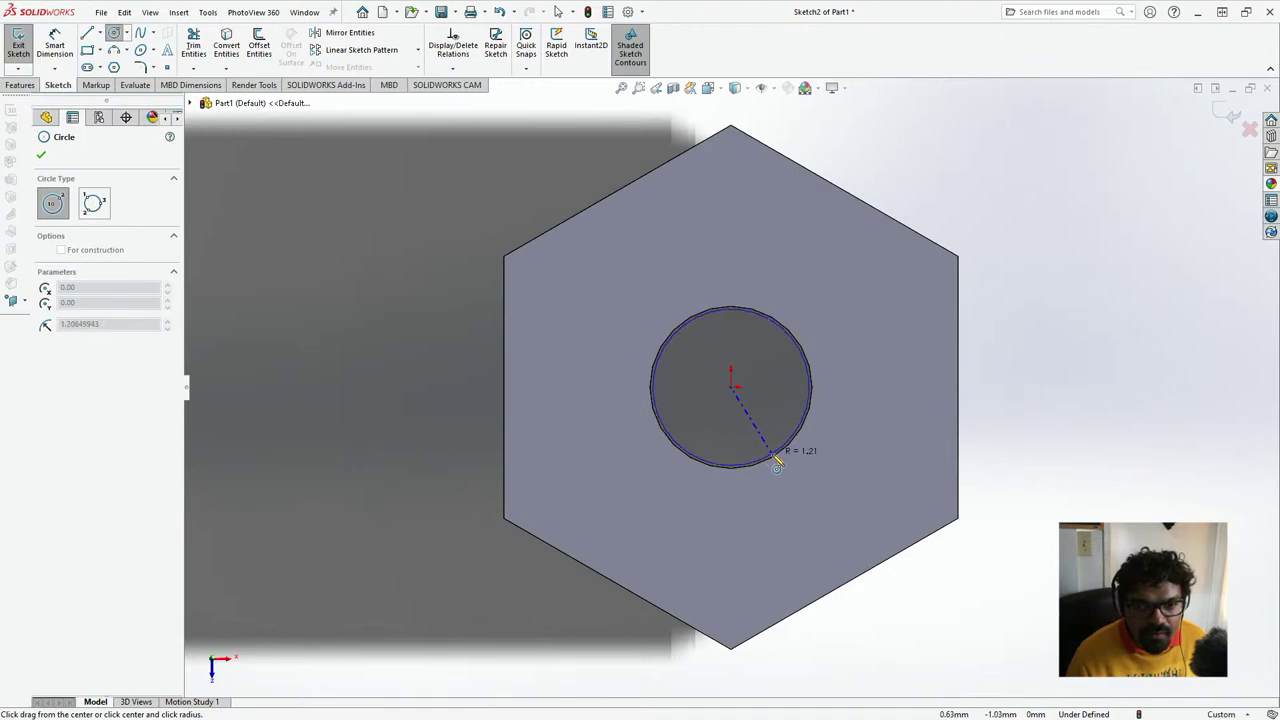
# - Finish the origin-centred circle at the edge of the central hole and extrude it up to the wooden shell's opposite end face
pyautogui.click(772, 457)
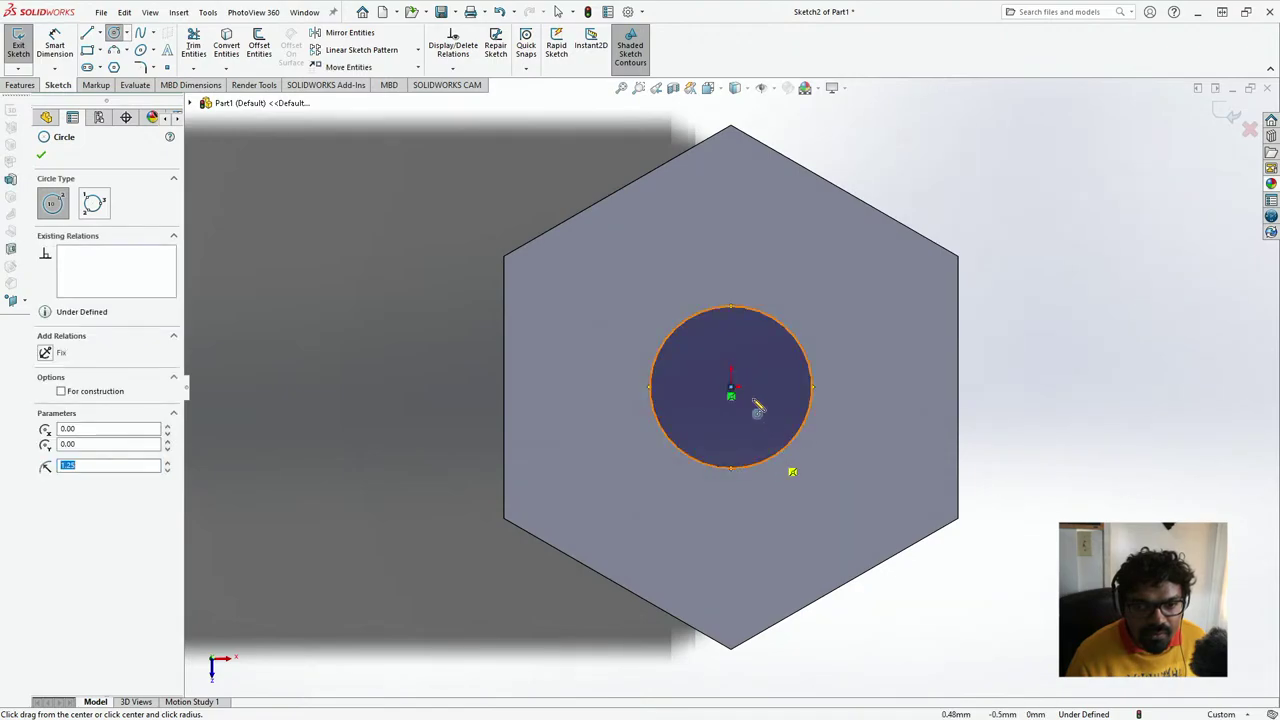
pyautogui.click(41, 156)
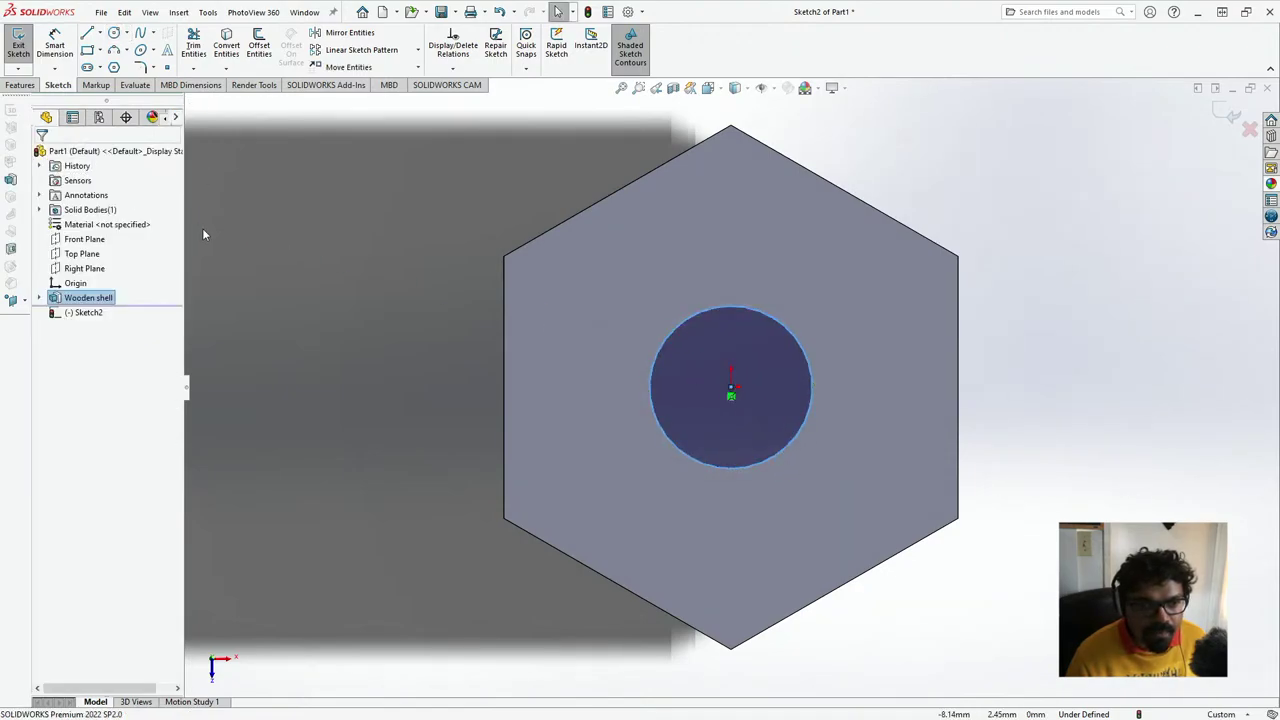
pyautogui.click(86, 312)
pyautogui.click(19, 85)
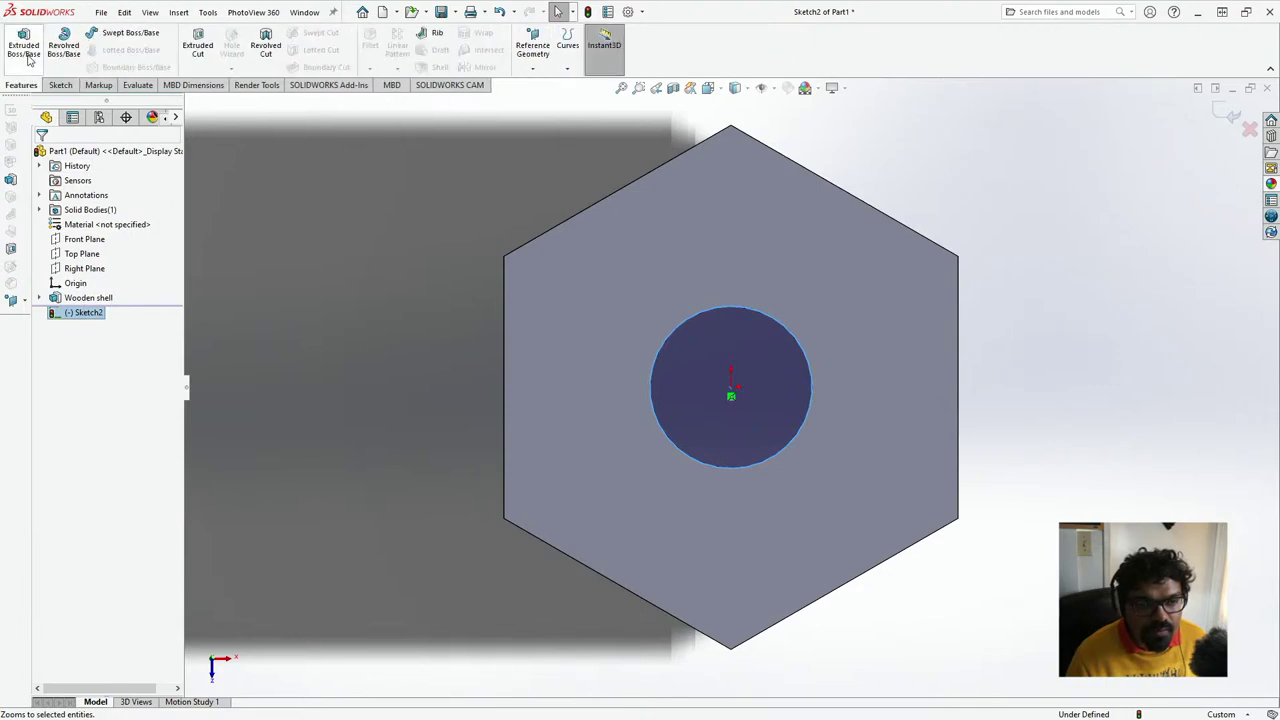
pyautogui.click(25, 48)
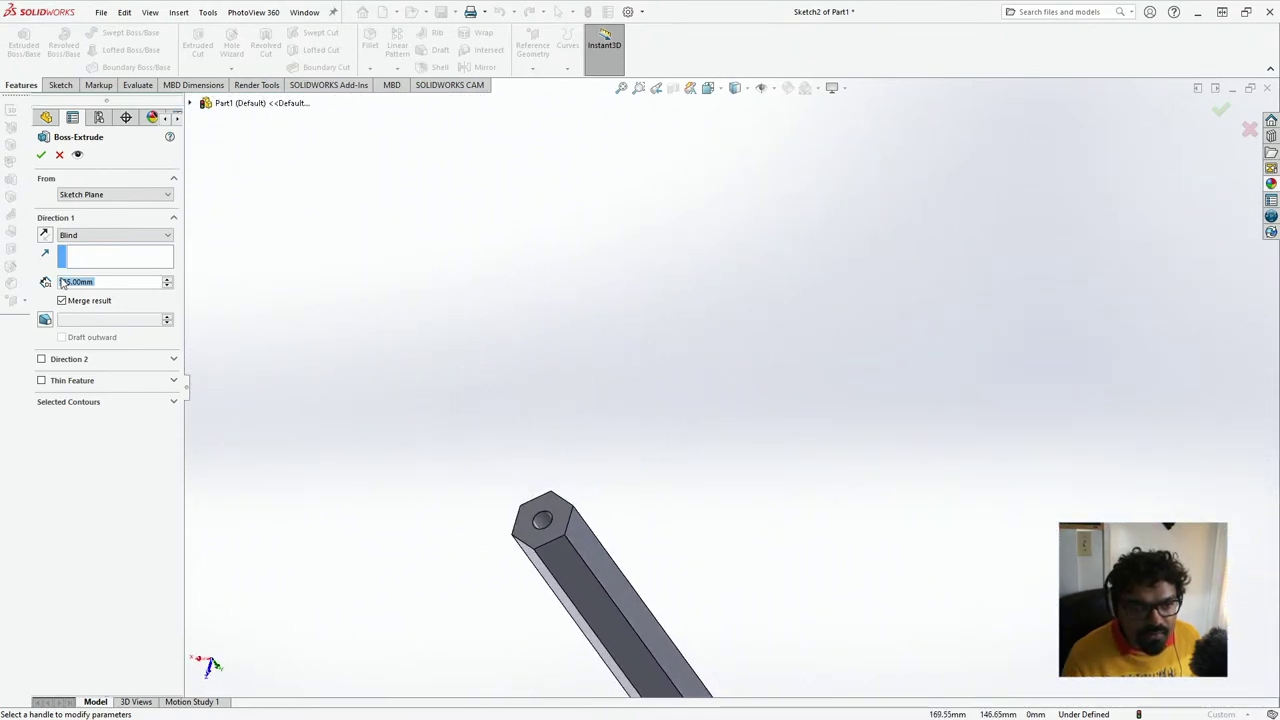
pyautogui.click(97, 236)
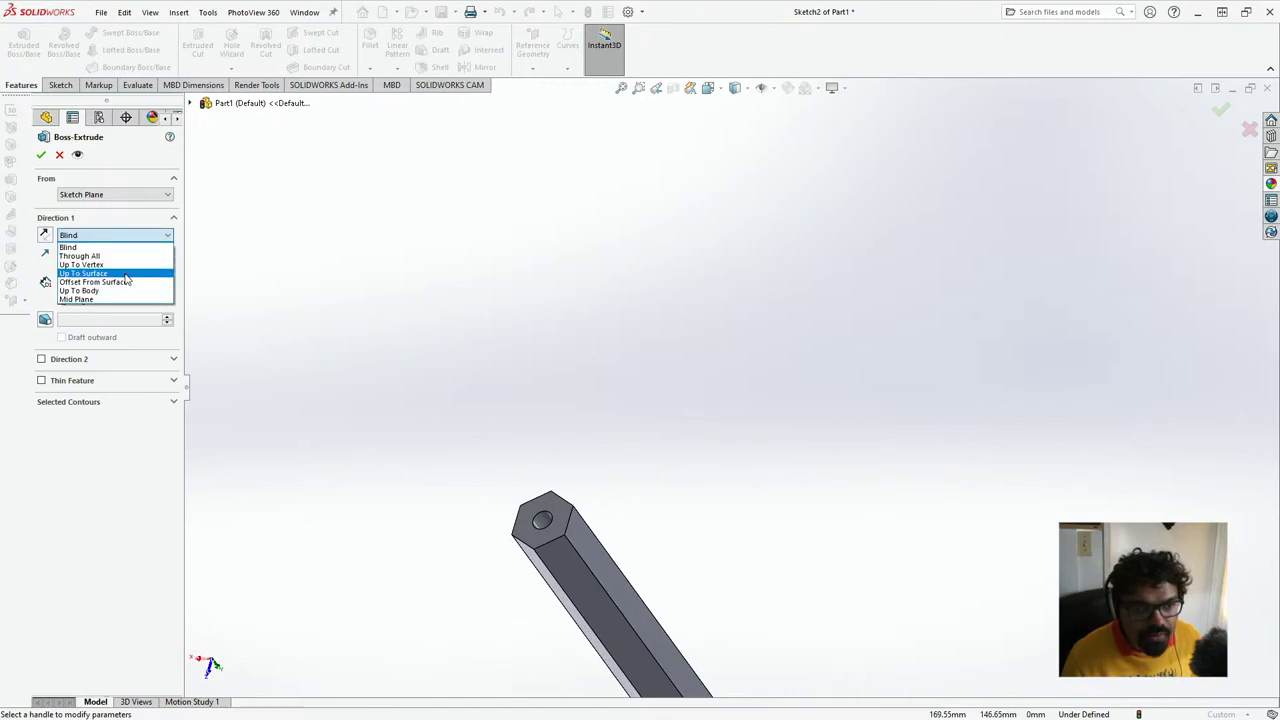
pyautogui.click(100, 269)
pyautogui.click(563, 515)
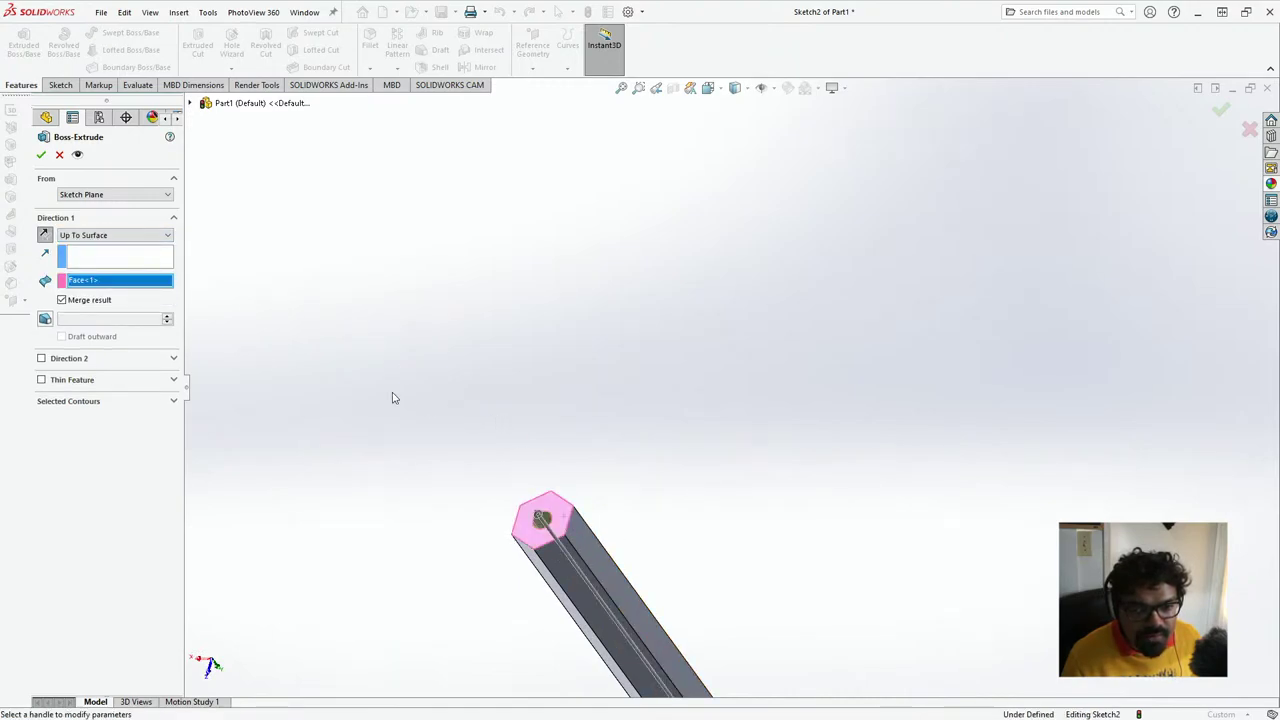
pyautogui.click(41, 156)
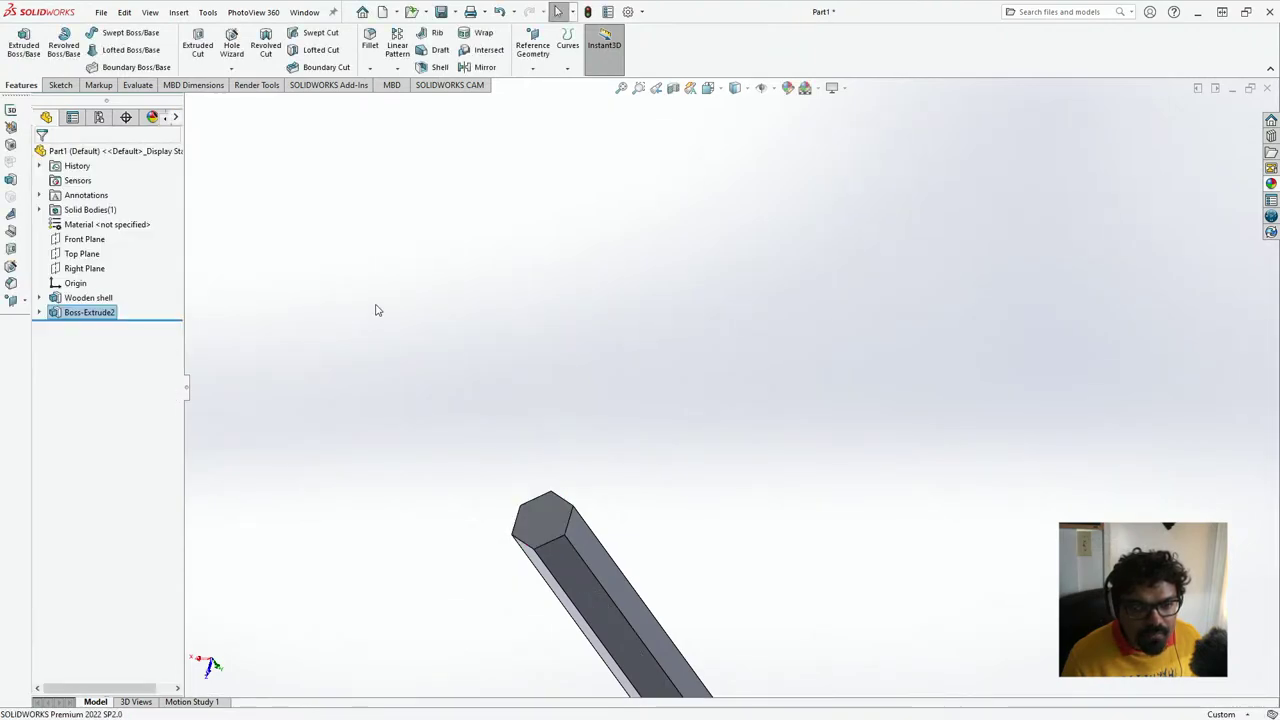
# - Edit the core extrusion to turn off Merge result, making it a separate body from the wooden shell
pyautogui.scroll(5, 375, 310)
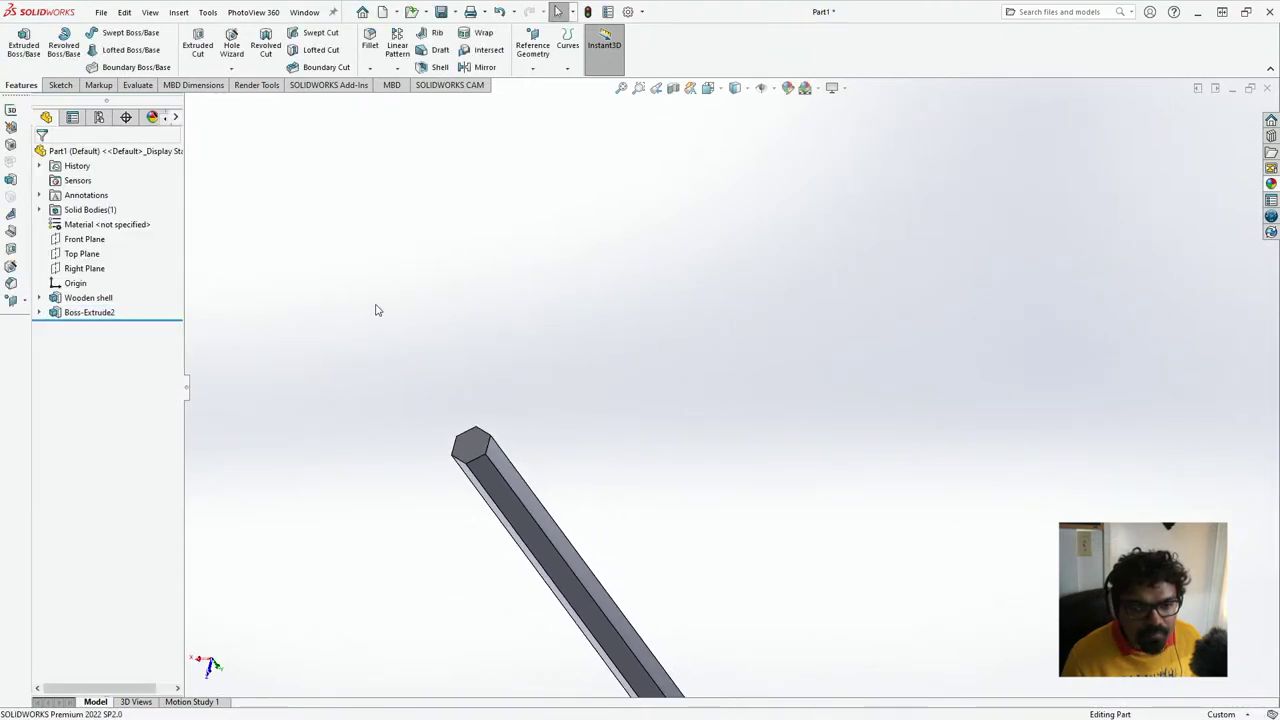
pyautogui.click(103, 313)
pyautogui.click(131, 266)
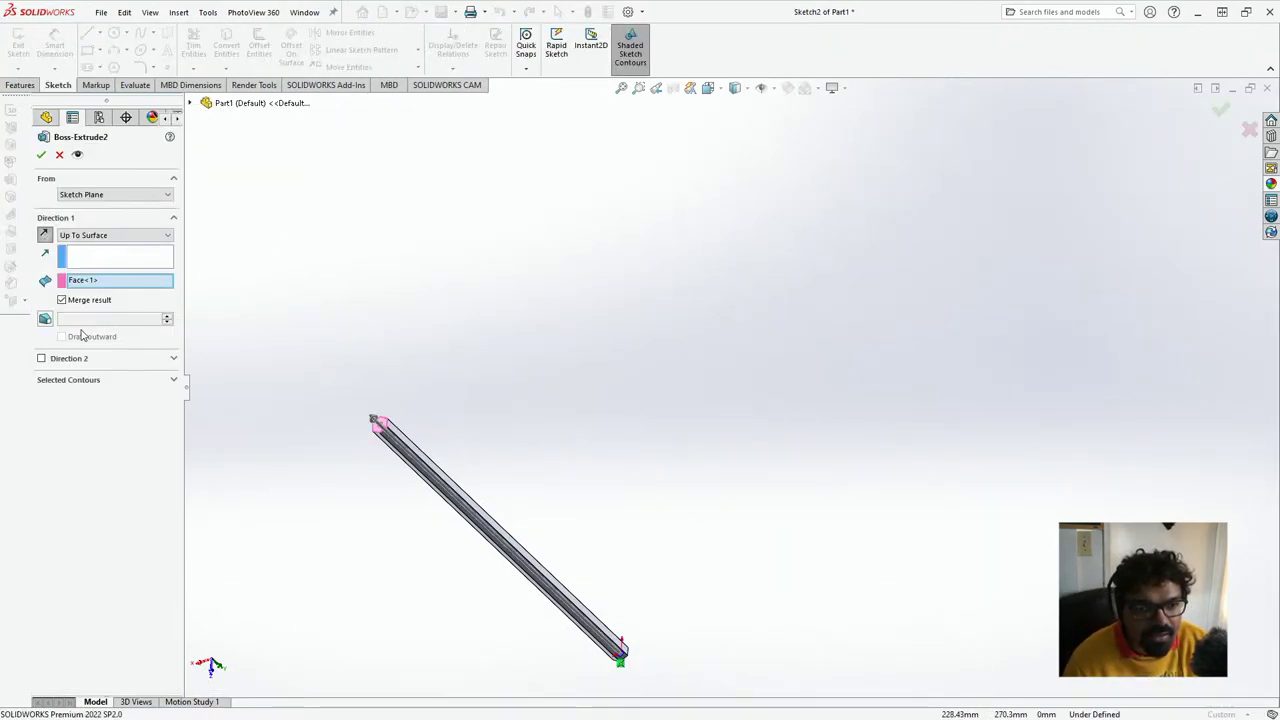
pyautogui.click(86, 303)
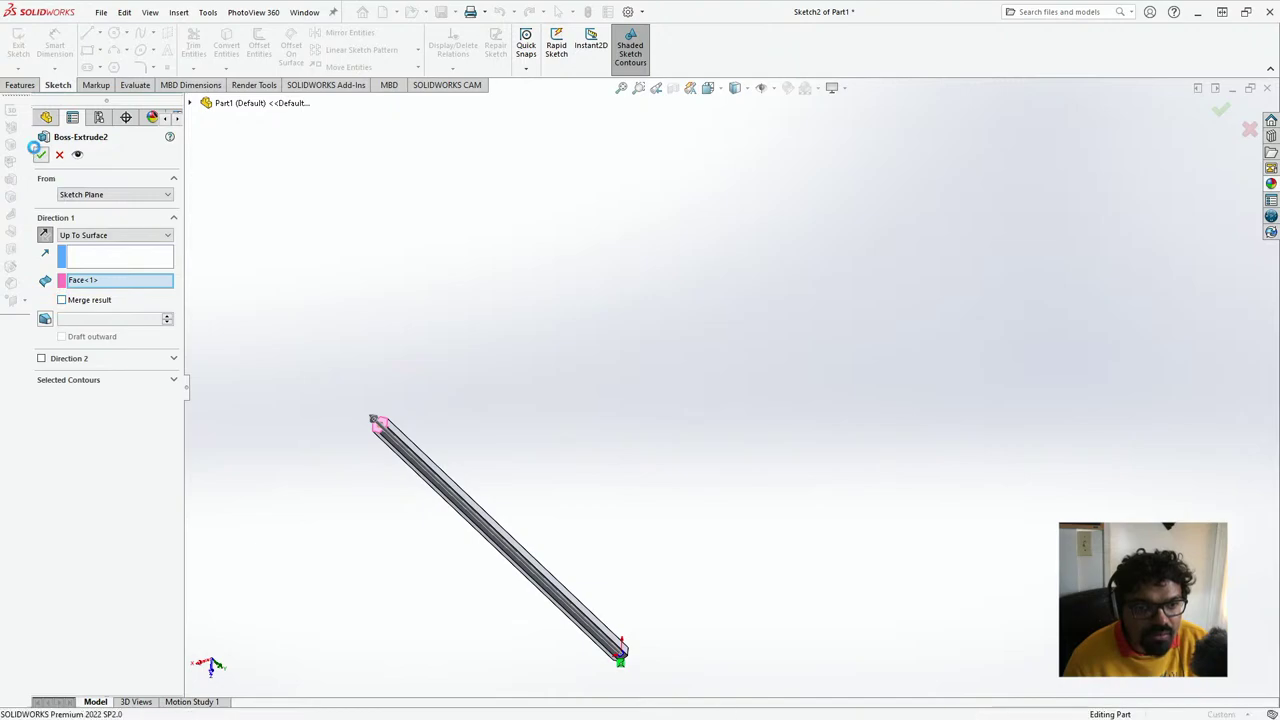
pyautogui.press('Return')
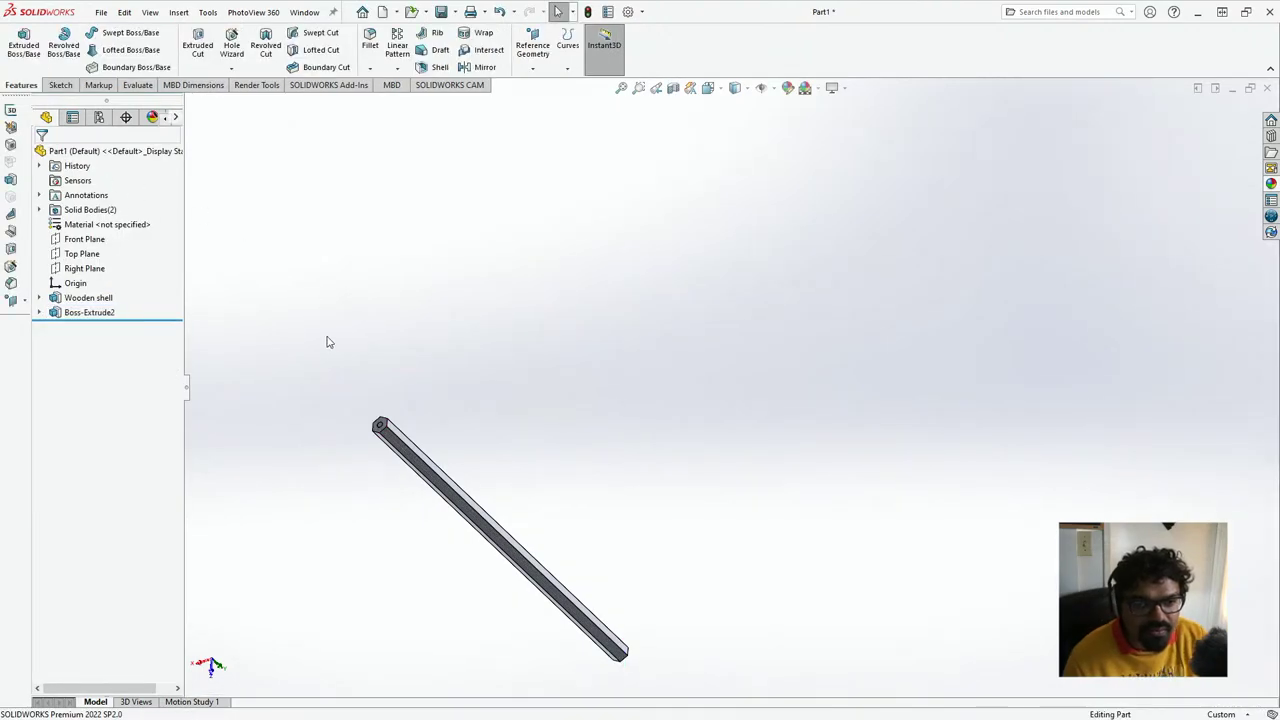
# - Apply the black low gloss plastic appearance to the circular end face of the core
pyautogui.press('f')
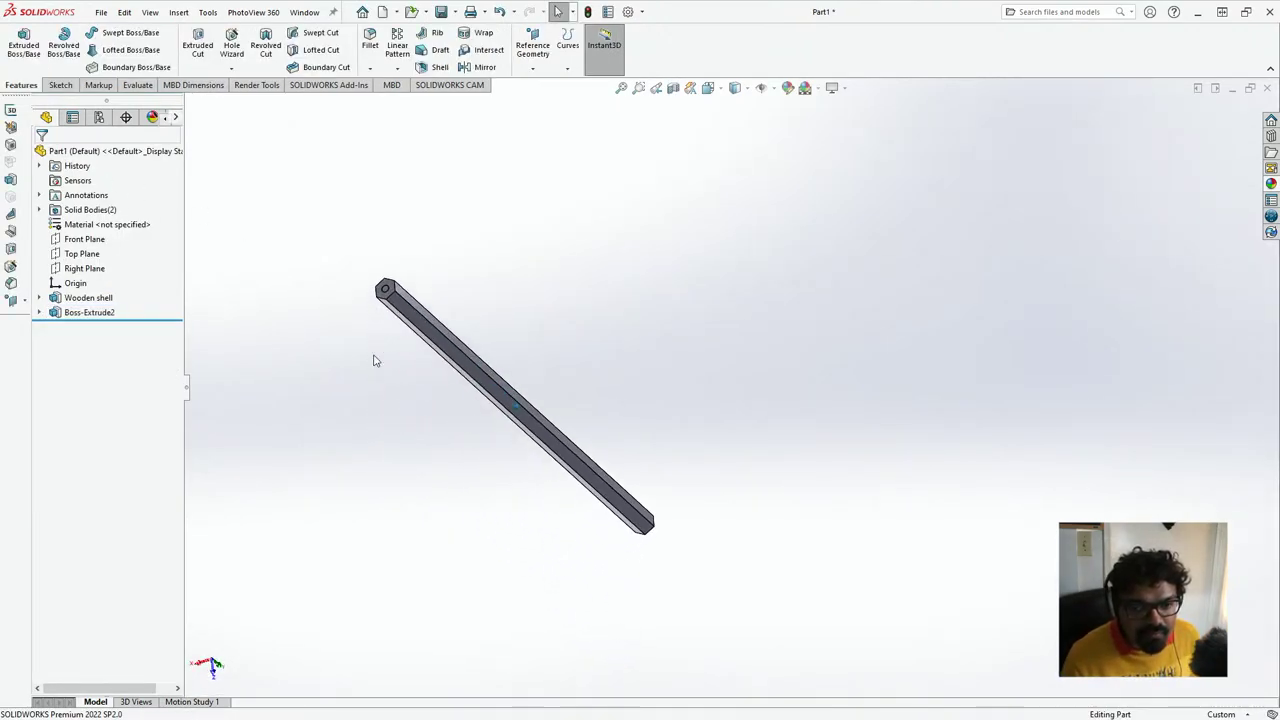
pyautogui.scroll(-5, 395, 368)
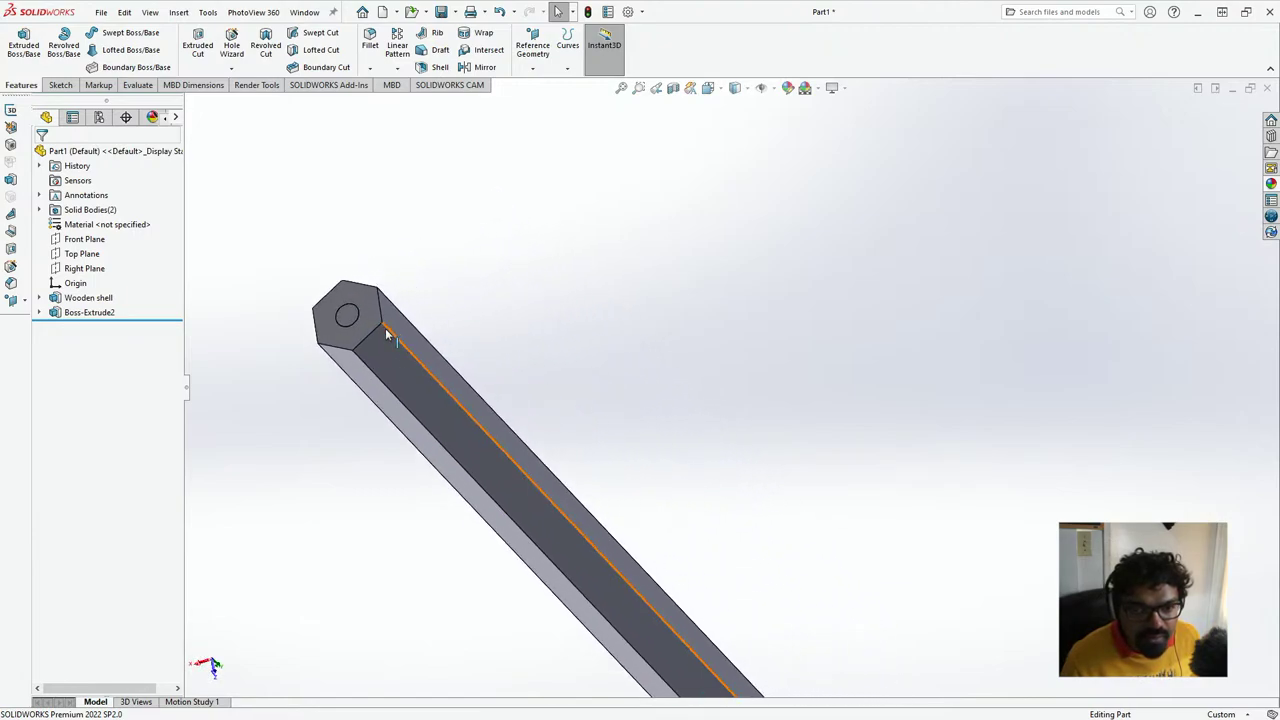
pyautogui.click(347, 317)
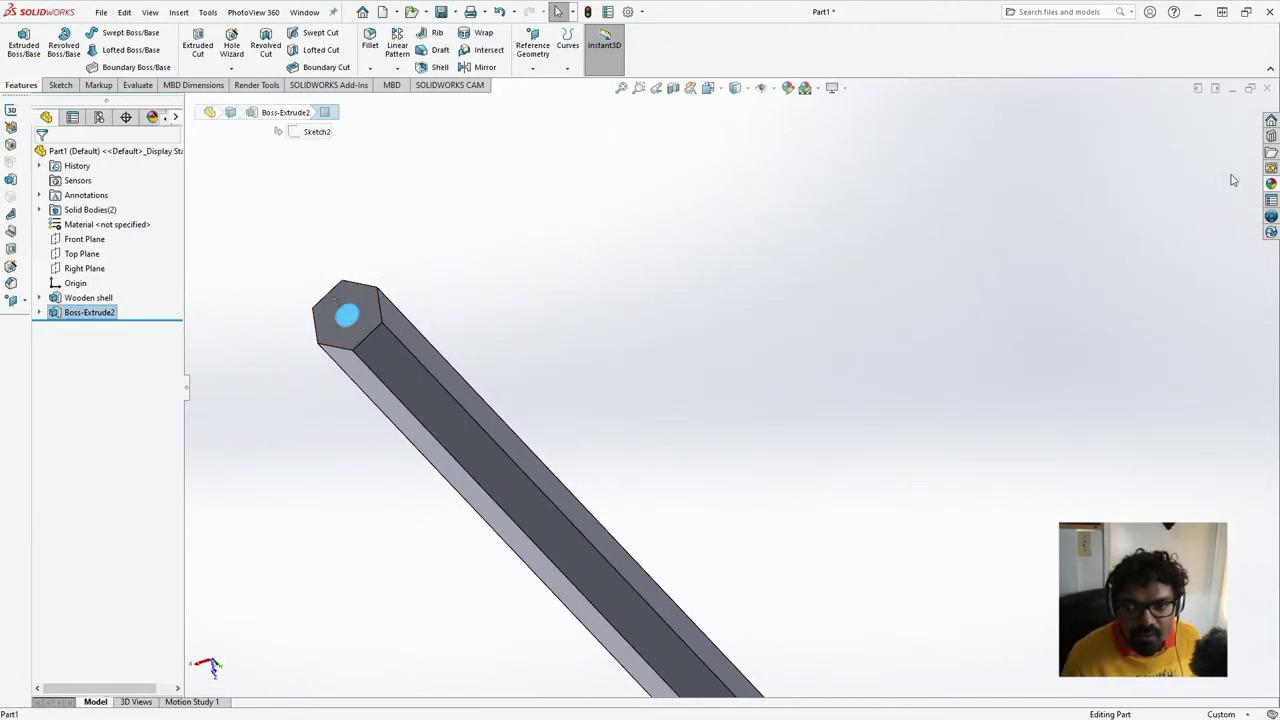
pyautogui.click(1271, 183)
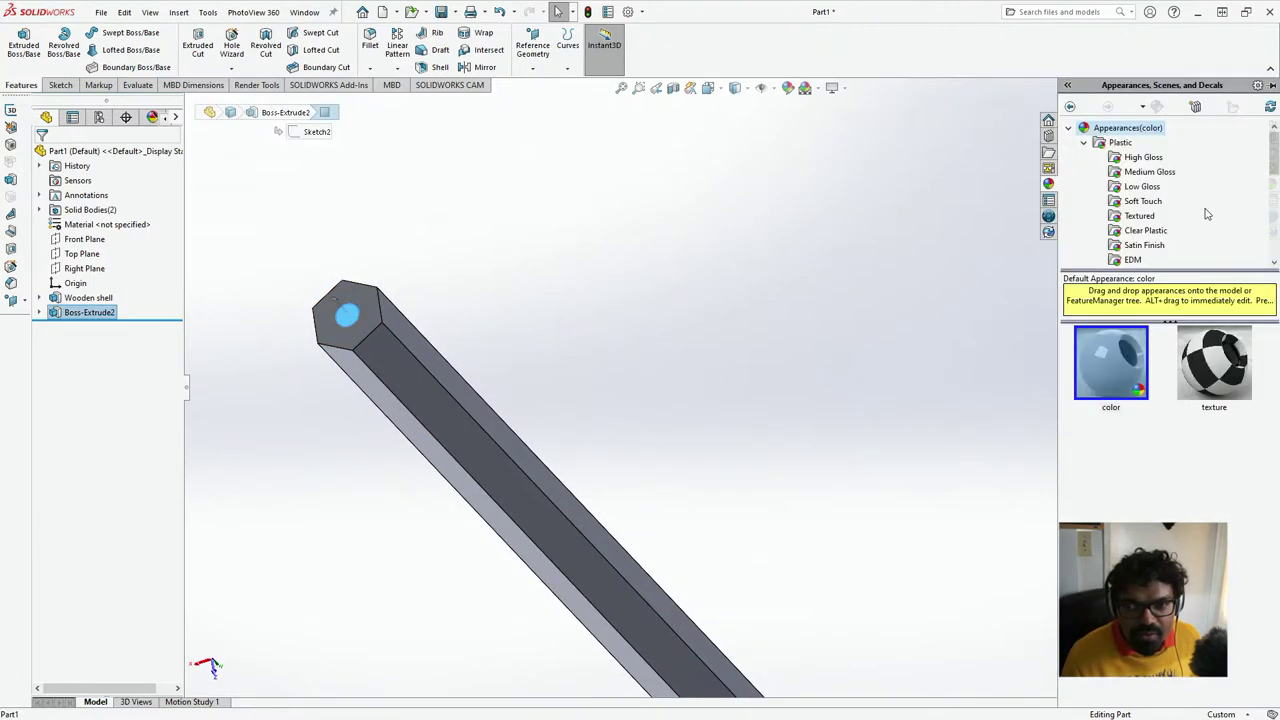
pyautogui.click(1138, 160)
pyautogui.click(1140, 187)
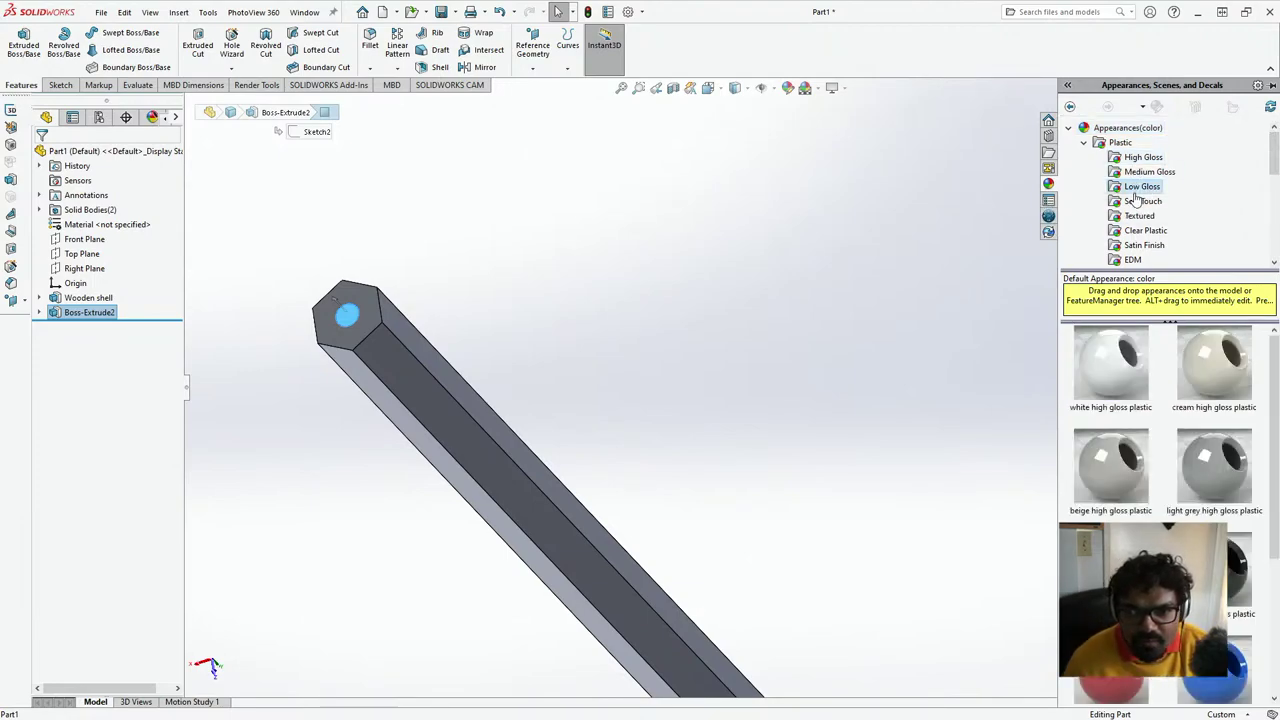
pyautogui.scroll(-2, 1232, 443)
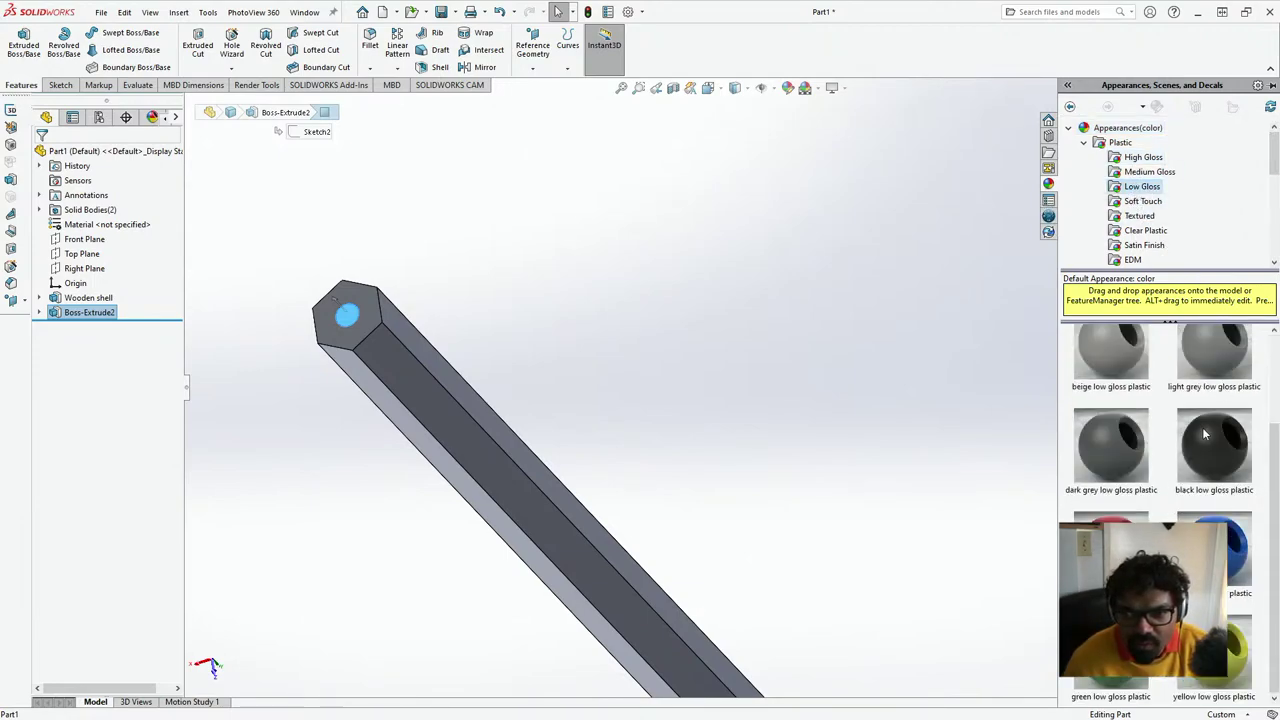
pyautogui.click(1215, 456)
pyautogui.click(1004, 381)
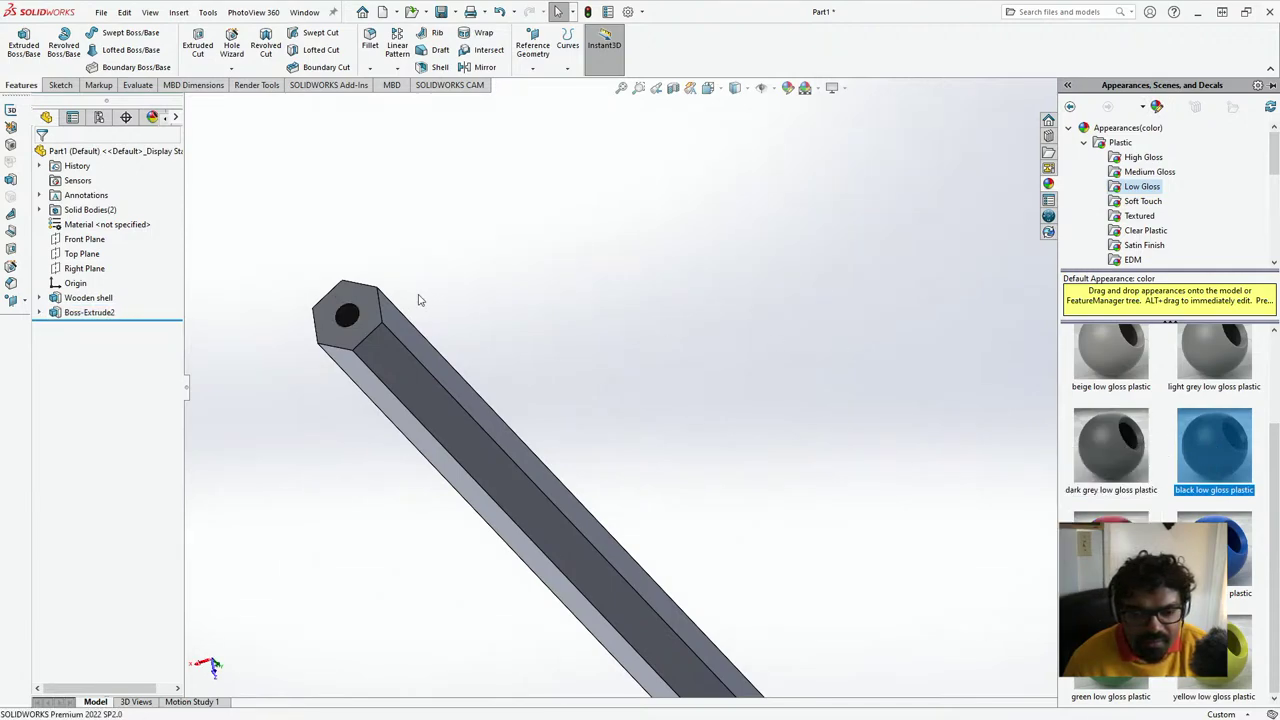
# - Apply the black low gloss plastic appearance to the entire Boss-Extrude2 feature
pyautogui.scroll(-1, 700, 309)
pyautogui.scroll(1, 703, 330)
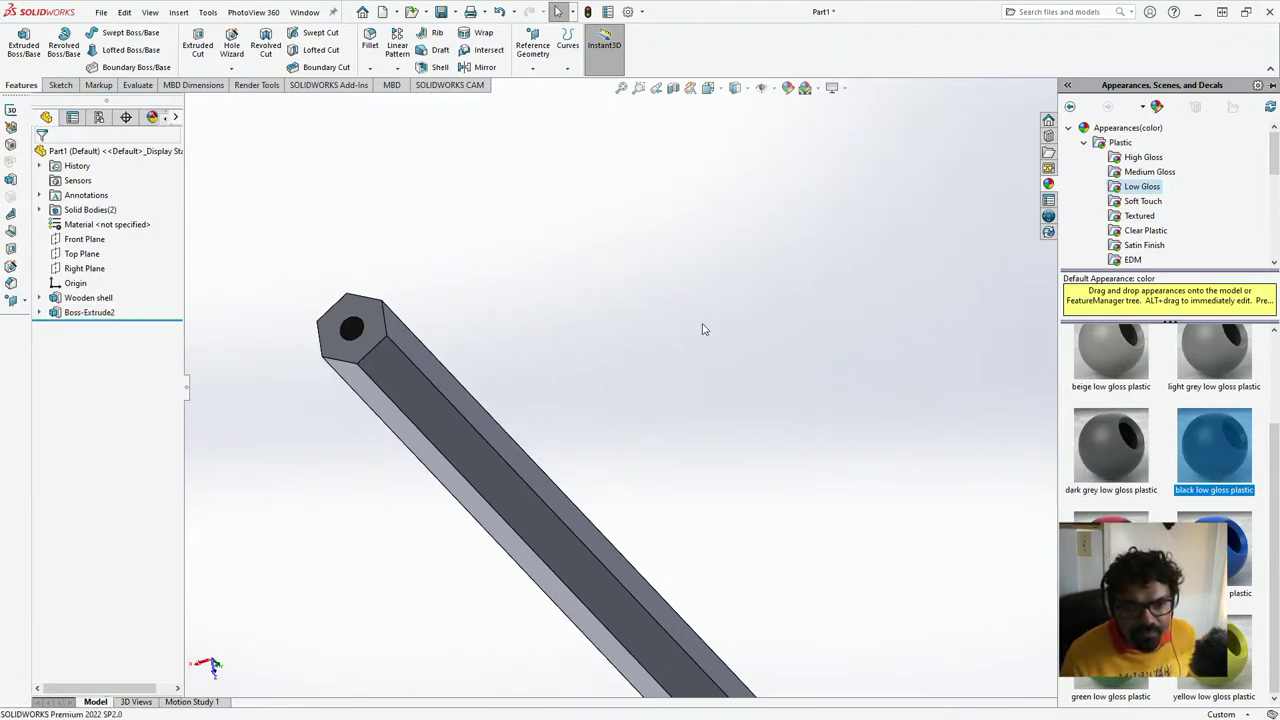
pyautogui.hotkey('ctrl', '1')
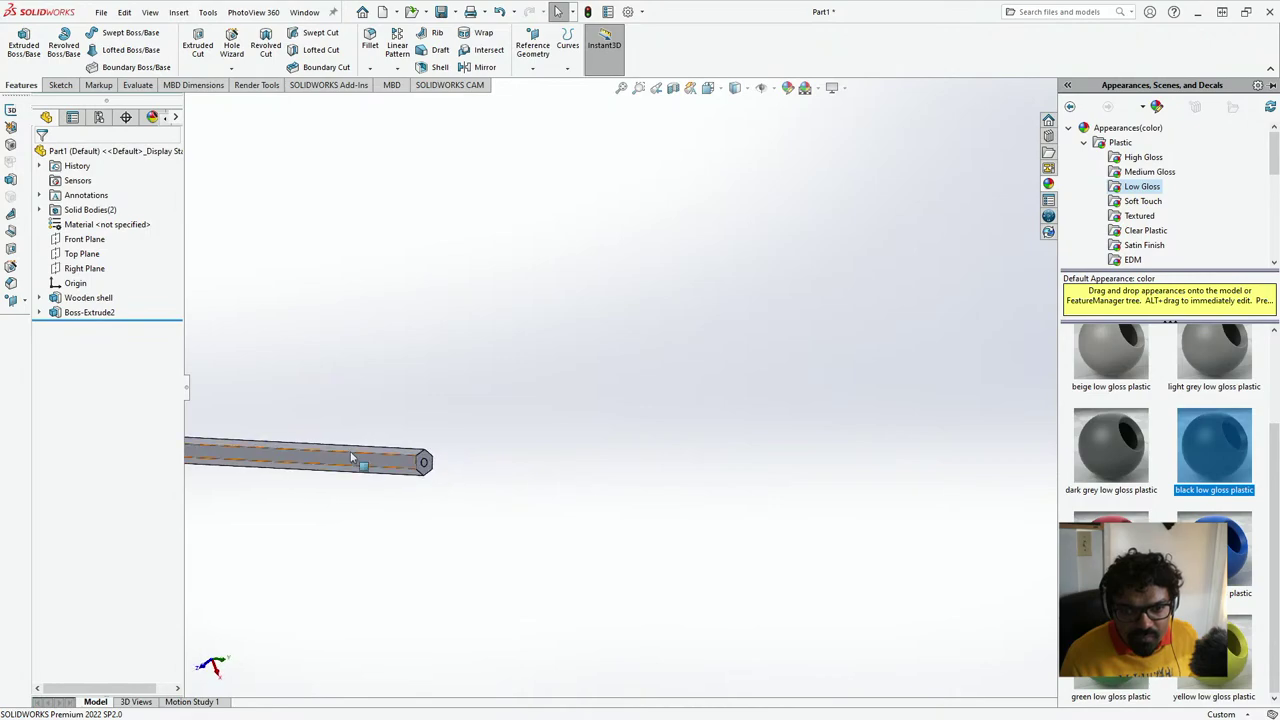
pyautogui.moveTo(113, 316); pyautogui.dragTo(108, 314)
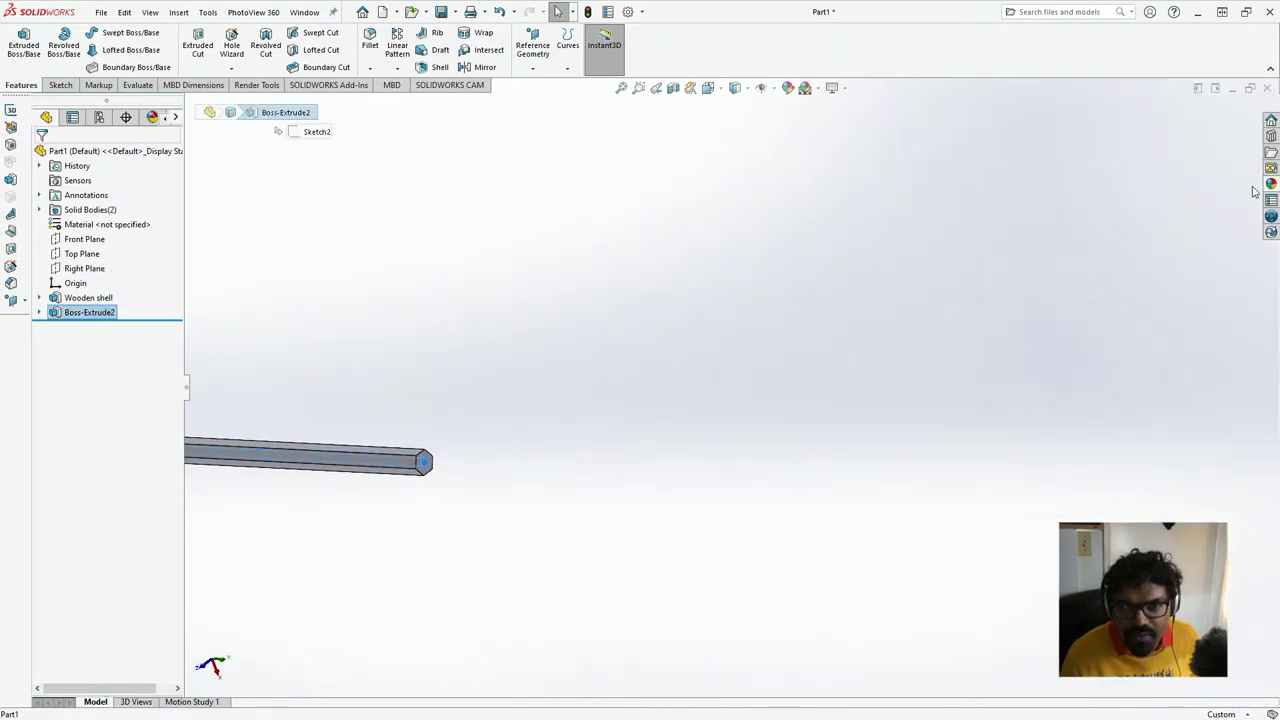
pyautogui.click(1271, 184)
pyautogui.click(1214, 459)
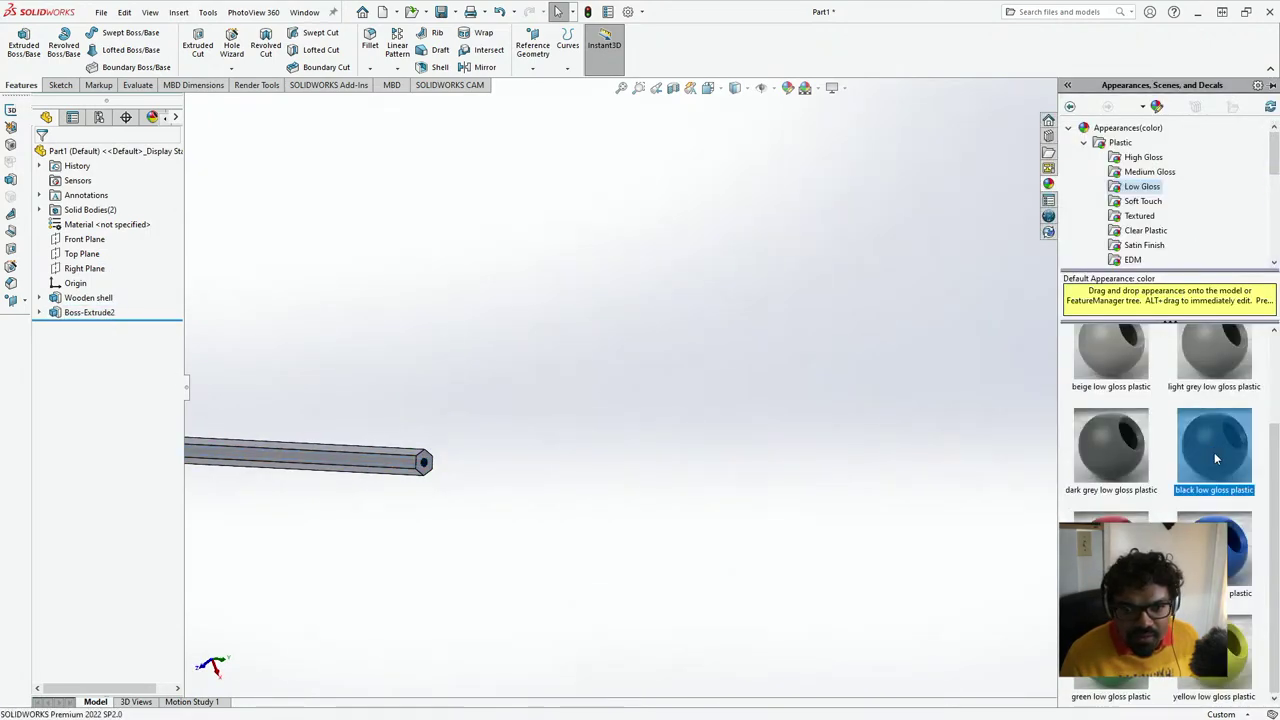
# - Rename the Boss-Extrude2 feature as Lead
pyautogui.moveTo(560, 355); pyautogui.dragTo(428, 478)
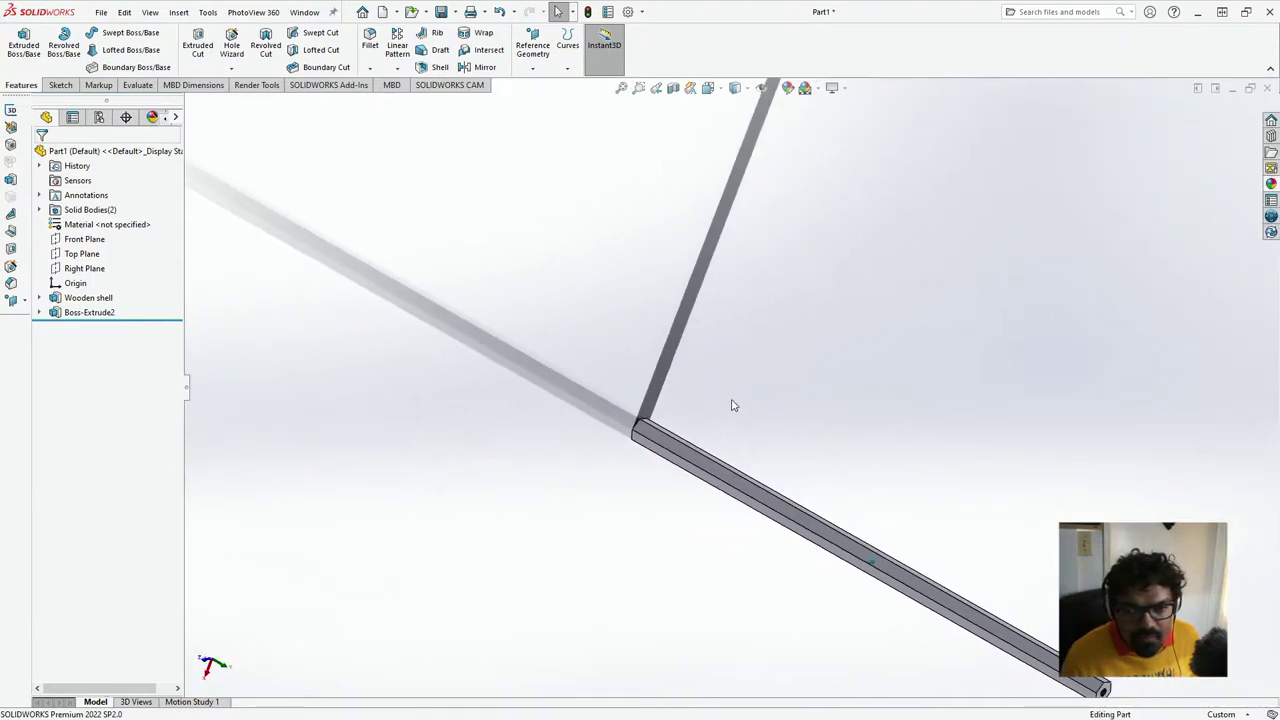
pyautogui.click(86, 256)
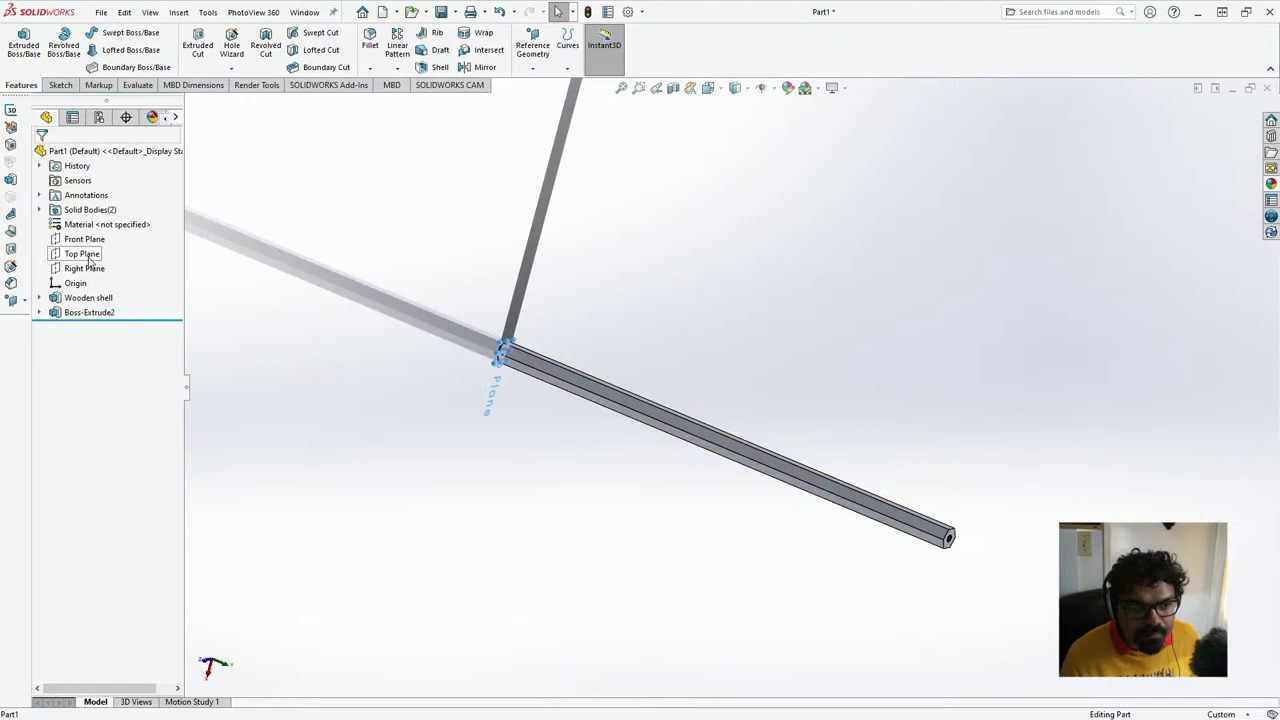
pyautogui.click(88, 312)
pyautogui.click(90, 312)
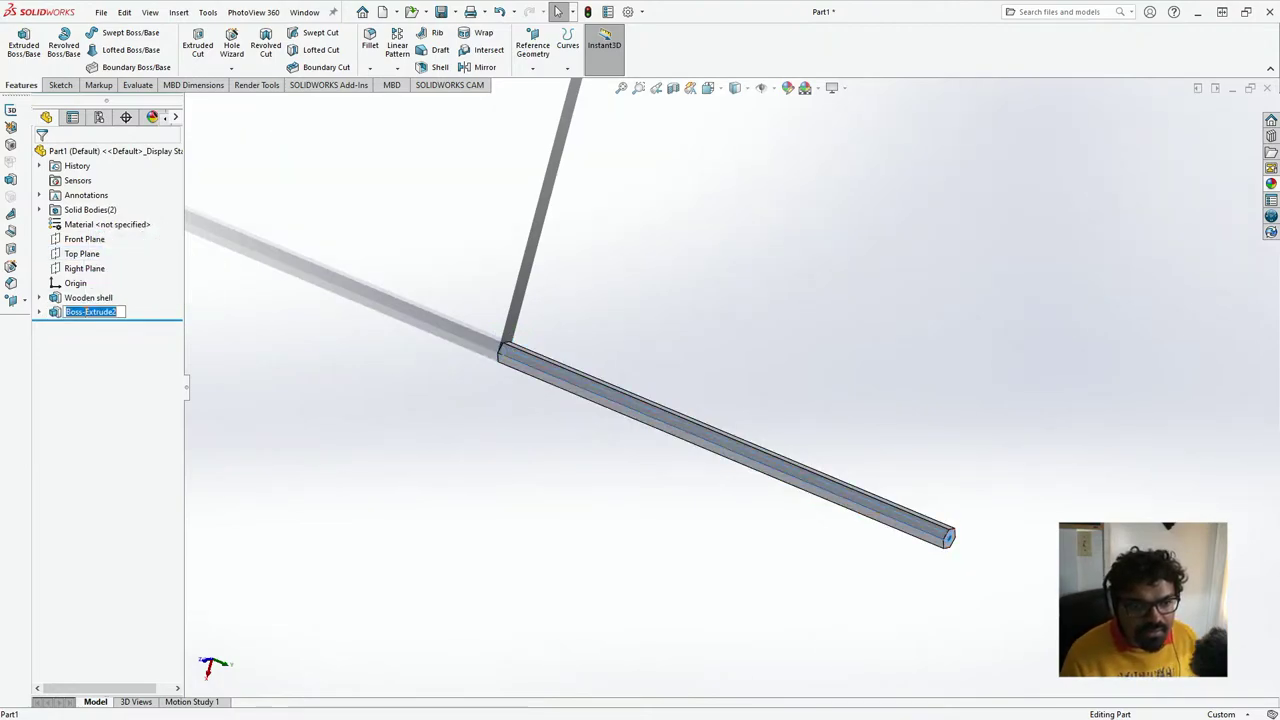
pyautogui.write('Lead')
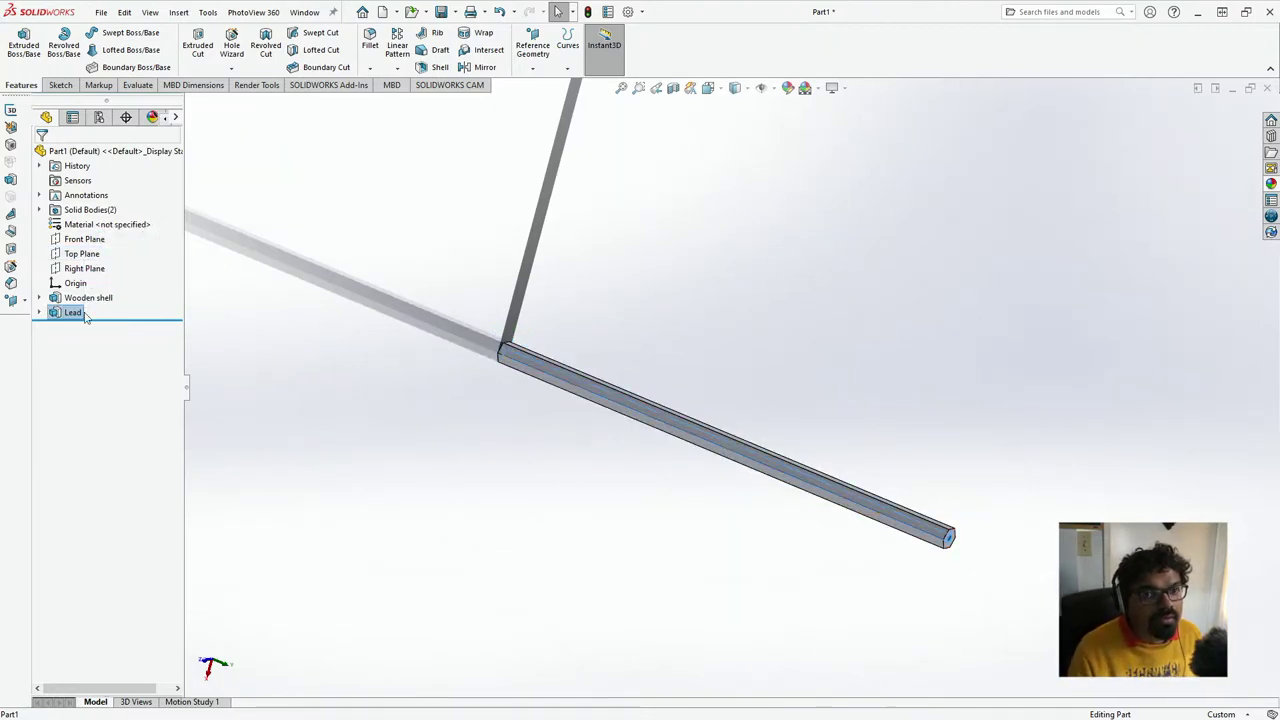
pyautogui.click(390, 387)
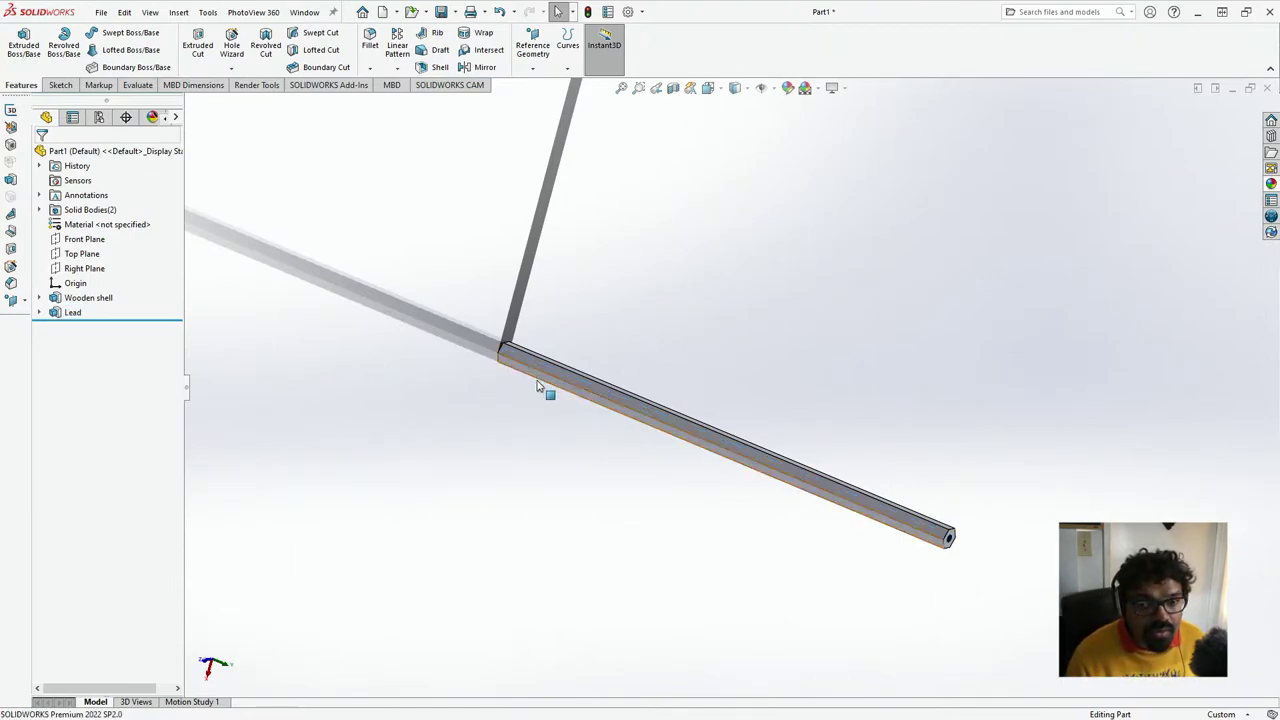
# - On the Front Plane, sketch a closed right triangle about 6.4 mm tall and 6.8 mm wide, overlapping the pencil's end beside its centre edge
pyautogui.click(84, 239)
pyautogui.click(155, 222)
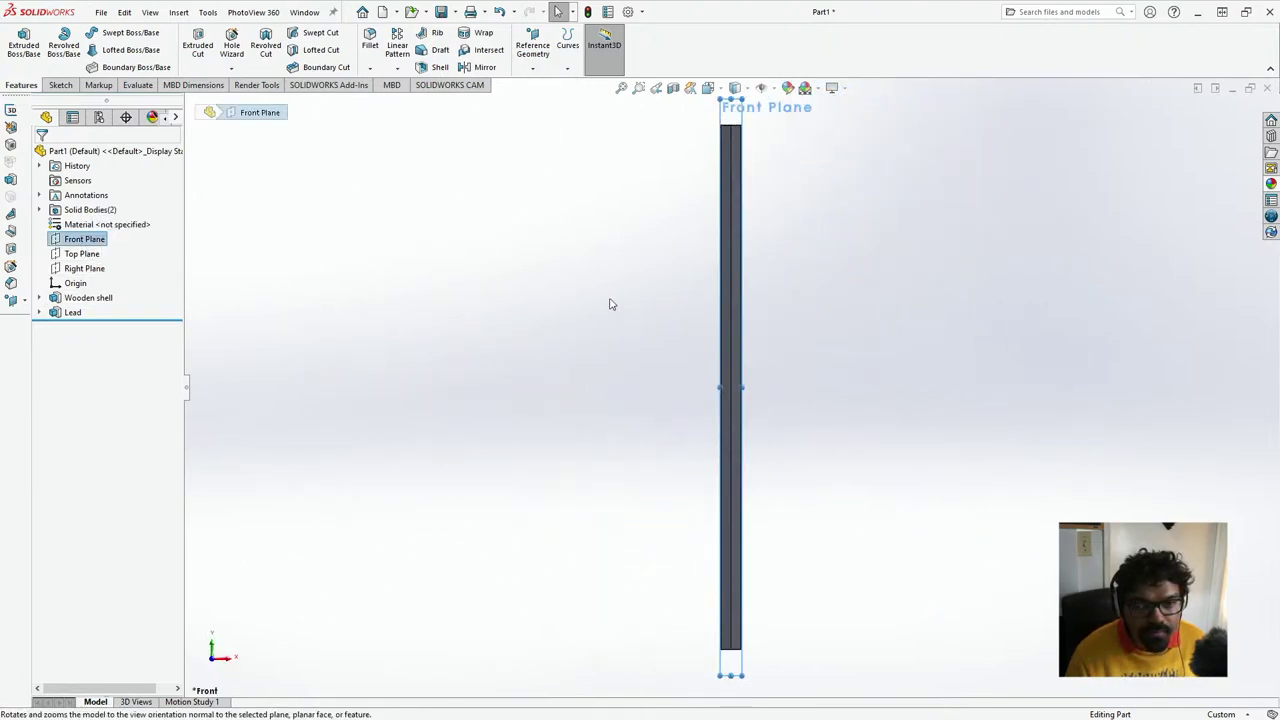
pyautogui.scroll(-10, 740, 670)
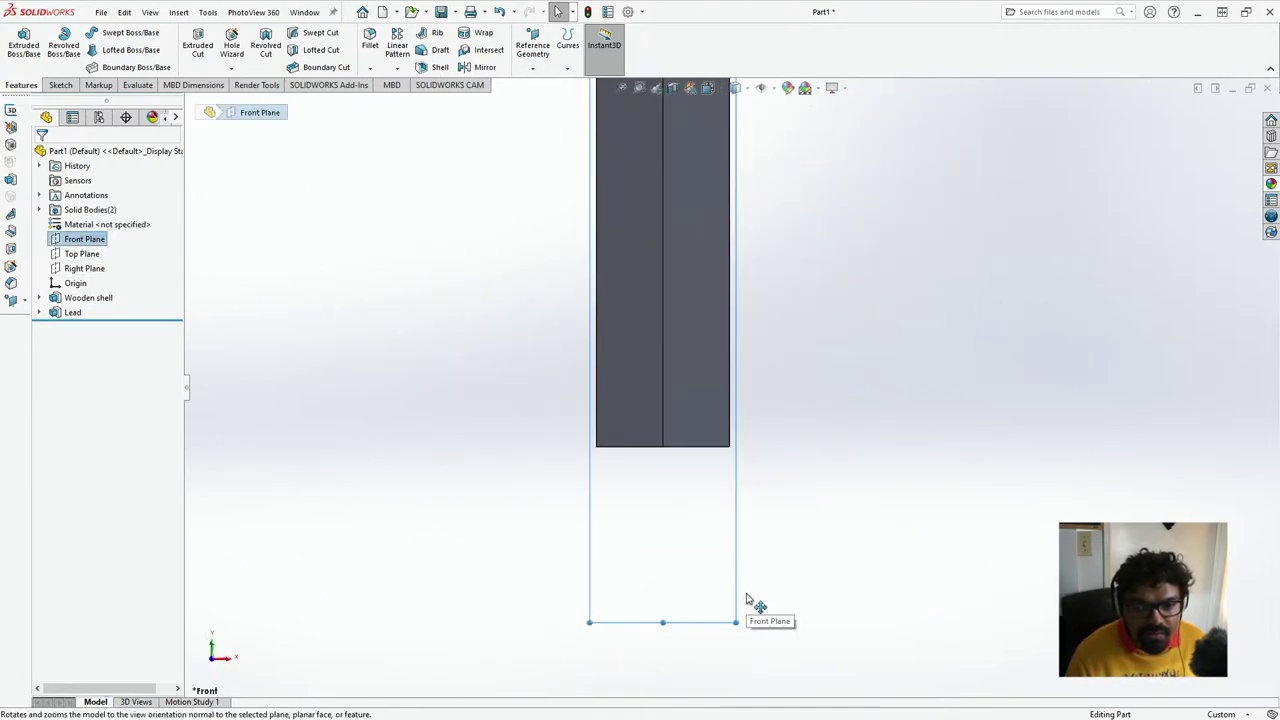
pyautogui.scroll(-5, 710, 409)
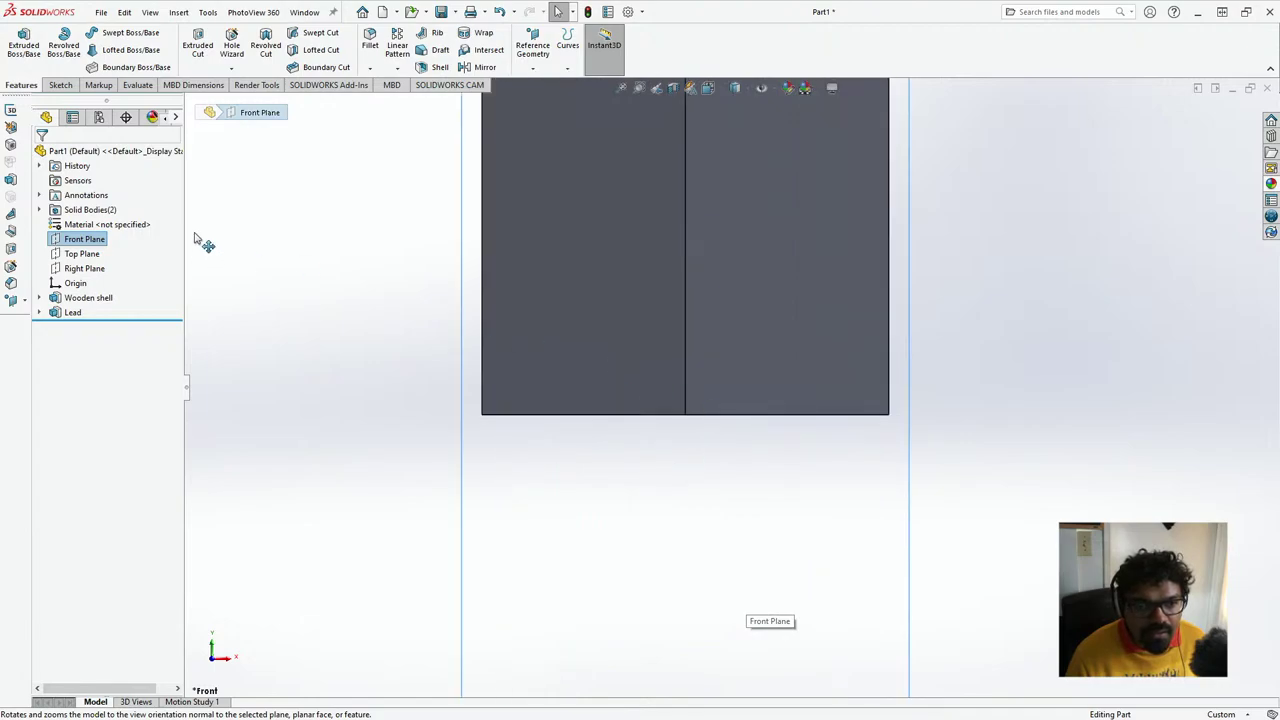
pyautogui.click(60, 85)
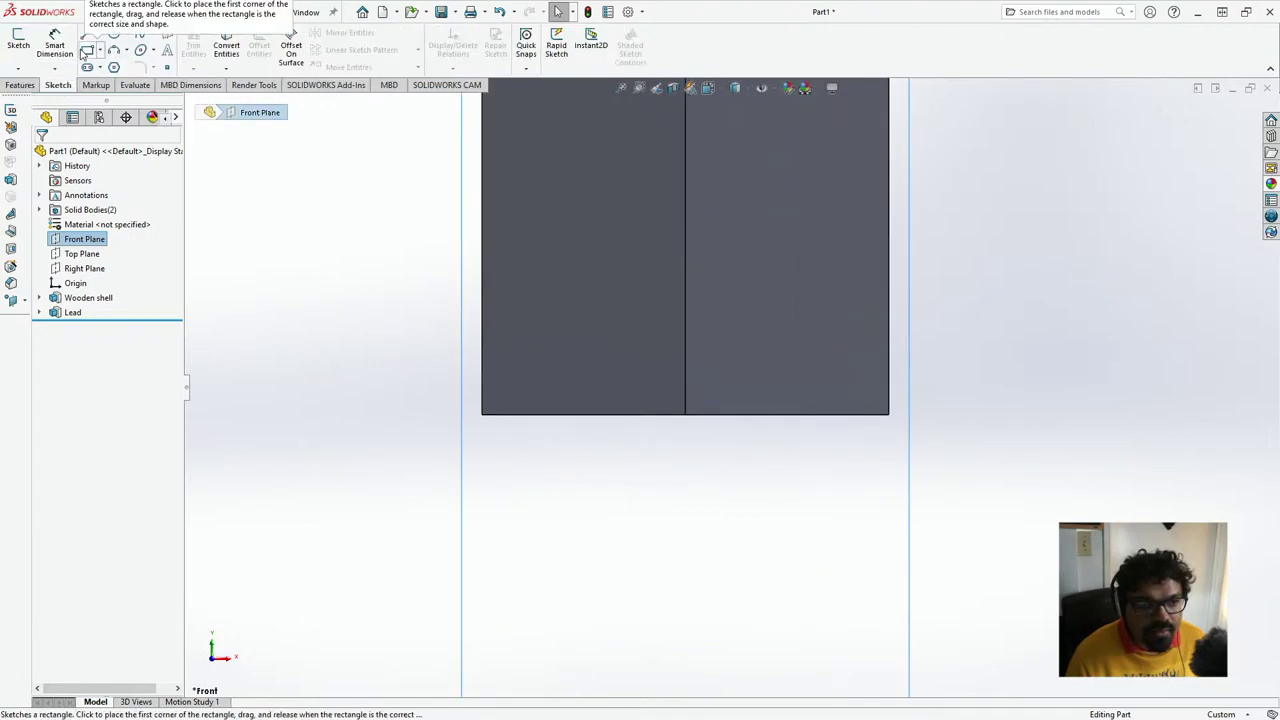
pyautogui.click(87, 33)
pyautogui.scroll(-8, 737, 646)
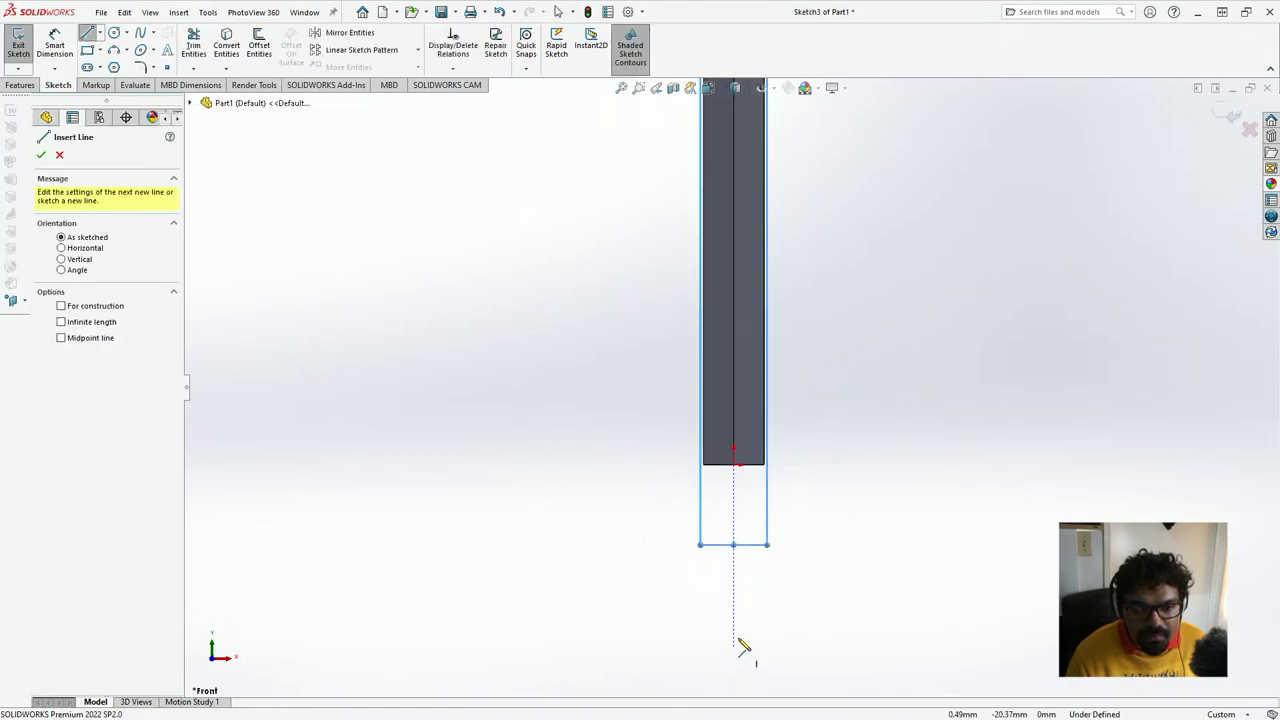
pyautogui.scroll(3, 675, 617)
pyautogui.scroll(-2, 705, 580)
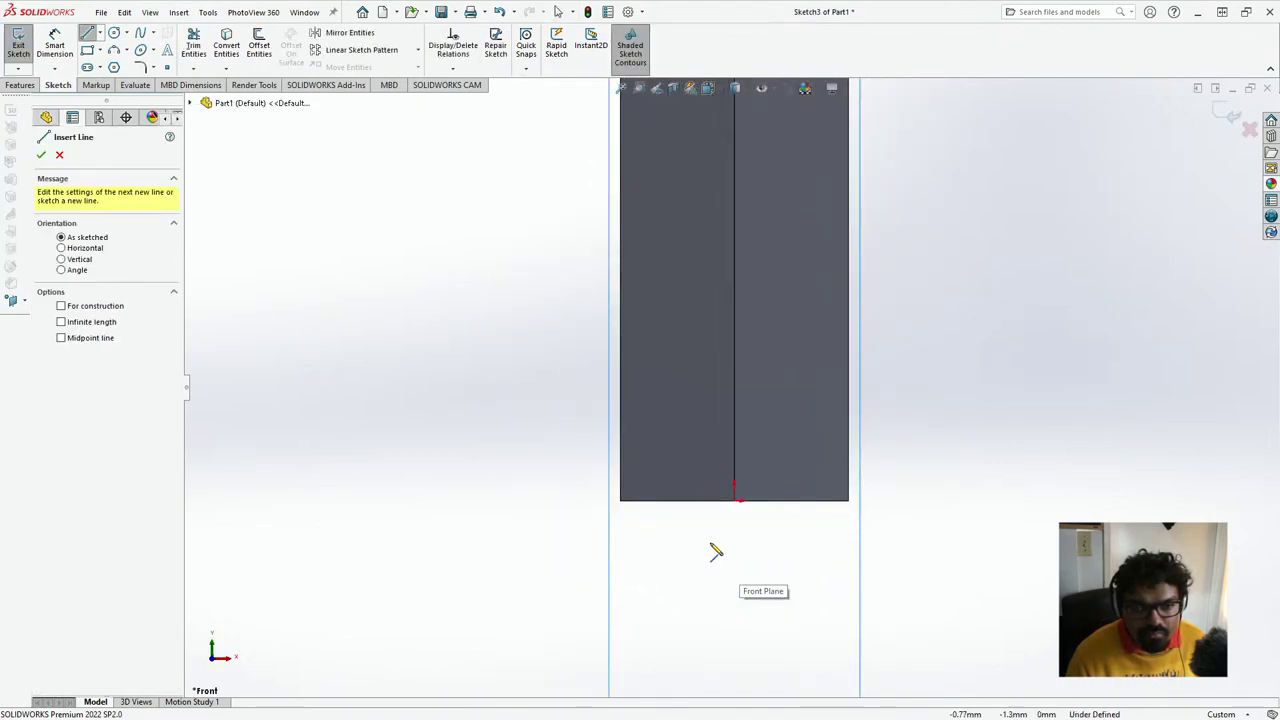
pyautogui.scroll(-3, 730, 520)
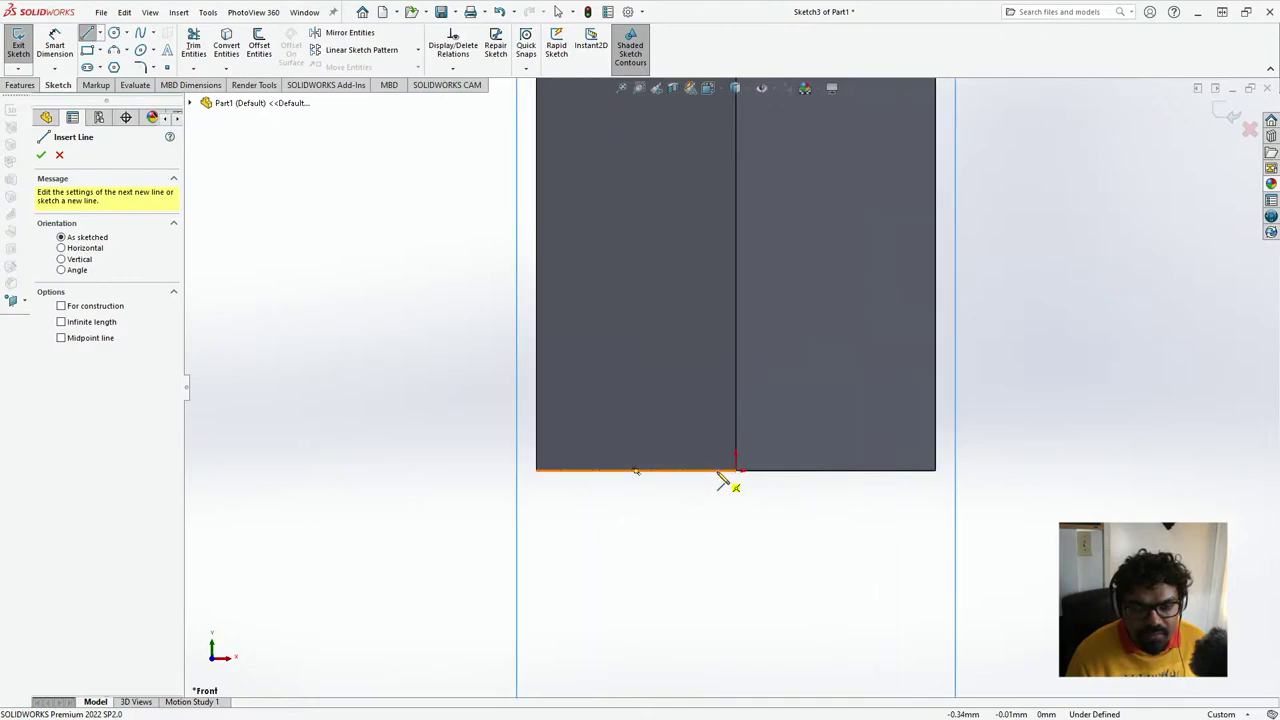
pyautogui.click(735, 470)
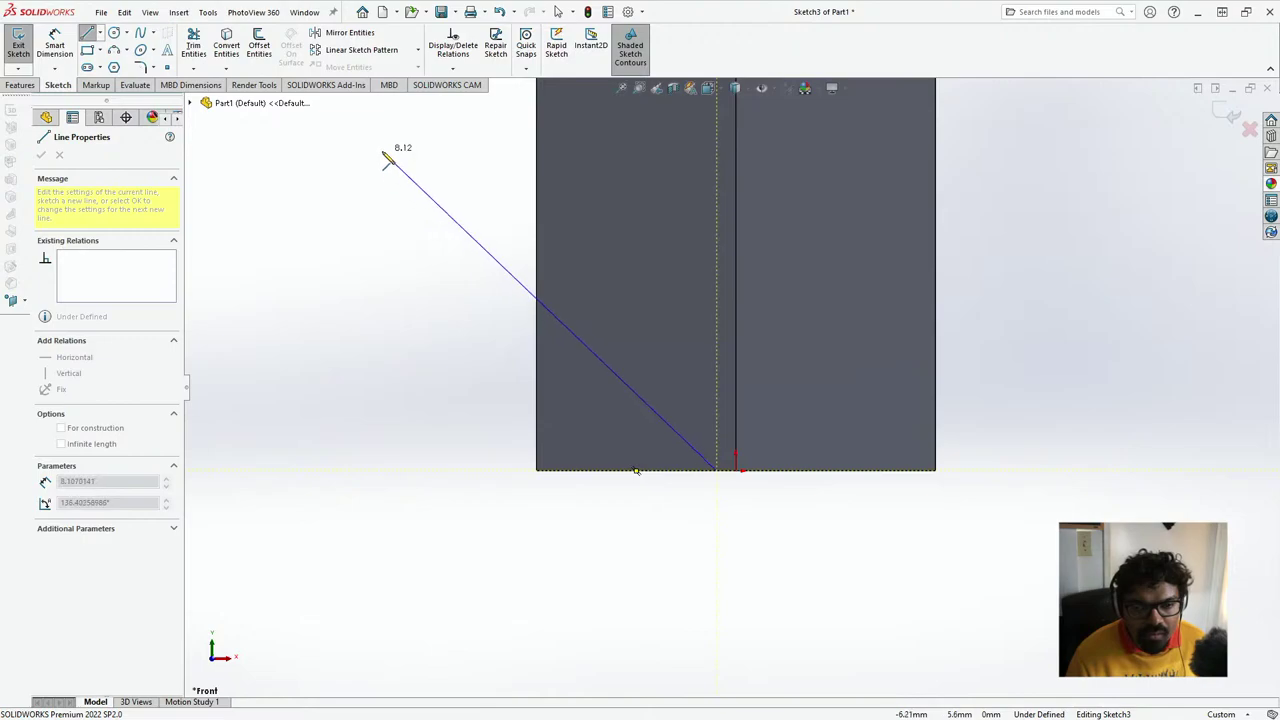
pyautogui.click(328, 470)
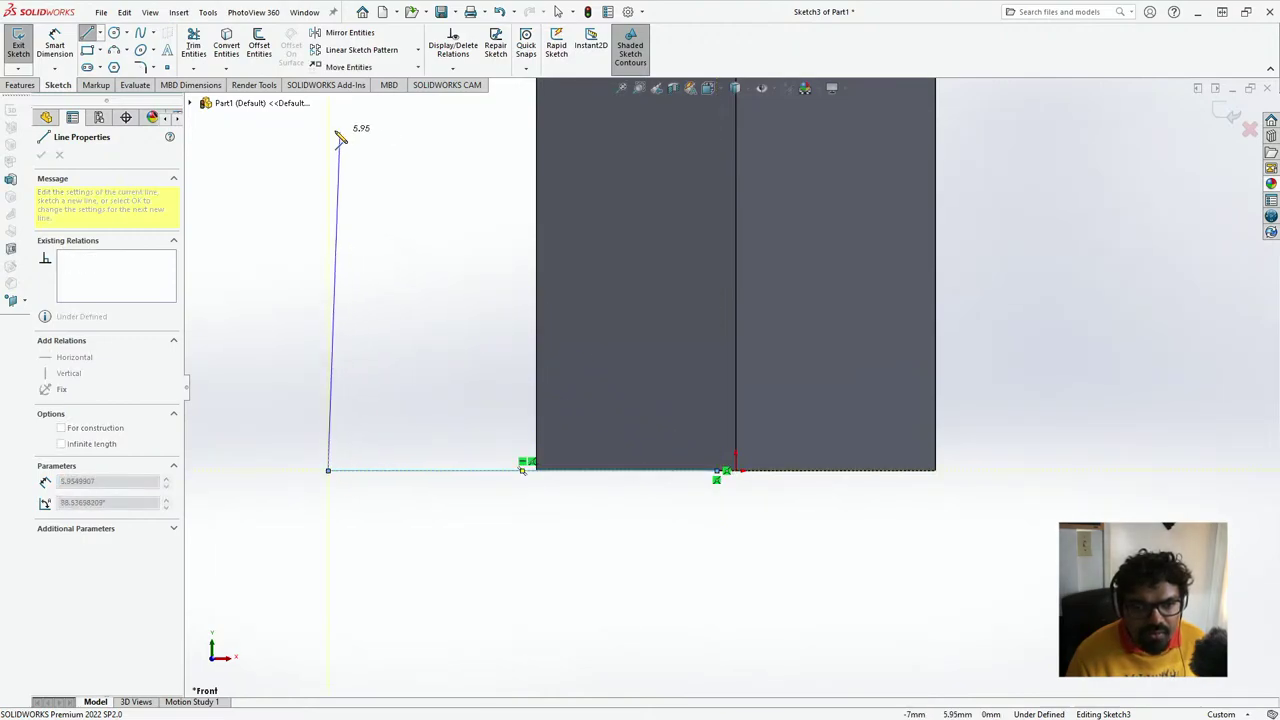
pyautogui.click(328, 107)
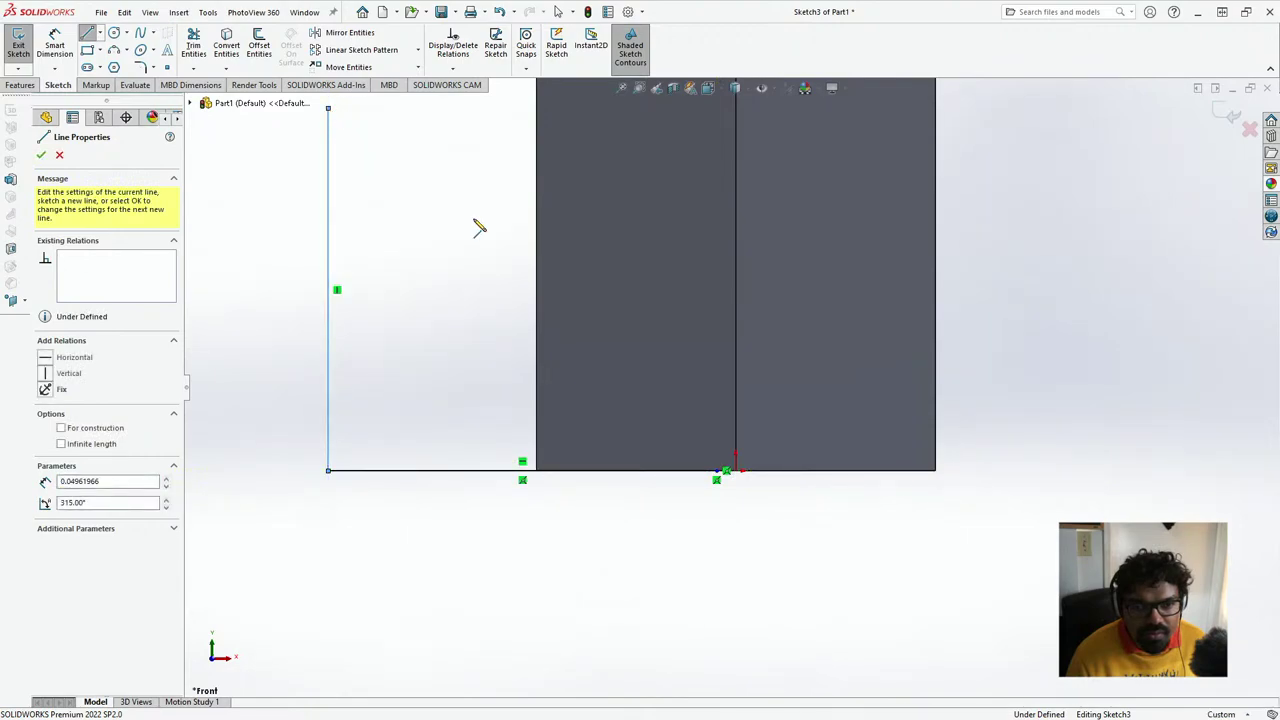
pyautogui.click(721, 470)
pyautogui.click(41, 157)
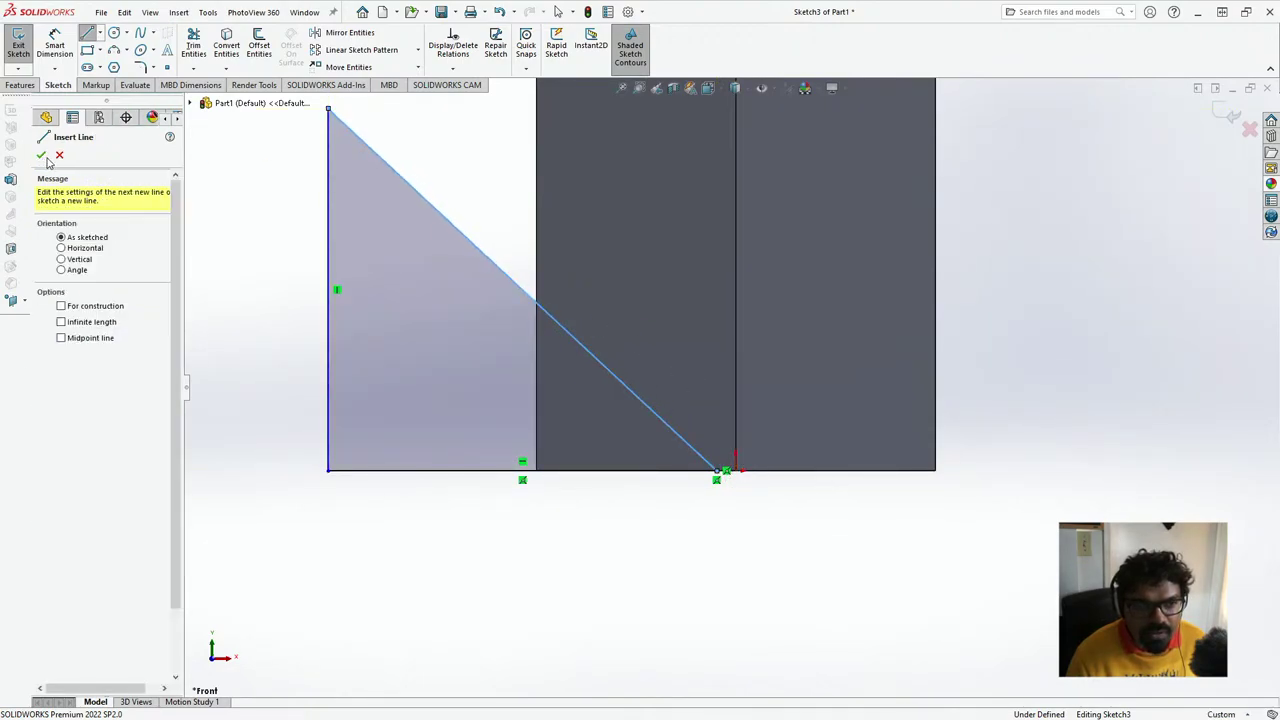
# - Dimension the triangle's inner tip 0.2 mm from the pencil's centre edge
pyautogui.click(67, 54)
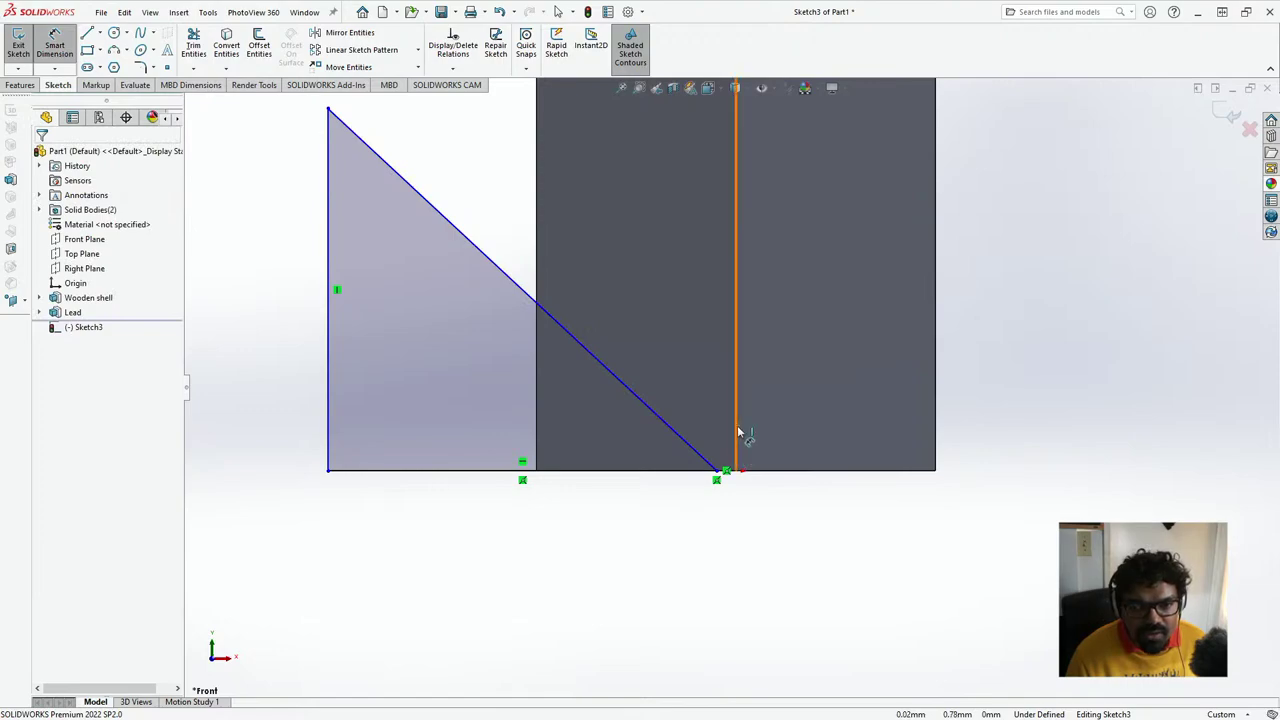
pyautogui.click(721, 472)
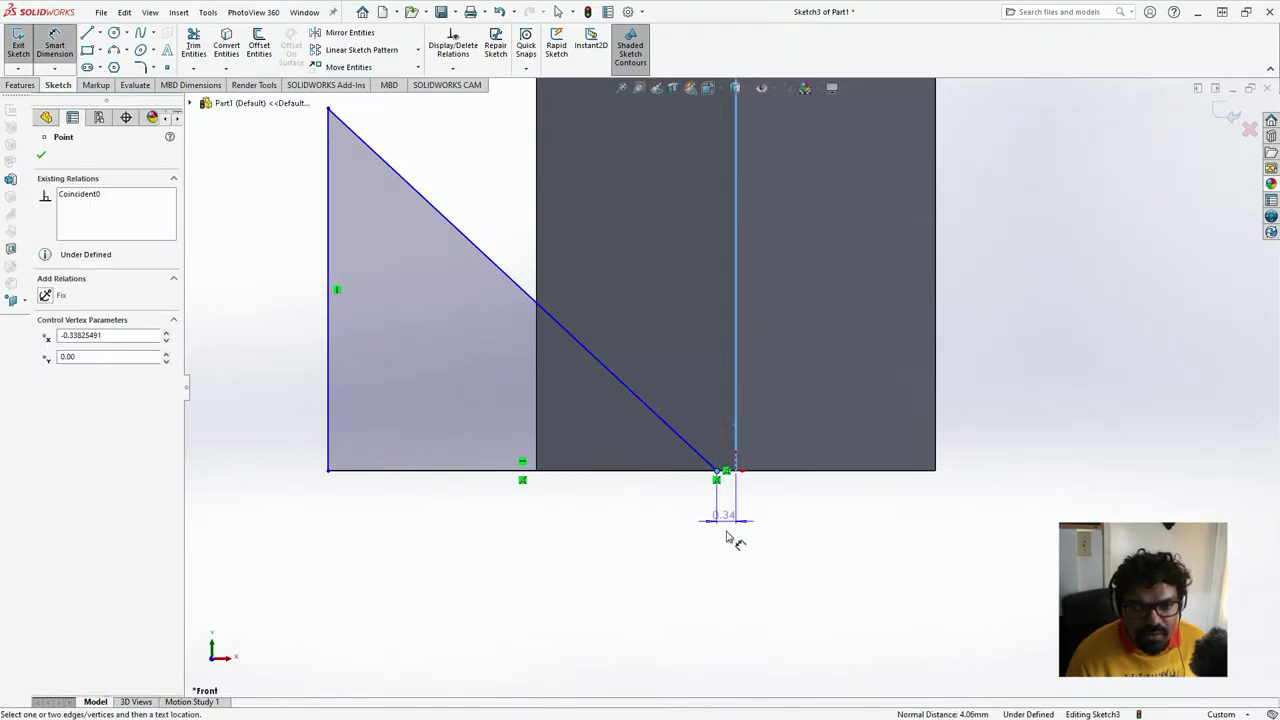
pyautogui.click(735, 603)
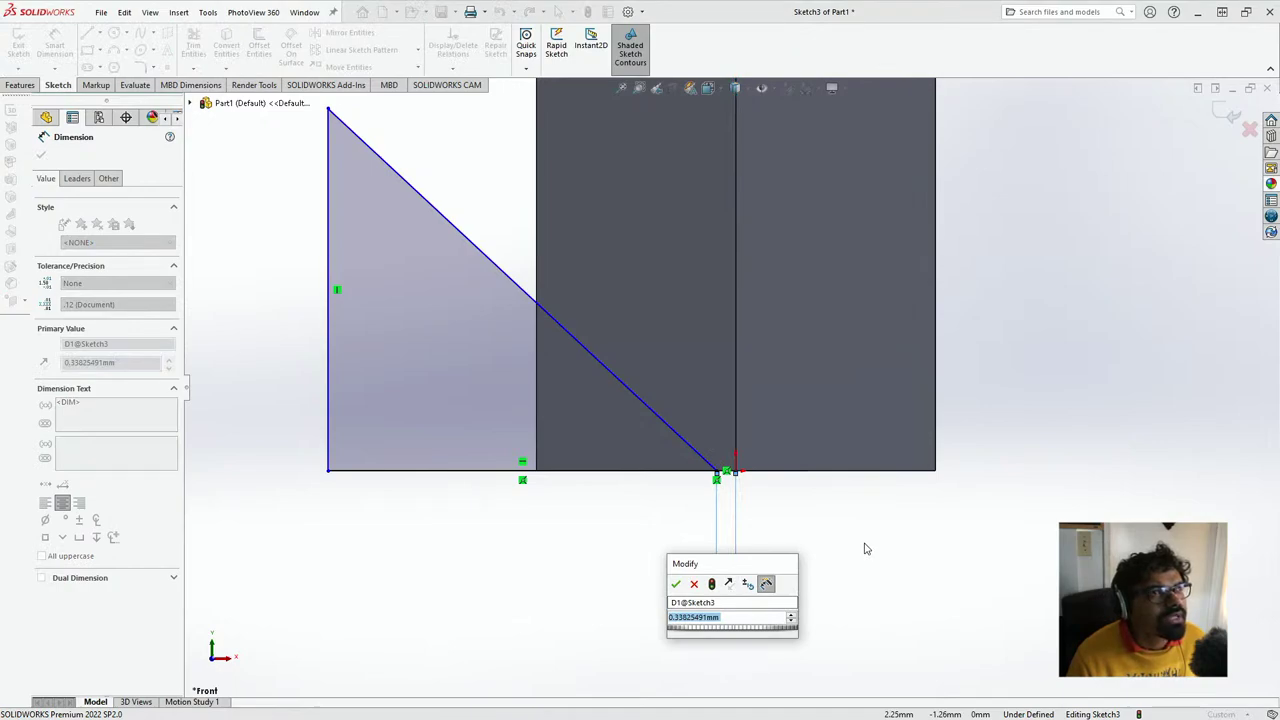
pyautogui.write('0')
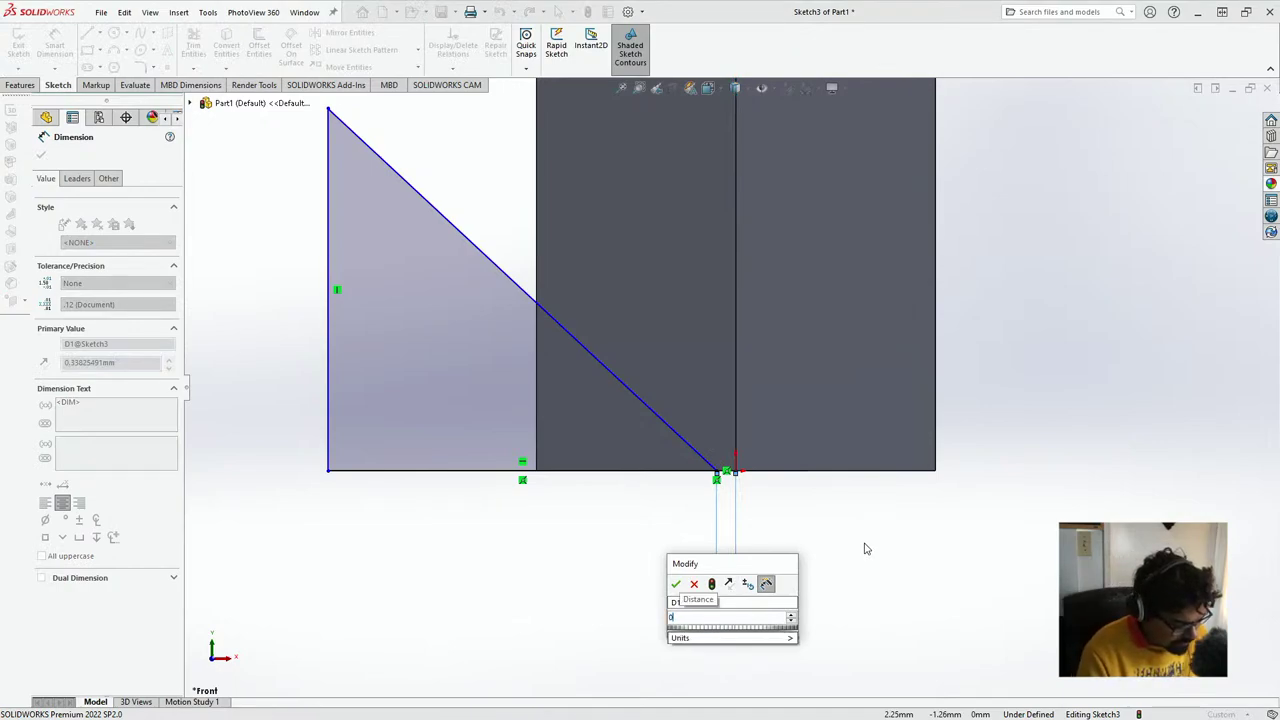
pyautogui.write('.2')
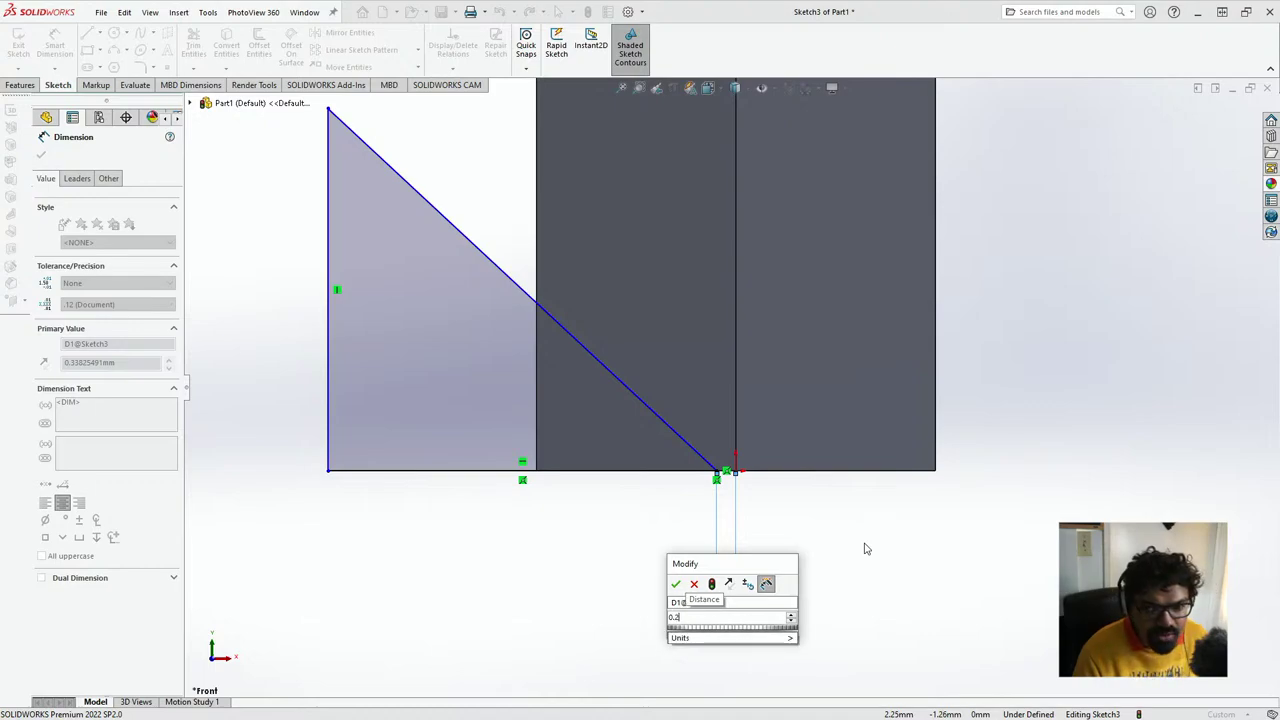
pyautogui.press('Return')
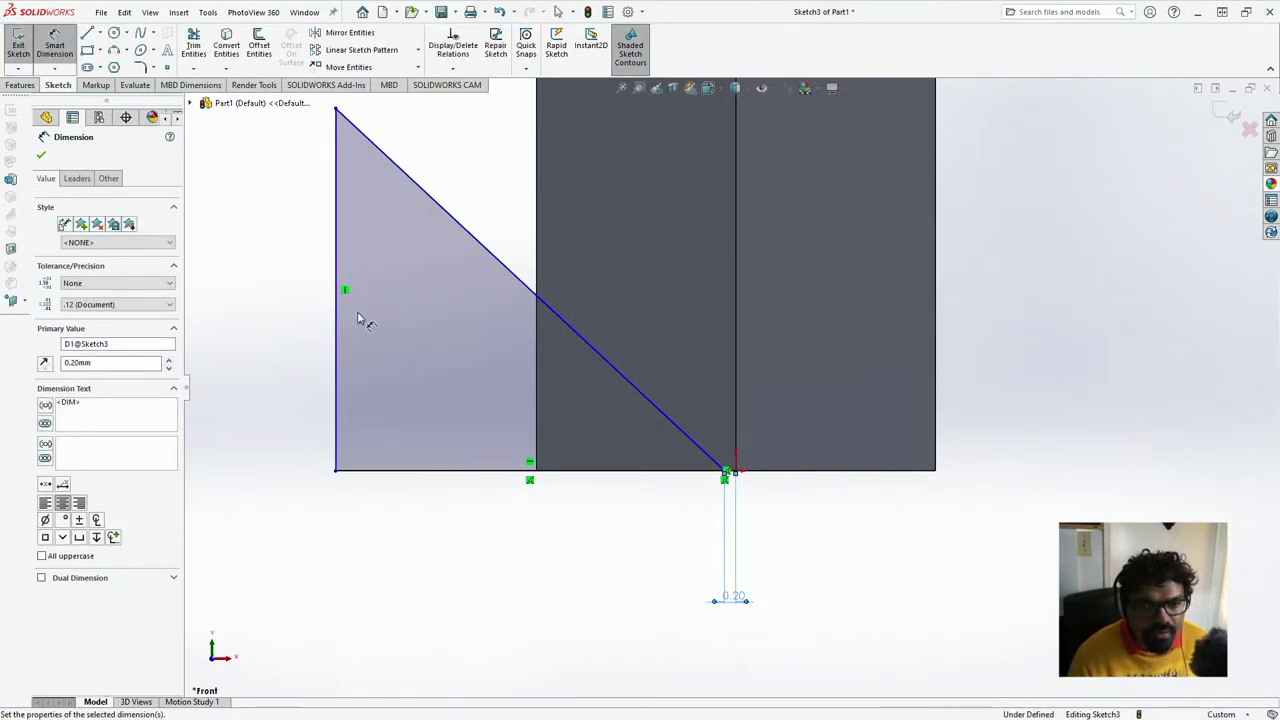
# - Dimension the triangle's vertical side to a height of 5 mm
pyautogui.click(336, 318)
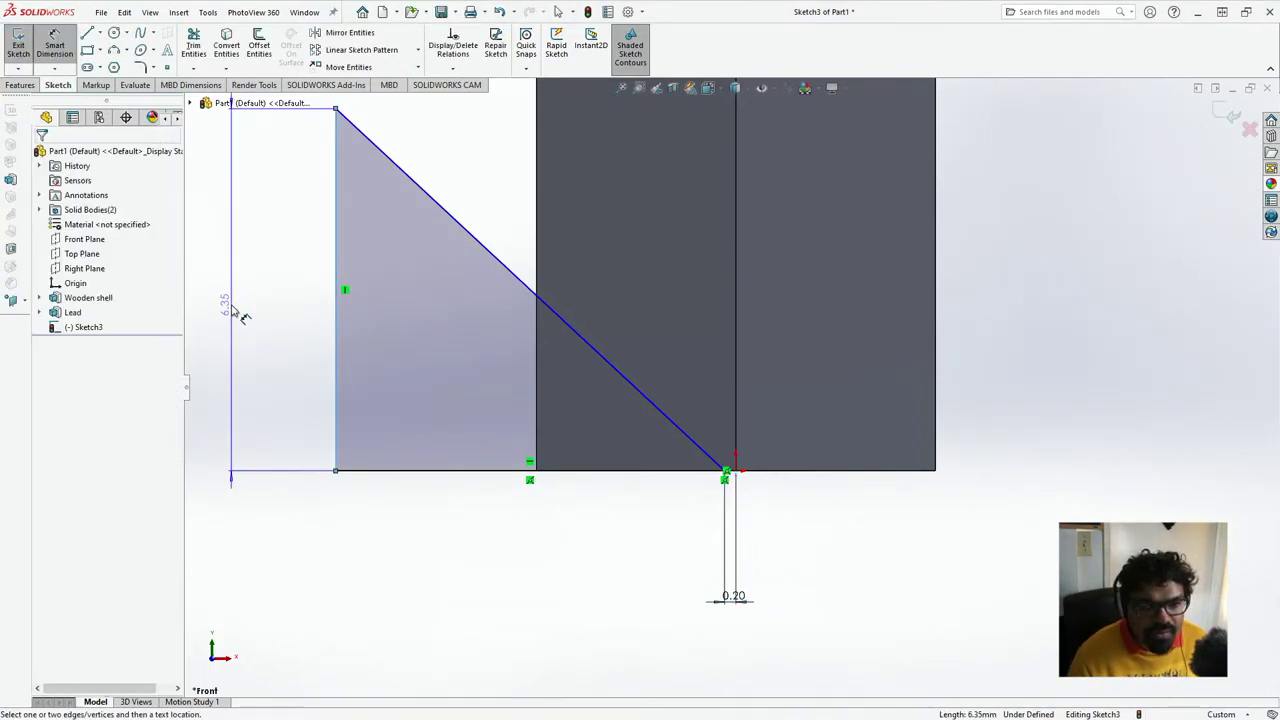
pyautogui.click(298, 331)
pyautogui.write('5')
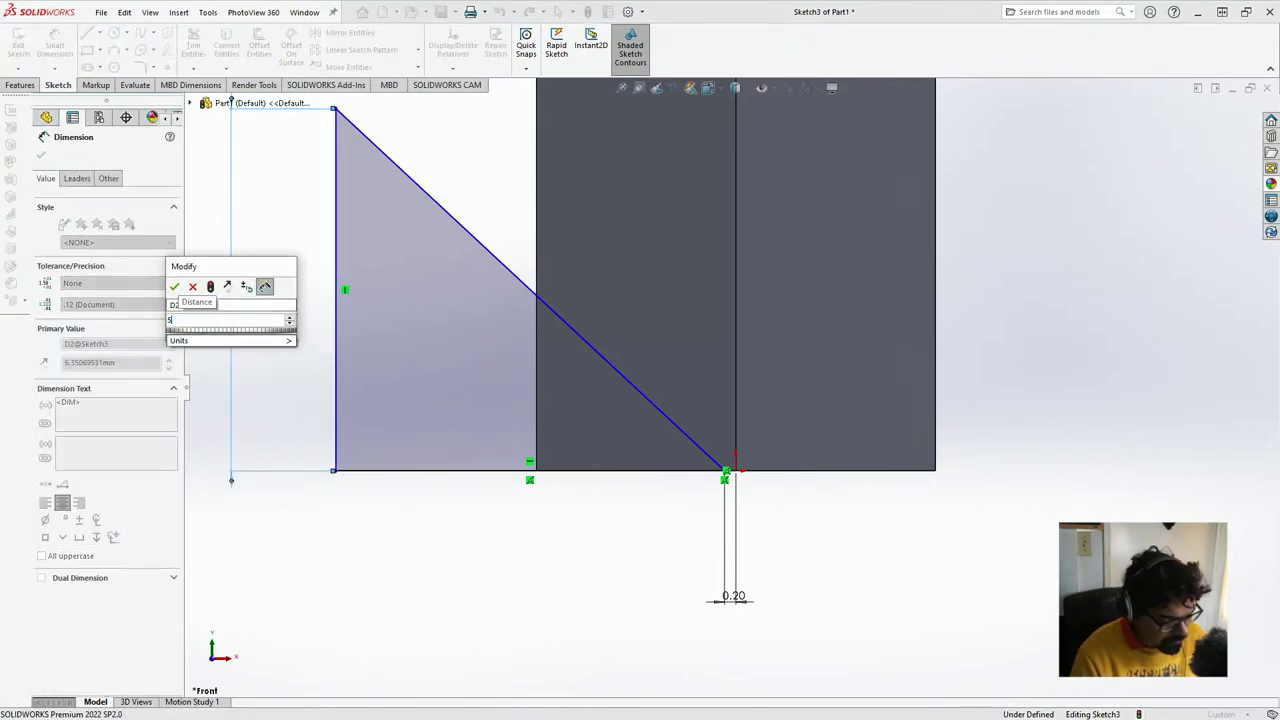
pyautogui.press('Return')
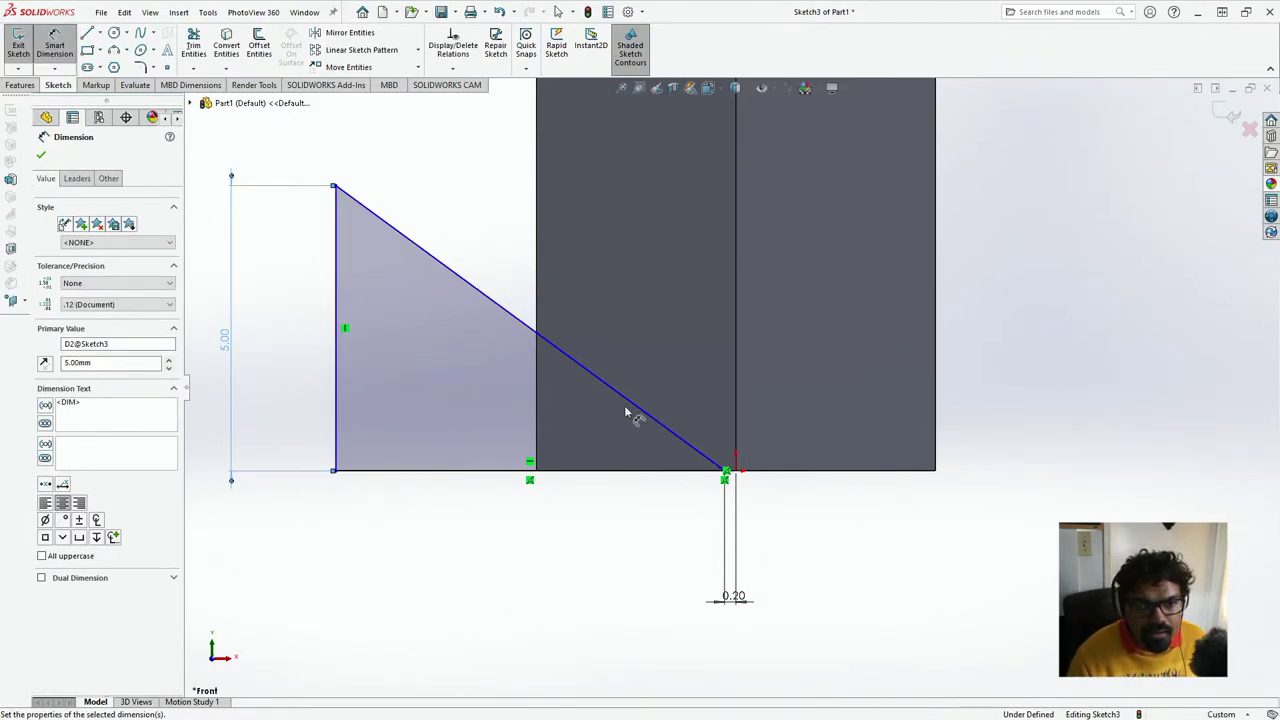
# - Dimension the triangle's vertical side 4 mm from the pencil's centre edge
pyautogui.click(336, 449)
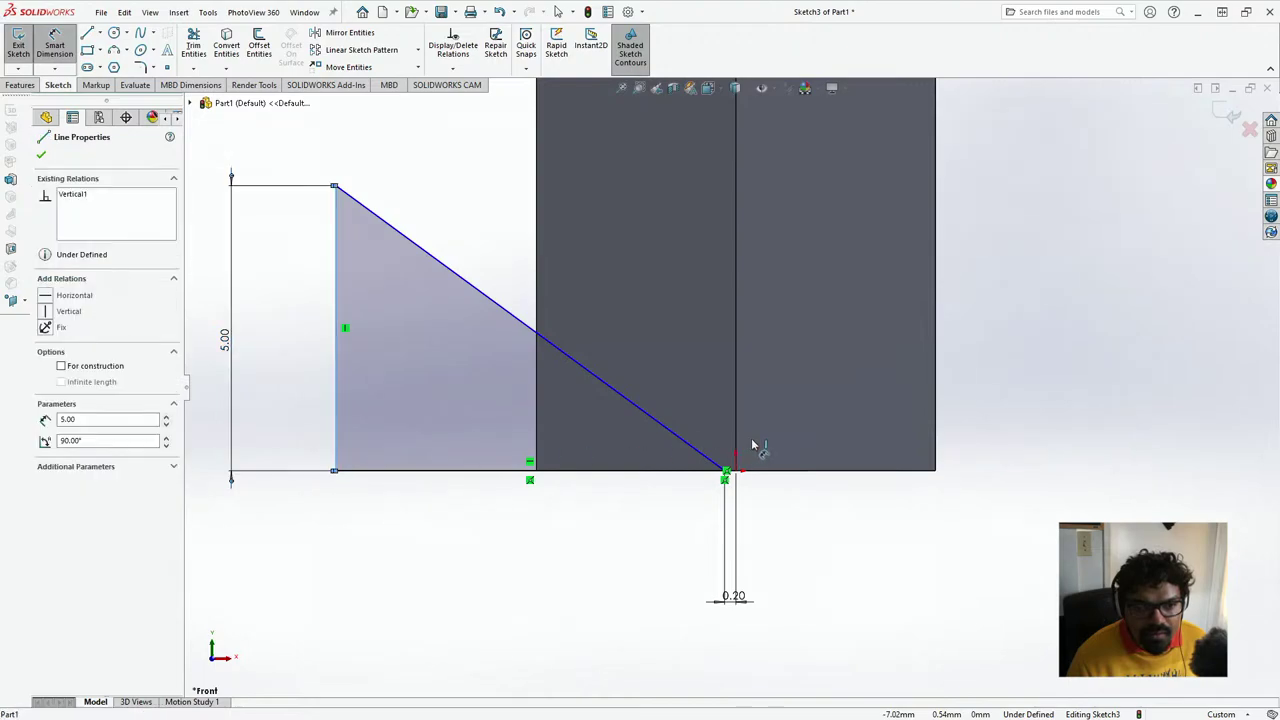
pyautogui.click(736, 422)
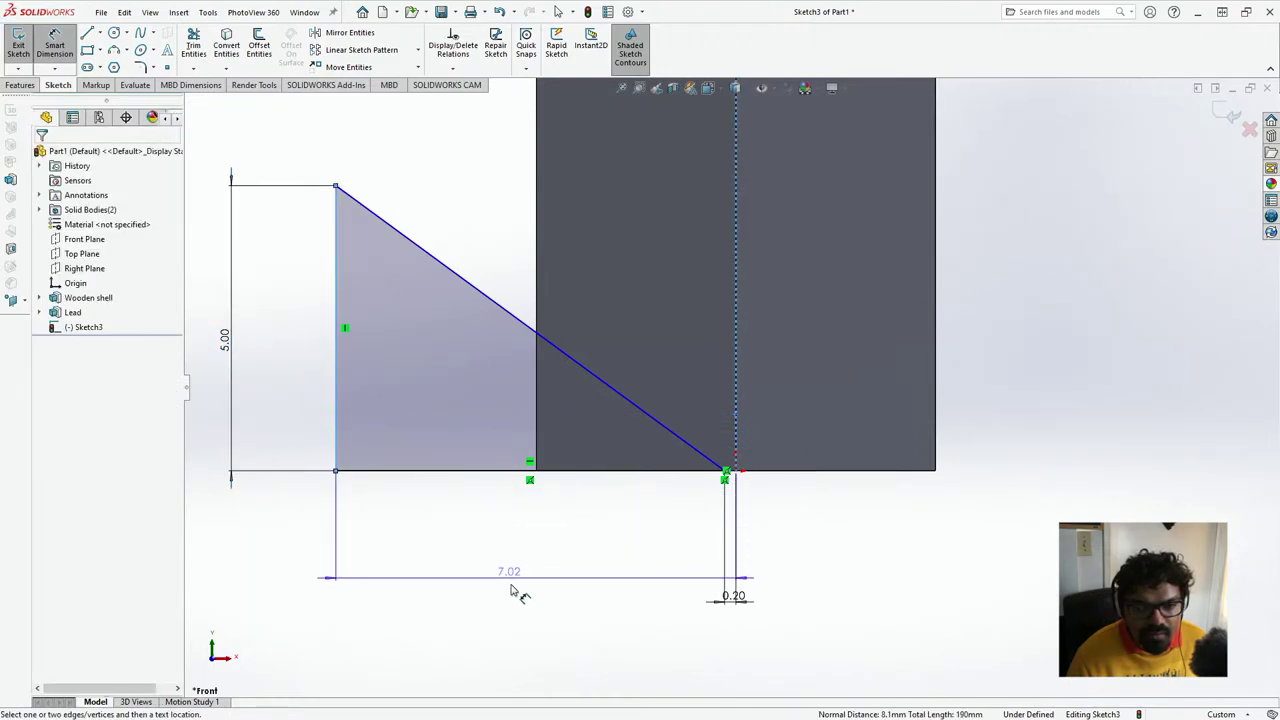
pyautogui.click(541, 653)
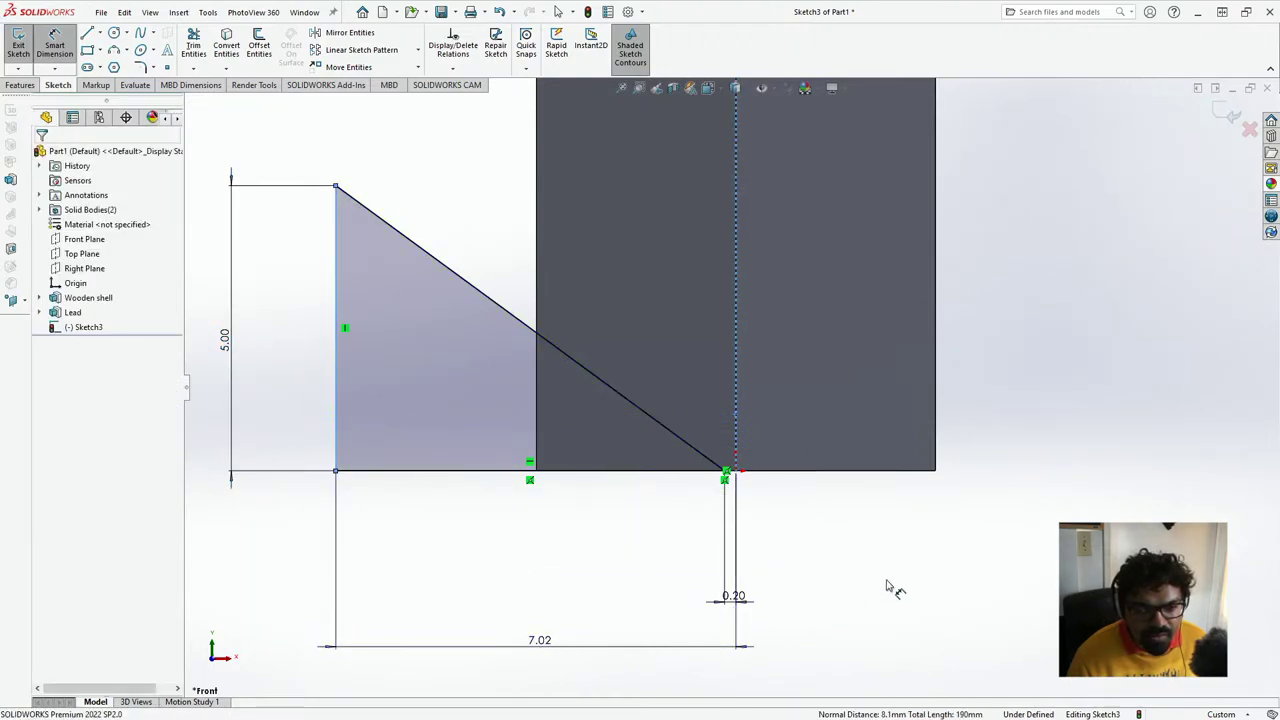
pyautogui.write('4')
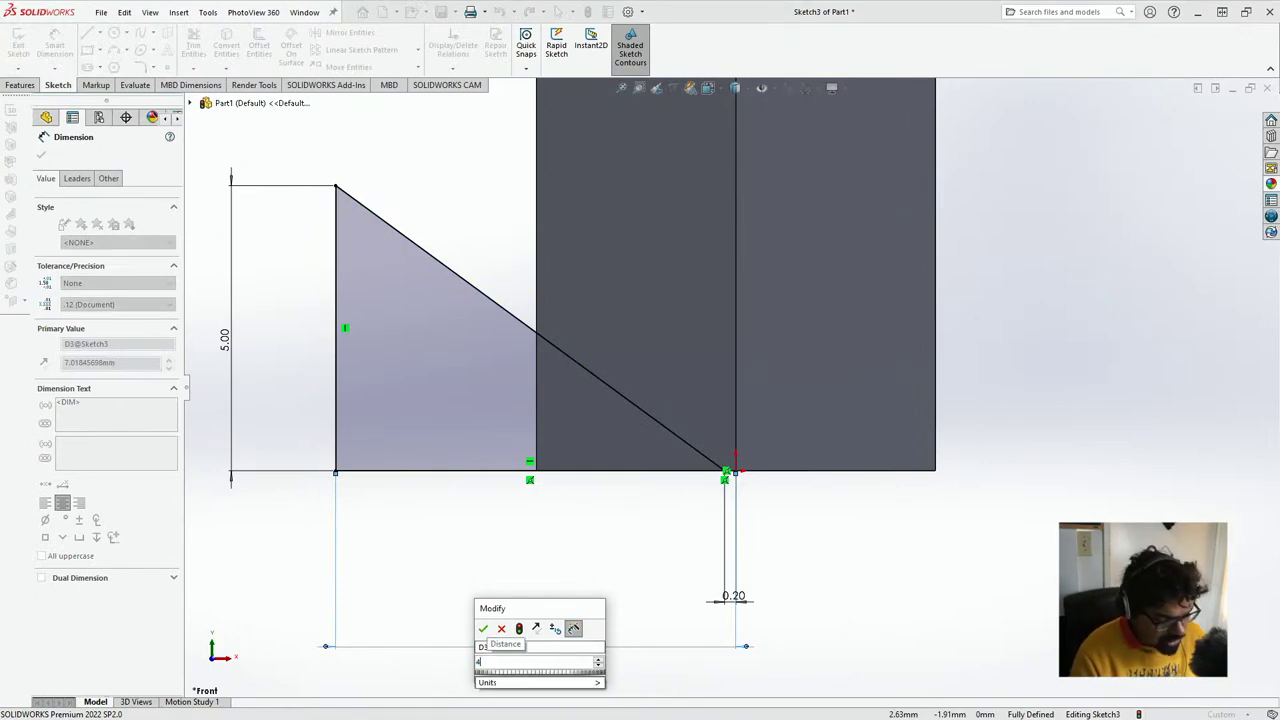
pyautogui.press('Return')
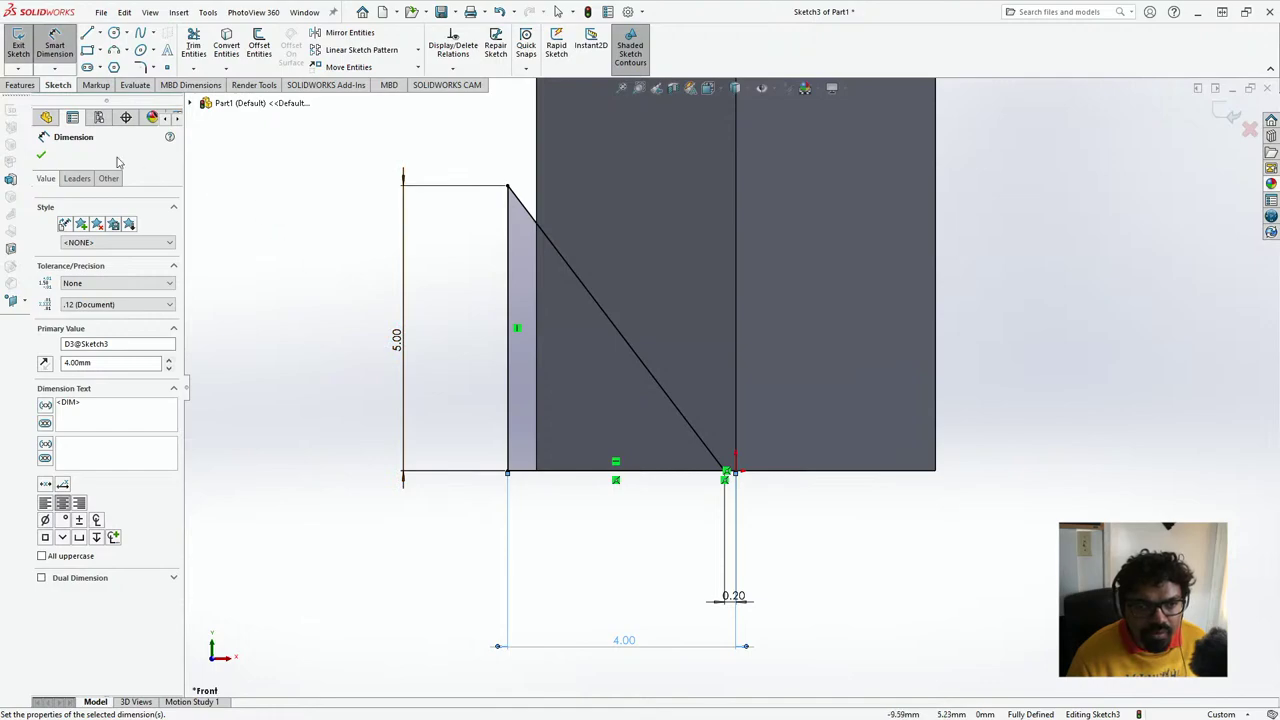
pyautogui.click(41, 157)
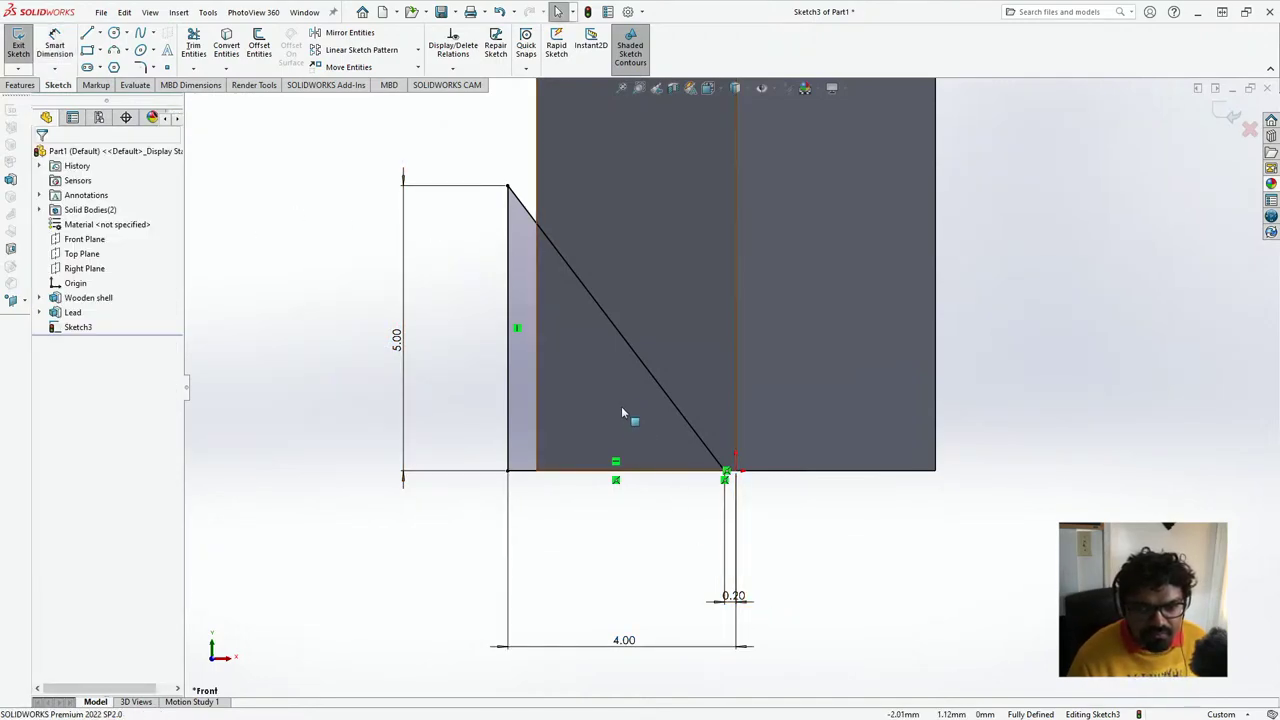
pyautogui.click(521, 365)
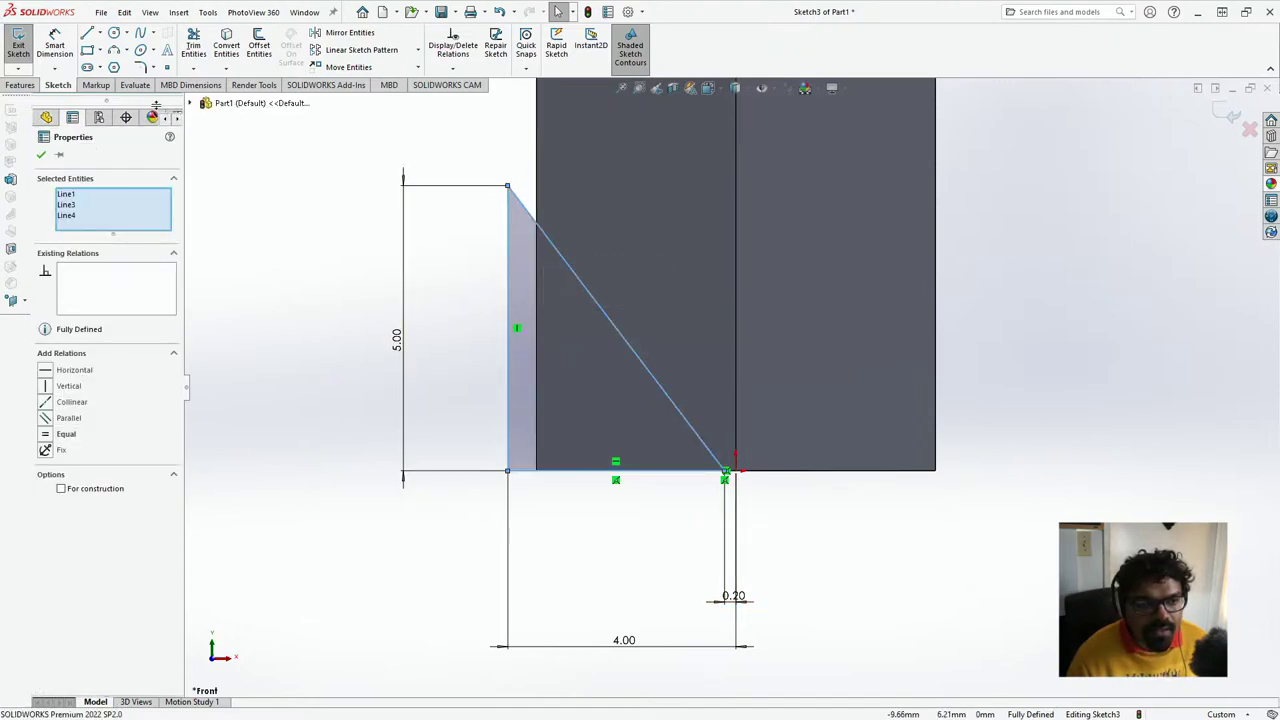
pyautogui.click(21, 85)
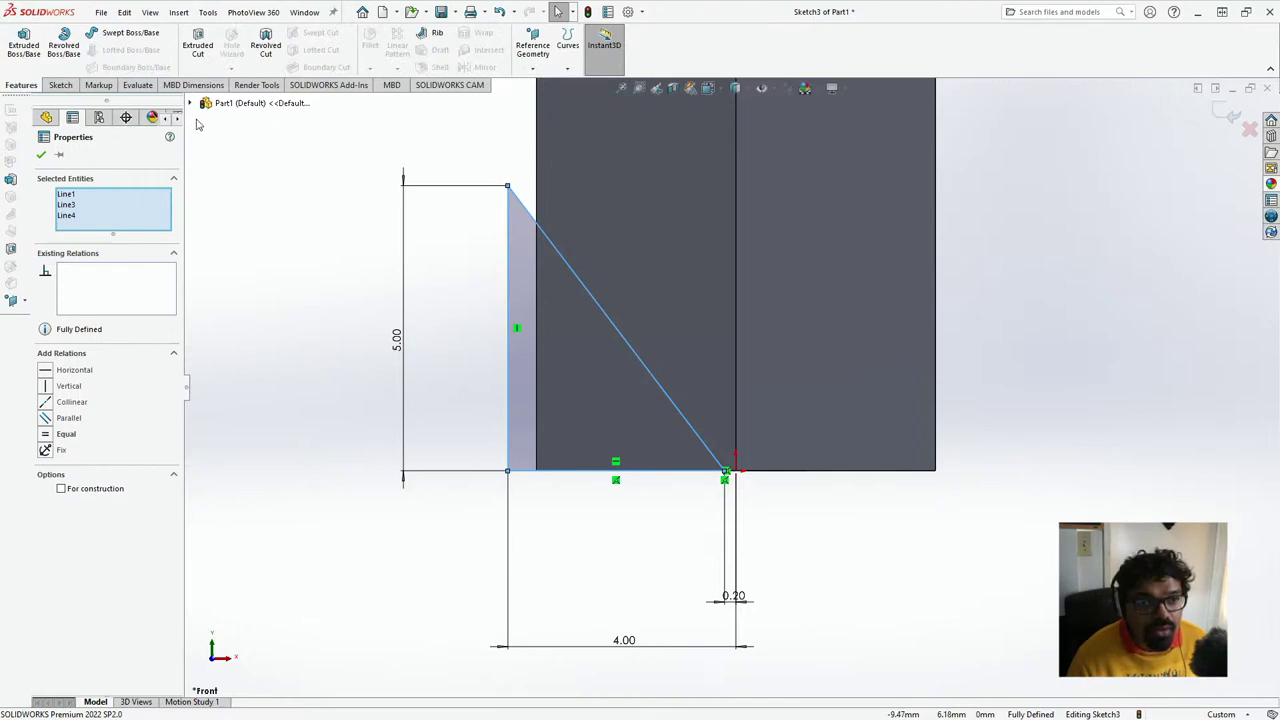
pyautogui.click(266, 45)
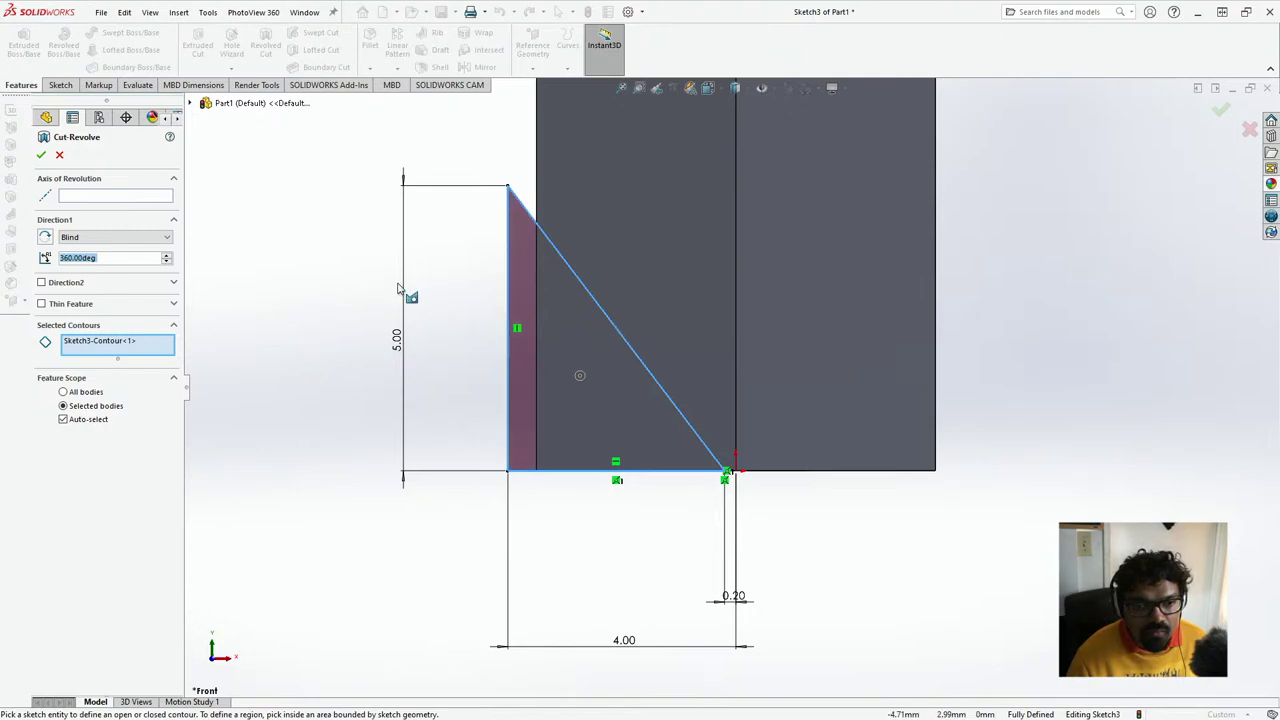
pyautogui.click(122, 197)
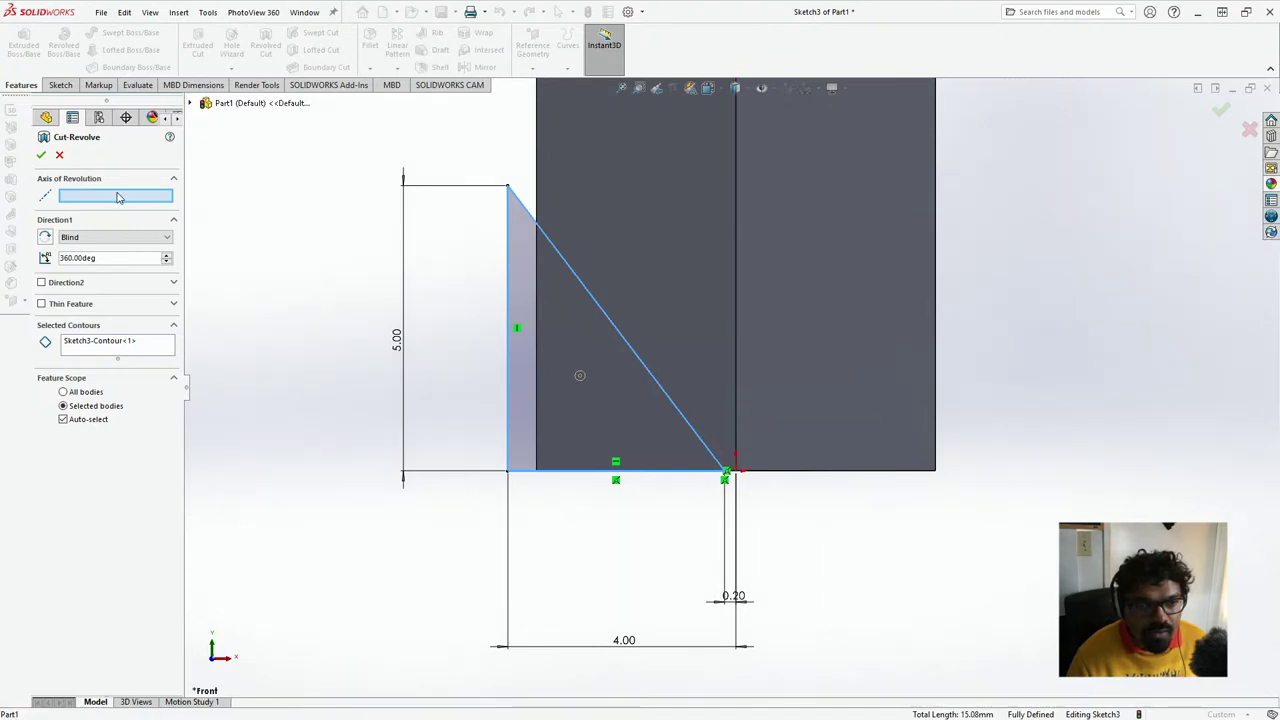
pyautogui.click(60, 157)
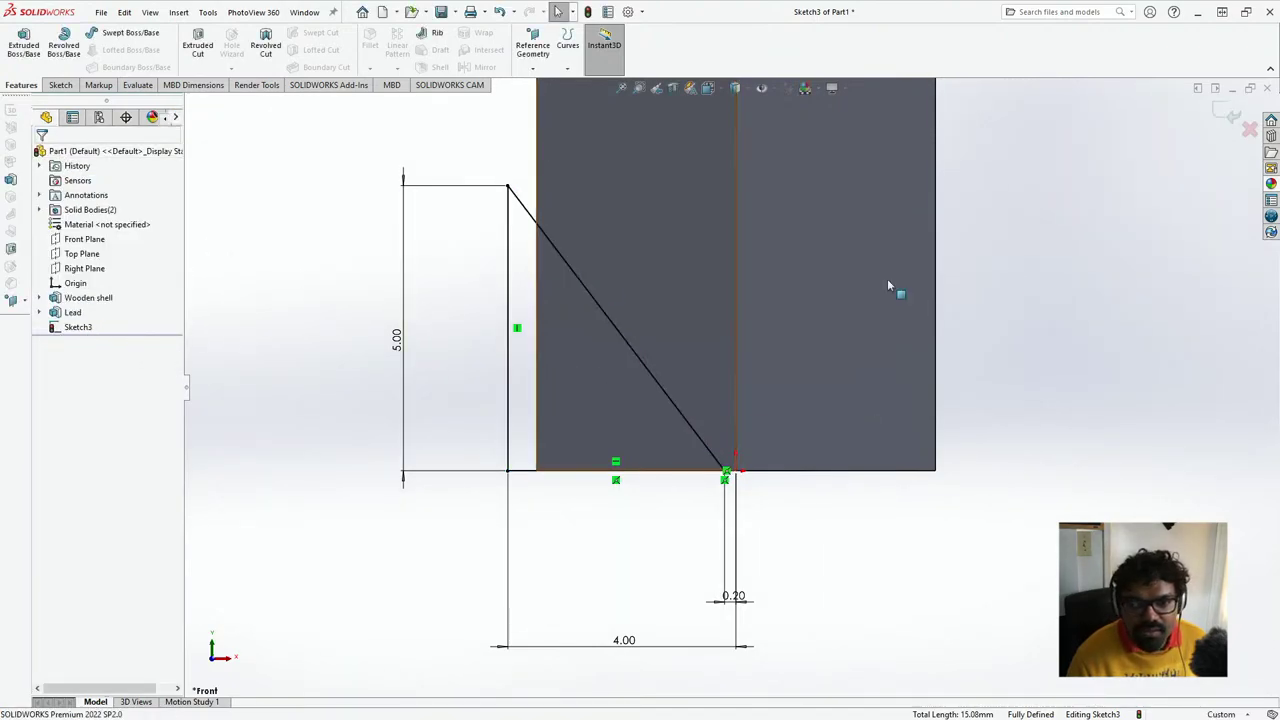
# - Draw a vertical construction centerline from the origin up along the pencil's centre edge, ending just below the triangle's top height
pyautogui.click(60, 85)
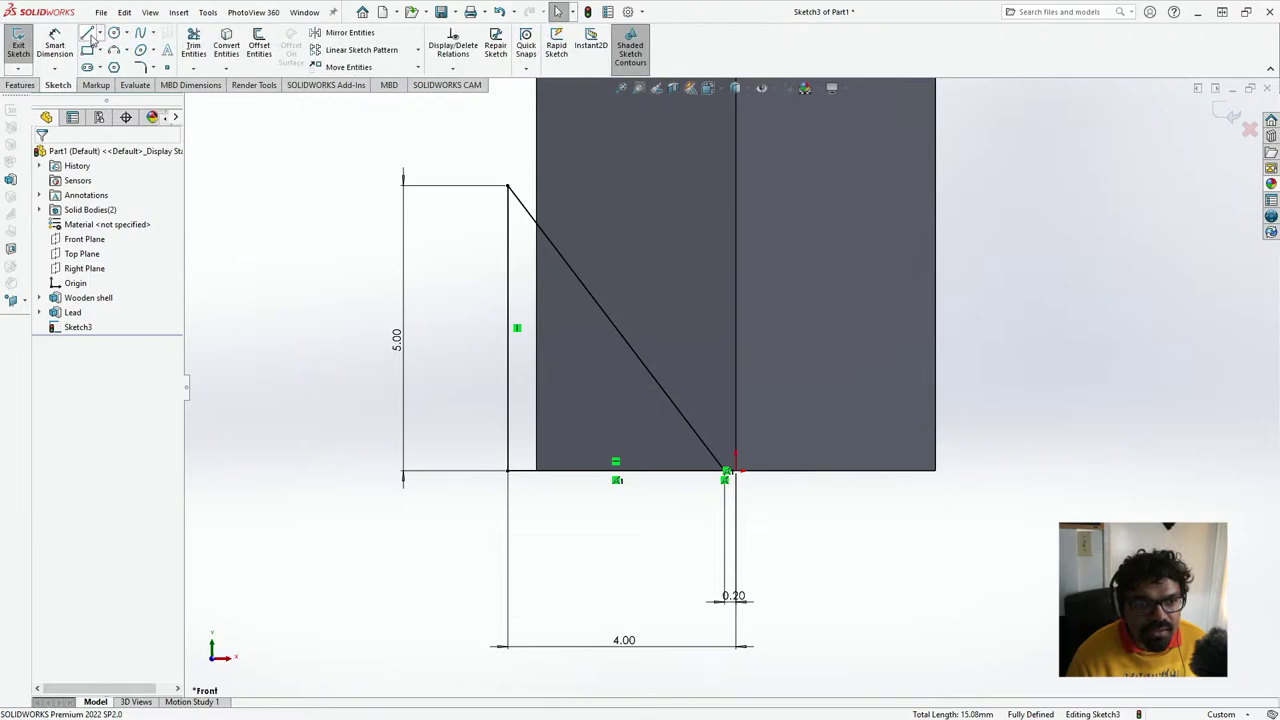
pyautogui.click(97, 33)
pyautogui.click(115, 66)
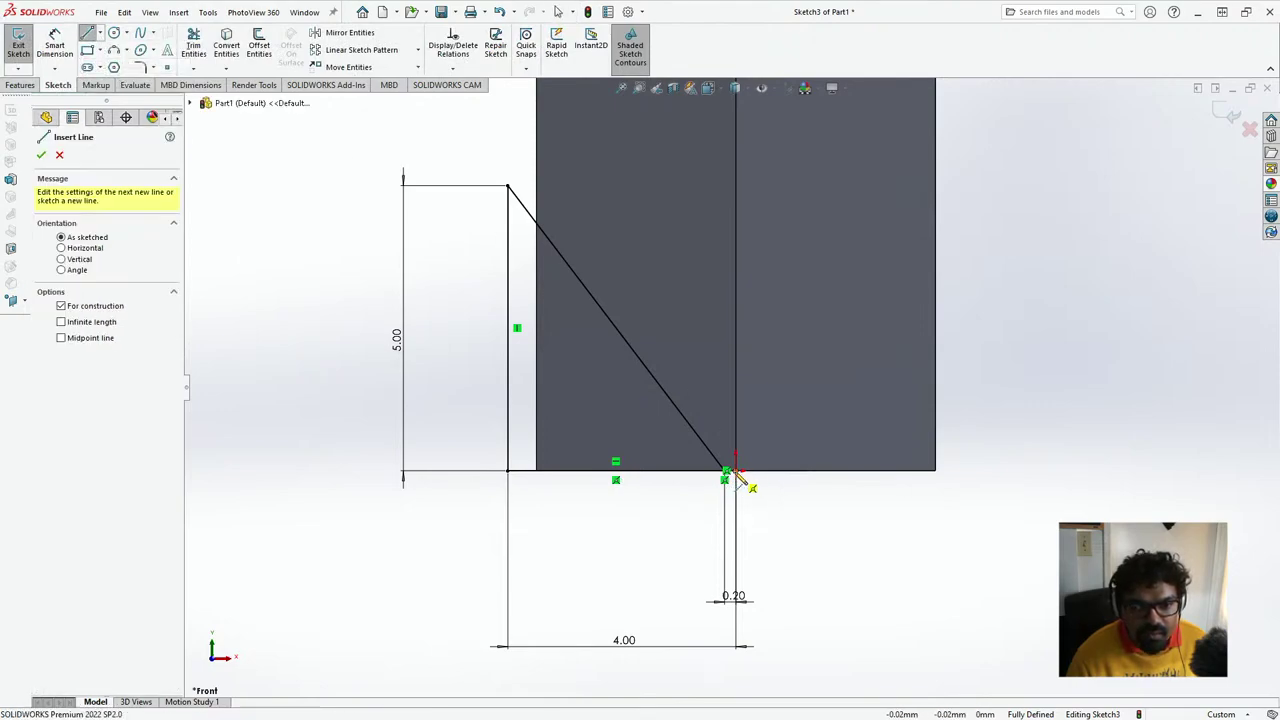
pyautogui.click(745, 194)
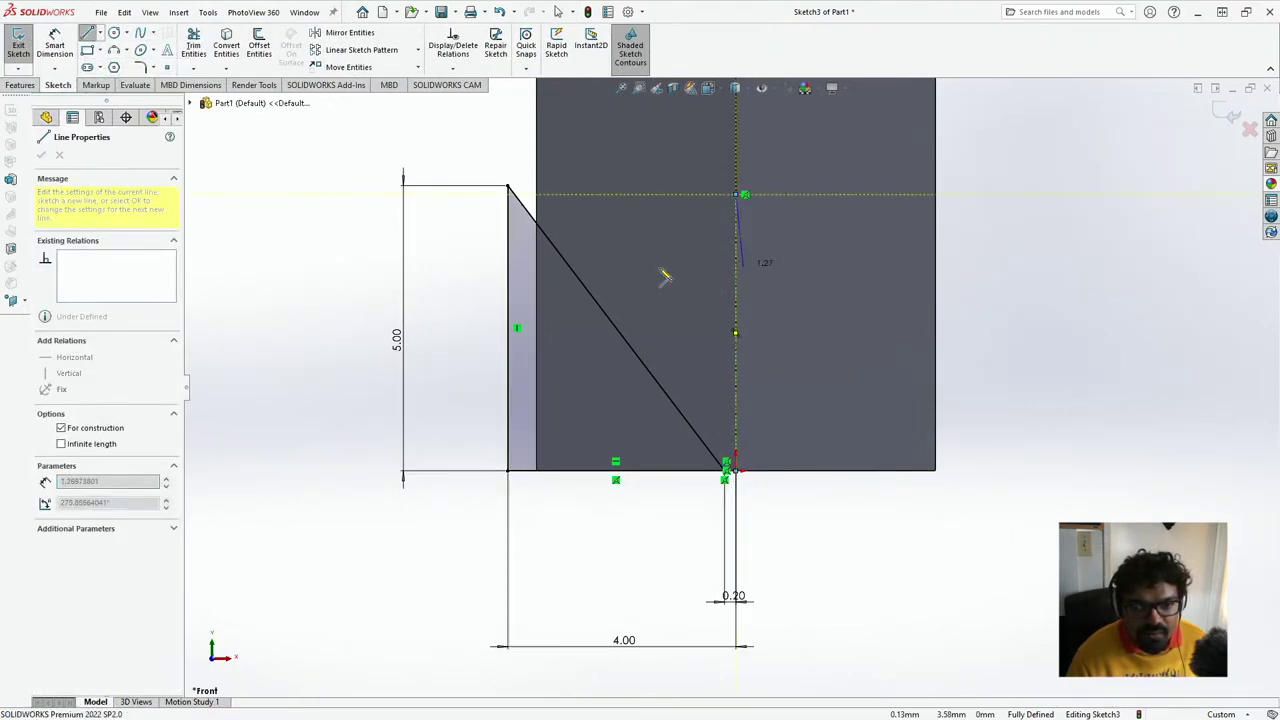
pyautogui.press('Escape')
# - Cut the triangular sketch 360 degrees around the vertical construction centerline with Revolved Cut to sharpen the pencil's tip
pyautogui.click(78, 327)
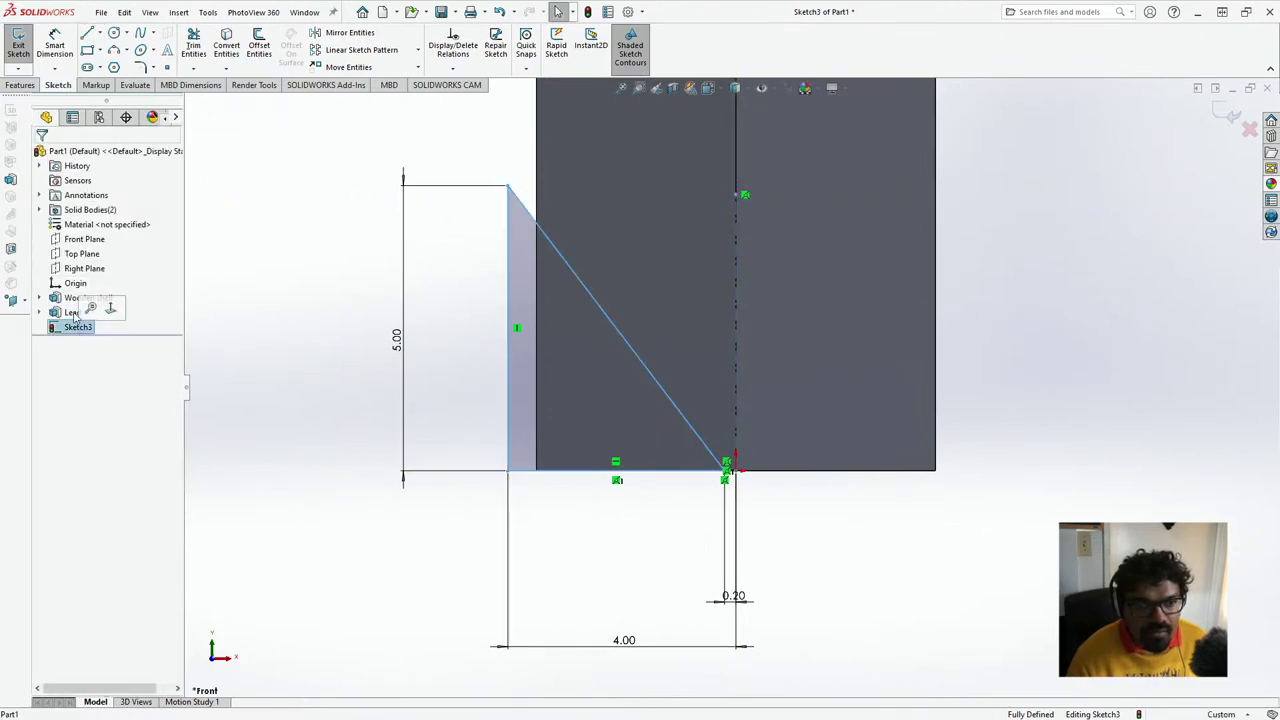
pyautogui.click(20, 84)
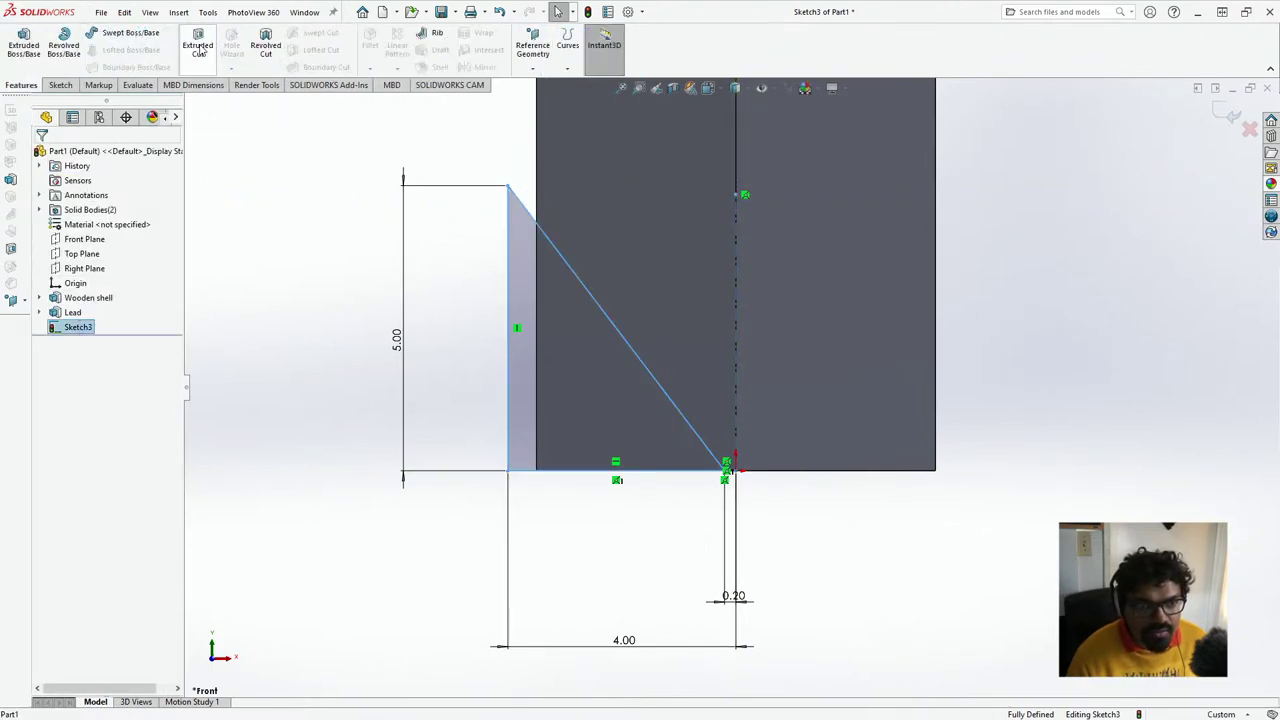
pyautogui.click(265, 45)
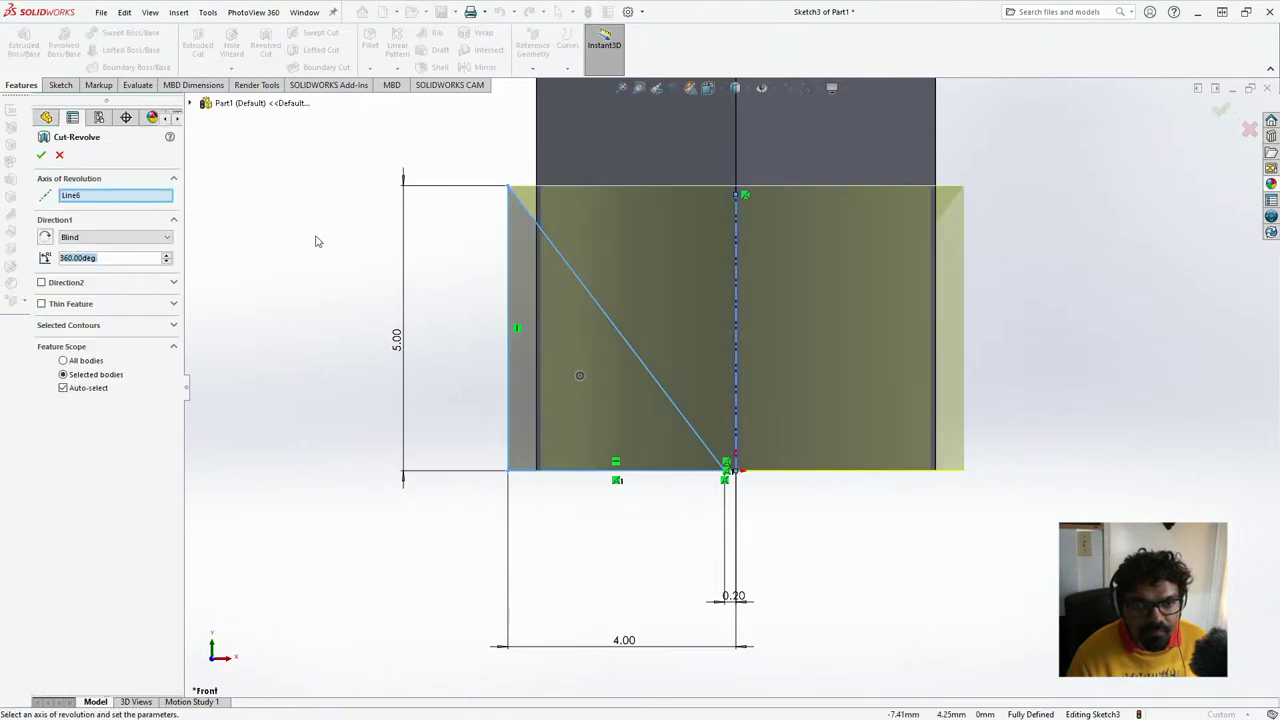
pyautogui.click(41, 156)
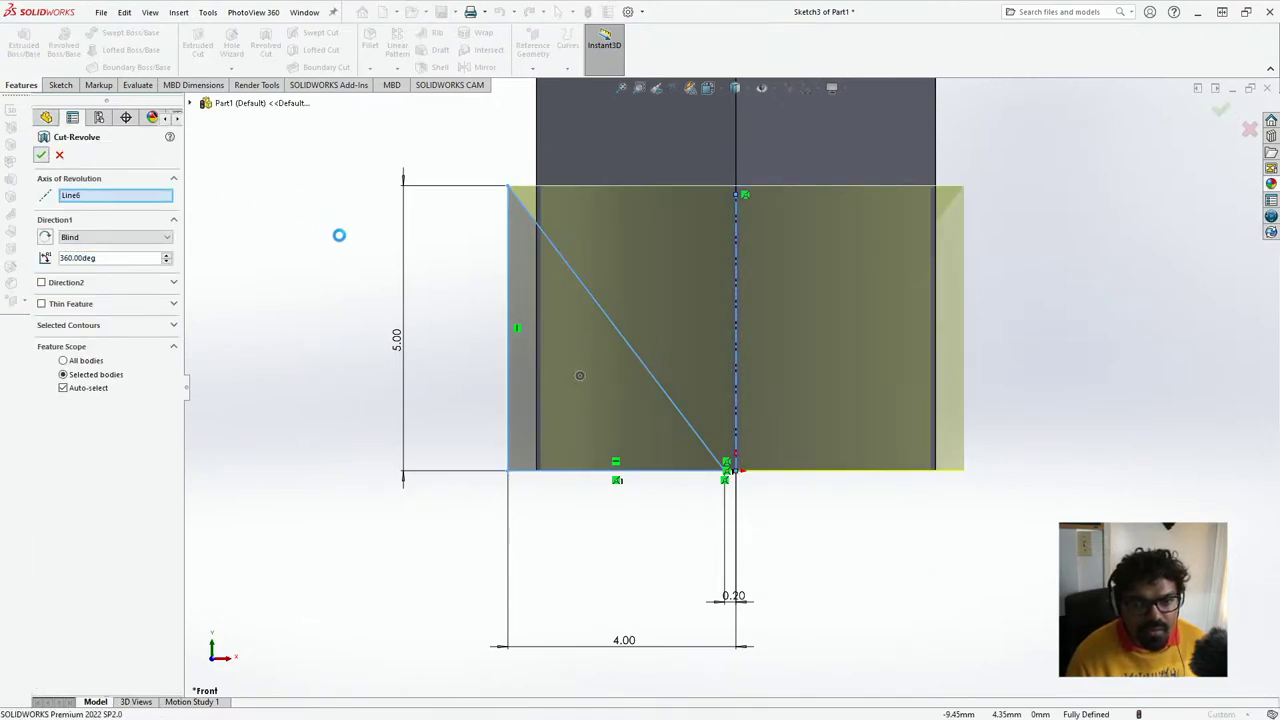
# - Examine the sharpened pencil tip from several angles, checking the hexagon's corner edges around the cone
pyautogui.press('Up')
pyautogui.press('Up')
pyautogui.press('Up')
pyautogui.press('Up')
pyautogui.press('Up')
pyautogui.press('Up')
pyautogui.press('Up')
pyautogui.press('Up')
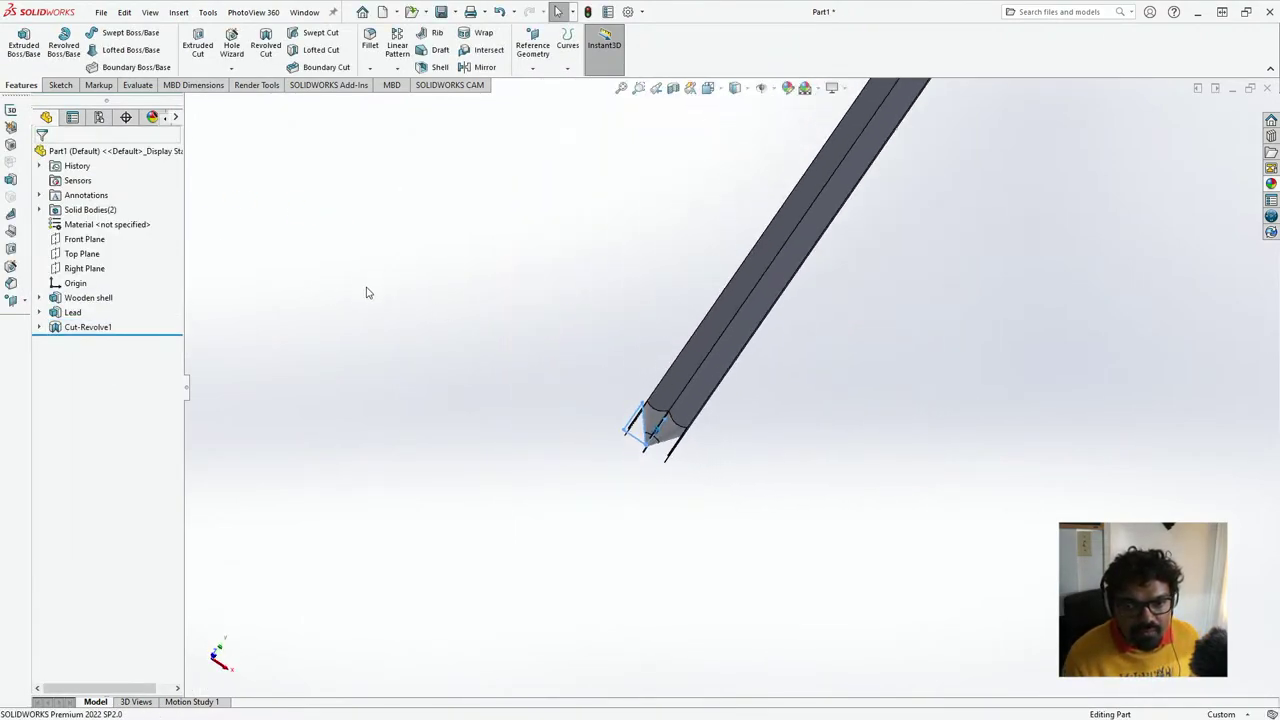
pyautogui.press('Up')
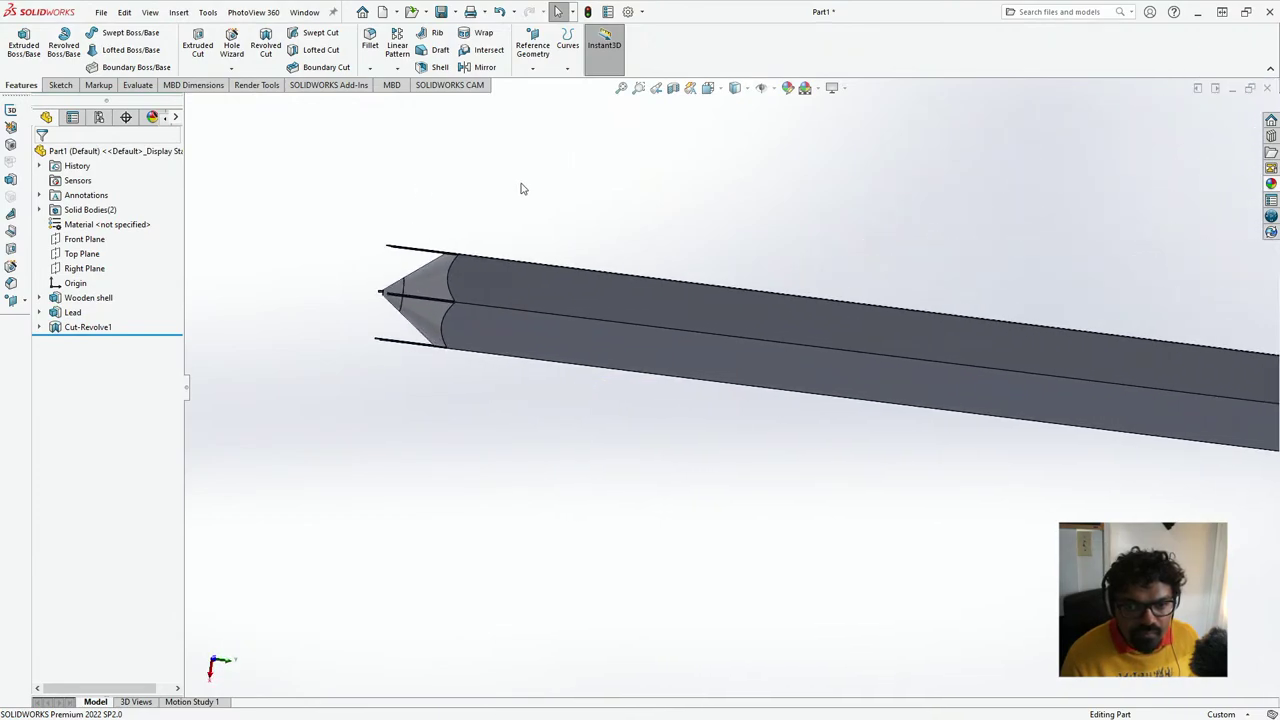
pyautogui.press('Up')
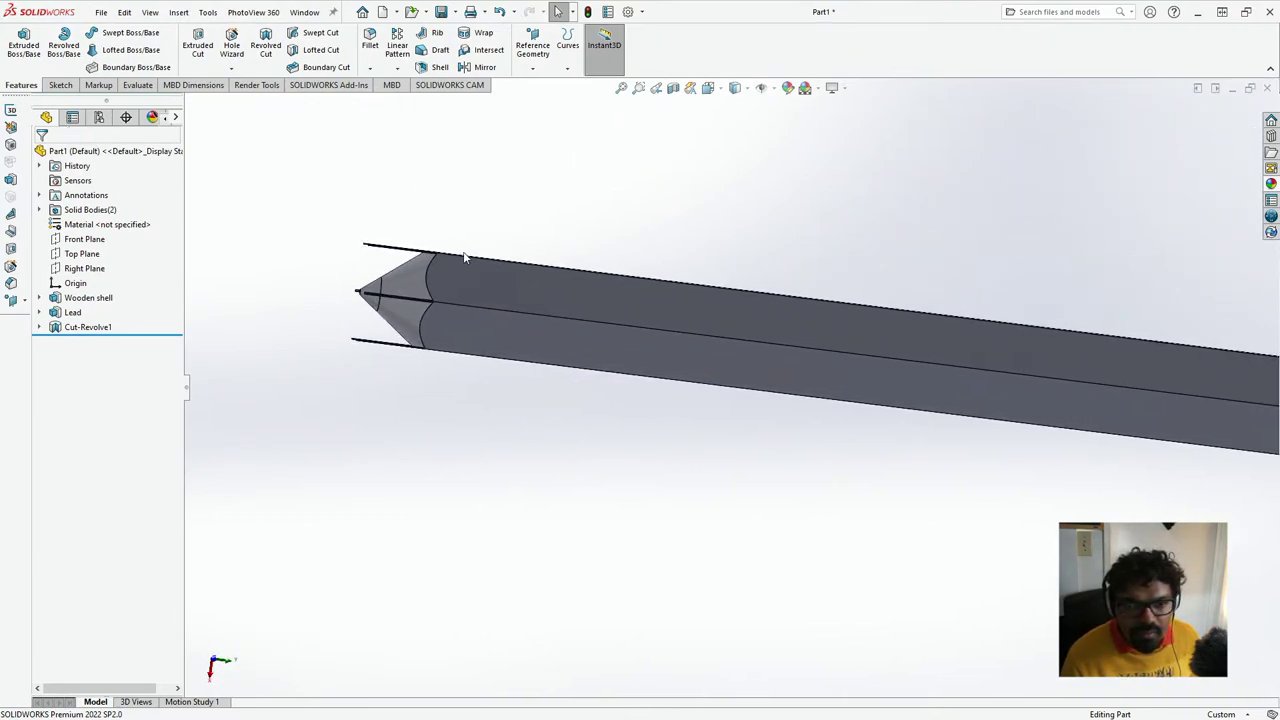
pyautogui.press('Up')
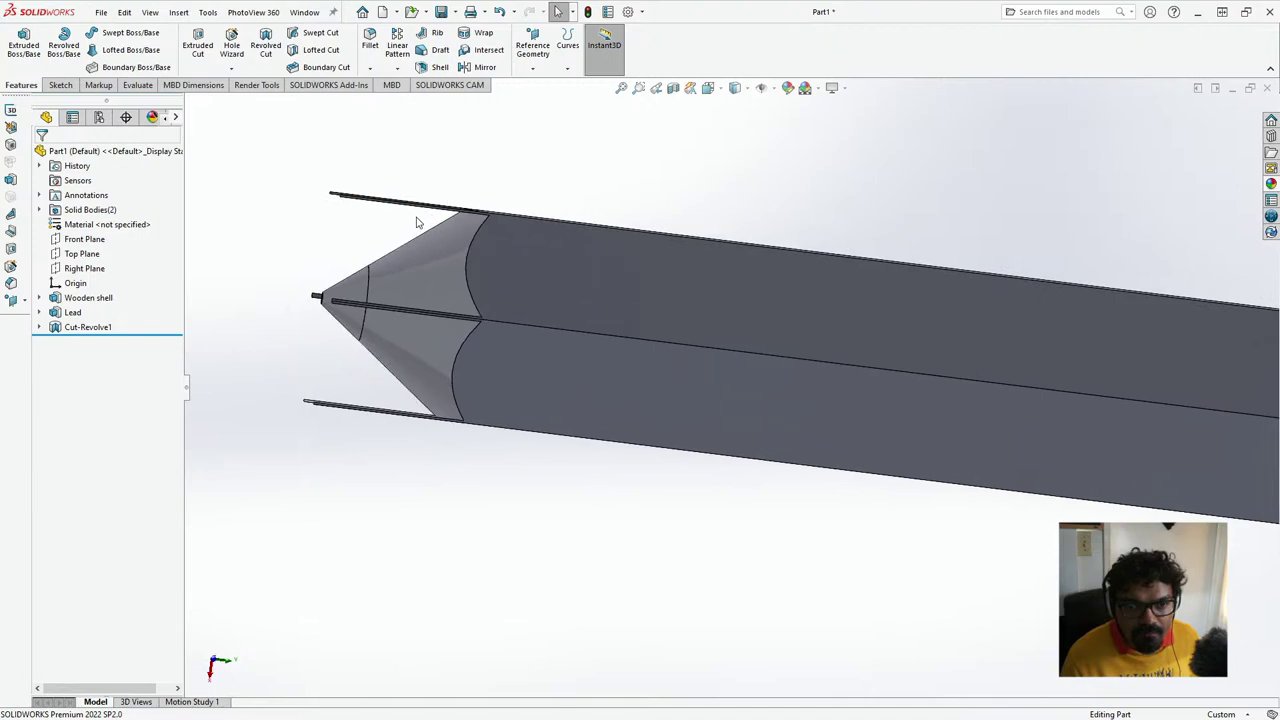
# - Review the revolved cut's axis, angle and affected bodies, keeping its settings
pyautogui.click(88, 328)
pyautogui.click(103, 288)
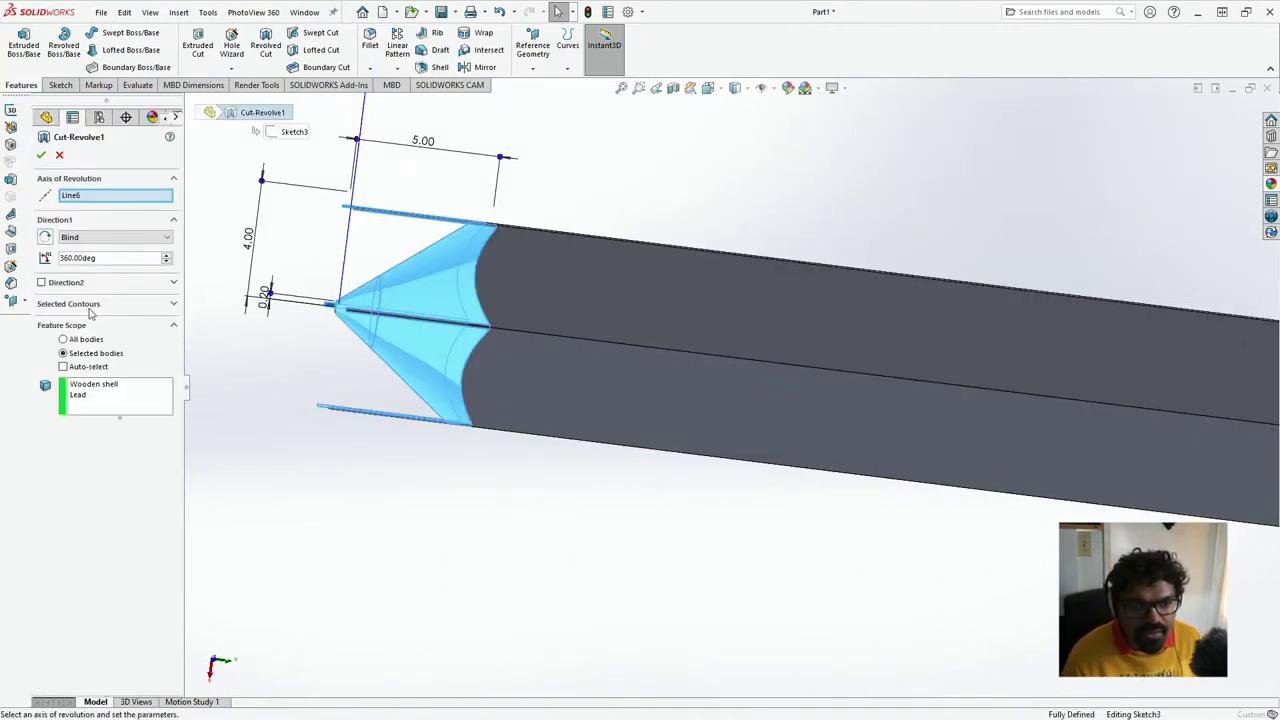
pyautogui.click(42, 155)
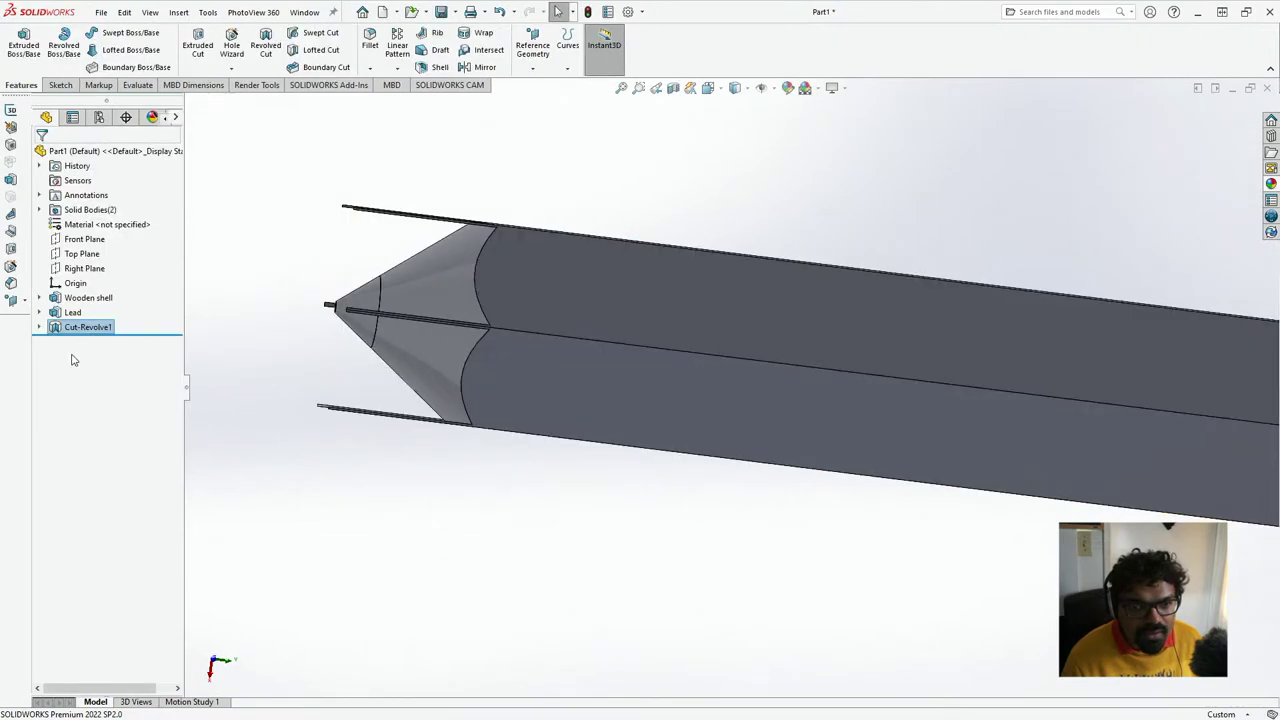
# - Edit the revolved cut's sketch, set the triangle's vertical side to 7 mm and rebuild the cut
pyautogui.click(40, 327)
pyautogui.click(93, 341)
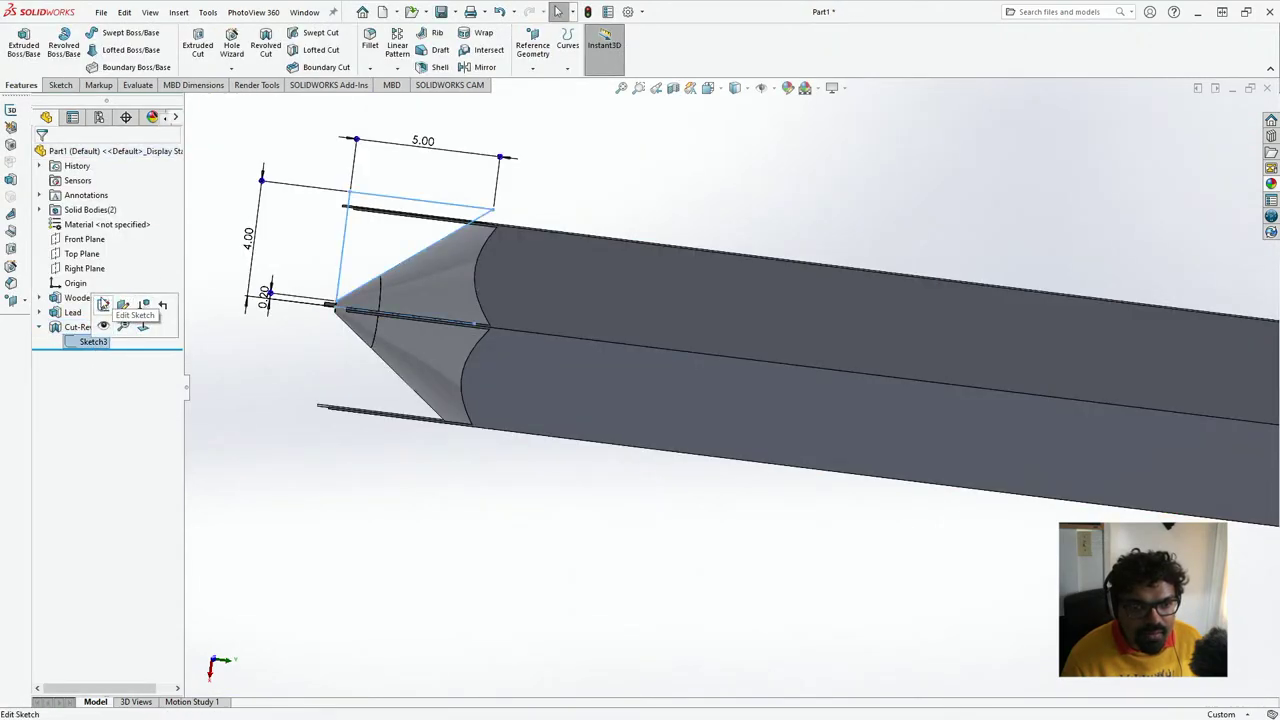
pyautogui.click(103, 305)
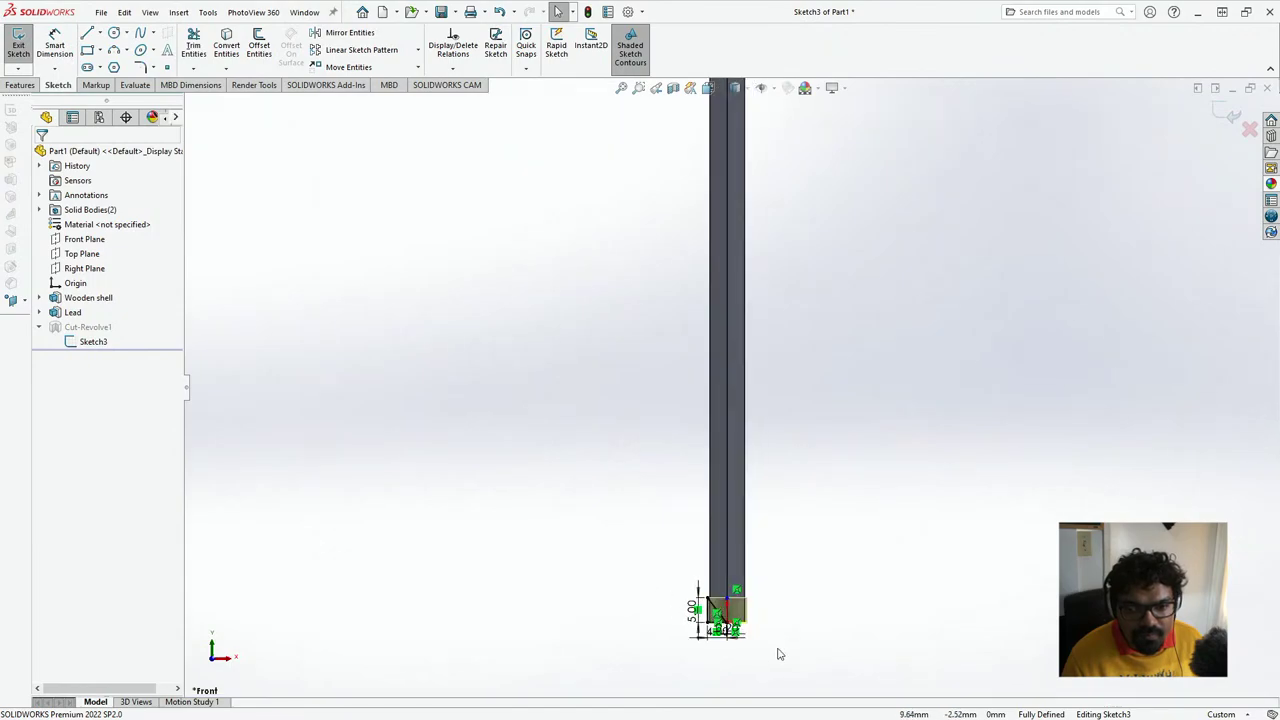
pyautogui.scroll(-4, 721, 607)
pyautogui.scroll(1, 723, 403)
pyautogui.scroll(-1, 724, 305)
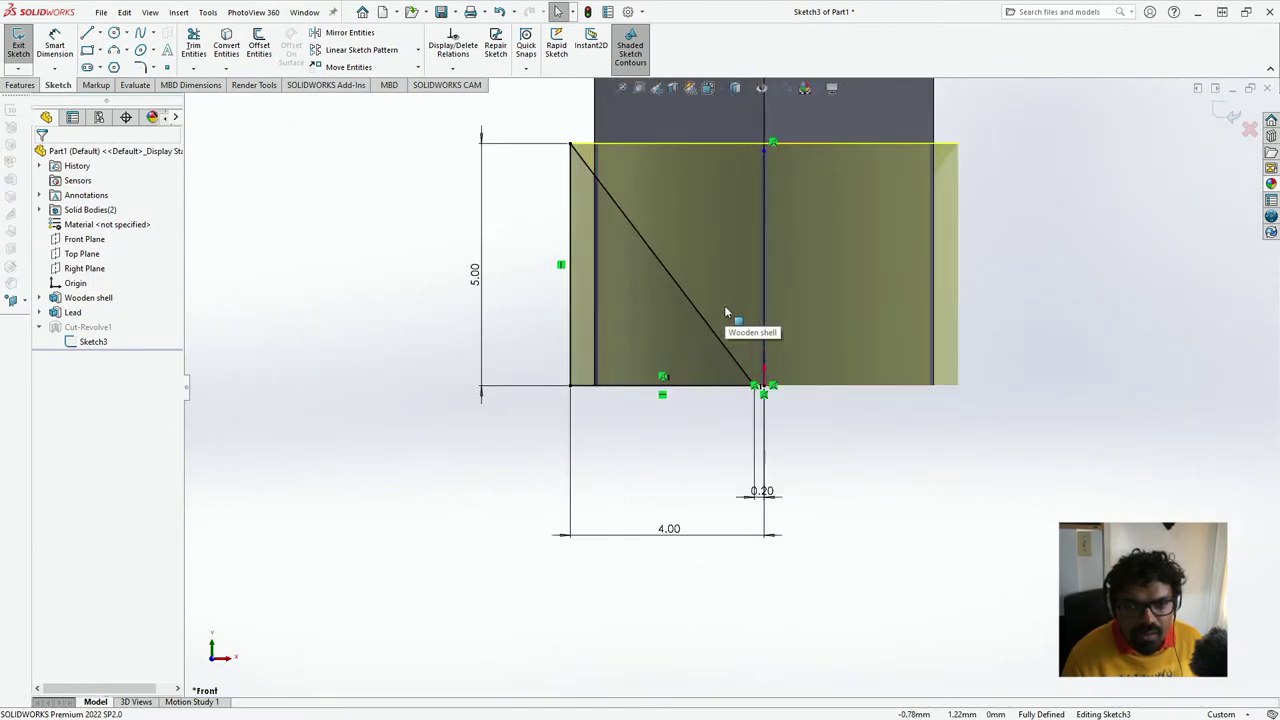
pyautogui.scroll(-2, 700, 200)
pyautogui.scroll(-2, 632, 240)
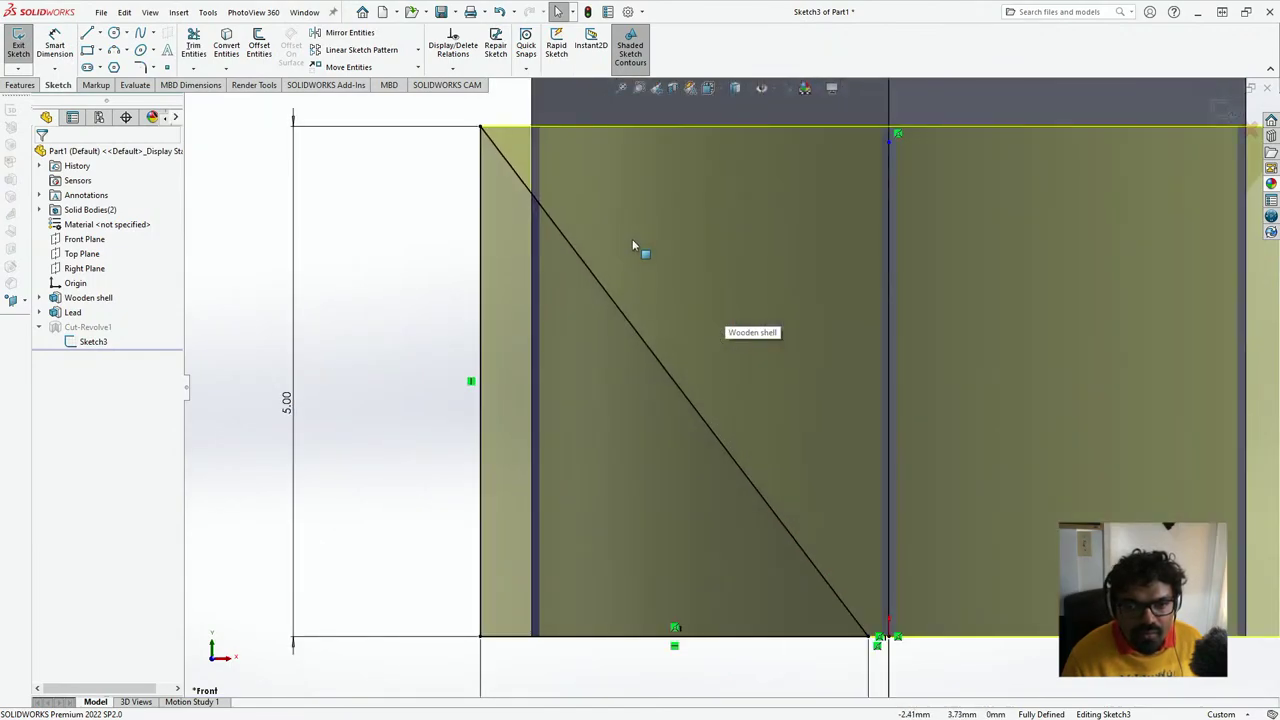
pyautogui.scroll(1, 604, 268)
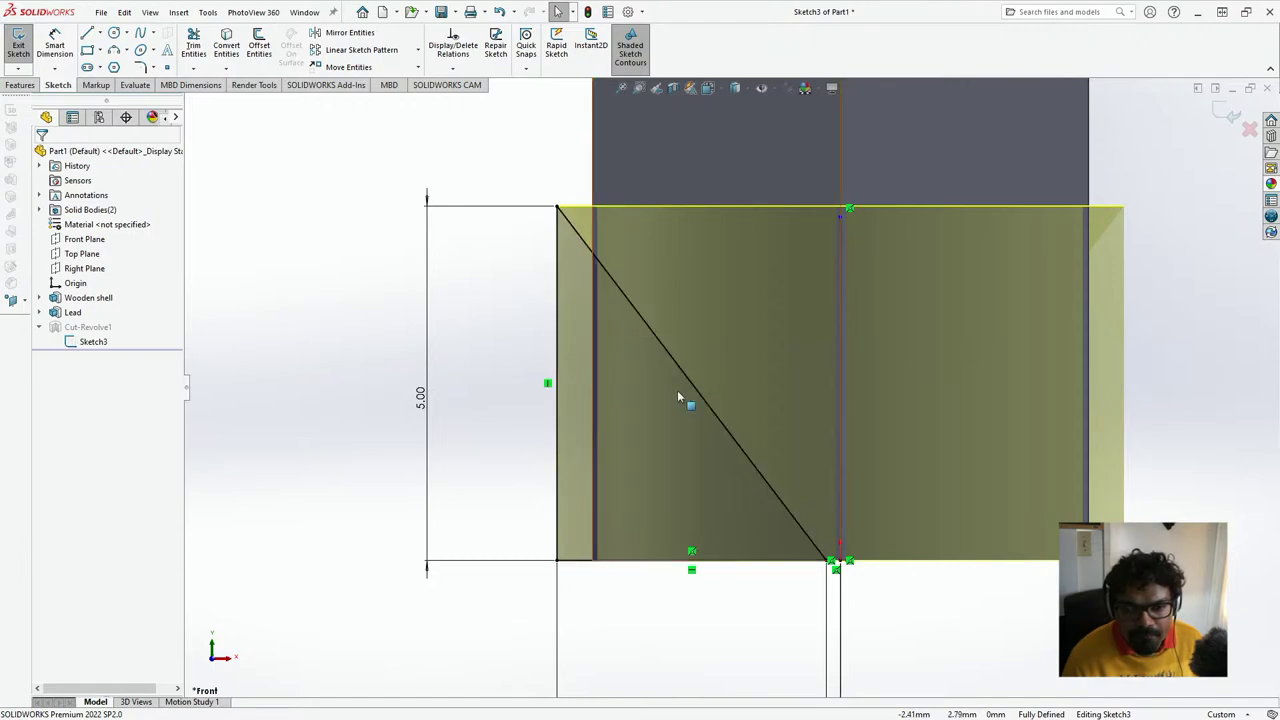
pyautogui.scroll(-3, 720, 480)
pyautogui.scroll(1, 835, 580)
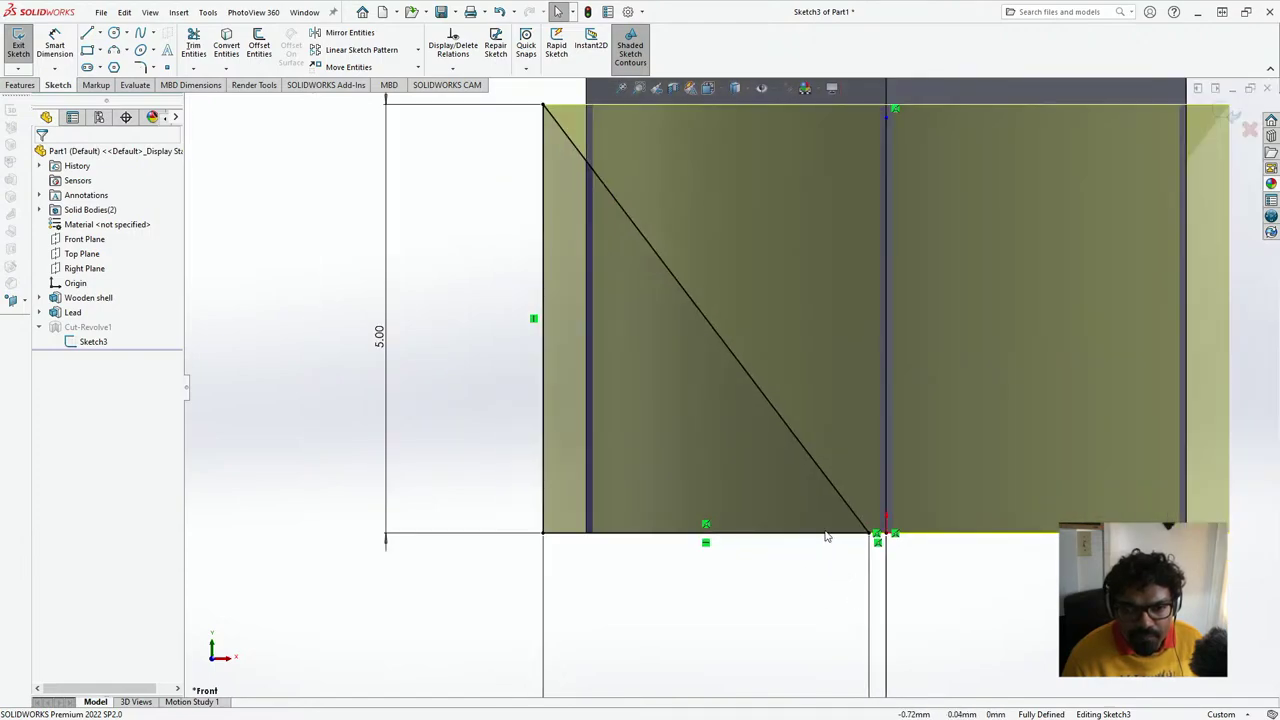
pyautogui.scroll(3, 760, 330)
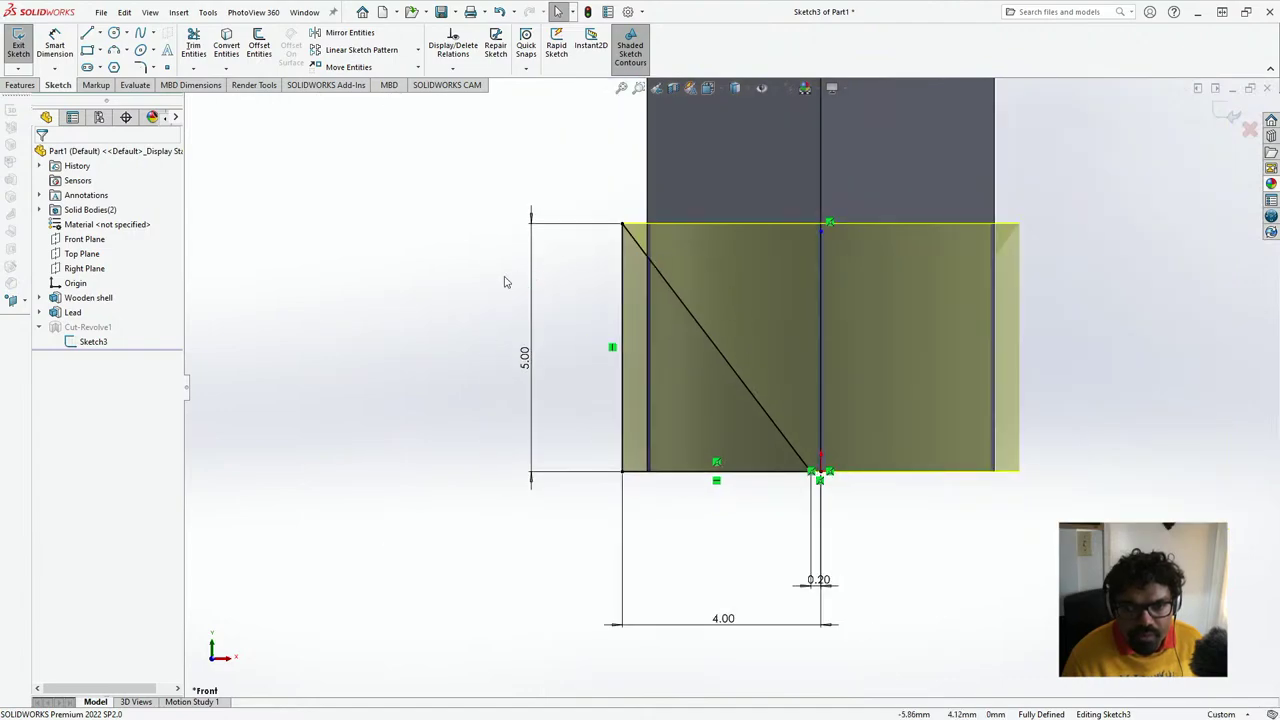
pyautogui.doubleClick(520, 358)
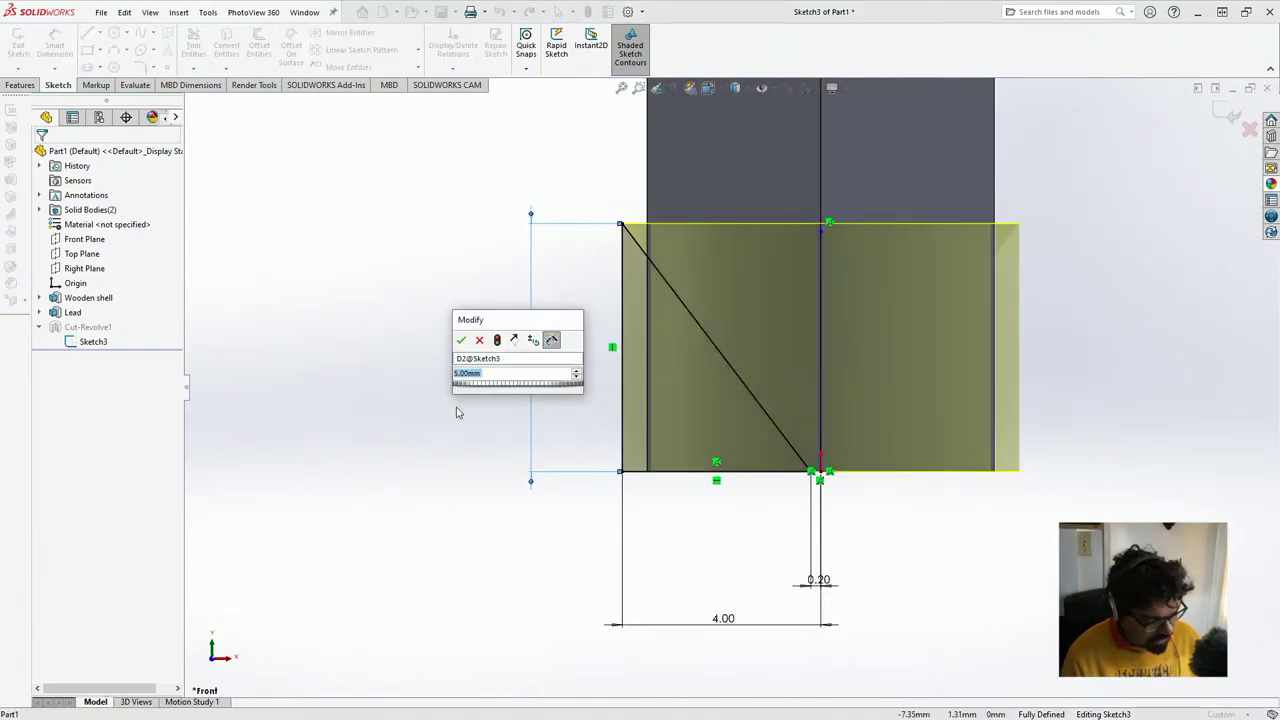
pyautogui.write('7')
pyautogui.press('Return')
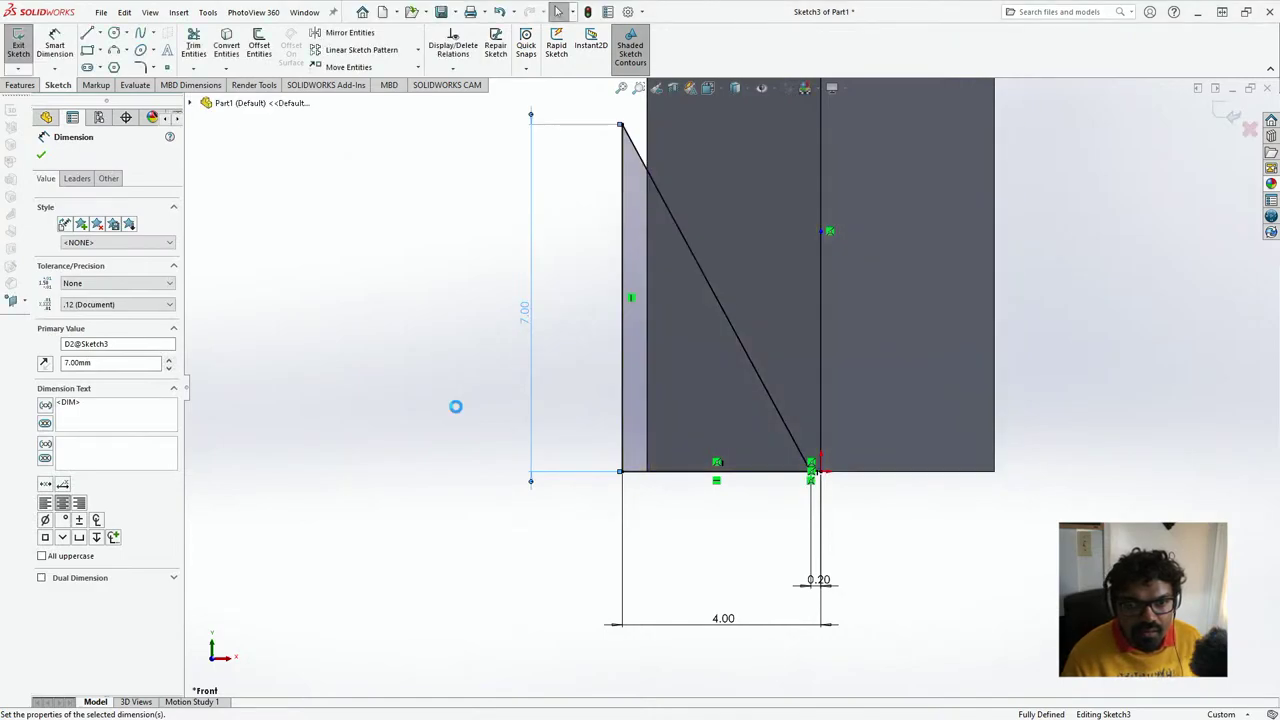
pyautogui.click(42, 157)
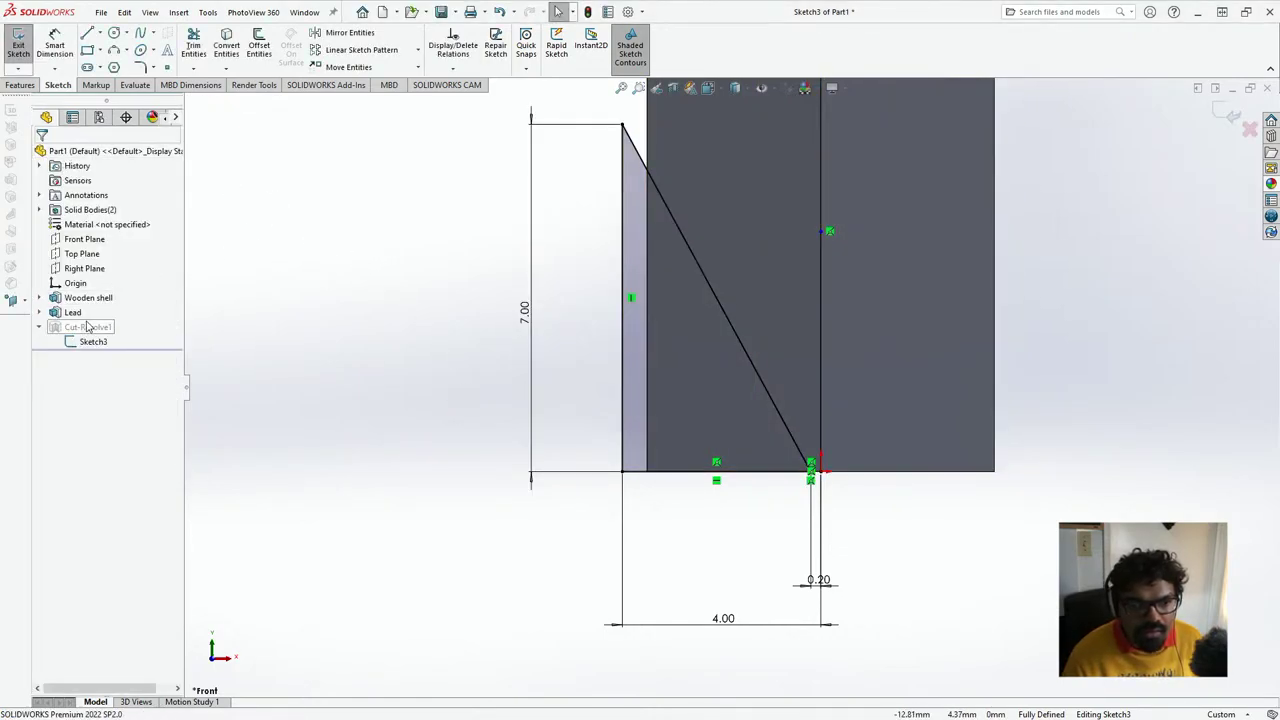
pyautogui.click(1228, 115)
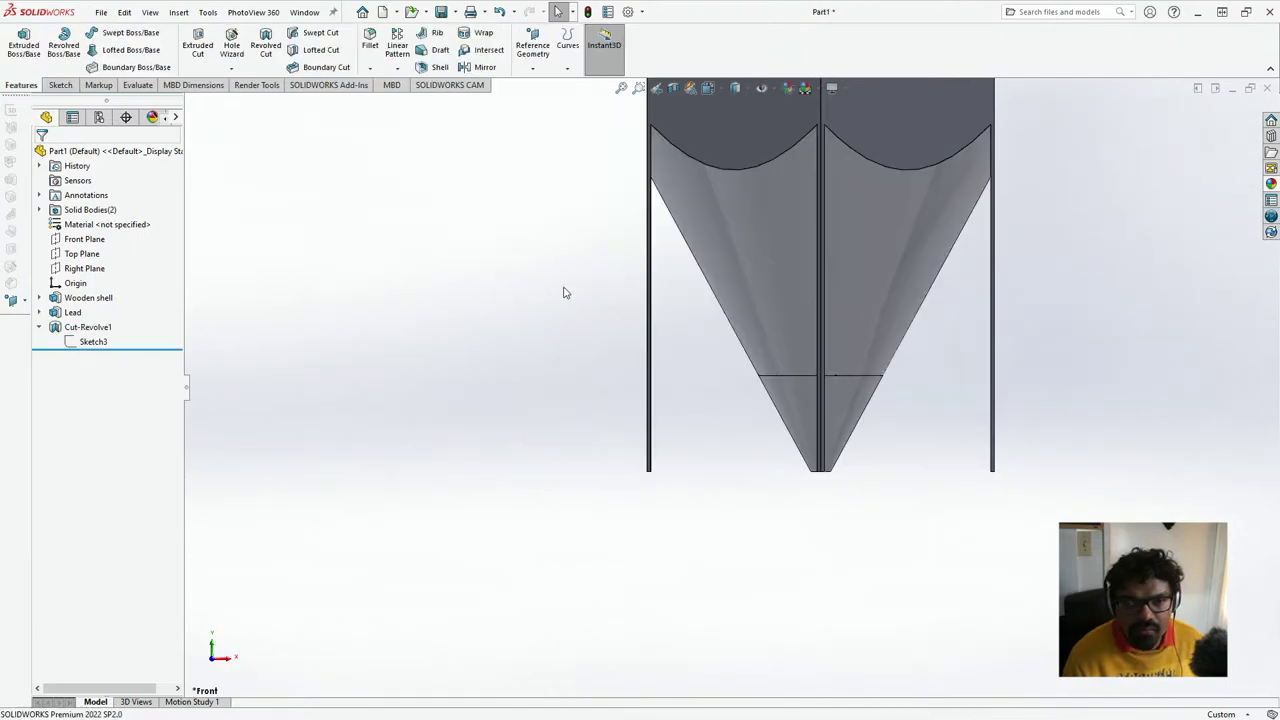
# - Examine the longer cone and the pencil's corner edges around it for material the revolved cut leaves behind
pyautogui.press('Up')
pyautogui.press('Up')
pyautogui.press('Up')
pyautogui.press('Up')
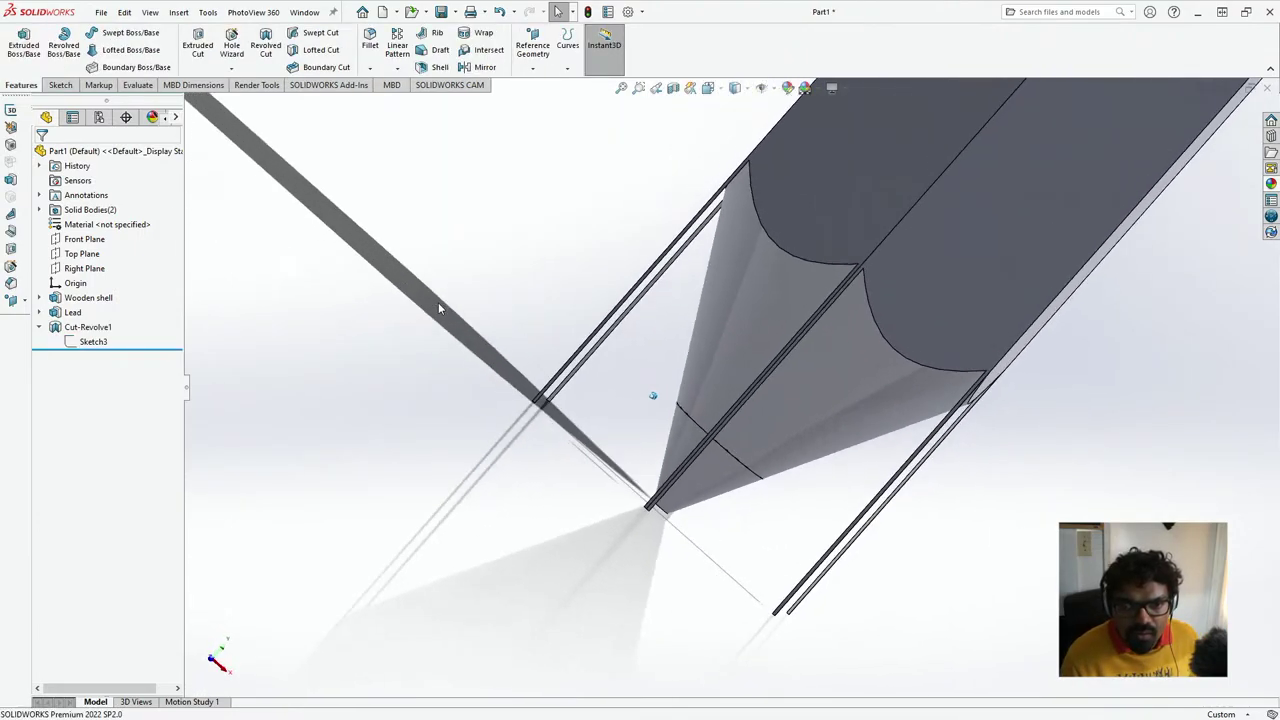
pyautogui.press('Right')
pyautogui.press('Right')
pyautogui.press('Right')
pyautogui.press('Right')
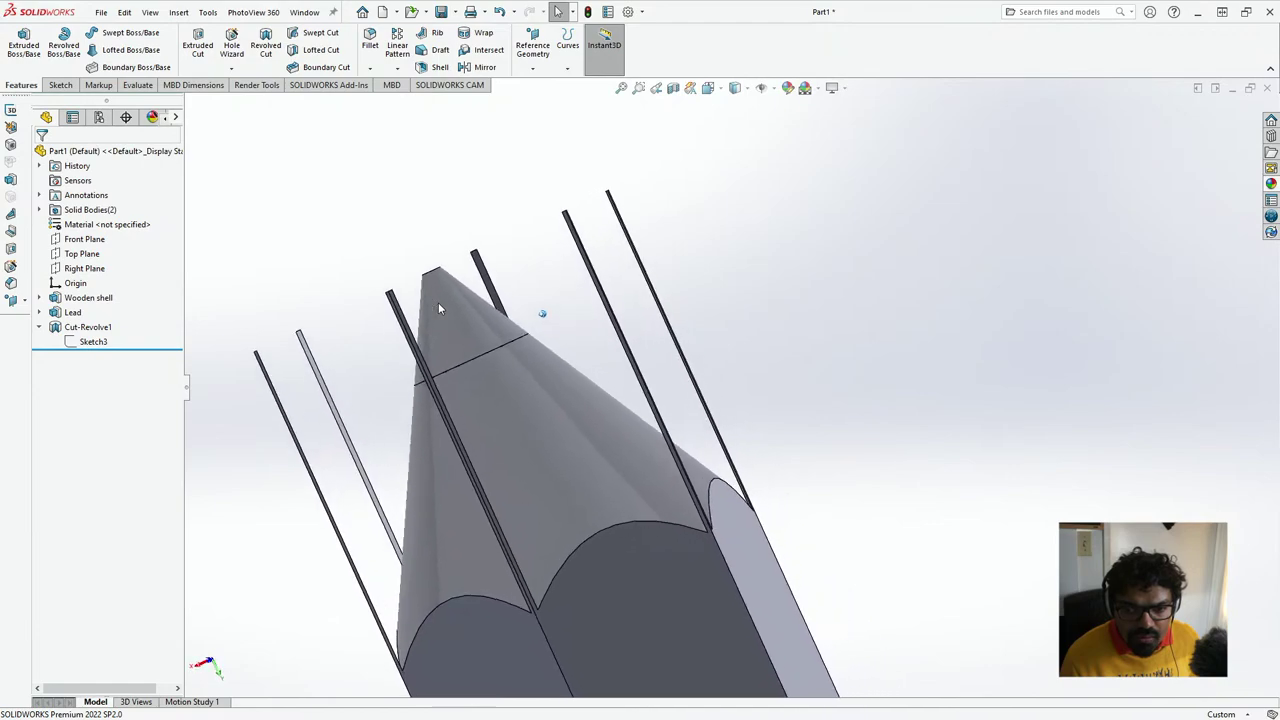
pyautogui.press('Up')
pyautogui.press('Up')
pyautogui.press('Up')
pyautogui.press('Up')
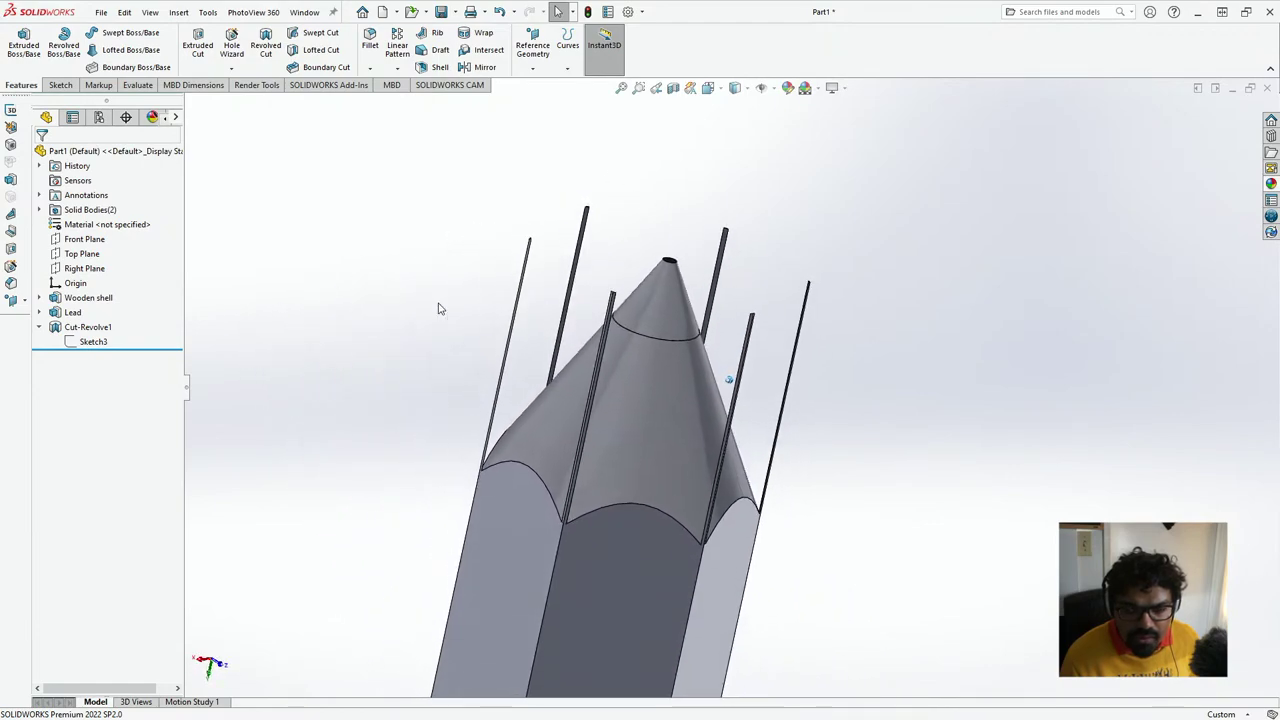
pyautogui.press('Up')
pyautogui.press('Up')
pyautogui.press('Up')
pyautogui.press('Up')
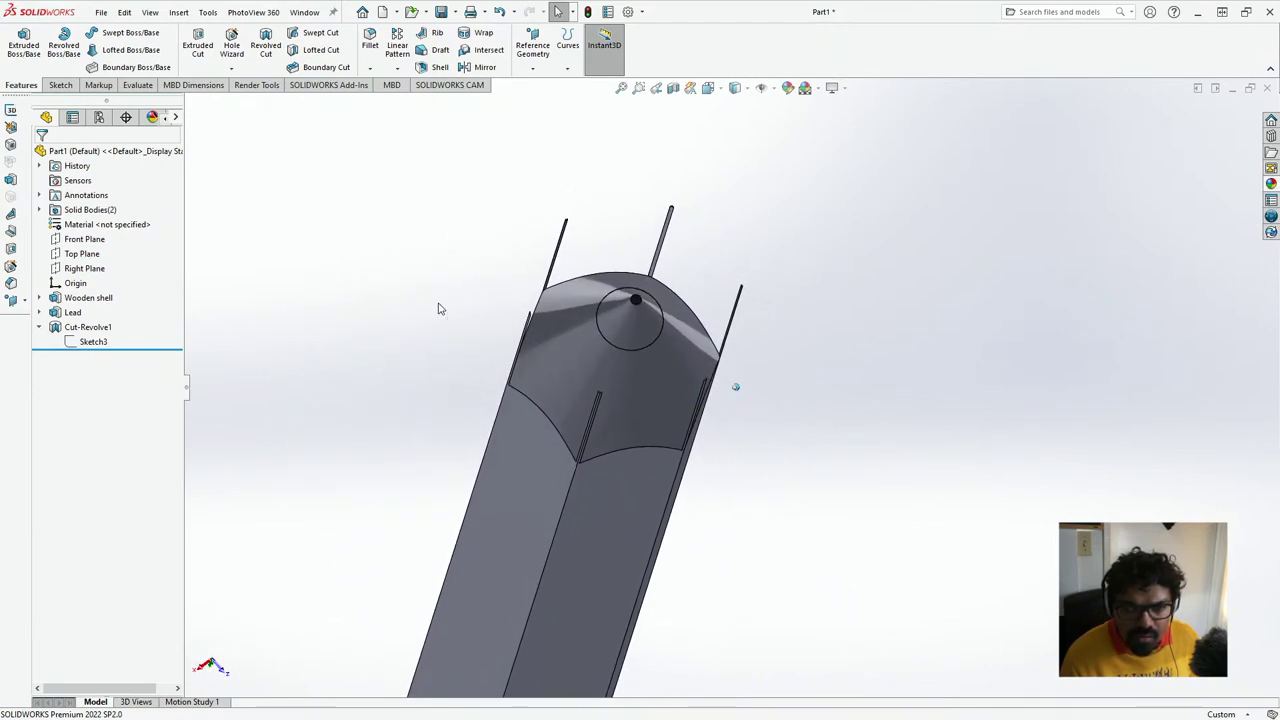
pyautogui.press('Up')
pyautogui.press('Up')
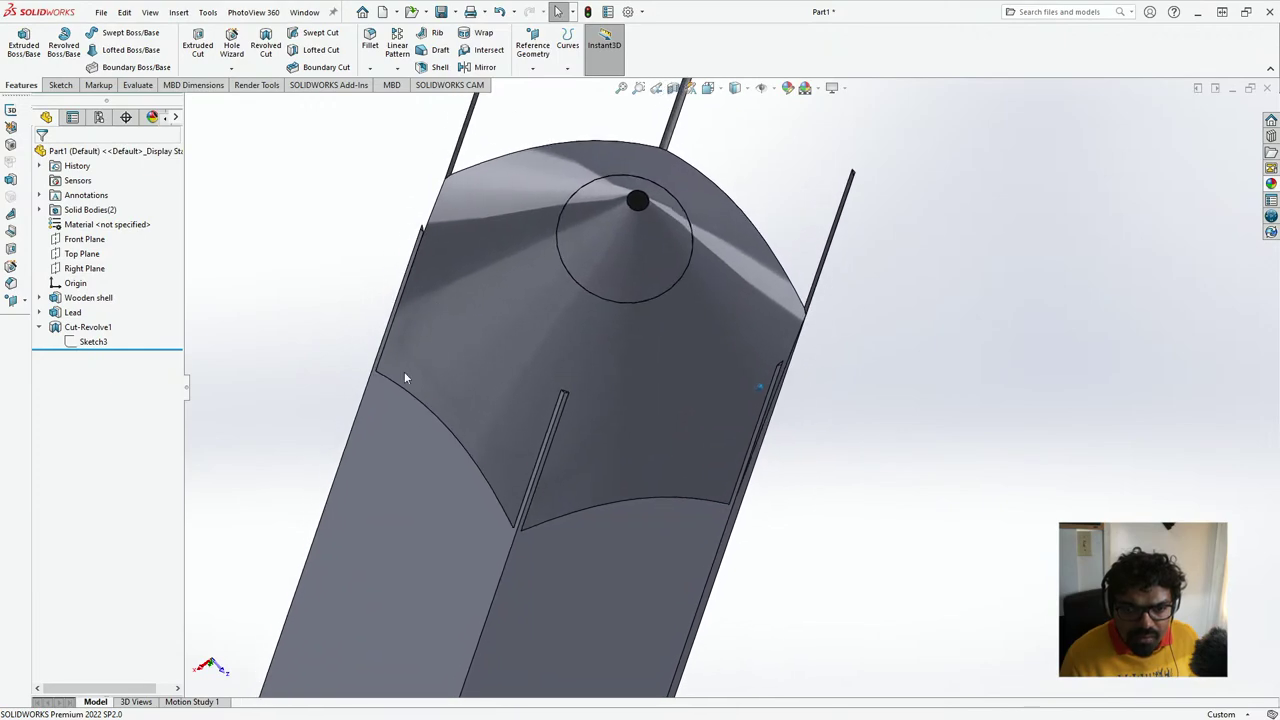
pyautogui.press('Right')
pyautogui.press('Right')
pyautogui.press('Right')
pyautogui.press('Right')
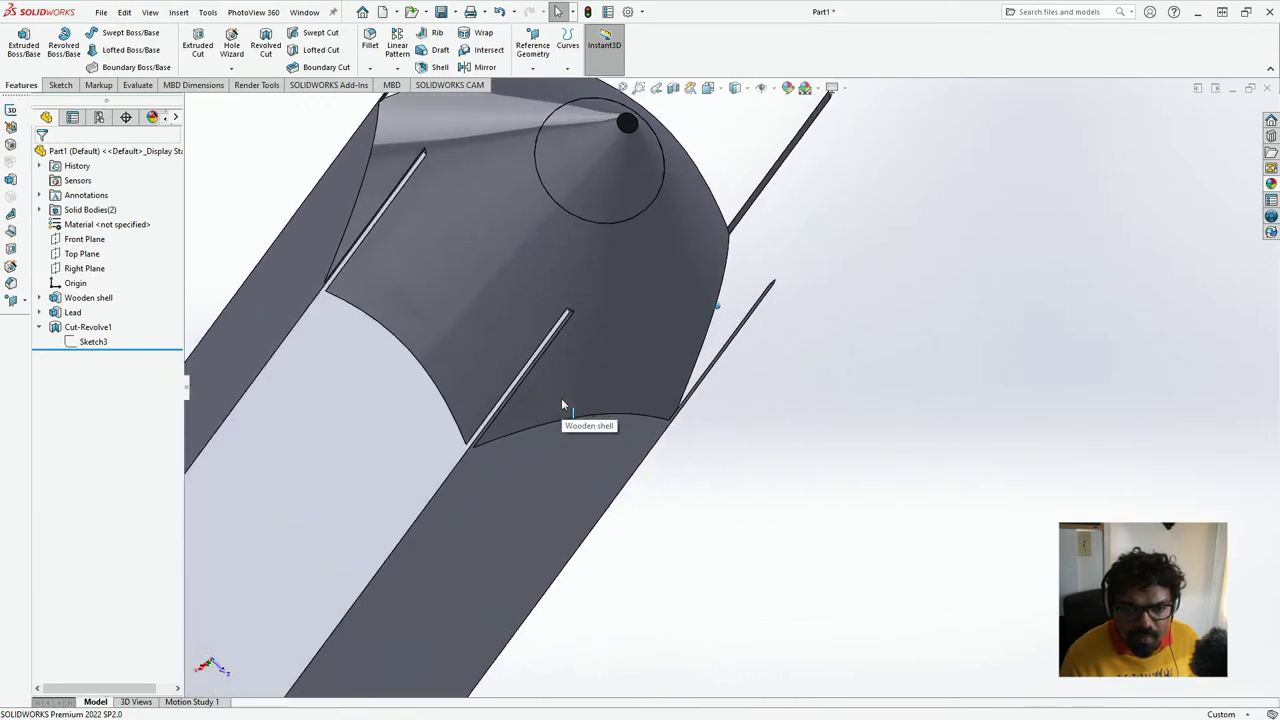
pyautogui.press('Up')
pyautogui.press('Up')
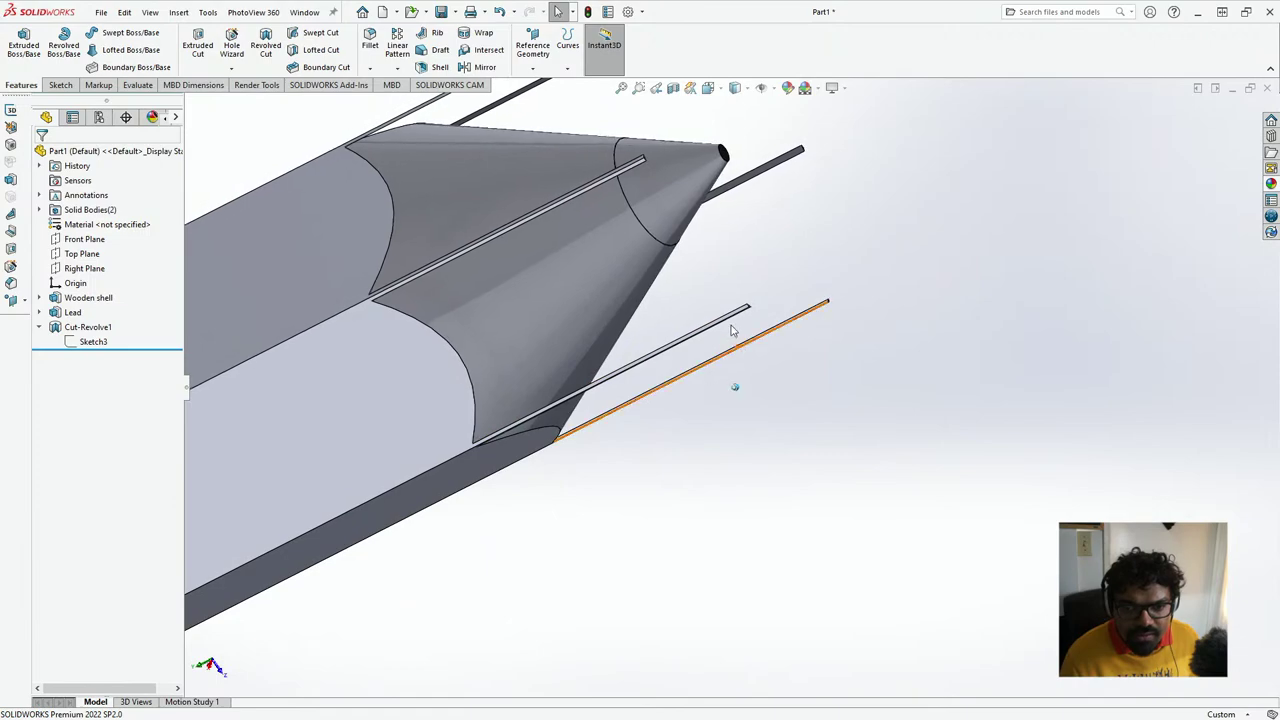
# - Edit the revolved cut's sketch, set the triangle's horizontal distance from the axis to its outer side to 5 mm, and rebuild the cut
pyautogui.click(93, 341)
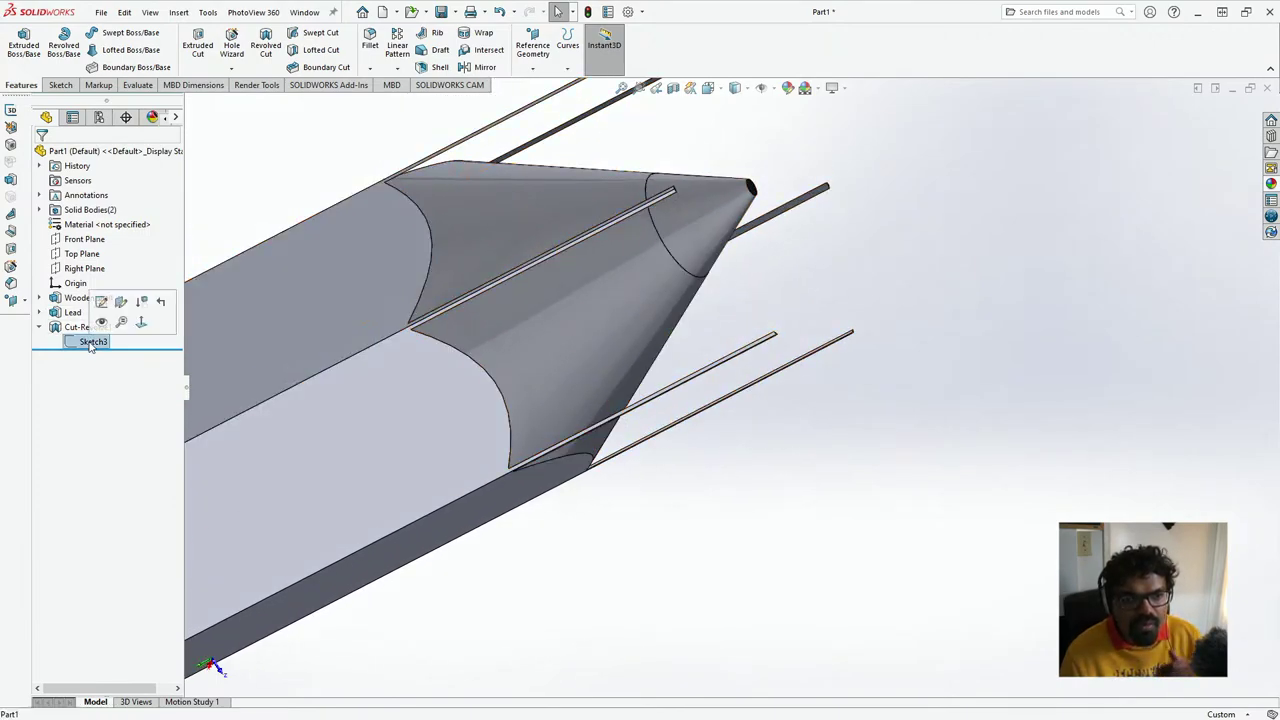
pyautogui.click(103, 308)
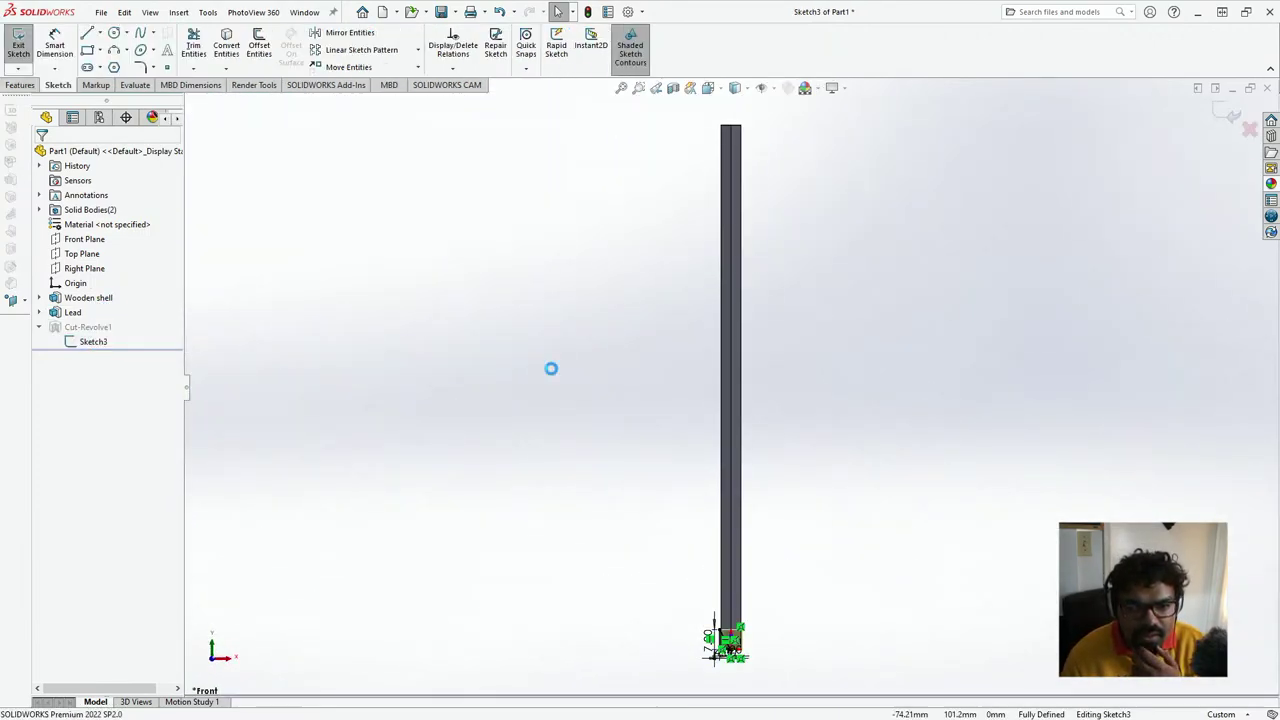
pyautogui.scroll(4, 670, 320)
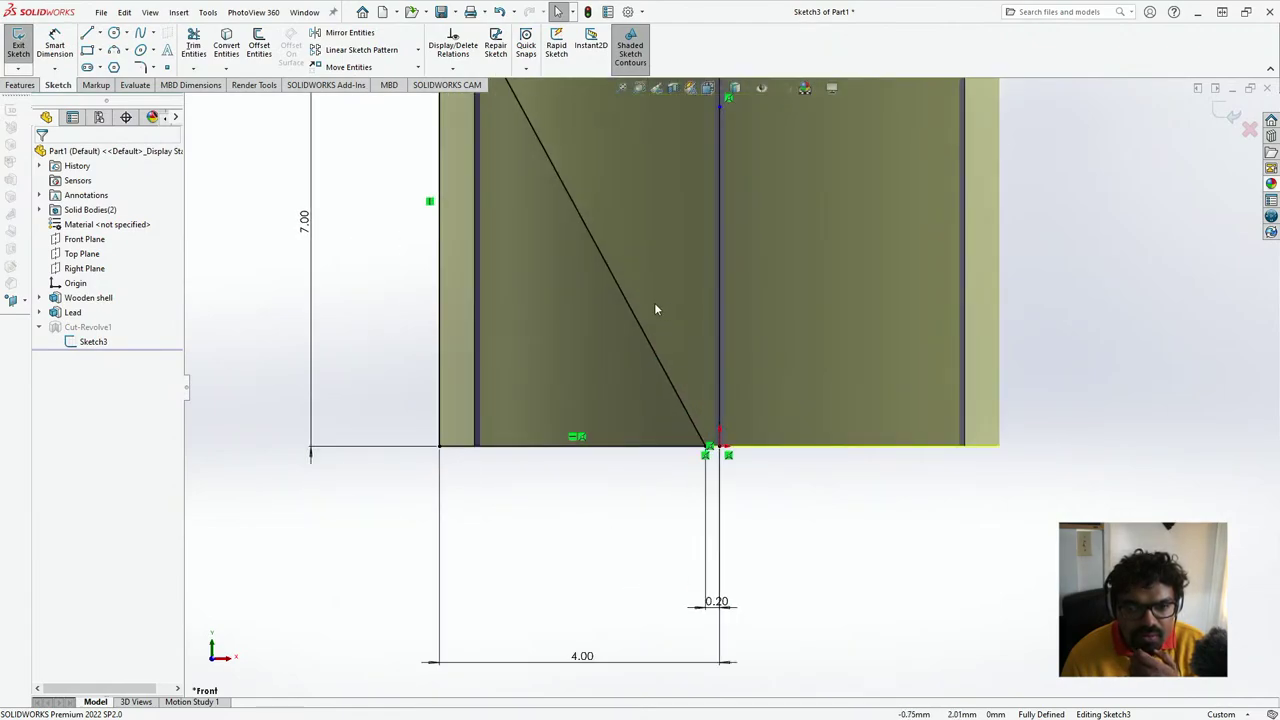
pyautogui.scroll(-4, 655, 305)
pyautogui.scroll(4, 603, 298)
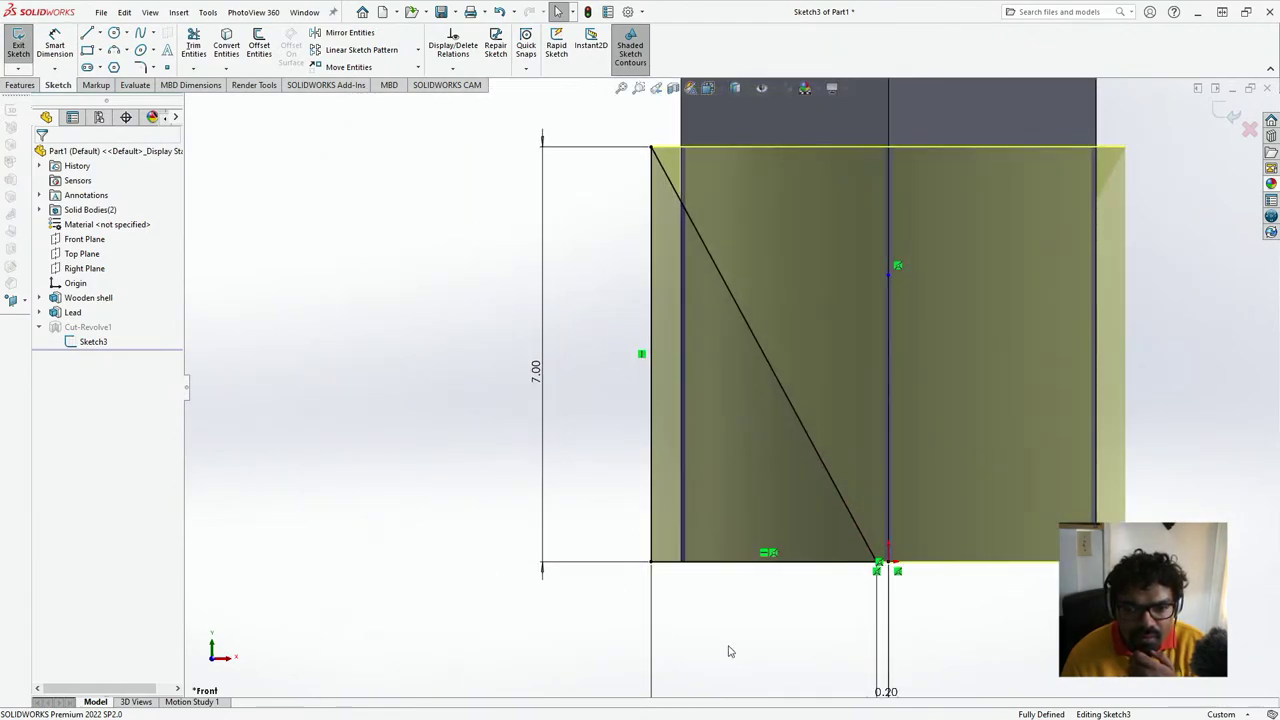
pyautogui.scroll(3, 620, 632)
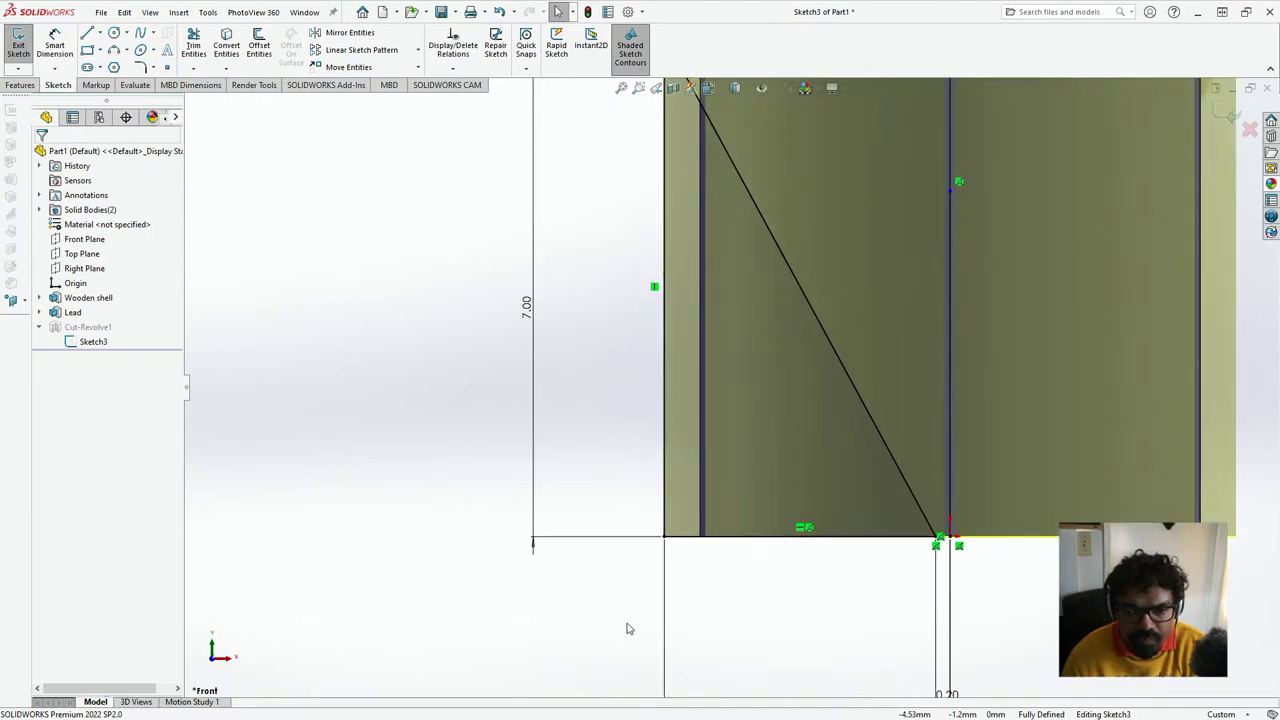
pyautogui.scroll(-4, 700, 600)
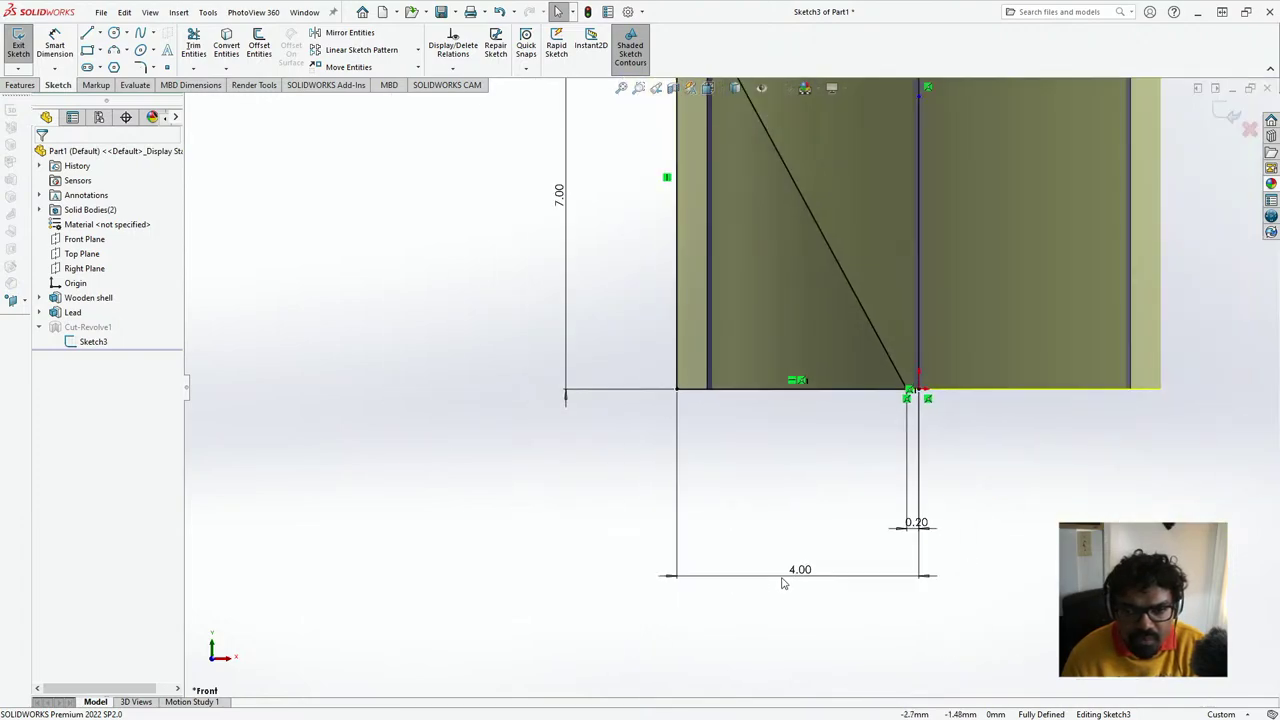
pyautogui.doubleClick(799, 541)
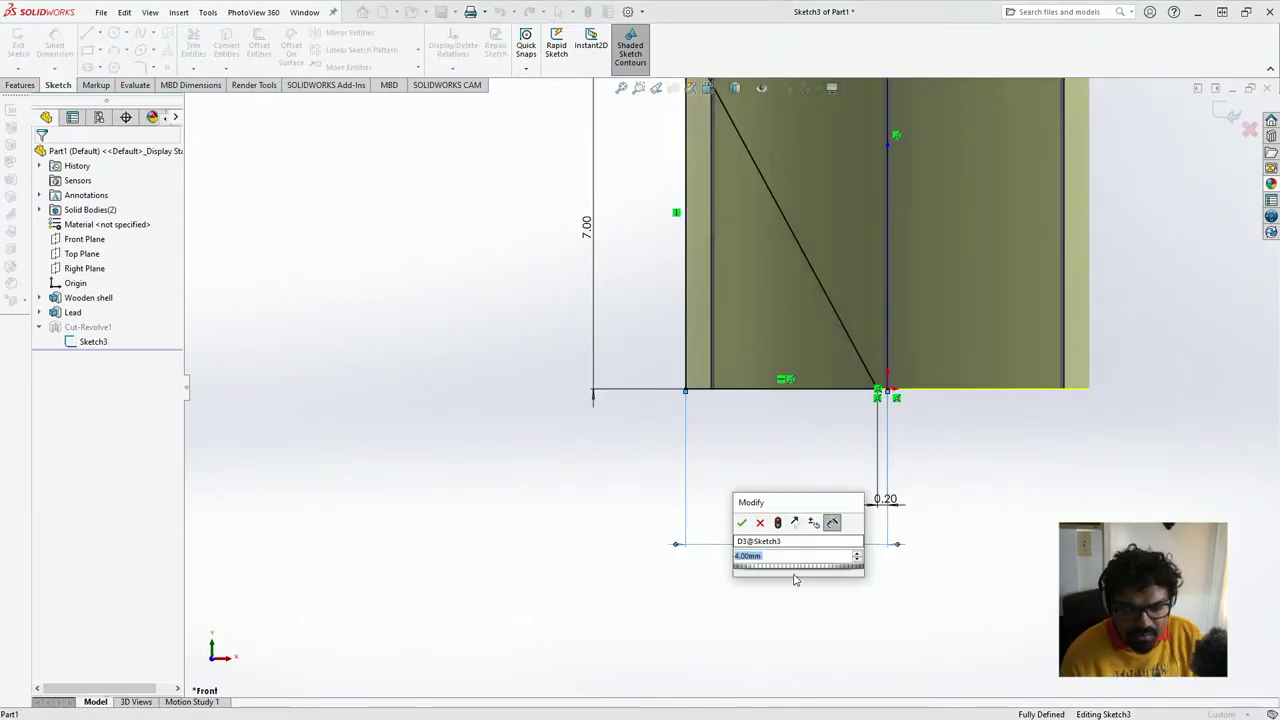
pyautogui.write('5')
pyautogui.press('Return')
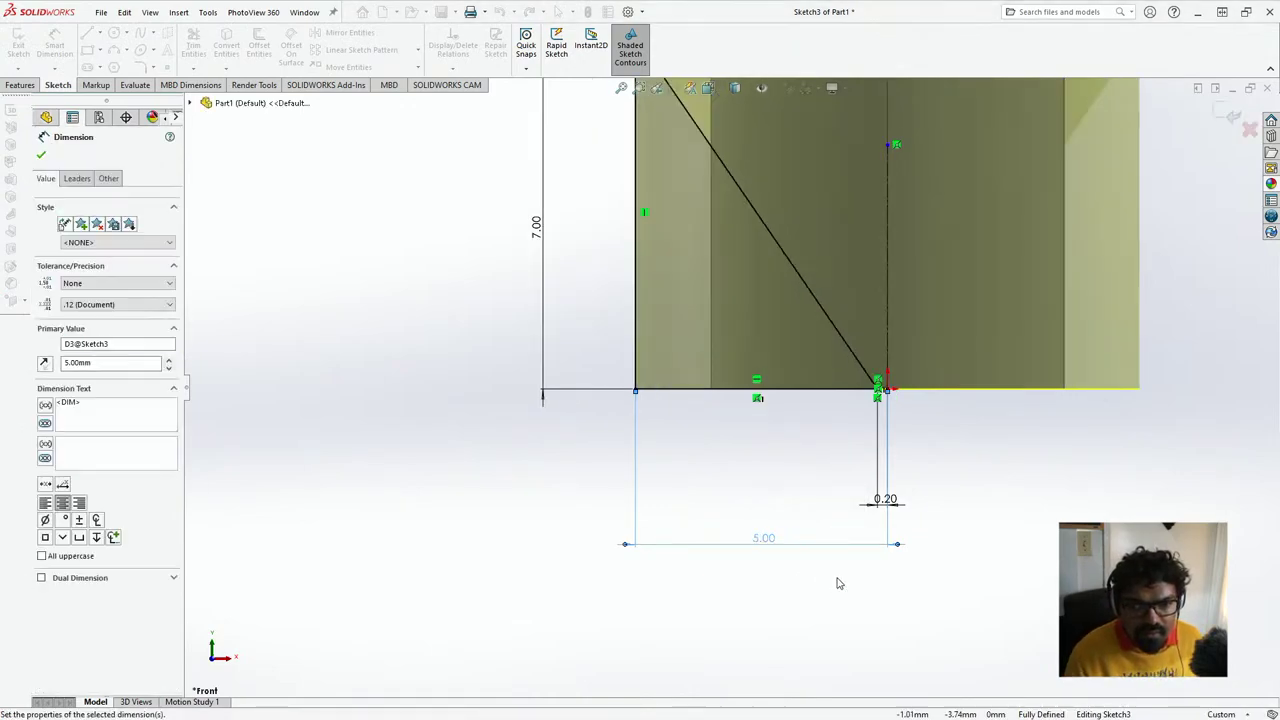
pyautogui.click(41, 157)
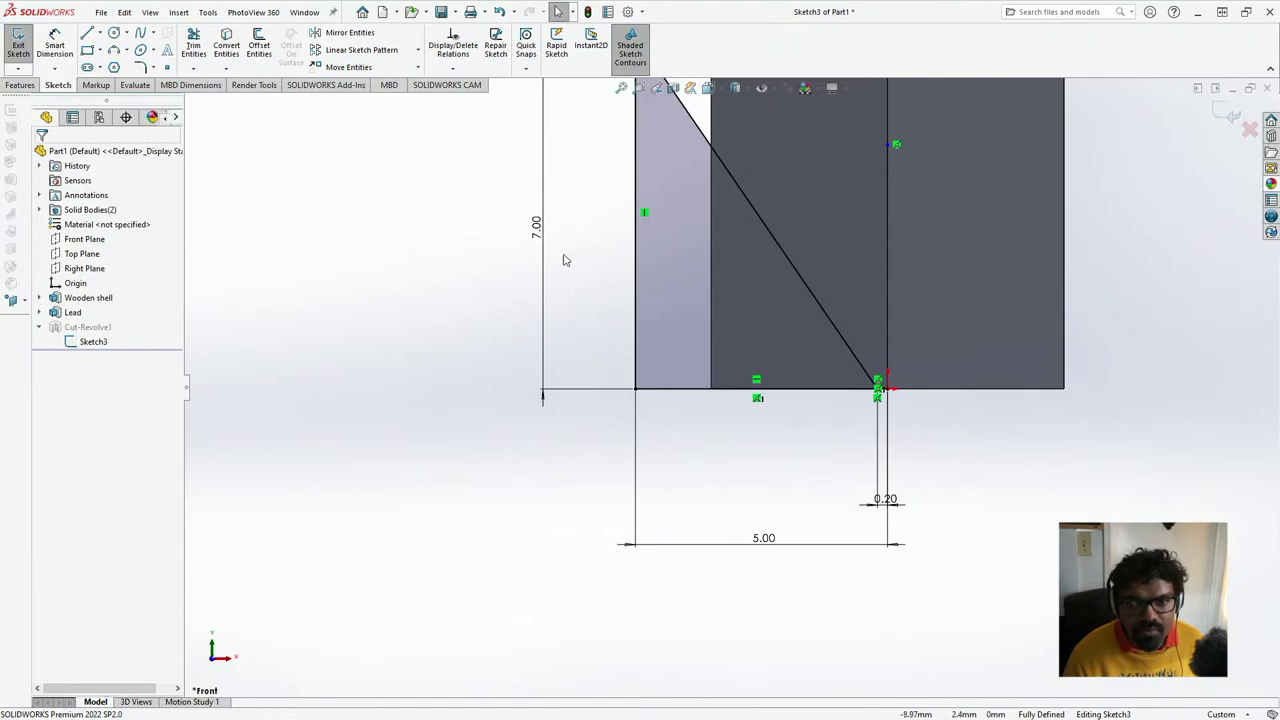
pyautogui.hotkey('ctrl', 'b')
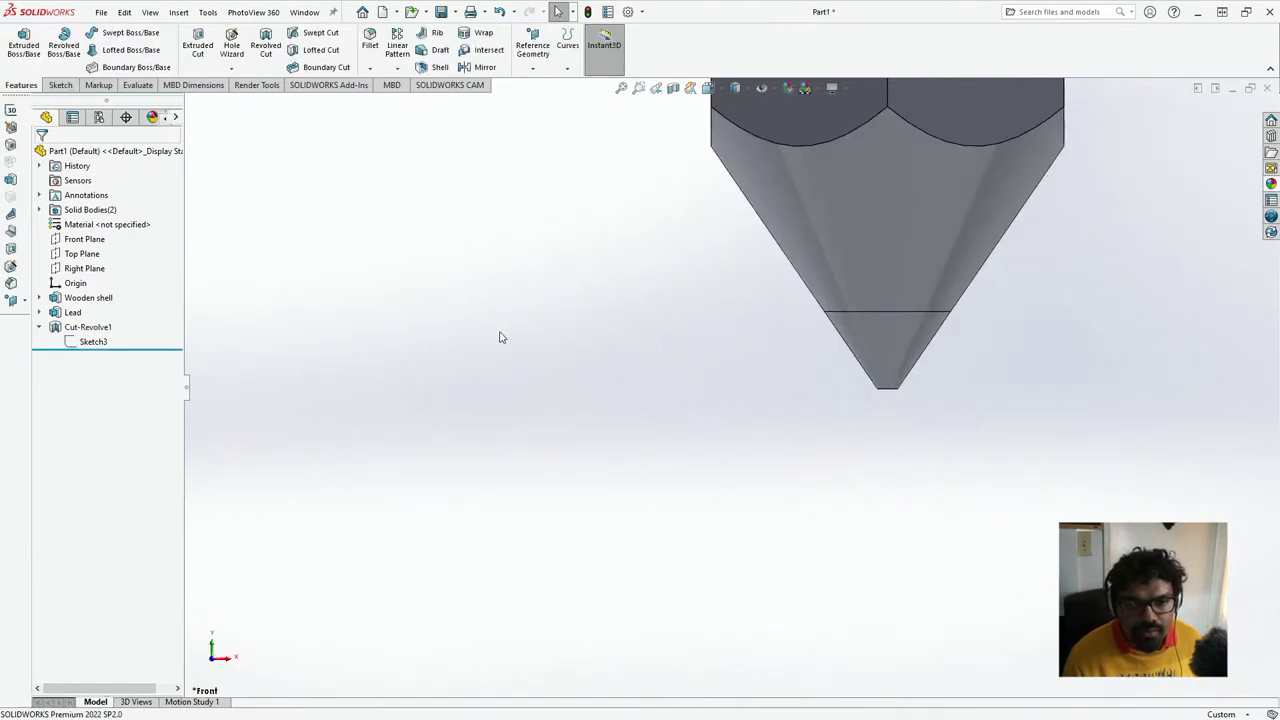
# - Apply the black low gloss plastic appearance to the lead's conical face at the pencil tip
pyautogui.moveTo(534, 315)
pyautogui.mouseDown(button='middle')
pyautogui.moveTo(537, 304)
pyautogui.moveTo(537, 340)
pyautogui.moveTo(729, 386)
pyautogui.moveTo(714, 416)
pyautogui.mouseUp(button='middle')
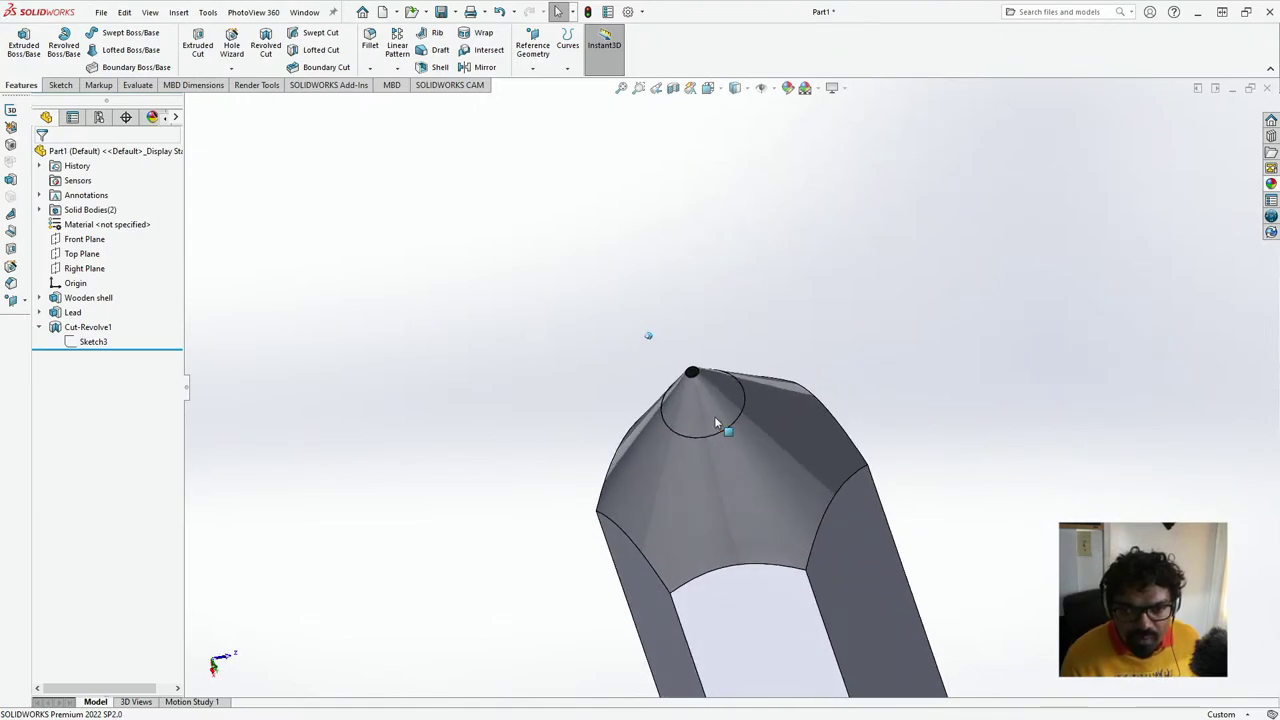
pyautogui.click(716, 422)
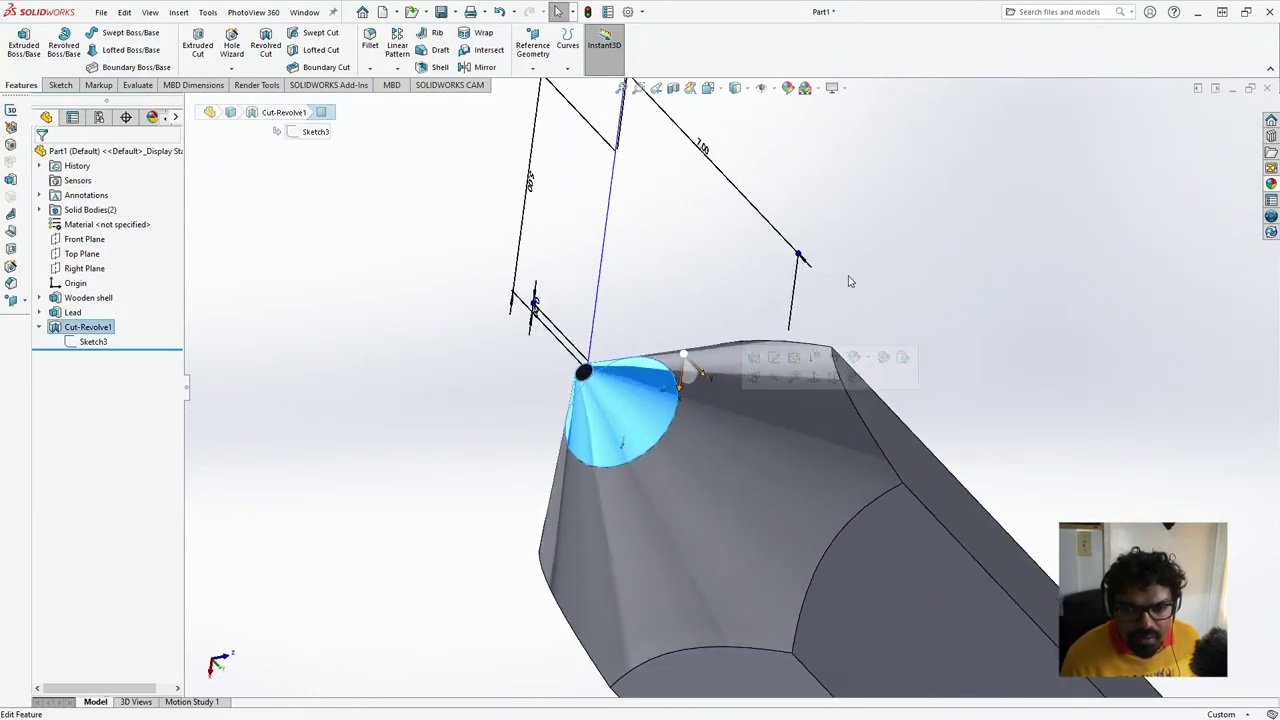
pyautogui.press('Up')
pyautogui.press('Up')
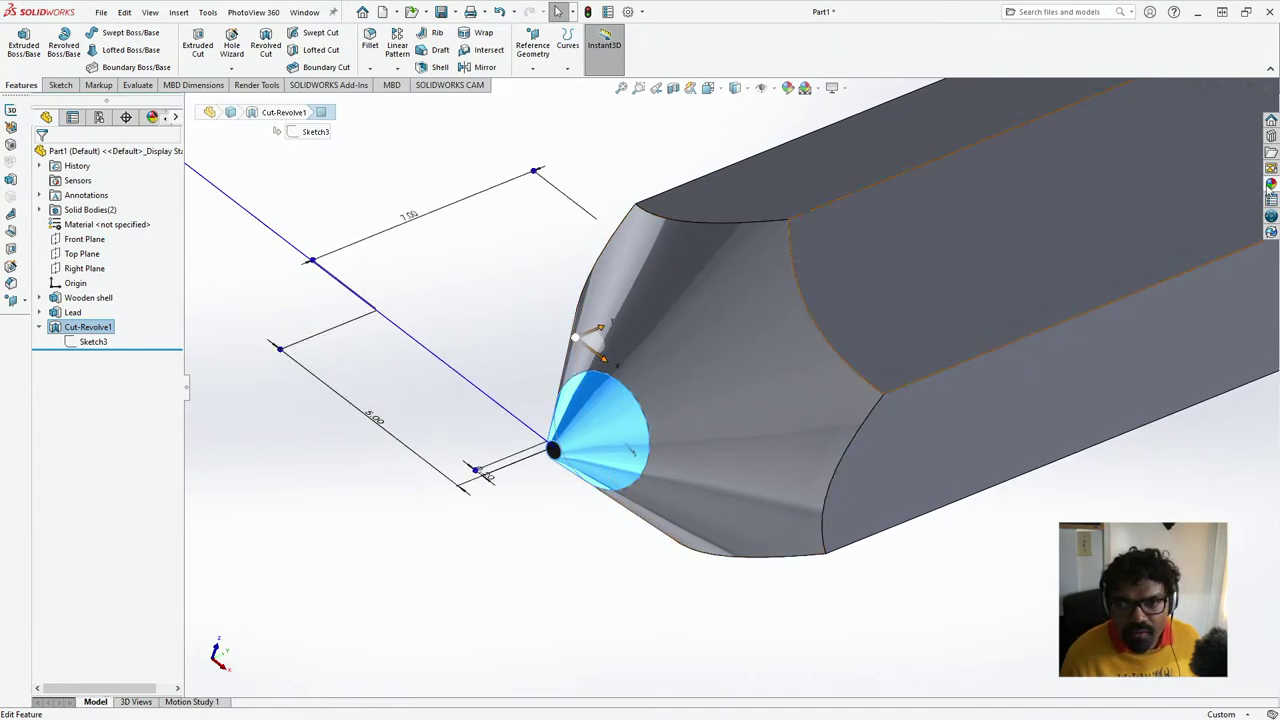
pyautogui.click(1270, 184)
pyautogui.doubleClick(1222, 460)
pyautogui.scroll(5, 389, 506)
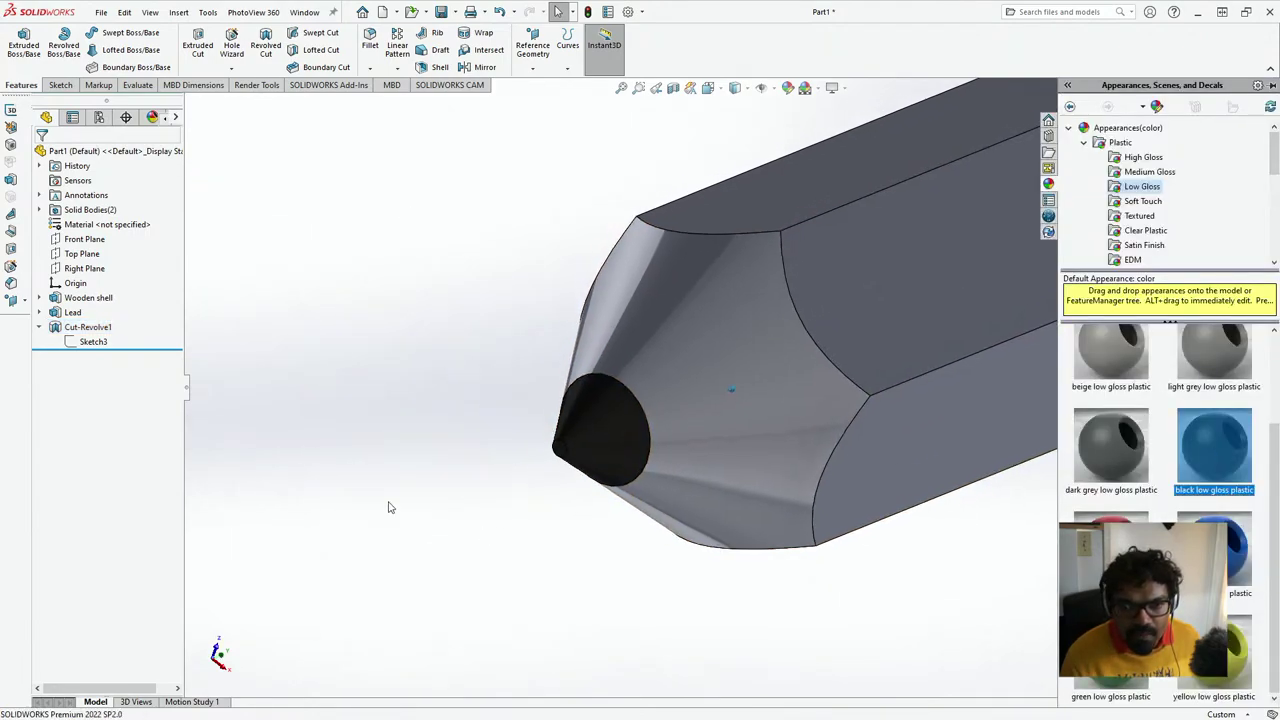
pyautogui.moveTo(389, 506); pyautogui.dragTo(474, 456, button='middle')
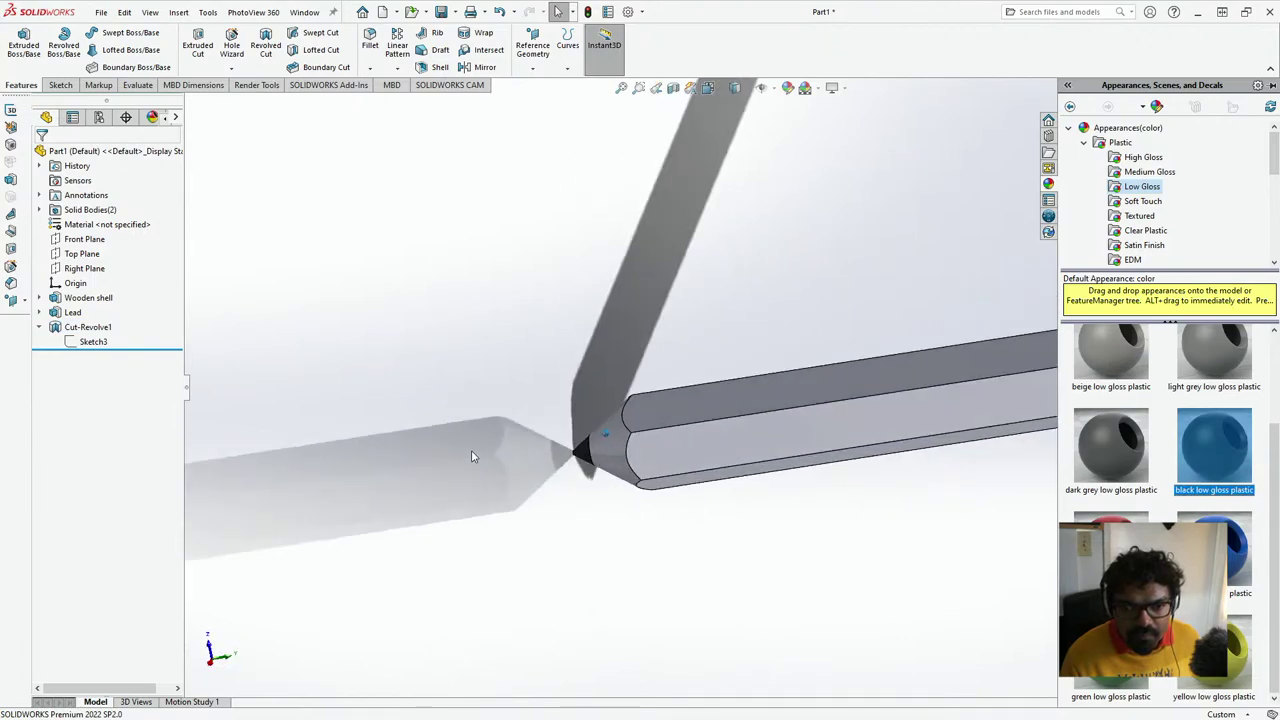
# - Edit the revolved cut's sketch, set the triangle's vertical side to 10 mm and rebuild the cut
pyautogui.click(96, 341)
pyautogui.click(108, 301)
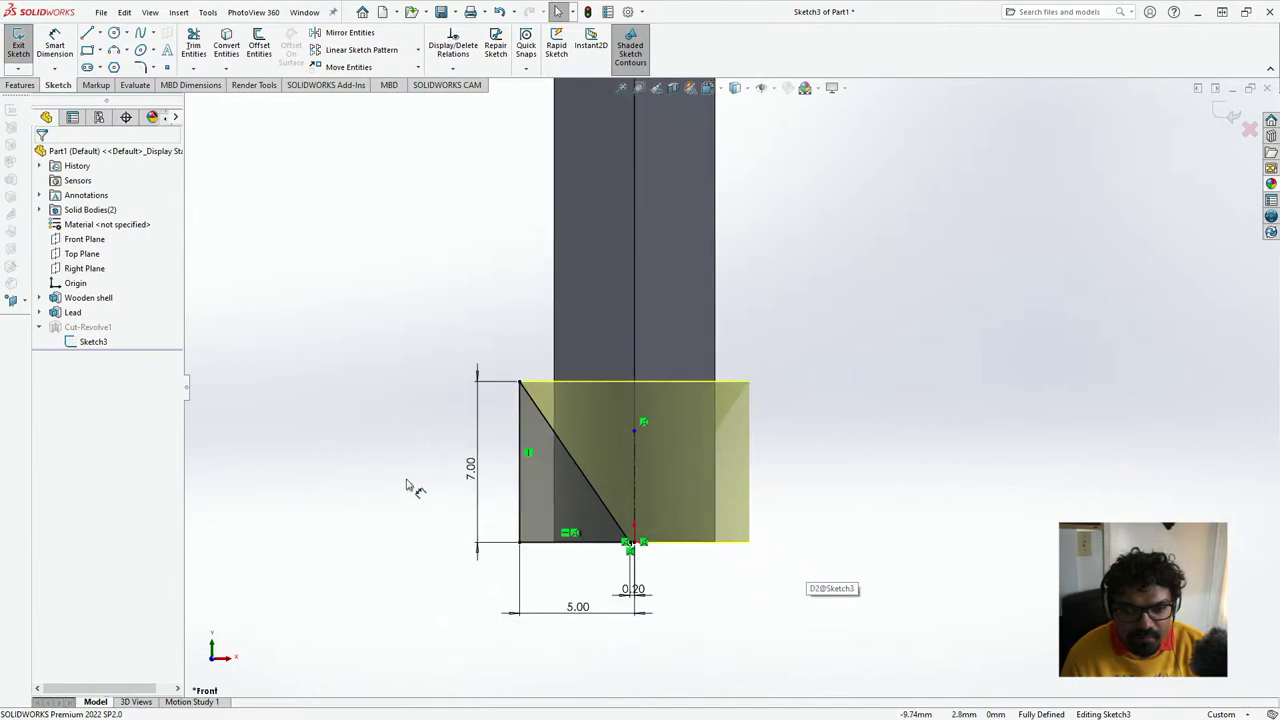
pyautogui.doubleClick(470, 467)
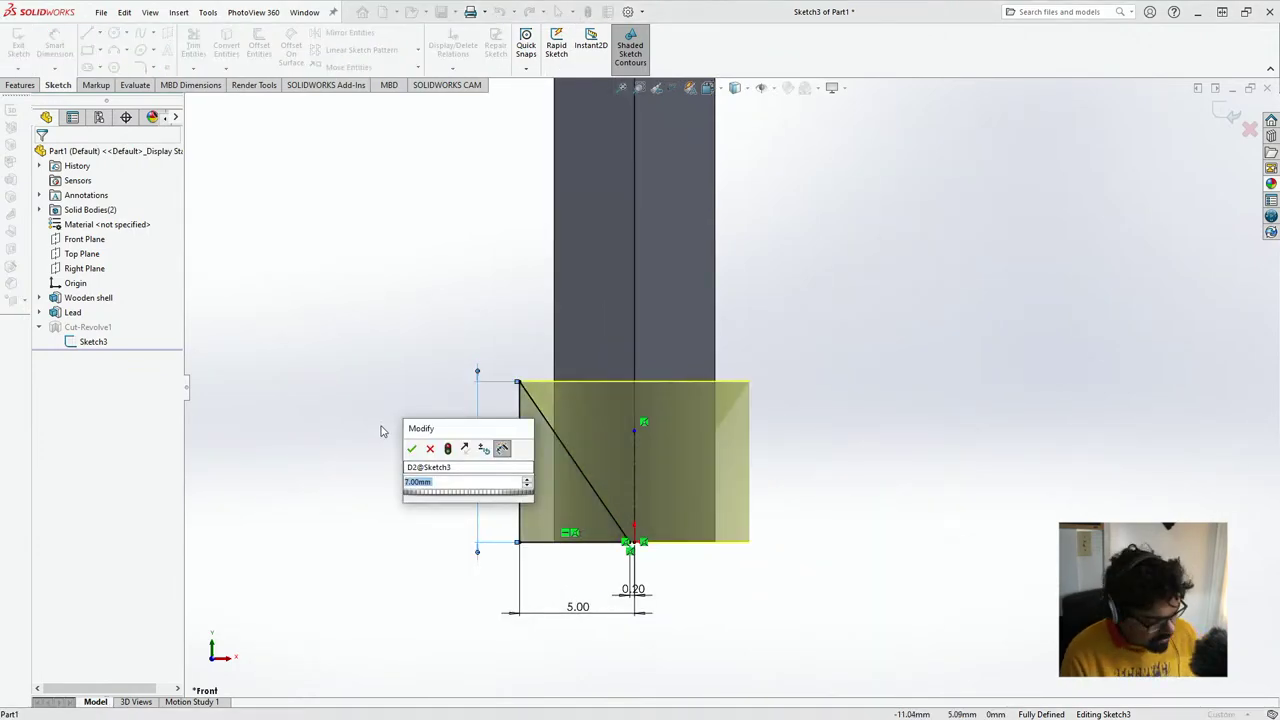
pyautogui.write('10')
pyautogui.press('Return')
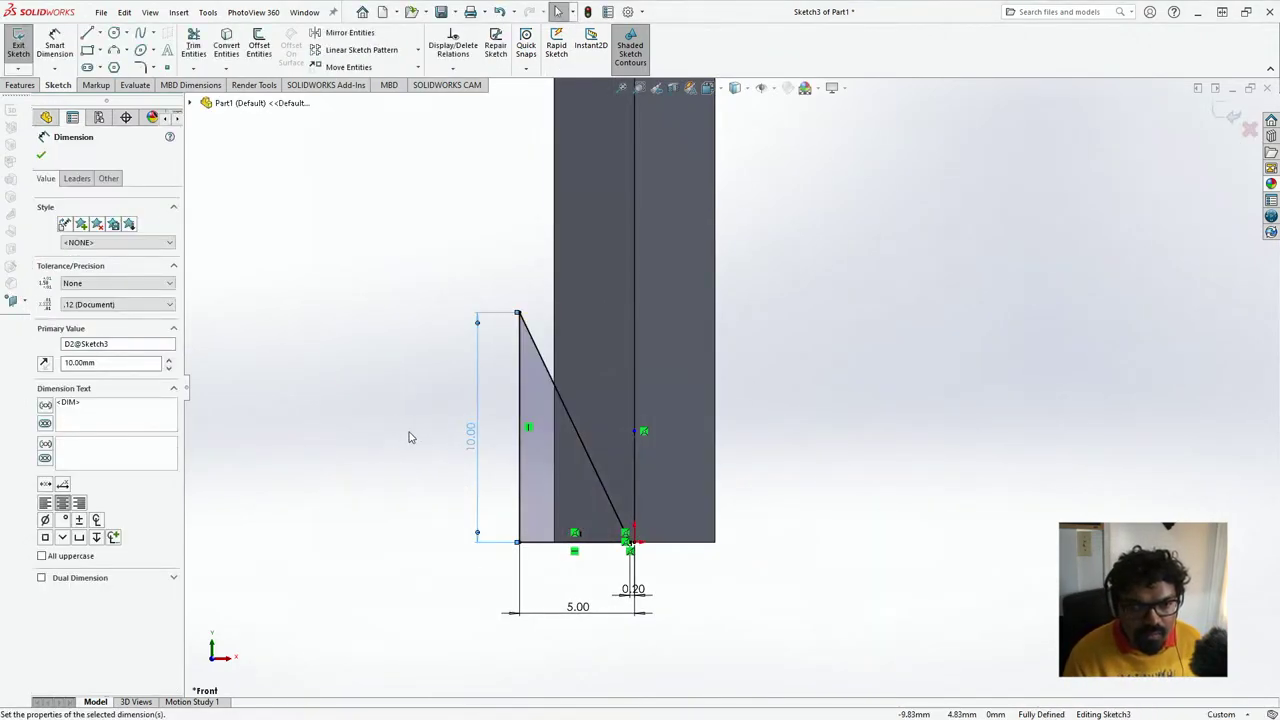
pyautogui.click(40, 157)
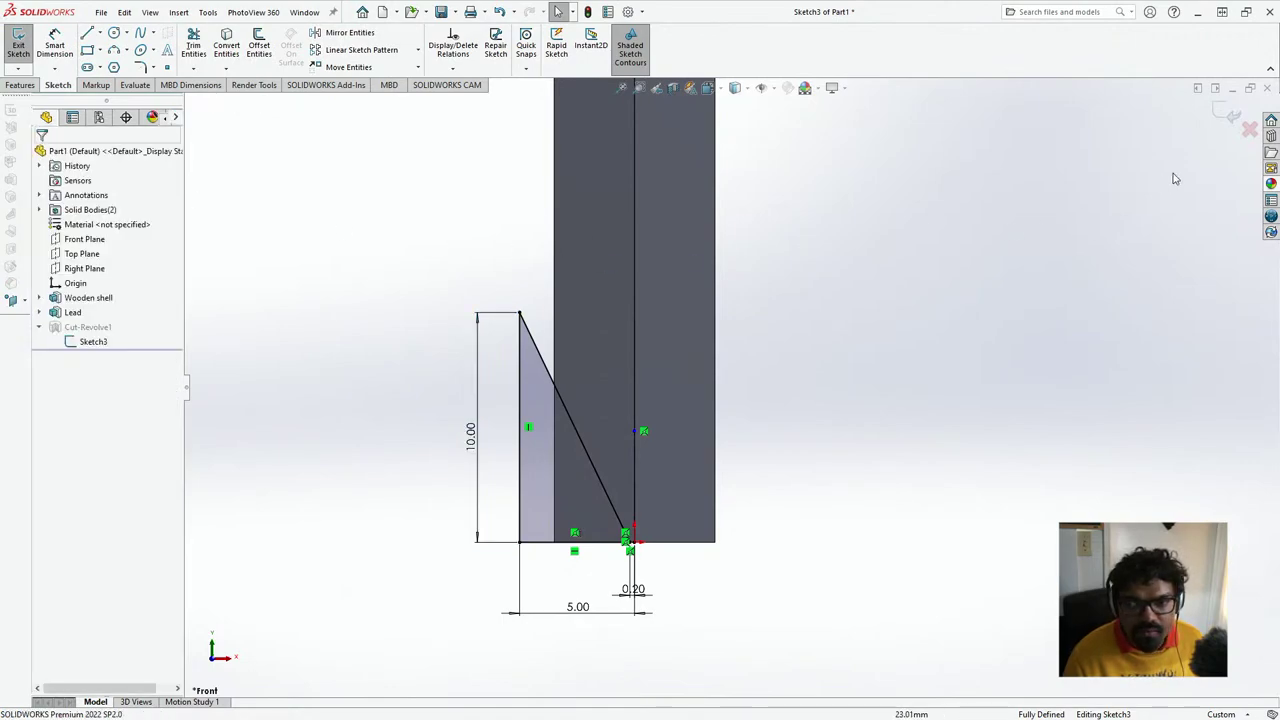
pyautogui.click(1244, 115)
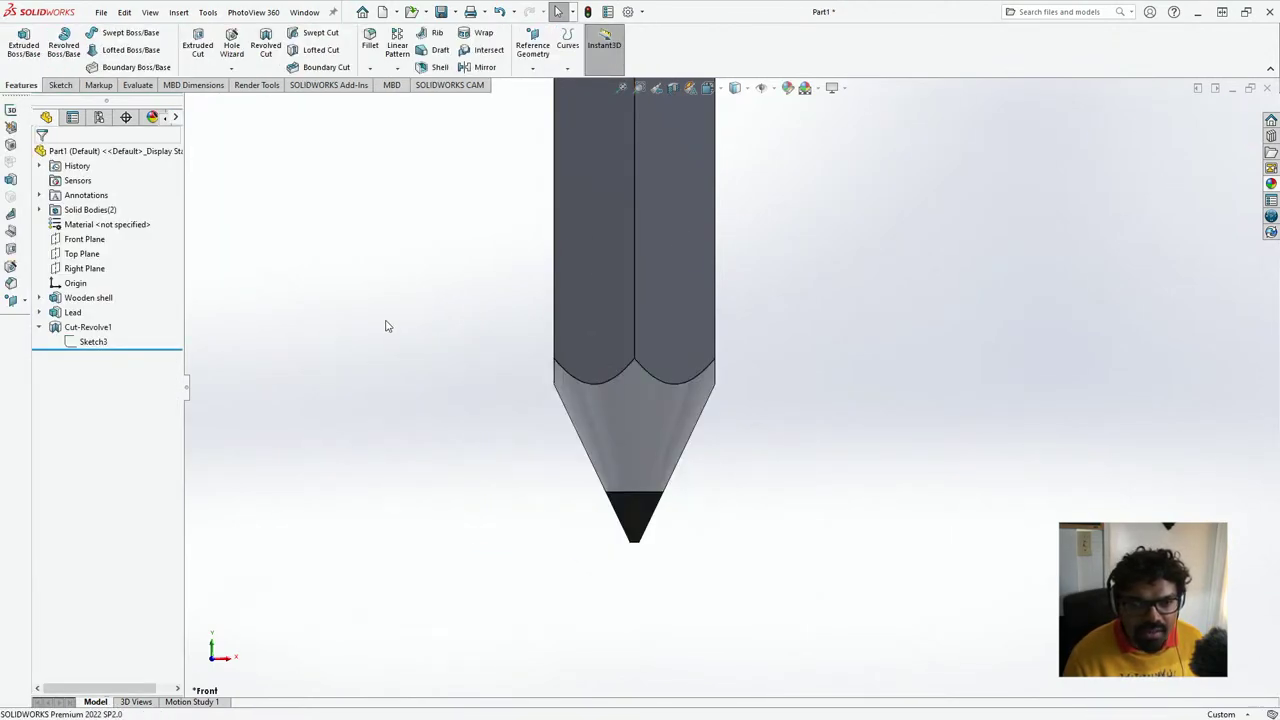
# - Apply the polished beech 2d wood appearance to the wooden shell's sharpened cone face
pyautogui.click(614, 421)
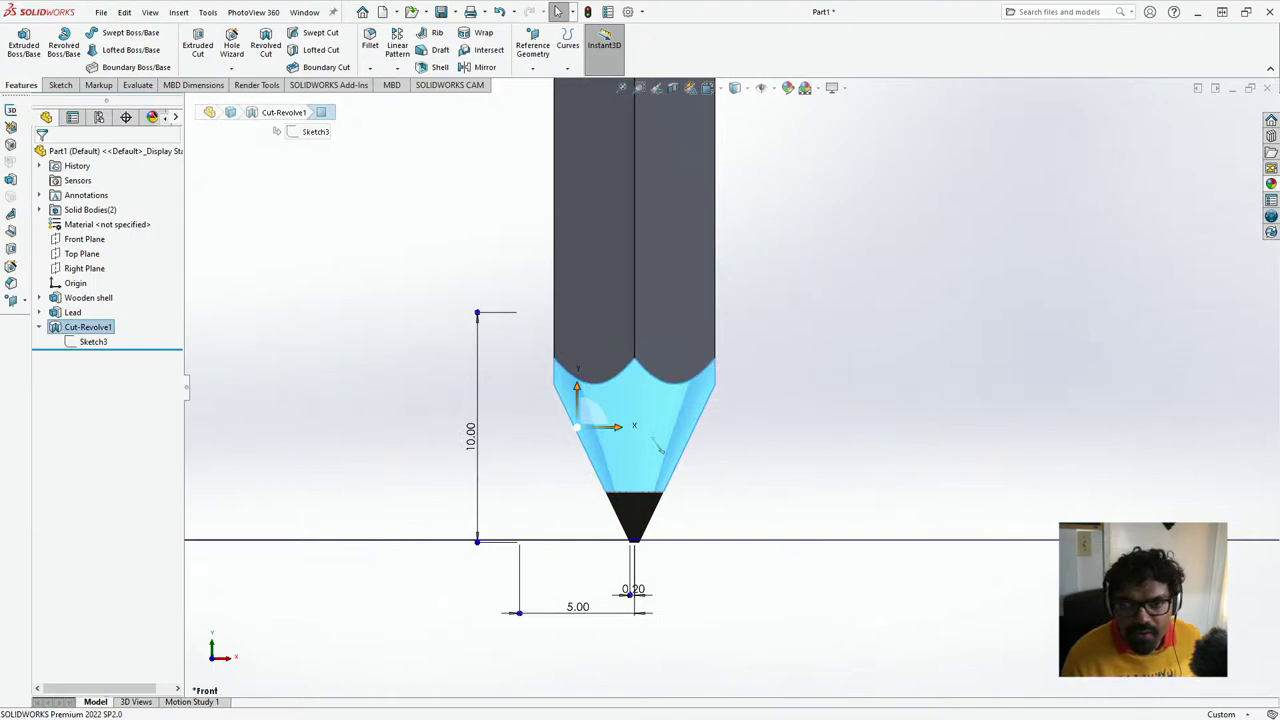
pyautogui.click(1270, 186)
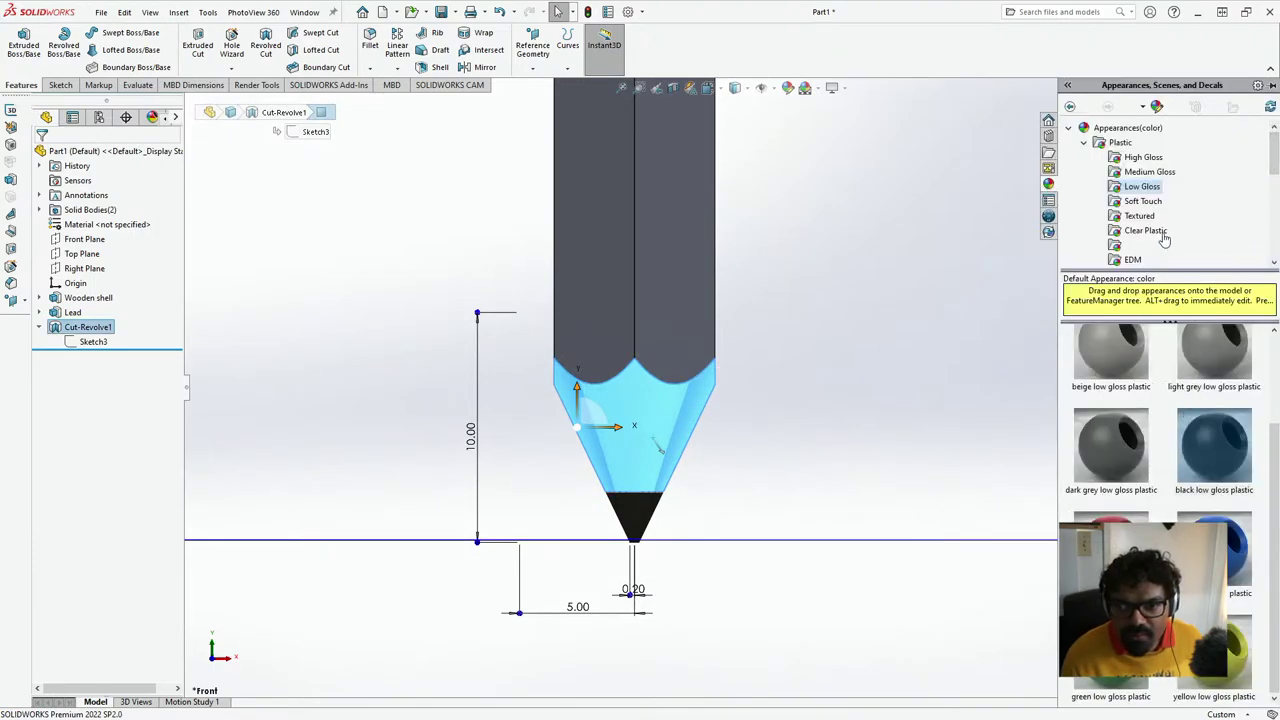
pyautogui.doubleClick(1100, 143)
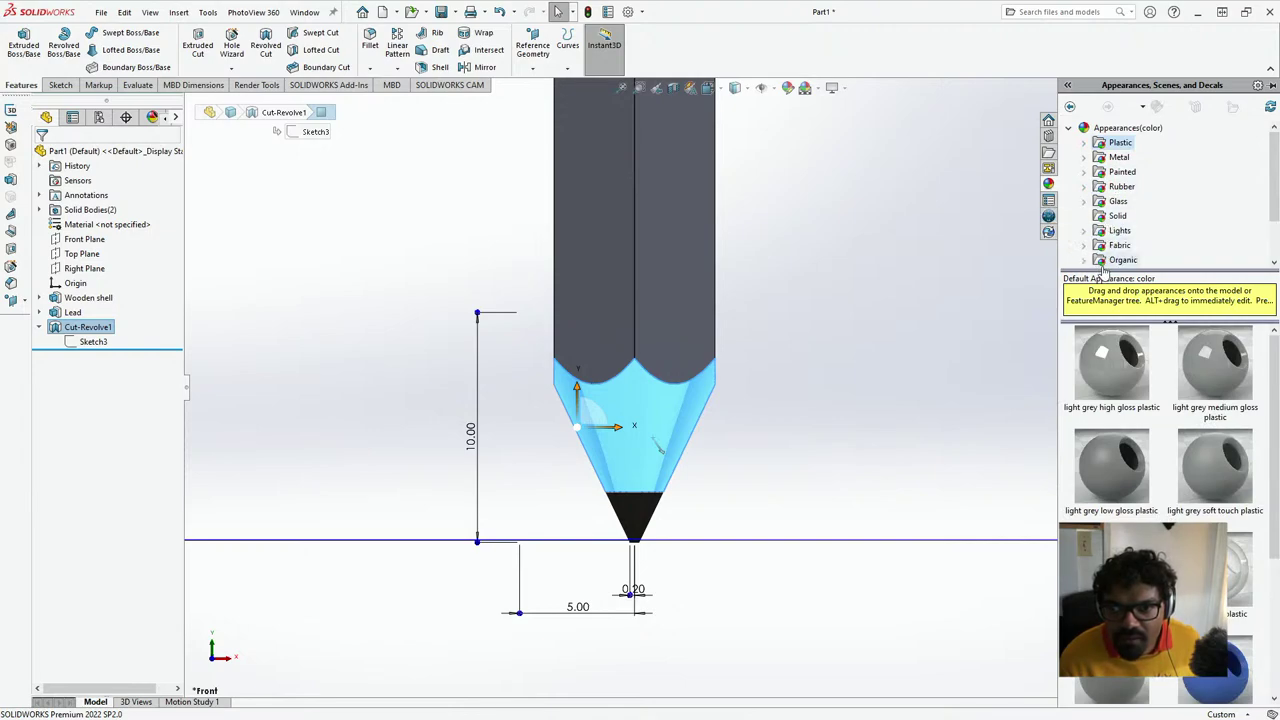
pyautogui.doubleClick(1101, 262)
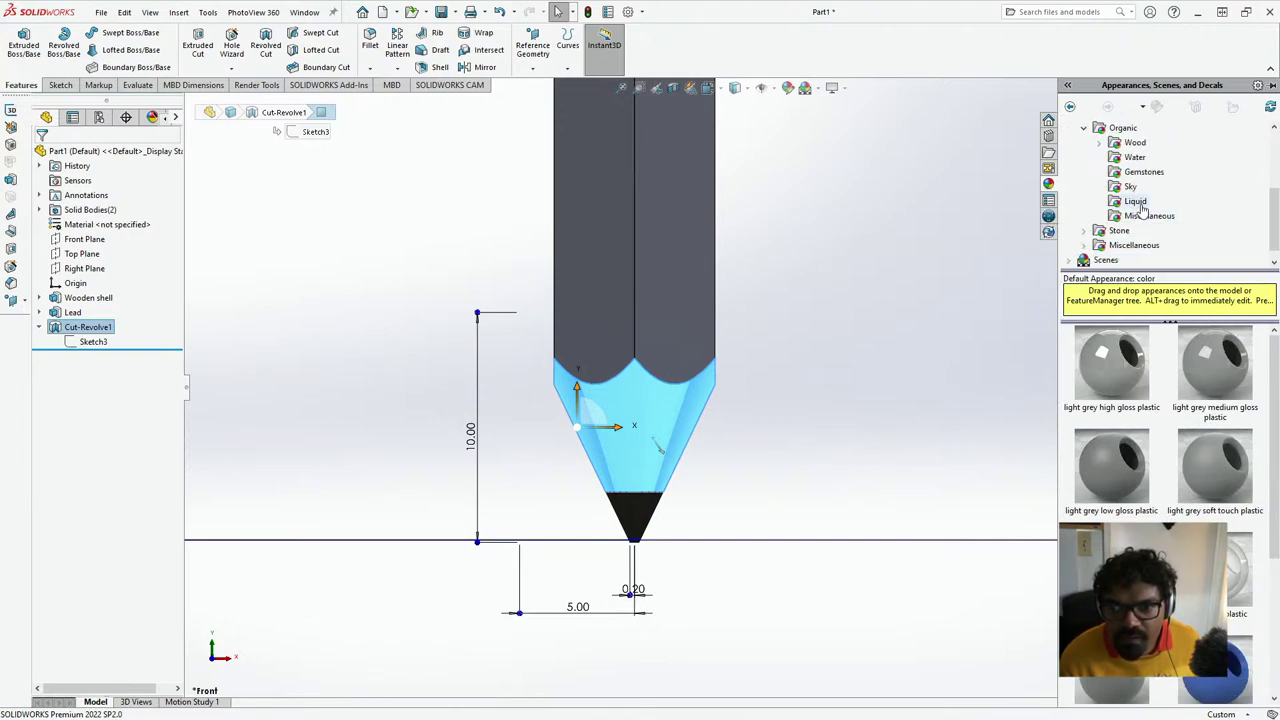
pyautogui.click(1135, 143)
pyautogui.moveTo(1214, 362)
pyautogui.mouseDown()
pyautogui.moveTo(586, 400)
pyautogui.moveTo(600, 420)
pyautogui.mouseUp()
# - Try another polished wood appearance on the whole pencil and undo it
pyautogui.click(1230, 463)
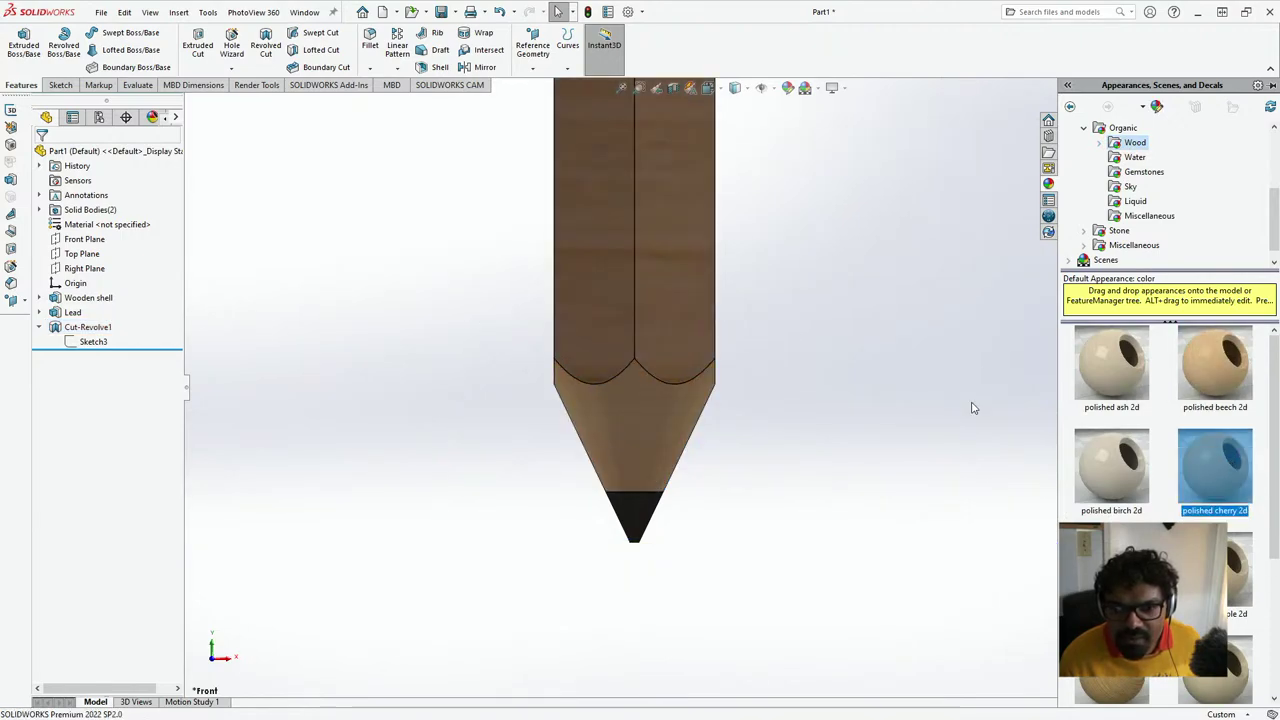
pyautogui.click(1226, 400)
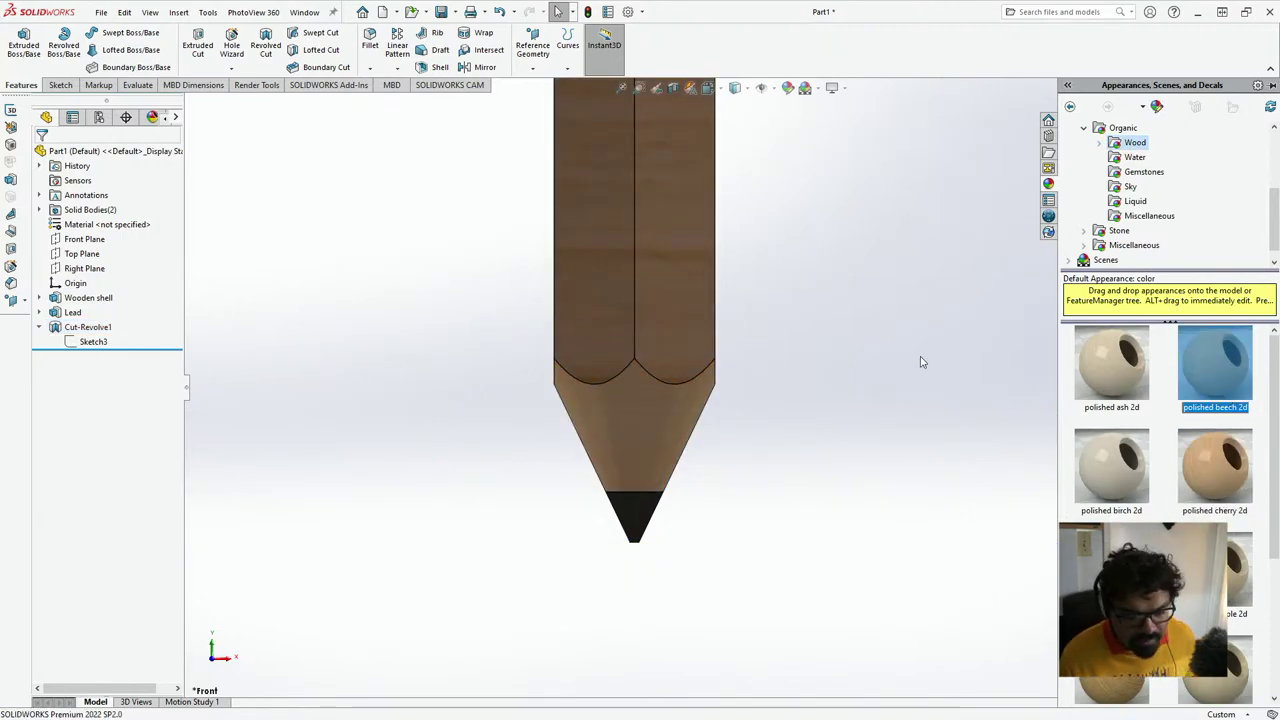
pyautogui.click(866, 340)
pyautogui.hotkey('ctrl', 'z')
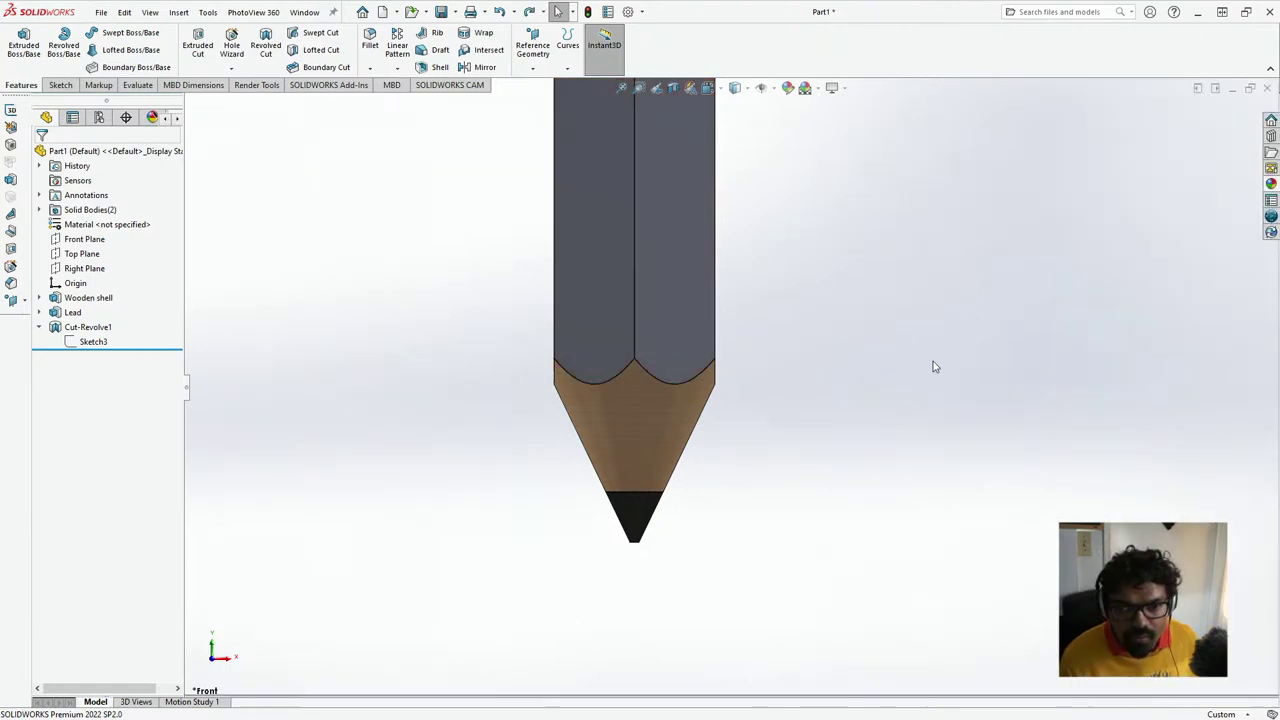
# - Rename the revolved cut feature as "sharpen"
pyautogui.moveTo(658, 285)
pyautogui.mouseDown(button='middle')
pyautogui.moveTo(651, 408)
pyautogui.moveTo(731, 391)
pyautogui.moveTo(520, 386)
pyautogui.moveTo(451, 471)
pyautogui.moveTo(448, 563)
pyautogui.moveTo(503, 497)
pyautogui.moveTo(509, 608)
pyautogui.moveTo(398, 596)
pyautogui.moveTo(274, 514)
pyautogui.moveTo(255, 172)
pyautogui.mouseUp(button='middle')
pyautogui.click(98, 328)
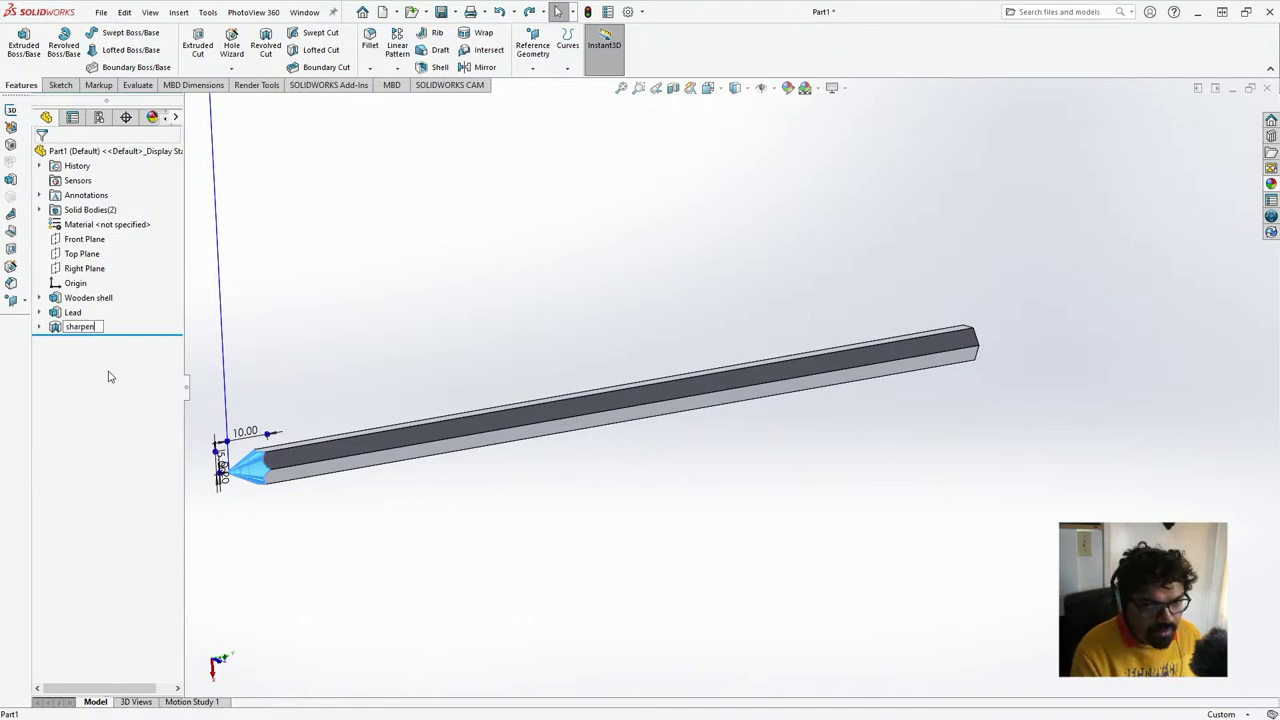
pyautogui.click(714, 555)
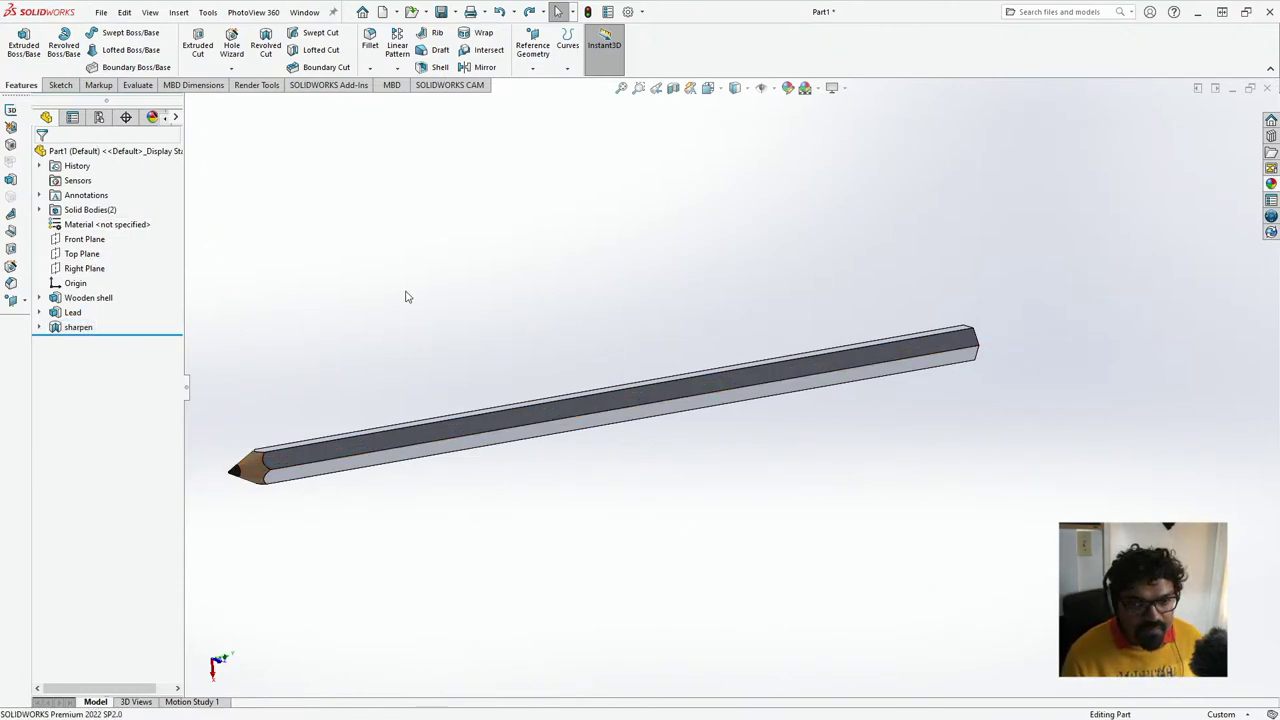
# - Save the part as Part1.SLDPRT in a new folder named Live2 inside the Pencil folder
pyautogui.hotkey('ctrl', 's')
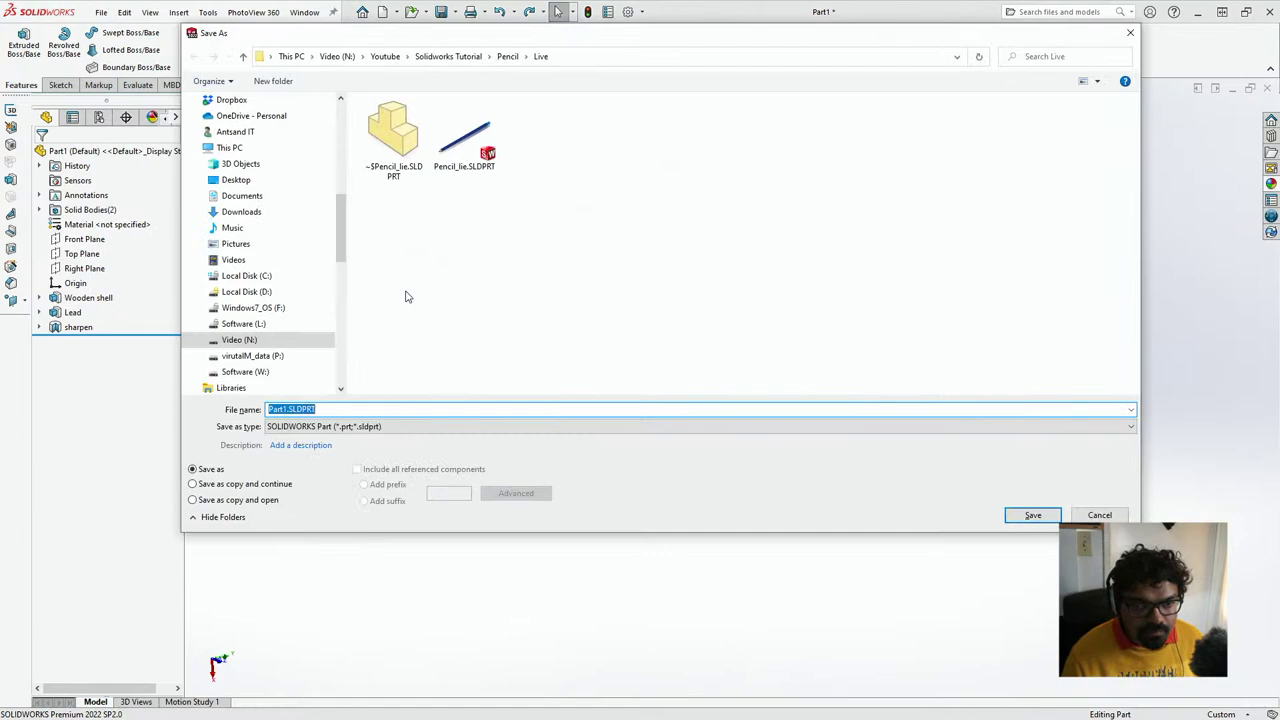
pyautogui.click(506, 57)
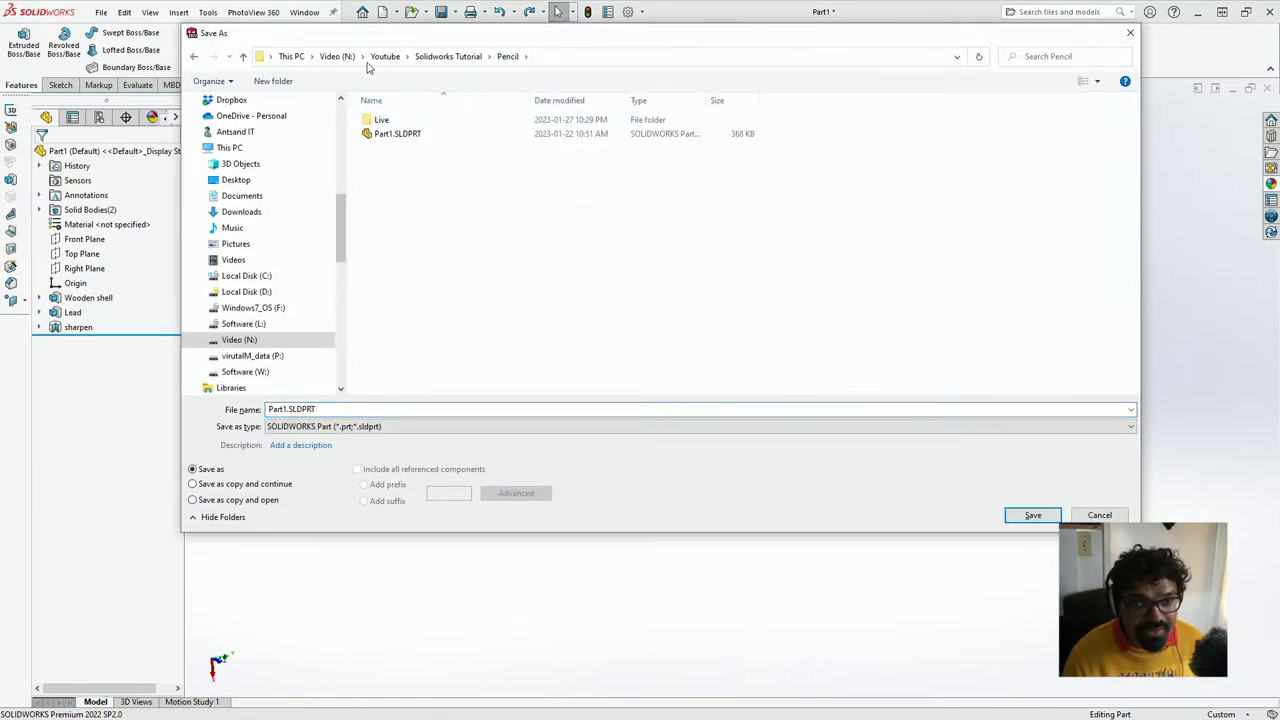
pyautogui.click(274, 81)
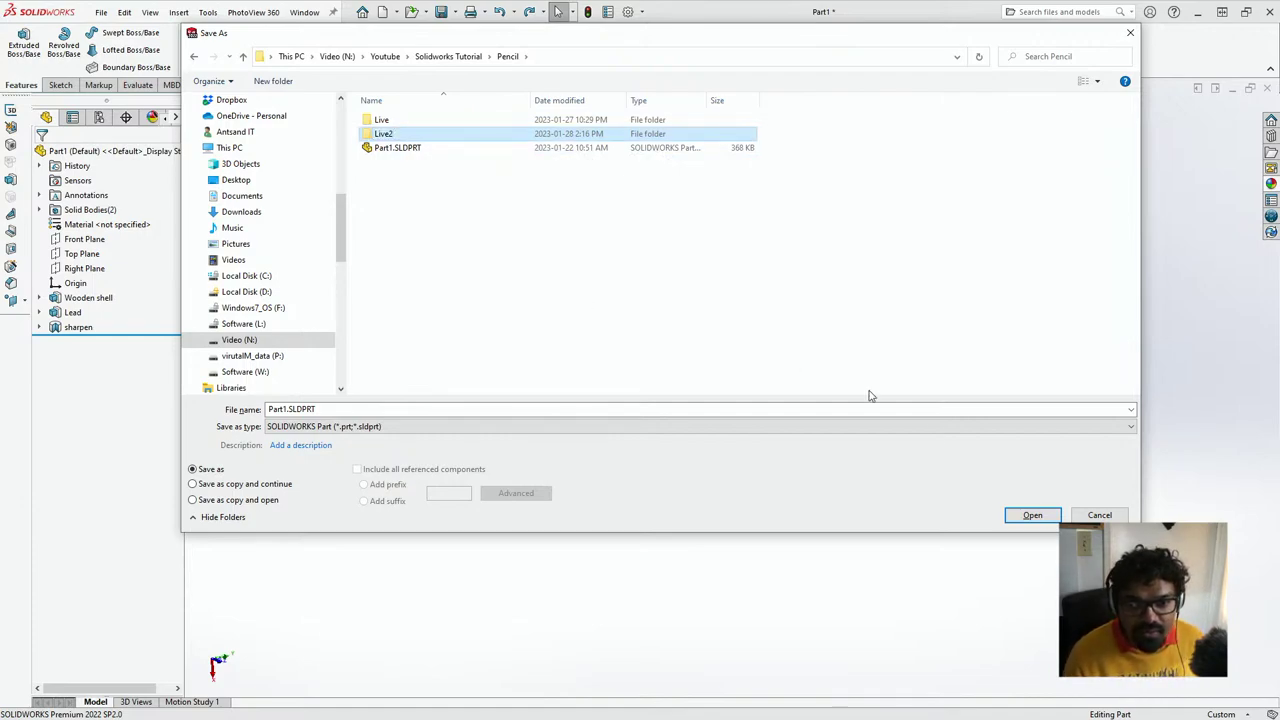
pyautogui.click(1030, 515)
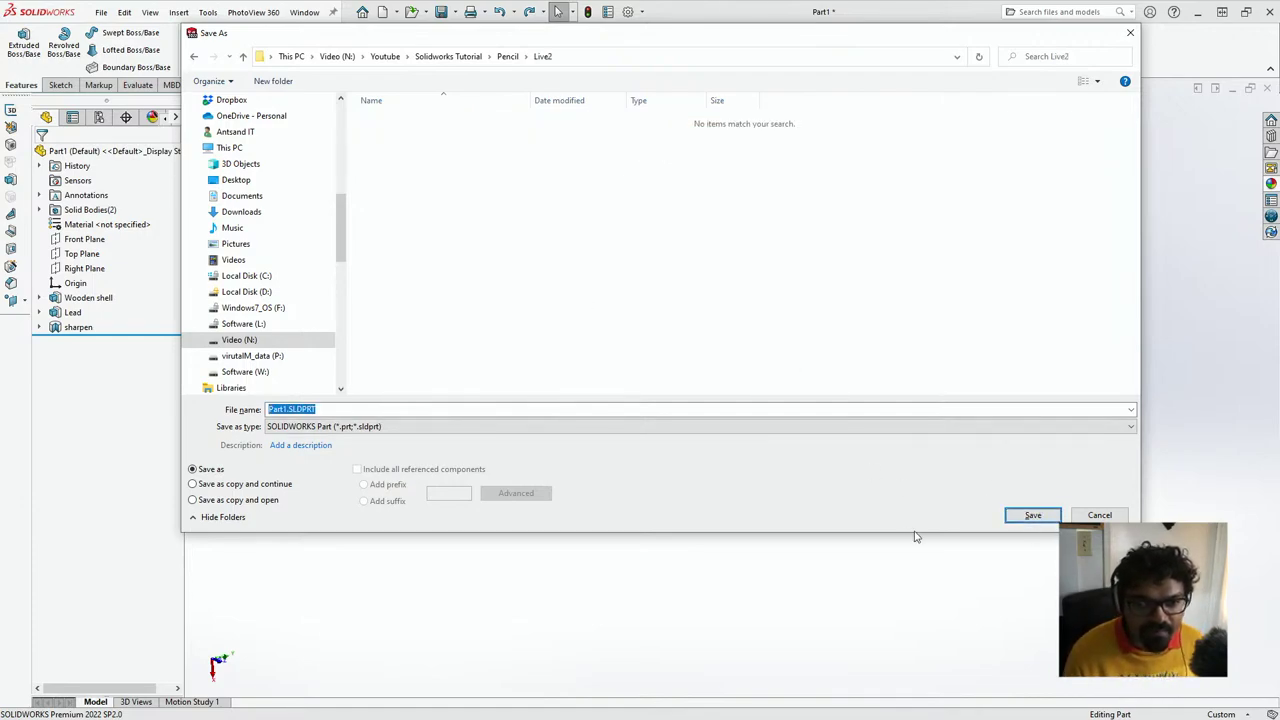
pyautogui.click(1030, 515)
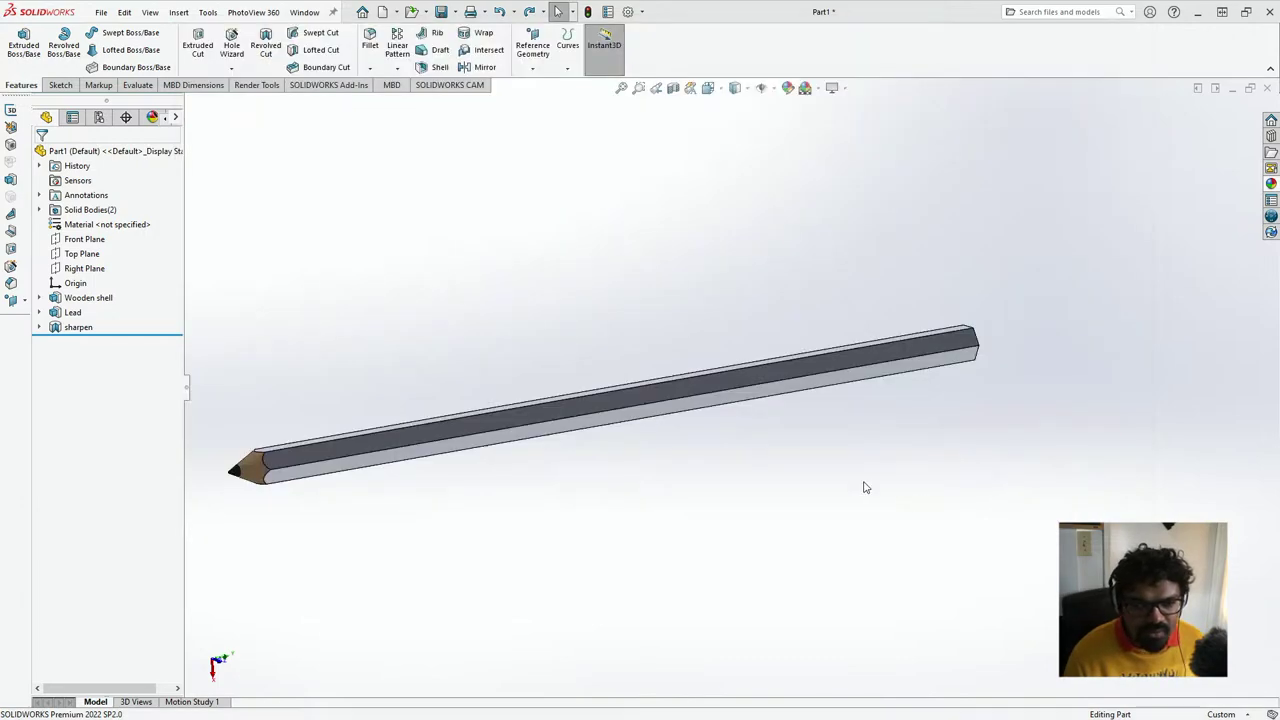
# - Sketch a circle of about 3.5 mm radius on the Top Plane, centred on the origin and reaching the hexagon's flats
pyautogui.click(82, 254)
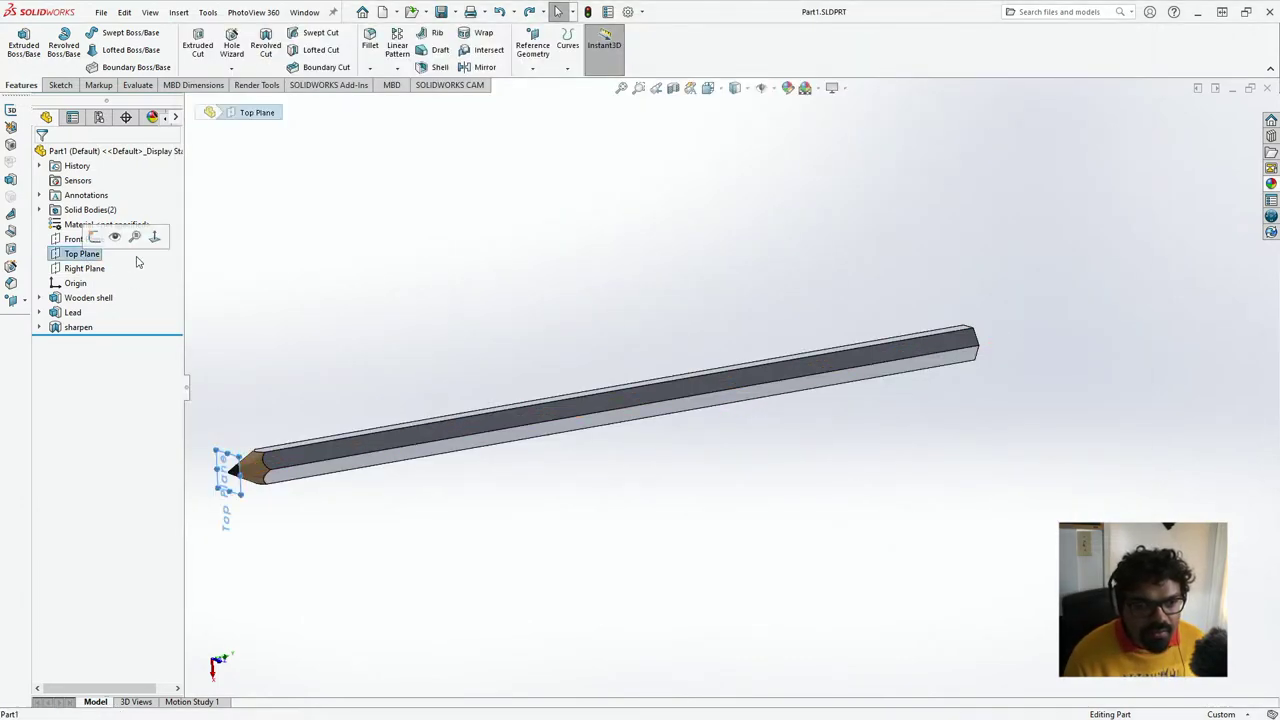
pyautogui.click(160, 248)
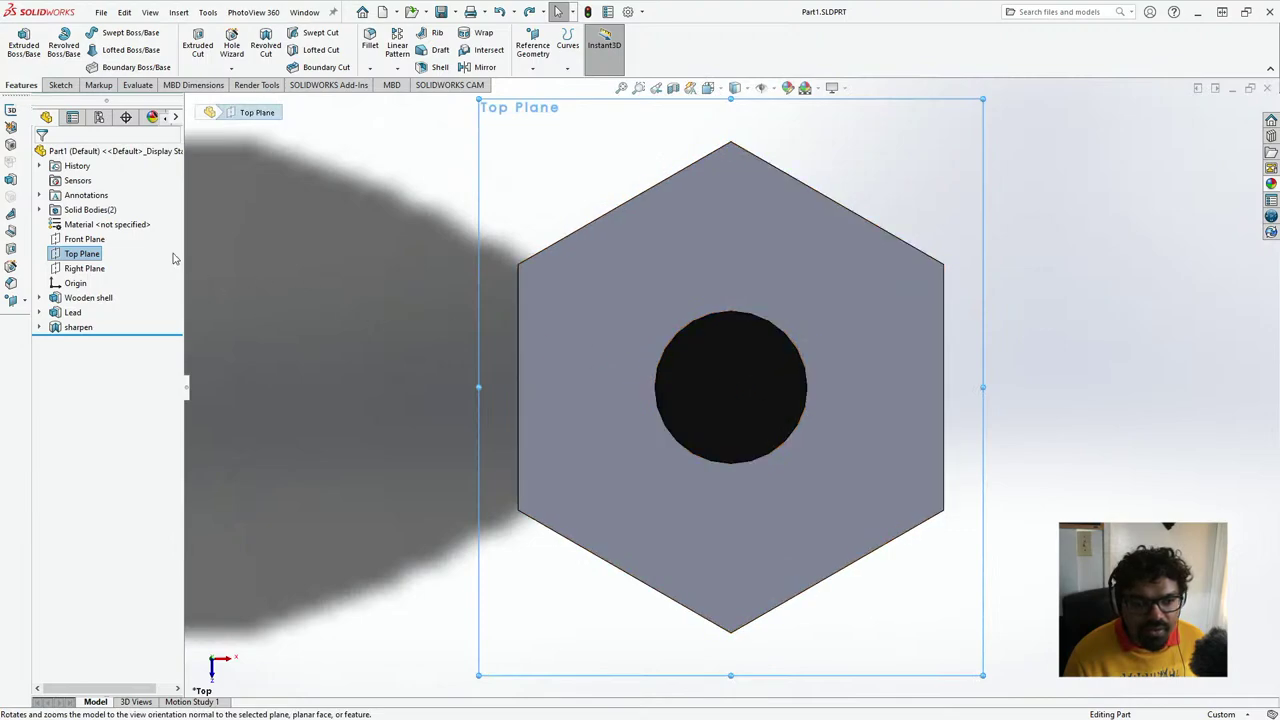
pyautogui.click(80, 240)
pyautogui.click(138, 222)
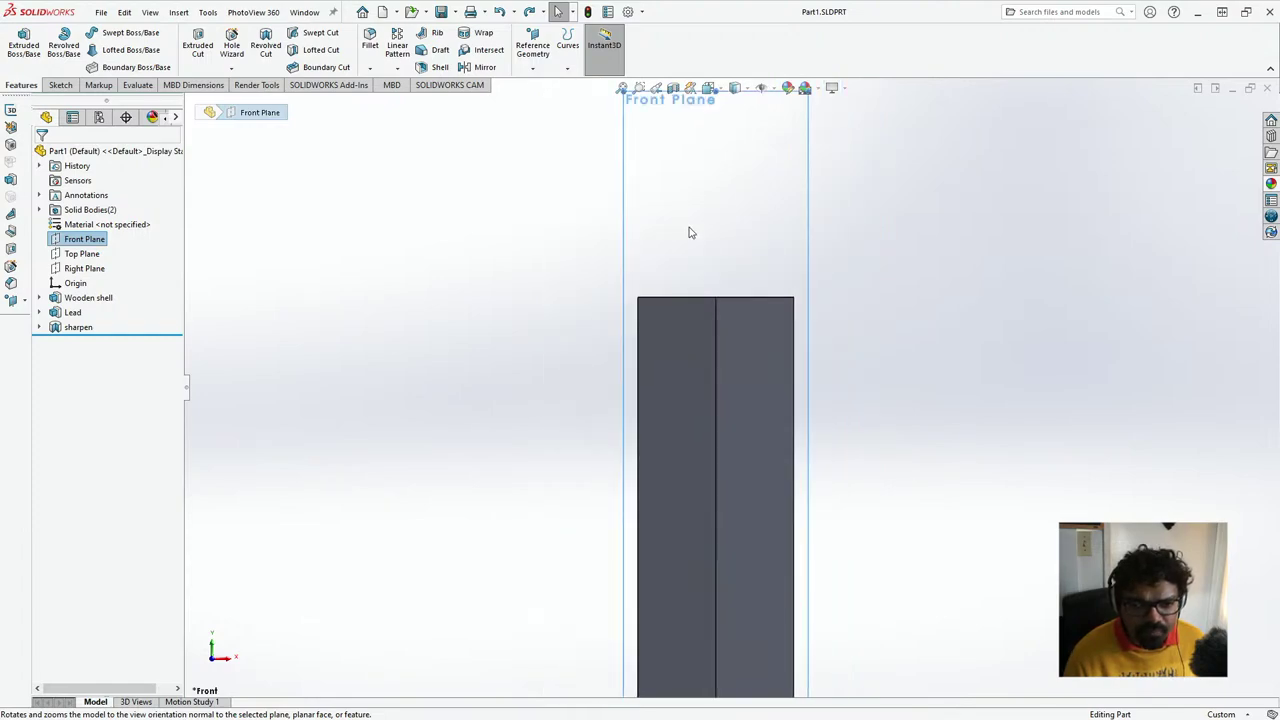
pyautogui.rightClick(87, 257)
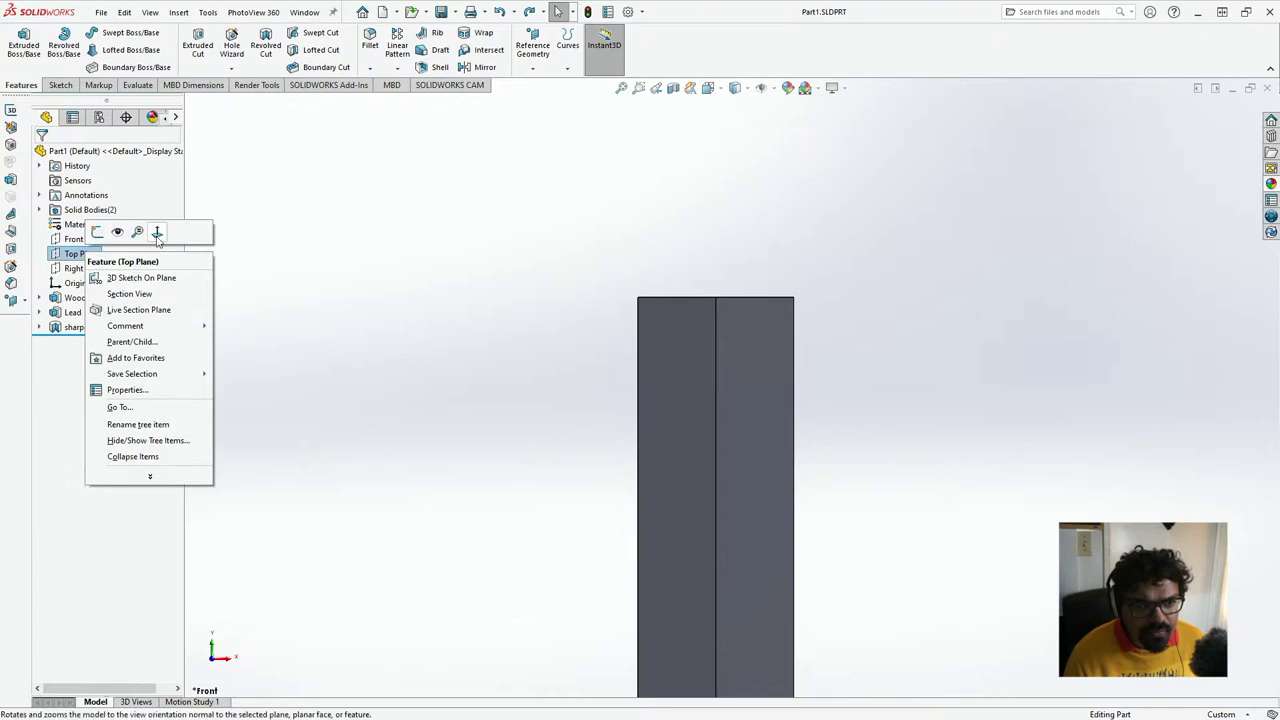
pyautogui.click(136, 230)
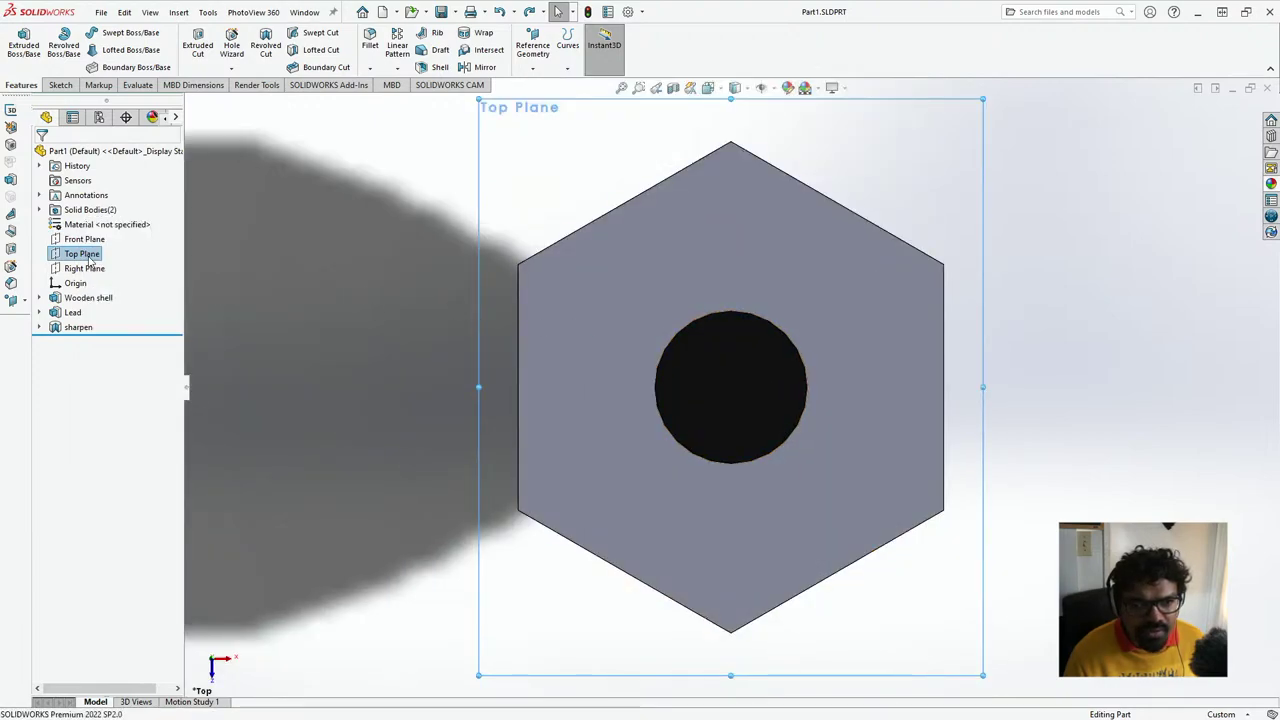
pyautogui.rightClick(91, 258)
pyautogui.click(160, 237)
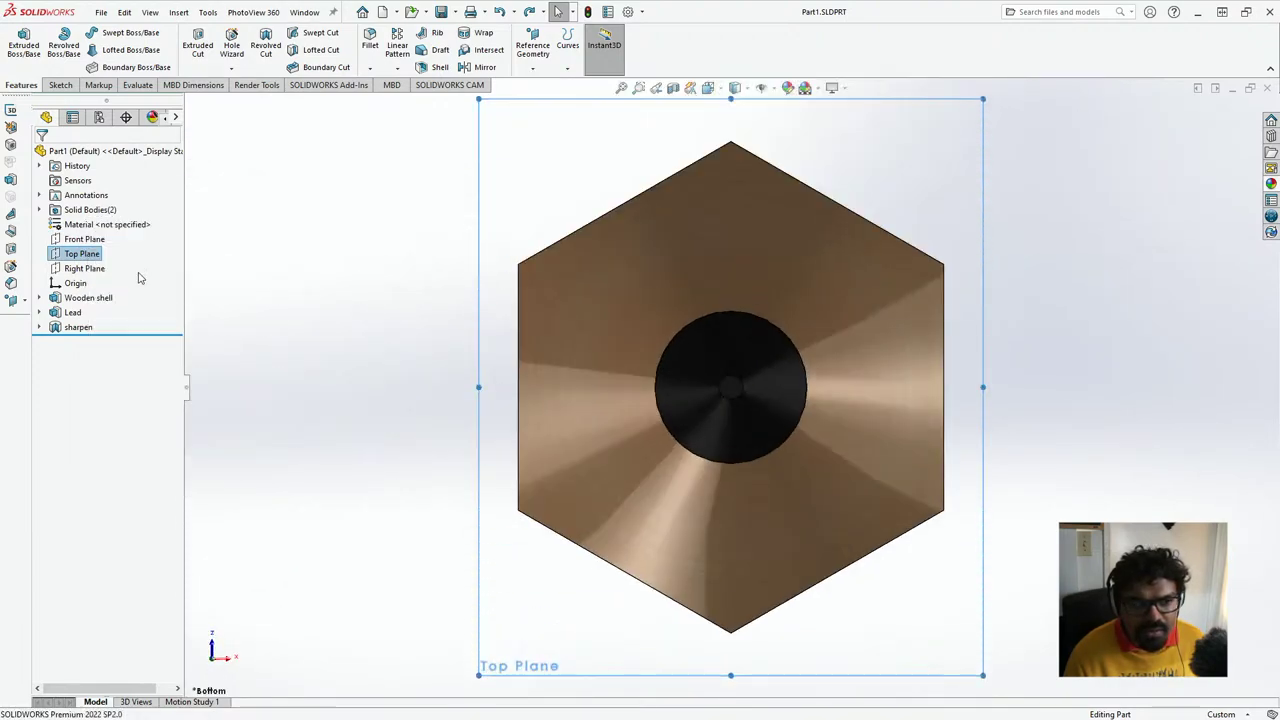
pyautogui.rightClick(85, 257)
pyautogui.click(160, 237)
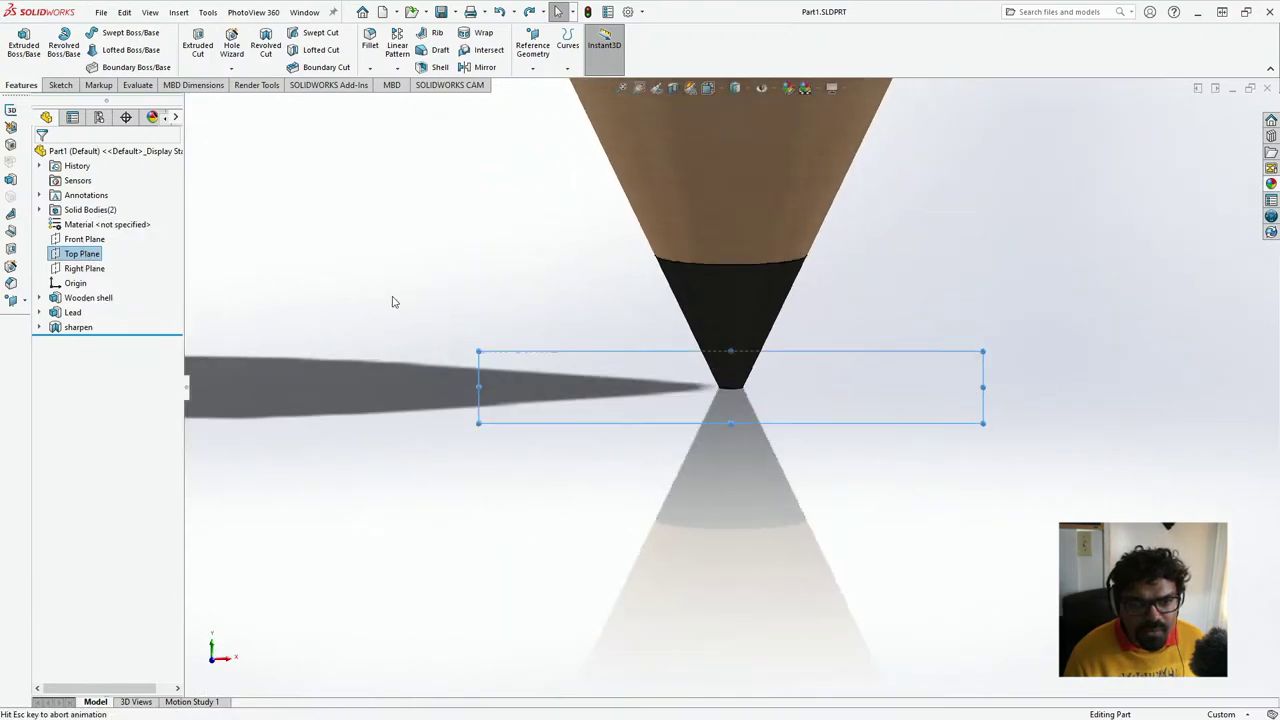
pyautogui.click(60, 85)
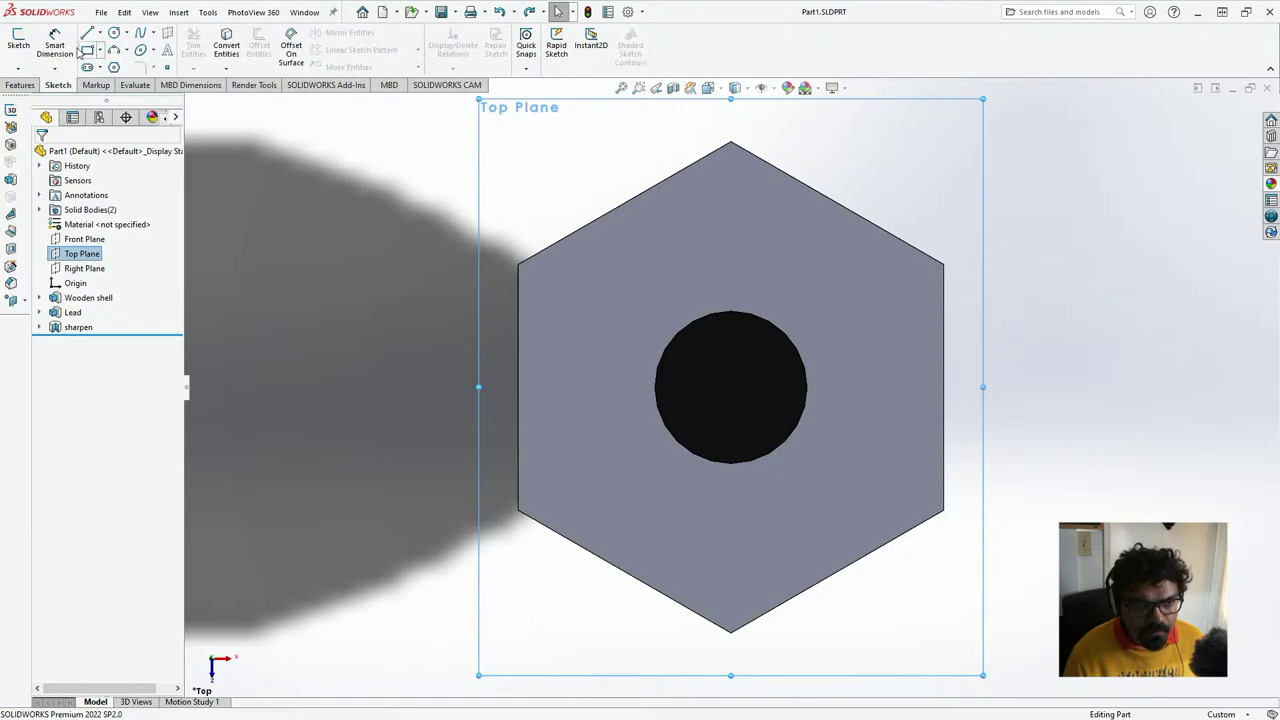
pyautogui.click(116, 34)
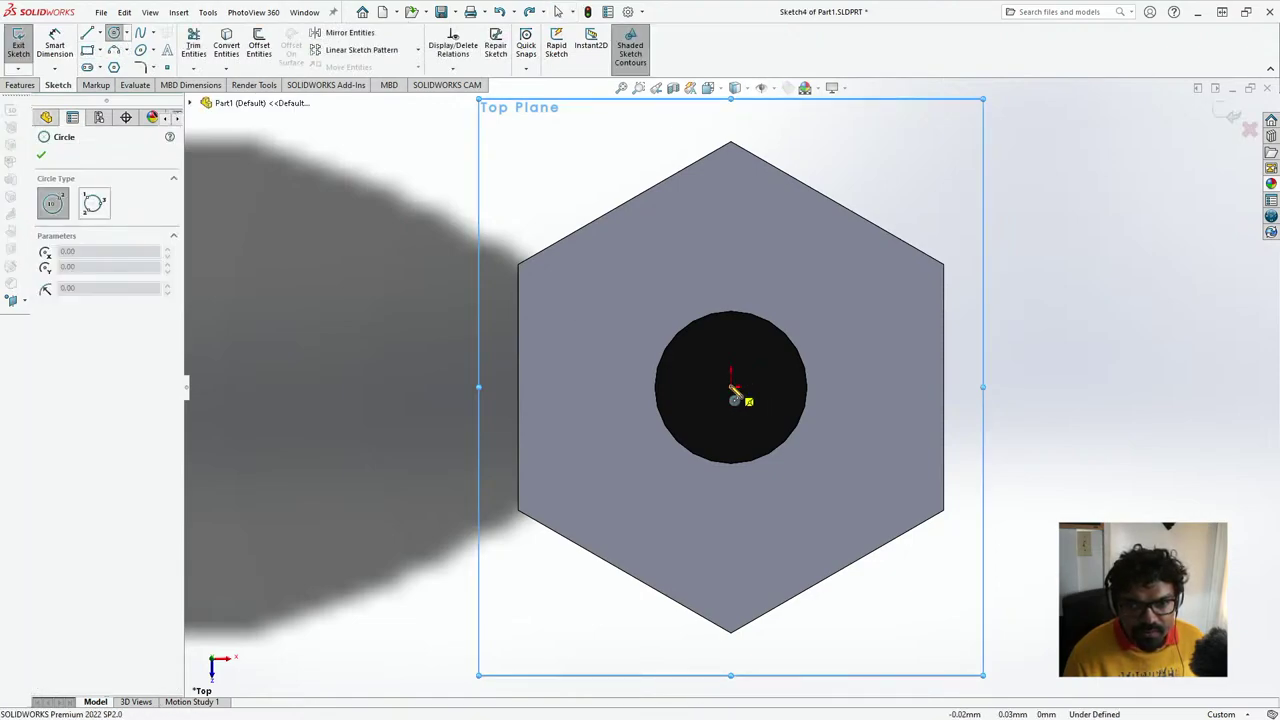
pyautogui.click(735, 397)
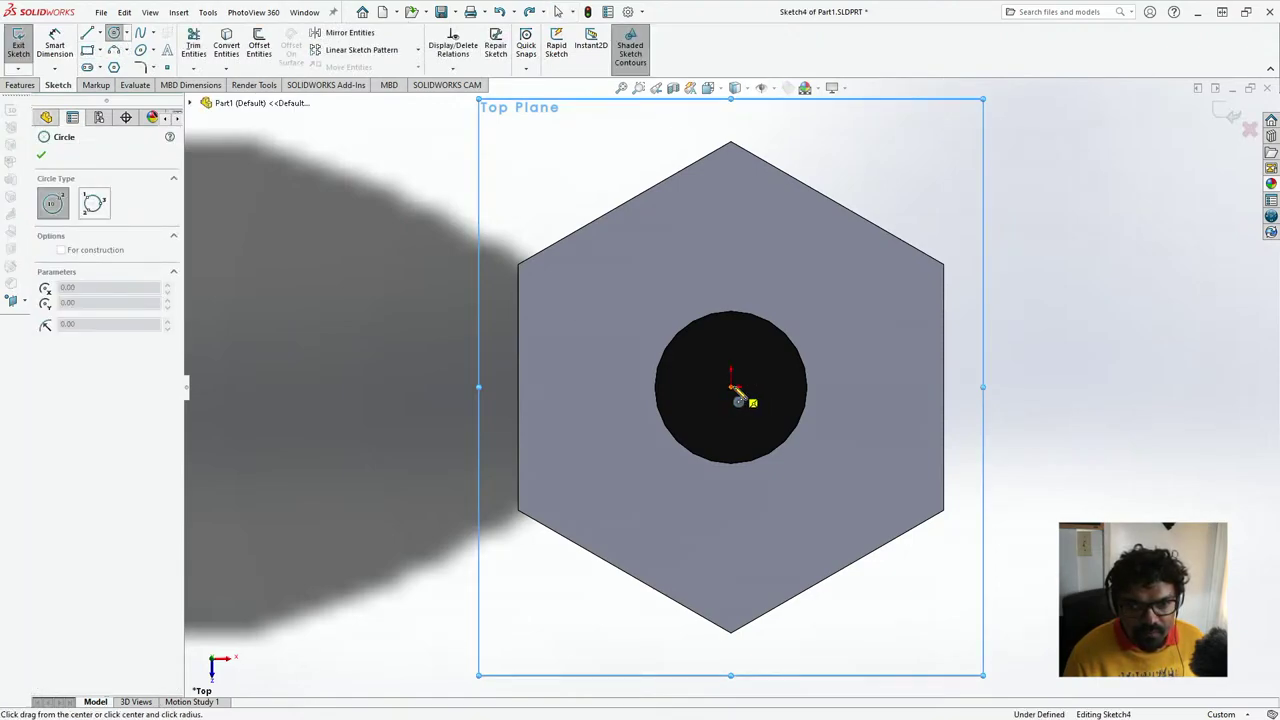
pyautogui.click(851, 566)
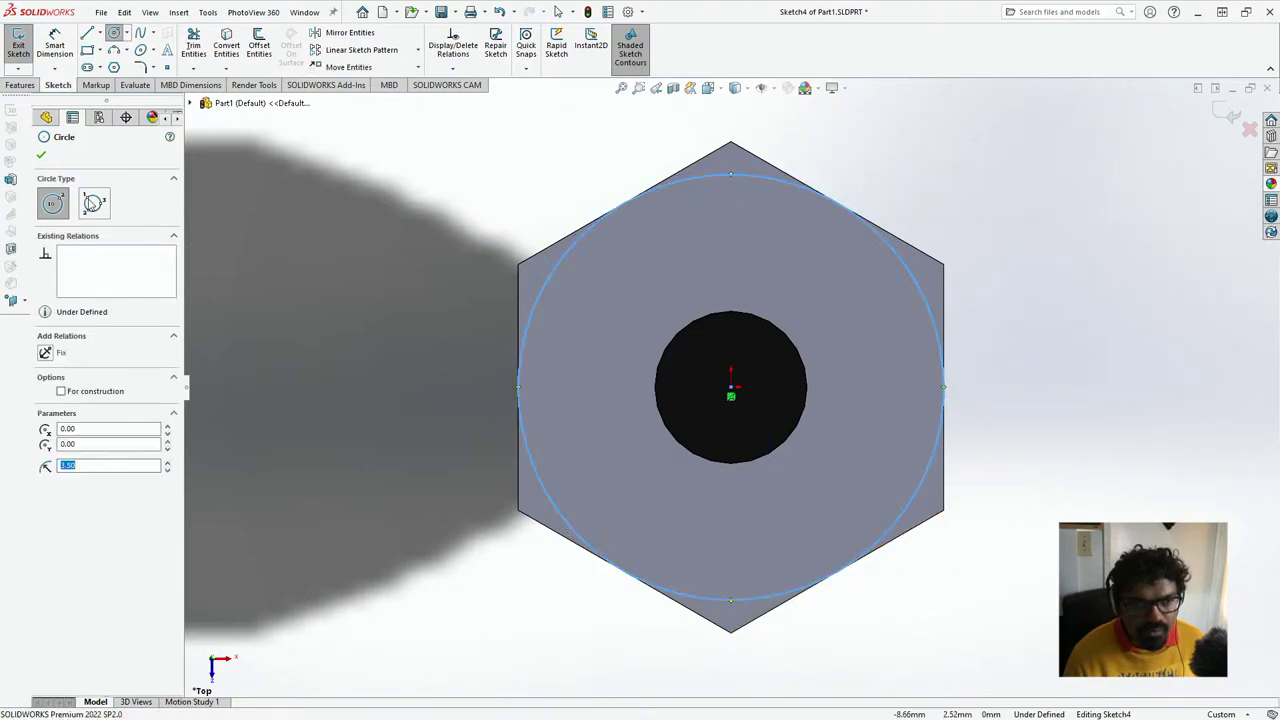
pyautogui.click(43, 155)
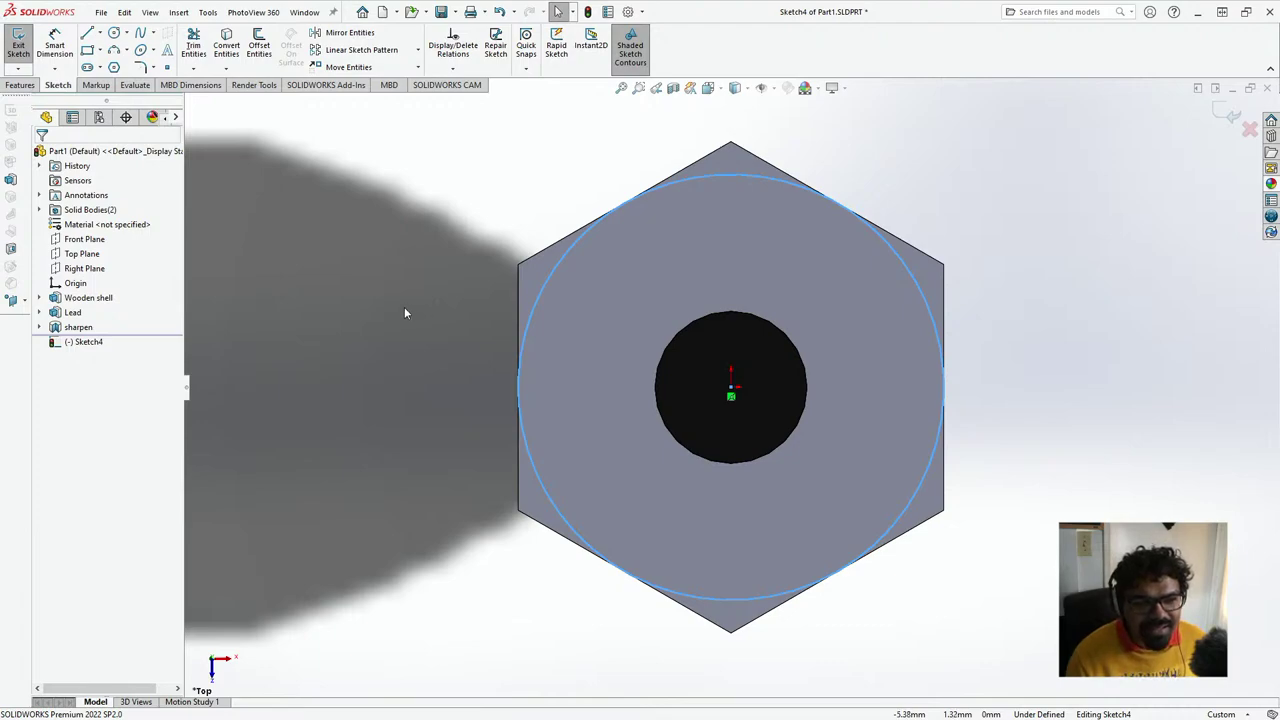
# - Extrude the circle as a blind boss 10 mm deep with the result merged, checking its preview around the pencil
pyautogui.click(86, 346)
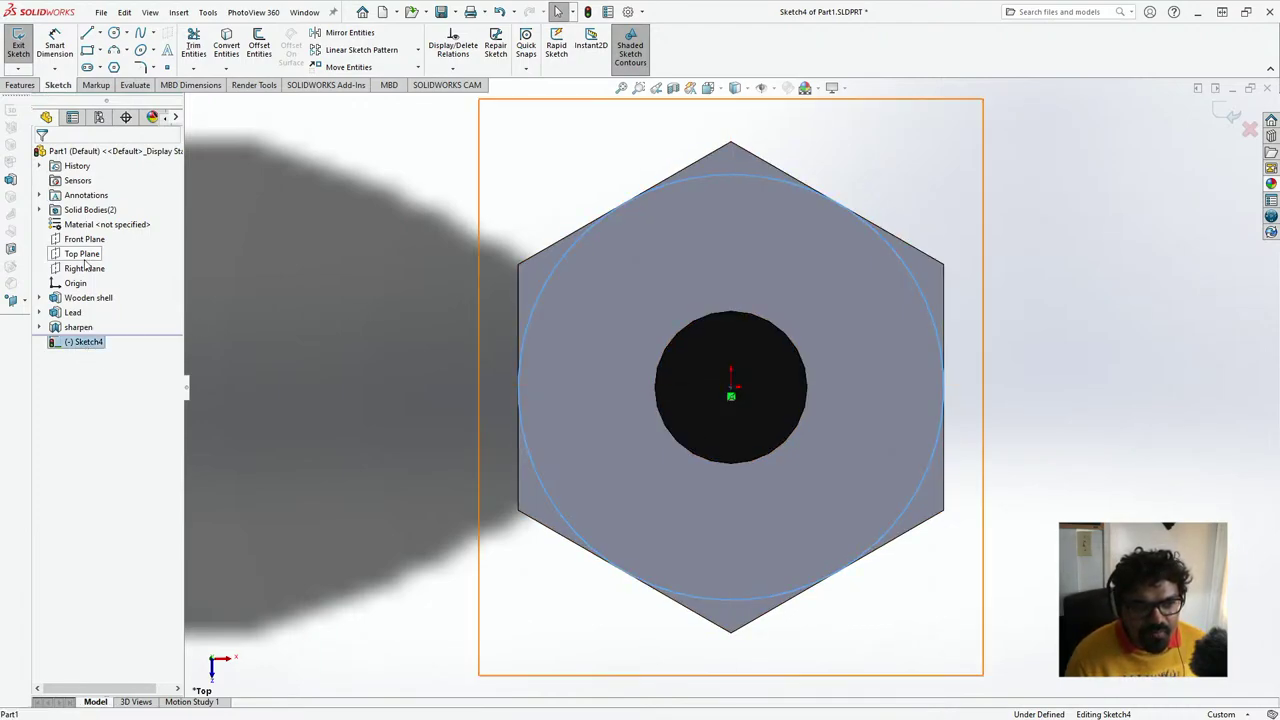
pyautogui.click(20, 85)
pyautogui.click(23, 45)
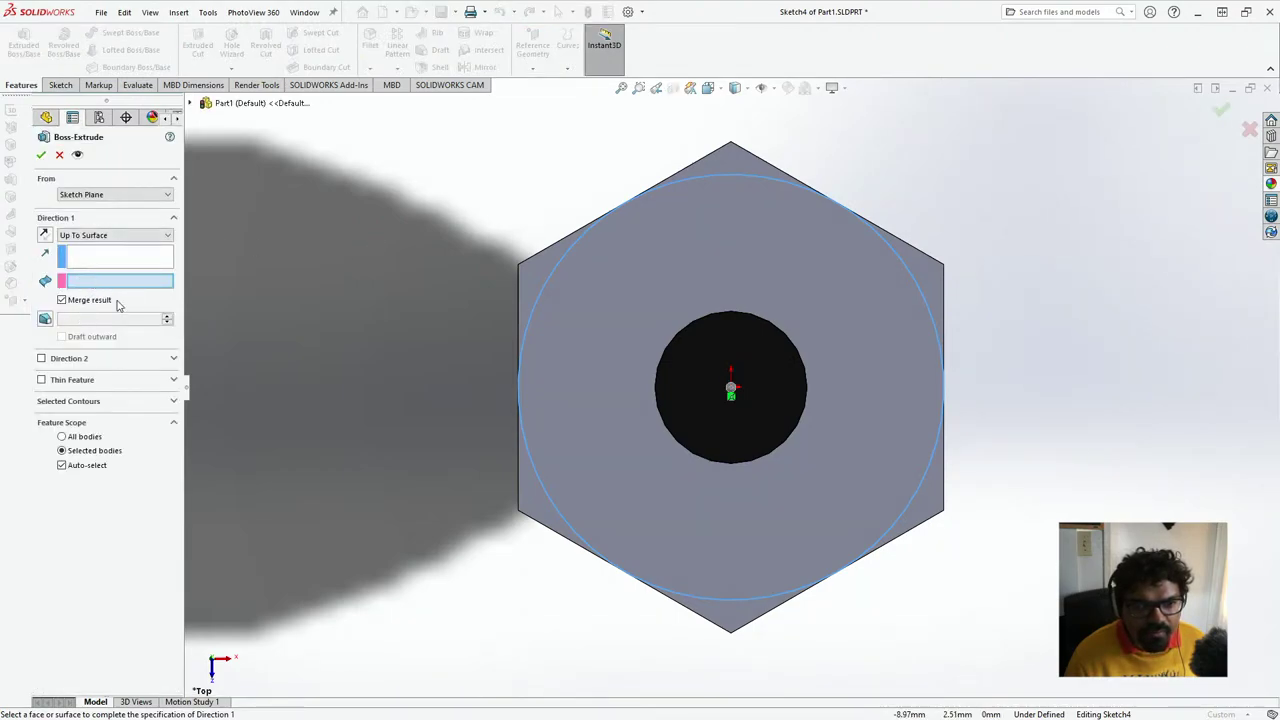
pyautogui.click(92, 237)
pyautogui.click(97, 250)
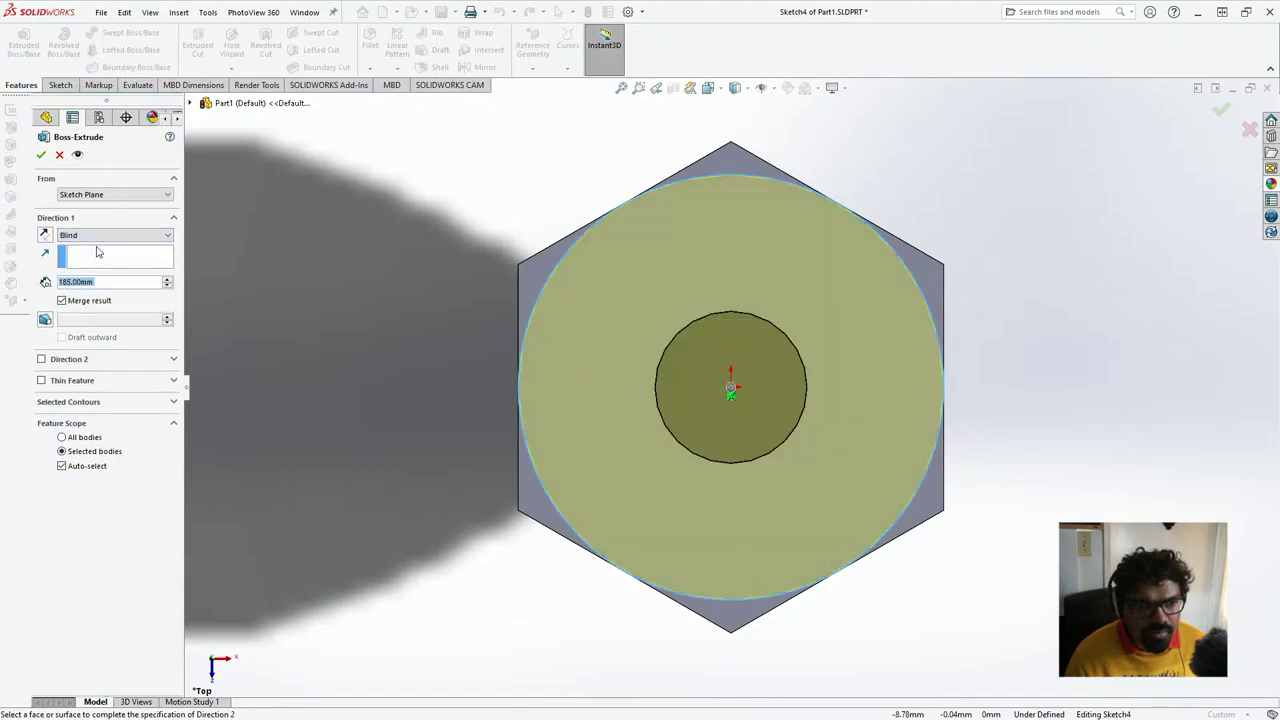
pyautogui.write('10')
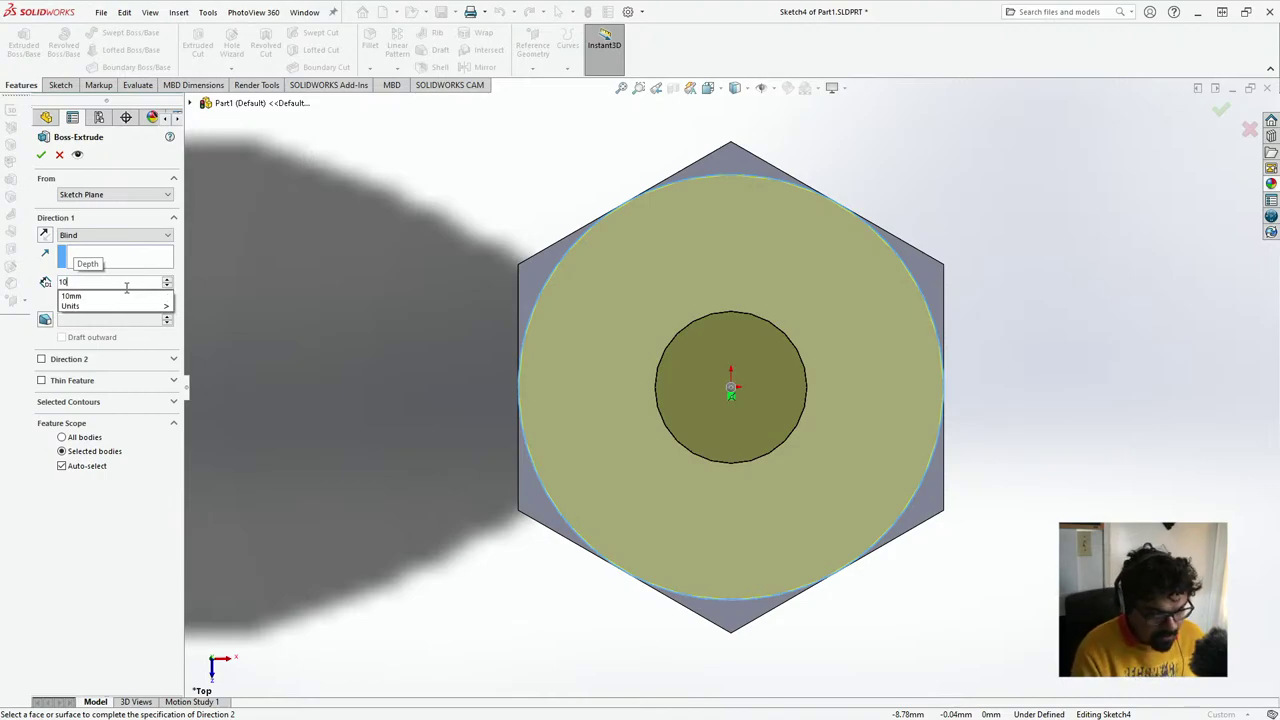
pyautogui.press('Return')
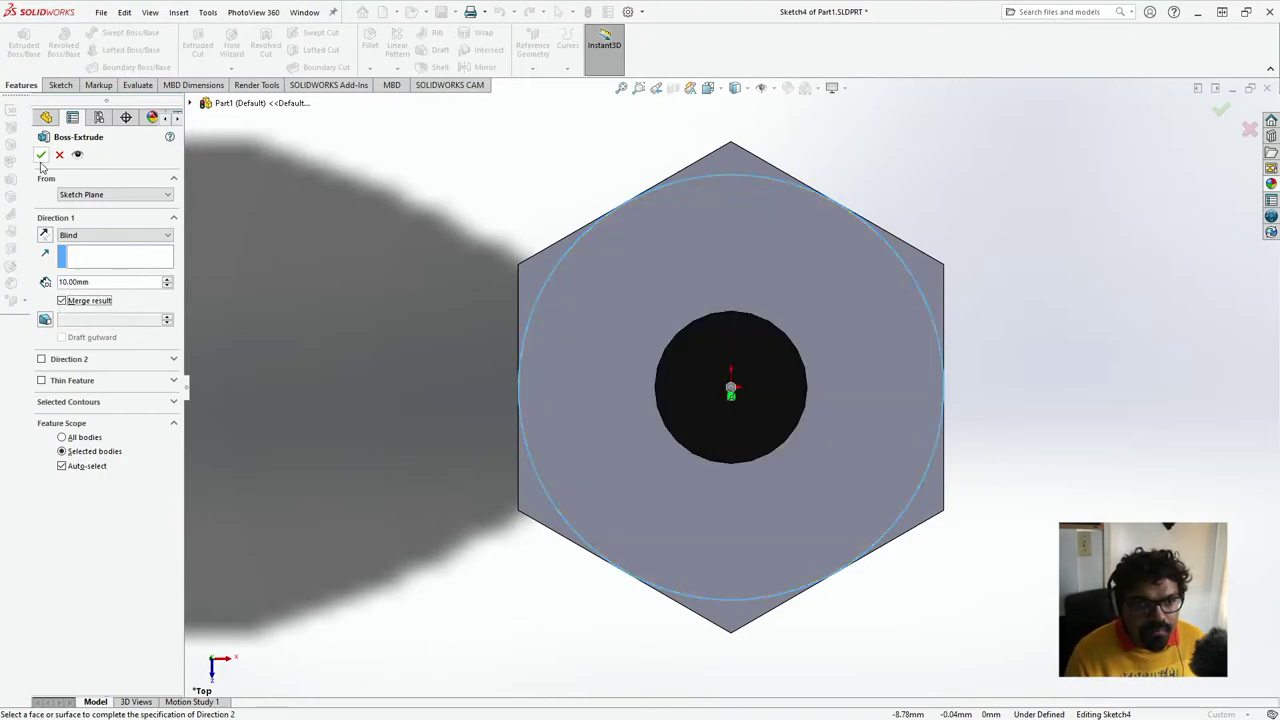
pyautogui.hotkey('ctrl', '7')
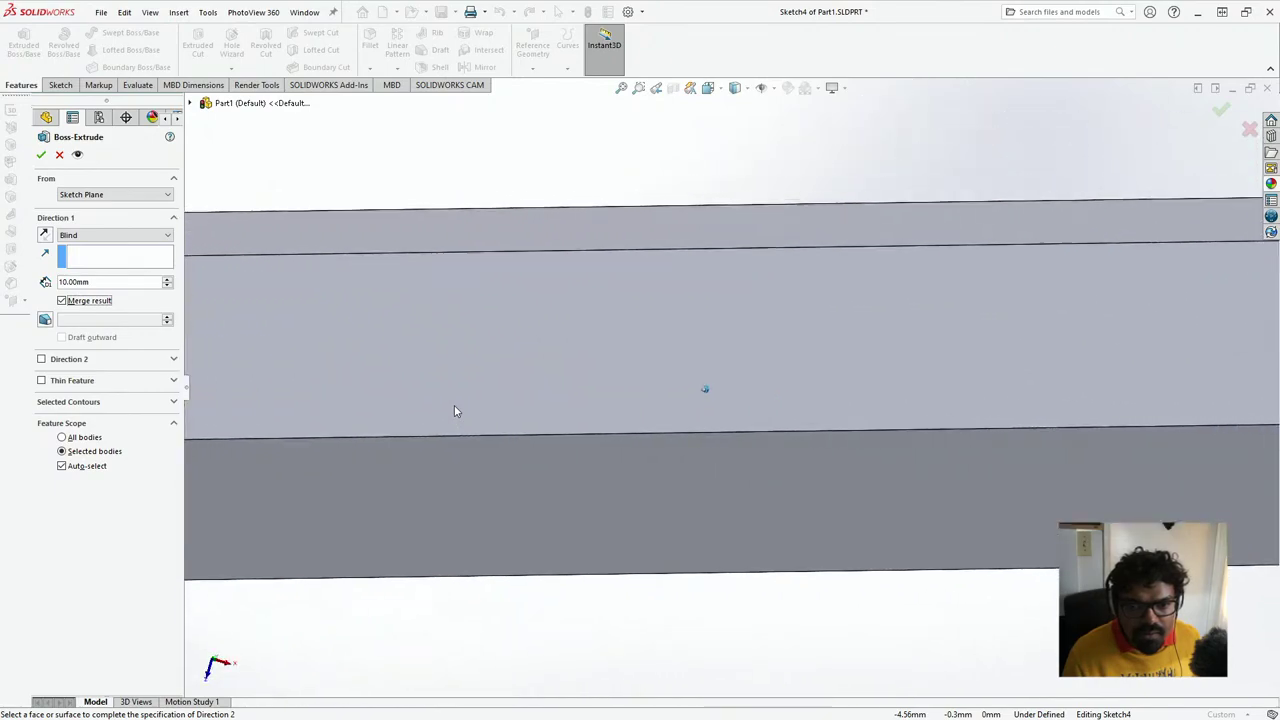
pyautogui.press('Left')
pyautogui.press('Left')
pyautogui.press('Left')
pyautogui.press('Left')
pyautogui.press('Left')
pyautogui.press('Left')
pyautogui.press('Left')
pyautogui.press('Left')
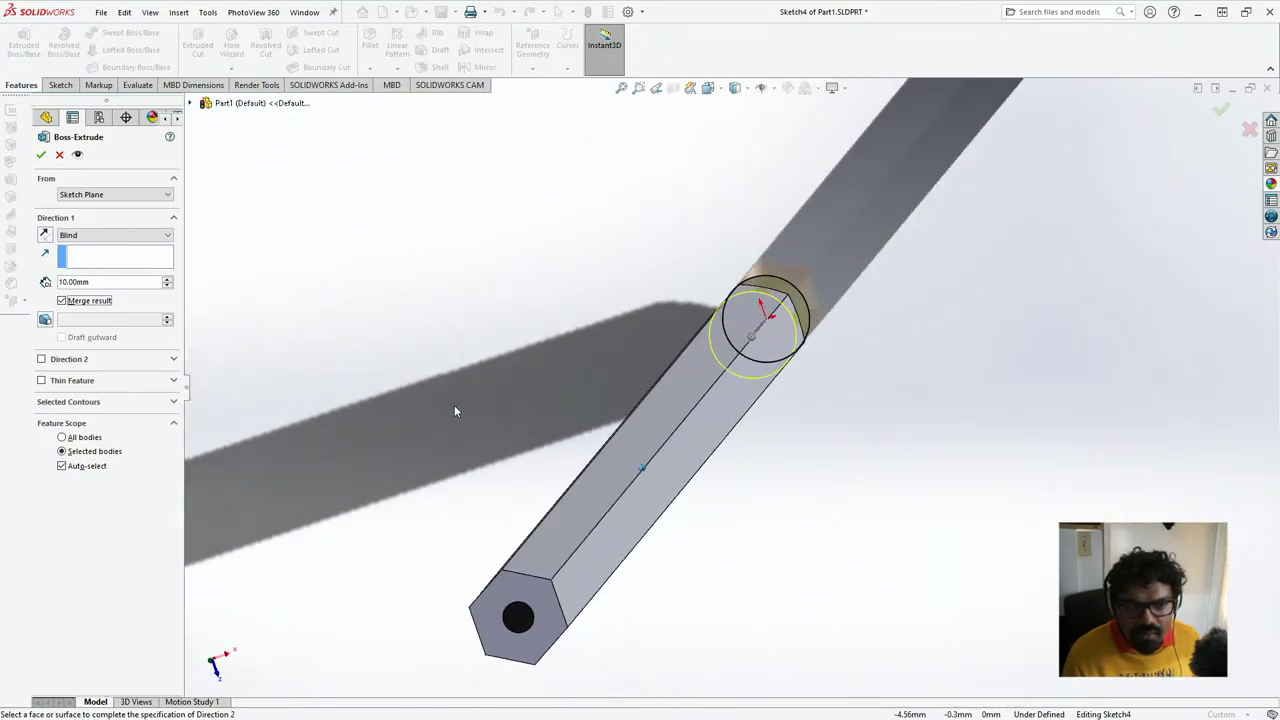
pyautogui.press('Right')
pyautogui.press('Right')
pyautogui.press('Right')
pyautogui.press('Right')
pyautogui.press('Right')
pyautogui.press('Up')
pyautogui.press('Up')
pyautogui.press('Left')
pyautogui.press('Left')
pyautogui.press('Left')
pyautogui.press('Left')
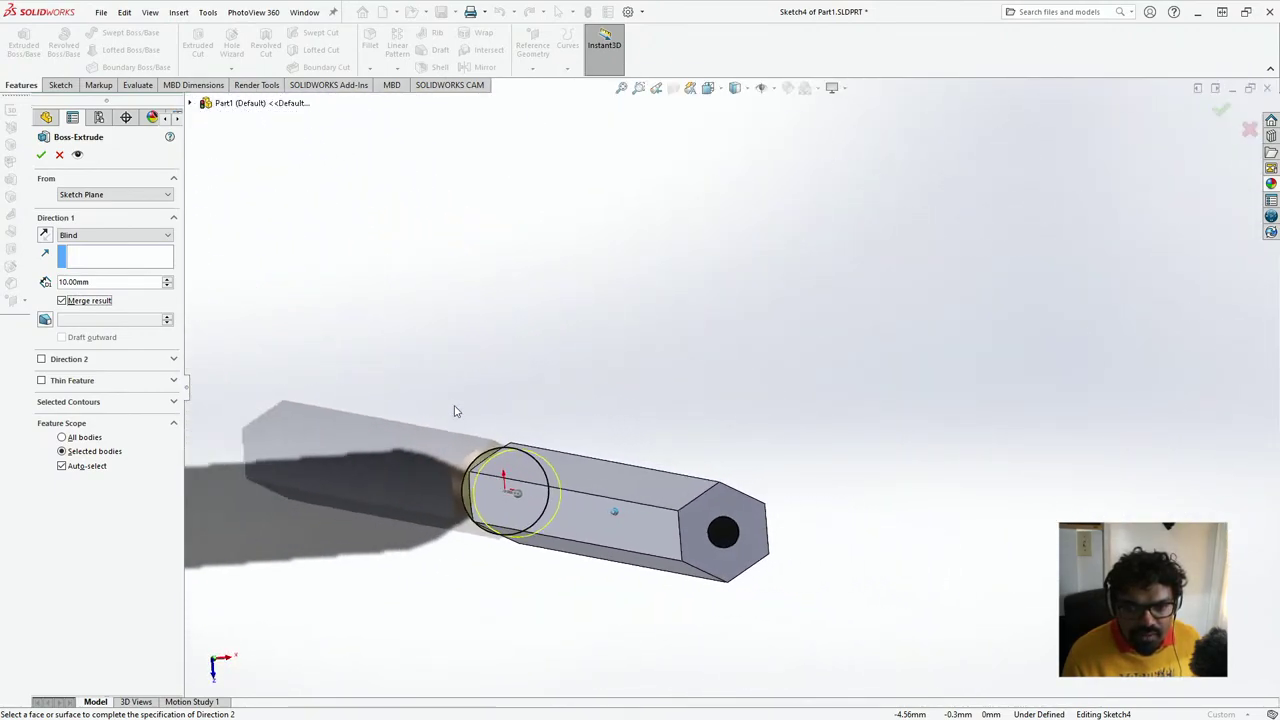
pyautogui.press('Left')
pyautogui.press('Left')
pyautogui.press('Left')
pyautogui.press('Left')
pyautogui.press('Left')
pyautogui.press('Left')
pyautogui.press('Left')
pyautogui.press('Left')
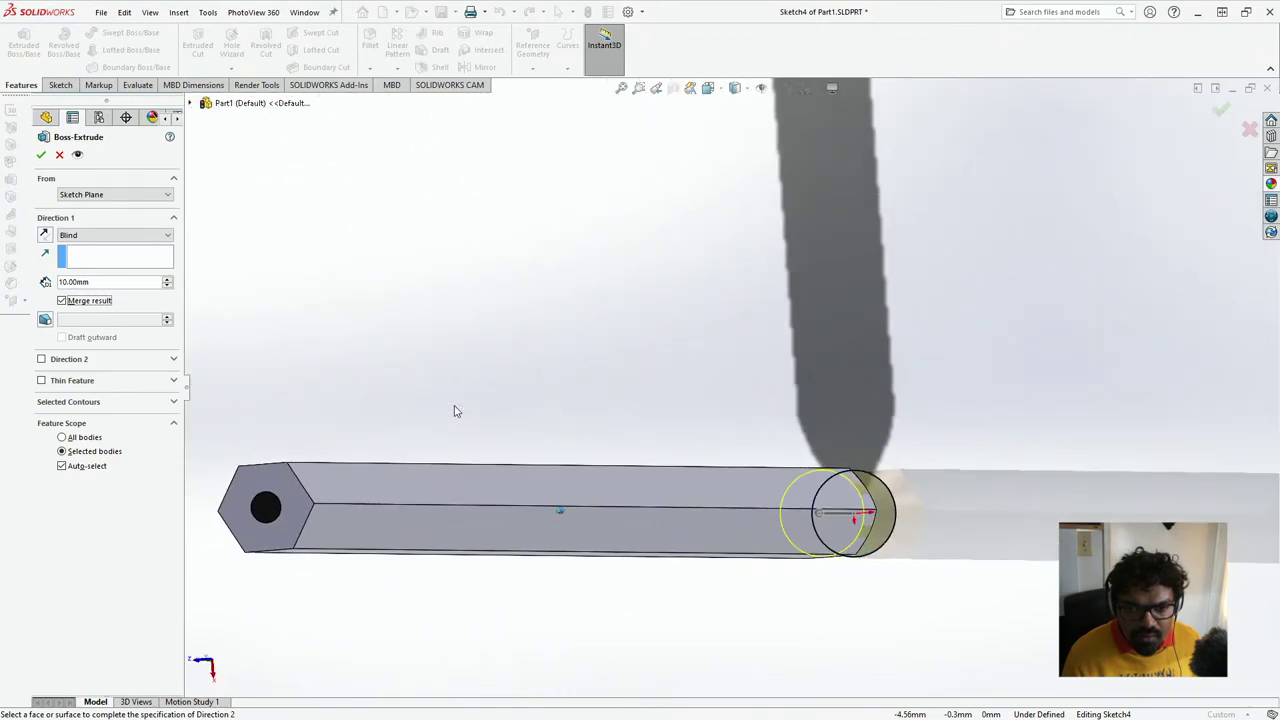
pyautogui.press('Left')
pyautogui.press('Left')
pyautogui.press('Left')
pyautogui.press('Left')
pyautogui.press('Left')
pyautogui.press('Left')
pyautogui.press('Left')
pyautogui.press('Left')
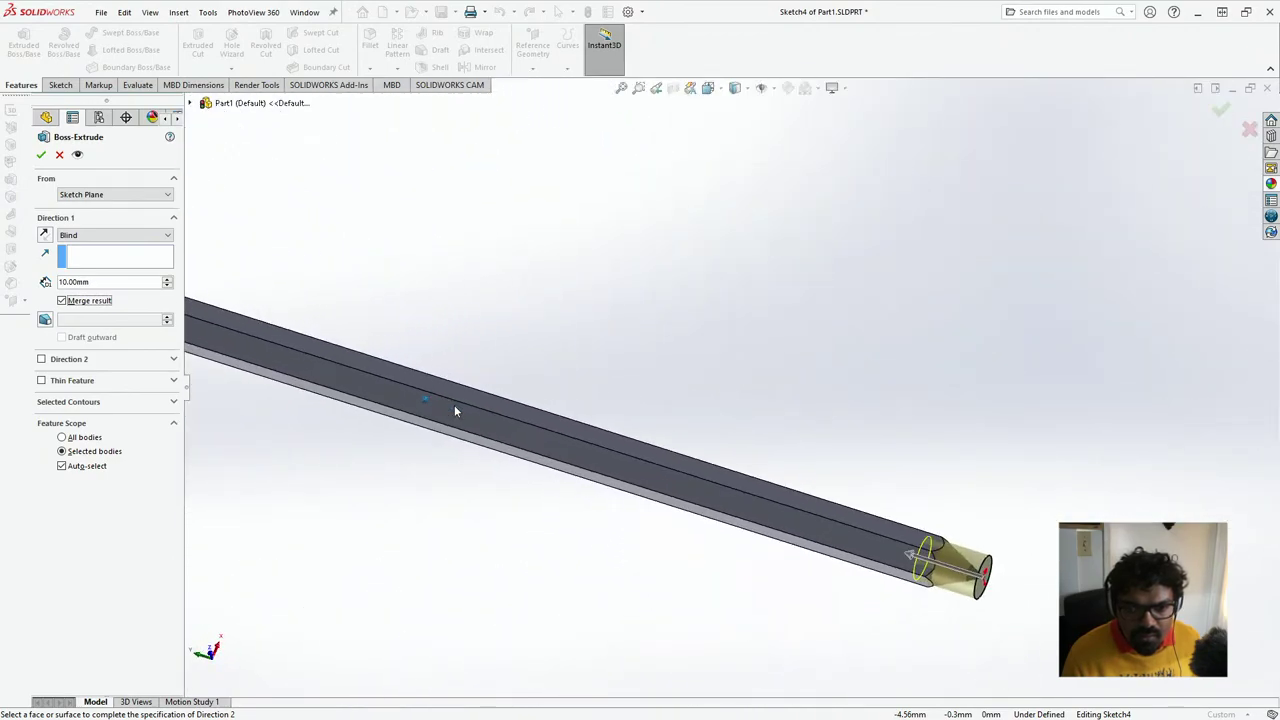
pyautogui.press('Left')
pyautogui.press('Left')
pyautogui.press('Left')
pyautogui.press('Left')
pyautogui.press('Left')
pyautogui.press('Left')
pyautogui.press('Left')
pyautogui.press('Left')
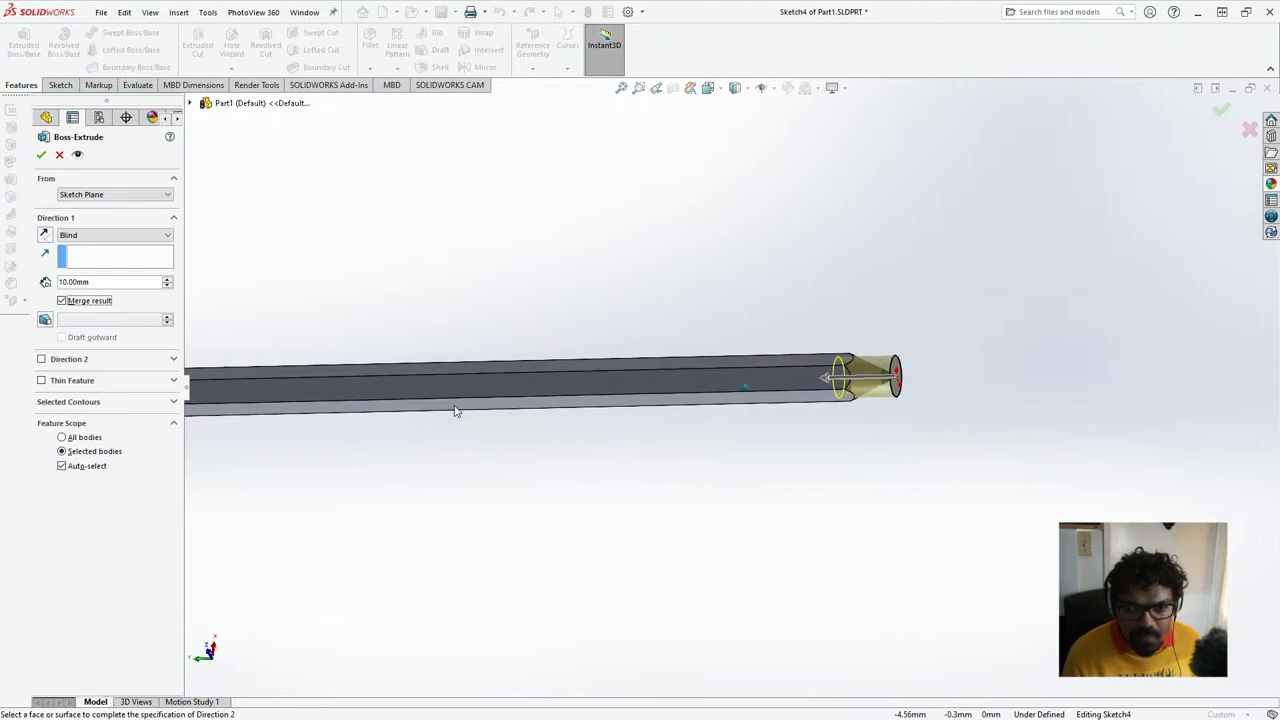
pyautogui.press('Left')
pyautogui.press('Left')
pyautogui.press('Left')
pyautogui.press('Left')
pyautogui.press('Left')
pyautogui.press('Left')
pyautogui.press('Left')
pyautogui.press('Left')
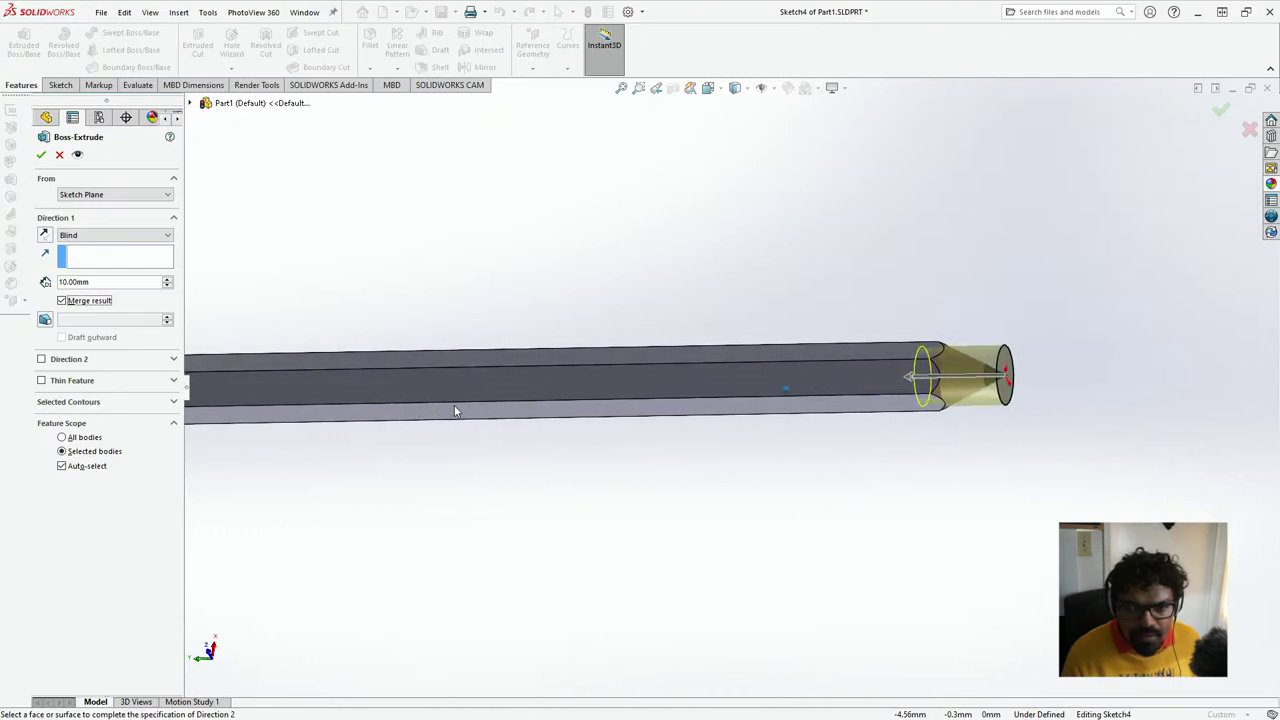
pyautogui.press('Left')
pyautogui.press('Left')
pyautogui.press('Left')
pyautogui.press('Left')
pyautogui.press('Left')
pyautogui.press('Left')
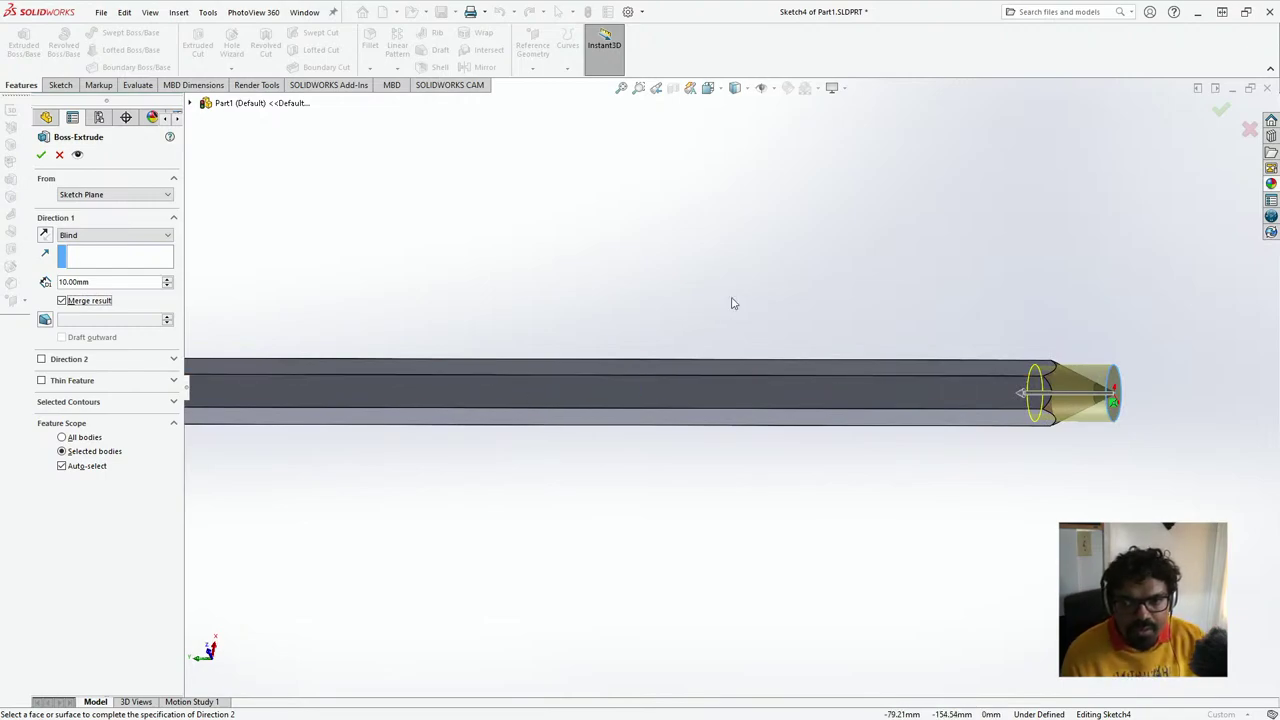
pyautogui.click(41, 154)
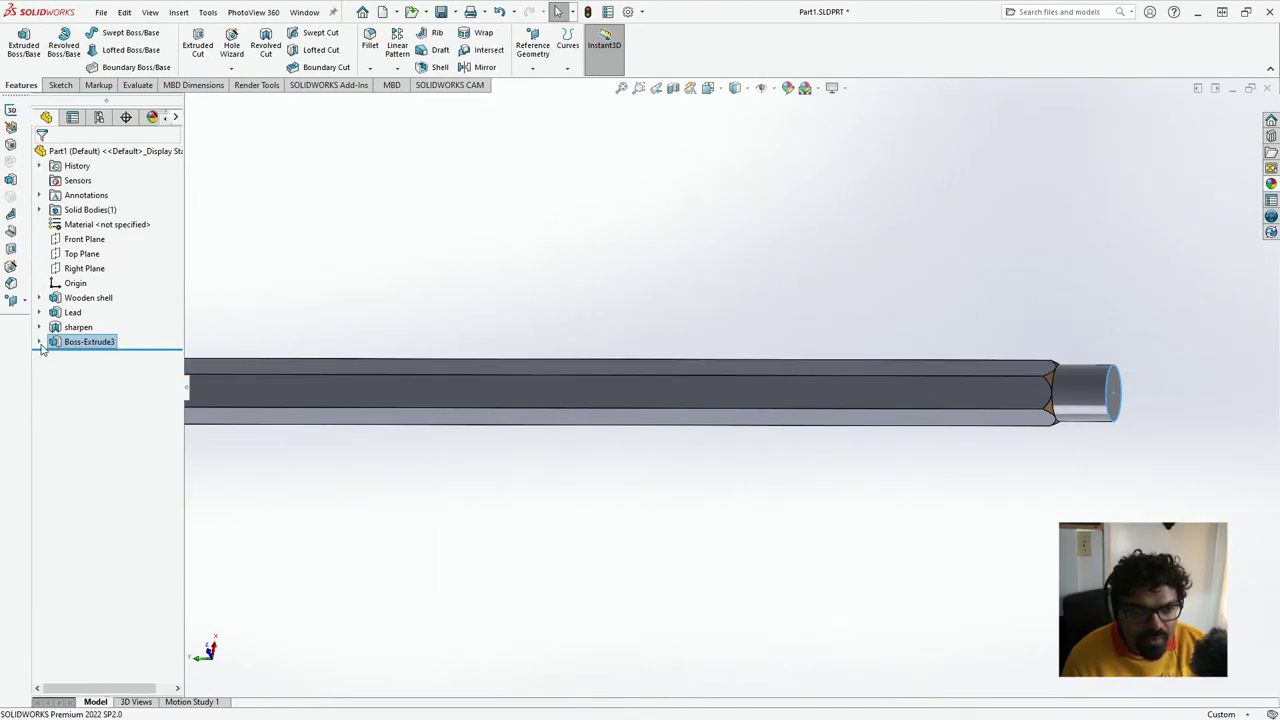
# - Change the sketch plane of the boss's circle to the flat hexagonal face at the pencil's unsharpened end
pyautogui.click(40, 342)
pyautogui.click(102, 356)
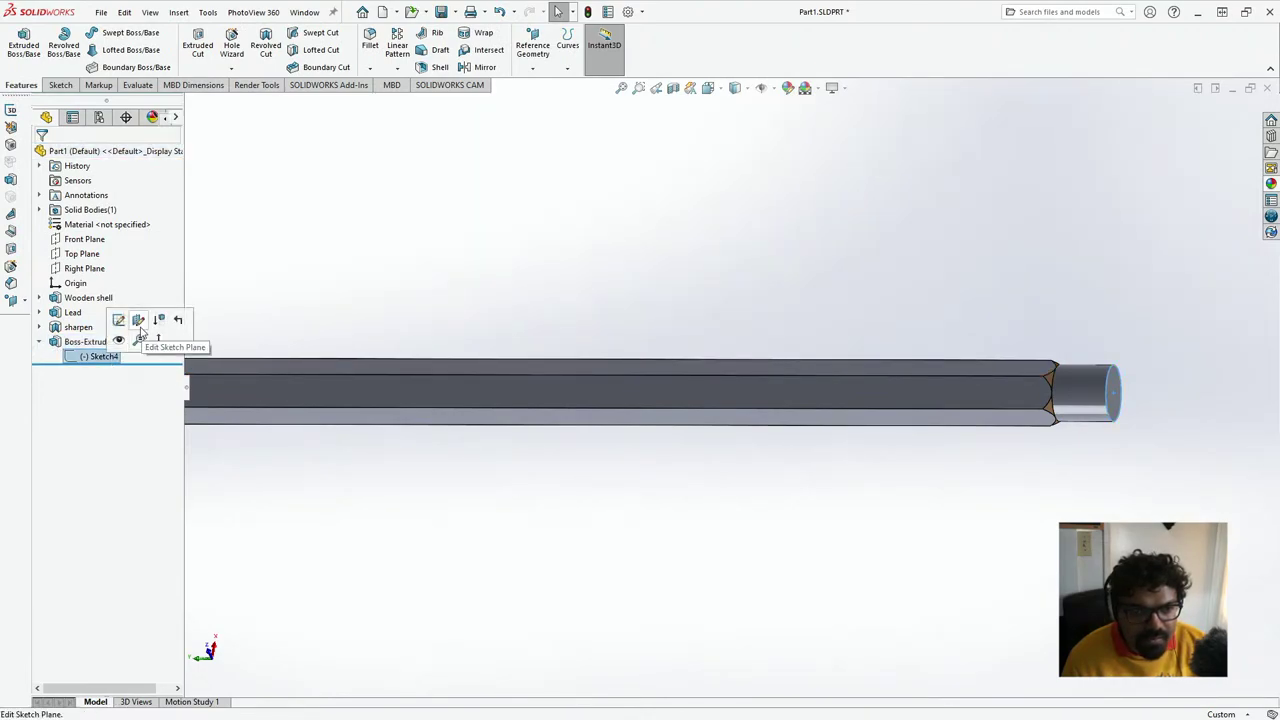
pyautogui.click(139, 324)
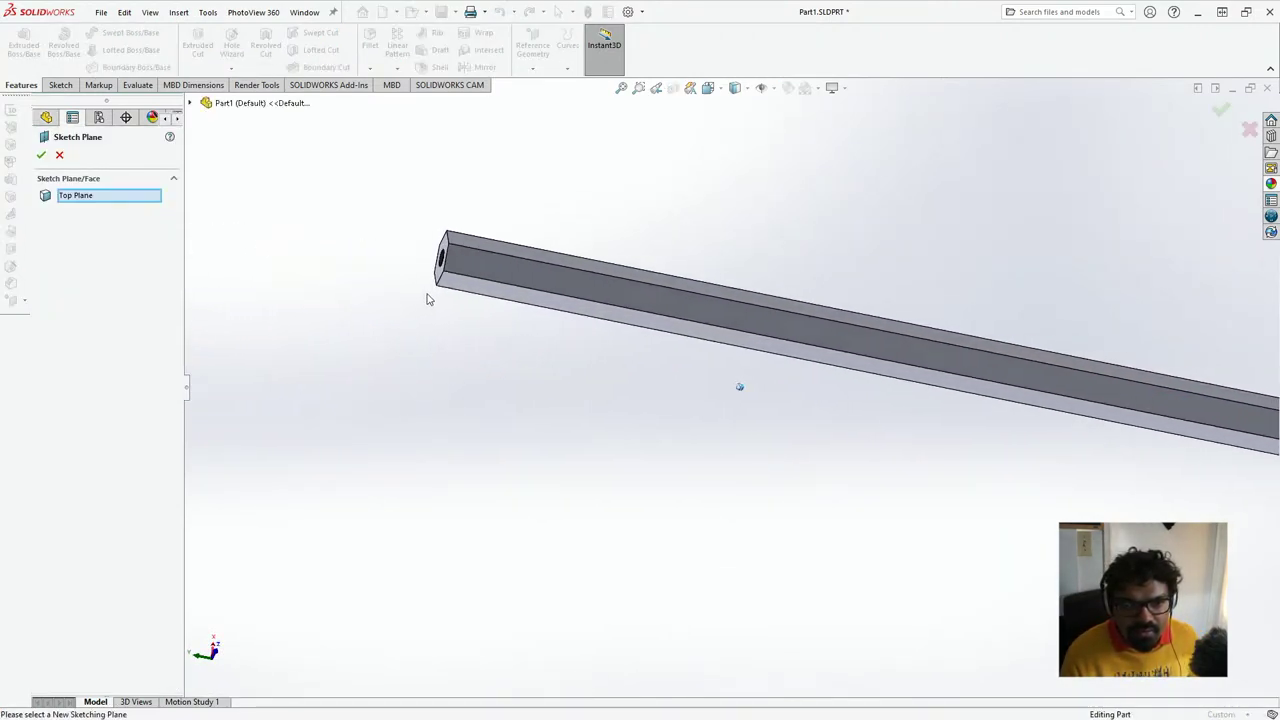
pyautogui.click(441, 268)
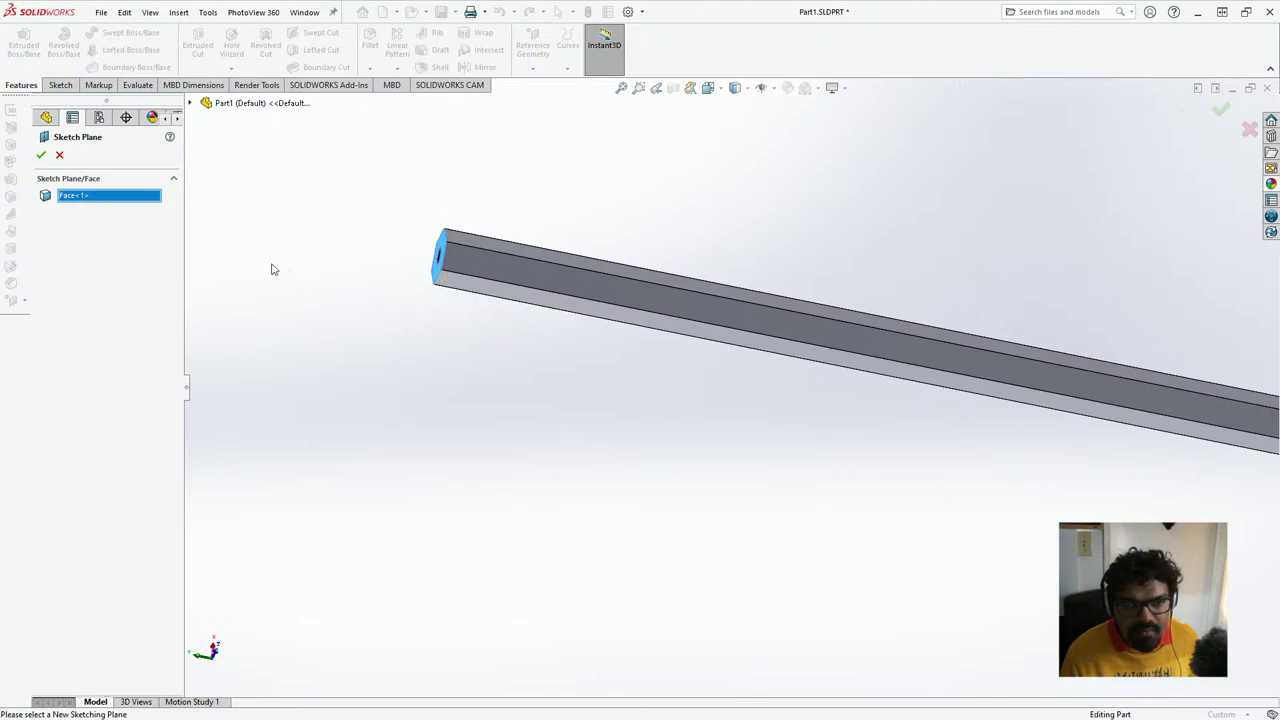
pyautogui.click(42, 156)
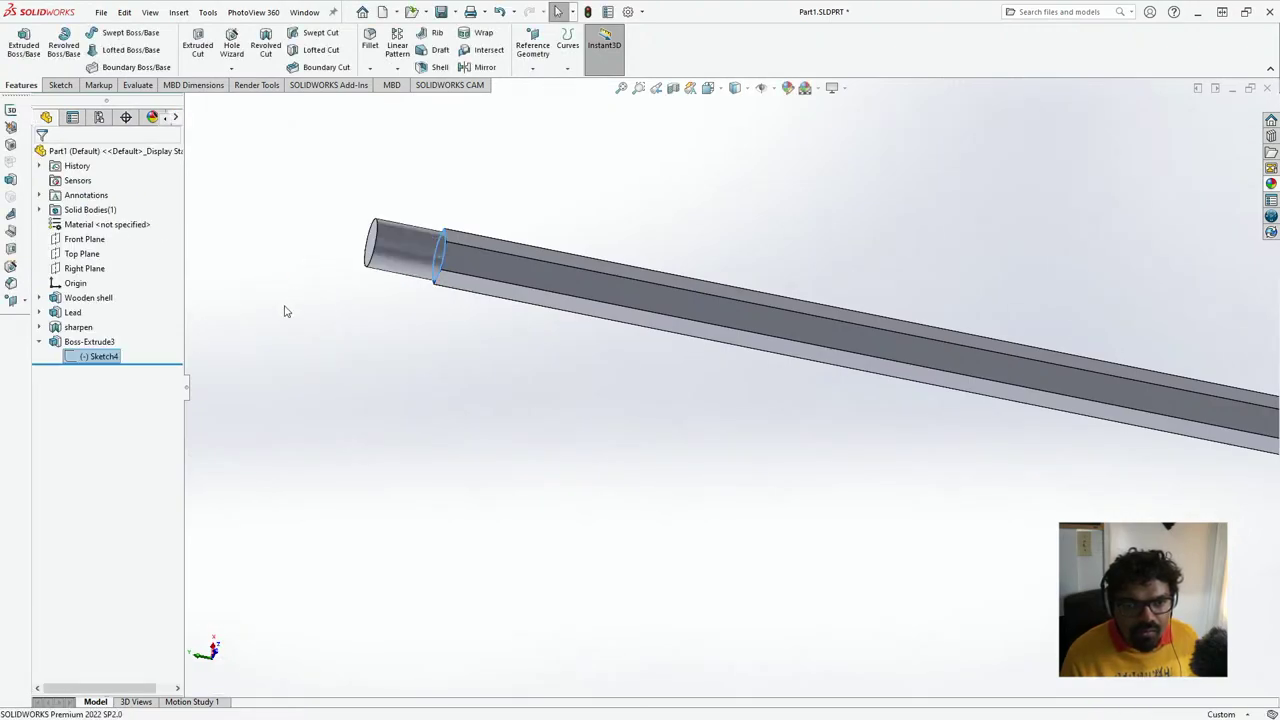
pyautogui.click(282, 189)
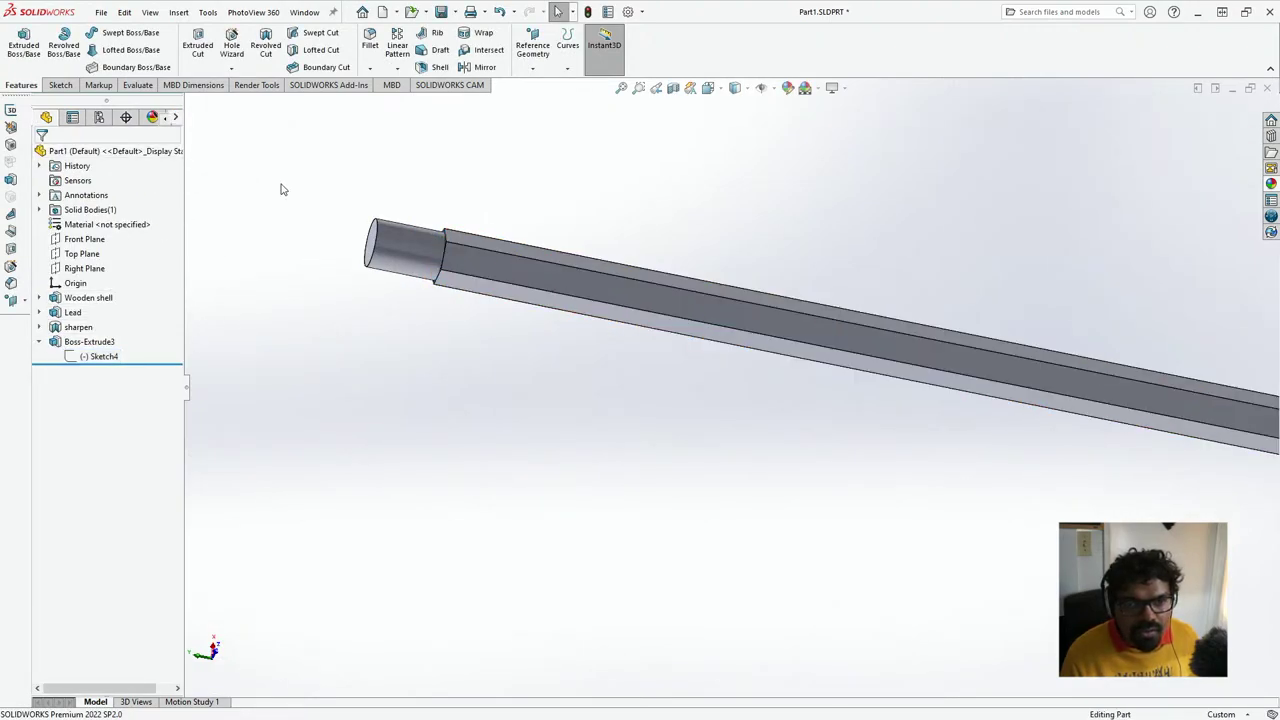
# - Apply the matte rubber appearance to the whole cylindrical boss feature at the pencil's unsharpened end
pyautogui.click(391, 263)
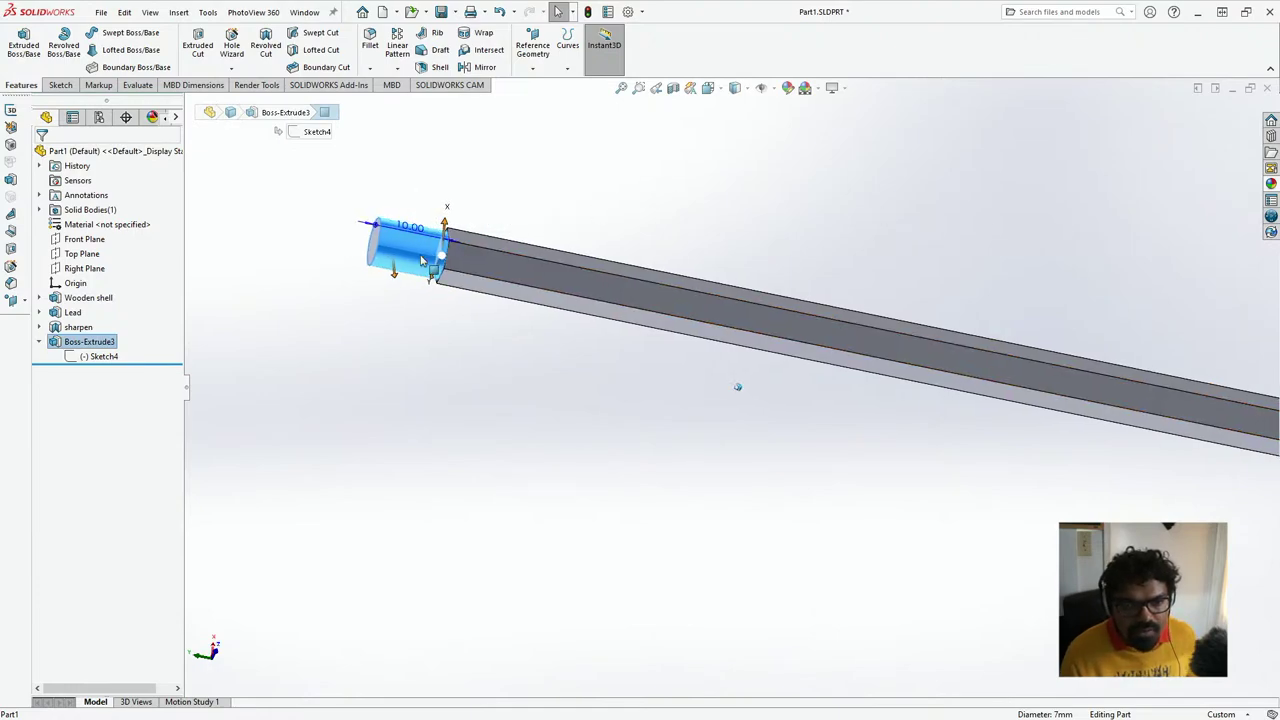
pyautogui.click(297, 342)
pyautogui.click(99, 342)
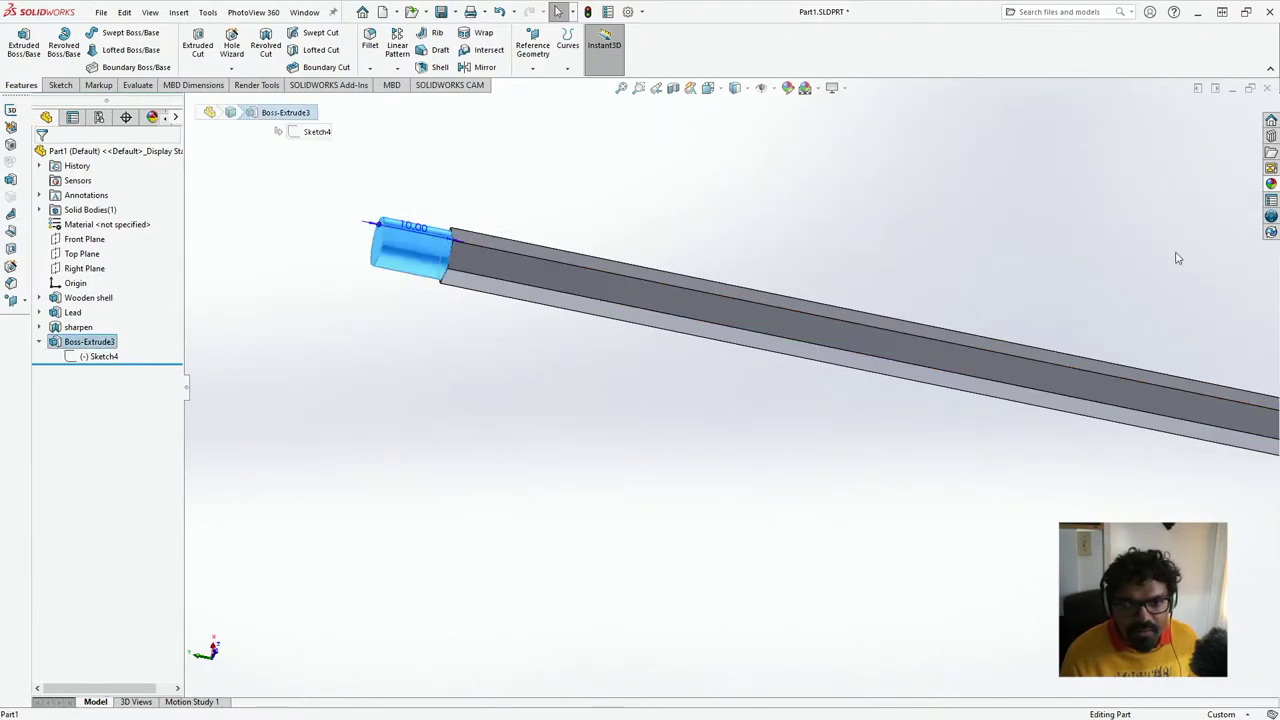
pyautogui.click(1269, 186)
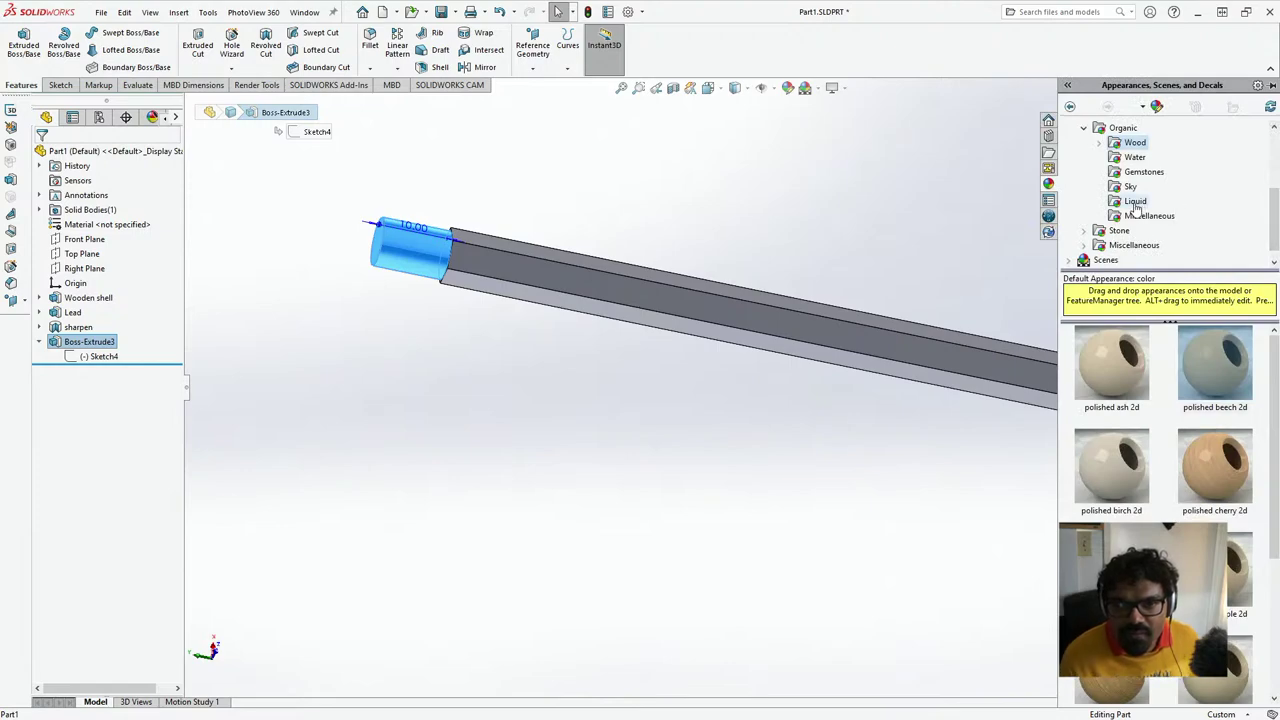
pyautogui.scroll(2, 1172, 231)
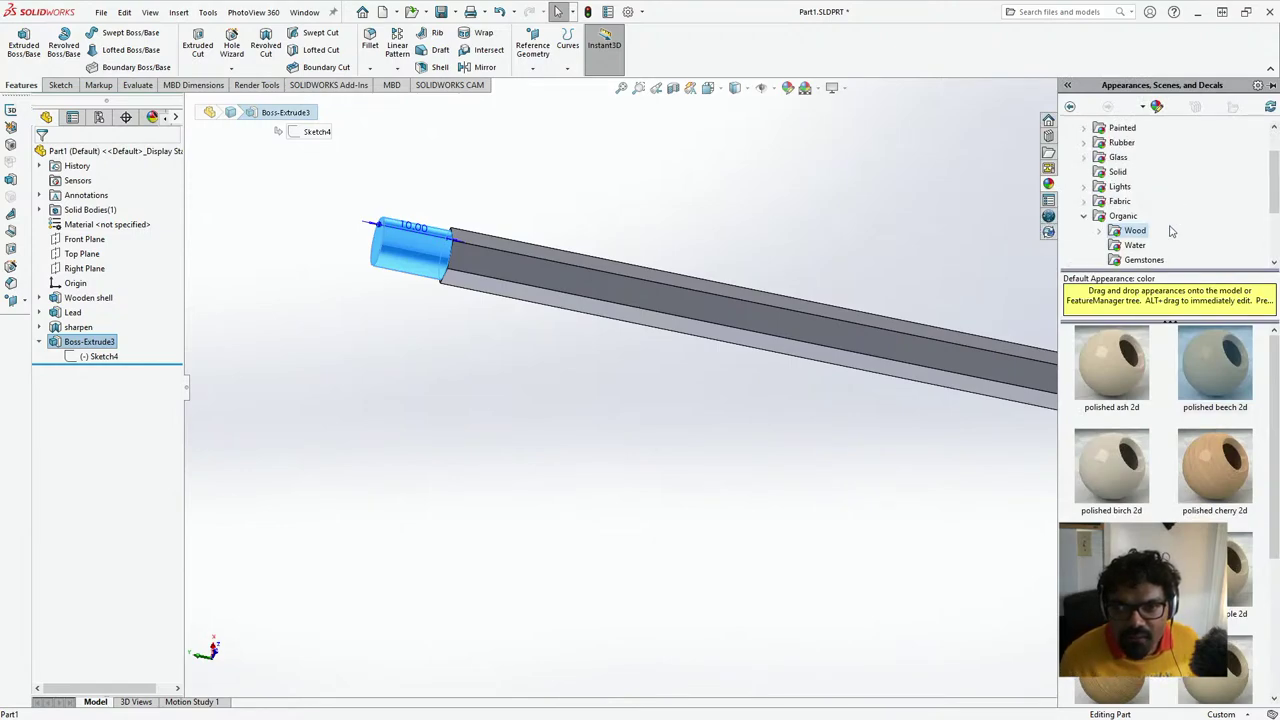
pyautogui.click(1118, 142)
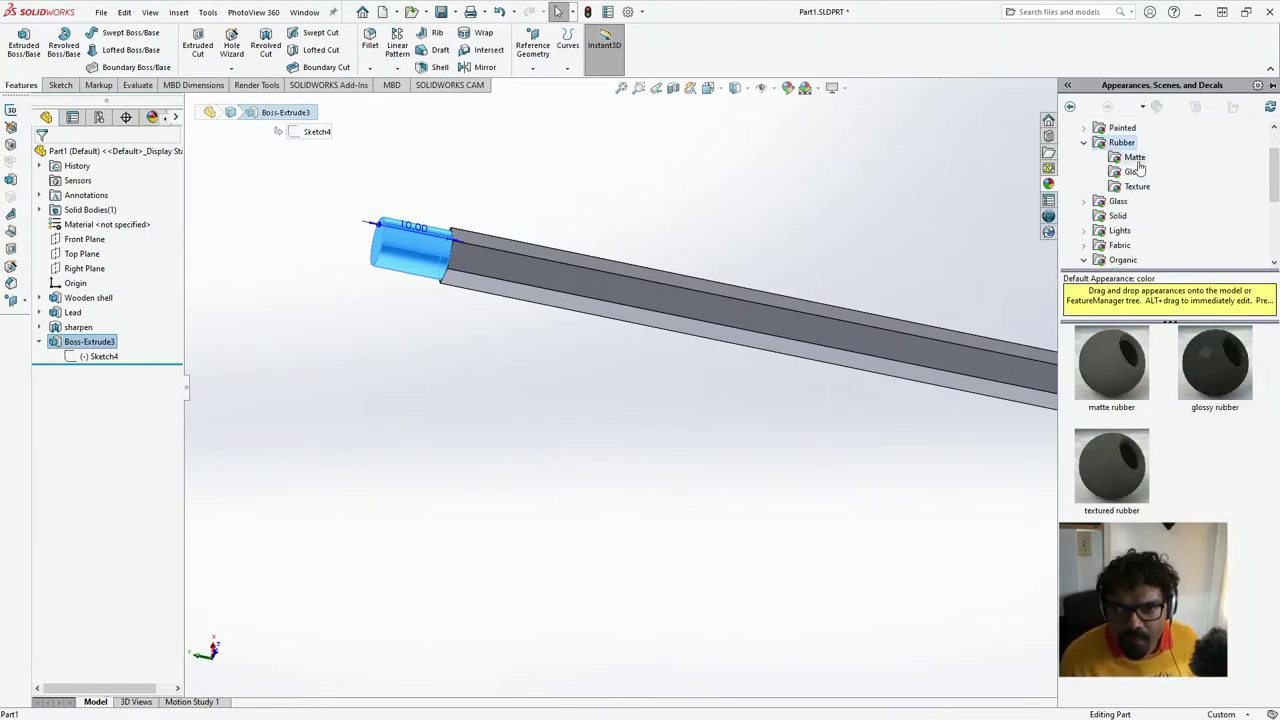
pyautogui.click(1135, 158)
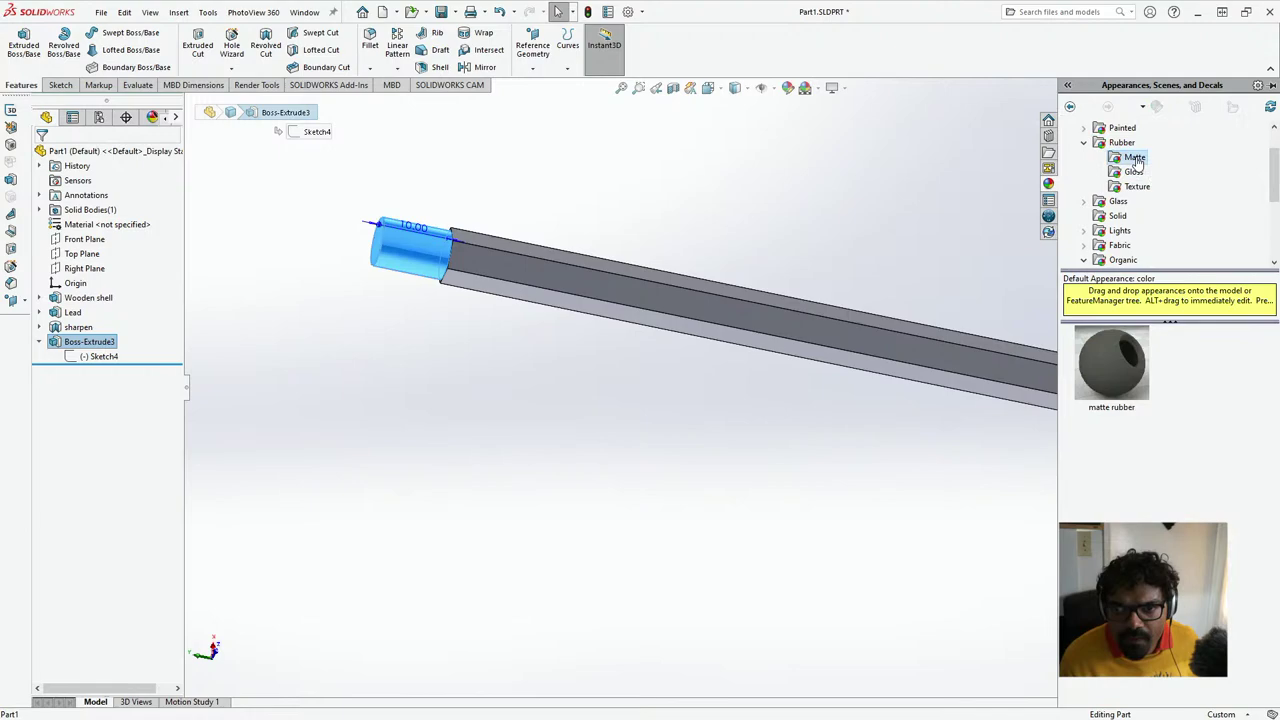
pyautogui.doubleClick(1118, 370)
# - Recolour the boss's matte rubber appearance to near white, with red and green at 255 and blue raised towards maximum
pyautogui.click(152, 118)
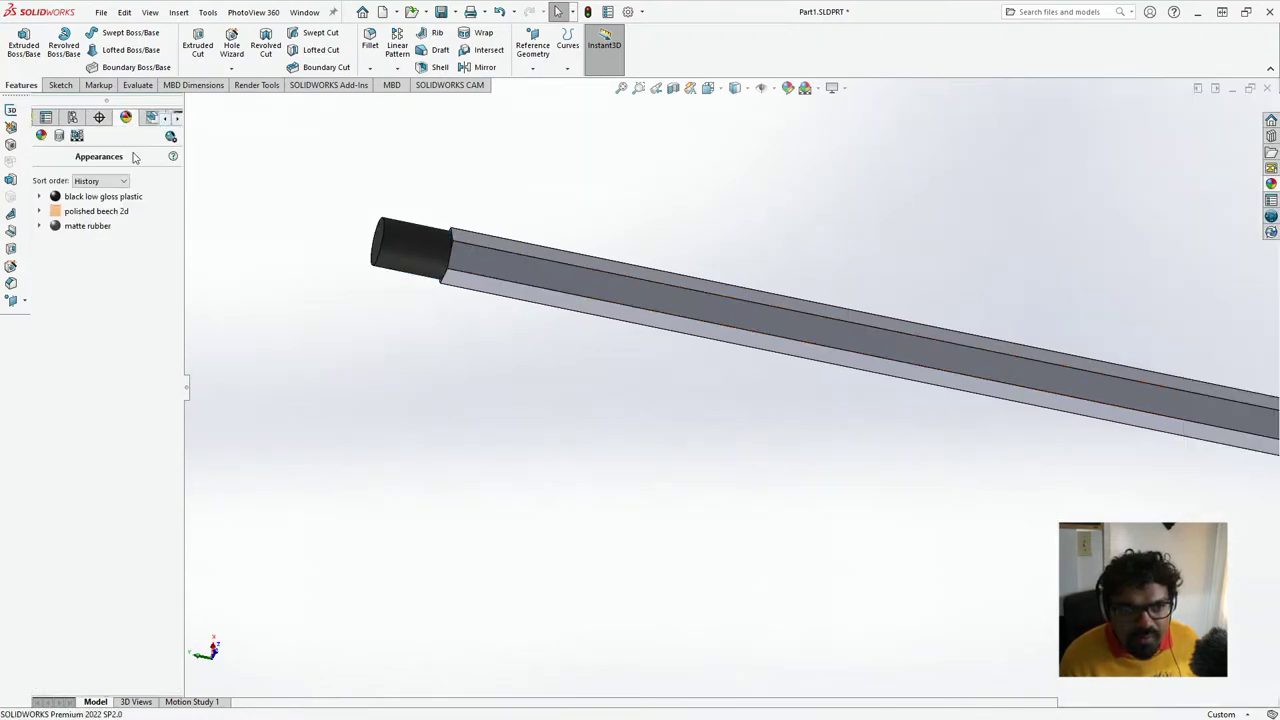
pyautogui.click(89, 228)
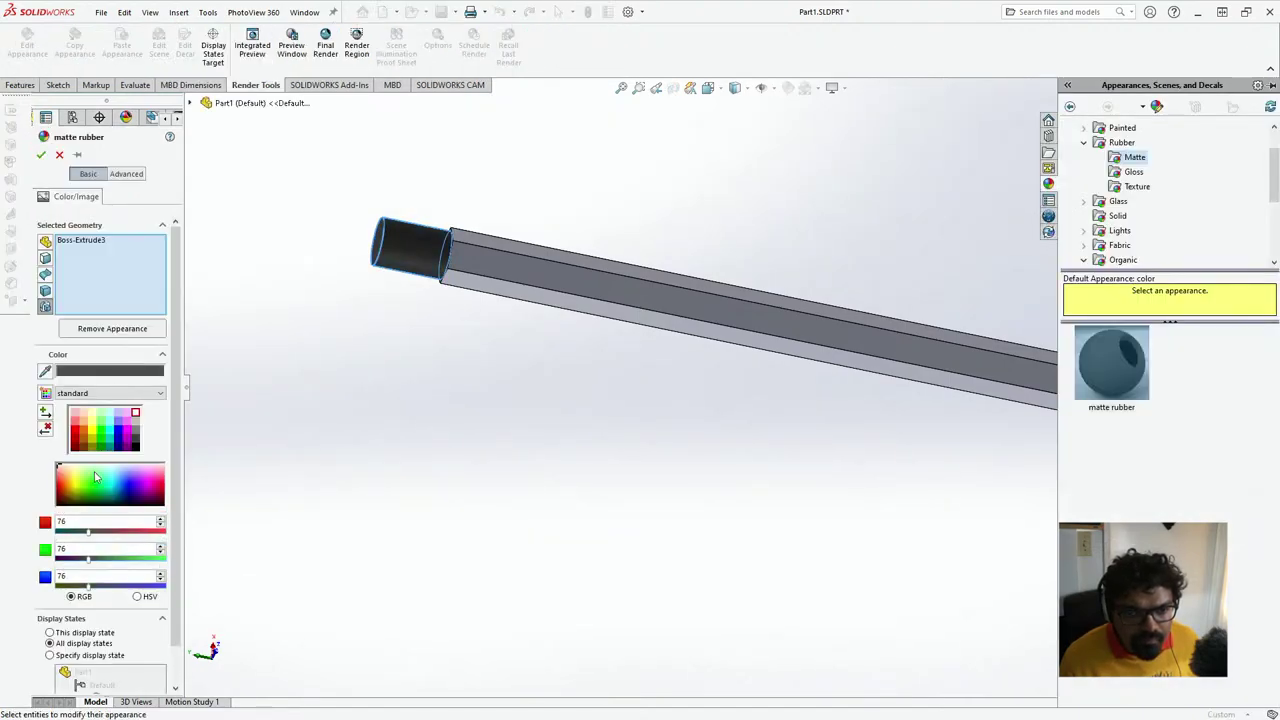
pyautogui.moveTo(88, 533); pyautogui.dragTo(200, 540)
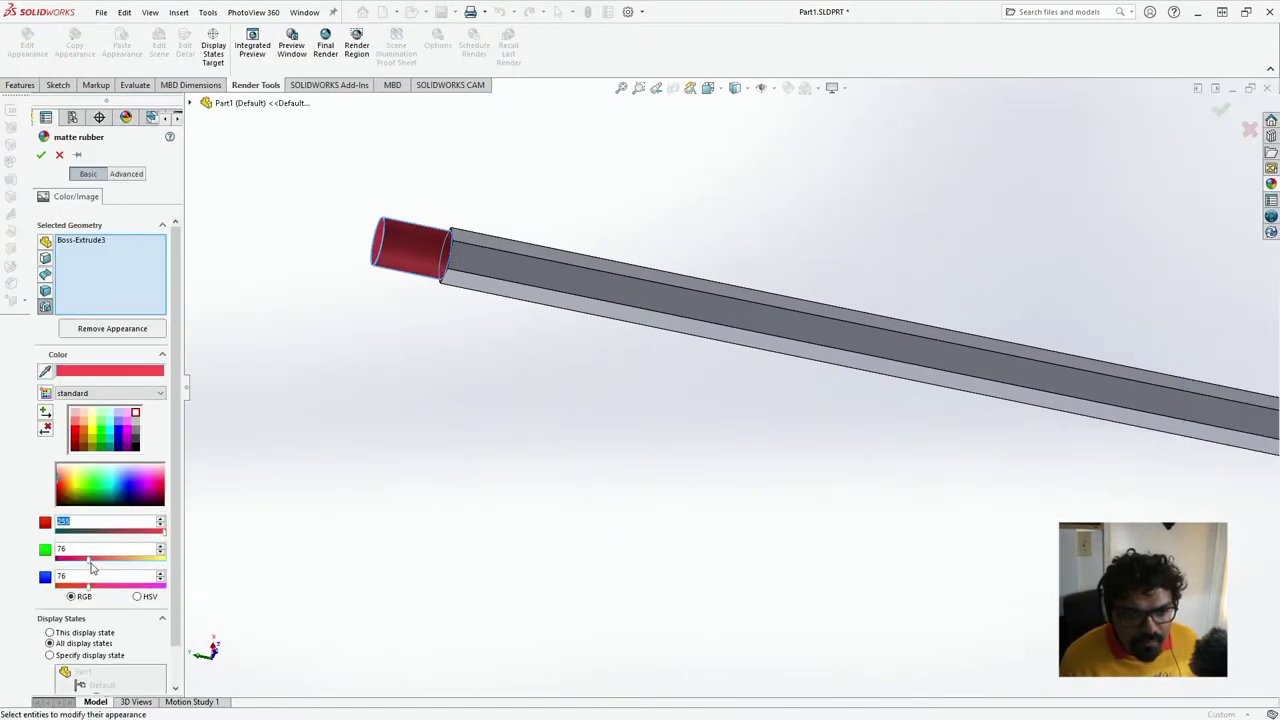
pyautogui.moveTo(90, 560); pyautogui.dragTo(190, 570)
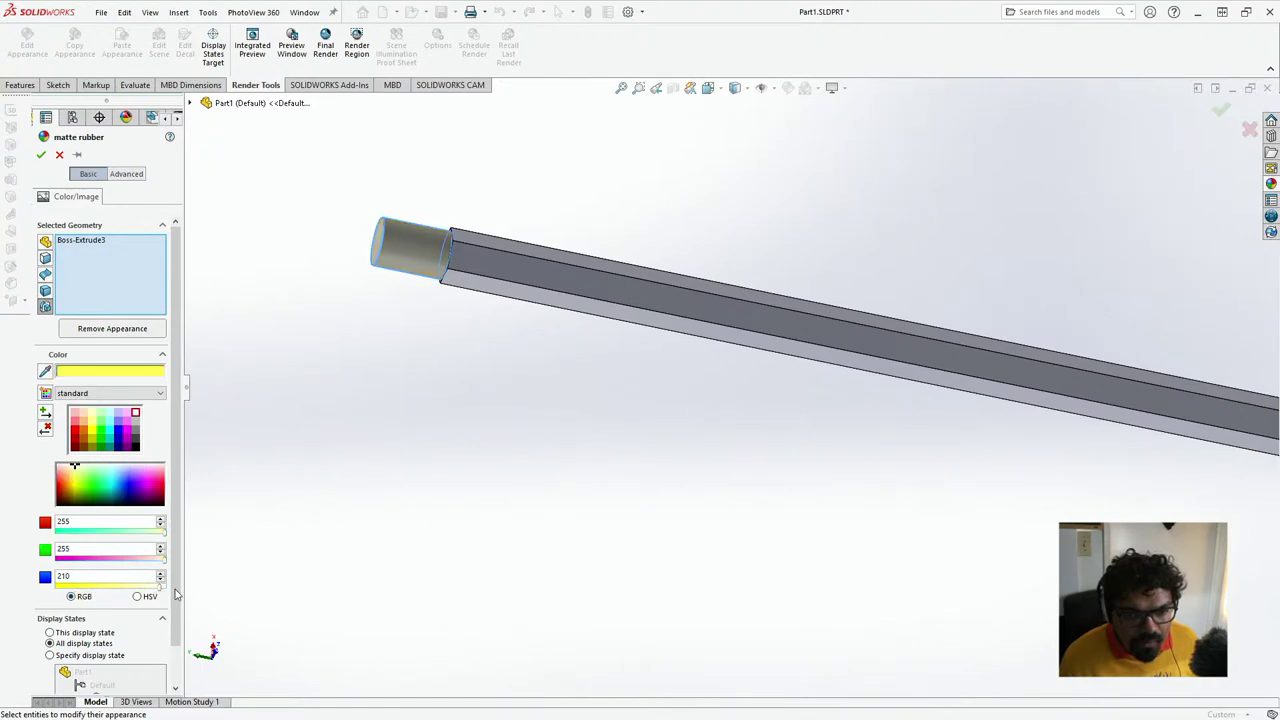
pyautogui.press('Return')
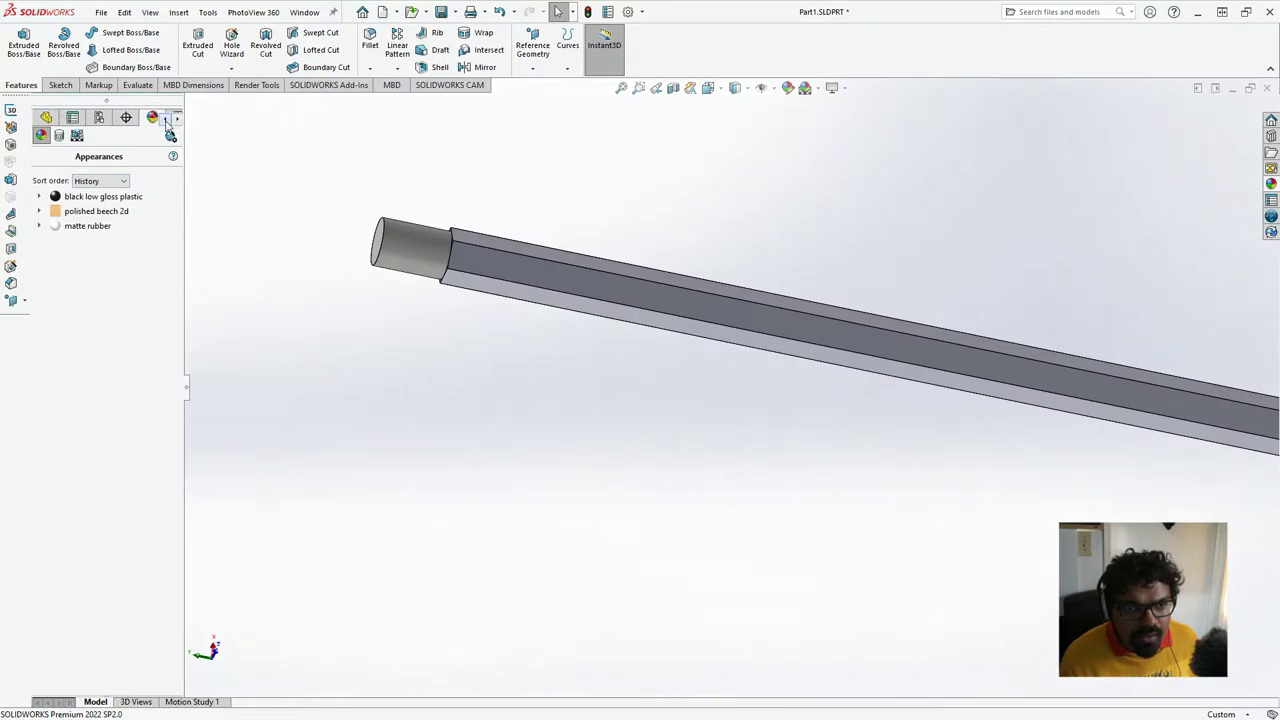
pyautogui.click(47, 117)
# - Inspect the pencil from the rubber end to the sharpened tip, including the cone and the lead point
pyautogui.moveTo(352, 338); pyautogui.dragTo(364, 349, button='middle')
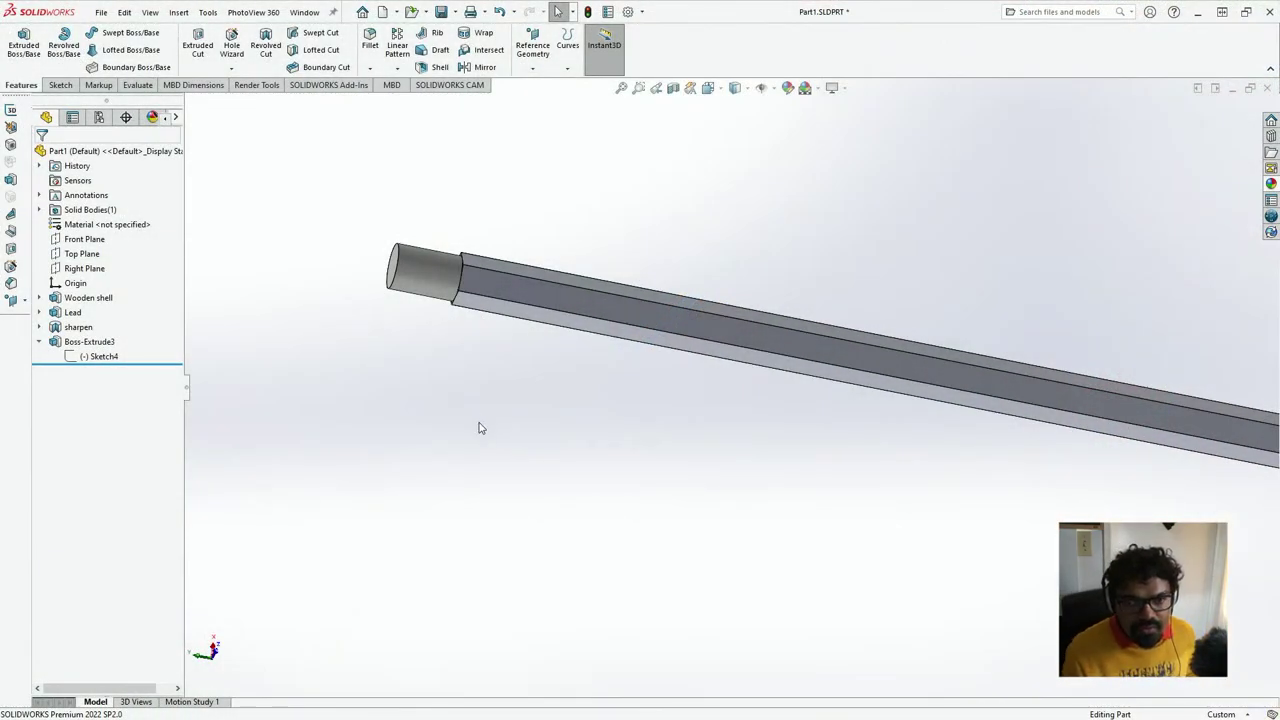
pyautogui.hotkey('ctrl', '7')
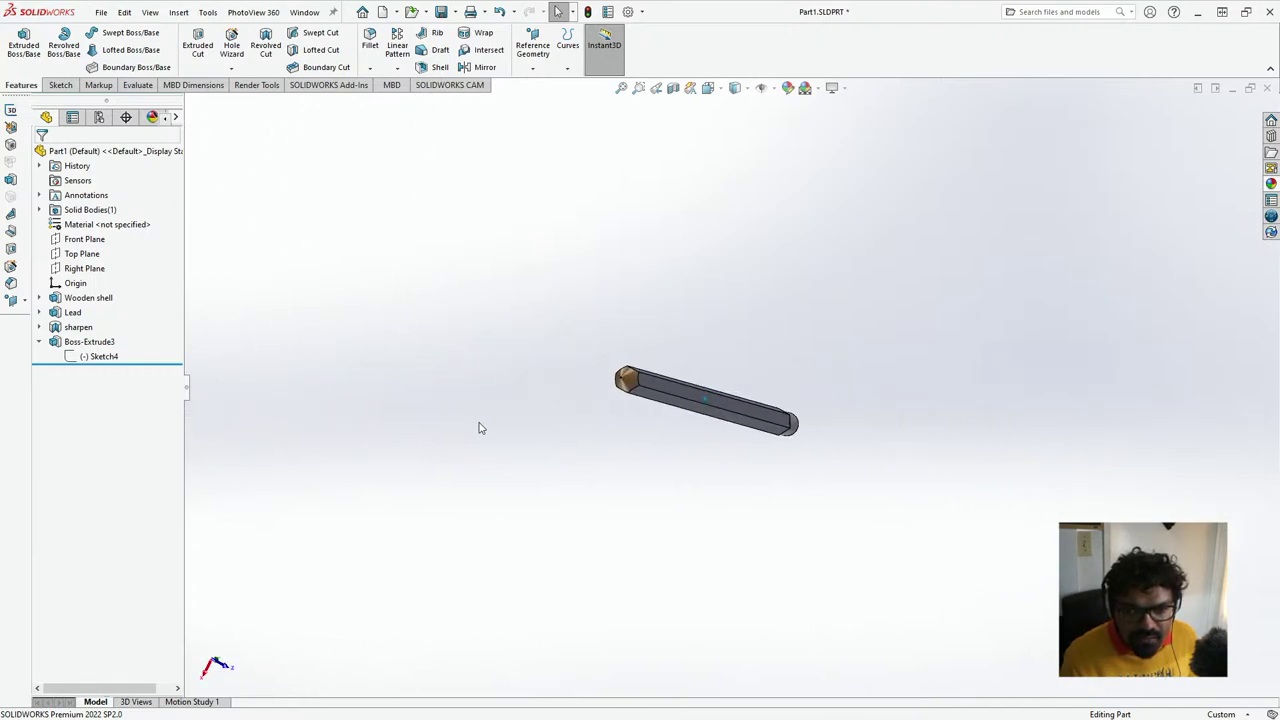
pyautogui.scroll(-5, 503, 428)
pyautogui.scroll(-1, 520, 424)
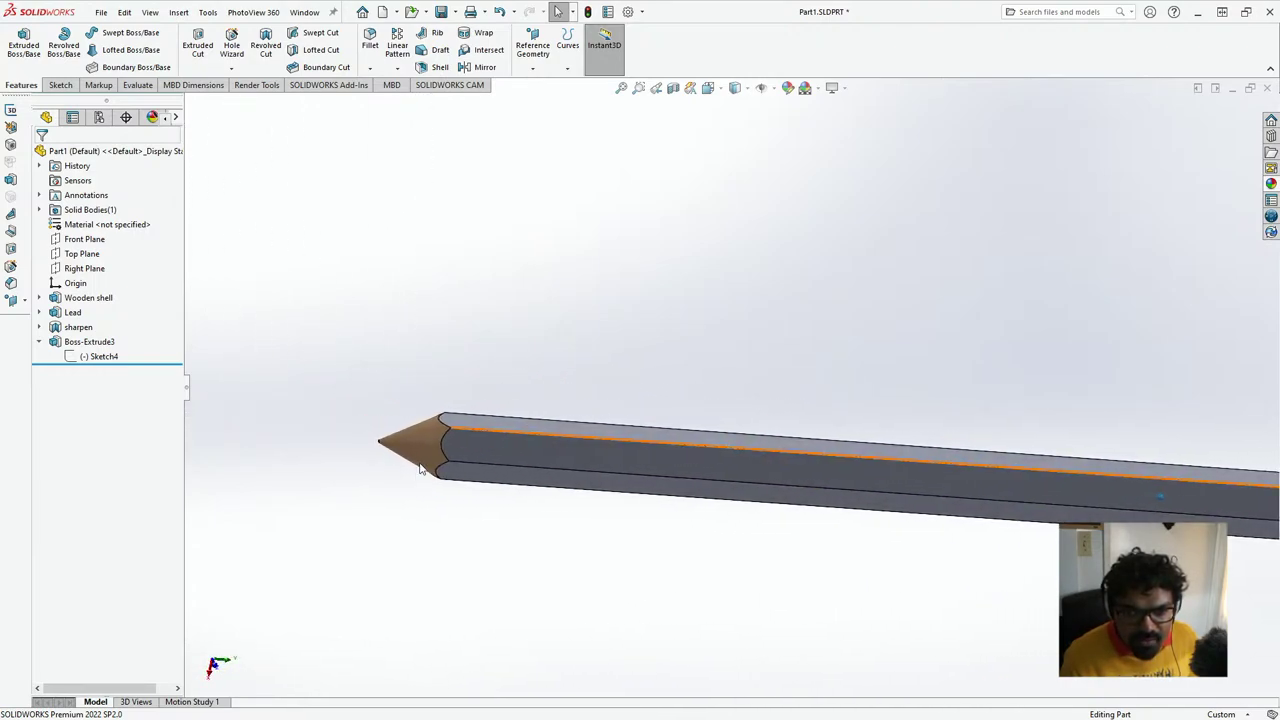
pyautogui.scroll(-2, 444, 466)
pyautogui.press('Right')
pyautogui.press('Right')
pyautogui.press('Right')
pyautogui.press('Right')
pyautogui.press('Right')
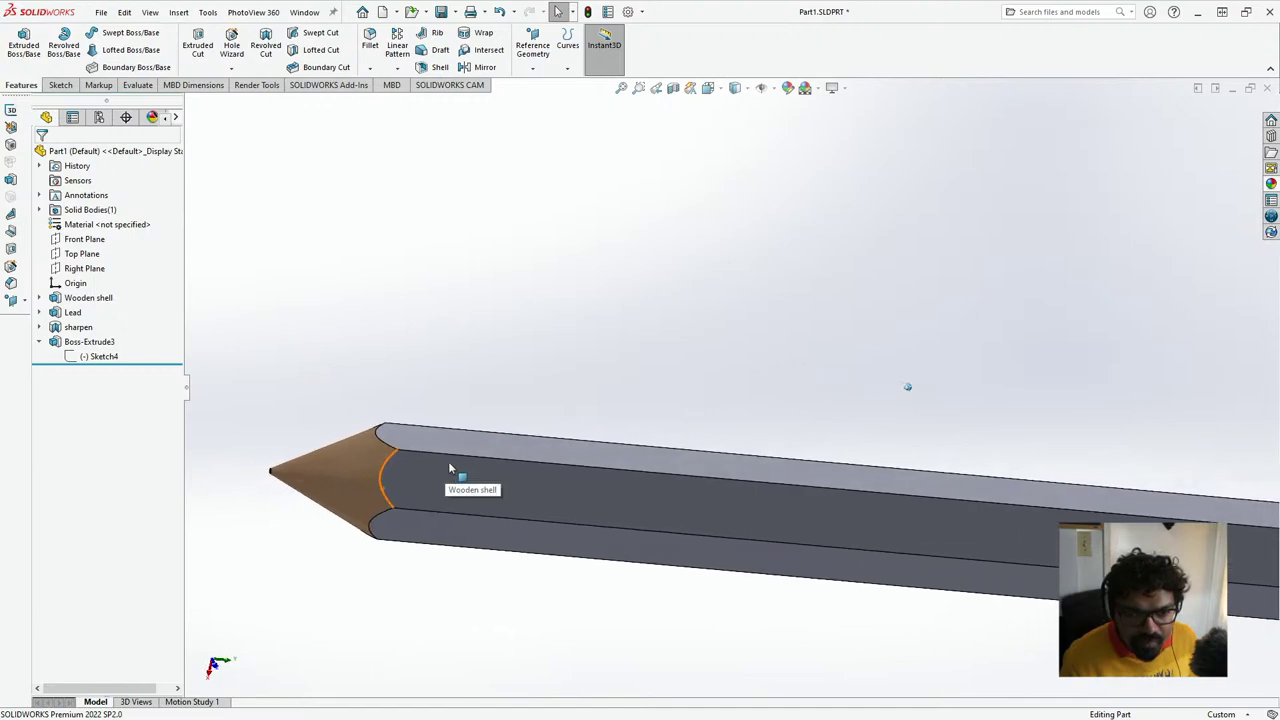
pyautogui.scroll(-2, 460, 494)
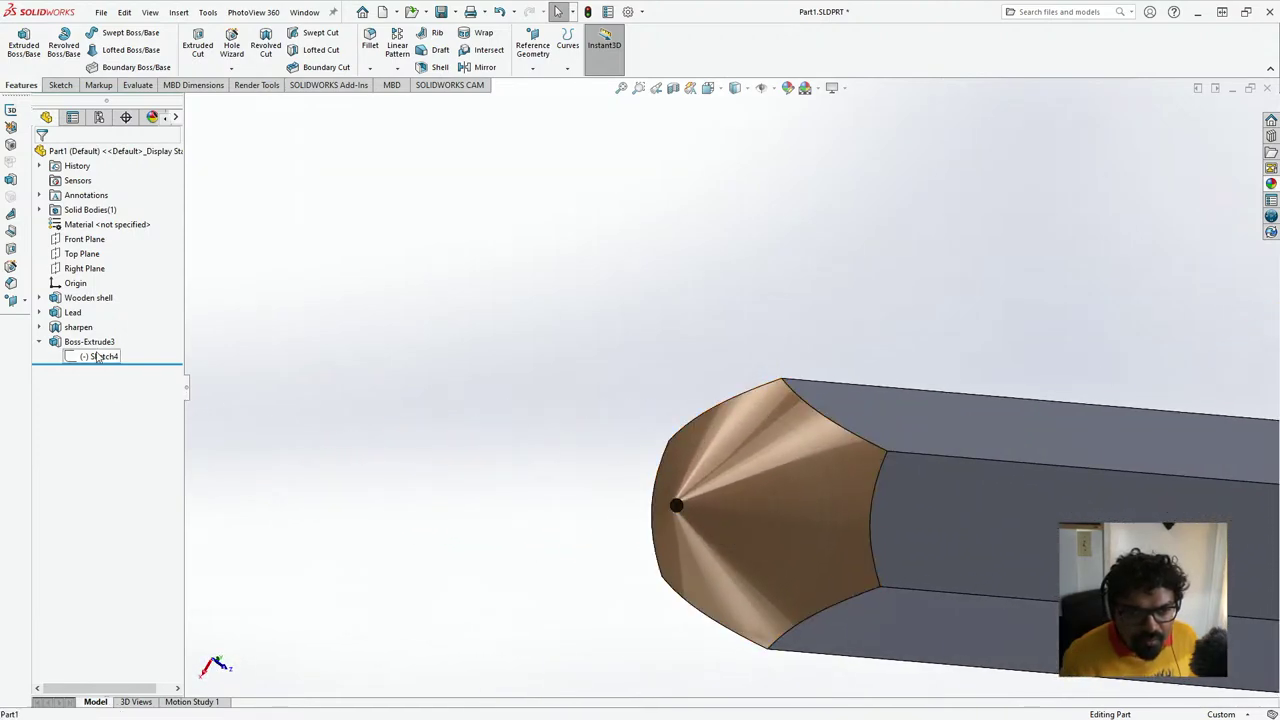
# - Rename the cylindrical end boss feature as Eraser
pyautogui.click(97, 356)
pyautogui.doubleClick(80, 344)
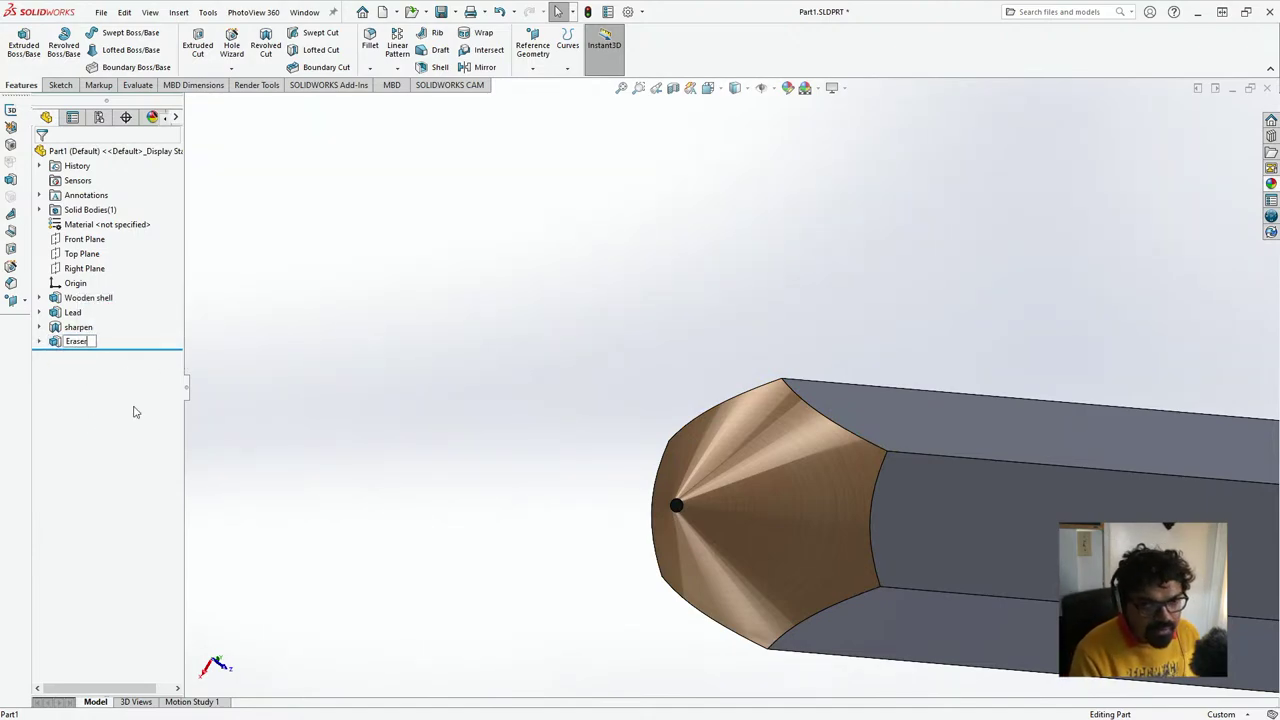
pyautogui.write('Eraser')
pyautogui.press('Return')
# - Set the height of the triangular profile in the sharpen cut's sketch to 15 mm and rebuild the part
pyautogui.click(74, 328)
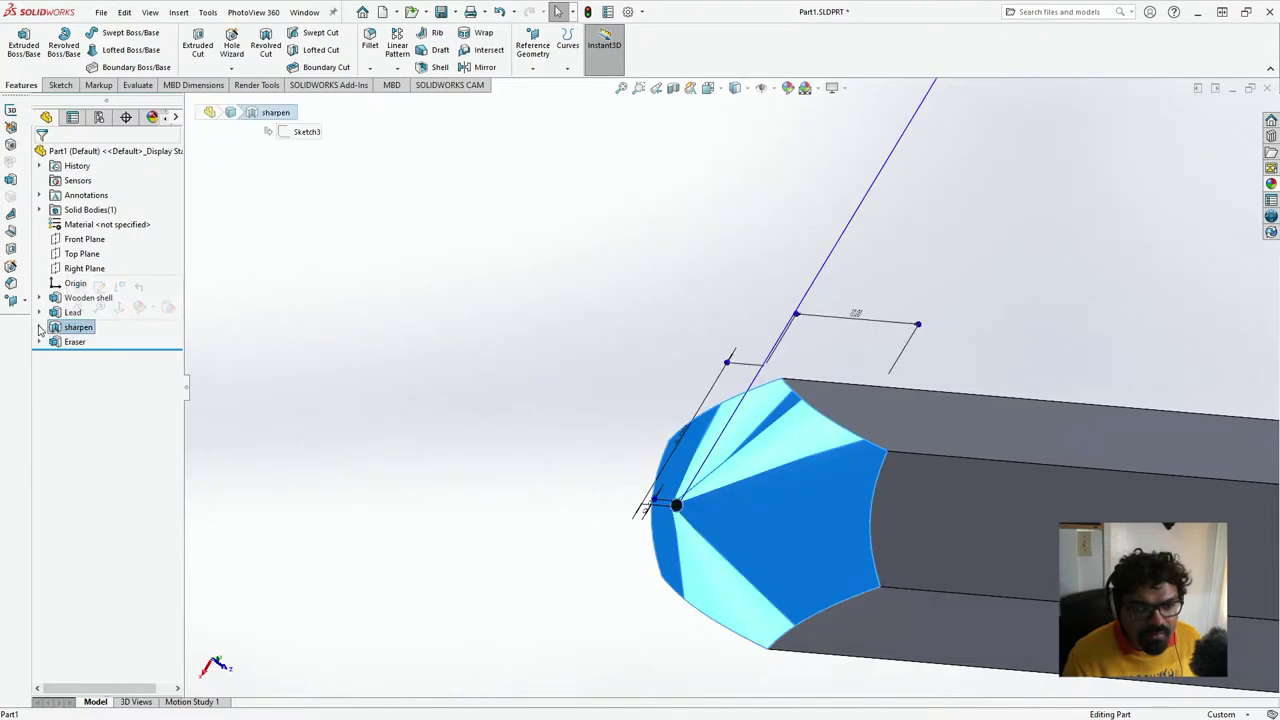
pyautogui.click(85, 344)
pyautogui.click(96, 302)
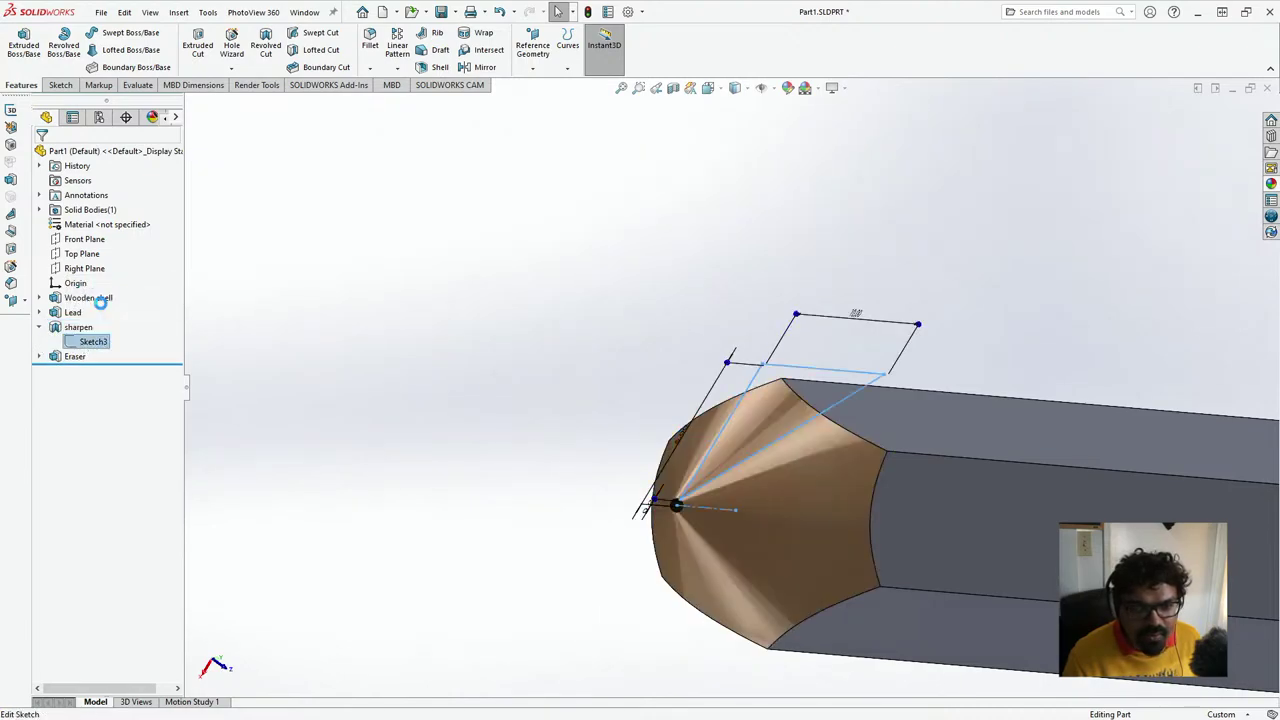
pyautogui.scroll(-8, 755, 668)
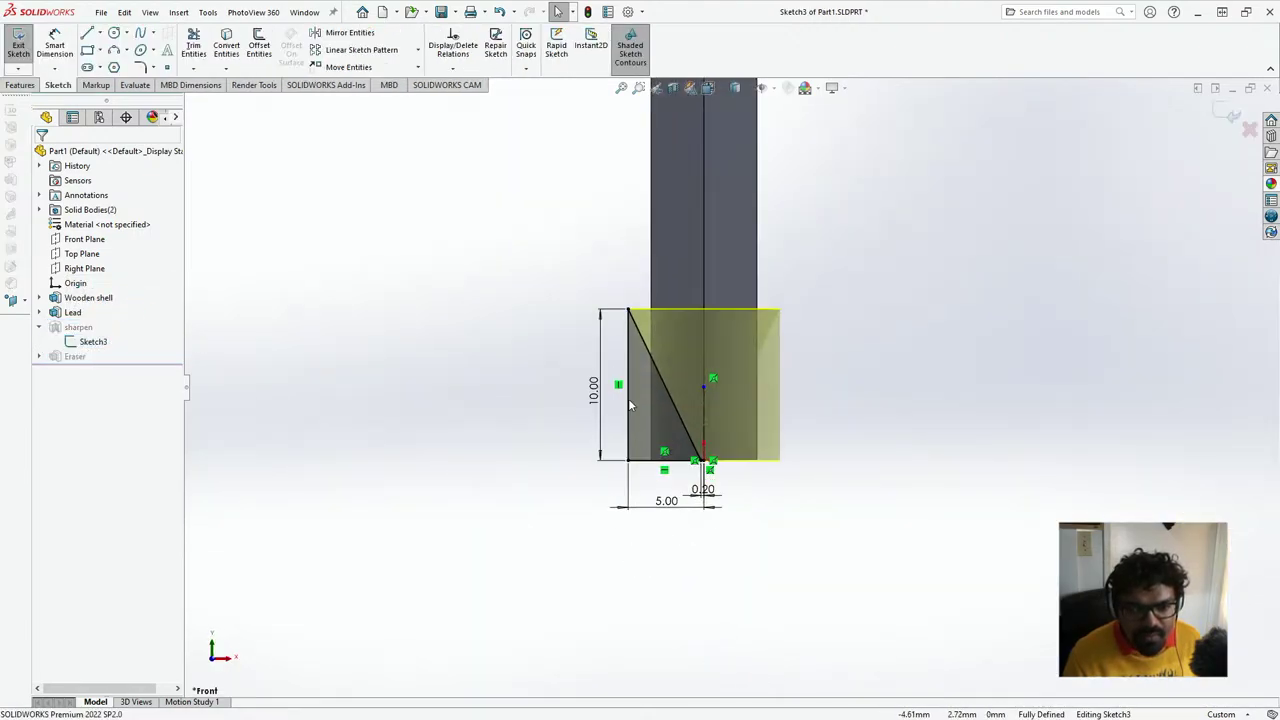
pyautogui.doubleClick(597, 388)
pyautogui.write('15')
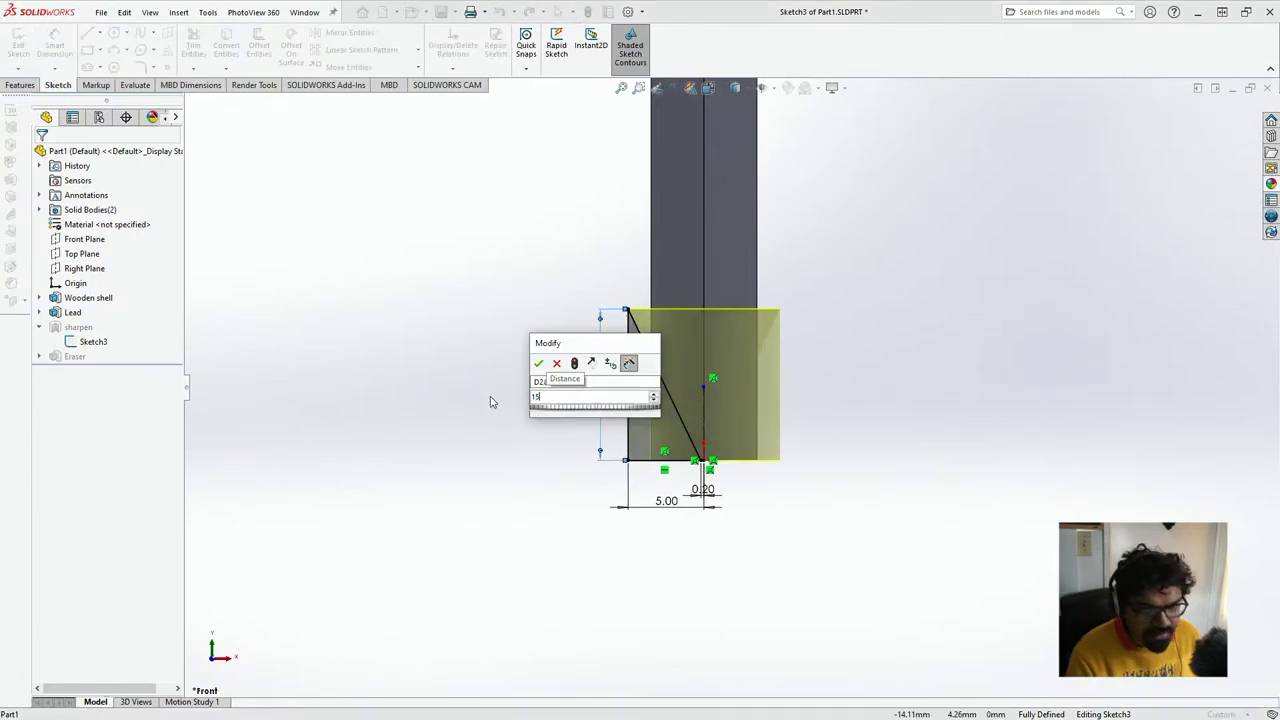
pyautogui.press('Return')
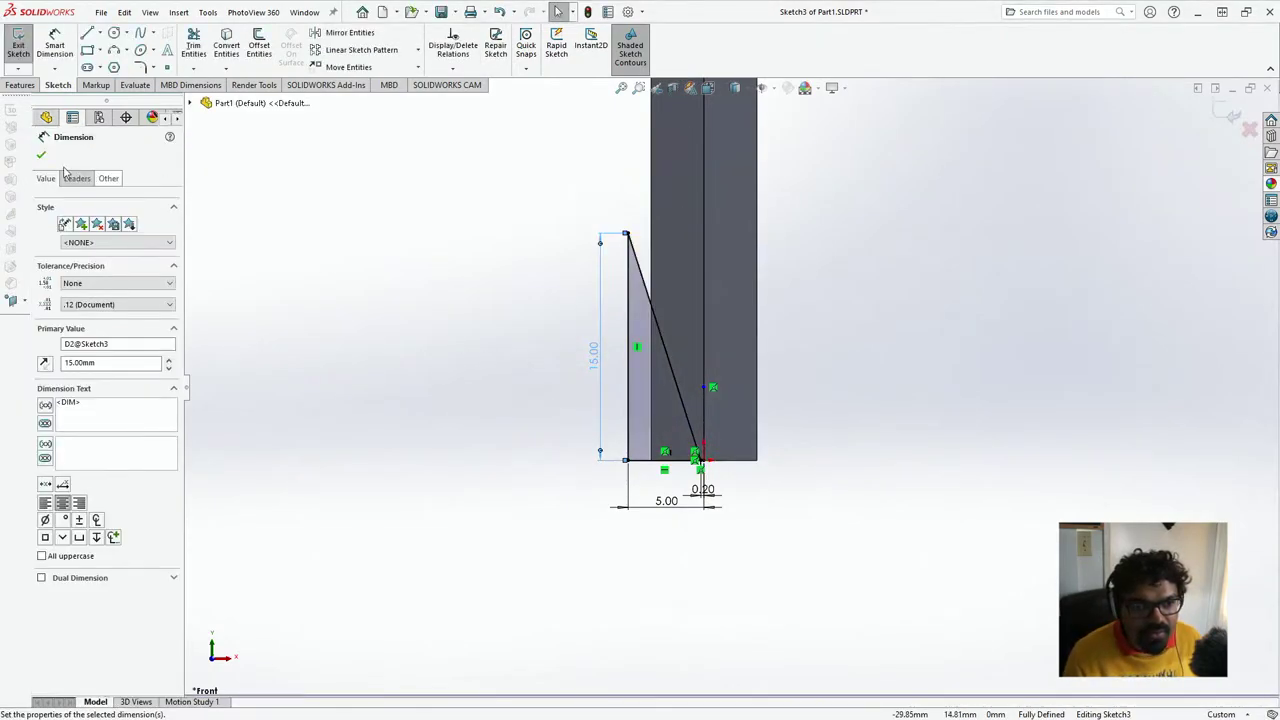
pyautogui.click(41, 156)
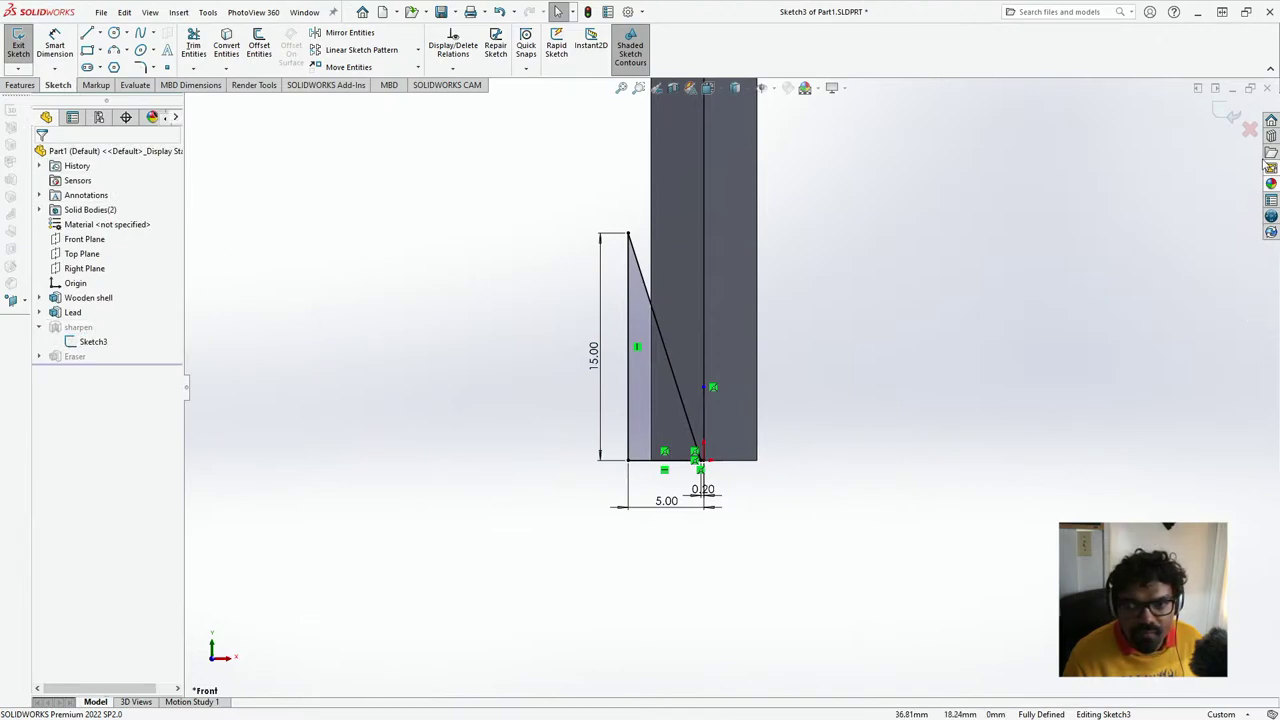
pyautogui.click(1227, 113)
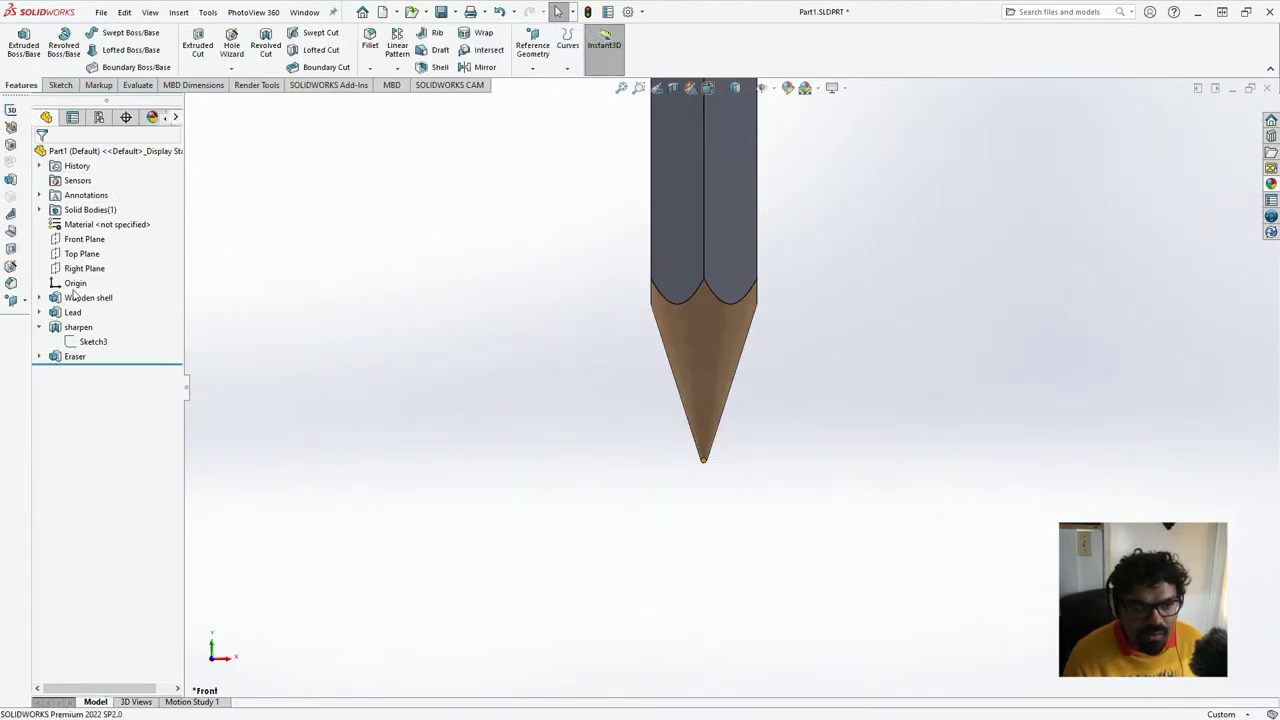
# - Open the lead's circle sketch, examine it along the wooden shell, and exit to view both ends of the pencil
pyautogui.click(62, 314)
pyautogui.click(39, 312)
pyautogui.click(78, 315)
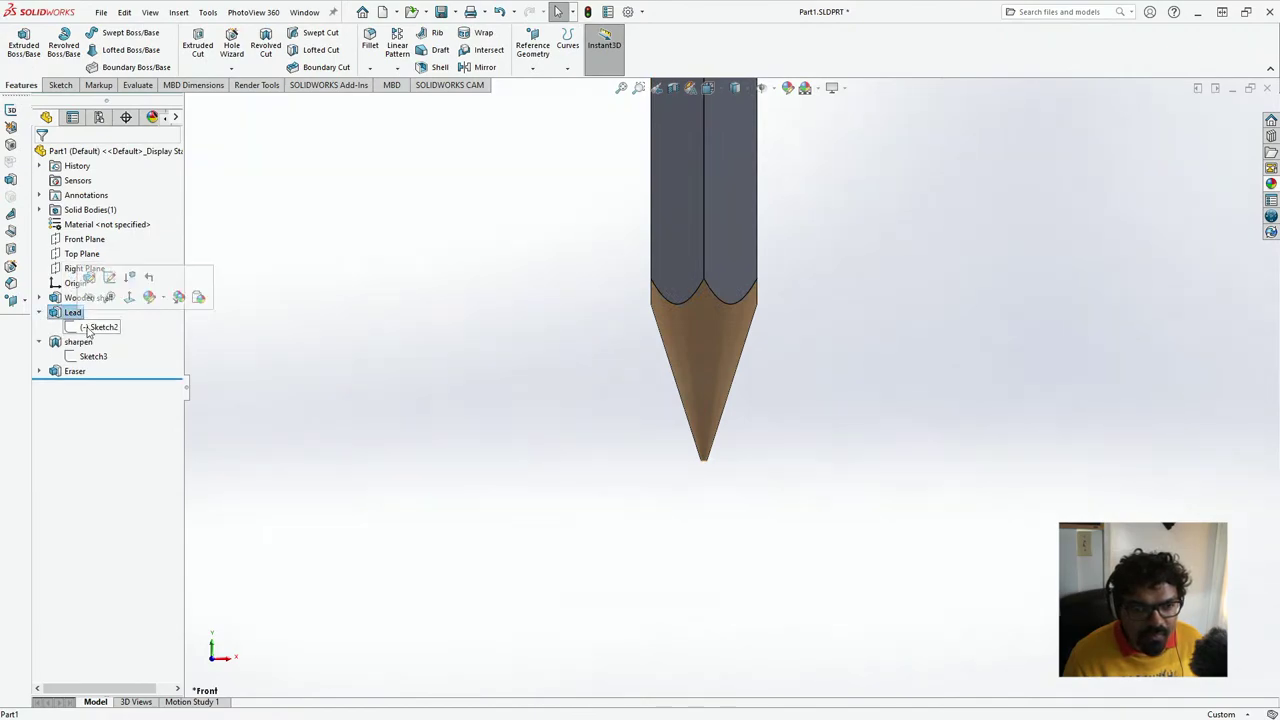
pyautogui.click(87, 328)
pyautogui.click(100, 288)
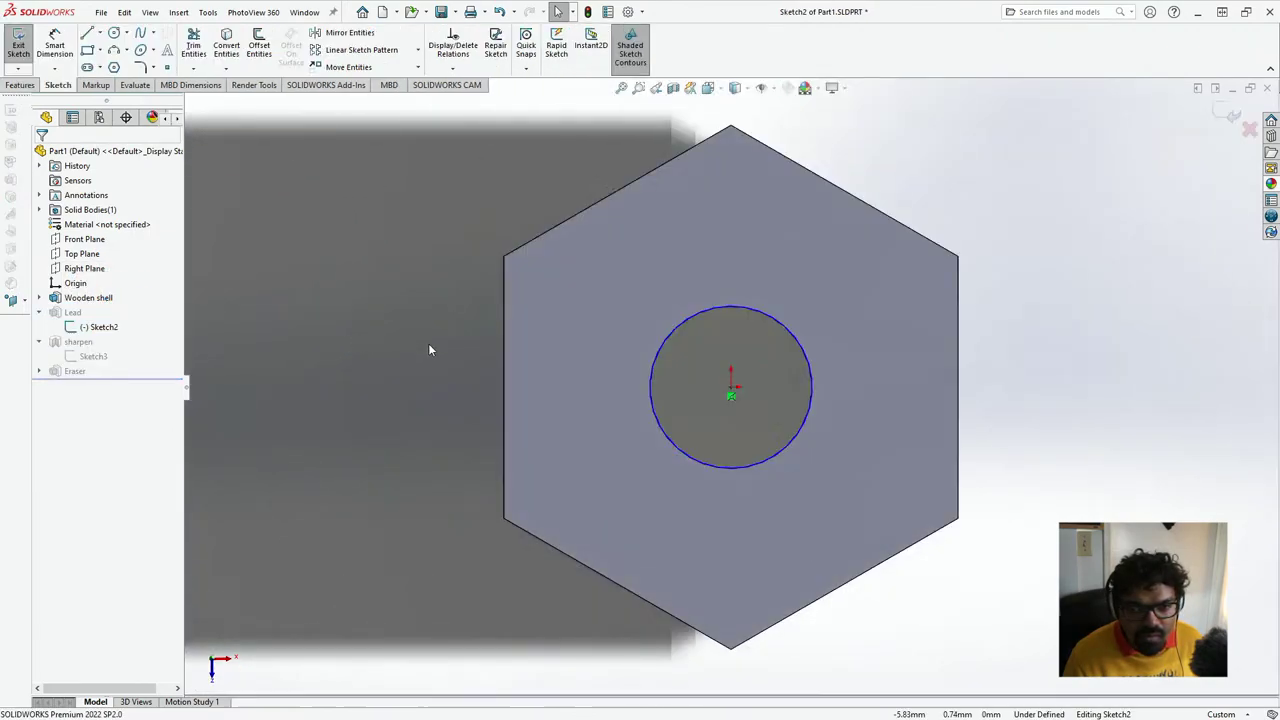
pyautogui.hotkey('ctrl', 'shift', 'z')
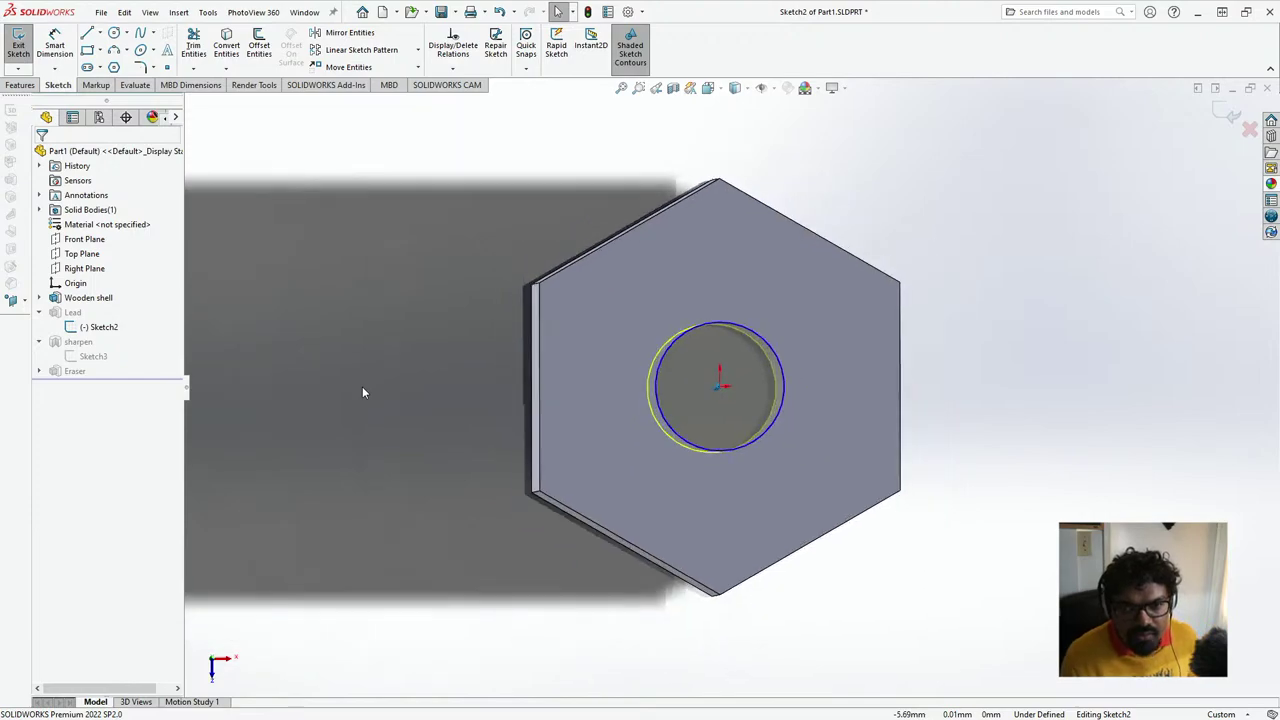
pyautogui.hotkey('ctrl', 'shift', 'z')
pyautogui.hotkey('ctrl', 'shift', 'z')
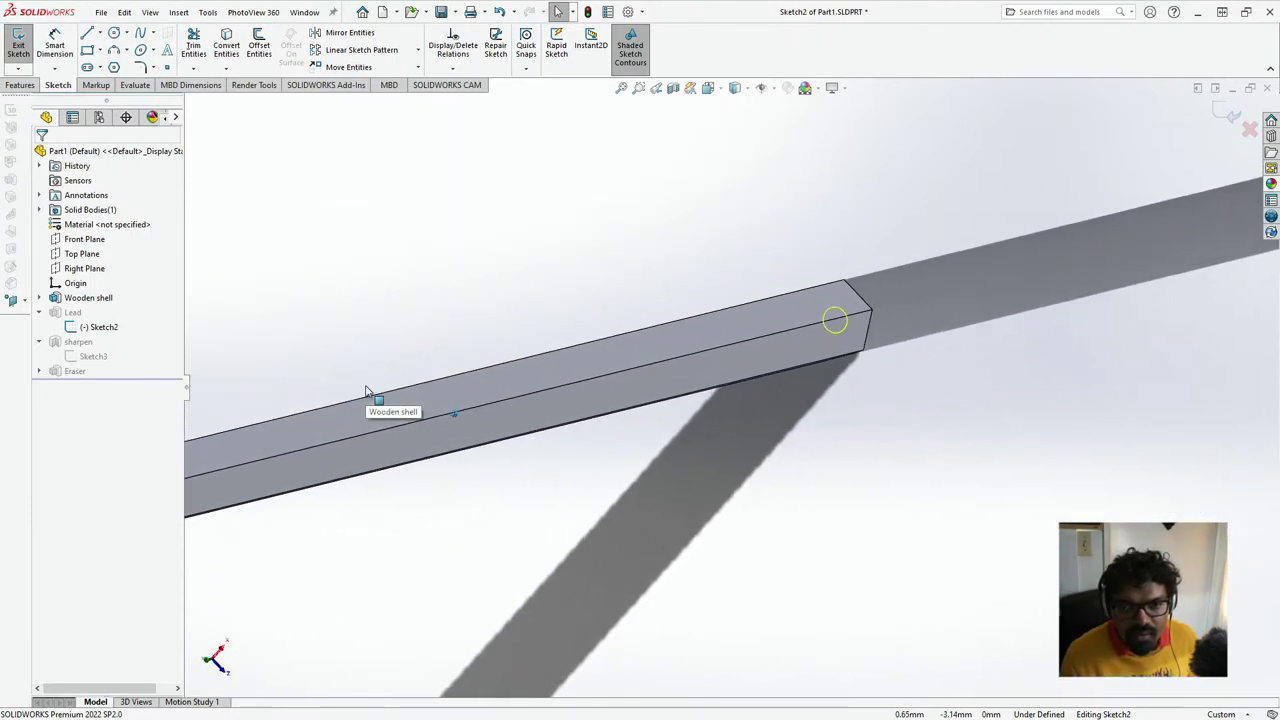
pyautogui.hotkey('ctrl', 'shift', 'z')
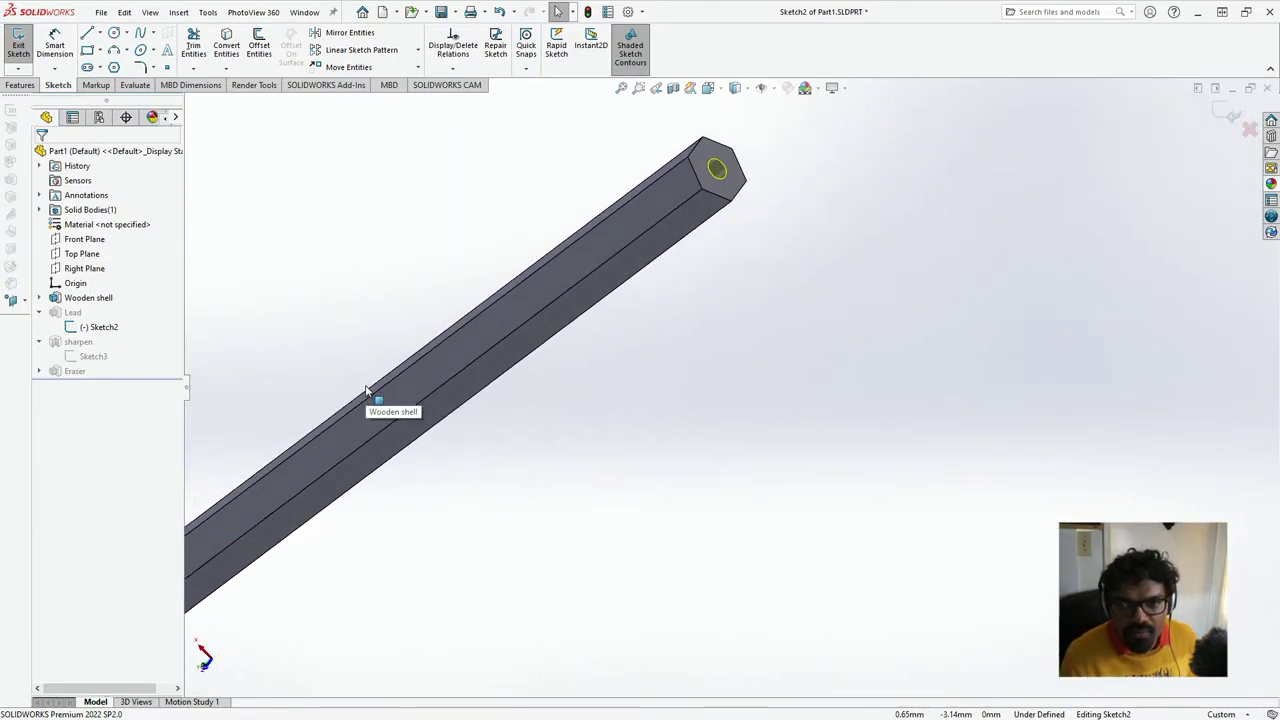
pyautogui.hotkey('ctrl', 'shift', 'z')
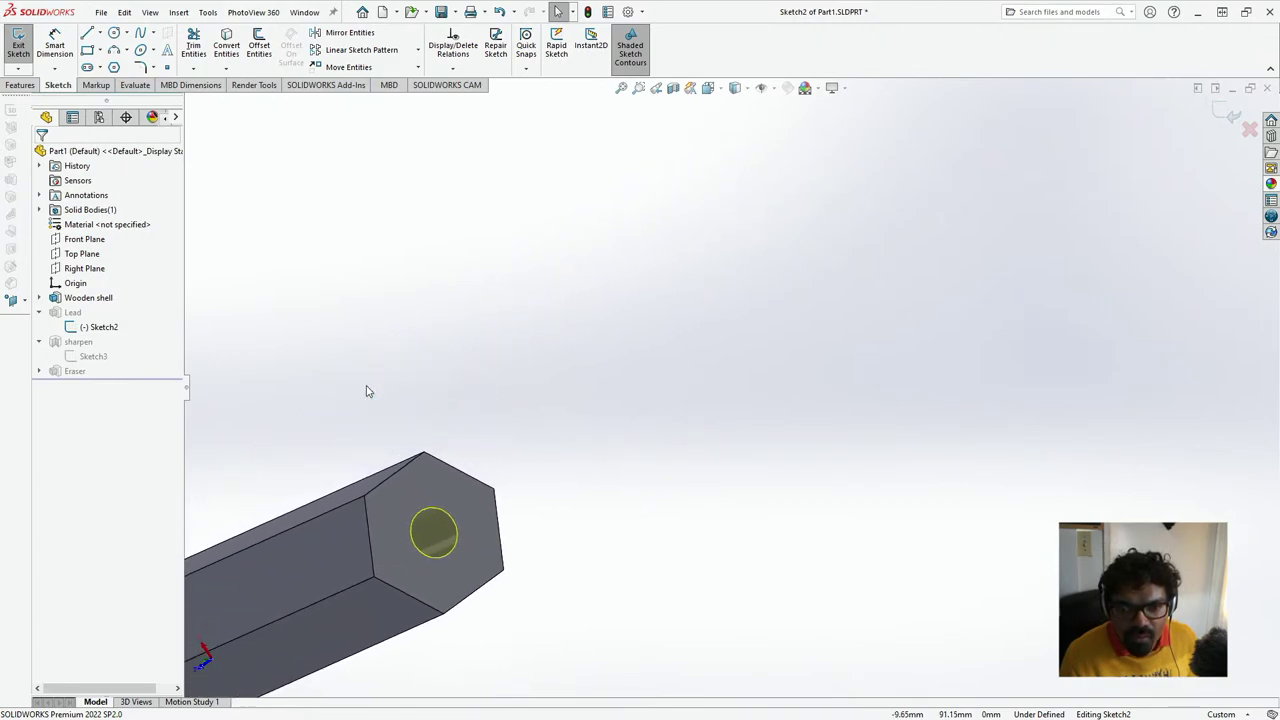
pyautogui.hotkey('ctrl', 'shift', 'z')
pyautogui.hotkey('ctrl', 'shift', 'z')
pyautogui.hotkey('ctrl', 'shift', 'z')
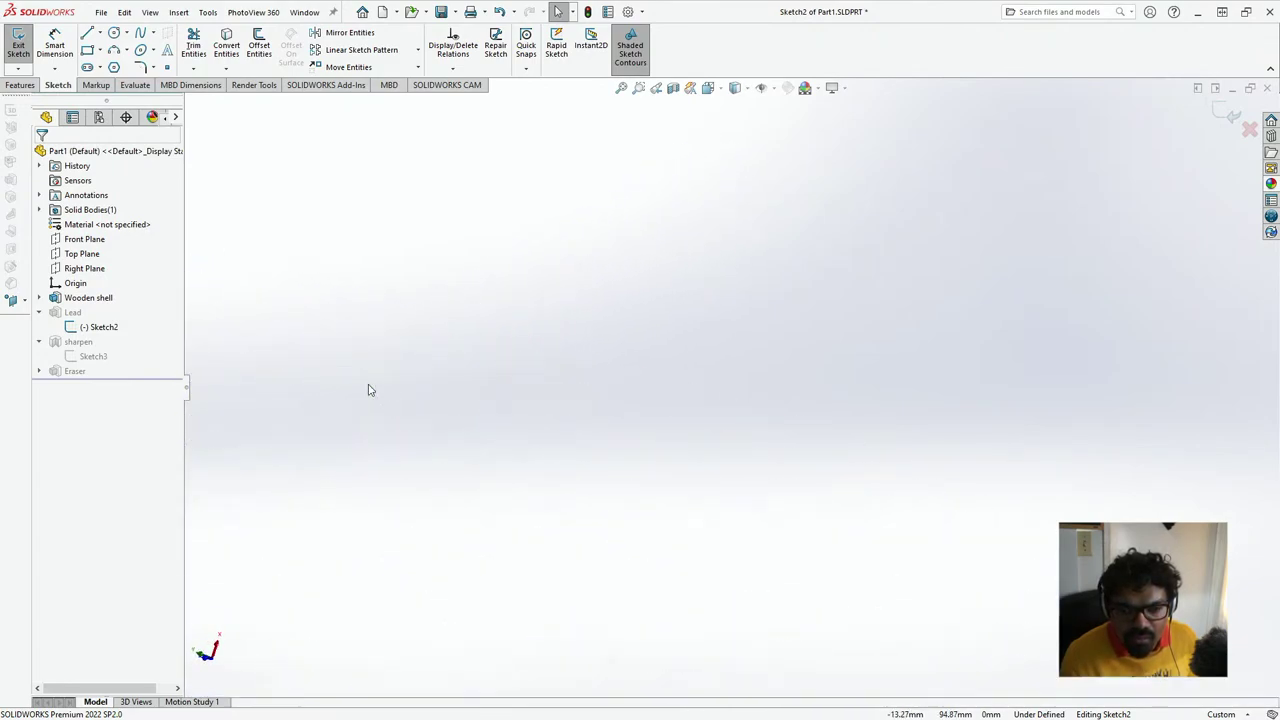
pyautogui.hotkey('ctrl', 'shift', 'z')
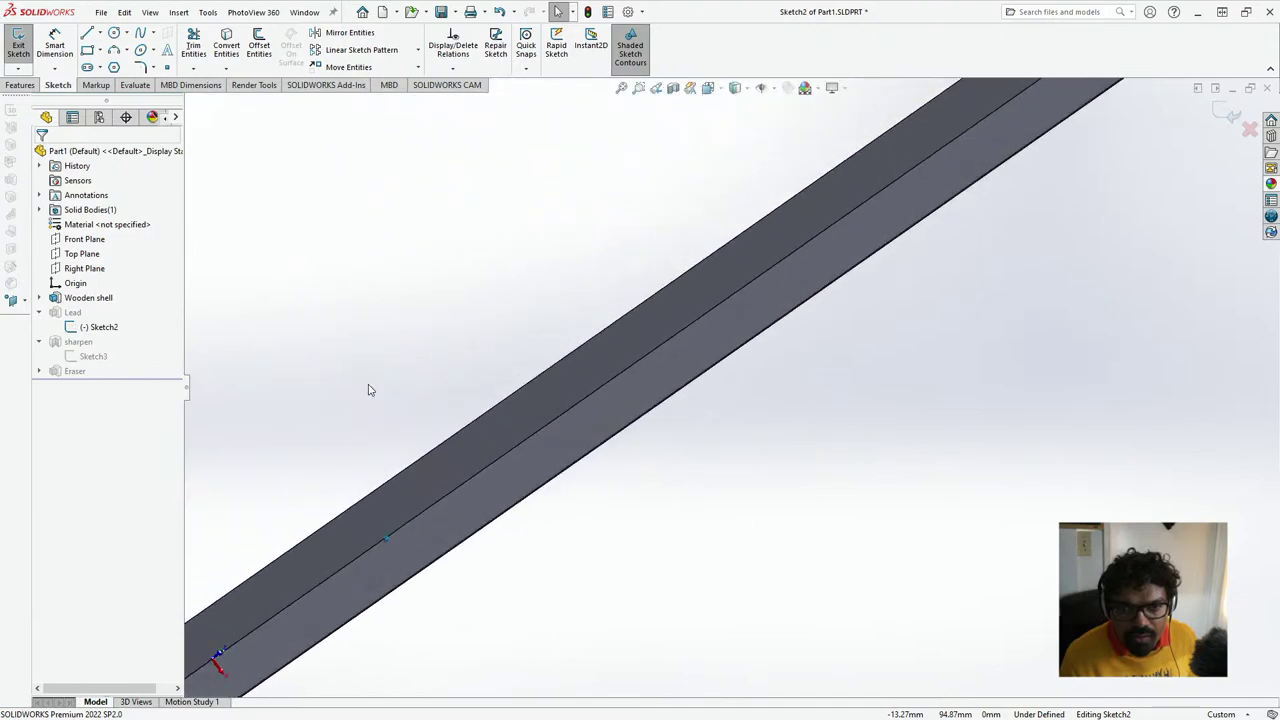
pyautogui.hotkey('ctrl', 'shift', 'z')
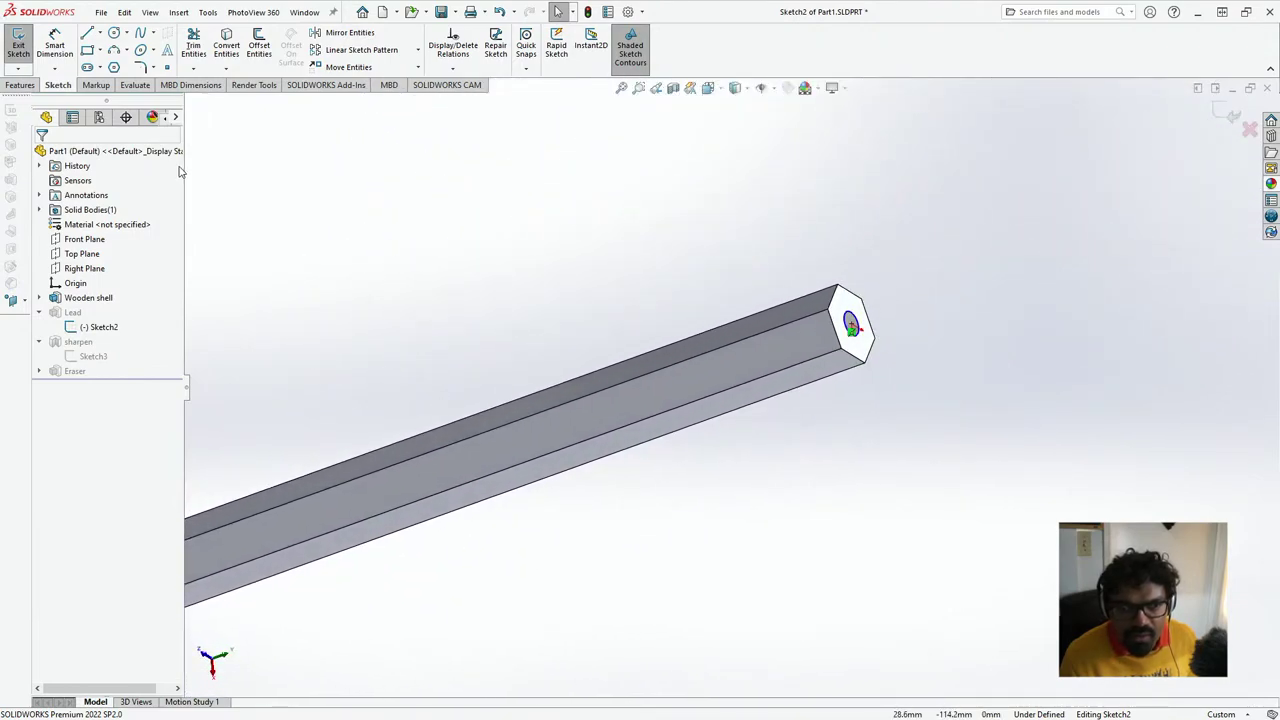
pyautogui.click(1233, 117)
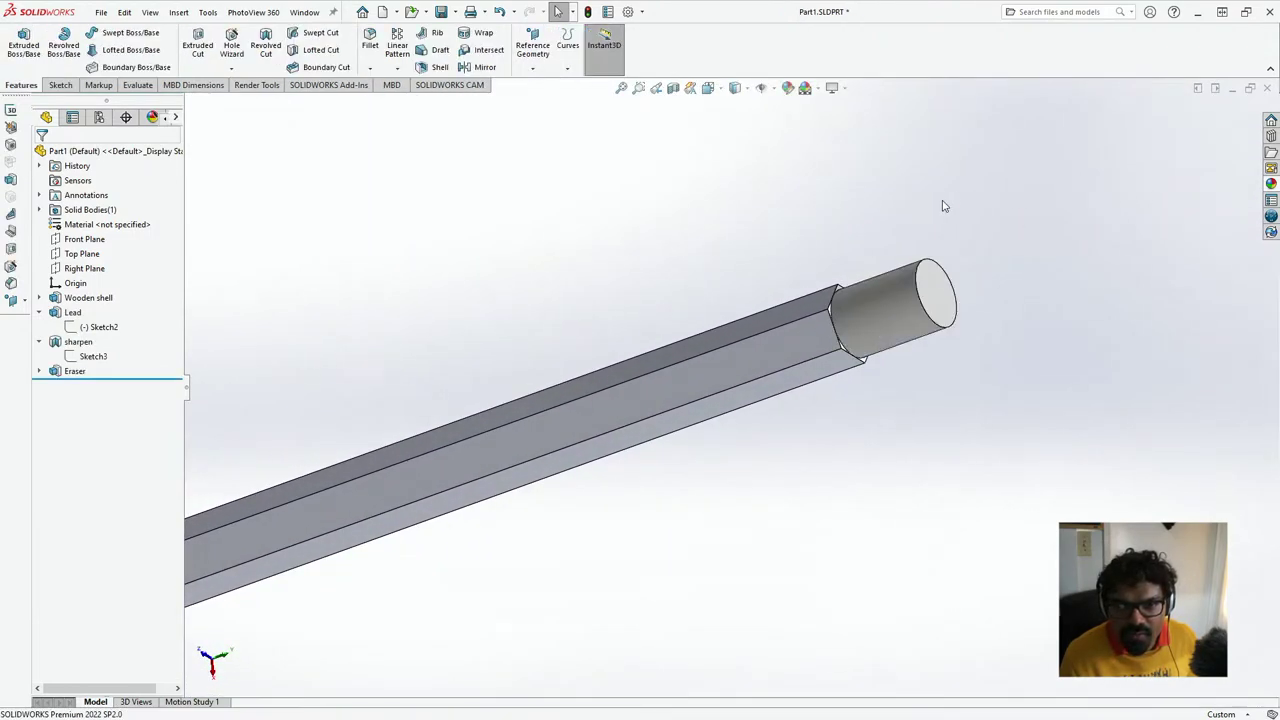
pyautogui.hotkey('ctrl', 'shift', 'z')
pyautogui.hotkey('ctrl', 'shift', 'z')
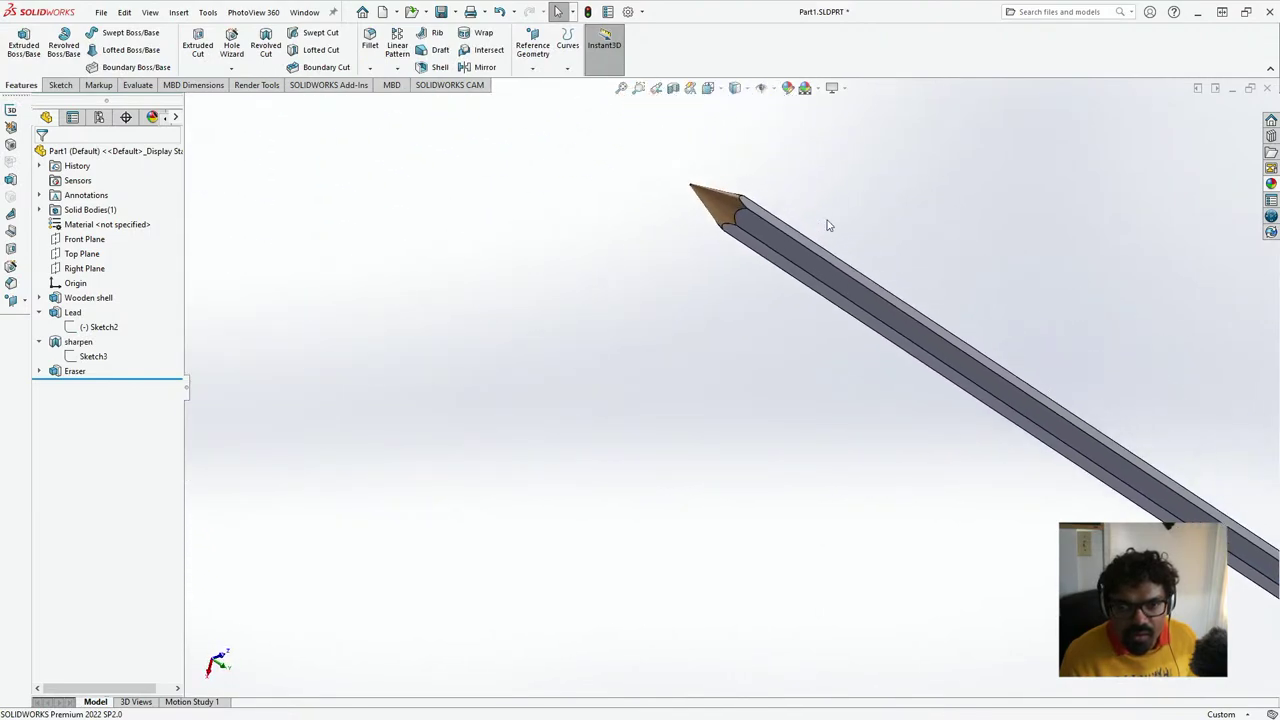
# - Inspect the sharpened wooden cone up close and select the exposed lead face at its tip
pyautogui.scroll(-4, 833, 249)
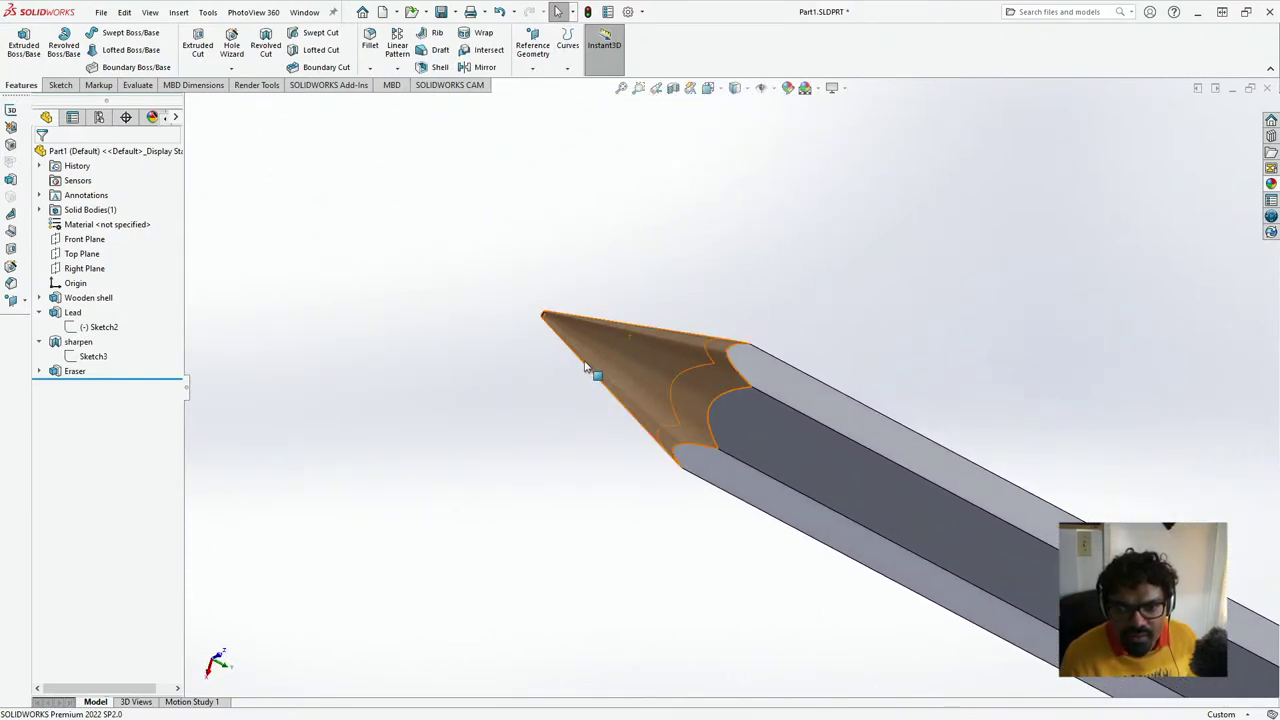
pyautogui.scroll(-3, 581, 334)
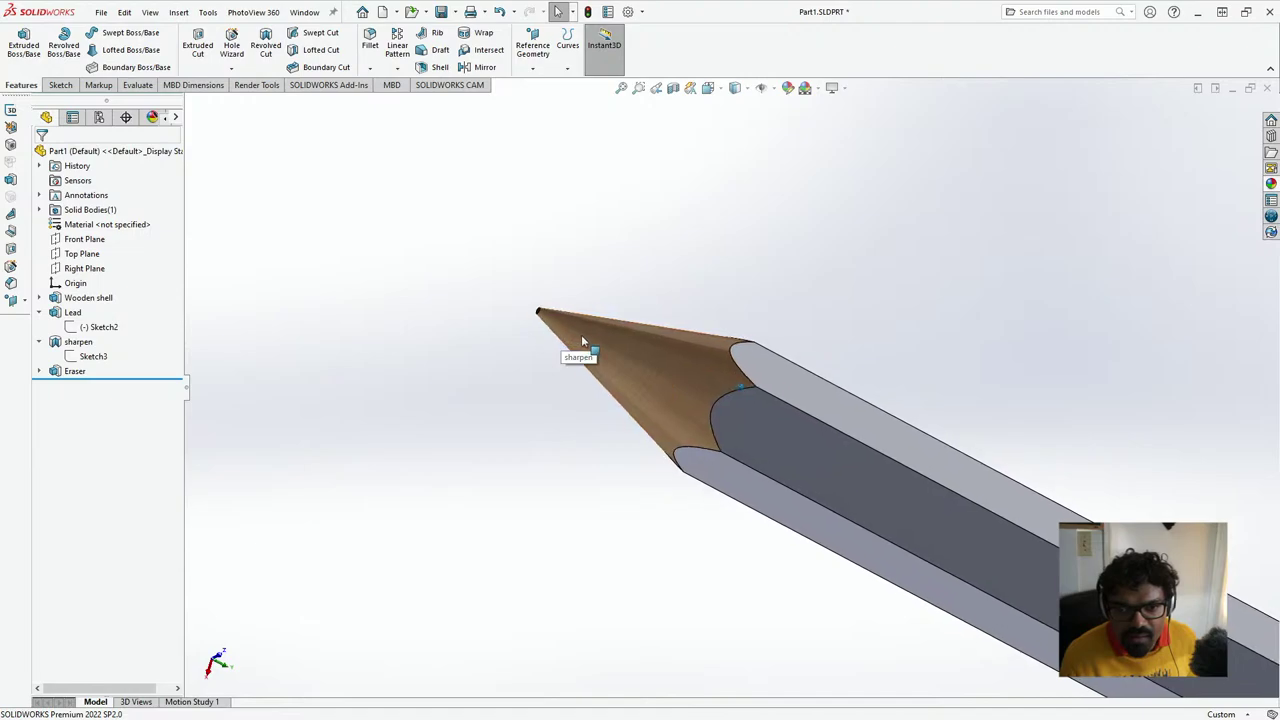
pyautogui.moveTo(580, 325); pyautogui.dragTo(550, 260, button='middle')
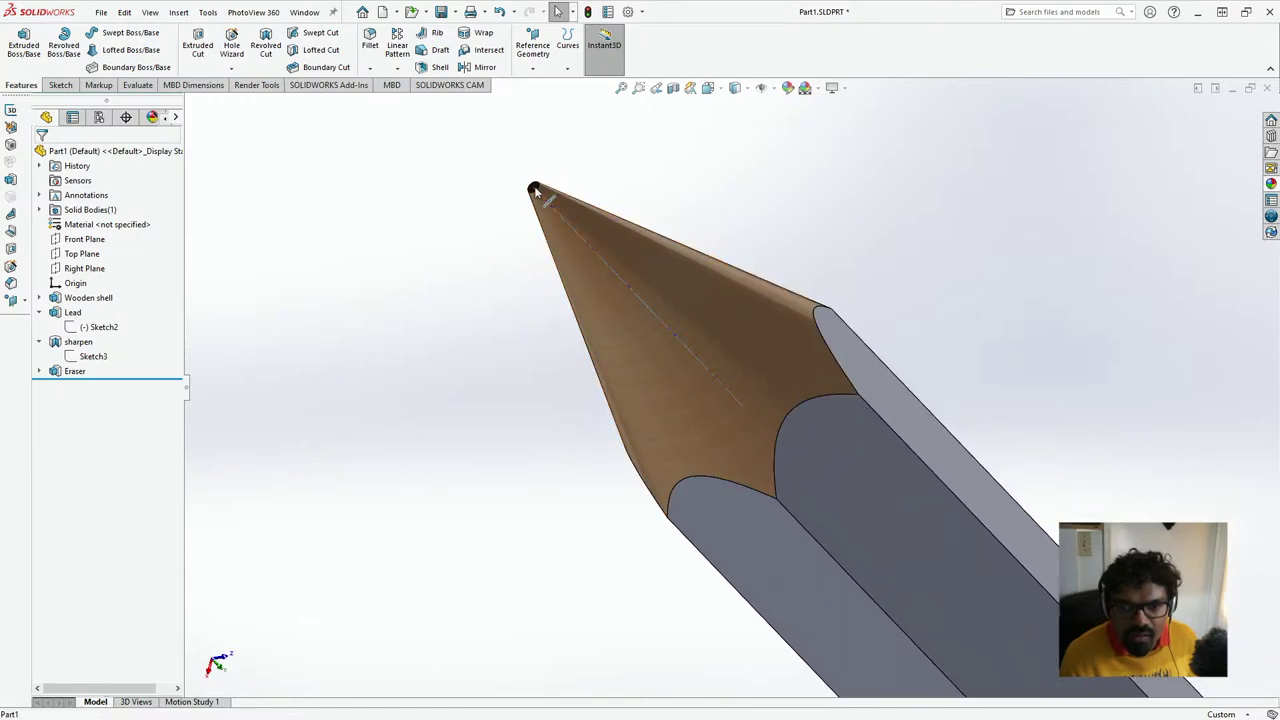
pyautogui.click(535, 189)
pyautogui.moveTo(538, 195)
pyautogui.mouseDown(button='middle')
pyautogui.moveTo(601, 272)
pyautogui.moveTo(737, 312)
pyautogui.moveTo(766, 358)
pyautogui.moveTo(776, 443)
pyautogui.mouseUp(button='middle')
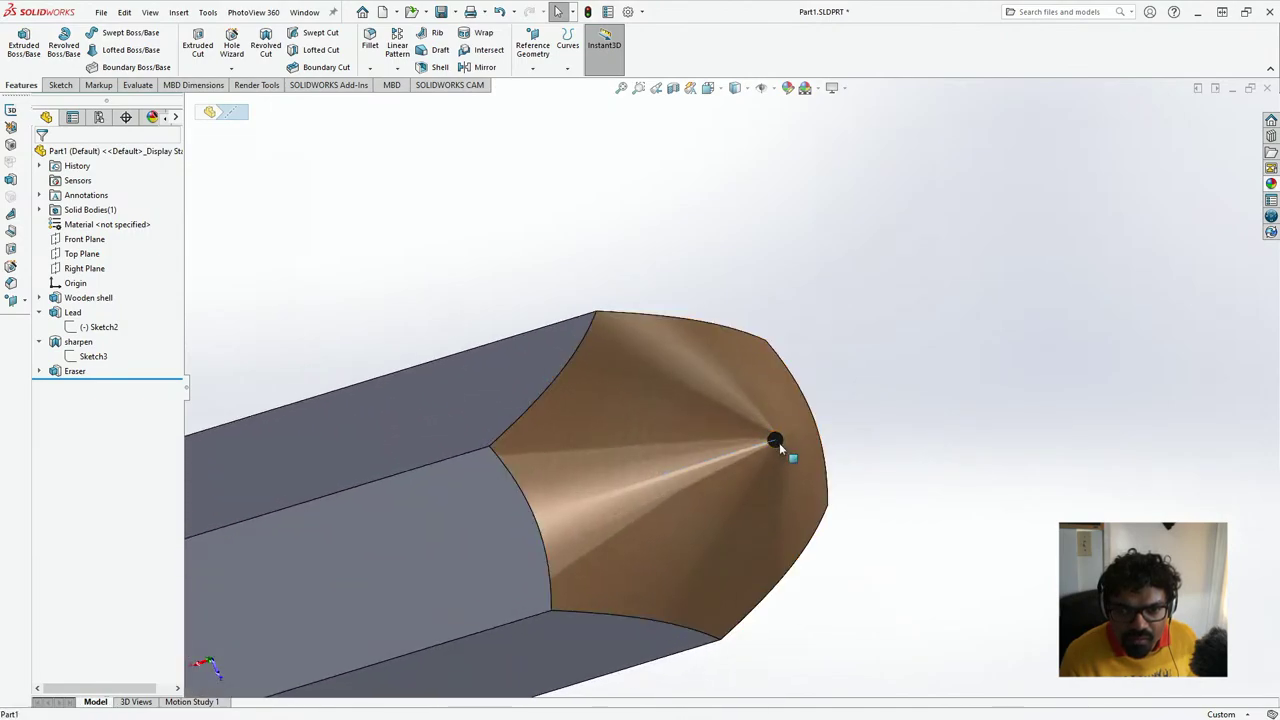
pyautogui.click(777, 444)
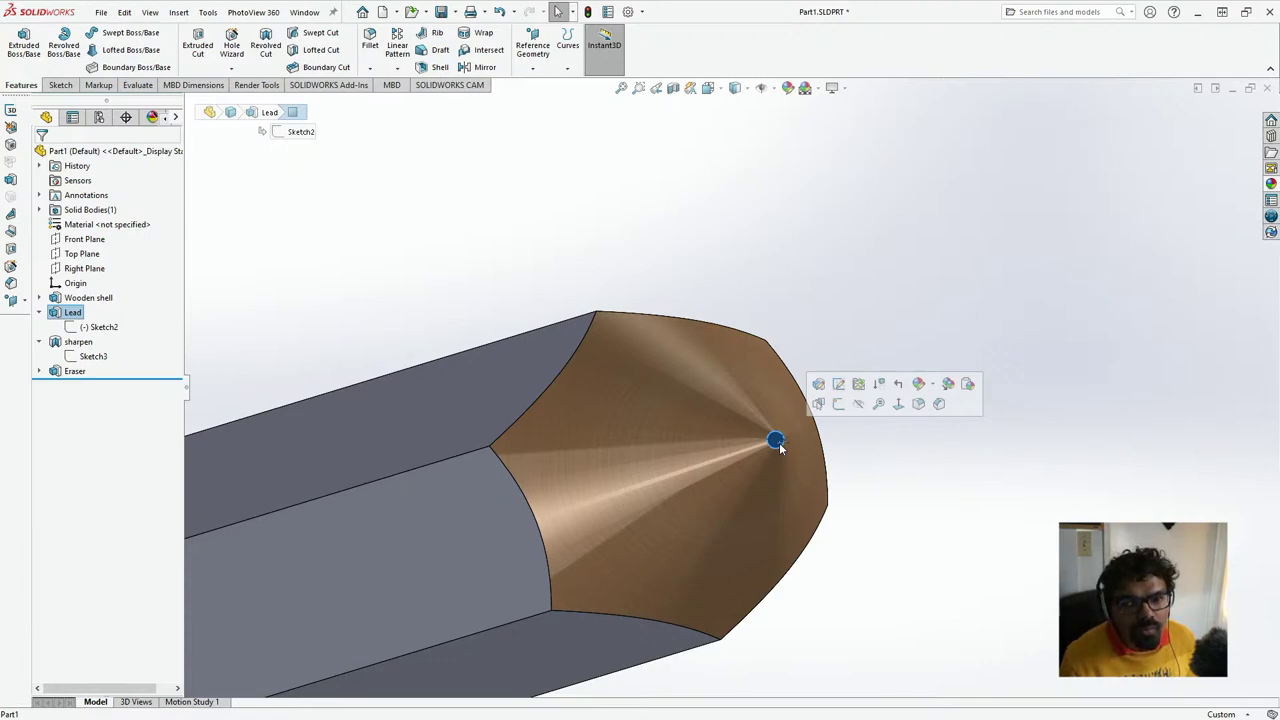
# - Add a 2.50 mm diameter dimension to the circle in the lead's sketch and exit the sketch
pyautogui.click(92, 325)
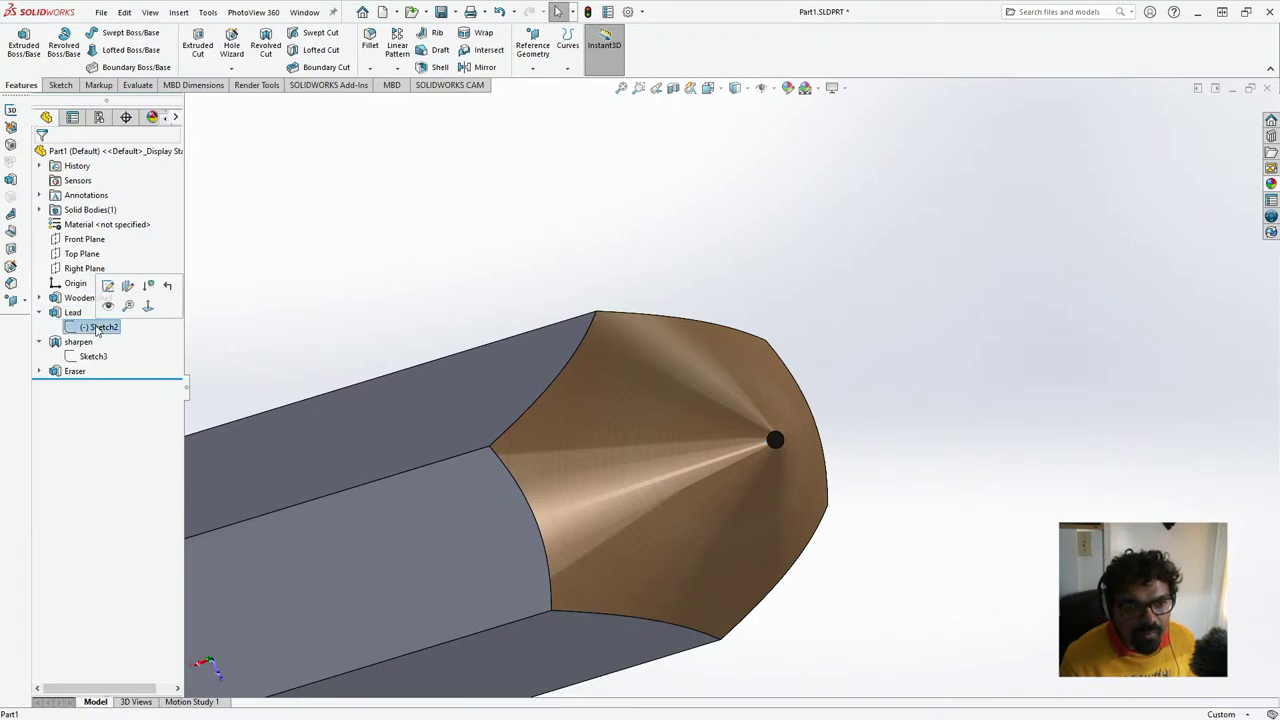
pyautogui.click(108, 286)
pyautogui.scroll(-2, 737, 388)
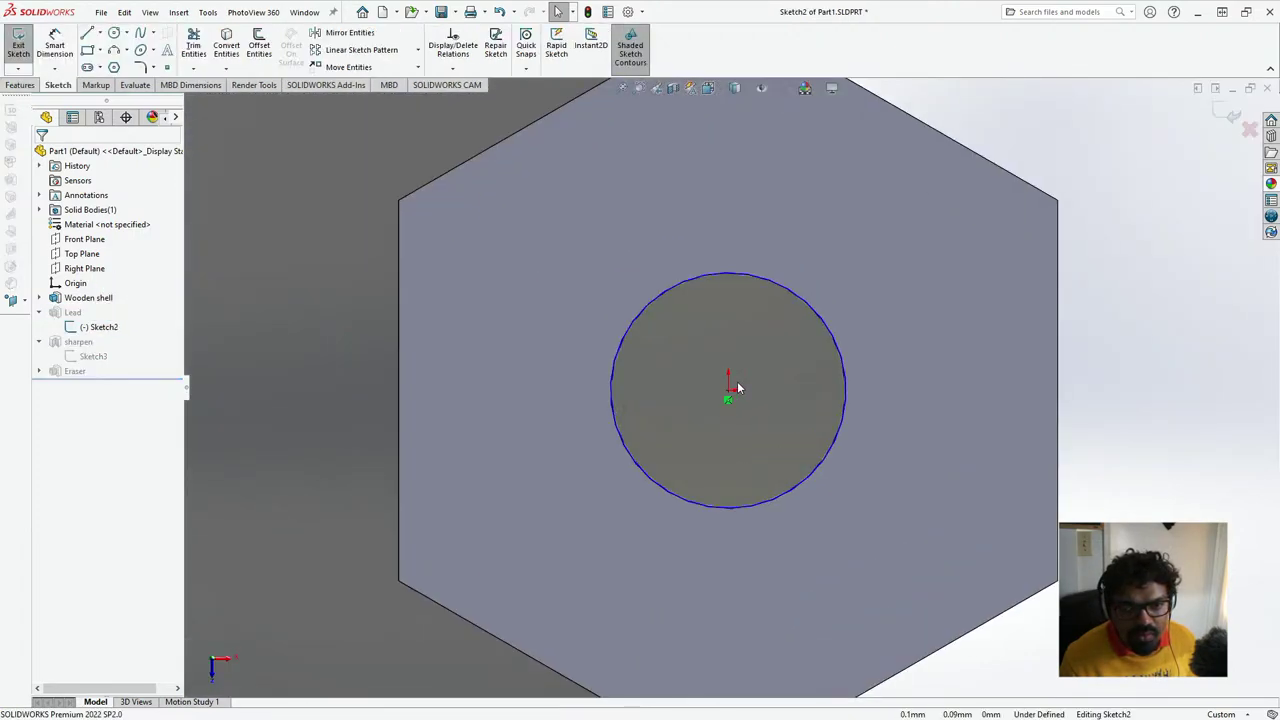
pyautogui.click(646, 307)
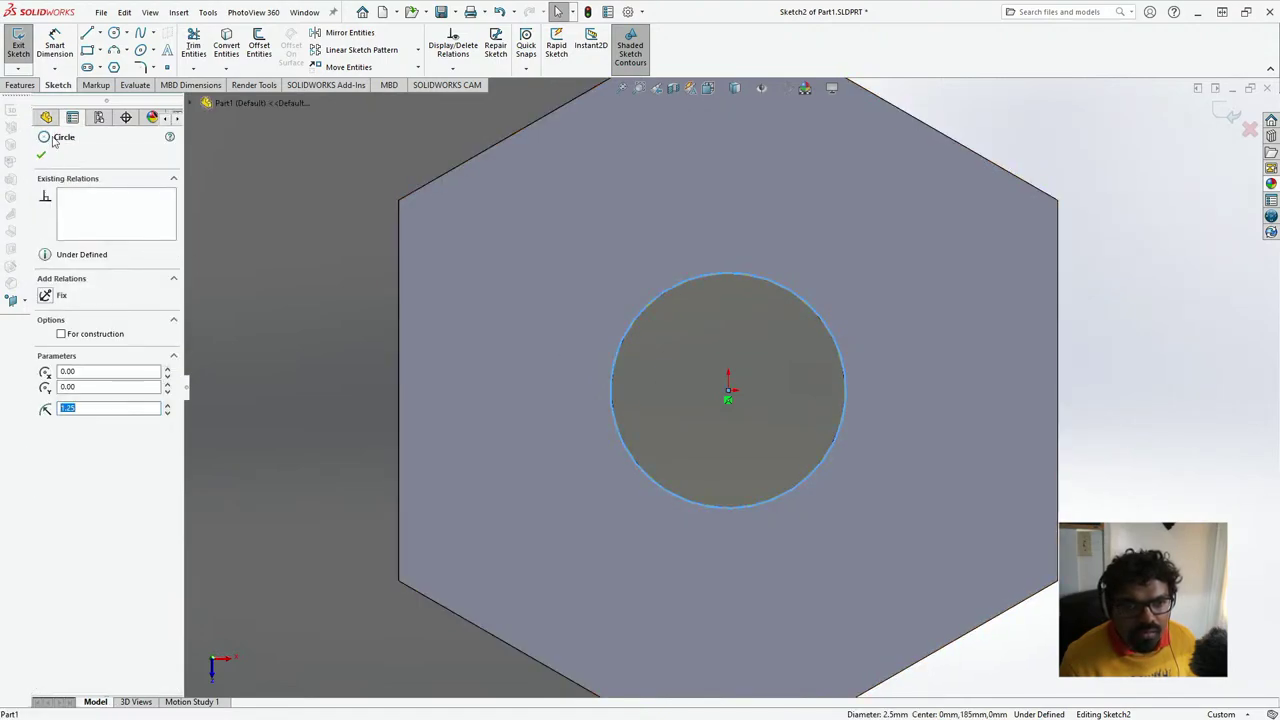
pyautogui.click(58, 52)
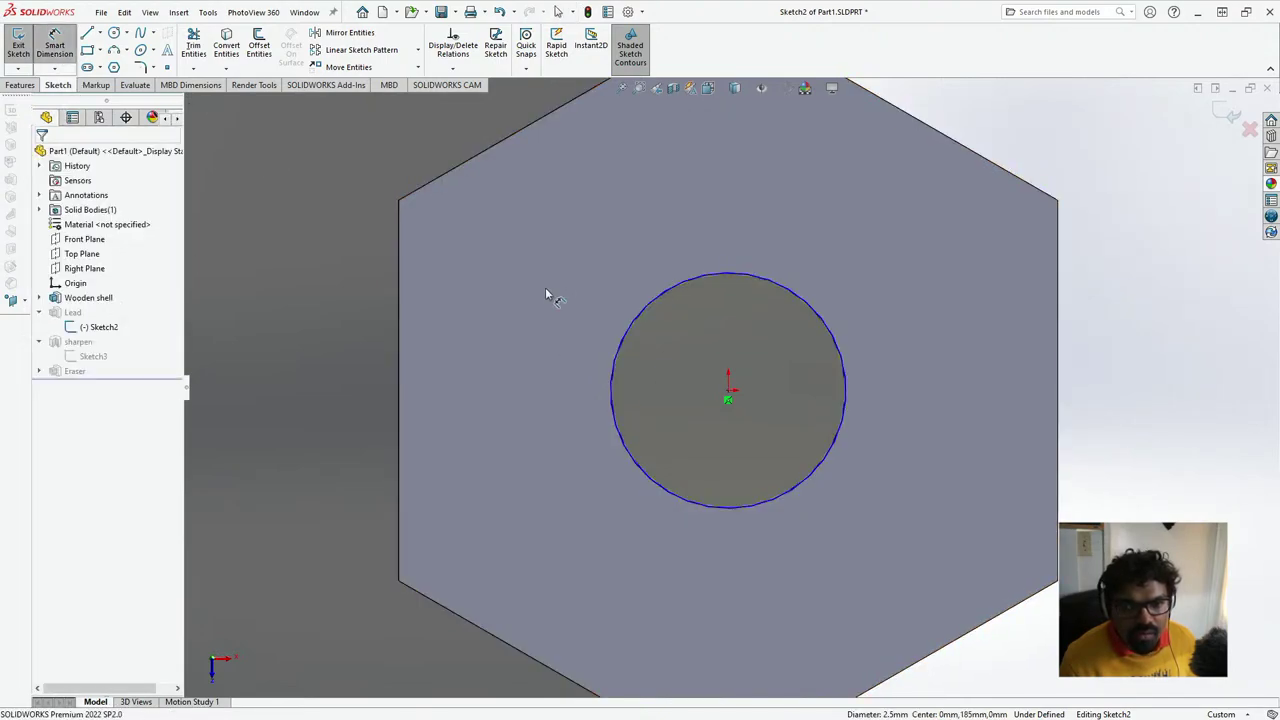
pyautogui.click(626, 340)
pyautogui.click(232, 322)
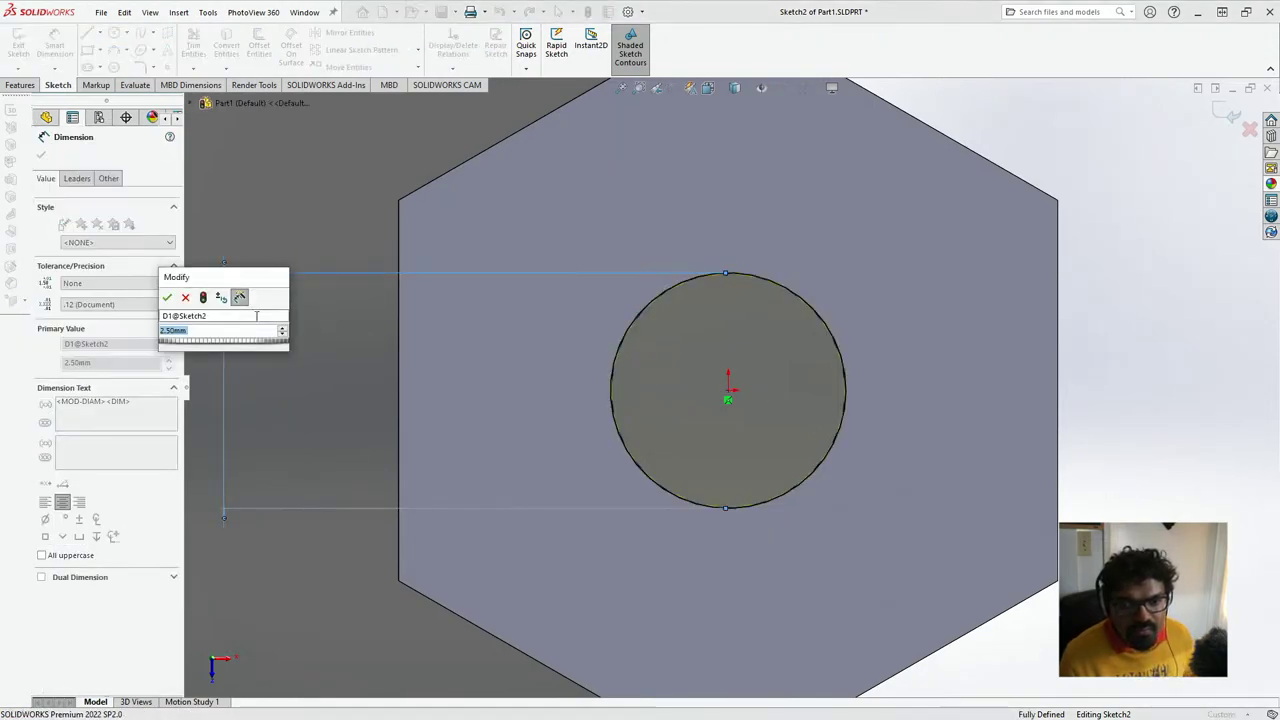
pyautogui.click(167, 298)
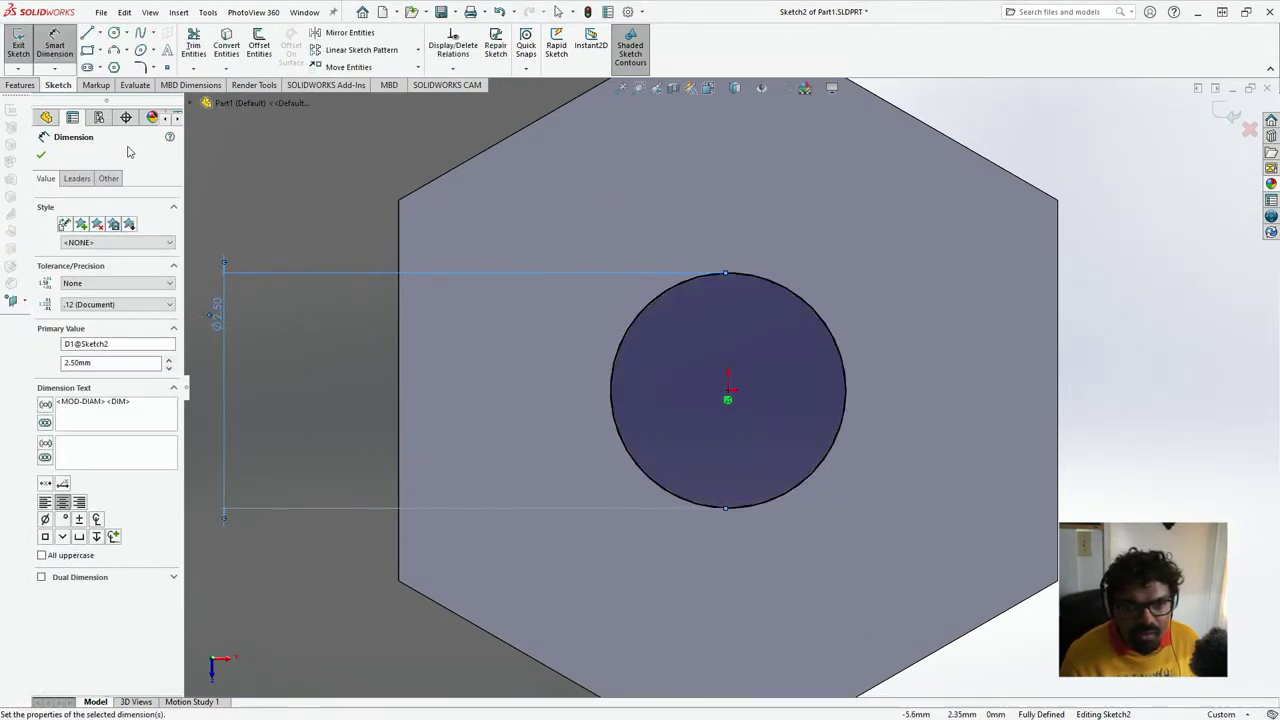
pyautogui.click(43, 156)
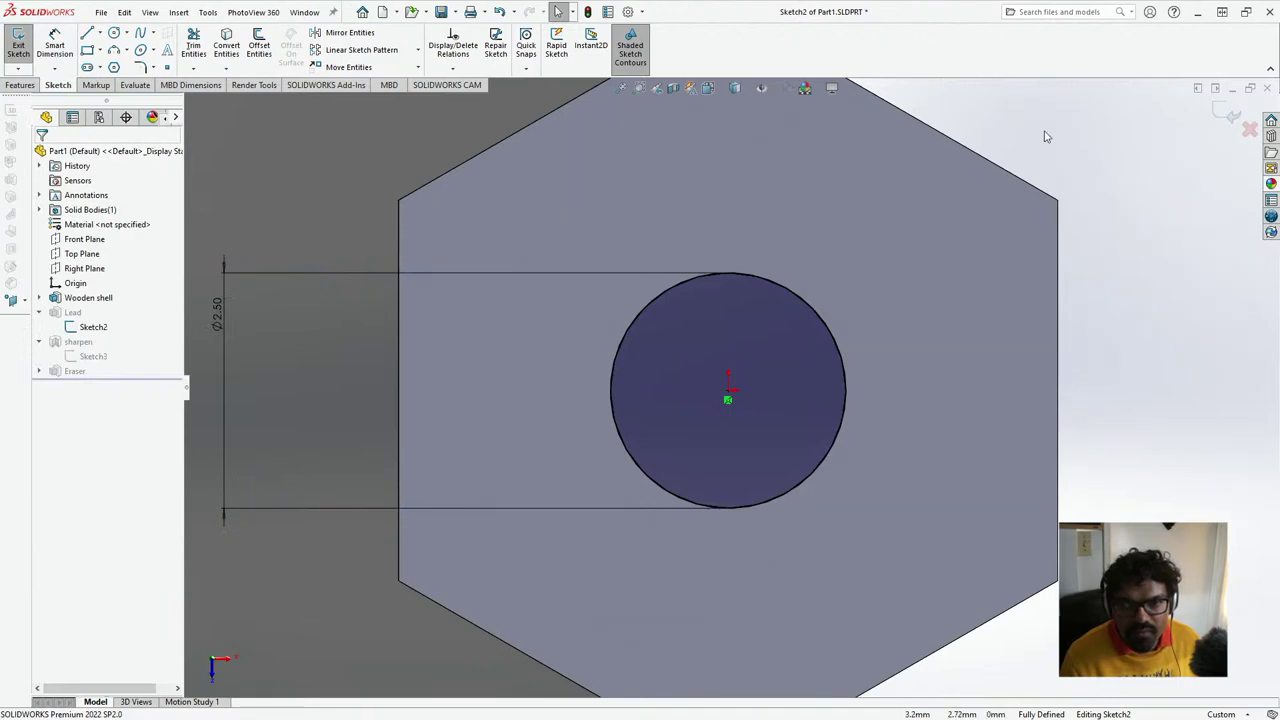
pyautogui.click(1224, 116)
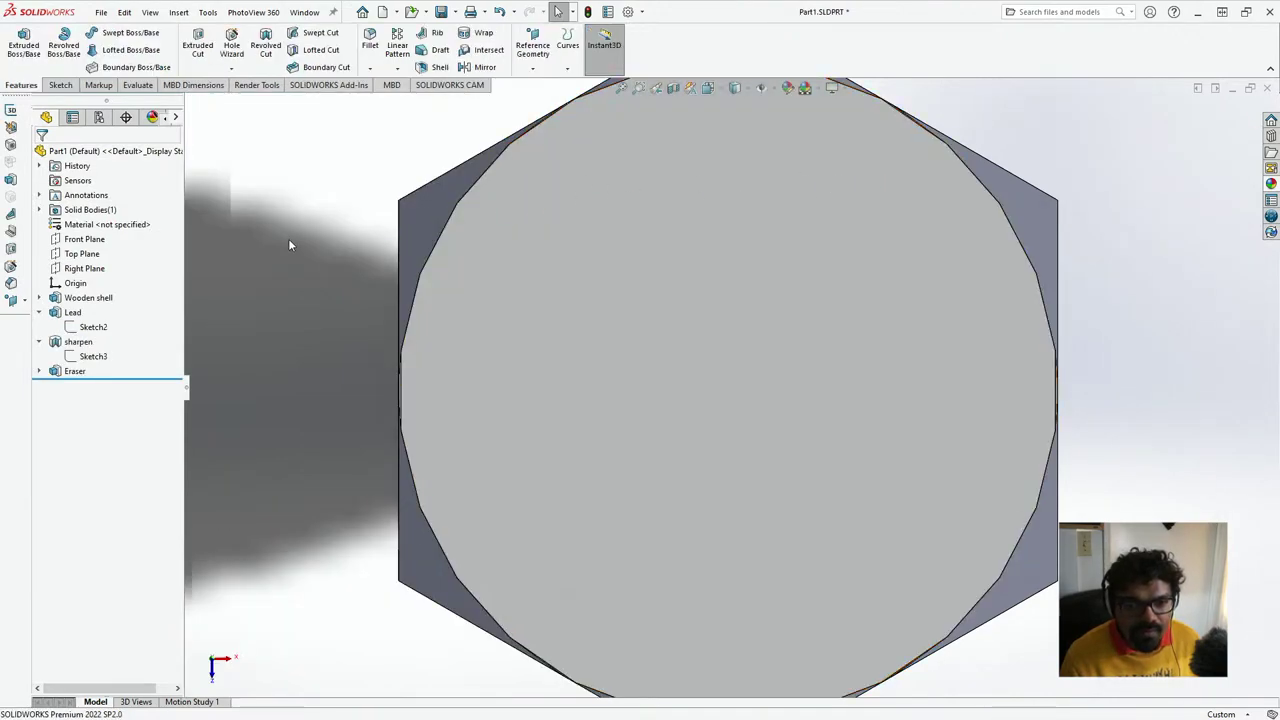
# - Examine the sharpened tip, selecting the cone surface, the lead's circular edge and its end face
pyautogui.moveTo(511, 251)
pyautogui.mouseDown(button='middle')
pyautogui.moveTo(480, 251)
pyautogui.moveTo(503, 280)
pyautogui.moveTo(429, 360)
pyautogui.moveTo(429, 314)
pyautogui.moveTo(621, 281)
pyautogui.moveTo(697, 301)
pyautogui.moveTo(646, 400)
pyautogui.moveTo(521, 475)
pyautogui.moveTo(462, 420)
pyautogui.mouseUp(button='middle')
pyautogui.scroll(5, 478, 250)
pyautogui.scroll(-4, 429, 360)
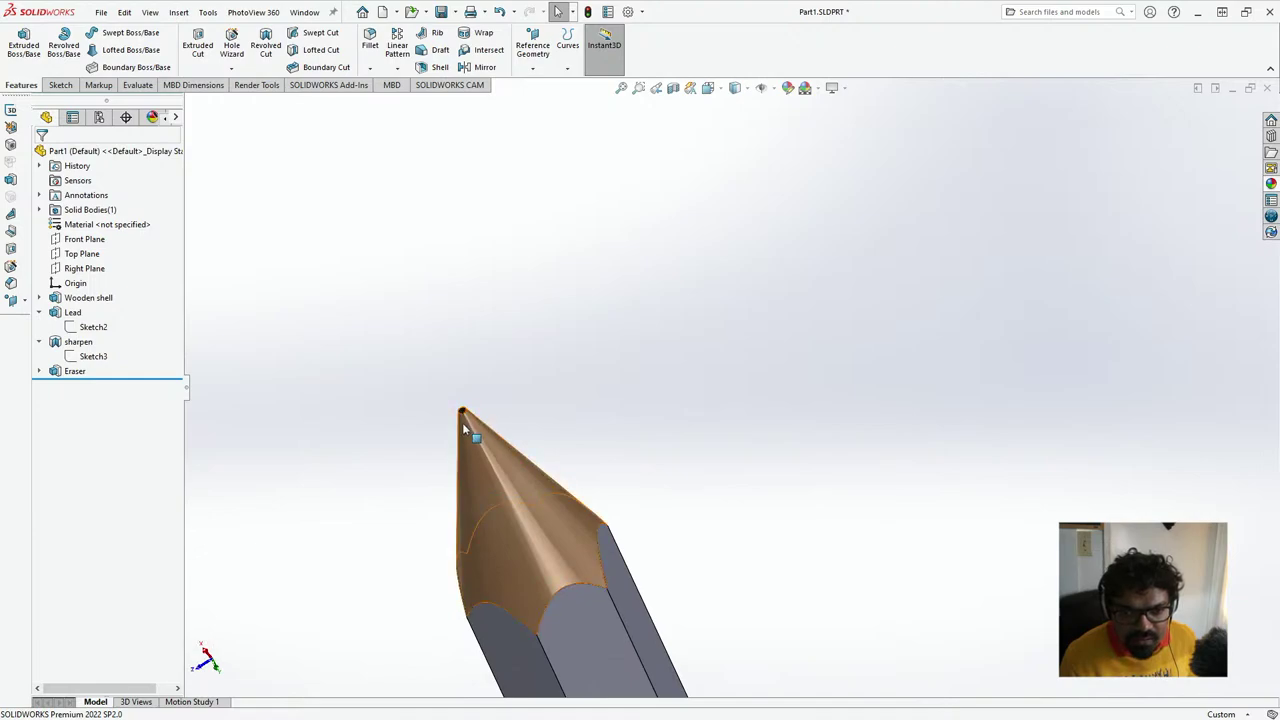
pyautogui.click(468, 428)
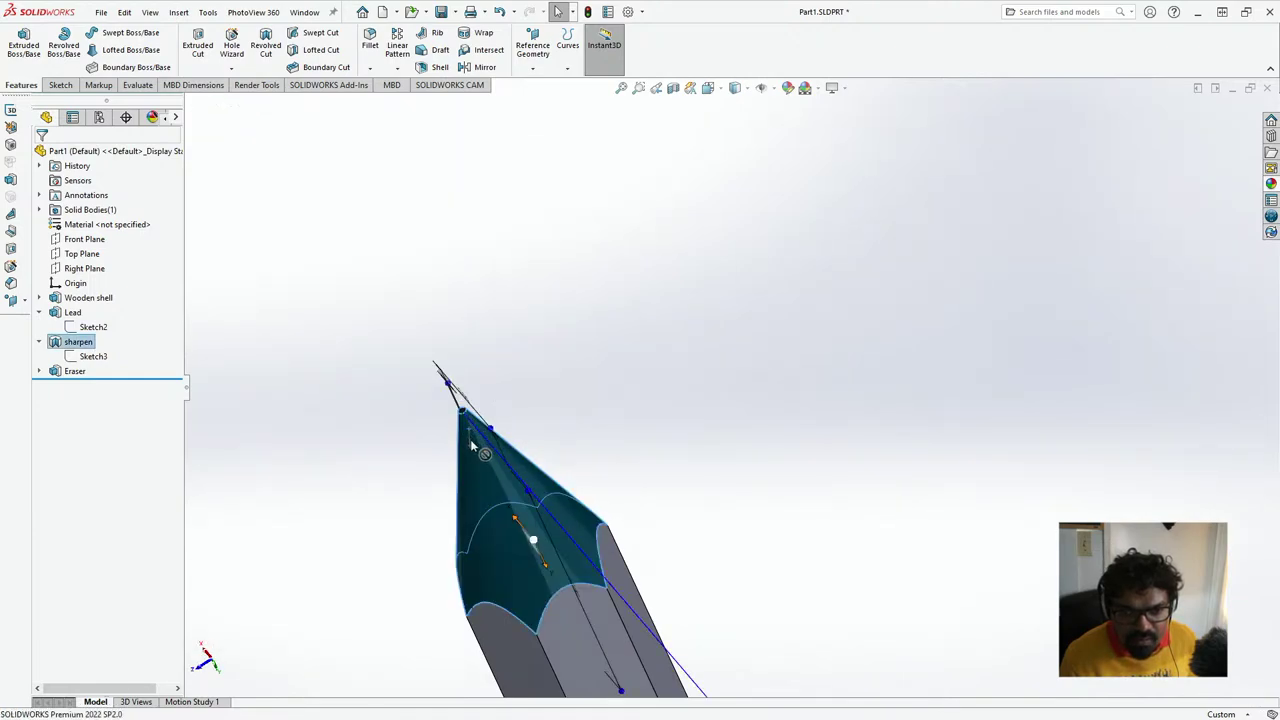
pyautogui.click(466, 412)
pyautogui.scroll(-5, 478, 420)
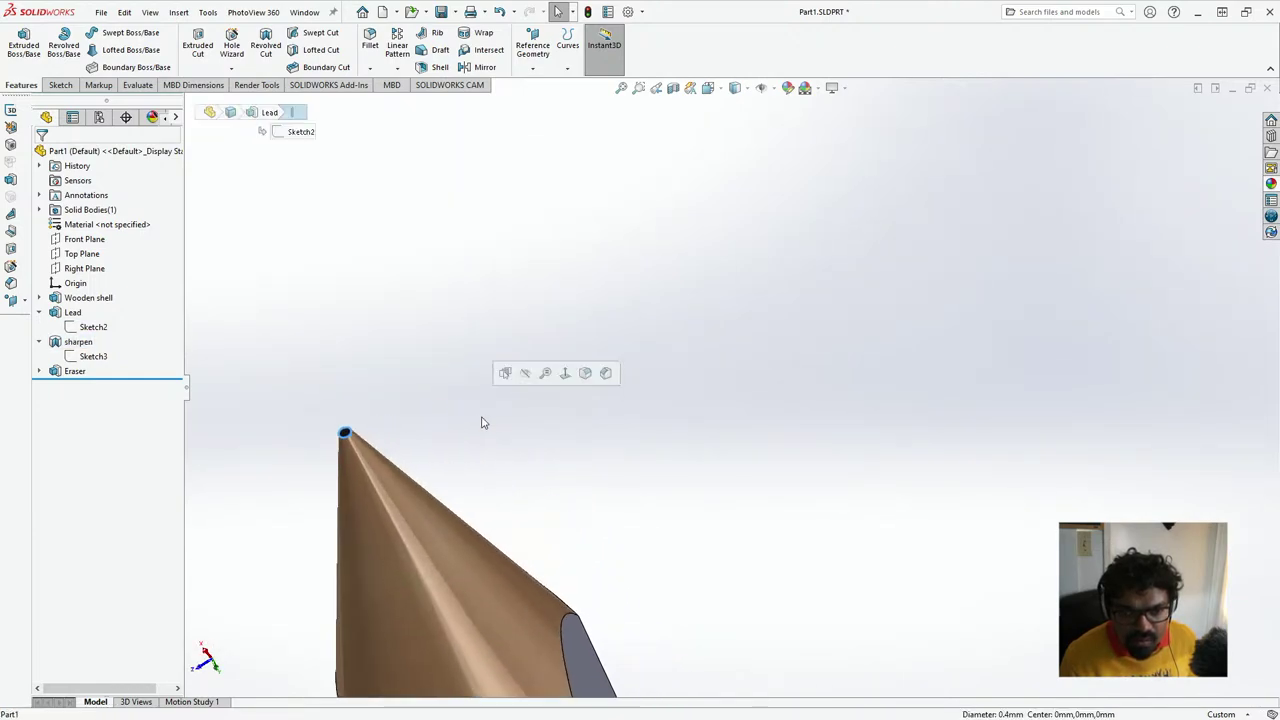
pyautogui.moveTo(482, 422)
pyautogui.mouseDown(button='middle')
pyautogui.moveTo(429, 449)
pyautogui.moveTo(483, 489)
pyautogui.mouseUp(button='middle')
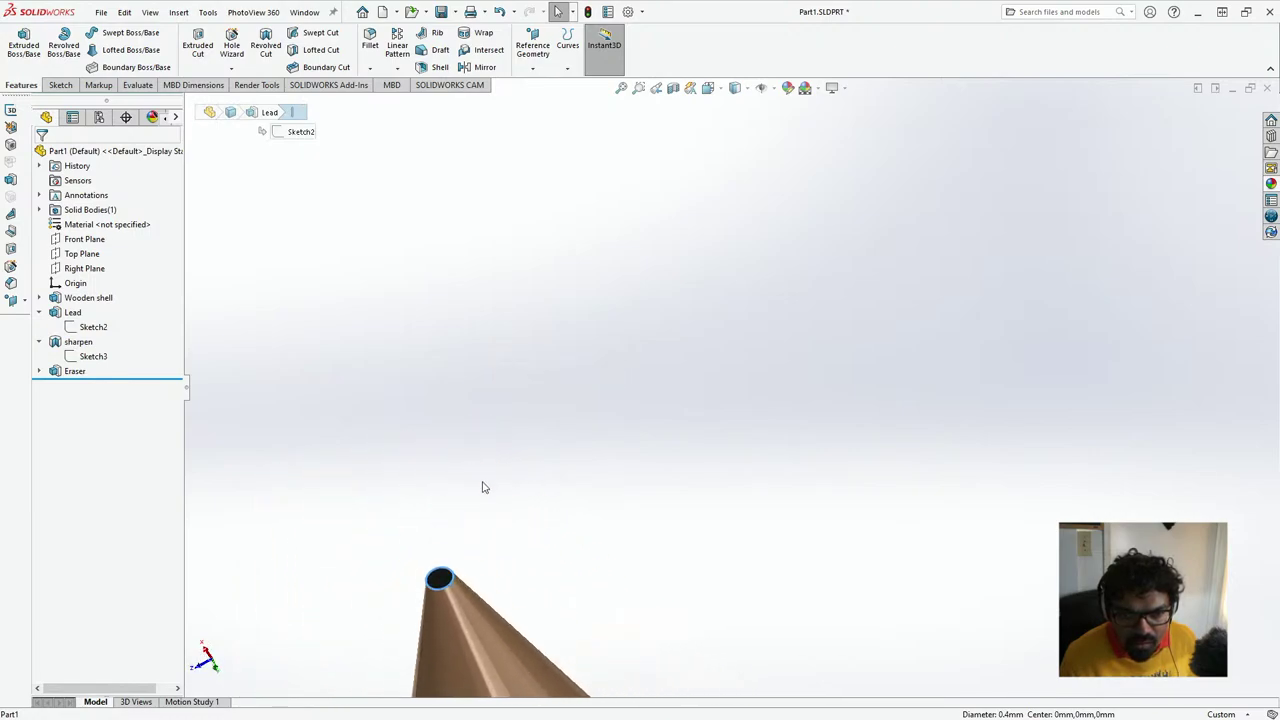
pyautogui.scroll(-2, 470, 489)
pyautogui.click(452, 561)
pyautogui.click(435, 622)
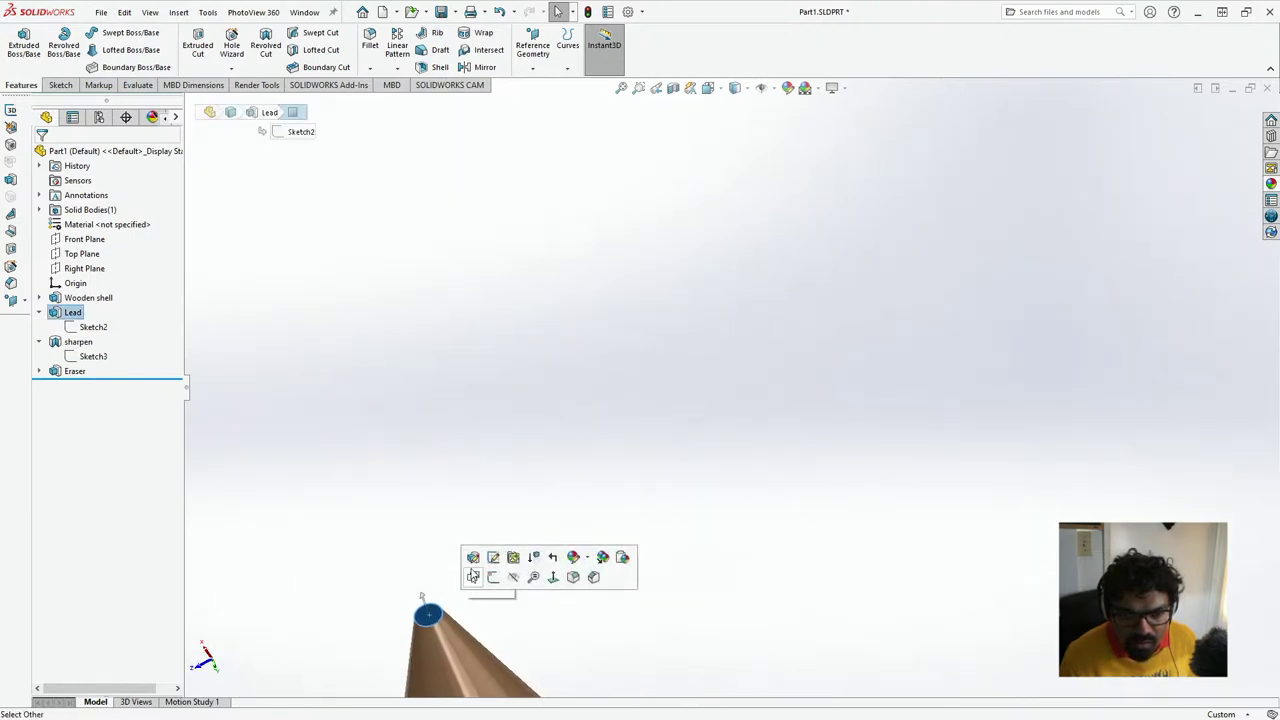
# - Bring the lead's selected end face and the cone below it into closer view from several angles
pyautogui.moveTo(435, 622)
pyautogui.mouseDown(button='middle')
pyautogui.moveTo(529, 523)
pyautogui.moveTo(597, 351)
pyautogui.mouseUp(button='middle')
pyautogui.press('Up')
pyautogui.press('Up')
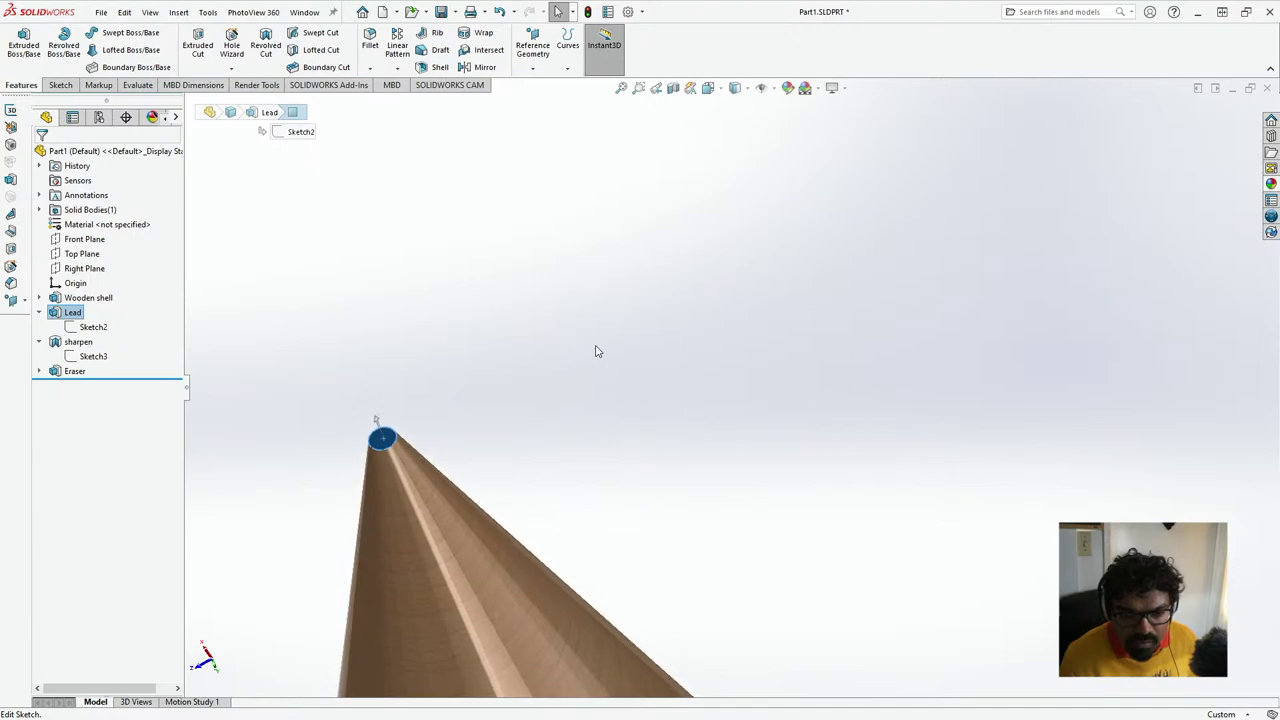
pyautogui.press('Up')
pyautogui.press('Up')
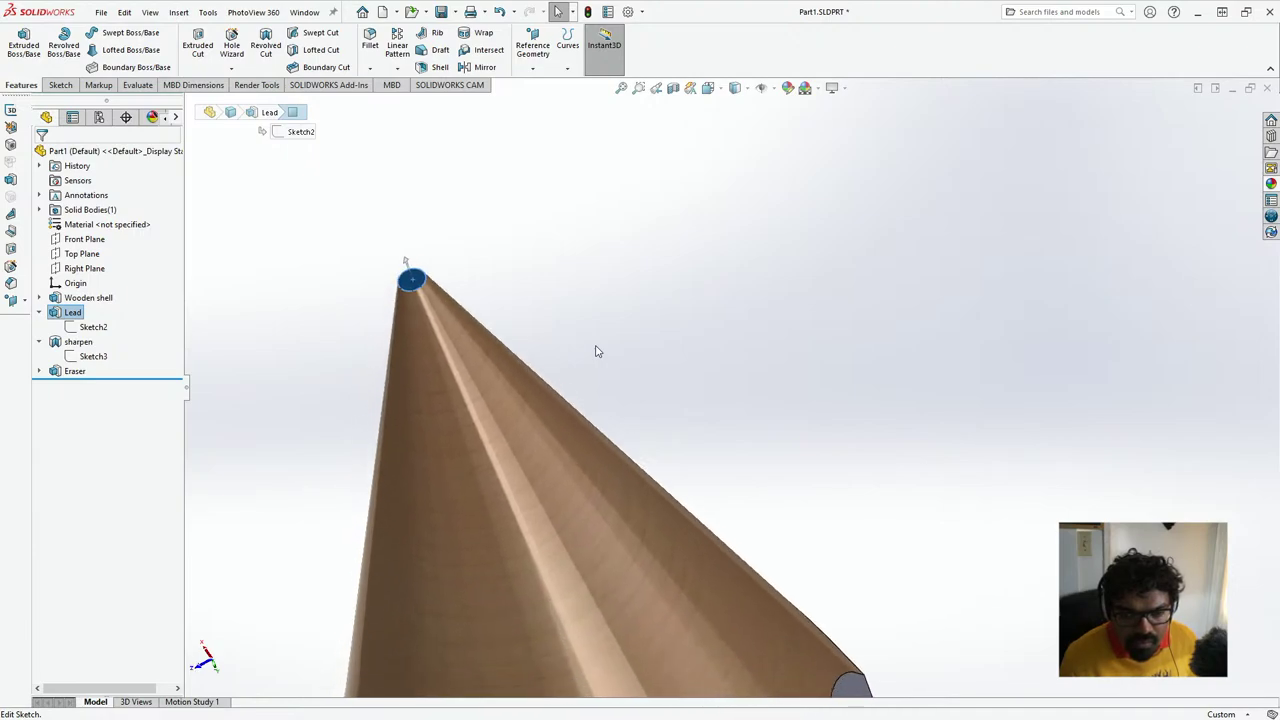
pyautogui.hotkey('ctrl', 'Left')
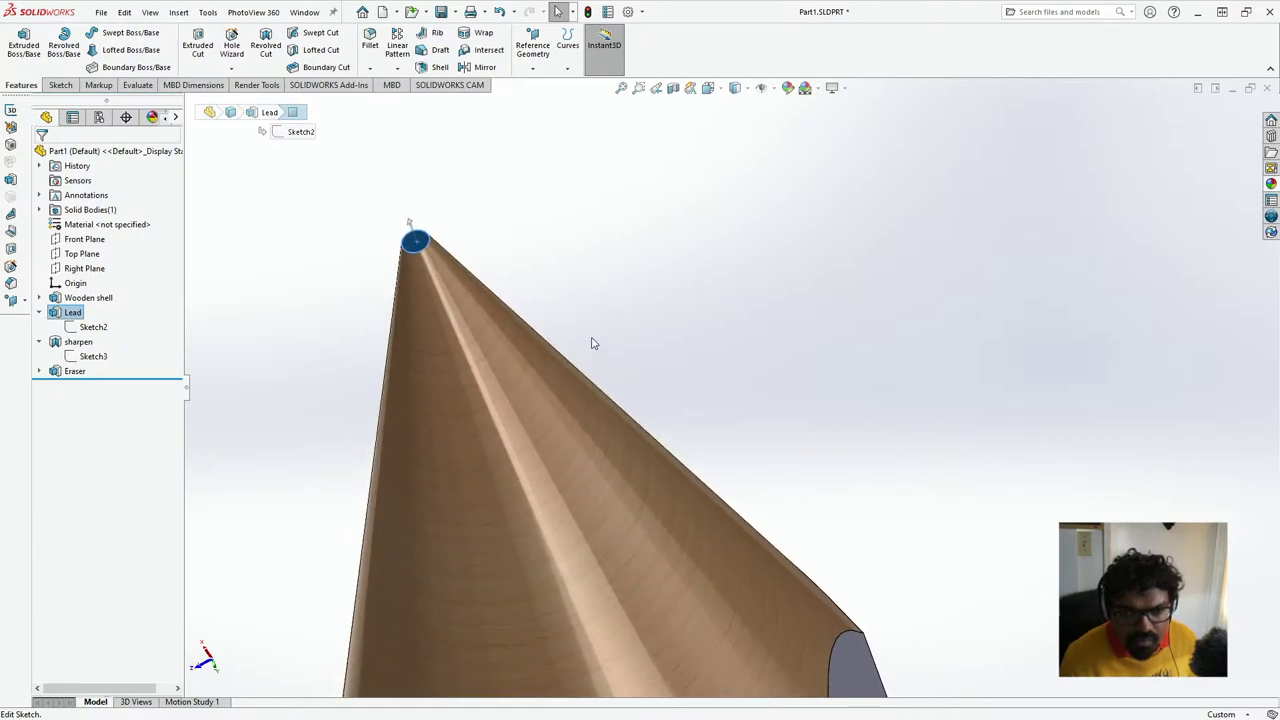
pyautogui.hotkey('ctrl', 'Right')
pyautogui.hotkey('ctrl', 'Down')
pyautogui.click(58, 84)
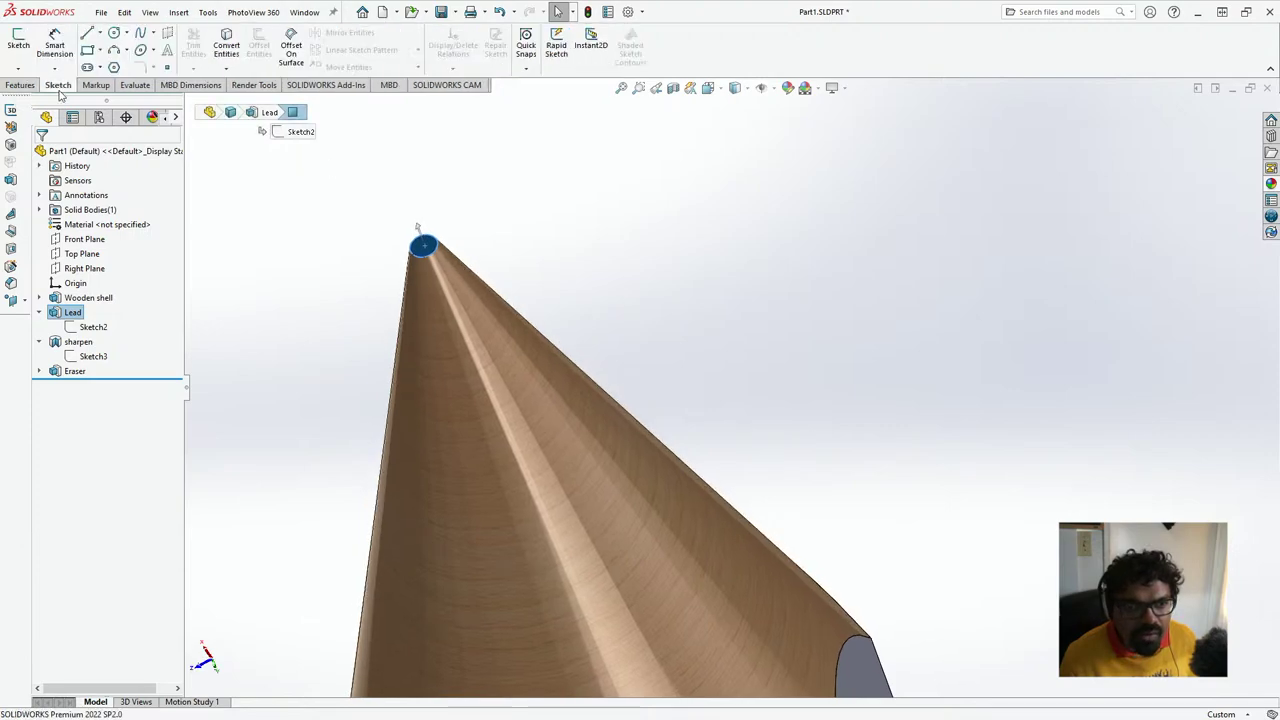
pyautogui.click(55, 45)
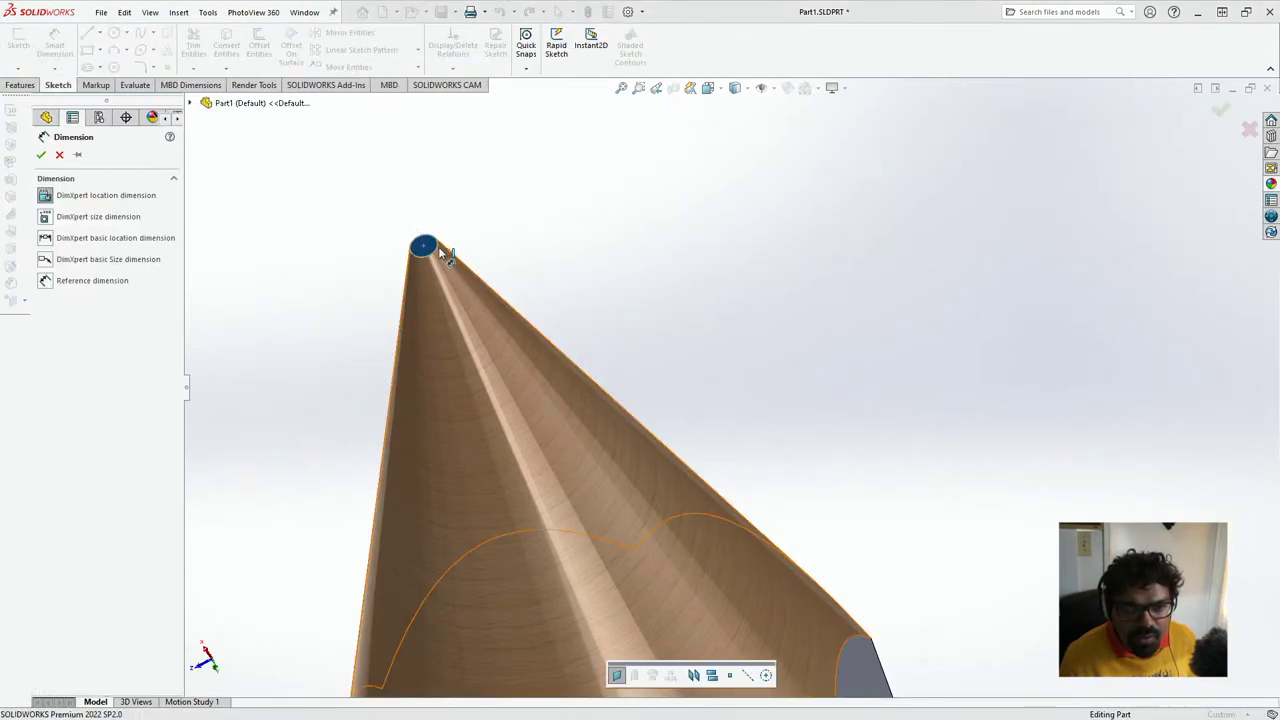
pyautogui.click(441, 253)
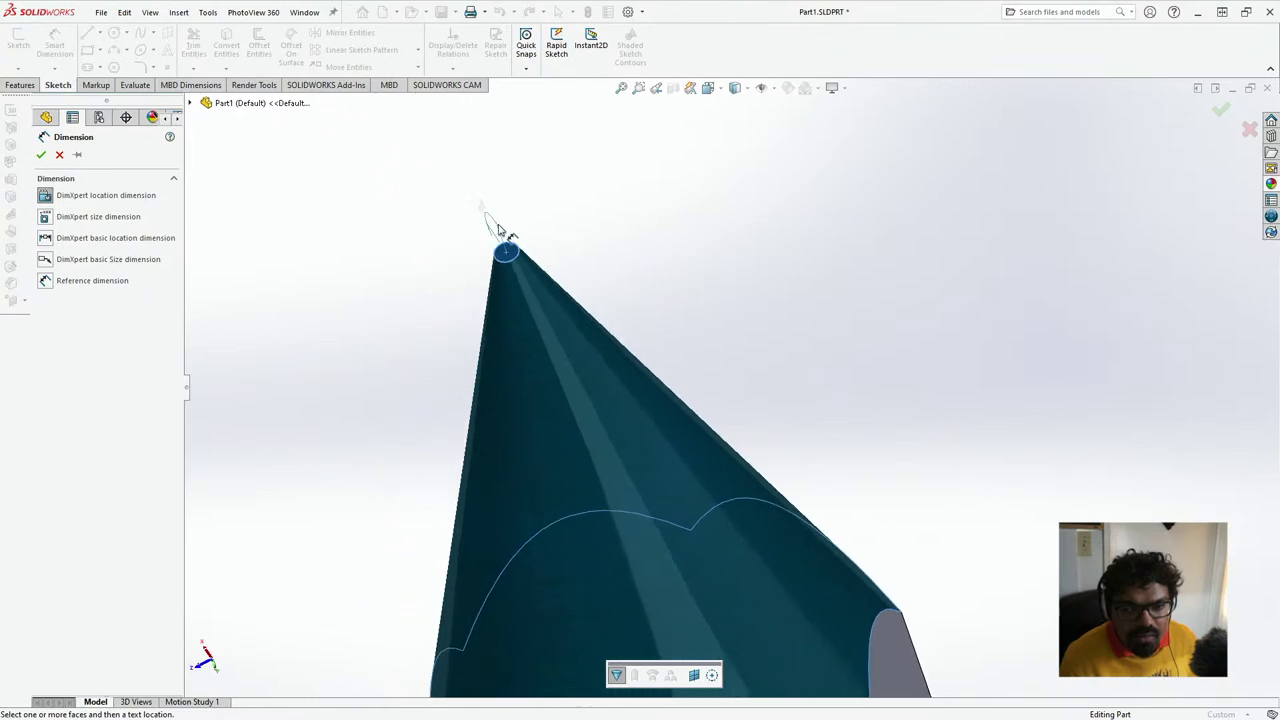
pyautogui.moveTo(500, 228); pyautogui.dragTo(566, 251, button='middle')
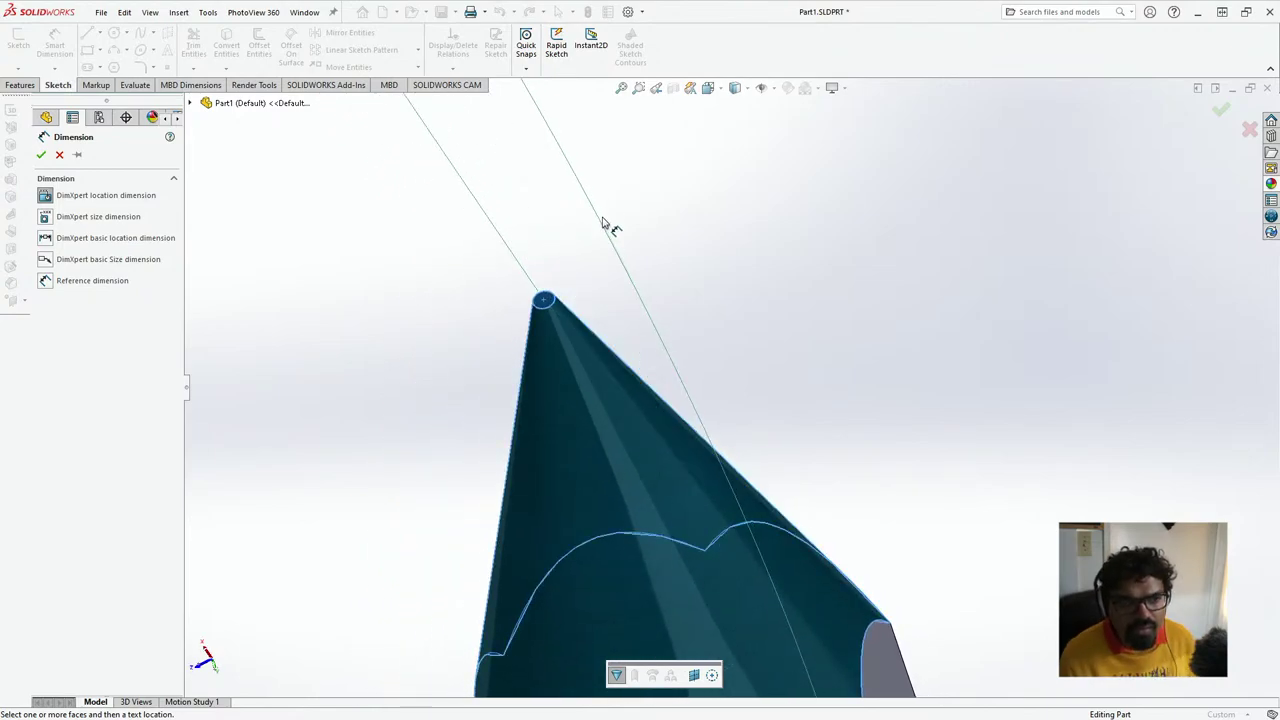
pyautogui.press('Escape')
# - Review the sketches and dimensions behind the wooden shell and lead, and view the matte rubber appearance in the appearance library
pyautogui.click(88, 300)
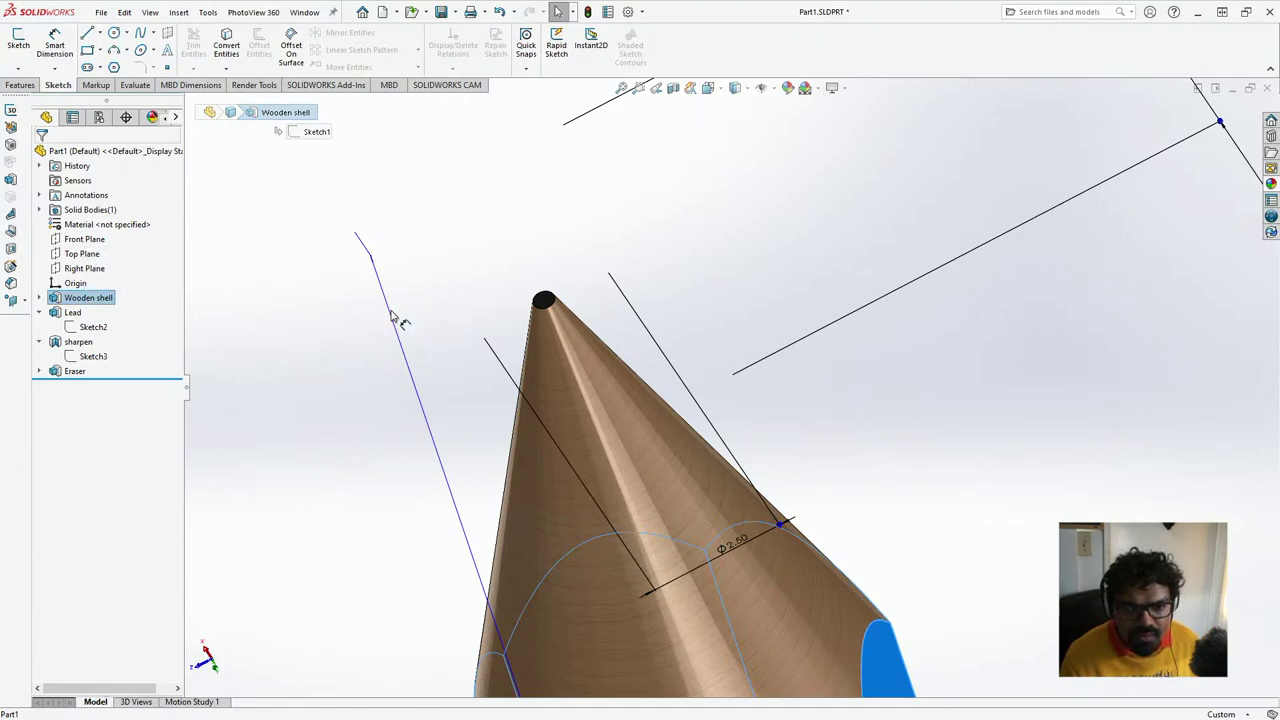
pyautogui.hotkey('ctrl', '7')
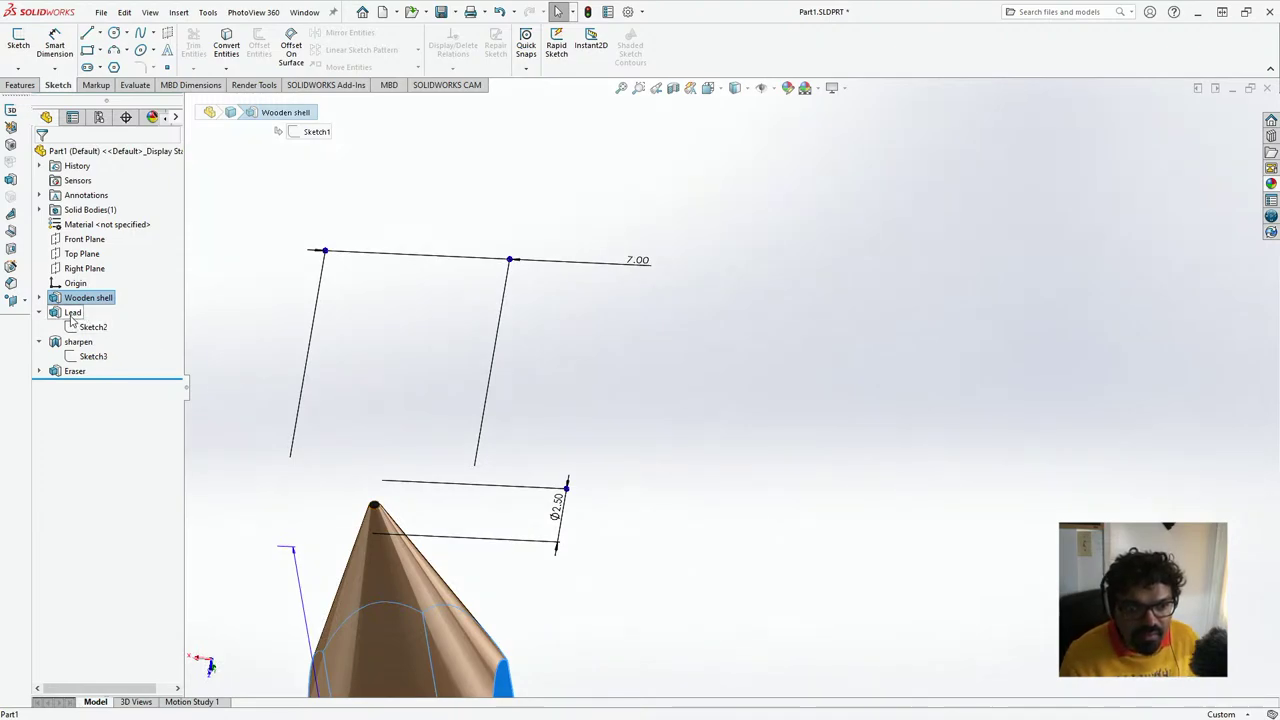
pyautogui.click(72, 313)
pyautogui.click(93, 327)
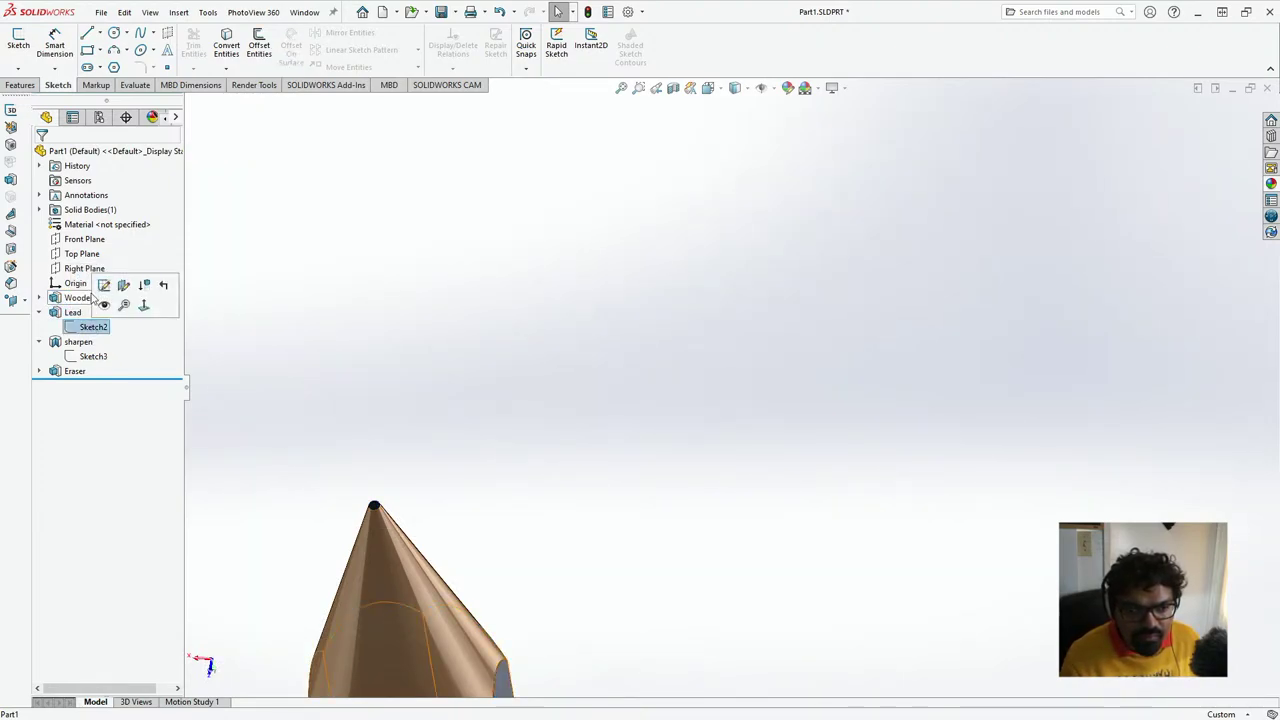
pyautogui.click(85, 298)
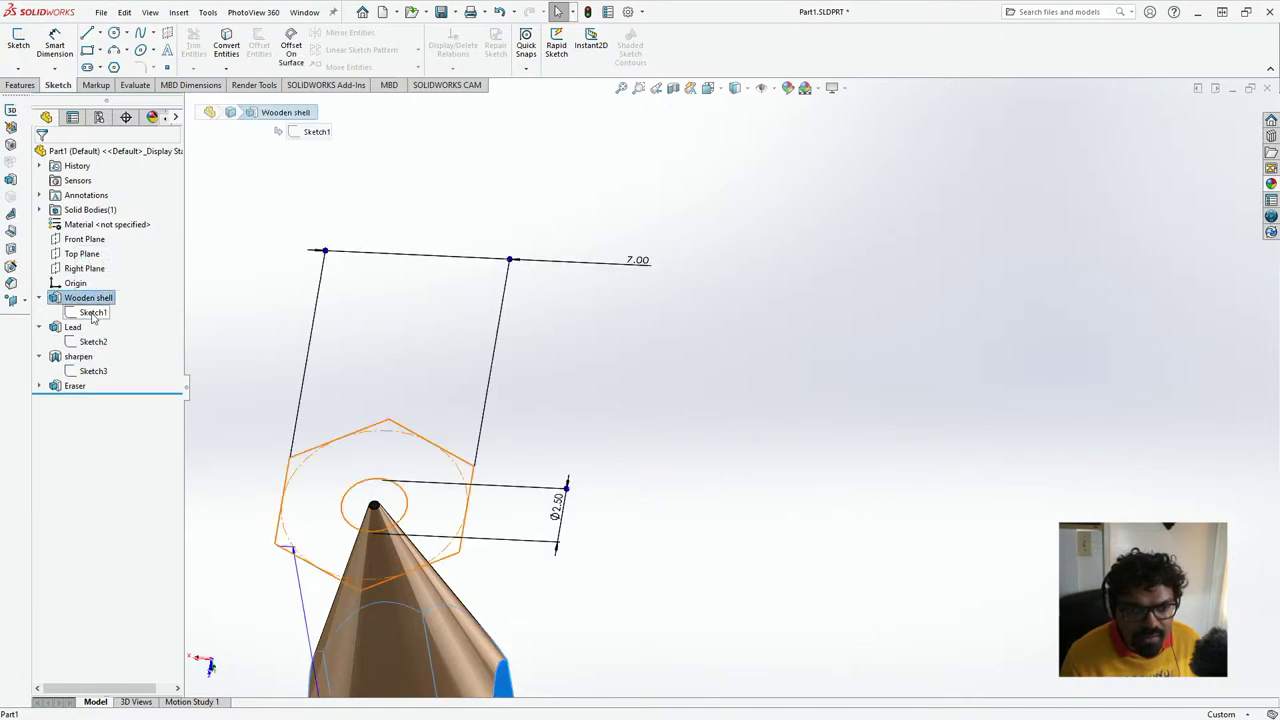
pyautogui.click(92, 313)
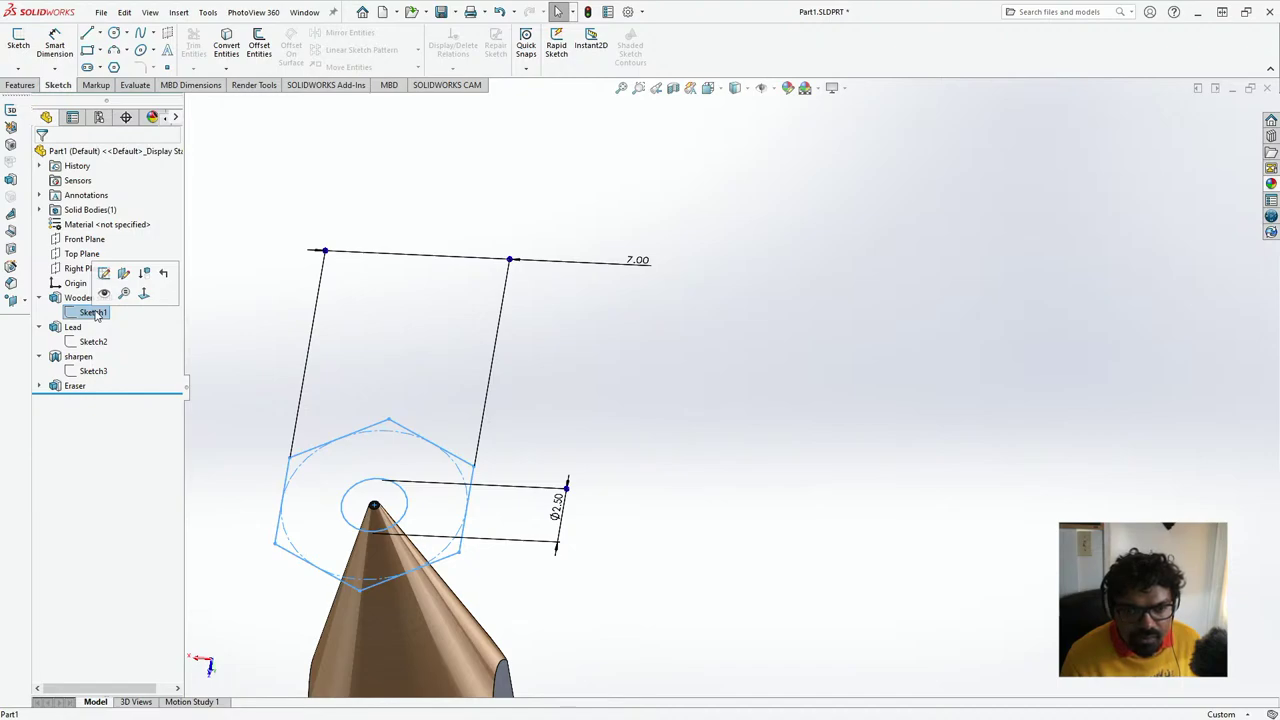
pyautogui.click(90, 343)
pyautogui.click(73, 328)
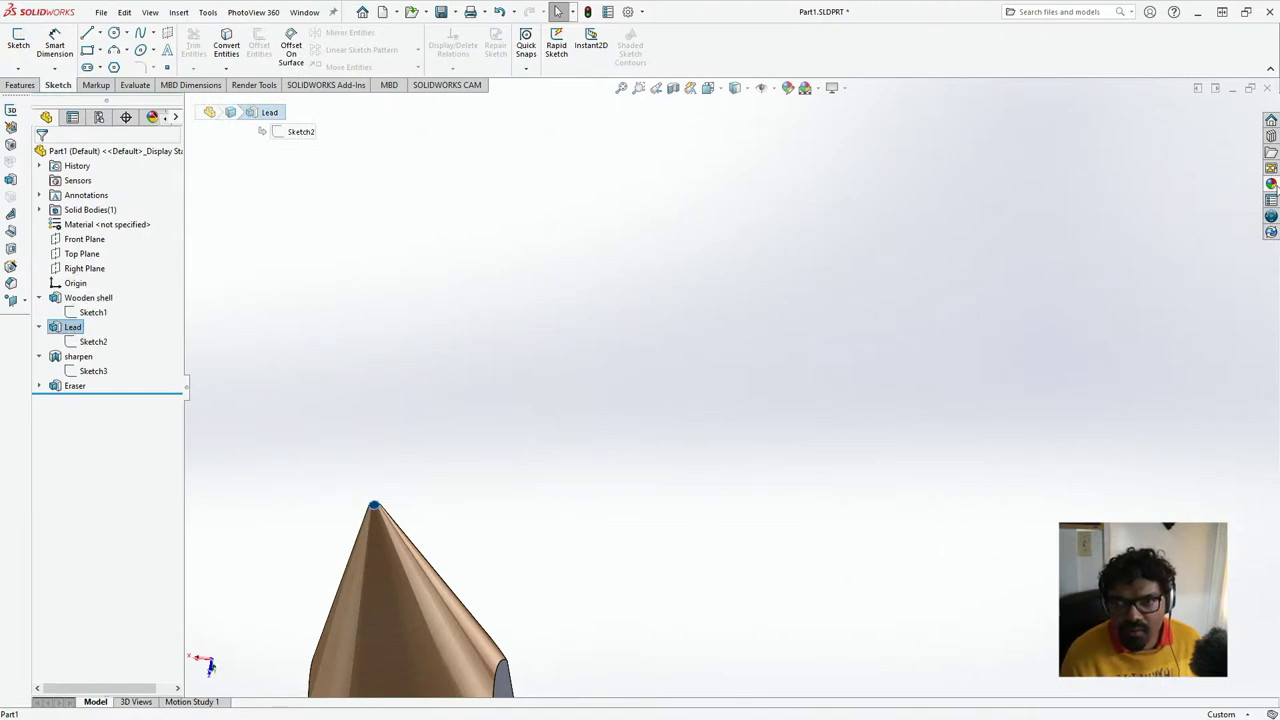
pyautogui.click(1271, 183)
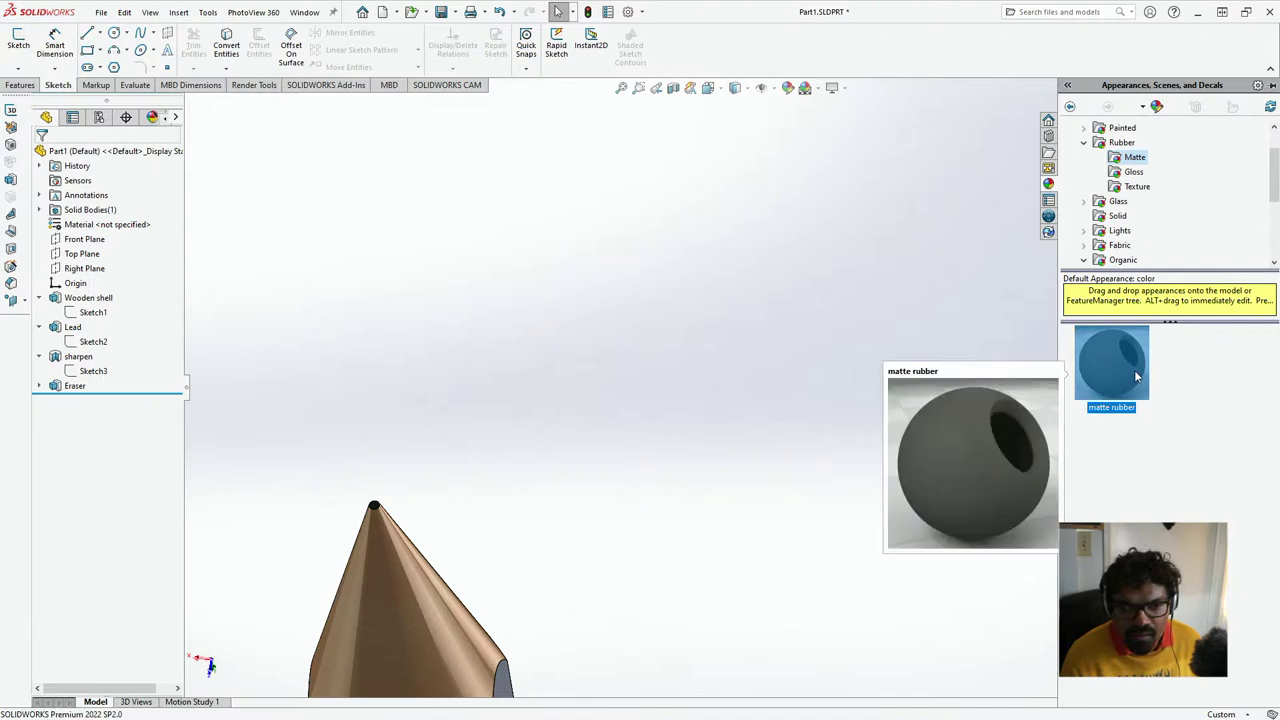
# - Open the lead's sketch for editing and examine its circle on the wooden shell's hexagonal end face
pyautogui.click(73, 327)
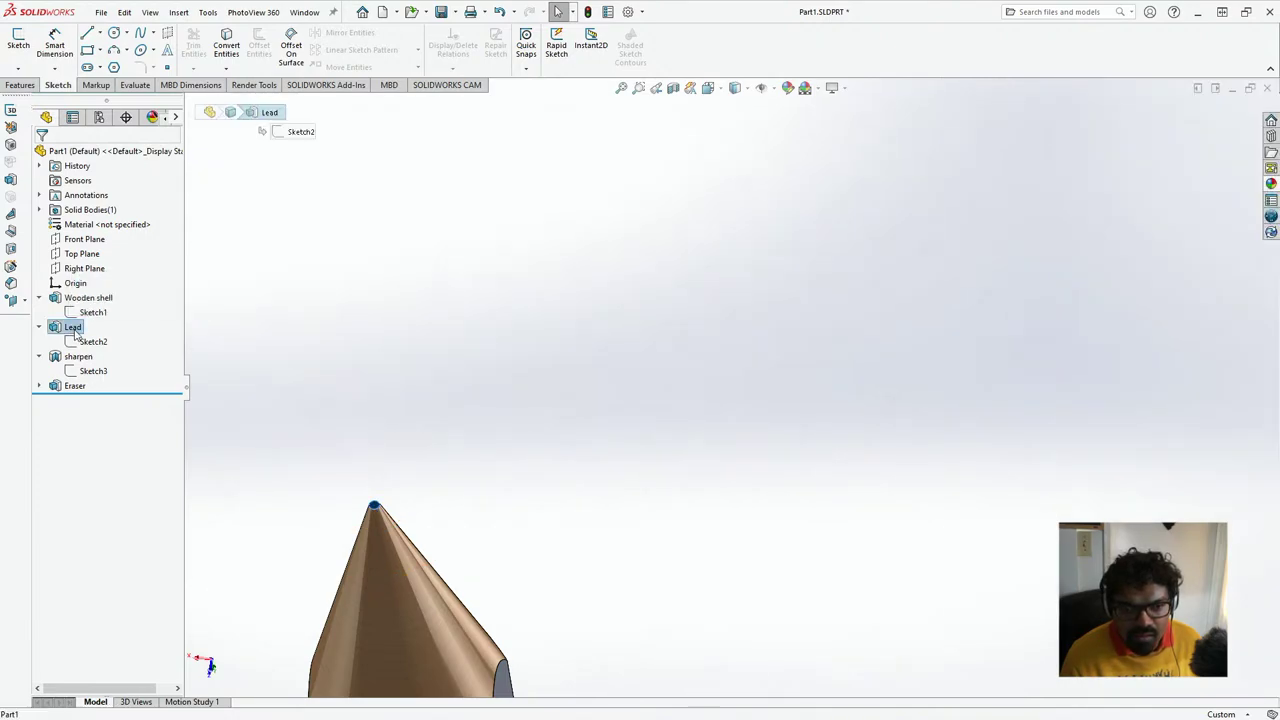
pyautogui.click(88, 342)
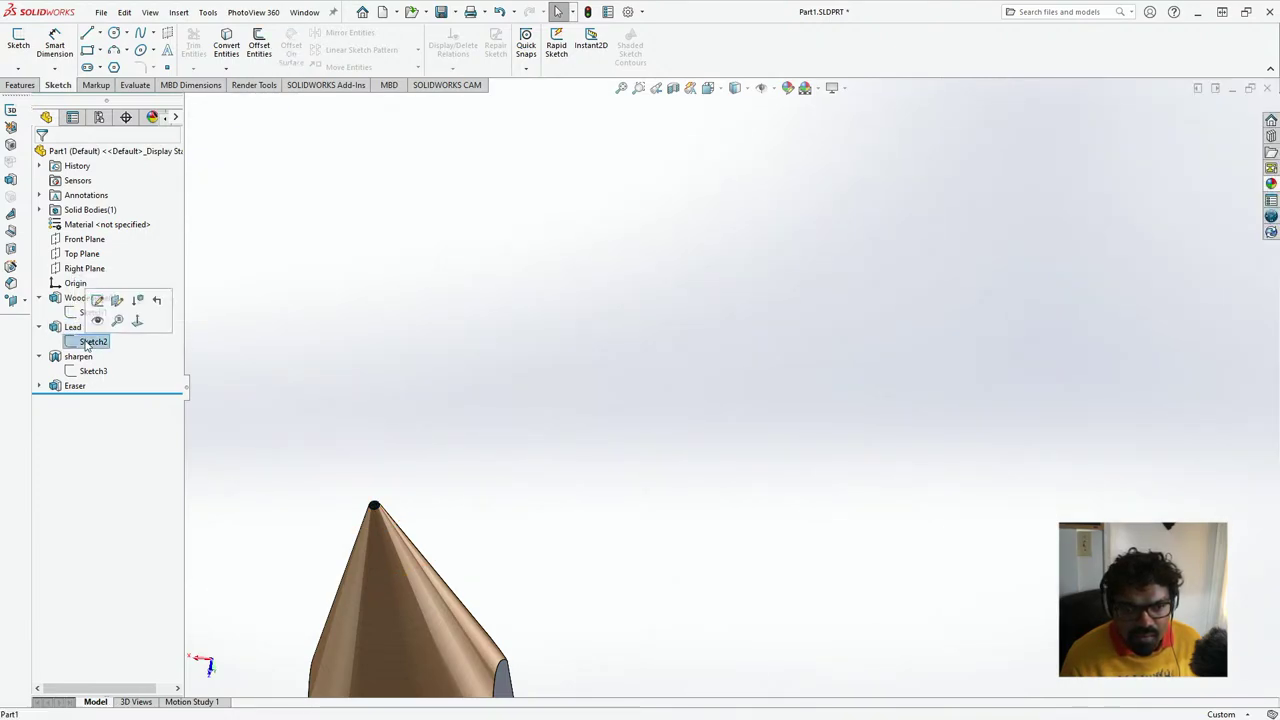
pyautogui.click(97, 301)
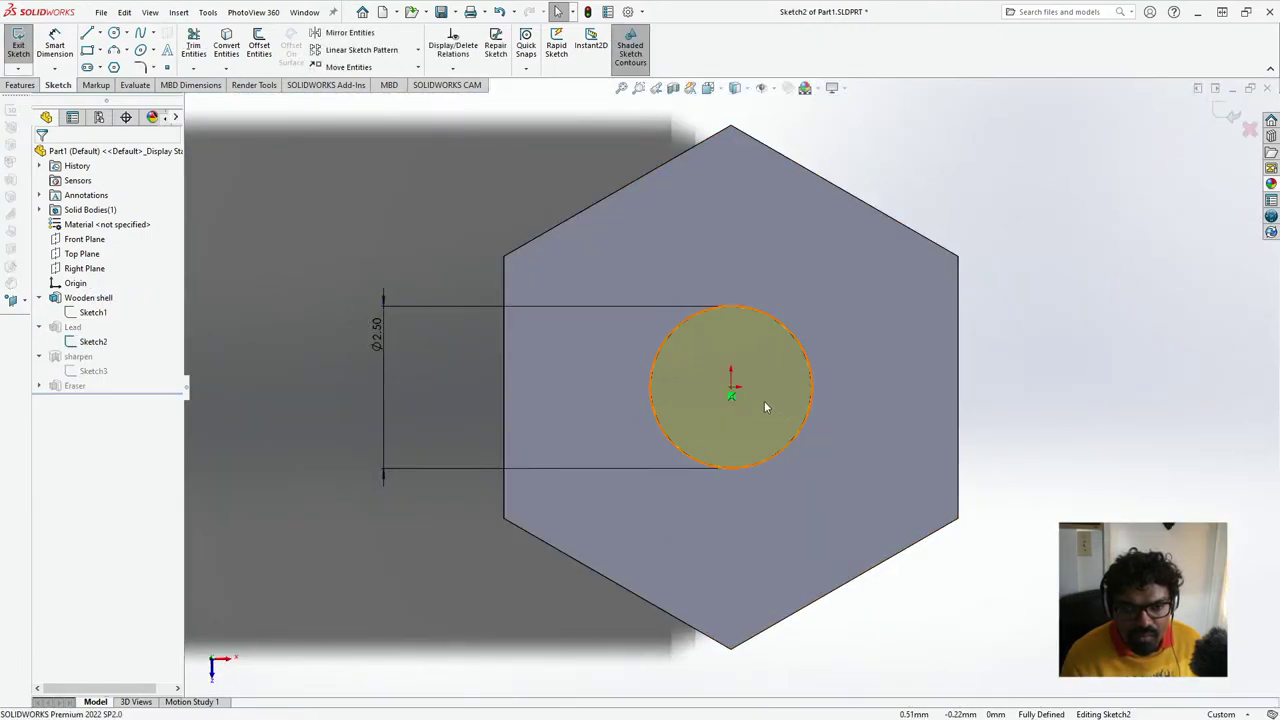
pyautogui.scroll(3, 764, 402)
pyautogui.scroll(-3, 764, 402)
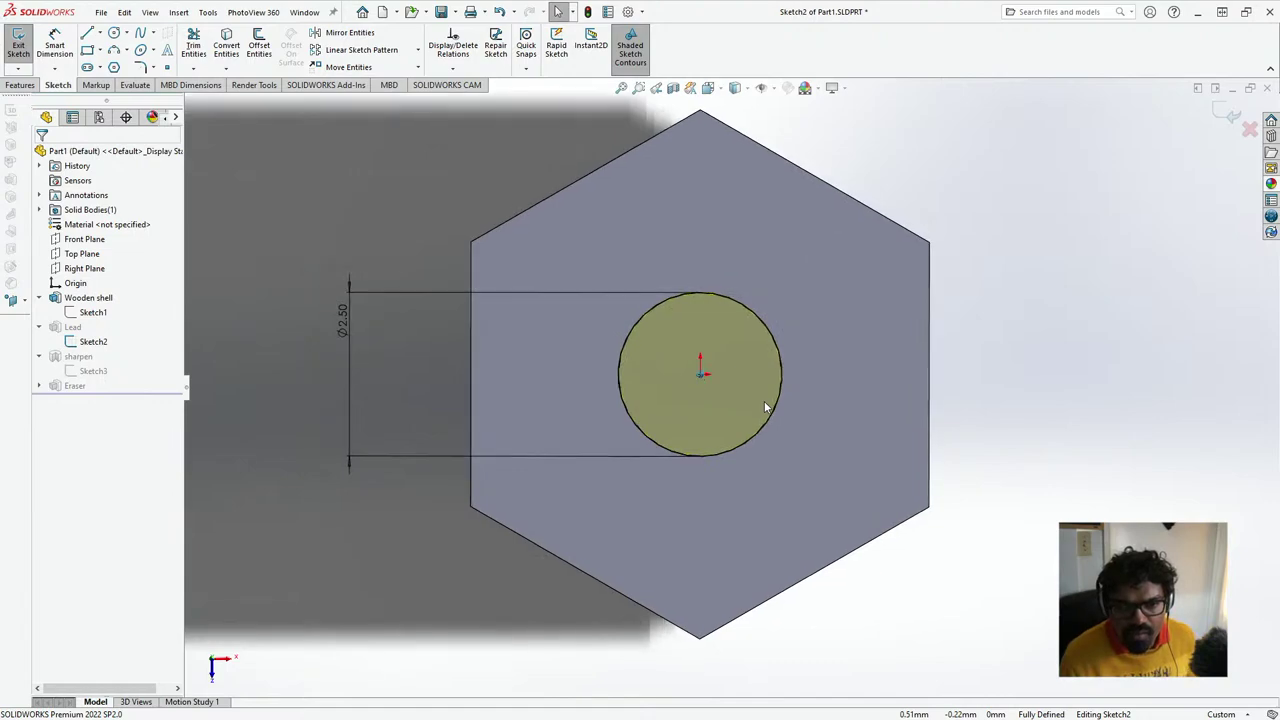
pyautogui.hotkey('ctrl', '7')
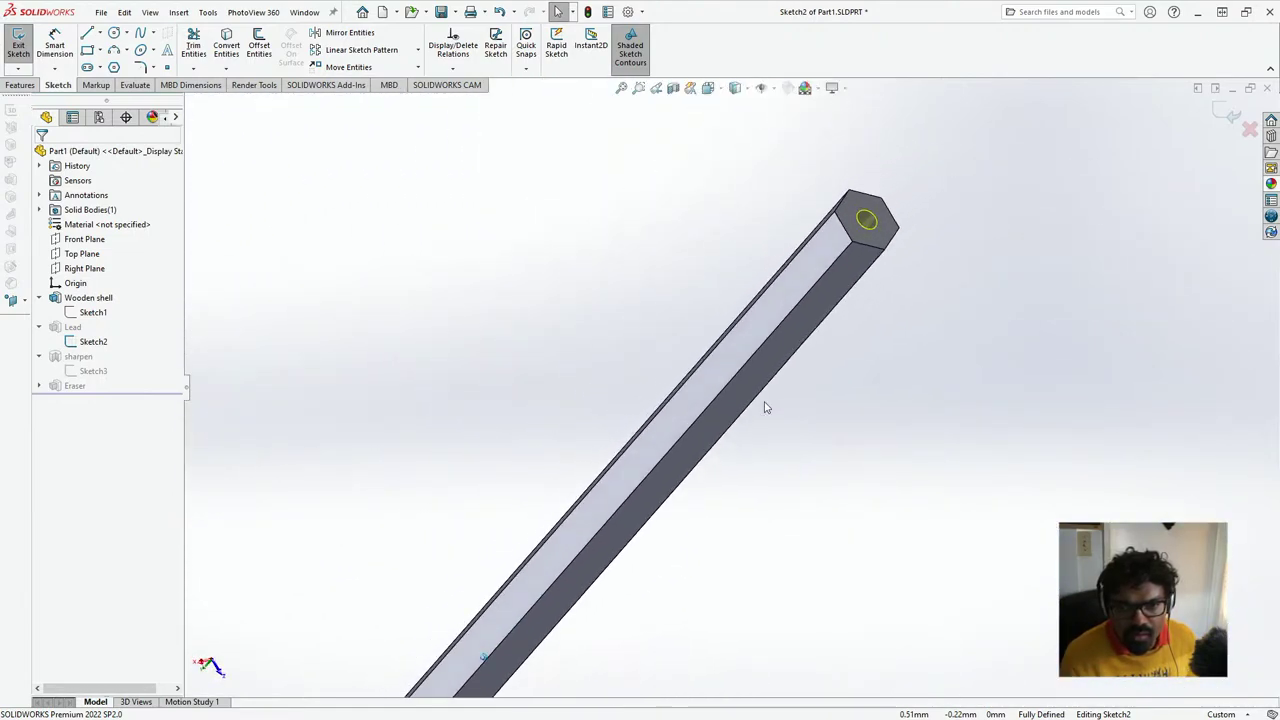
pyautogui.scroll(3, 764, 402)
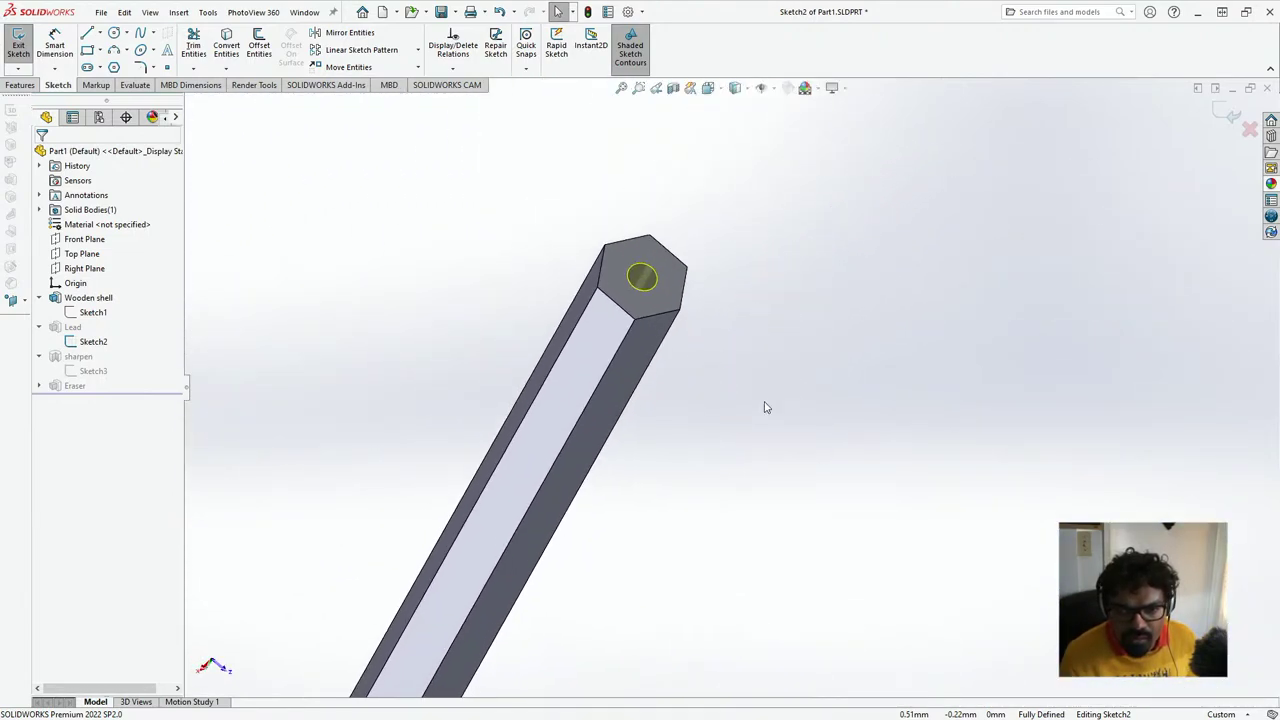
pyautogui.scroll(-5, 717, 309)
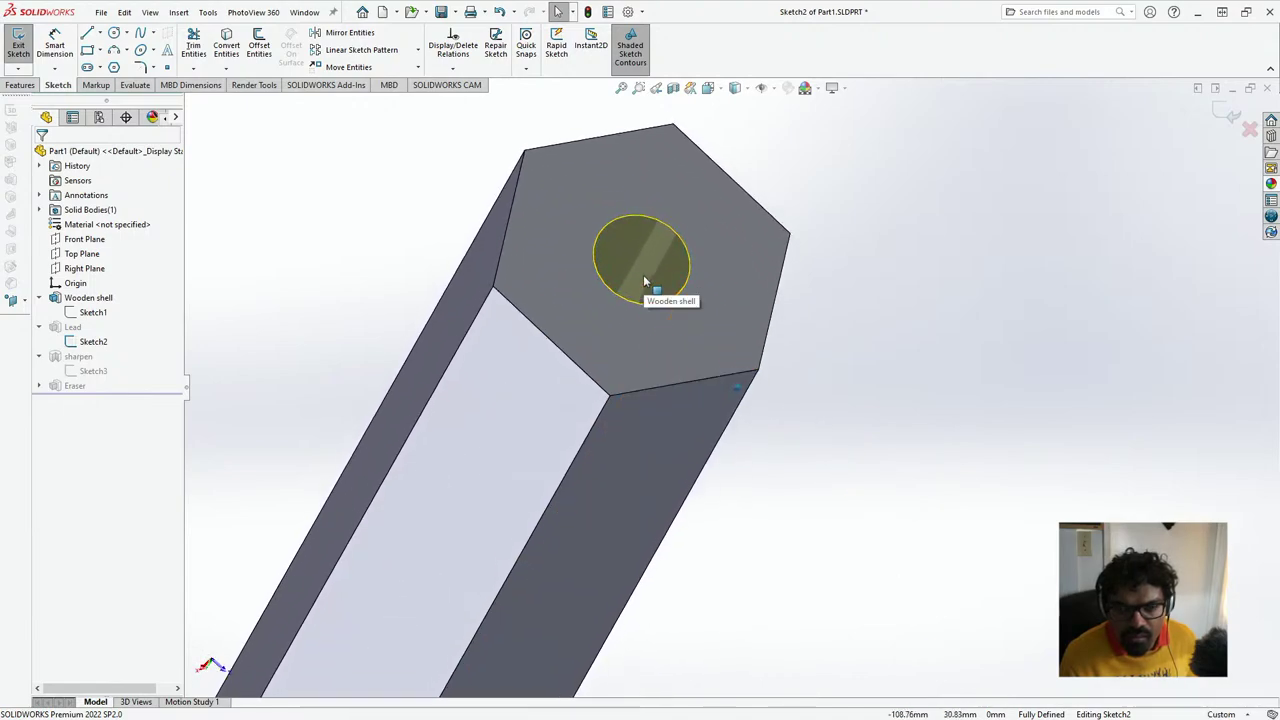
pyautogui.scroll(-4, 643, 280)
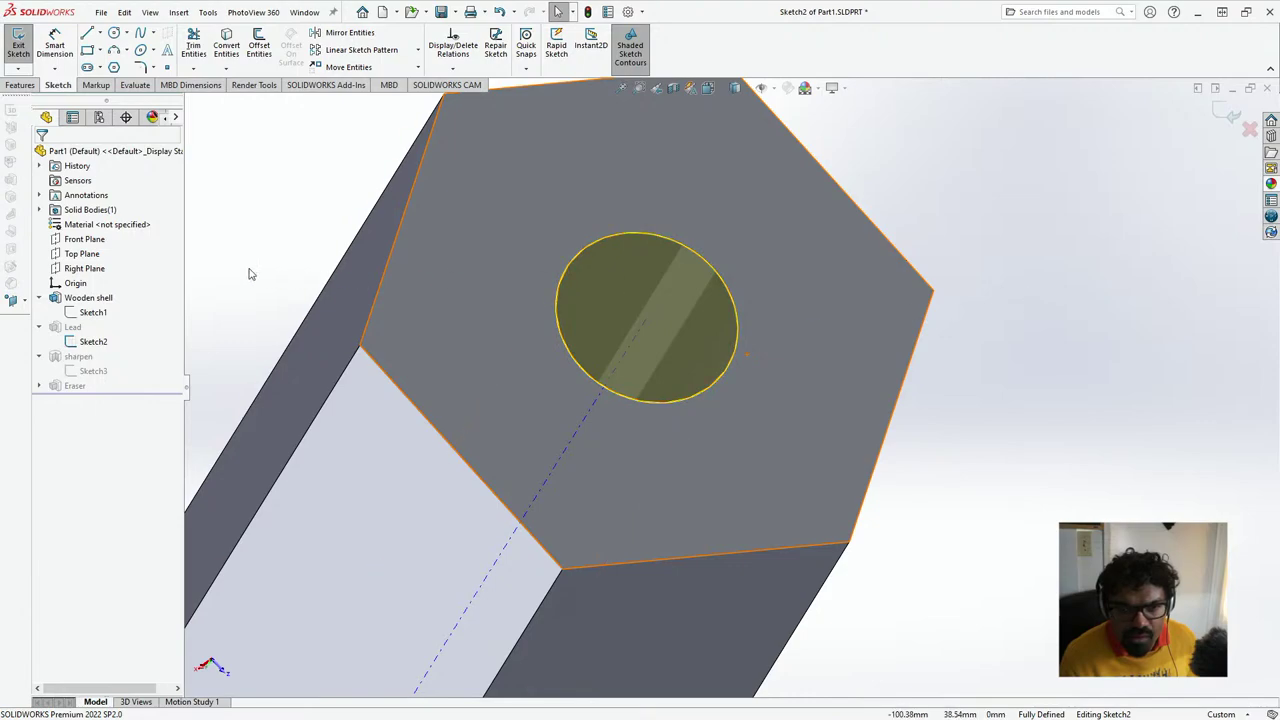
# - Compare the wooden shell's sketch with the lead's sketch and leave sketch editing without saving changes
pyautogui.click(96, 298)
pyautogui.click(99, 313)
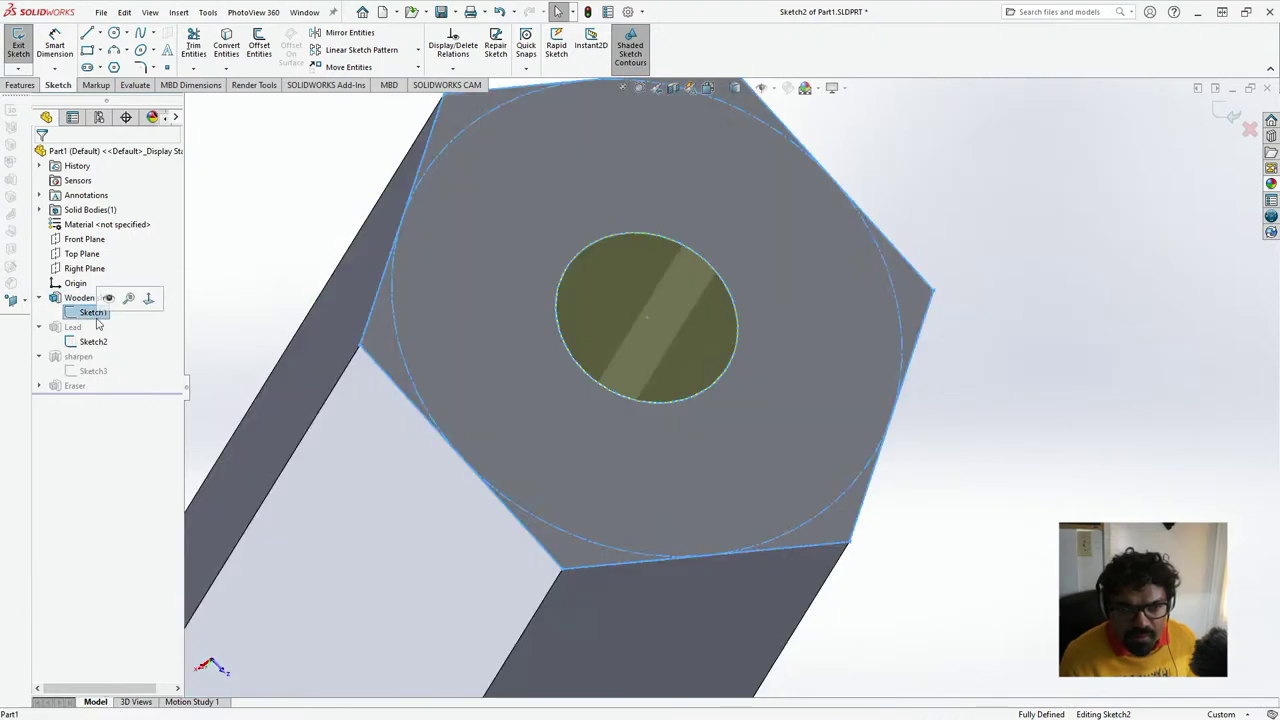
pyautogui.click(92, 342)
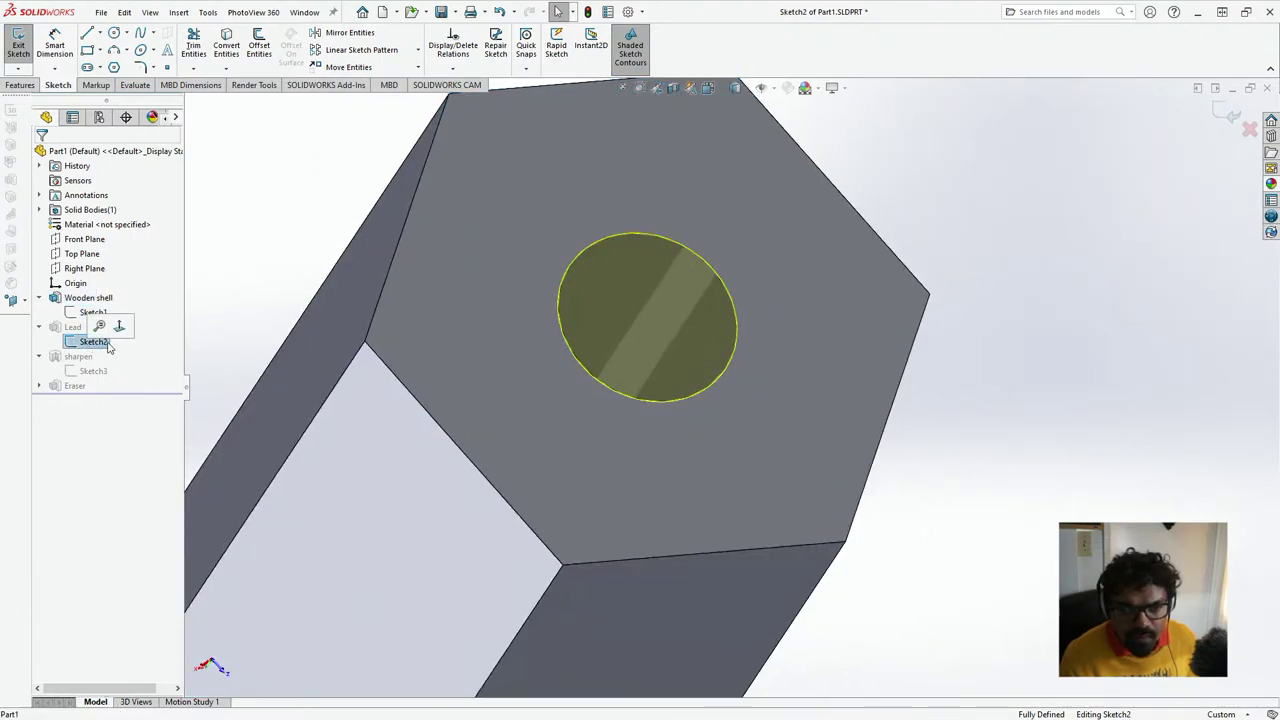
pyautogui.click(1250, 130)
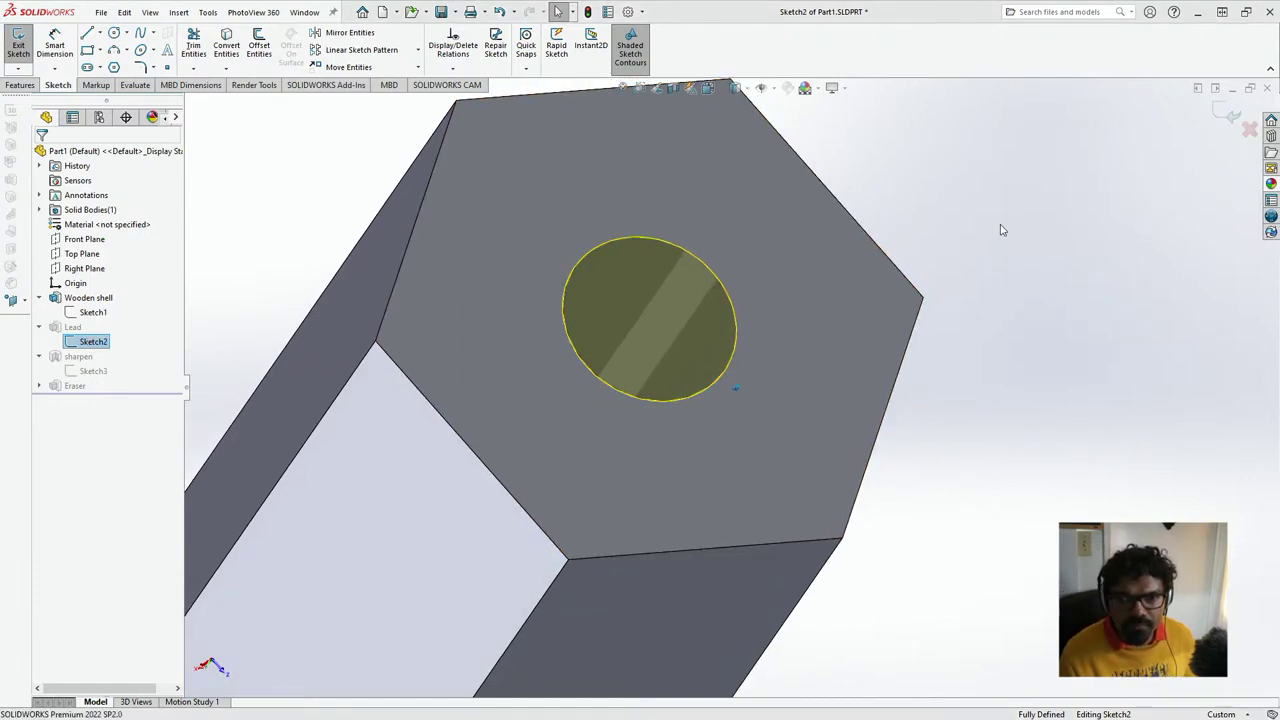
pyautogui.click(677, 375)
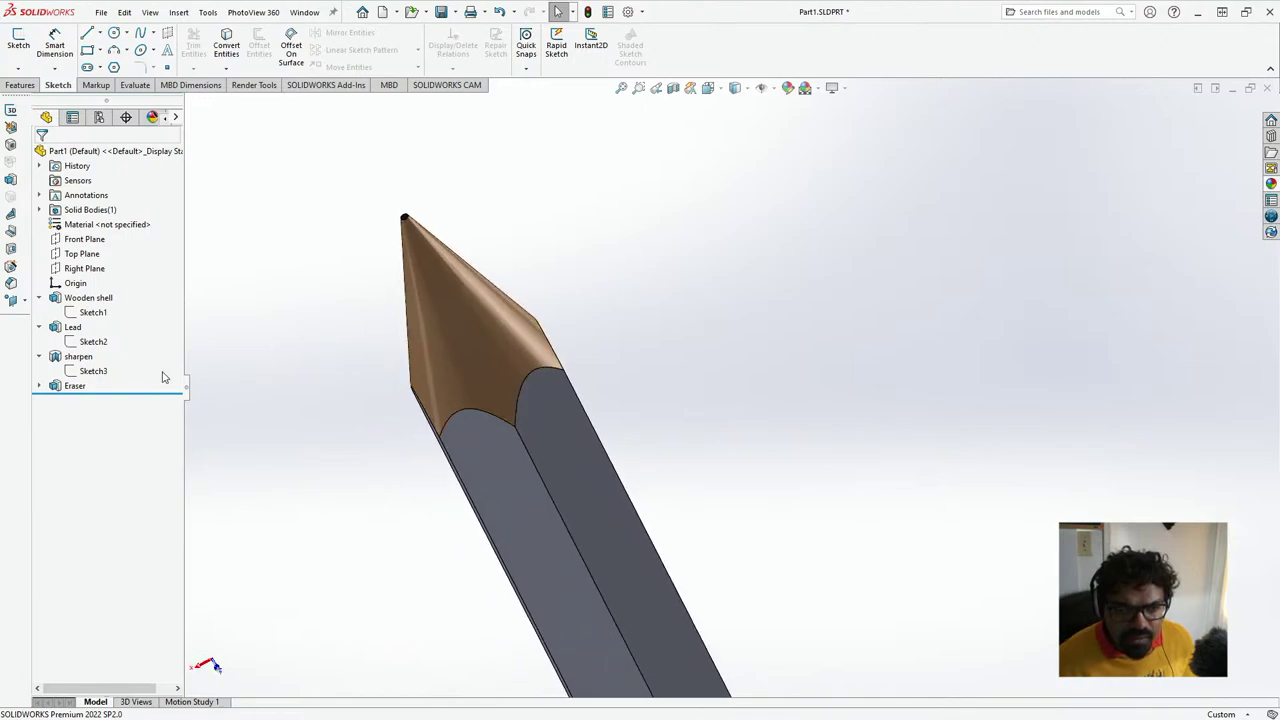
# - Roll the model back to just before the sharpen feature and examine the end faces of the lead and wooden shell
pyautogui.moveTo(139, 394)
pyautogui.mouseDown()
pyautogui.moveTo(143, 354)
pyautogui.moveTo(166, 348)
pyautogui.mouseUp()
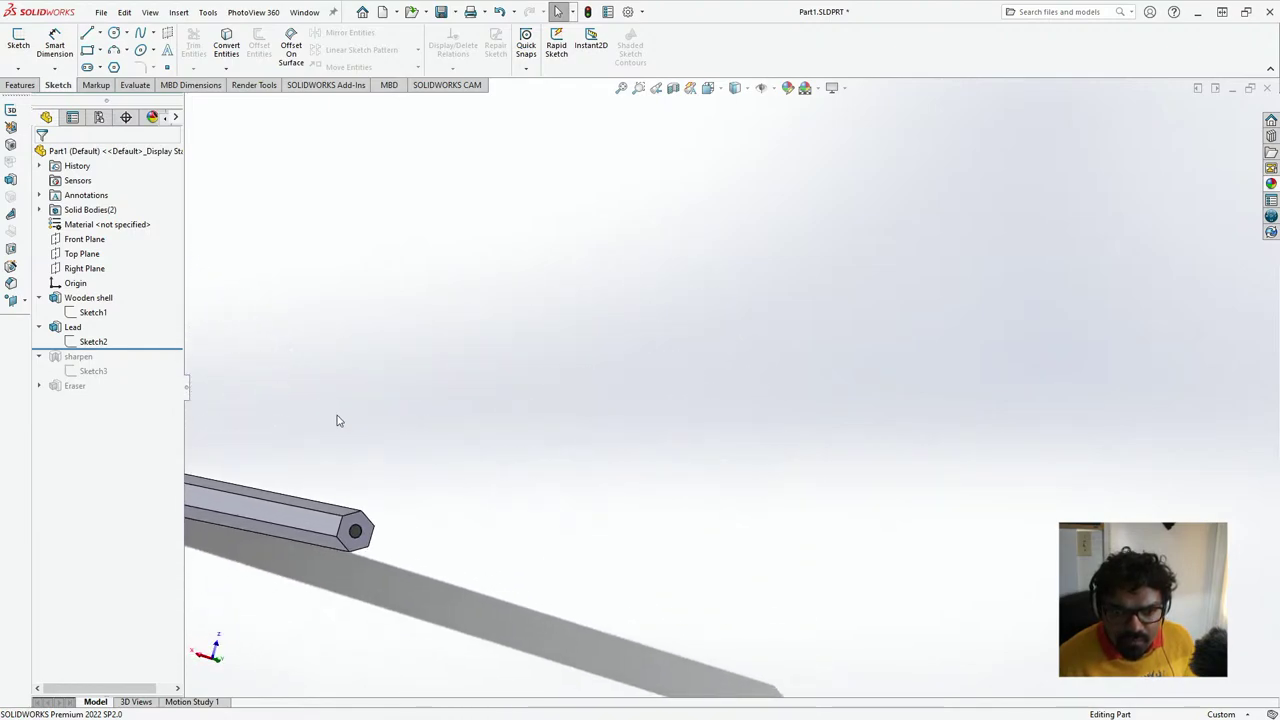
pyautogui.click(268, 445)
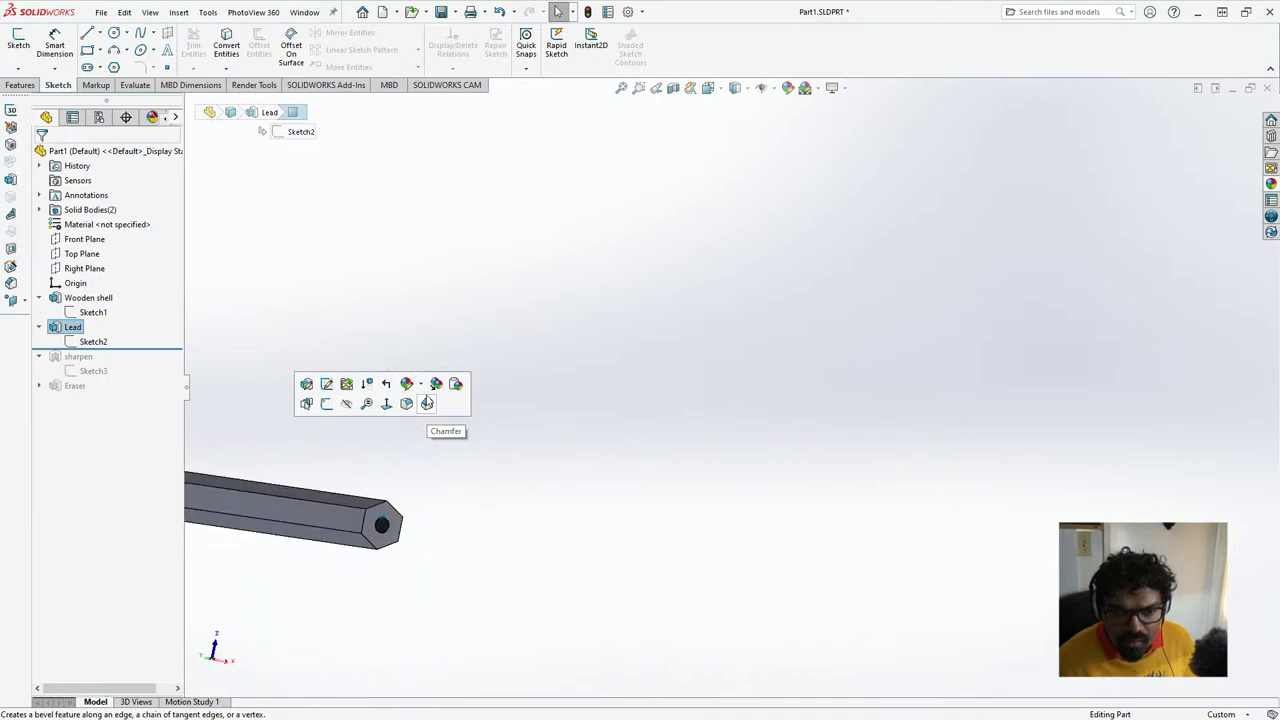
pyautogui.click(590, 411)
pyautogui.scroll(-6, 590, 411)
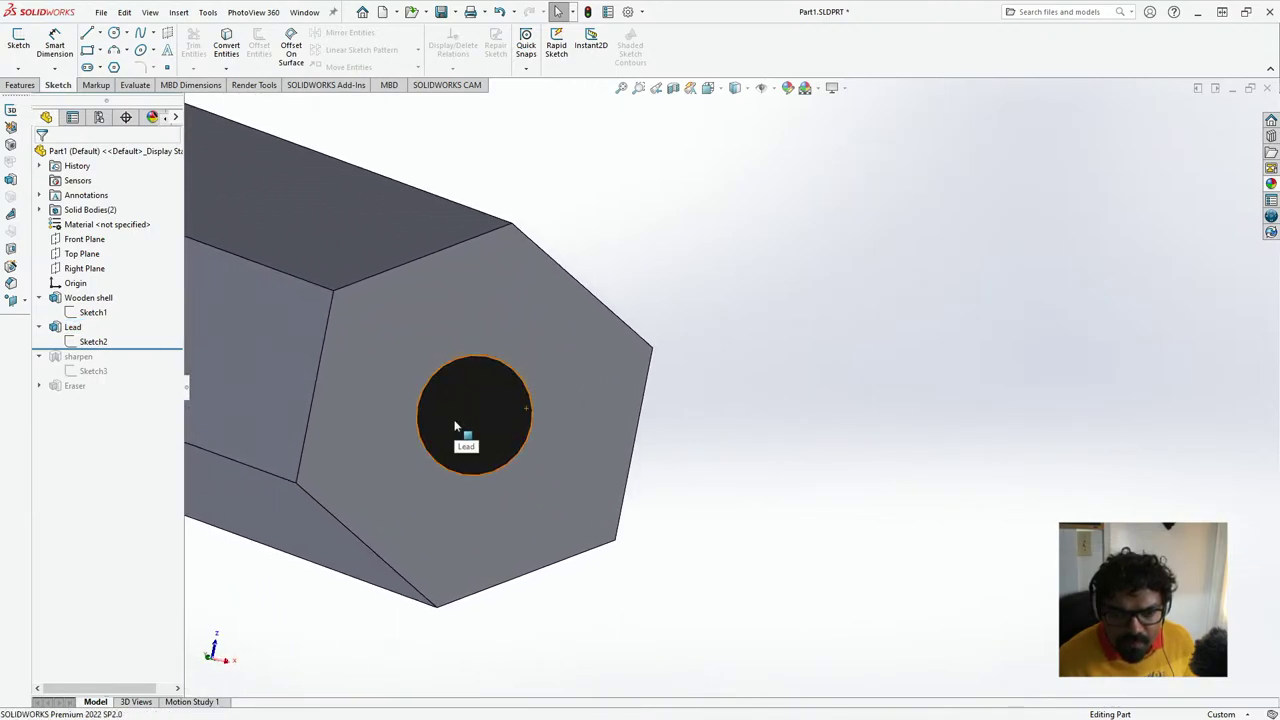
pyautogui.click(465, 424)
pyautogui.click(731, 329)
pyautogui.click(433, 325)
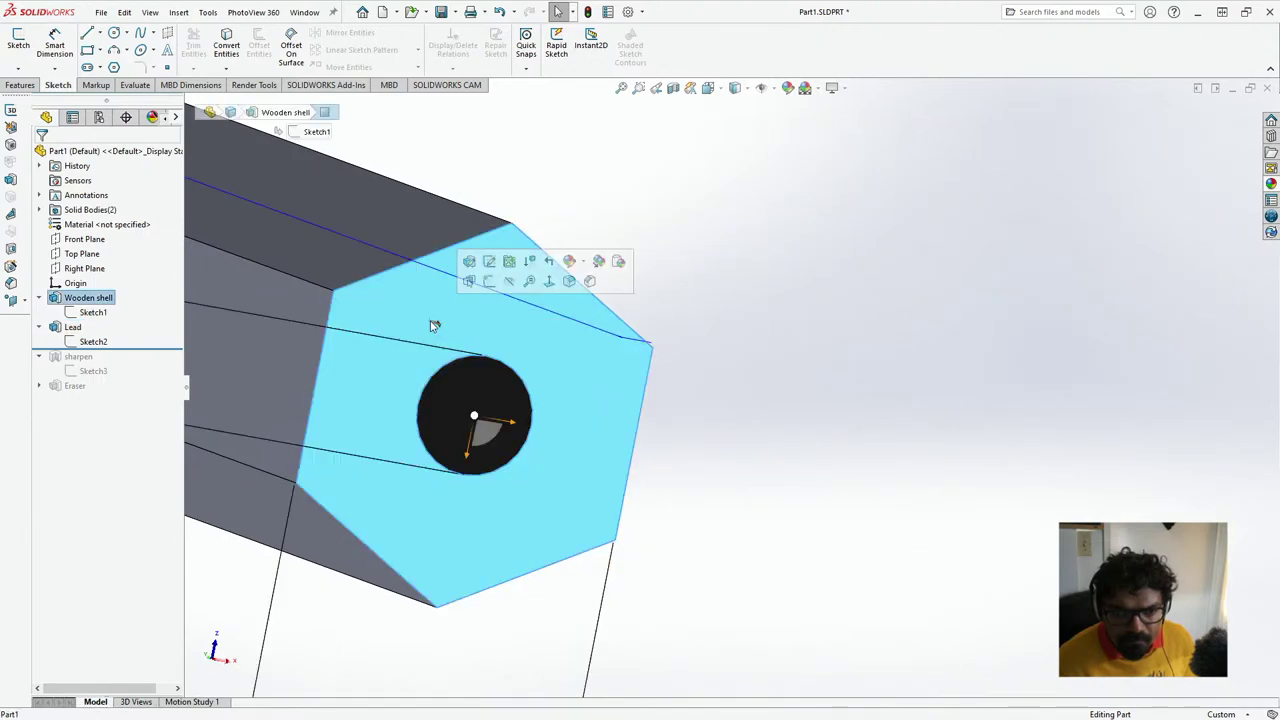
pyautogui.click(678, 234)
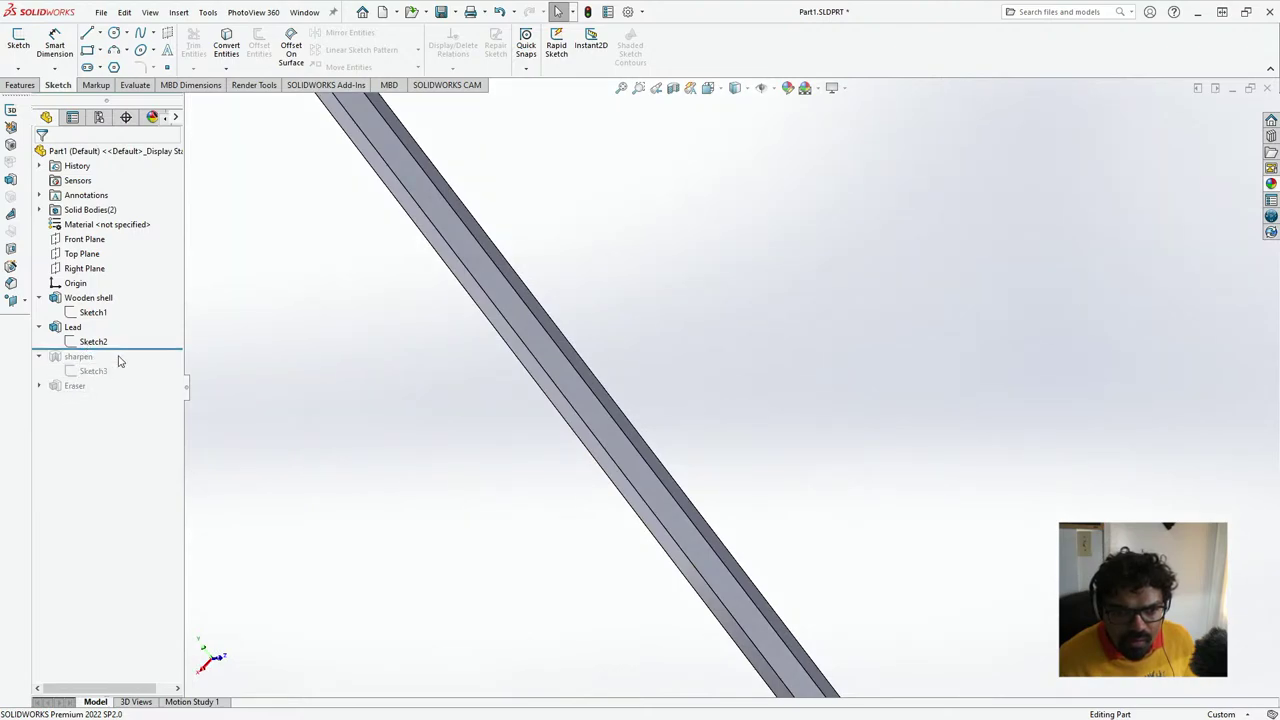
# - Roll the model forward past the sharpen feature and past the eraser to view the whole pencil
pyautogui.moveTo(130, 349); pyautogui.dragTo(130, 376)
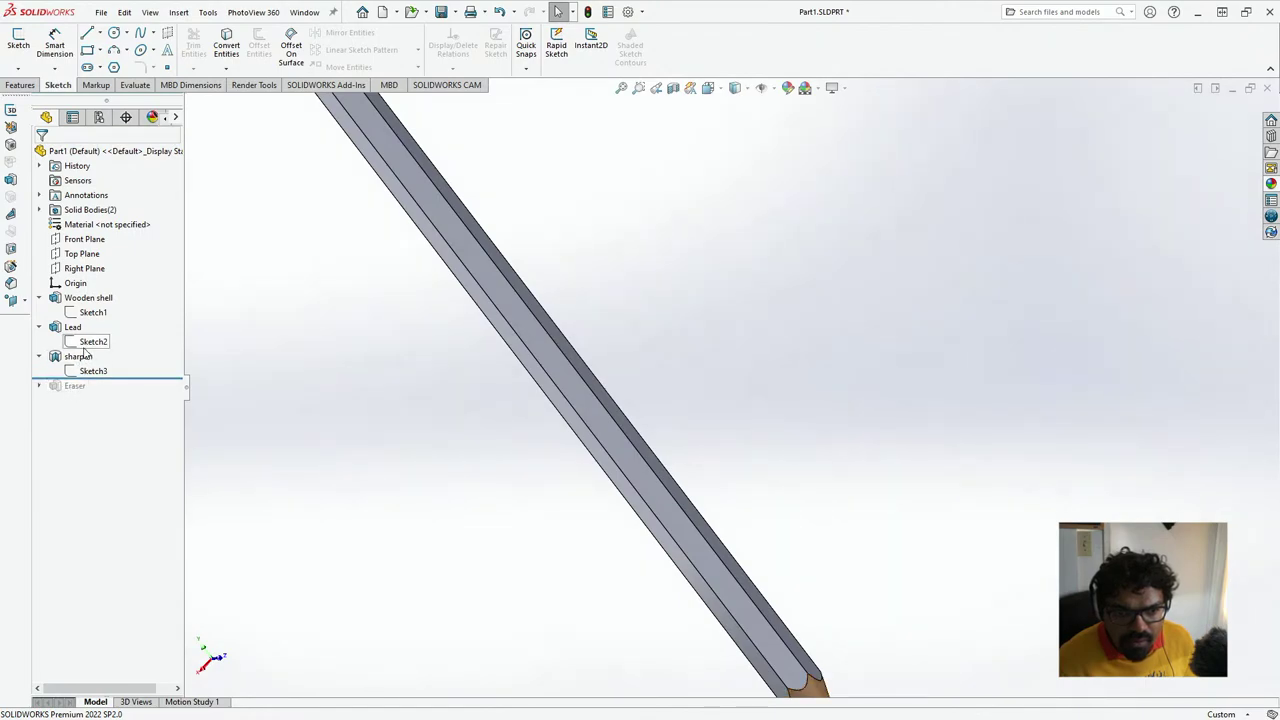
pyautogui.click(146, 377)
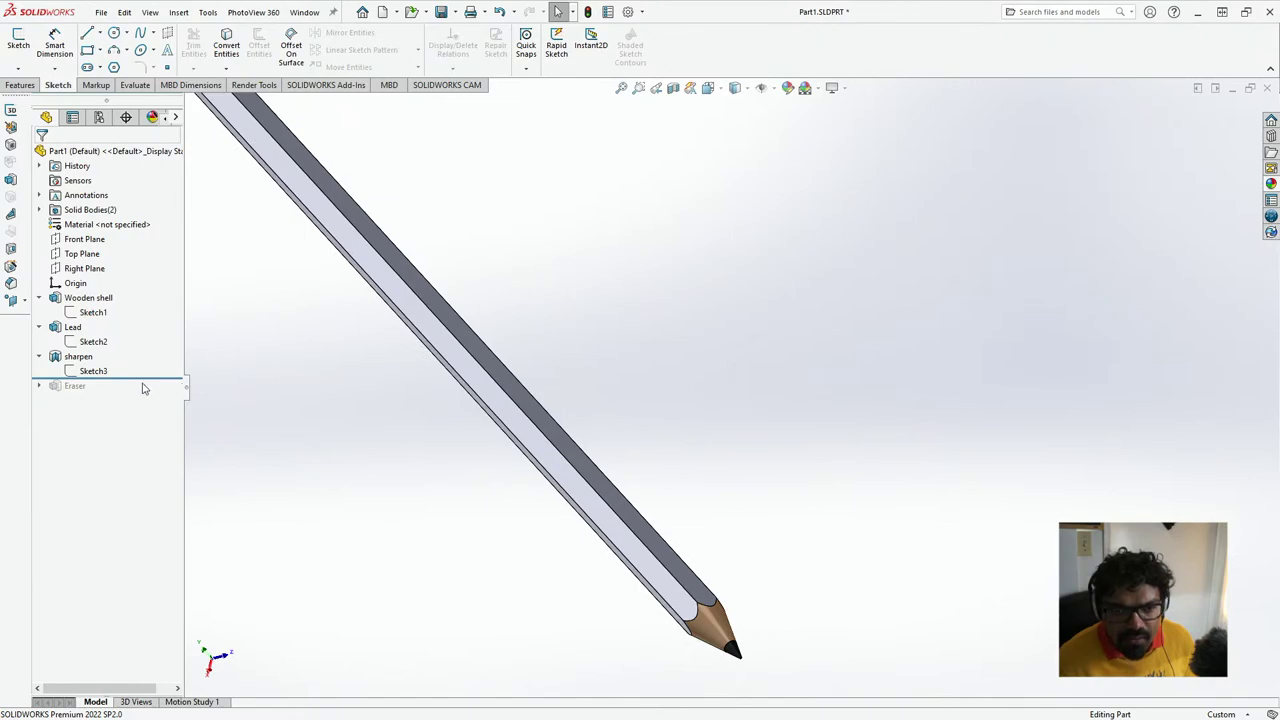
pyautogui.moveTo(138, 380)
pyautogui.mouseDown()
pyautogui.moveTo(119, 386)
pyautogui.moveTo(125, 396)
pyautogui.mouseUp()
pyautogui.scroll(3, 340, 414)
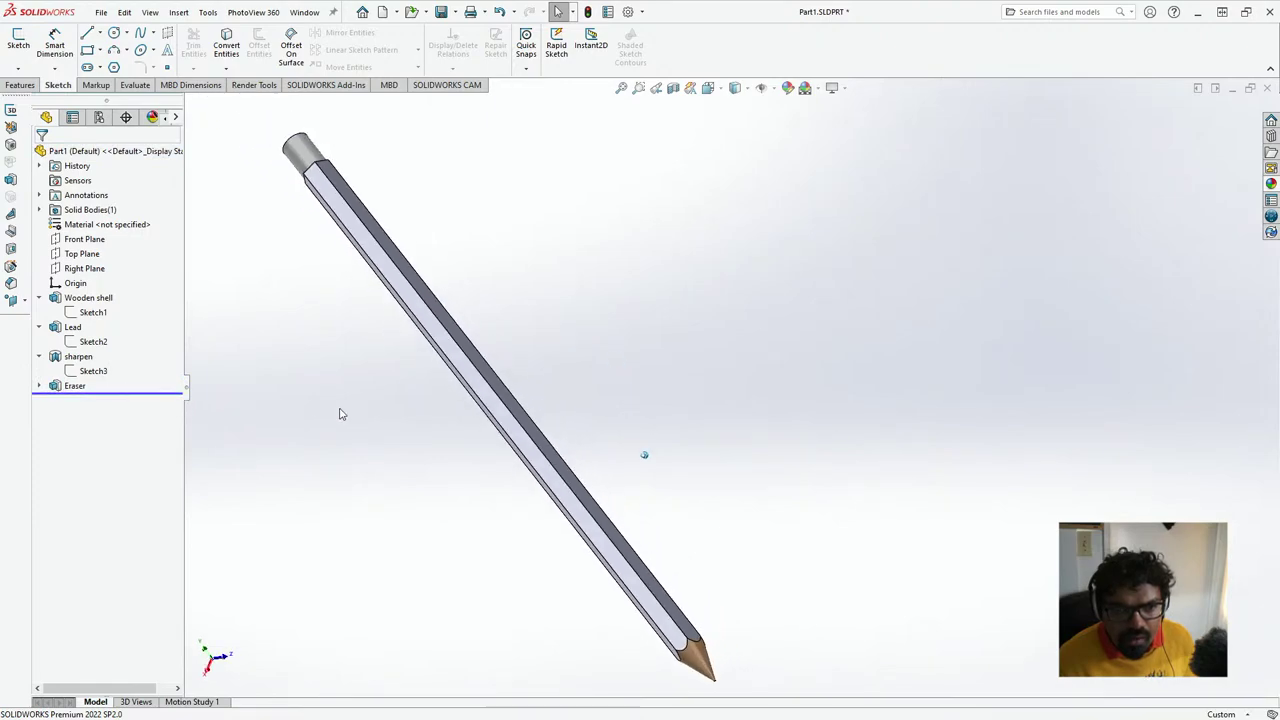
# - Review the eraser feature and its sketch, rolling the model back before the eraser and forward again
pyautogui.click(39, 386)
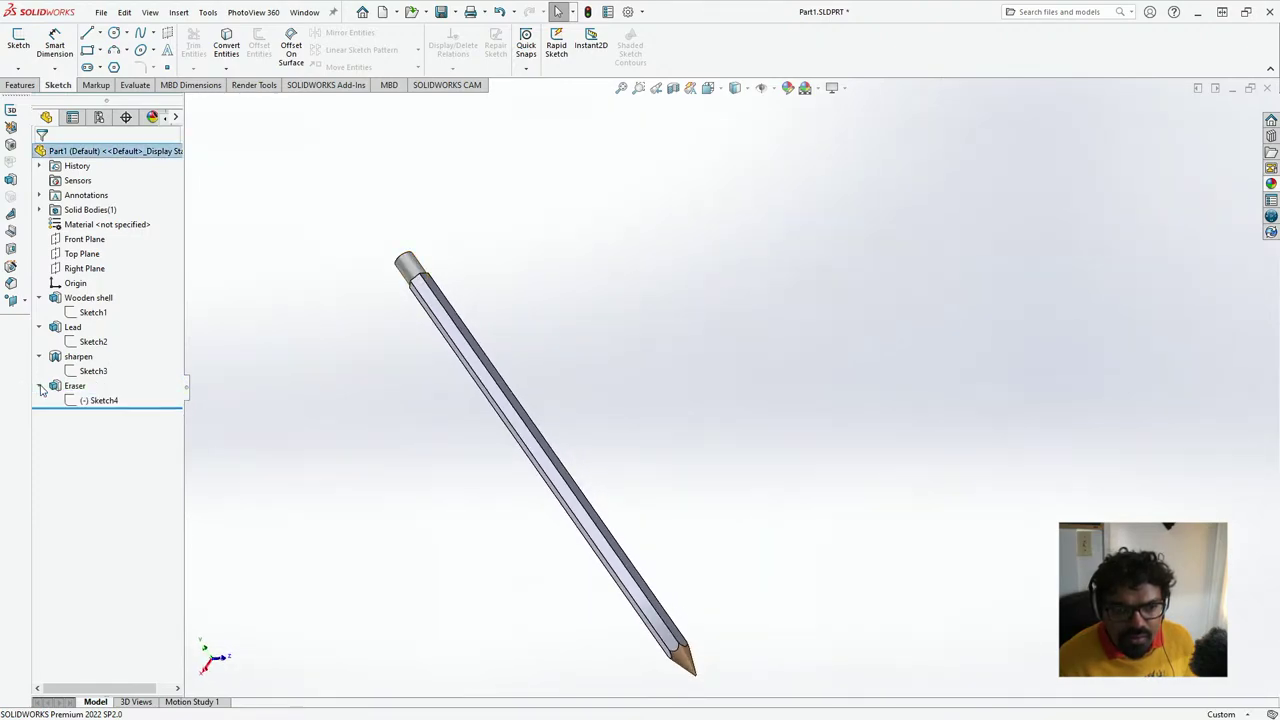
pyautogui.click(95, 401)
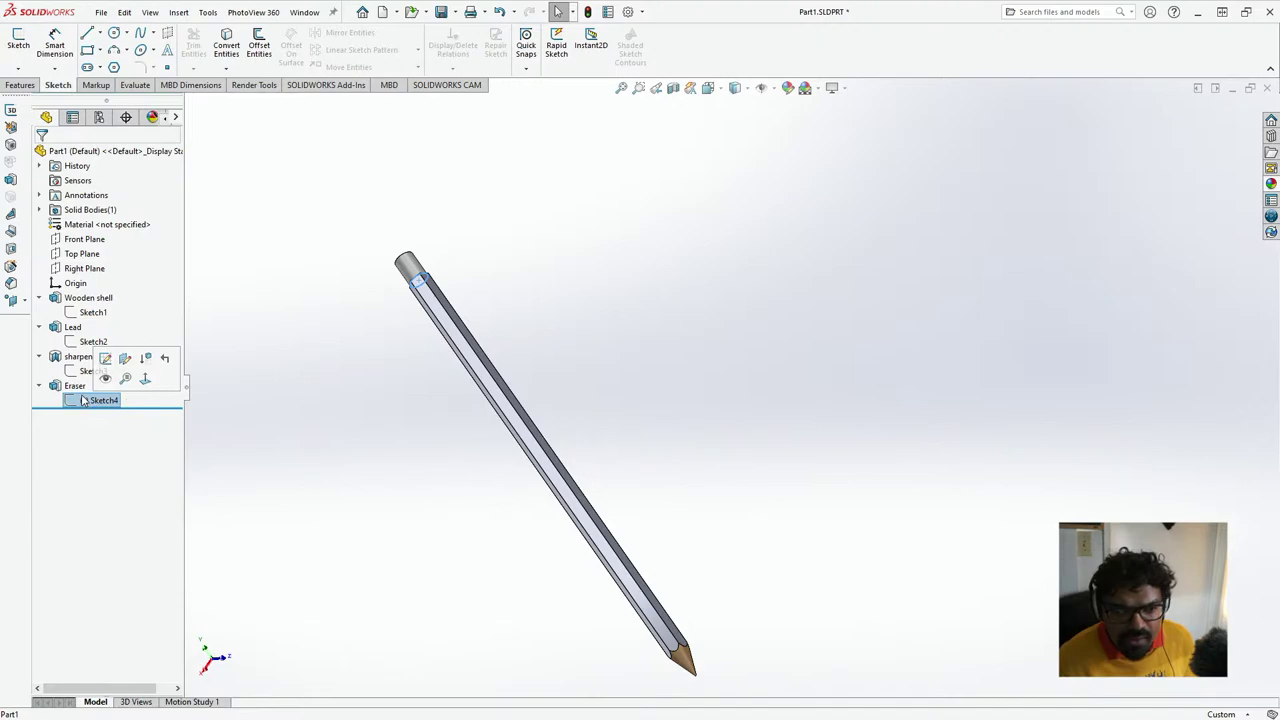
pyautogui.click(72, 387)
pyautogui.scroll(-5, 389, 326)
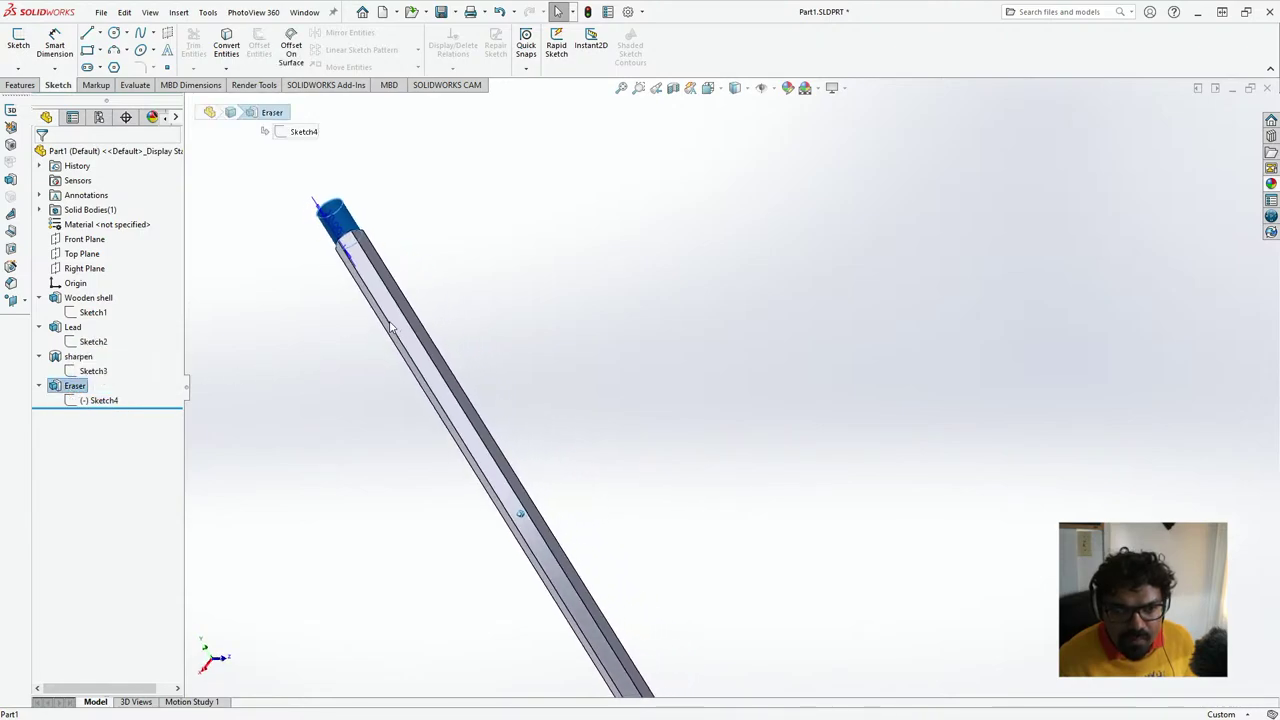
pyautogui.moveTo(135, 408); pyautogui.dragTo(143, 378)
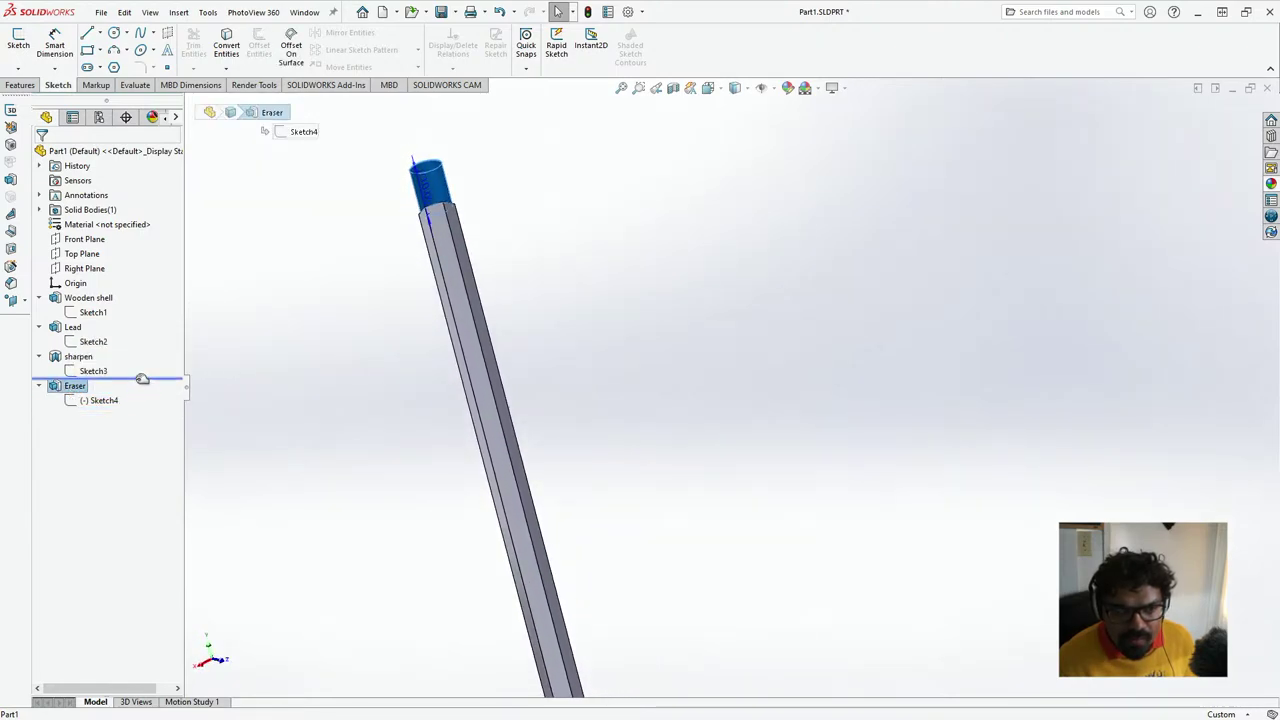
pyautogui.hotkey('ctrl', '7')
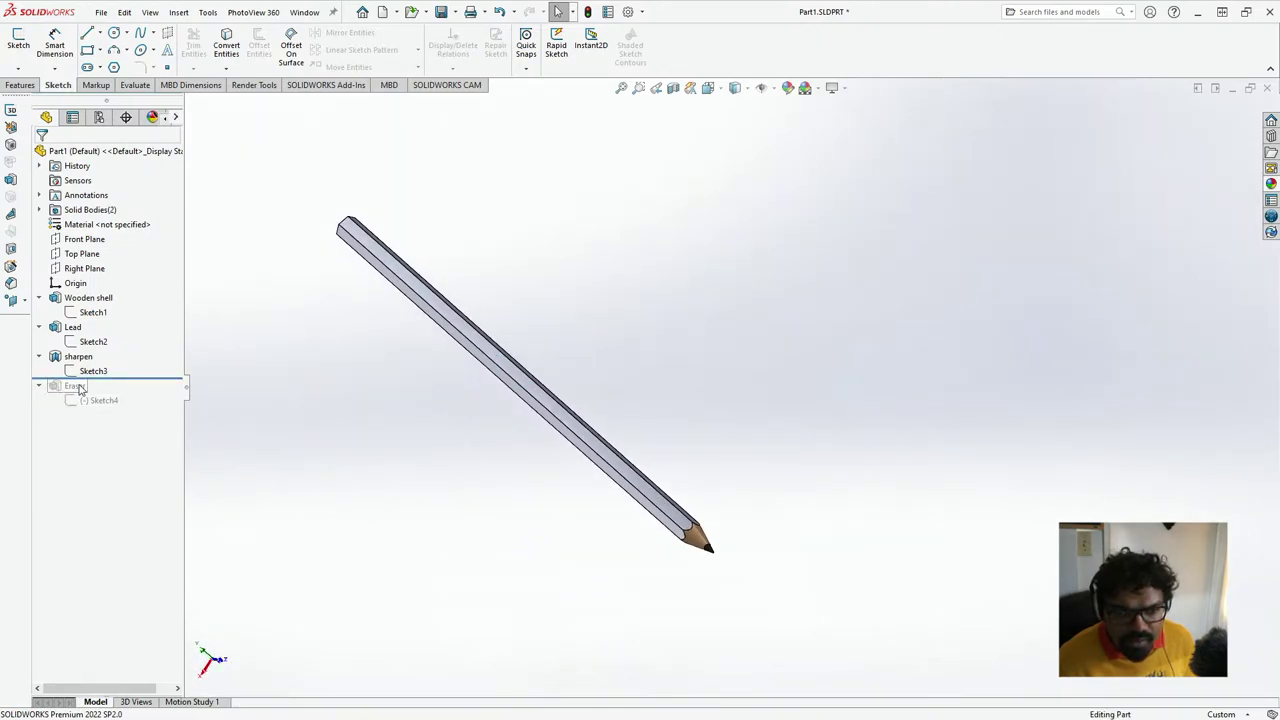
pyautogui.moveTo(135, 380); pyautogui.dragTo(134, 400)
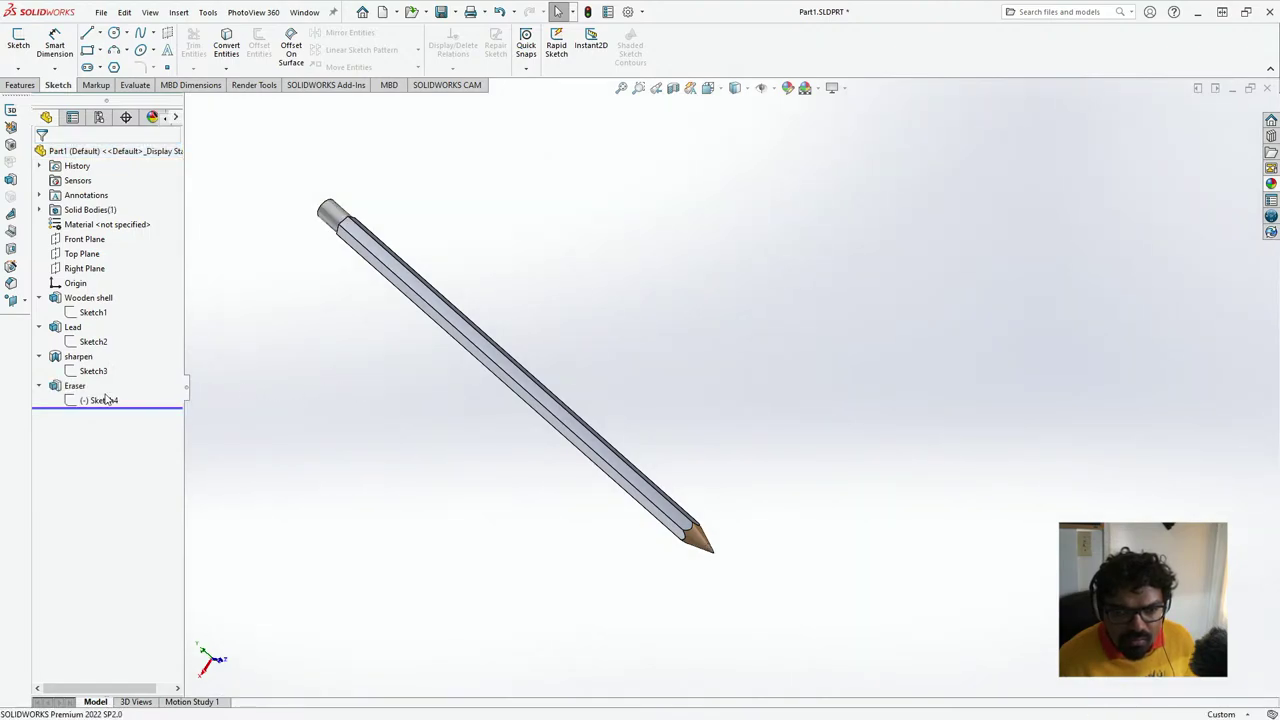
# - Inspect the eraser and its sketch up close where the cylinder meets the hexagonal shell
pyautogui.click(75, 387)
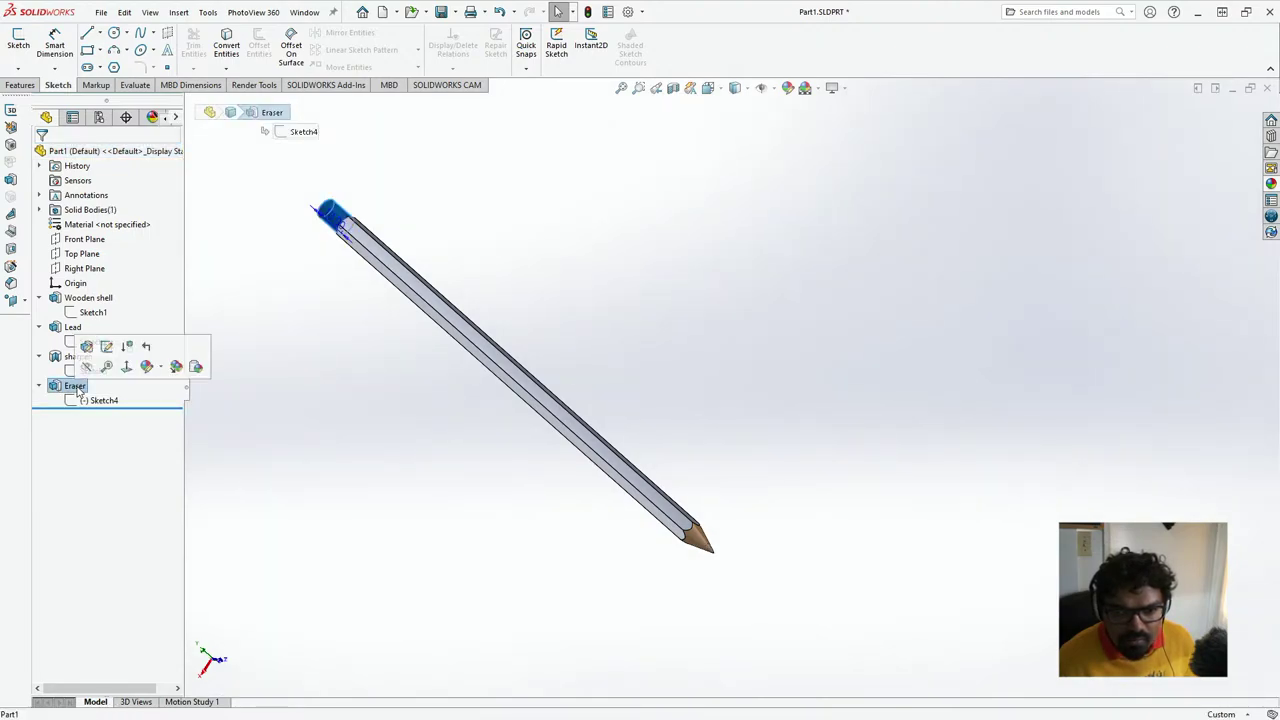
pyautogui.click(104, 402)
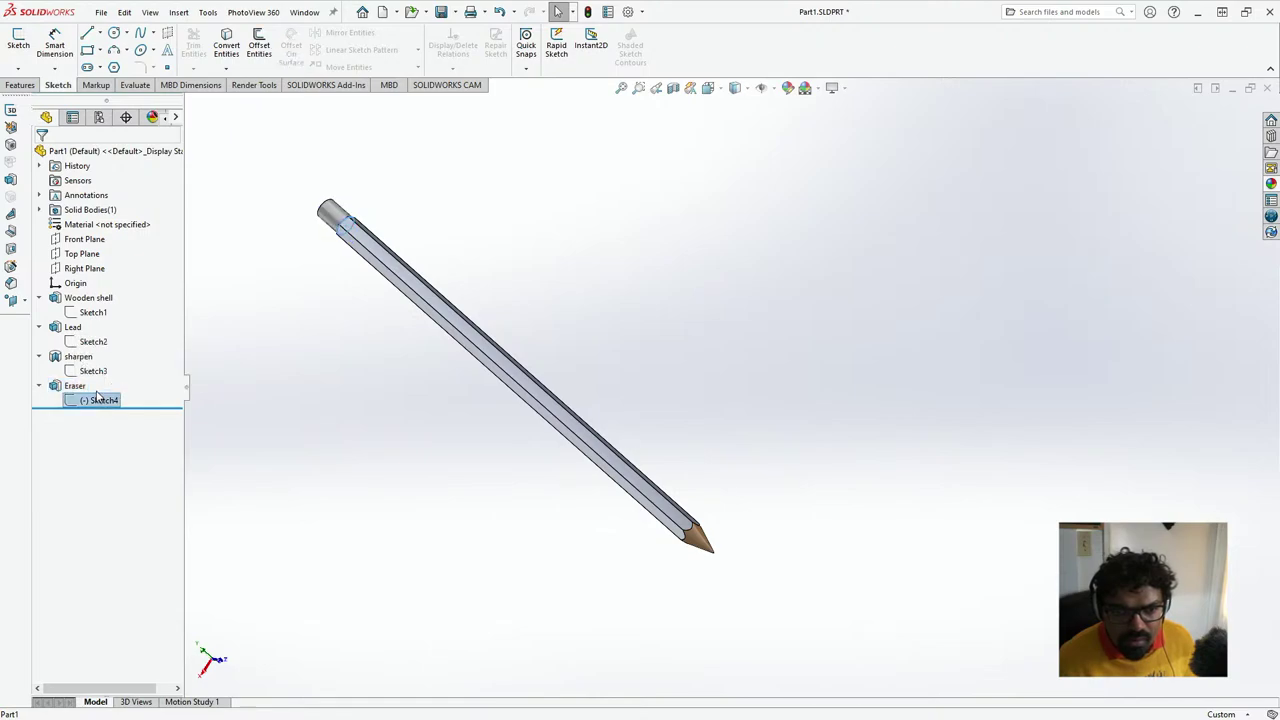
pyautogui.click(78, 387)
pyautogui.scroll(-5, 340, 390)
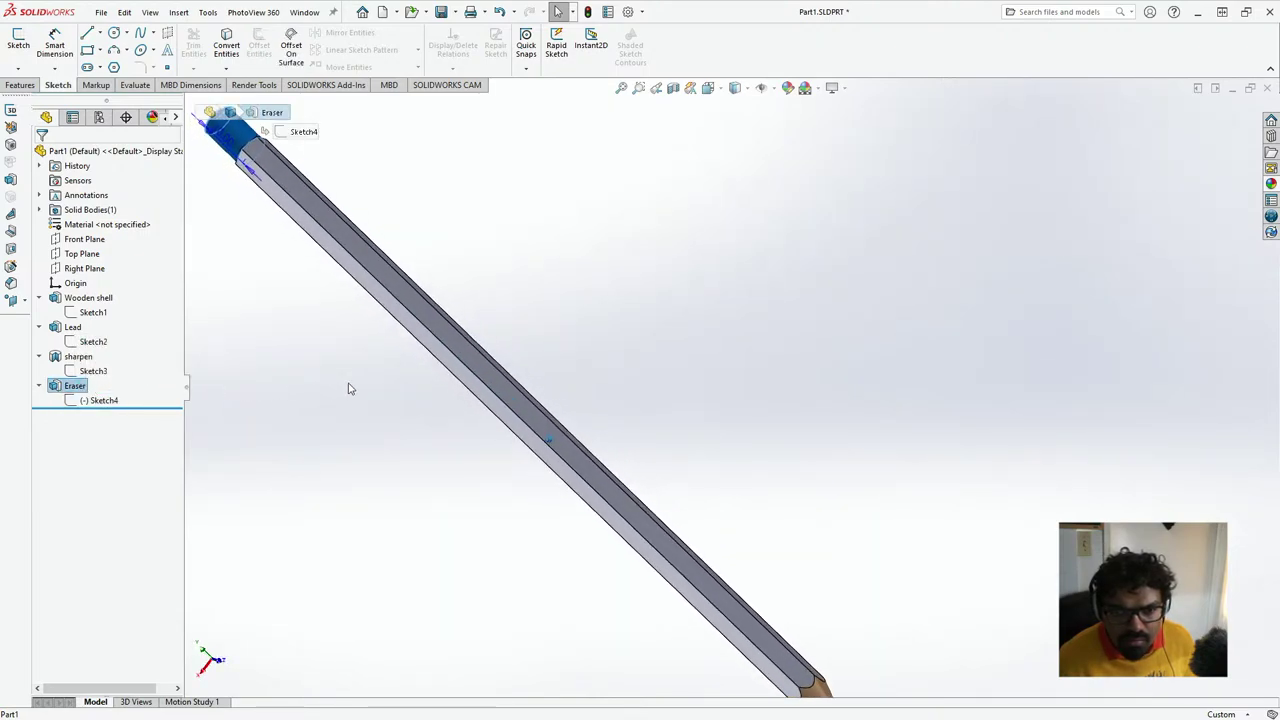
pyautogui.scroll(-6, 348, 388)
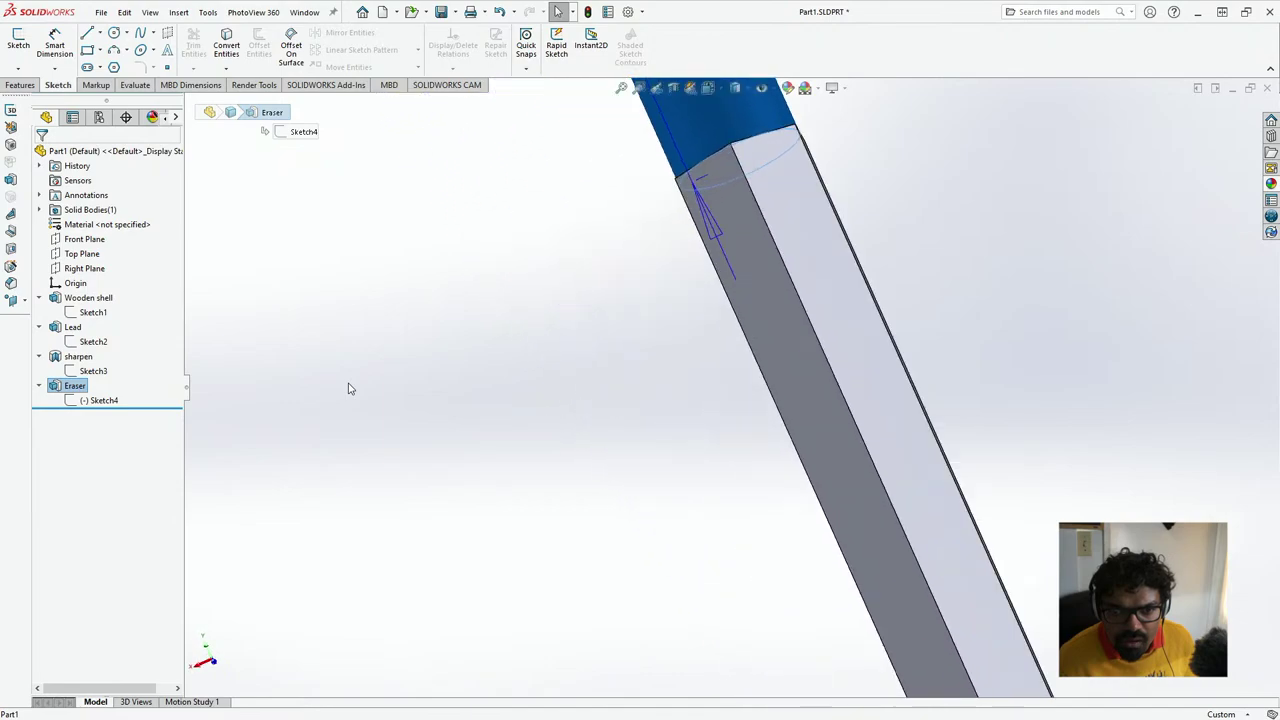
pyautogui.scroll(6, 348, 388)
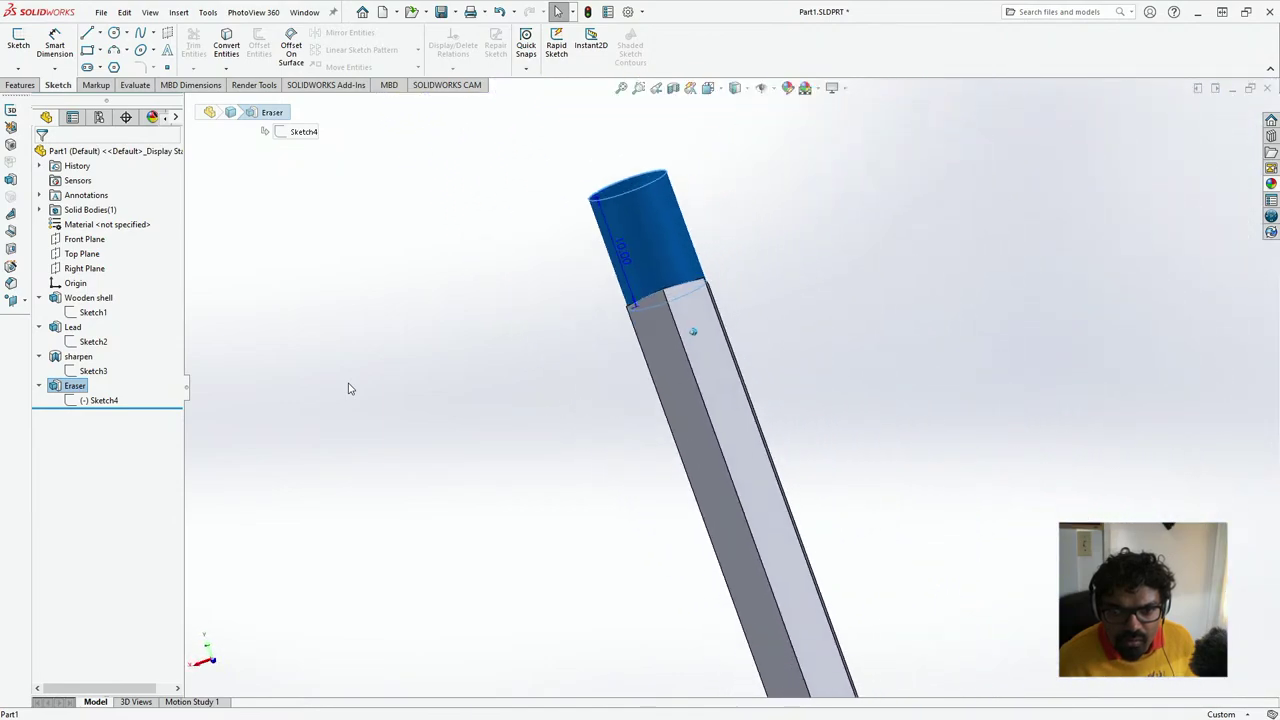
pyautogui.moveTo(349, 384)
pyautogui.mouseDown(button='middle')
pyautogui.moveTo(391, 341)
pyautogui.moveTo(369, 363)
pyautogui.moveTo(170, 348)
pyautogui.mouseUp(button='middle')
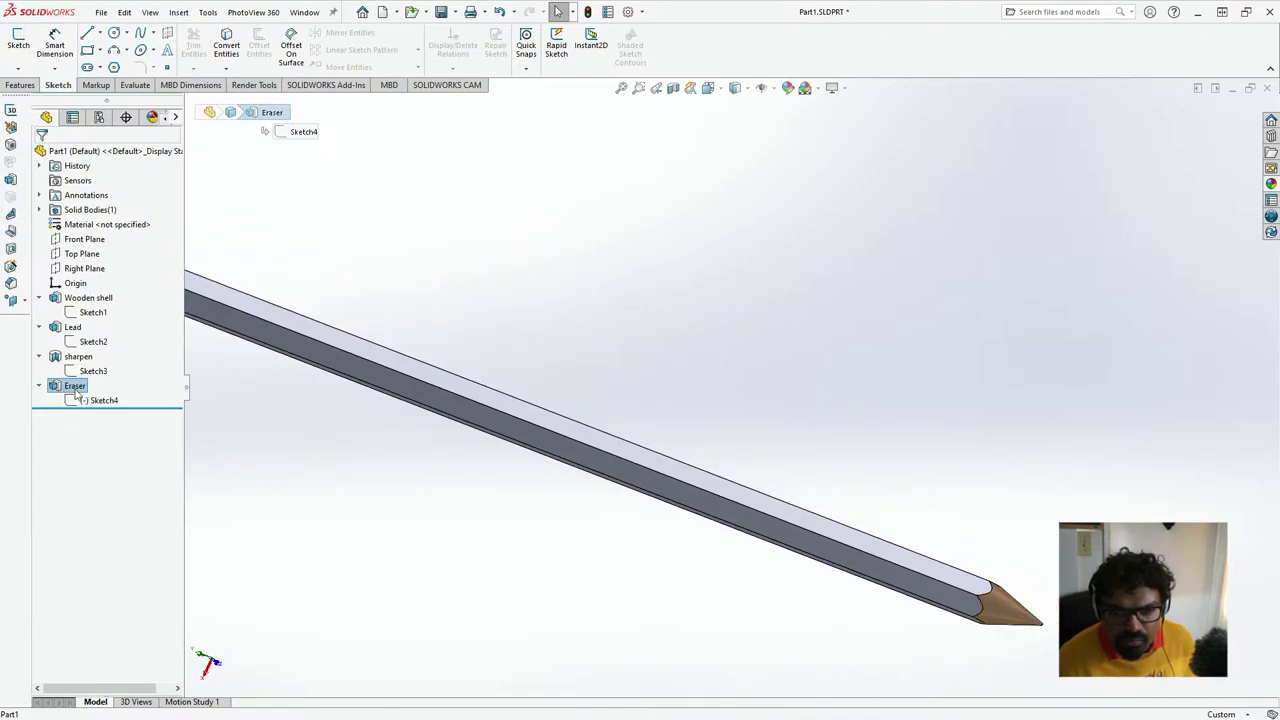
# - Roll the model back to just before the eraser and start a sketch on the wooden shell's blunt hexagonal end face
pyautogui.moveTo(148, 407); pyautogui.dragTo(143, 377)
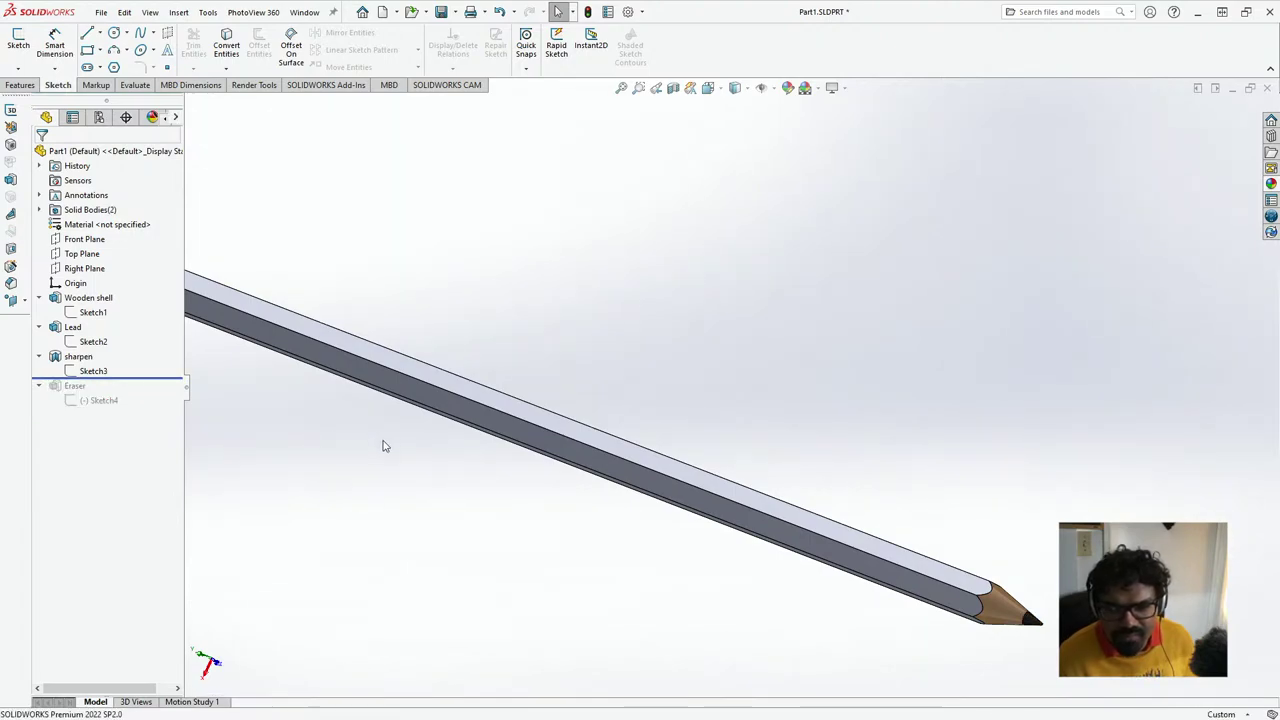
pyautogui.press('Left')
pyautogui.press('Left')
pyautogui.press('Left')
pyautogui.press('Left')
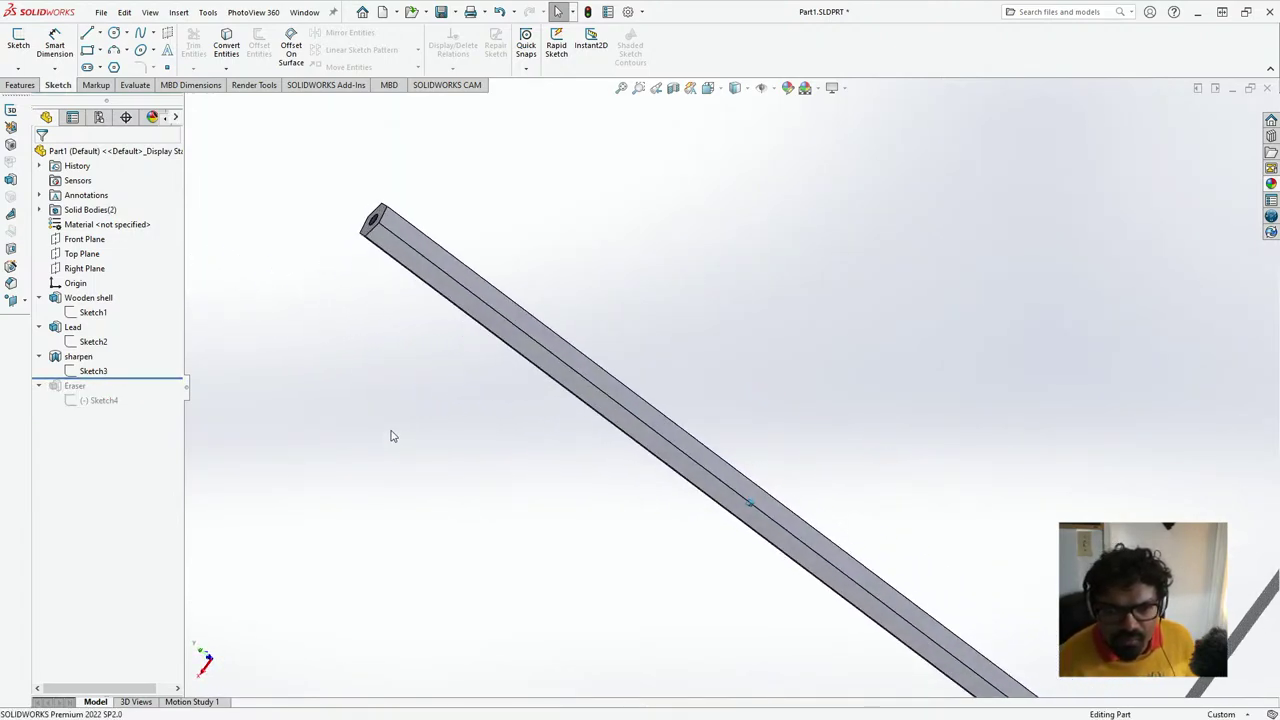
pyautogui.scroll(-6, 409, 434)
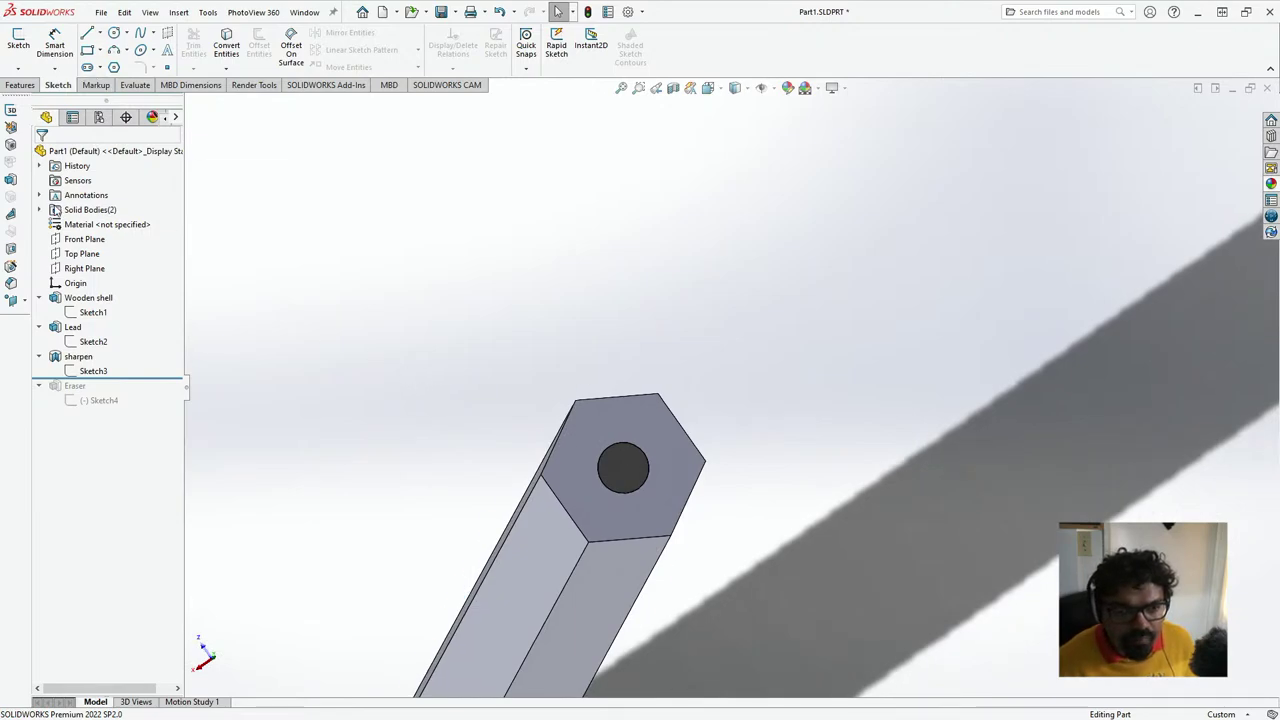
pyautogui.click(577, 447)
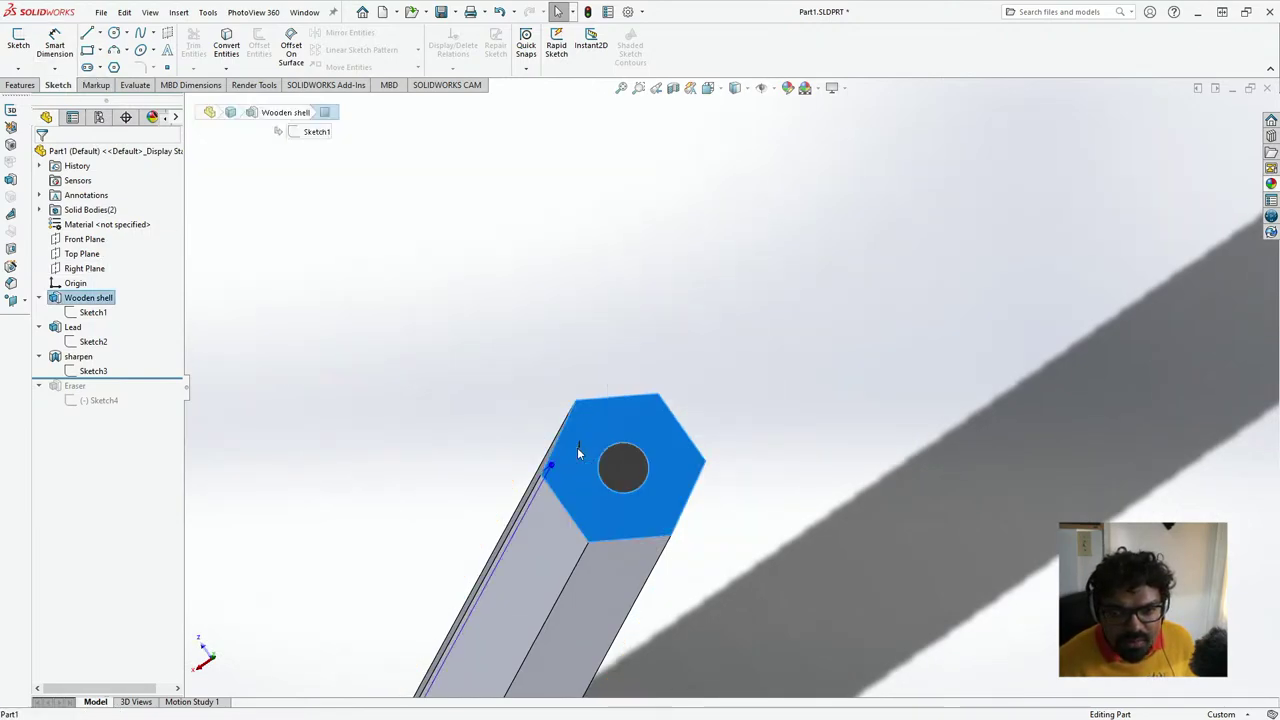
pyautogui.rightClick(577, 447)
pyautogui.click(610, 337)
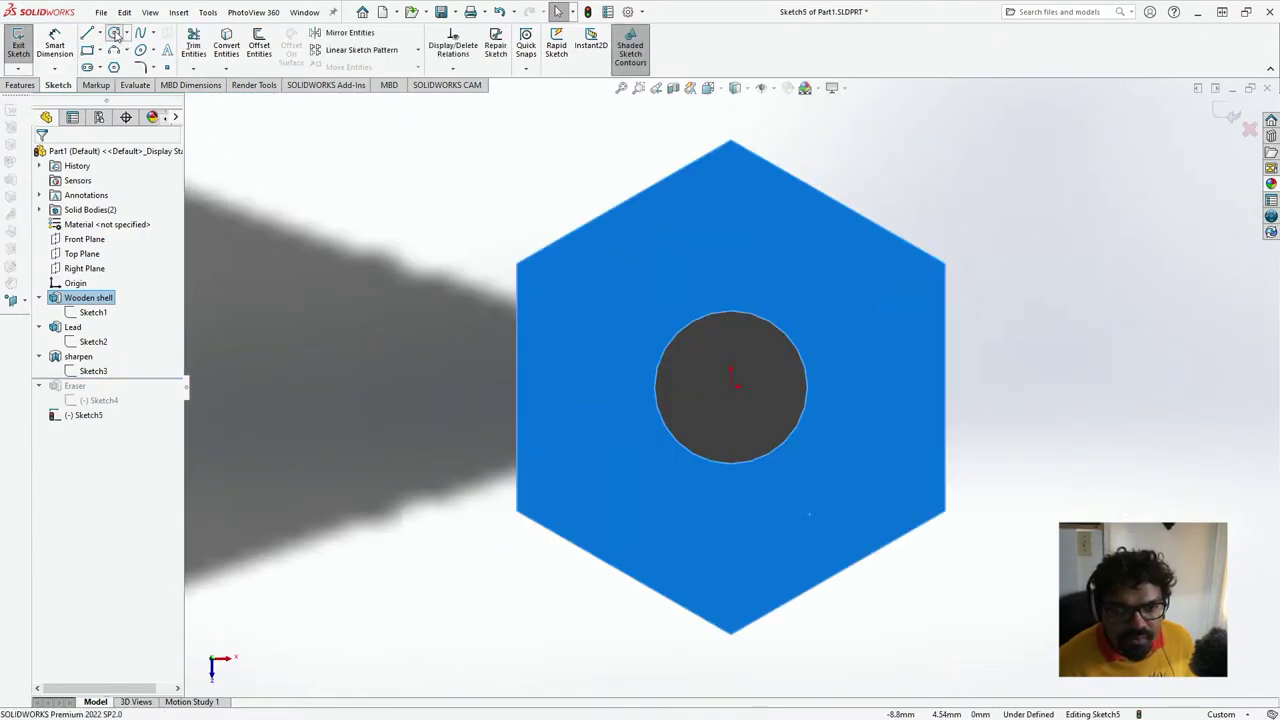
# - Sketch a circle of about 3.5 mm radius centred on the origin, reaching the flat sides of the hexagon
pyautogui.click(115, 34)
pyautogui.click(731, 387)
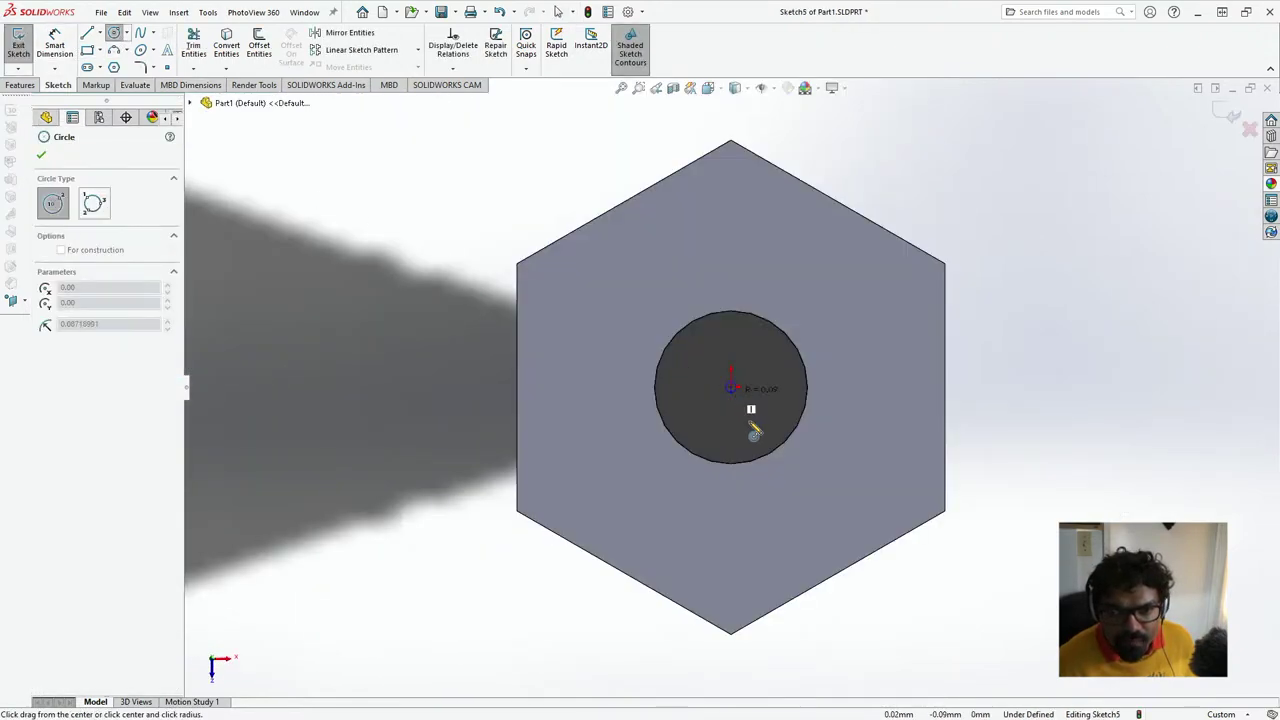
pyautogui.click(860, 567)
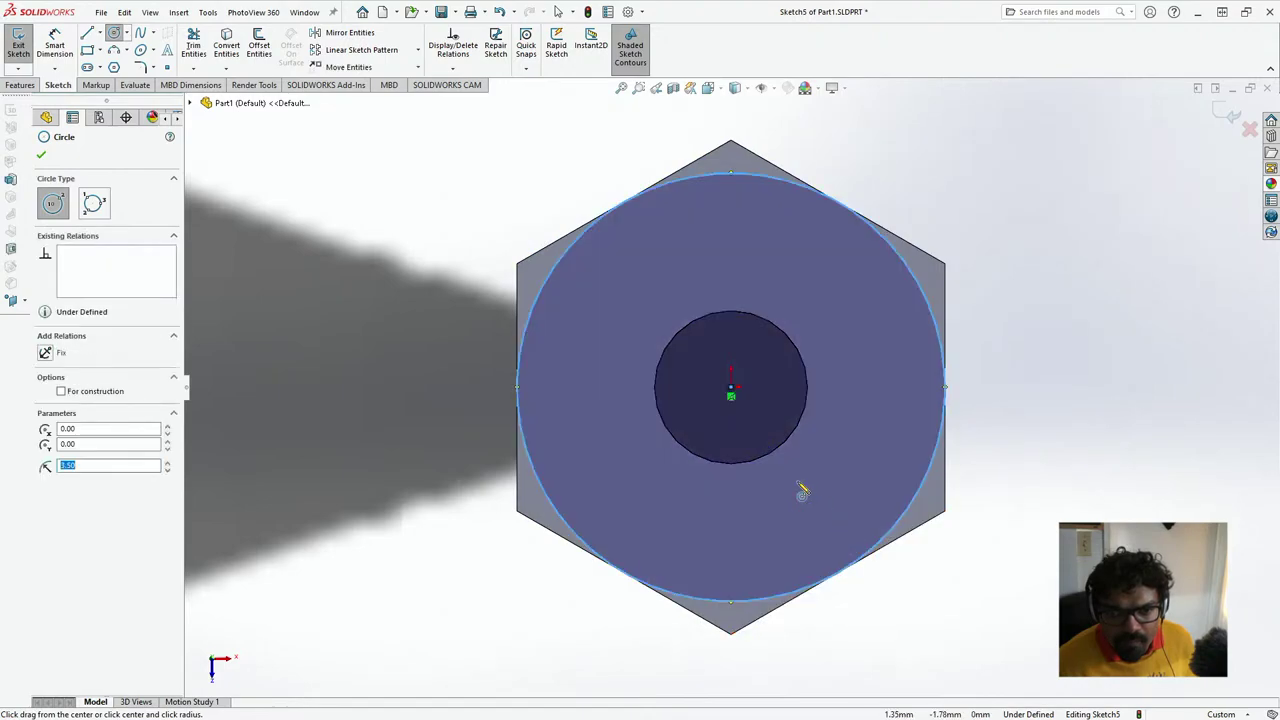
# - Finish the circle and try to extrude it 10 mm outward from the pencil's hexagonal end face
pyautogui.click(42, 155)
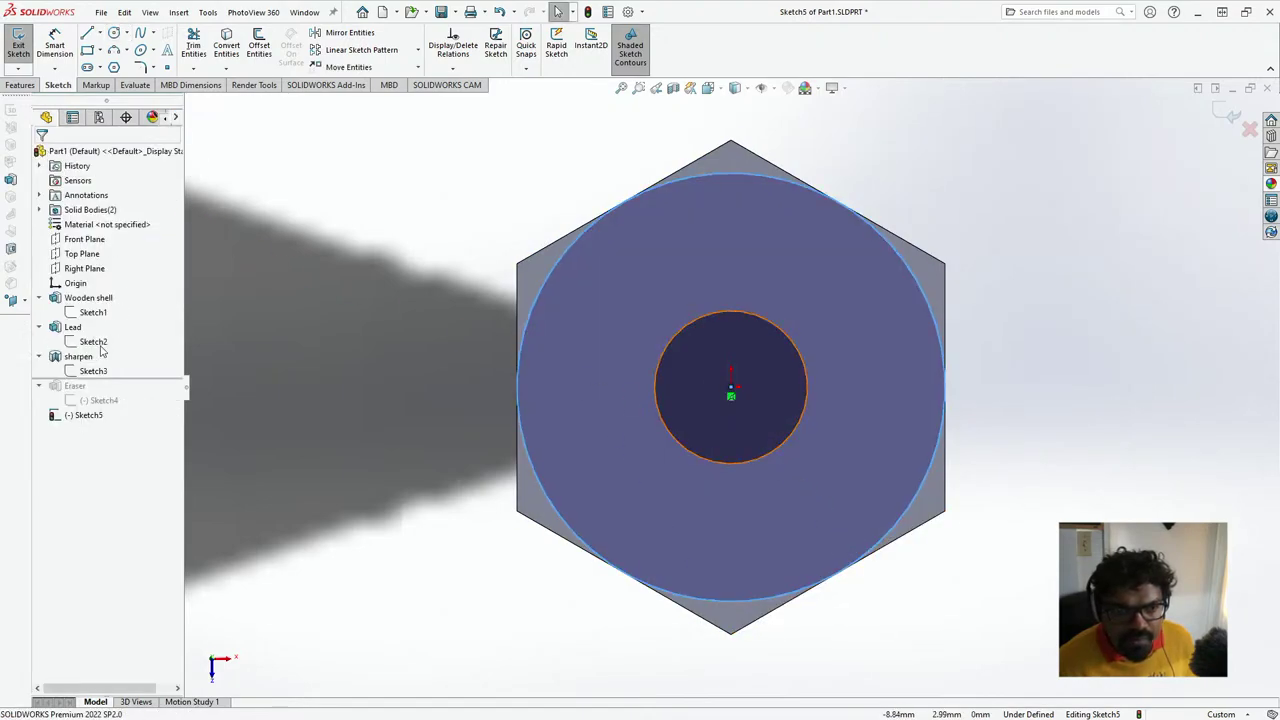
pyautogui.click(88, 414)
pyautogui.click(17, 85)
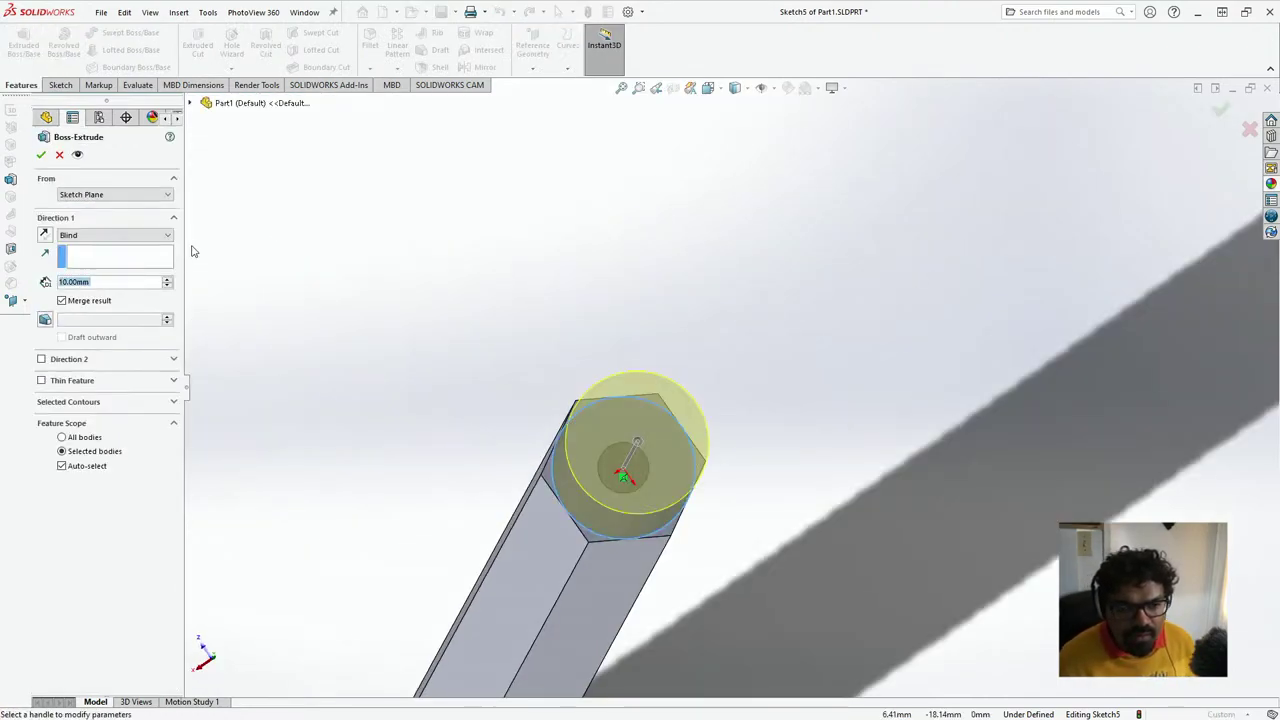
pyautogui.click(42, 155)
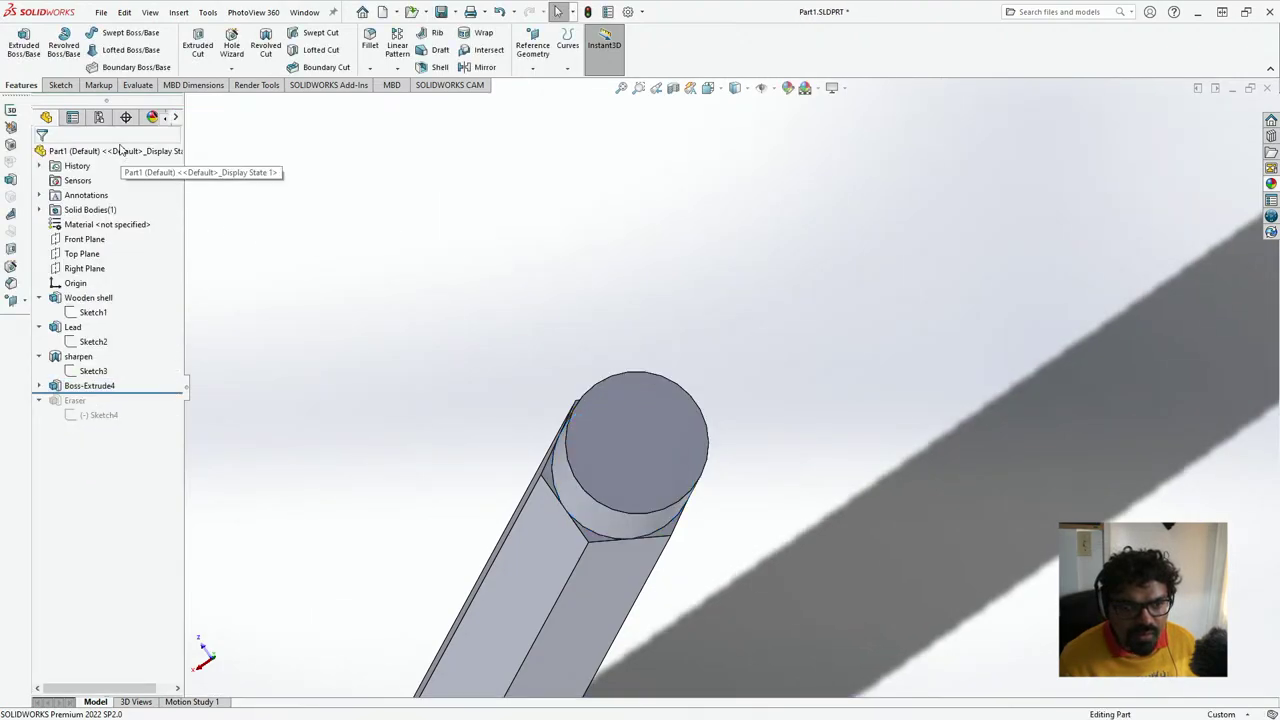
# - Try to apply the matte rubber<2> appearance to the extruded cylinder at the pencil's end
pyautogui.click(152, 117)
pyautogui.click(90, 241)
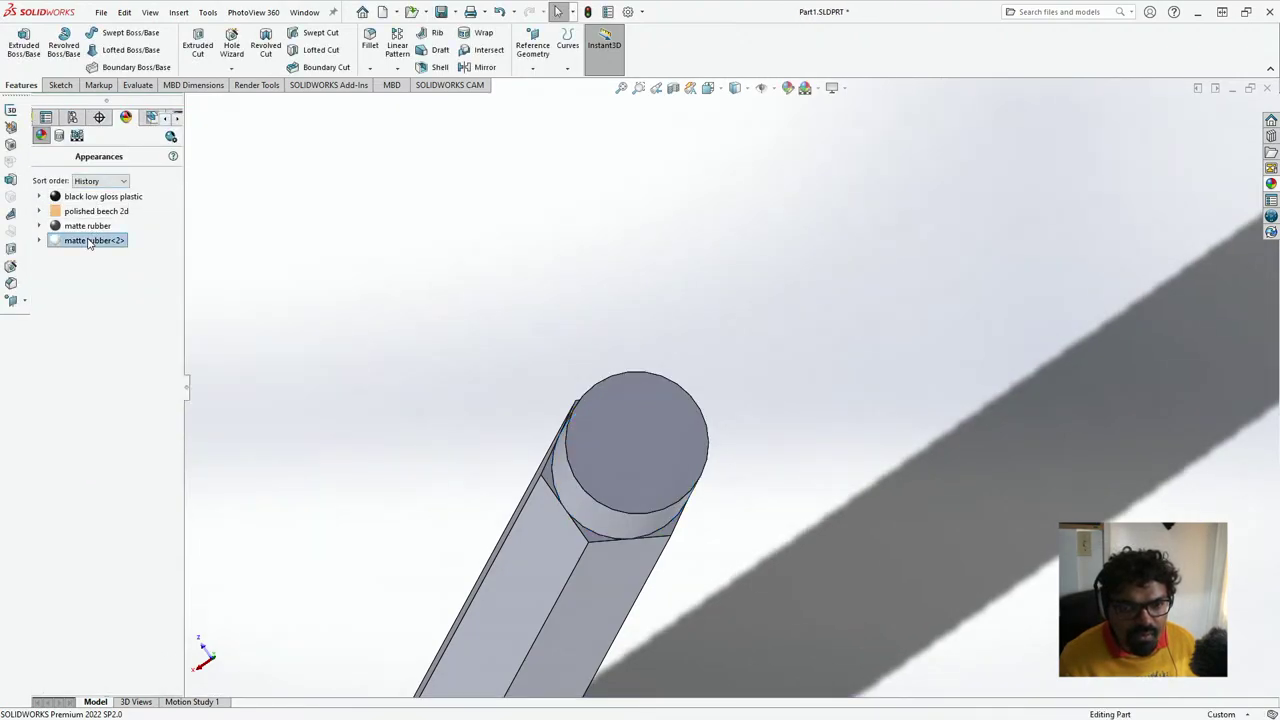
pyautogui.moveTo(118, 246); pyautogui.dragTo(610, 463)
pyautogui.click(610, 463)
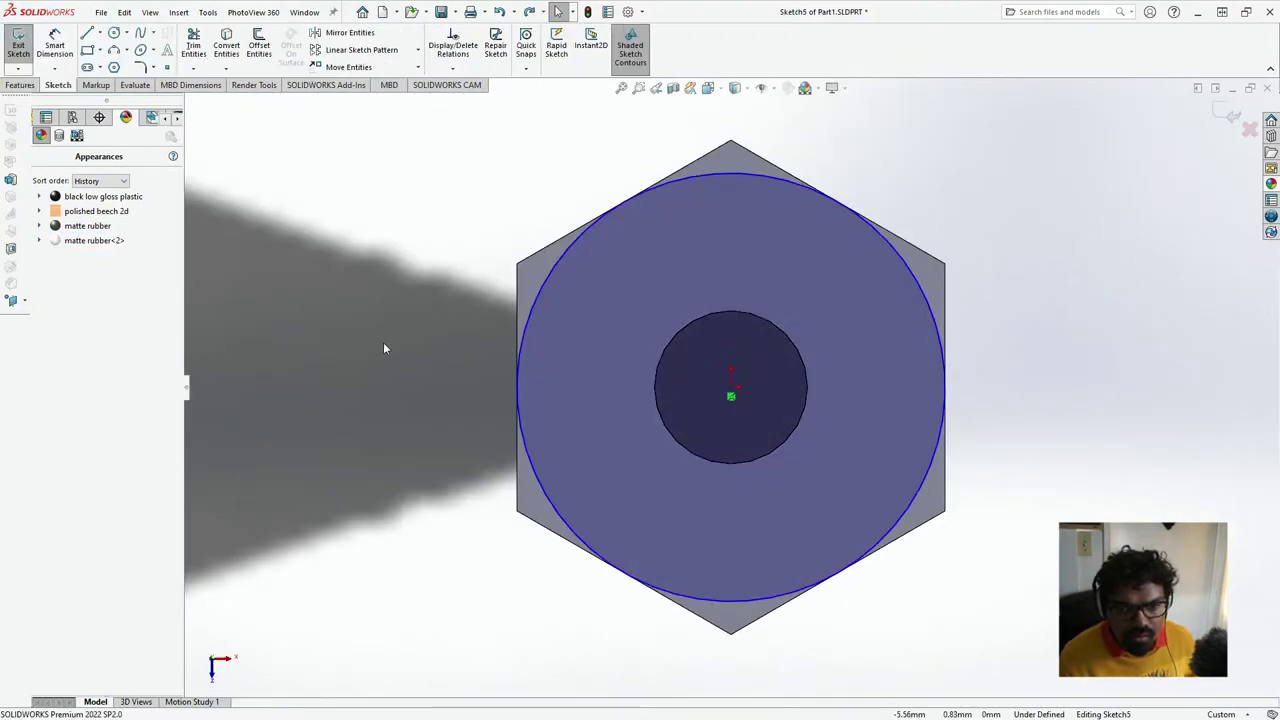
# - Extrude the circle sketch on the pencil's flat end 10 mm outward as a blind boss with merged result
pyautogui.press('Up')
pyautogui.press('Up')
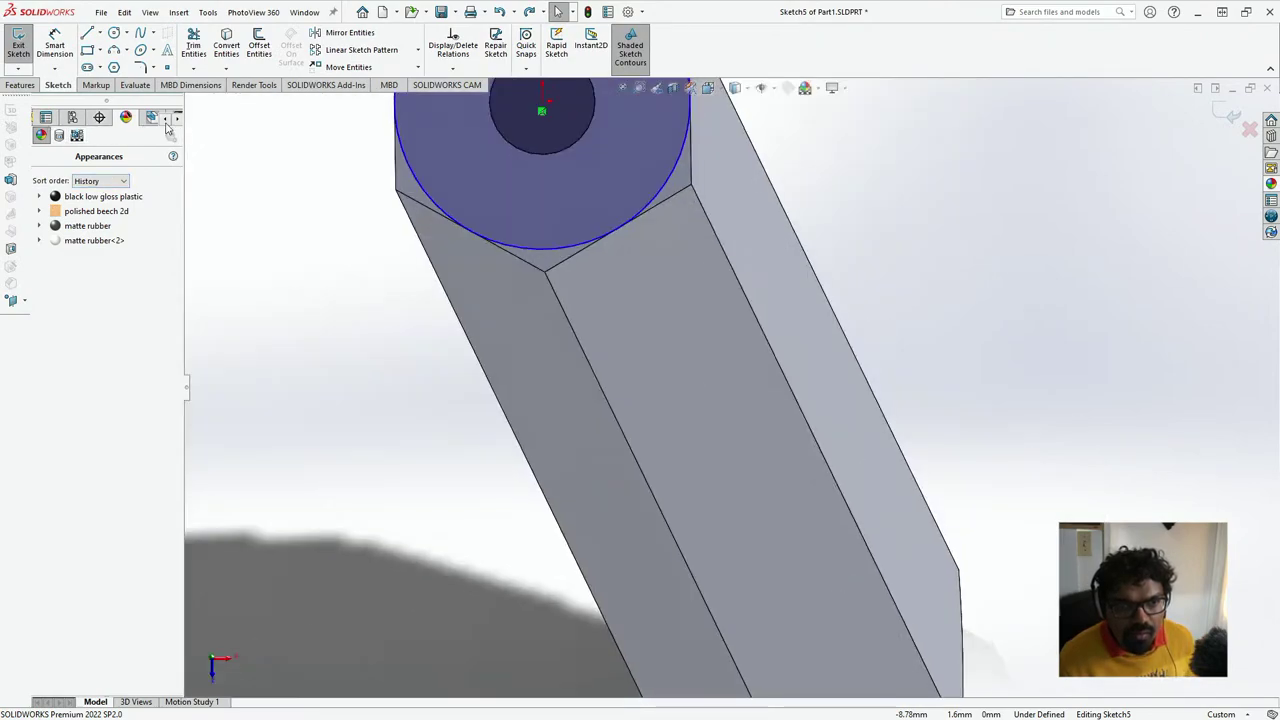
pyautogui.click(165, 118)
pyautogui.click(46, 117)
pyautogui.hotkey('shift', 'Down')
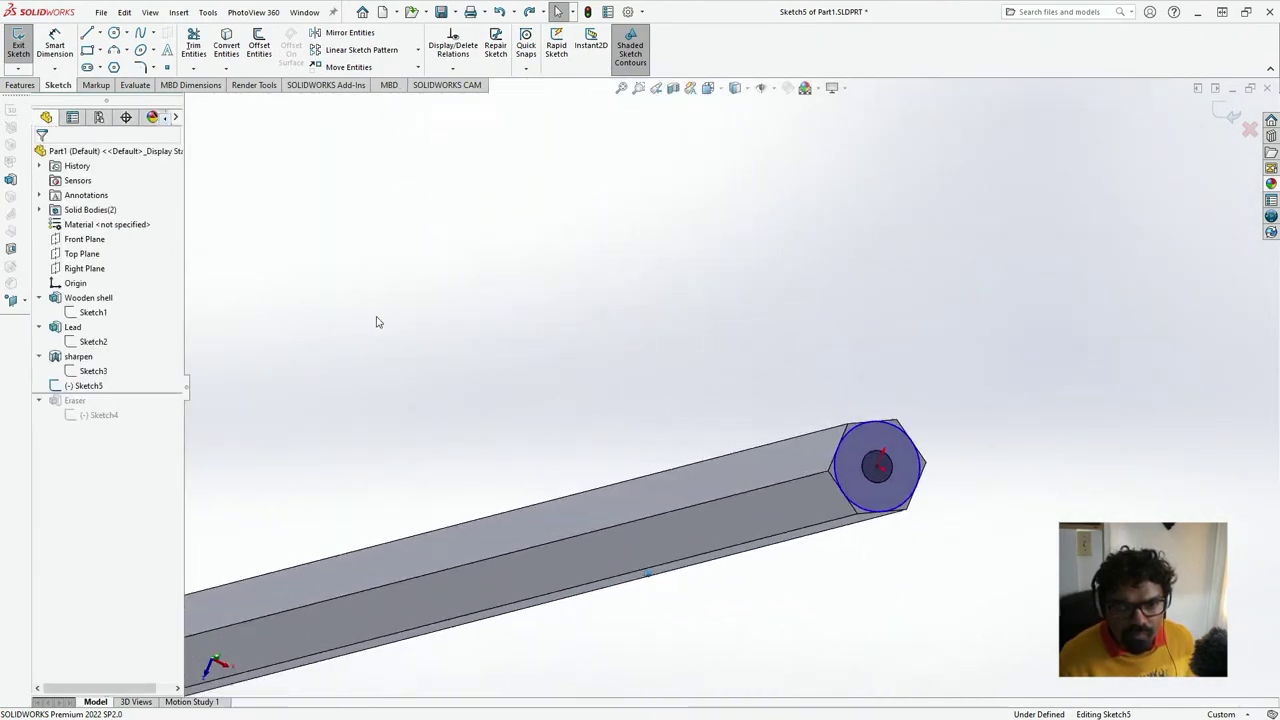
pyautogui.click(96, 388)
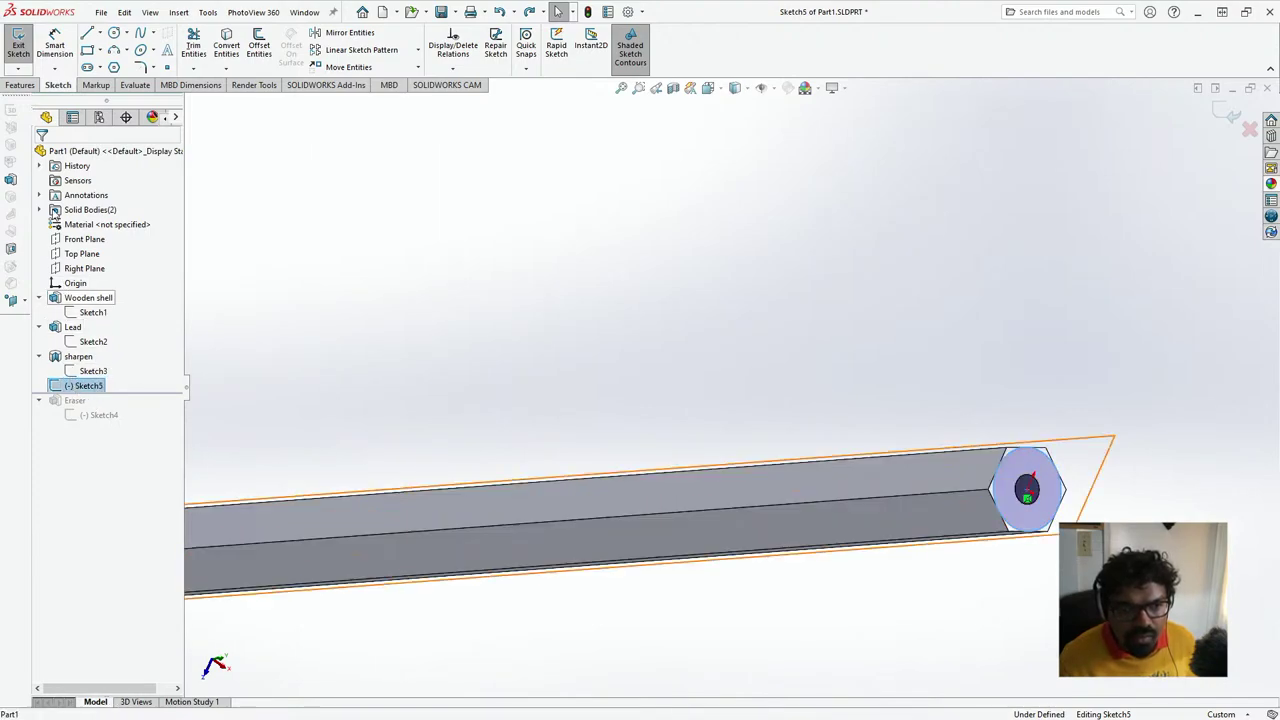
pyautogui.click(20, 85)
pyautogui.click(23, 45)
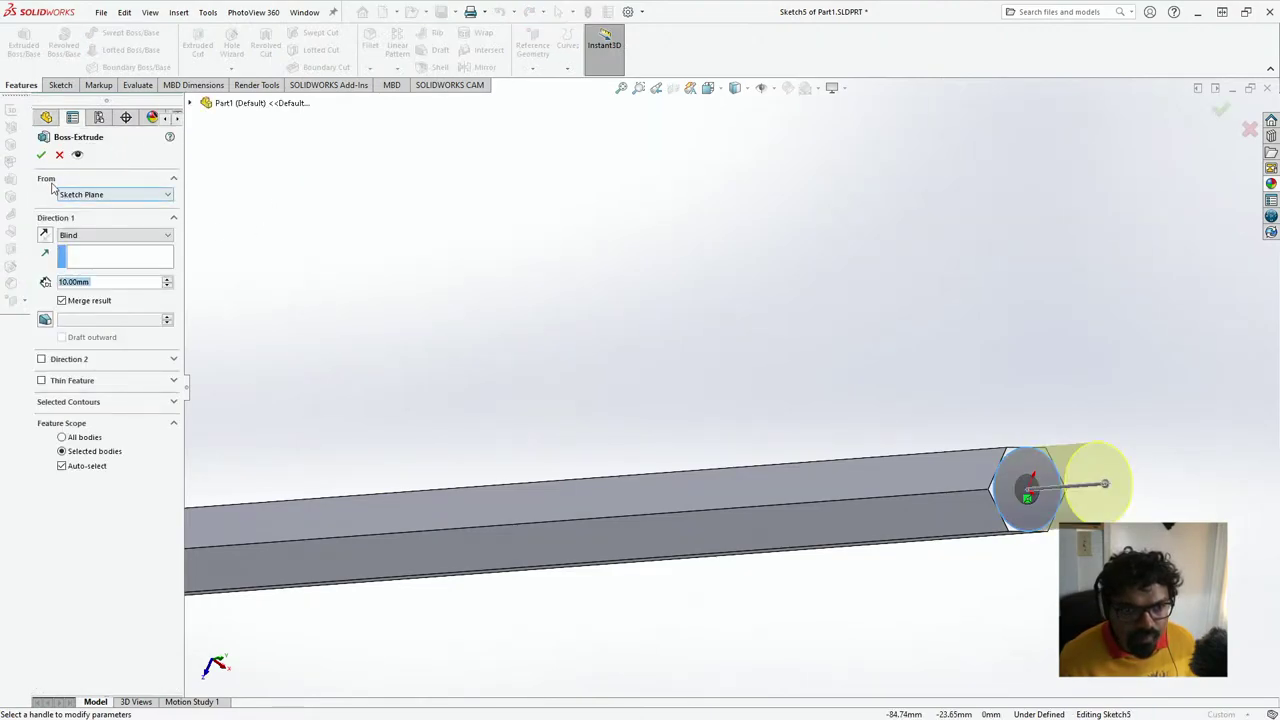
pyautogui.click(41, 156)
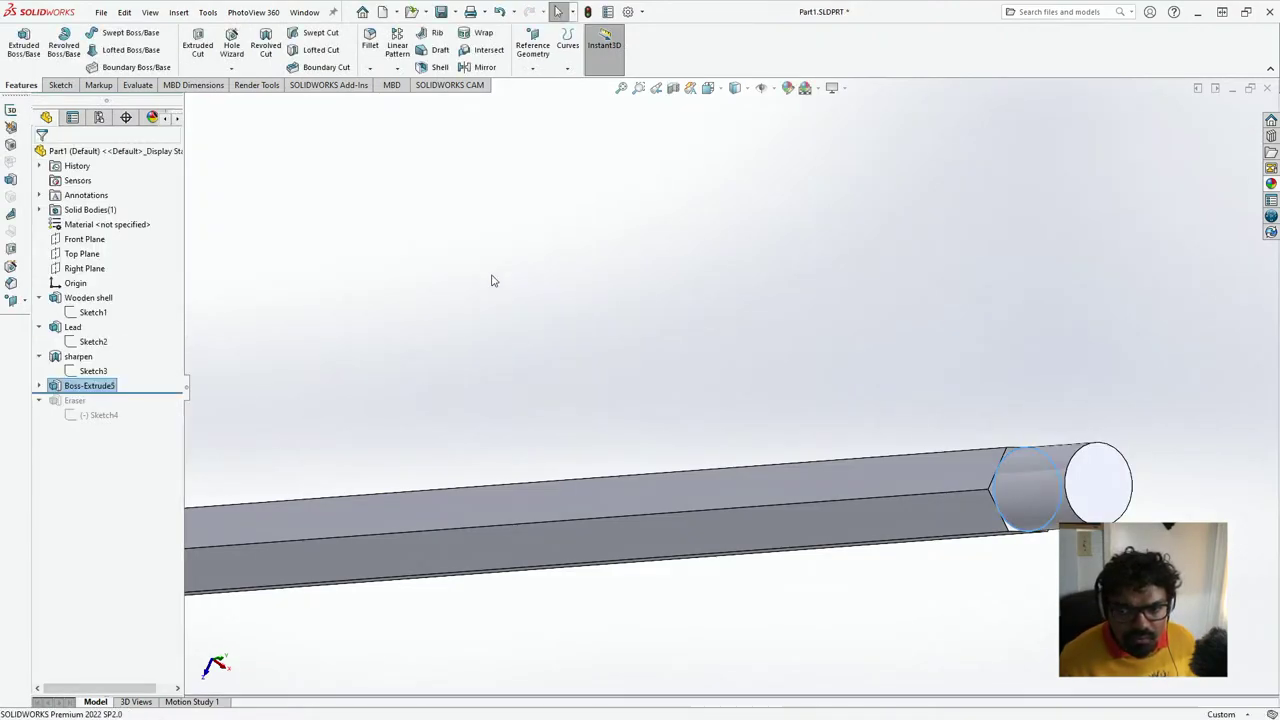
# - Inspect the sharpened tip and roll the model back to just before the new end extrusion
pyautogui.press('Right')
pyautogui.press('Right')
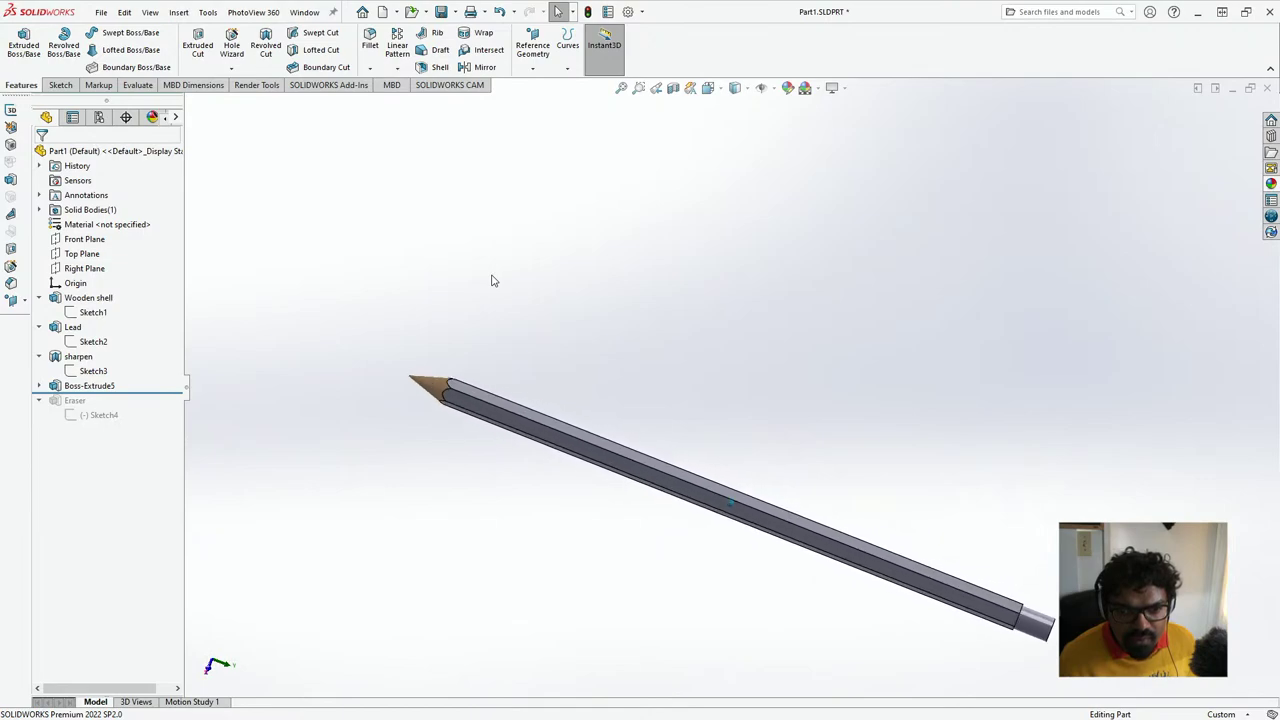
pyautogui.scroll(-8, 492, 280)
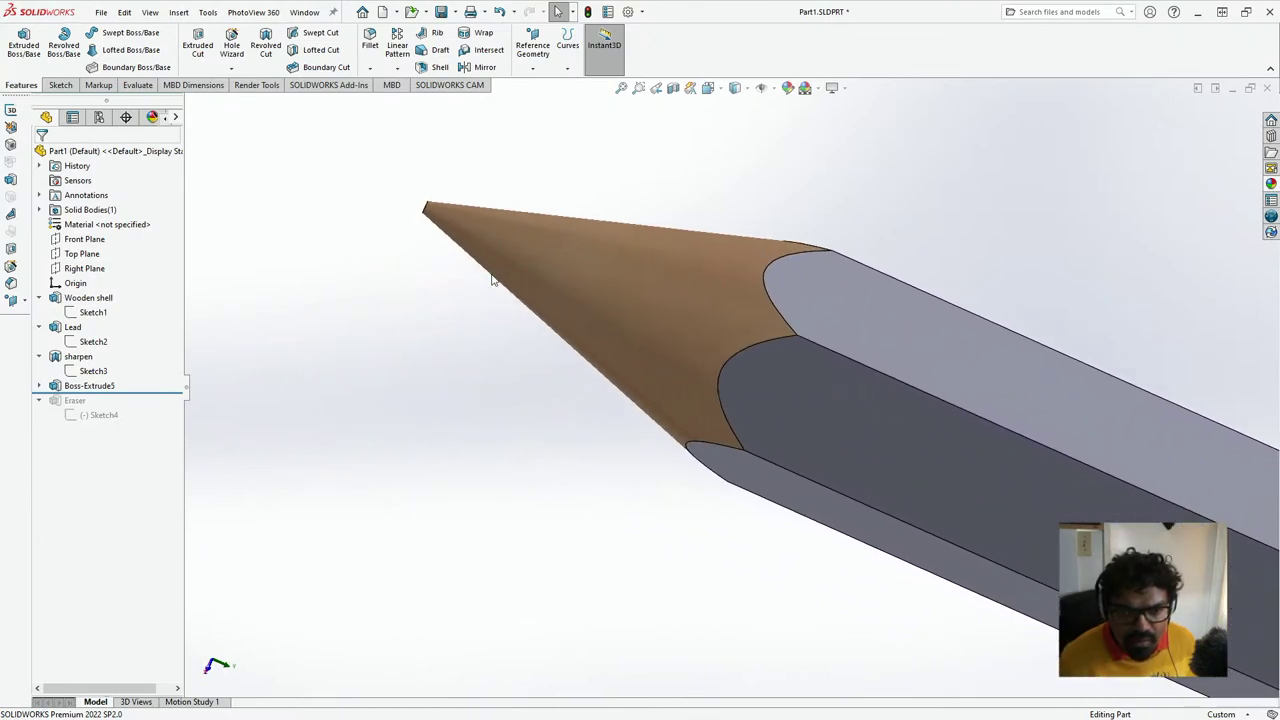
pyautogui.scroll(5, 455, 208)
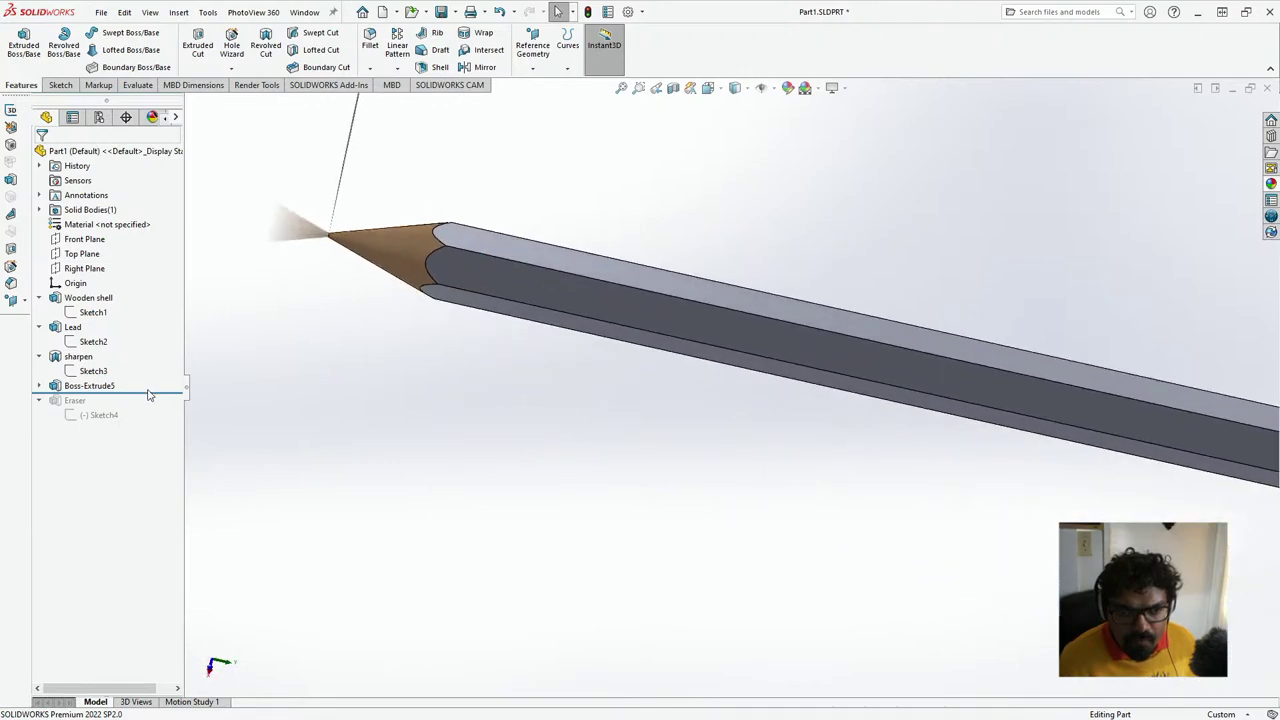
pyautogui.moveTo(153, 391); pyautogui.dragTo(151, 378)
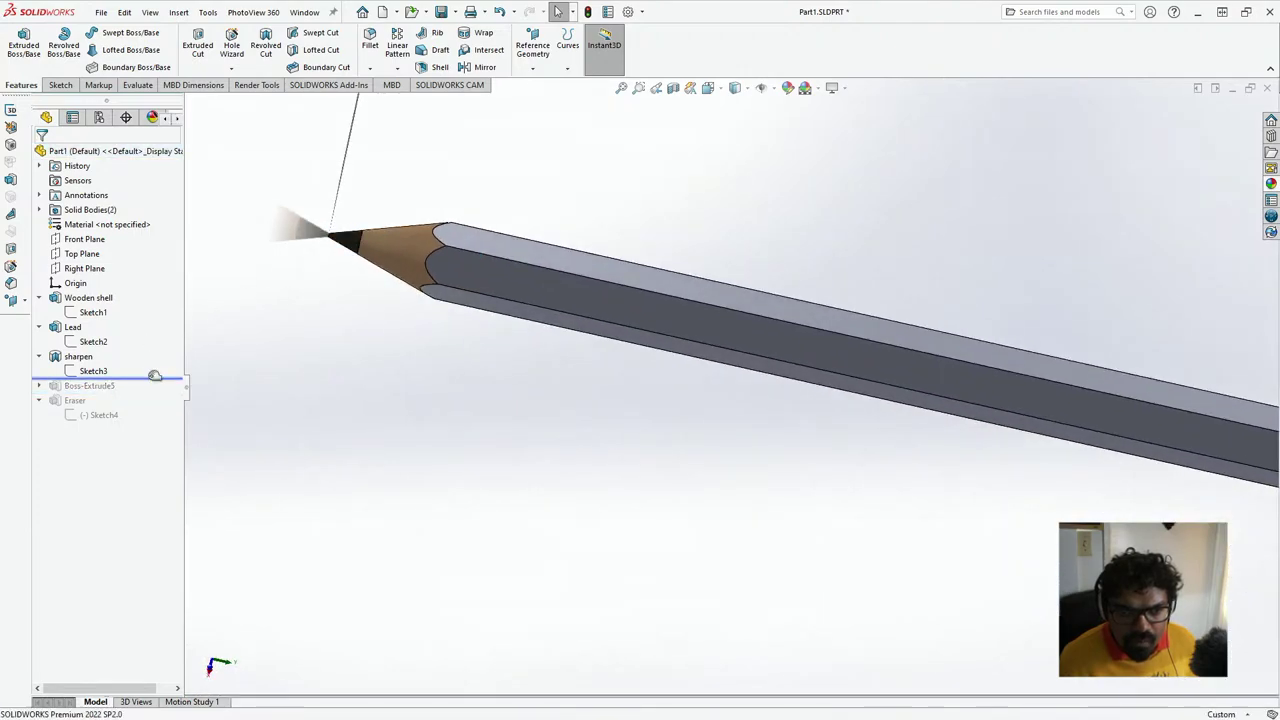
pyautogui.scroll(3, 399, 369)
pyautogui.scroll(3, 399, 368)
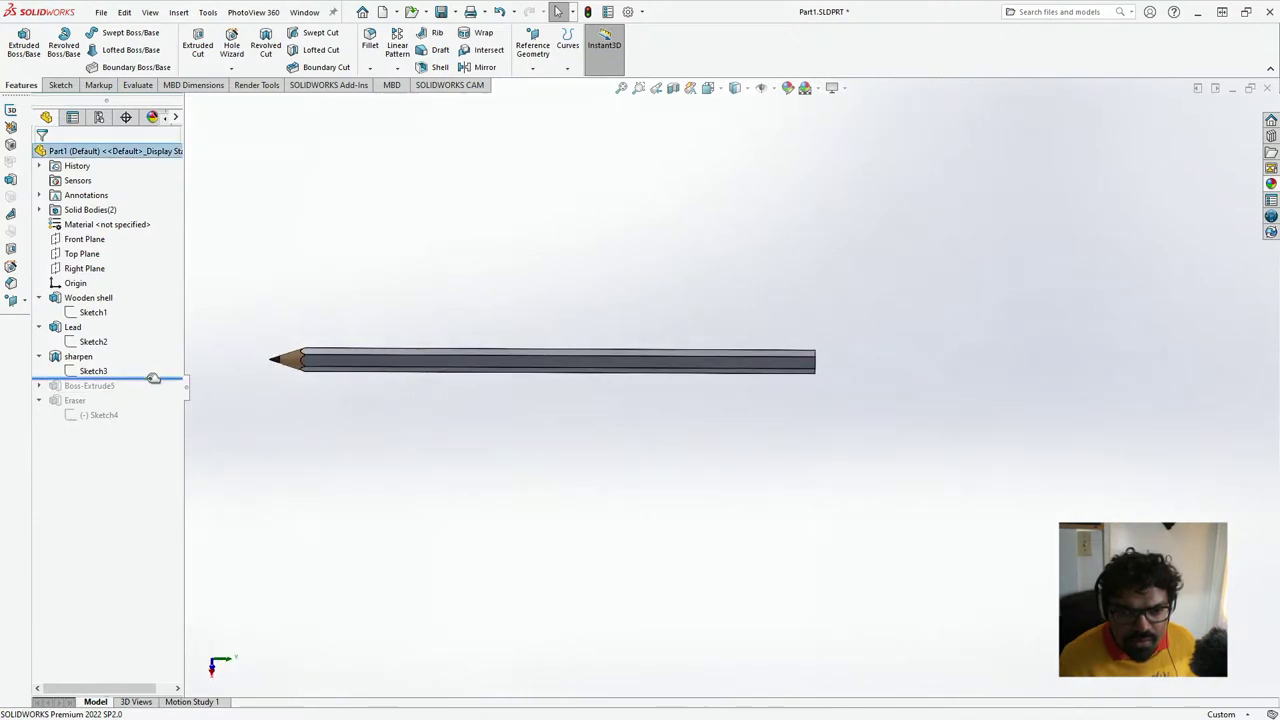
# - Check the lead tip and the sharpen feature, rolling the model forward past the end extrusion for comparison
pyautogui.moveTo(147, 377)
pyautogui.mouseDown()
pyautogui.moveTo(145, 402)
pyautogui.moveTo(137, 377)
pyautogui.mouseUp()
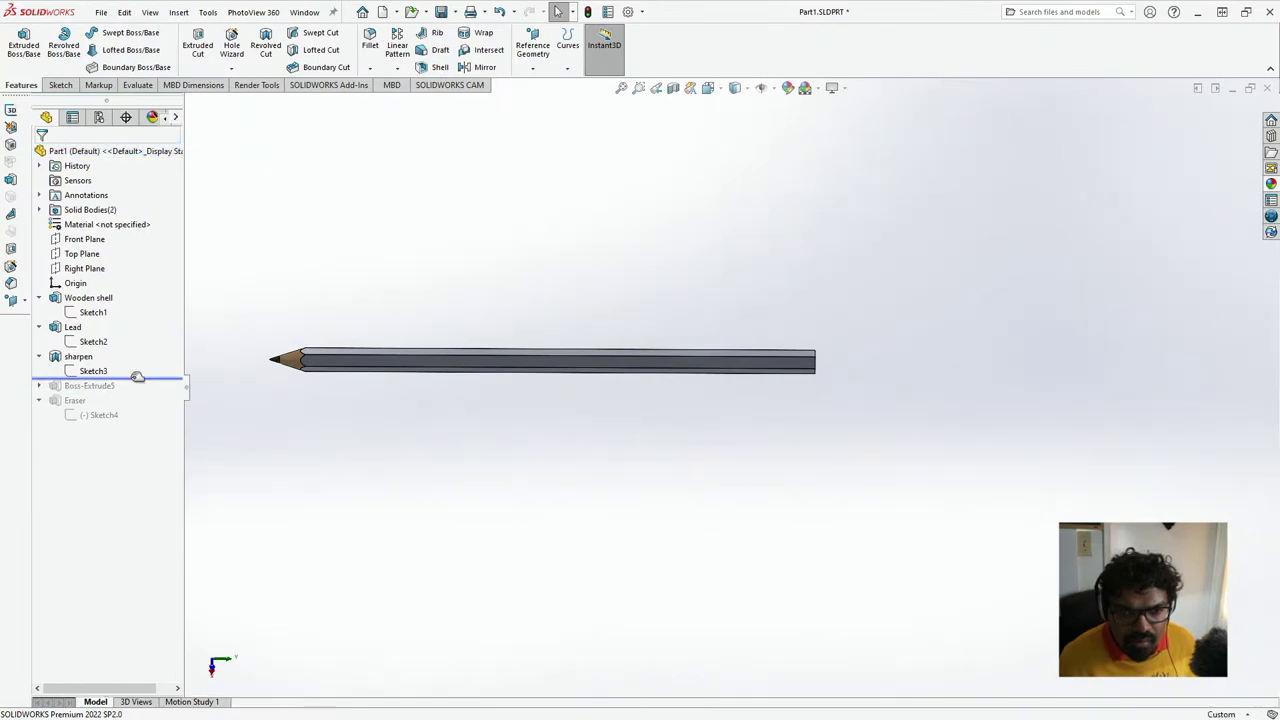
pyautogui.click(278, 363)
pyautogui.click(341, 410)
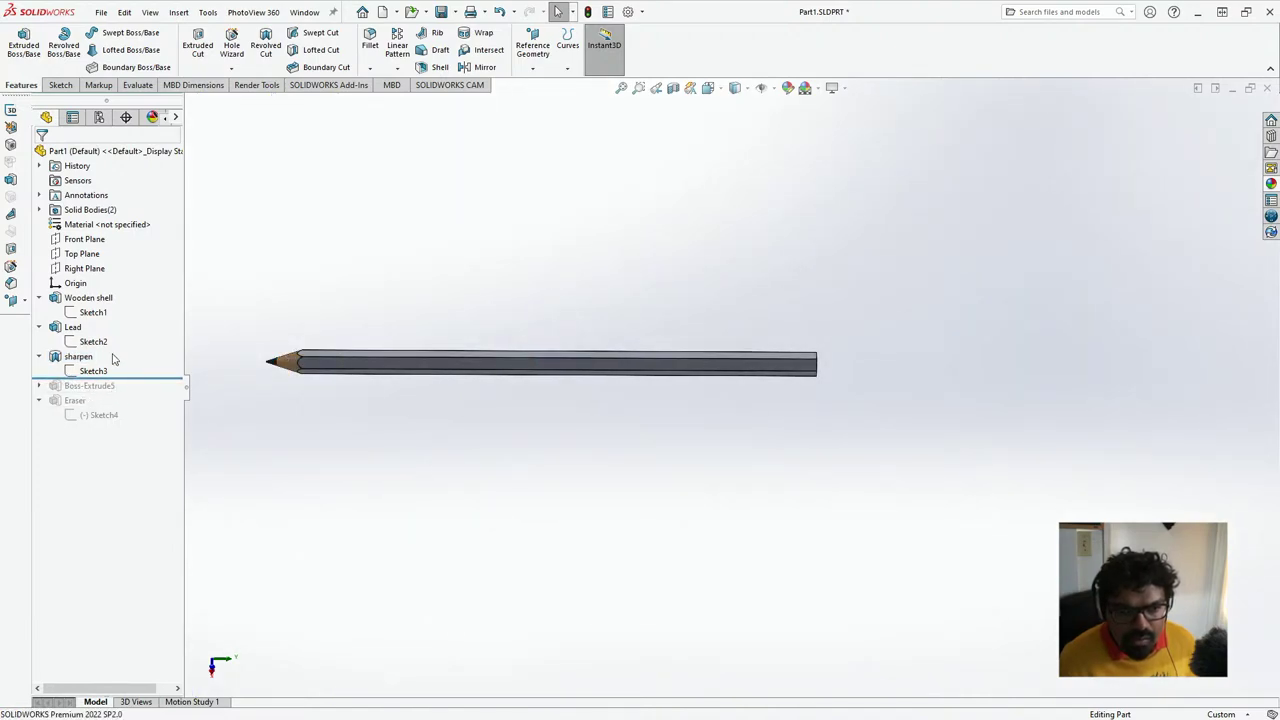
pyautogui.click(80, 357)
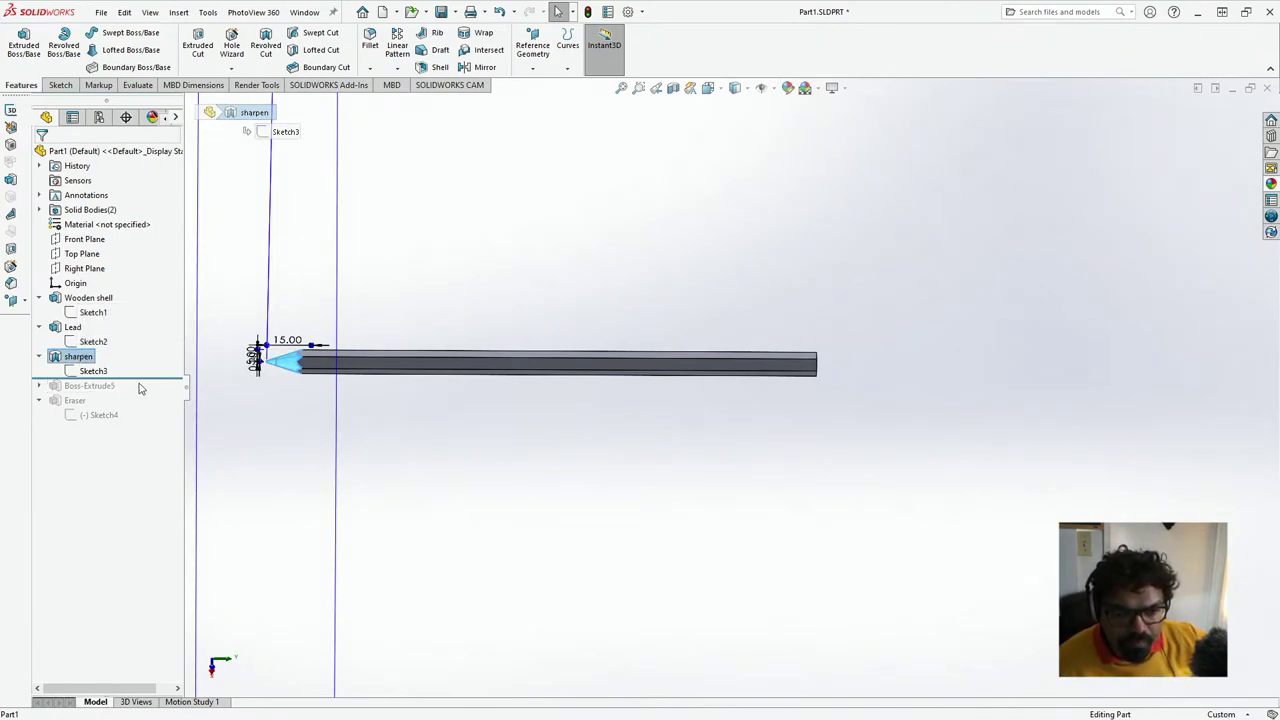
pyautogui.moveTo(153, 398)
pyautogui.mouseDown()
pyautogui.moveTo(83, 390)
pyautogui.moveTo(94, 344)
pyautogui.moveTo(113, 362)
pyautogui.mouseUp()
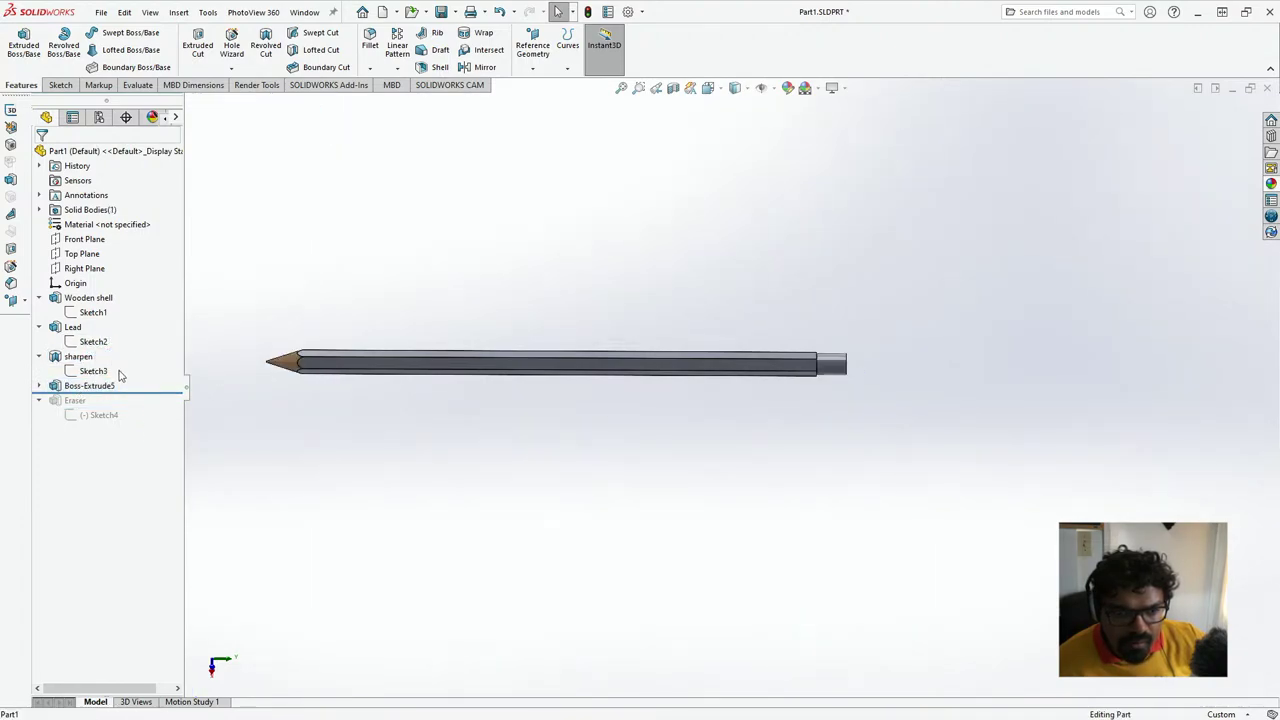
# - Move the end extrusion ahead of the sharpen feature in the feature order and rename it eraser_1
pyautogui.click(101, 389)
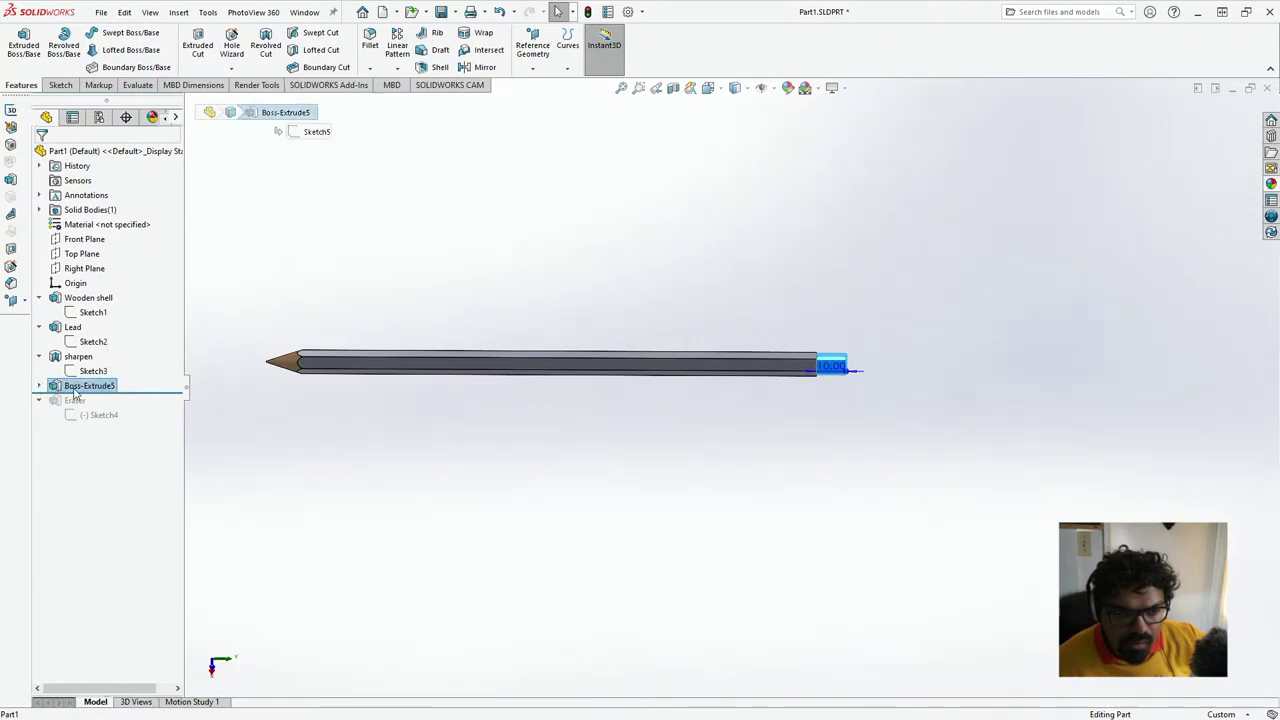
pyautogui.moveTo(74, 393)
pyautogui.mouseDown()
pyautogui.moveTo(131, 346)
pyautogui.moveTo(117, 351)
pyautogui.moveTo(115, 331)
pyautogui.mouseUp()
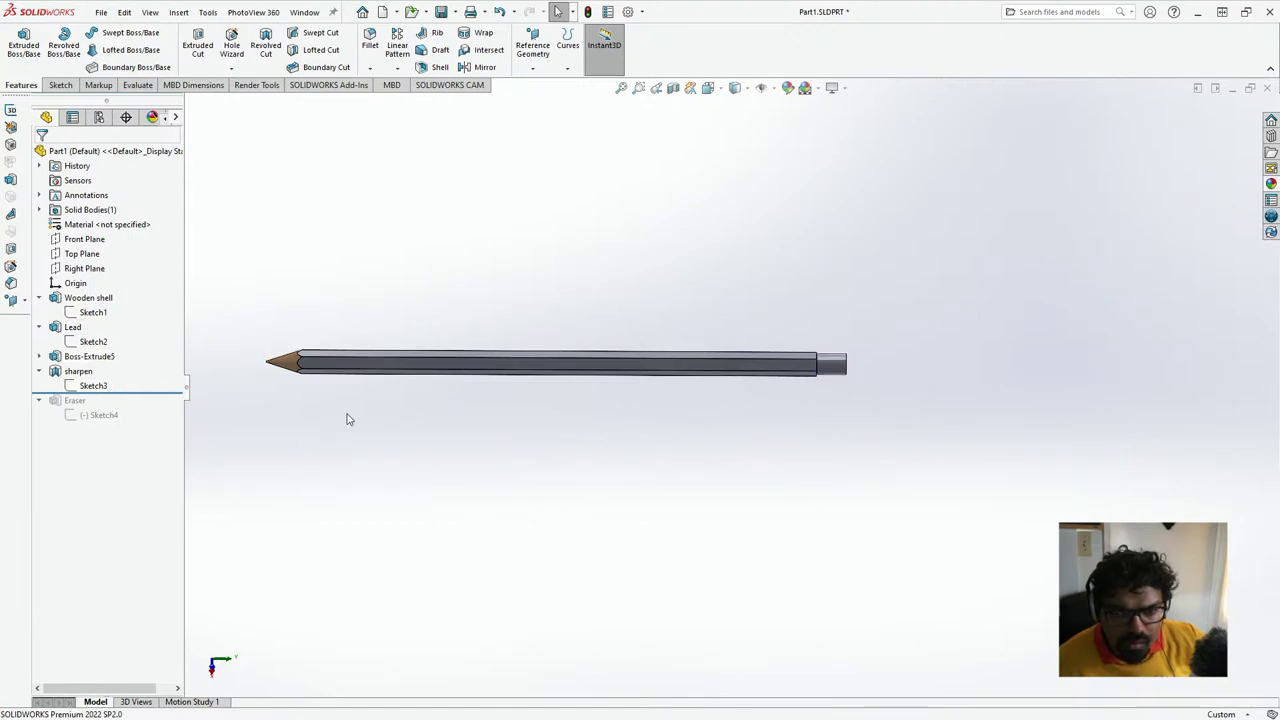
pyautogui.click(88, 358)
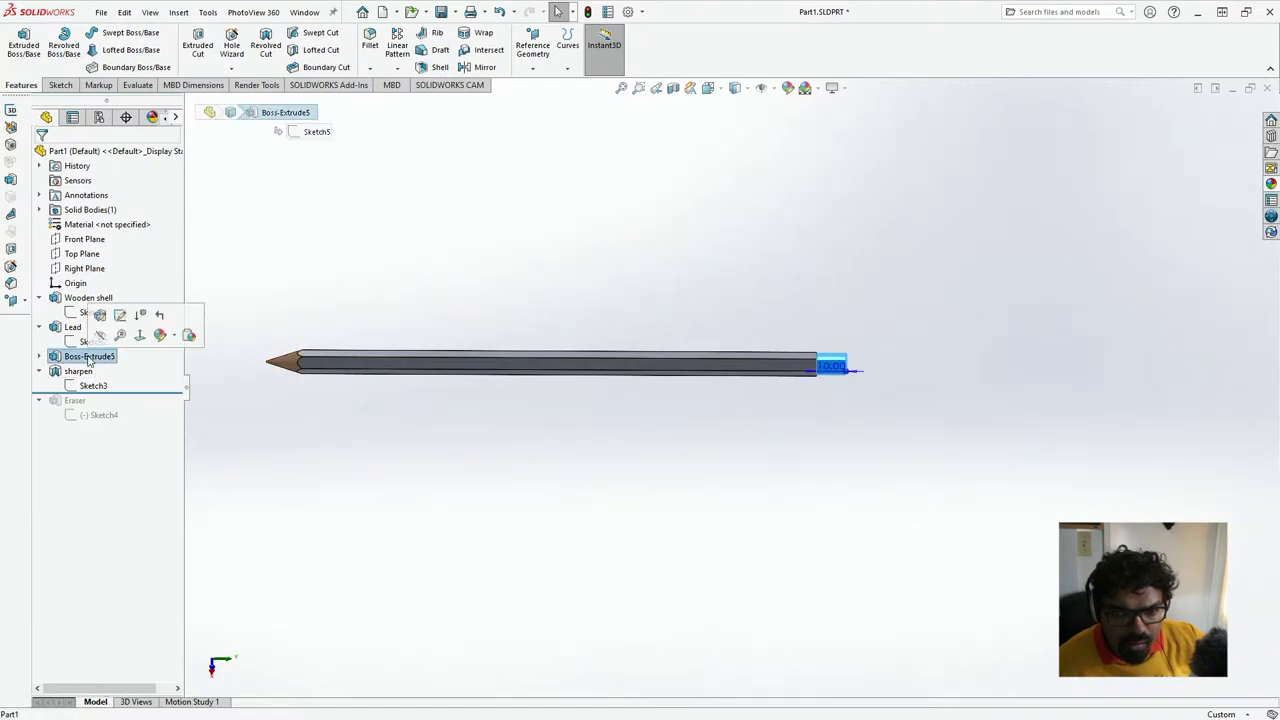
pyautogui.doubleClick(88, 358)
pyautogui.click(91, 358)
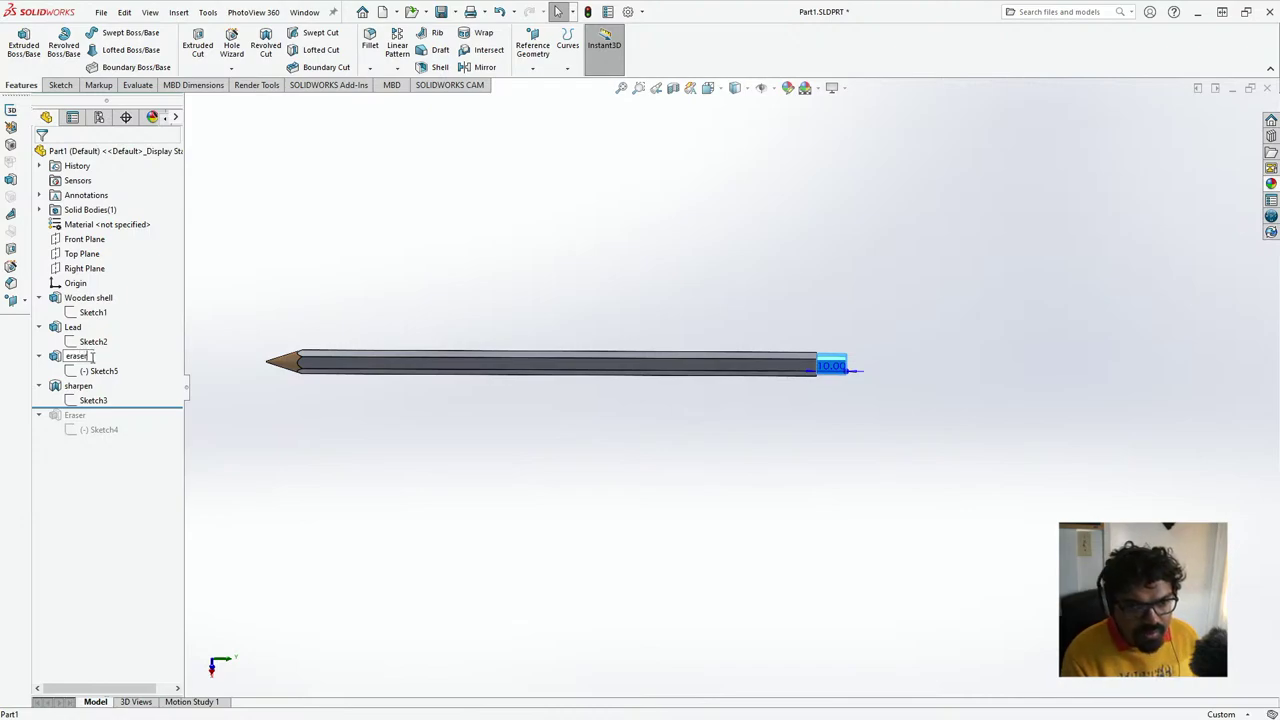
pyautogui.press('Return')
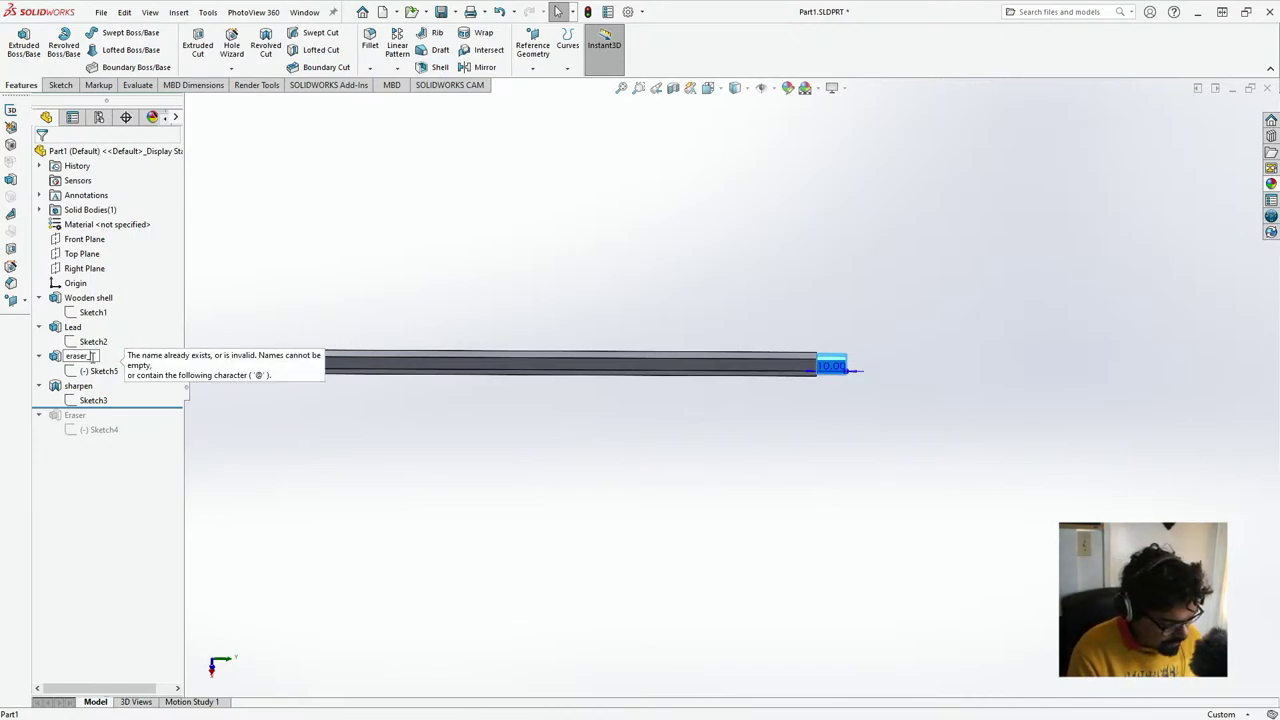
pyautogui.write('eraser_1')
pyautogui.press('Return')
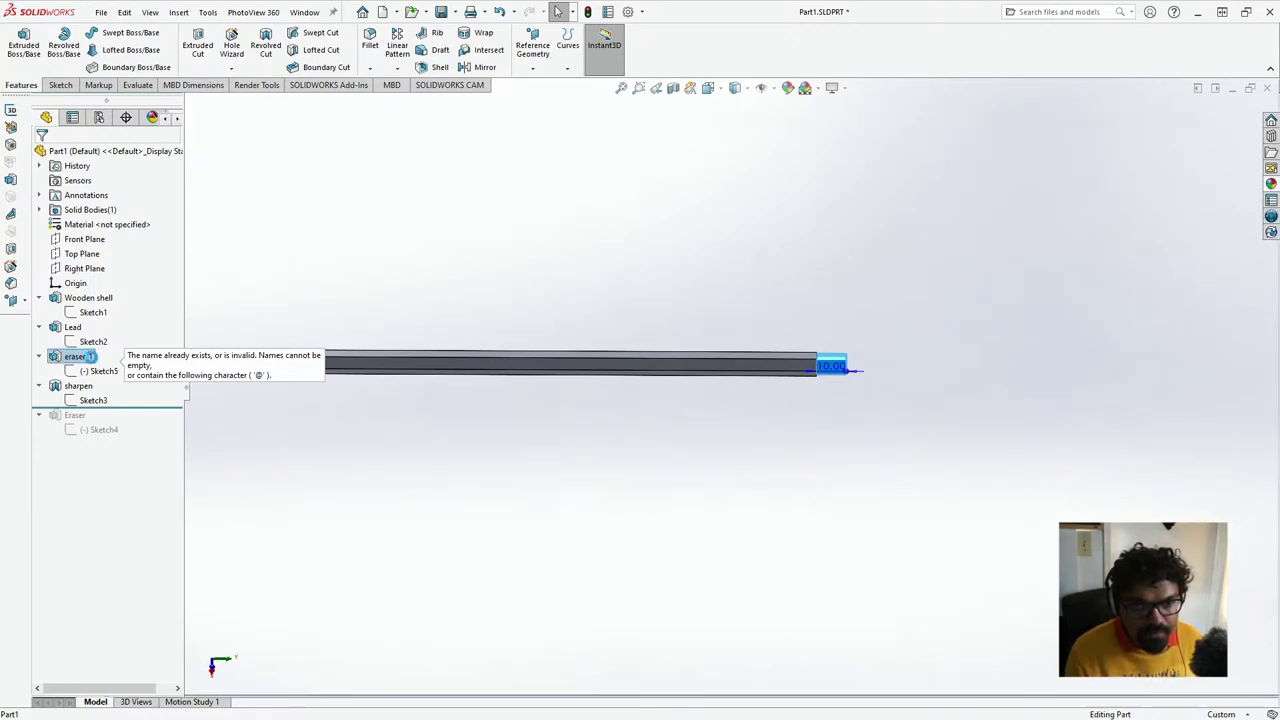
pyautogui.click(477, 423)
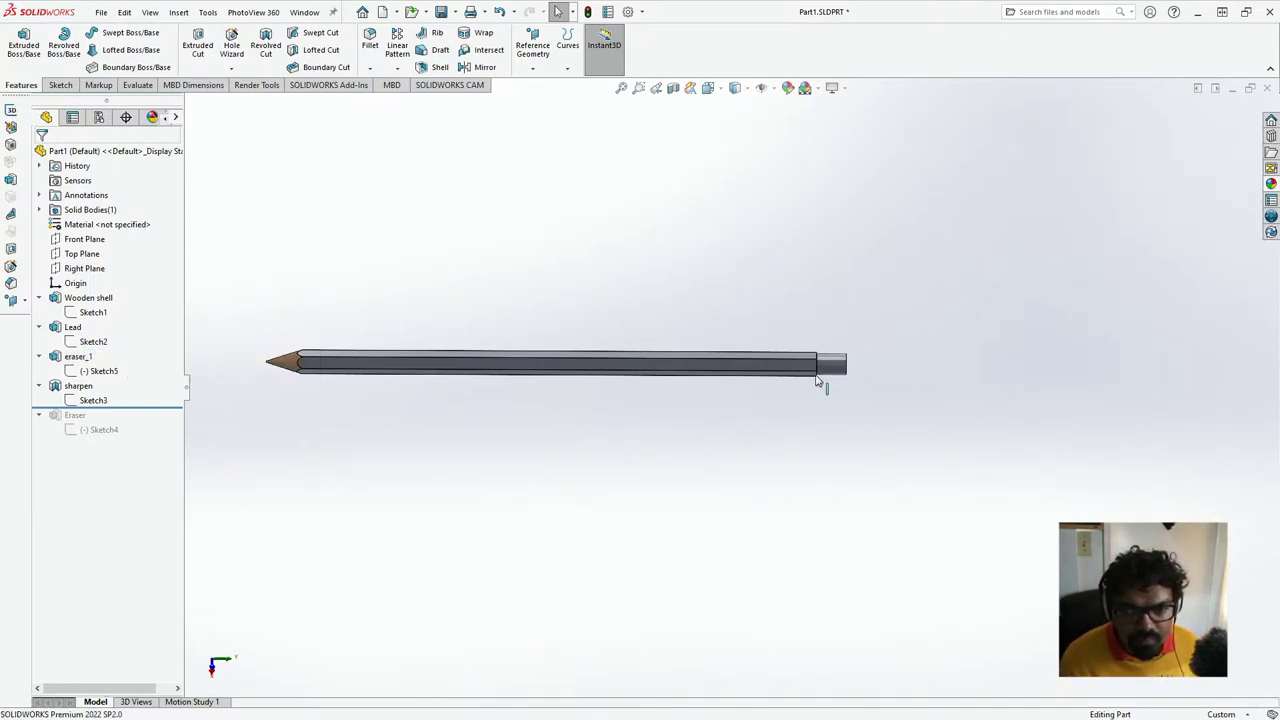
# - Run a final render of the pencil, examine the tip and eraser end, and close the render window
pyautogui.click(828, 366)
pyautogui.click(790, 216)
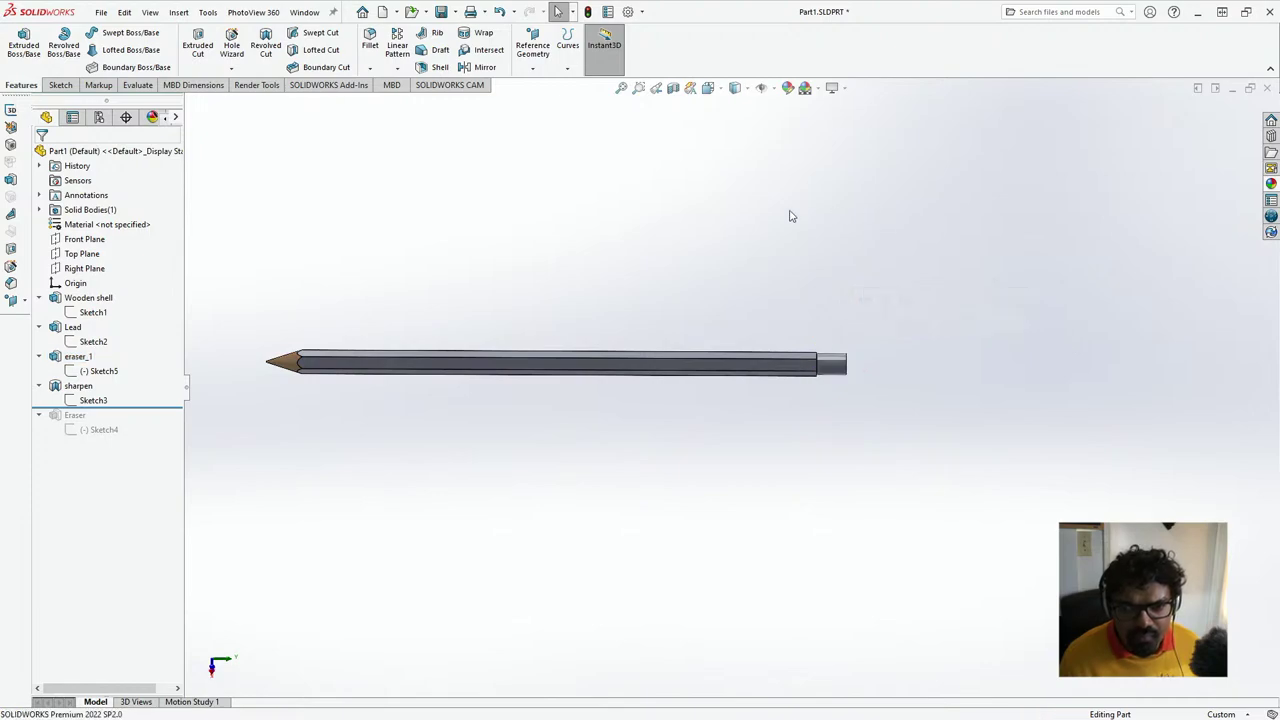
pyautogui.click(275, 88)
pyautogui.click(325, 48)
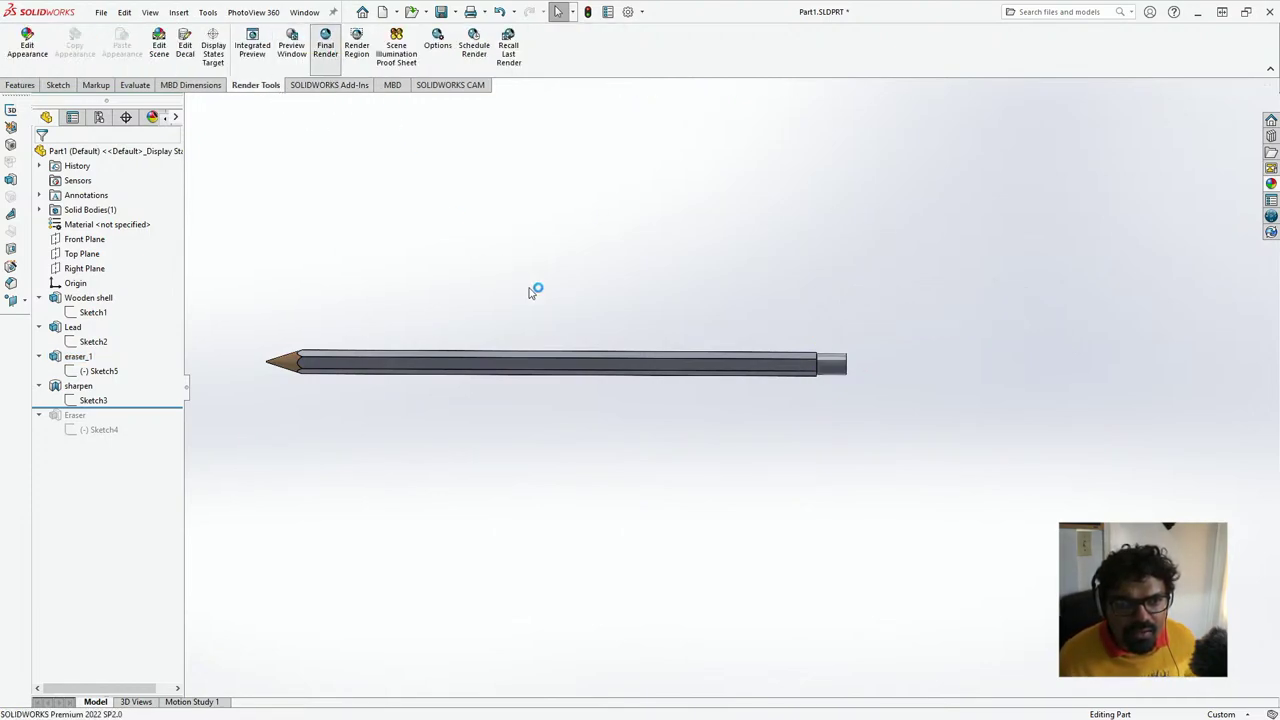
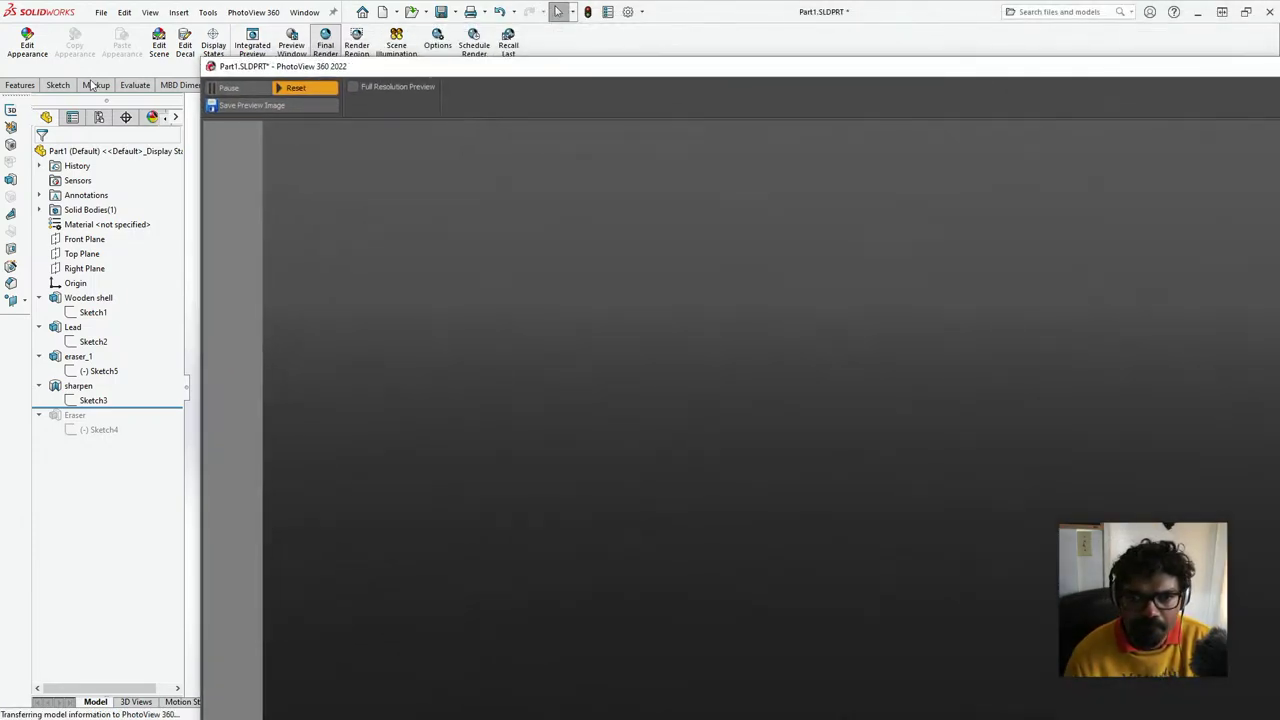
pyautogui.moveTo(670, 77)
pyautogui.mouseDown()
pyautogui.moveTo(363, 46)
pyautogui.moveTo(400, 40)
pyautogui.mouseUp()
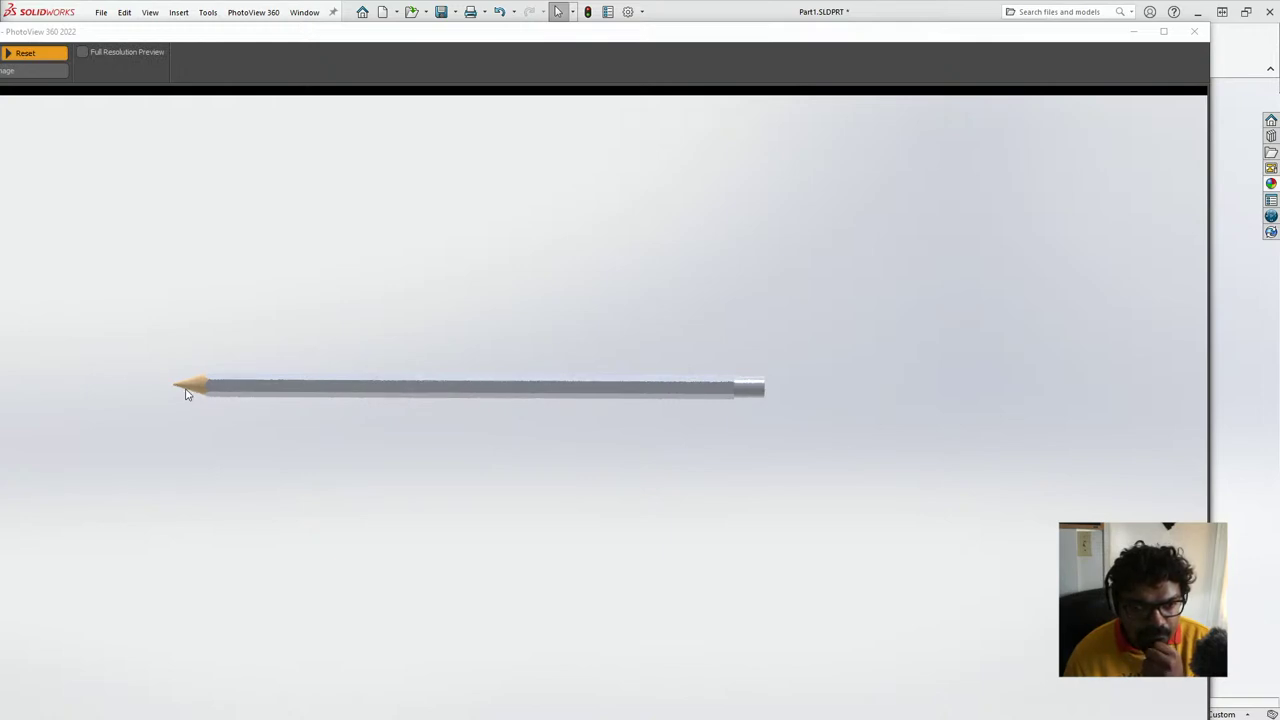
pyautogui.click(1188, 32)
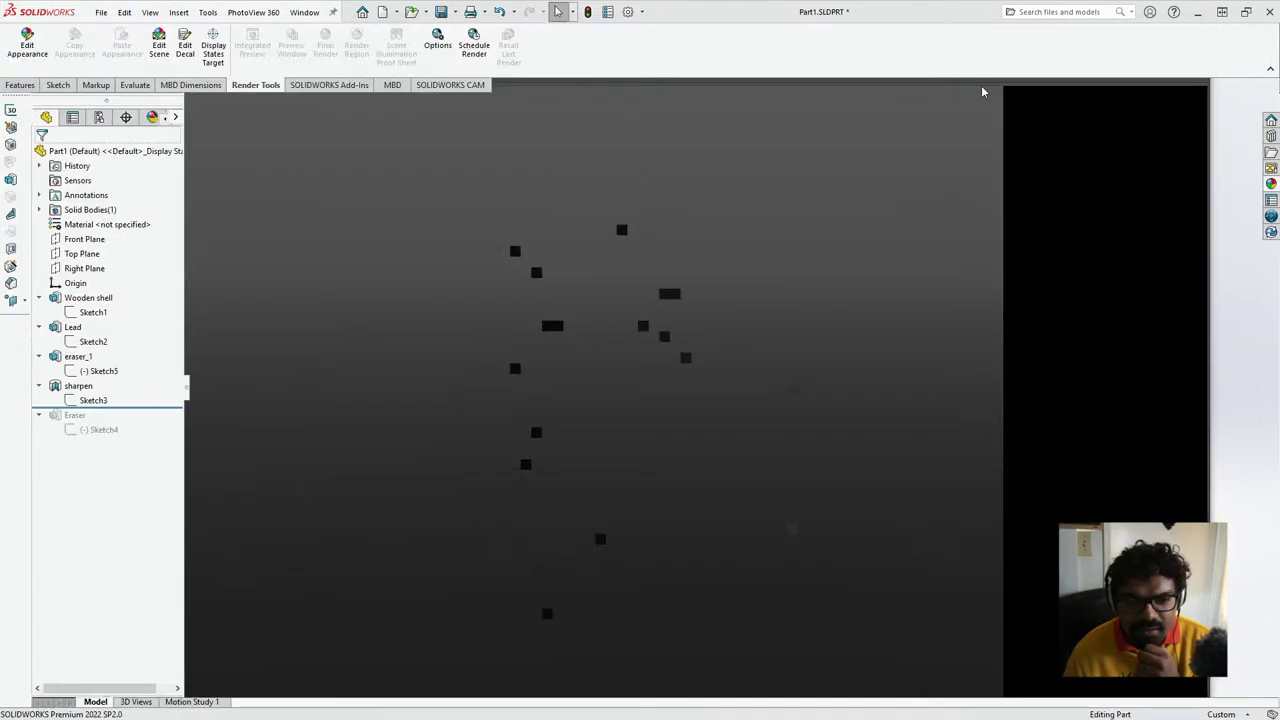
# - Suppress the eraser_1 feature and select the conical lead face at the pencil's tip
pyautogui.scroll(-5, 283, 369)
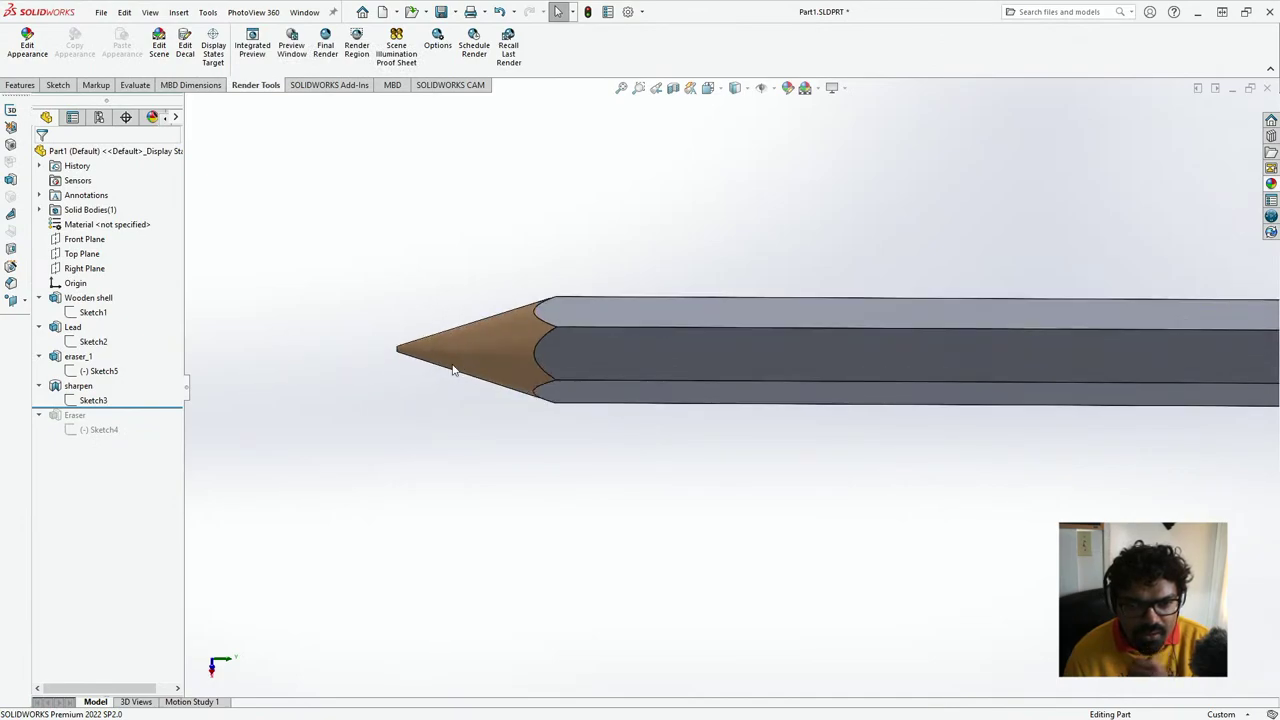
pyautogui.click(90, 357)
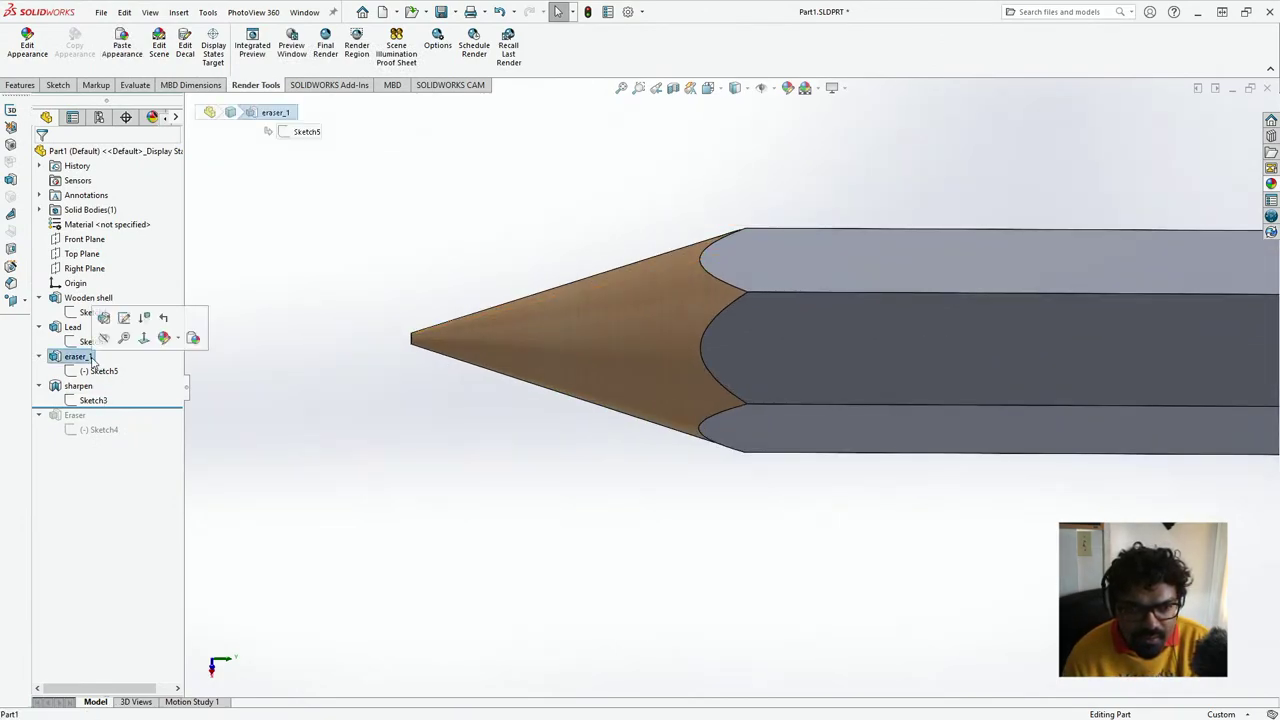
pyautogui.click(145, 318)
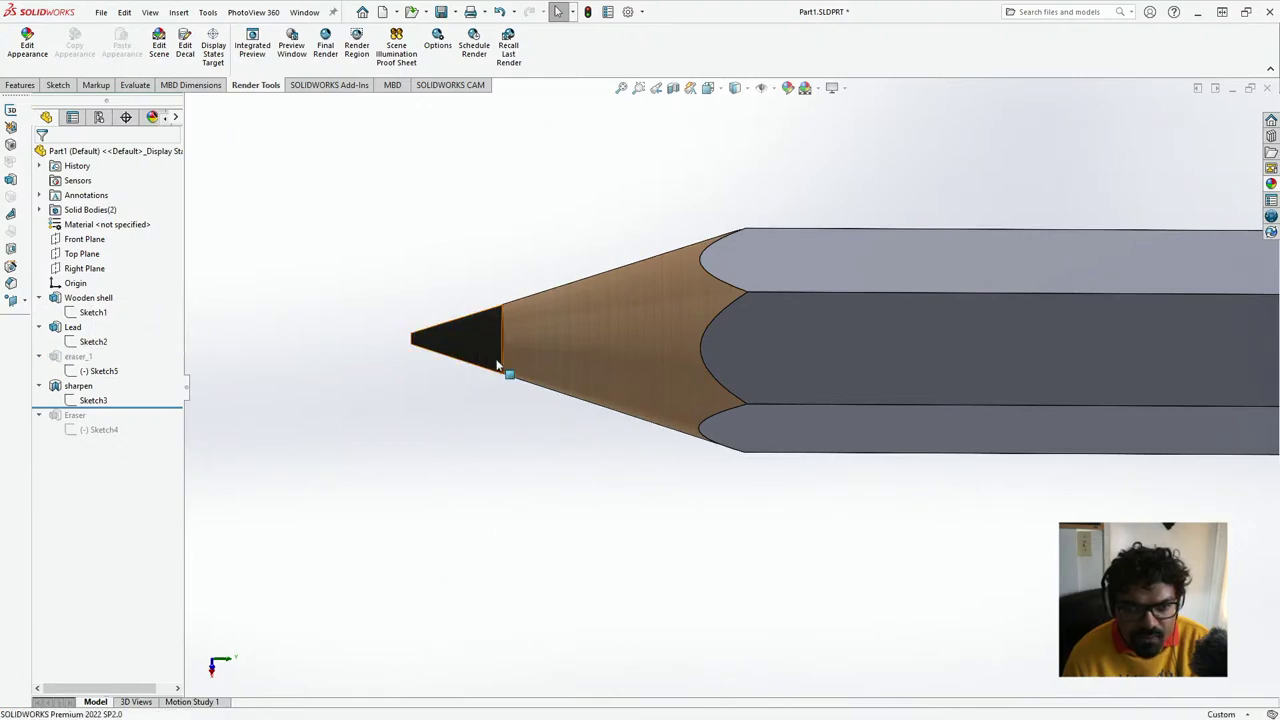
pyautogui.click(484, 362)
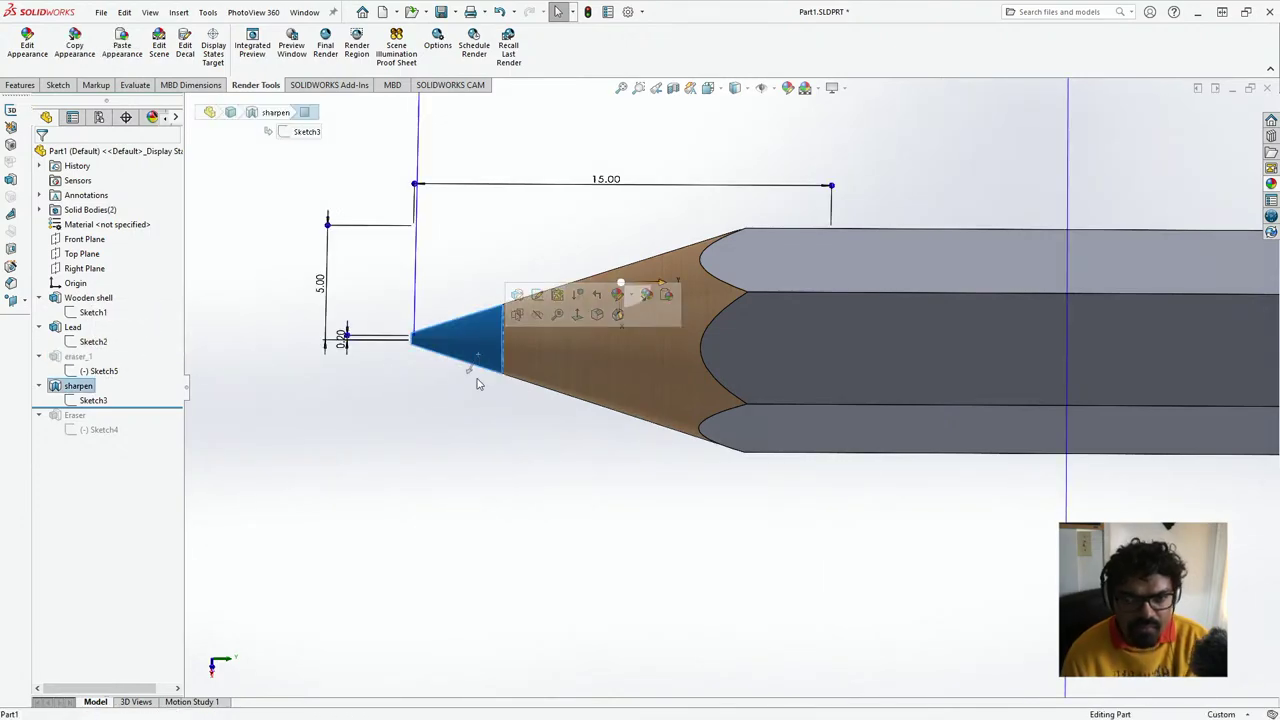
# - Unsuppress the eraser_1 feature at the blunt end of the pencil
pyautogui.scroll(10, 506, 496)
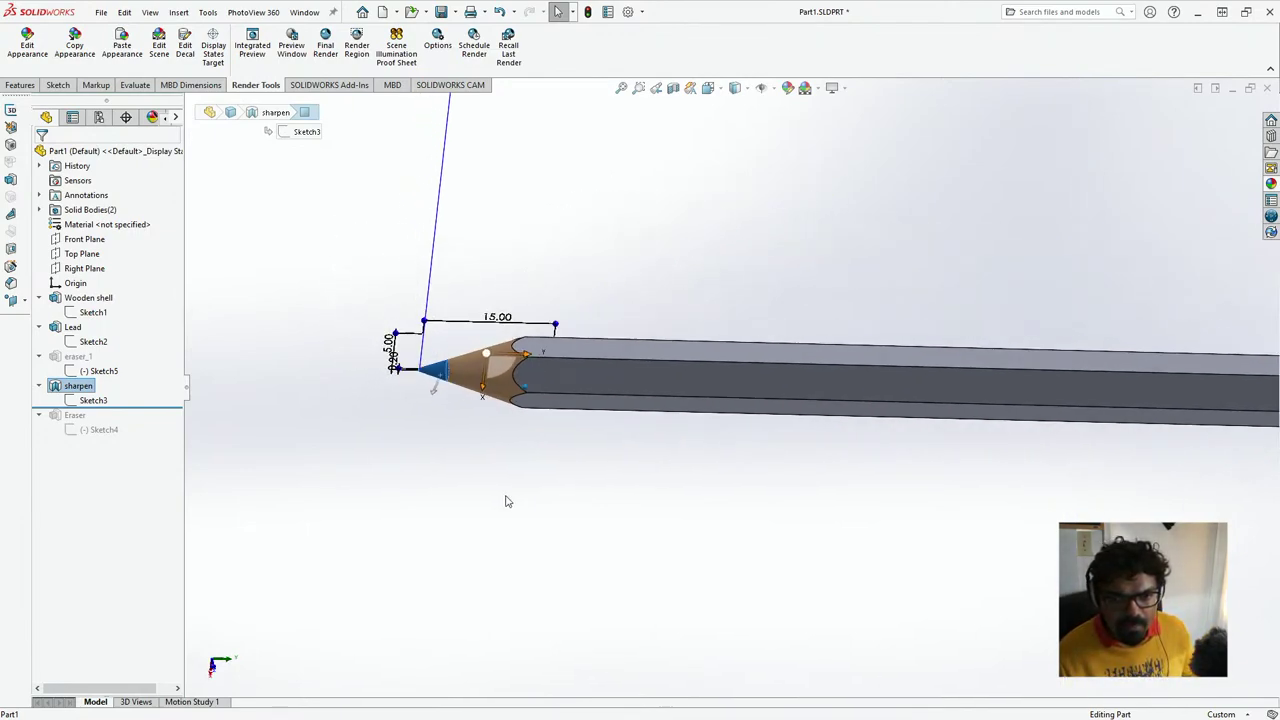
pyautogui.click(77, 356)
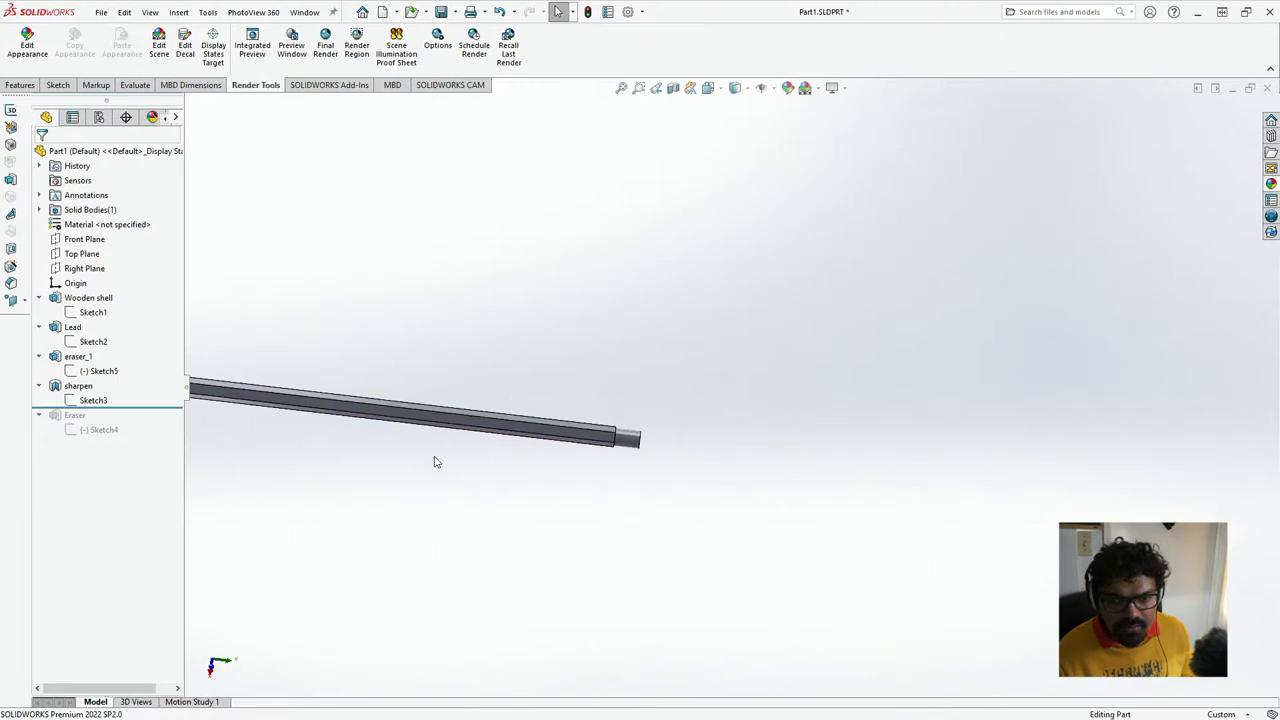
pyautogui.moveTo(434, 460); pyautogui.dragTo(484, 471, button='middle')
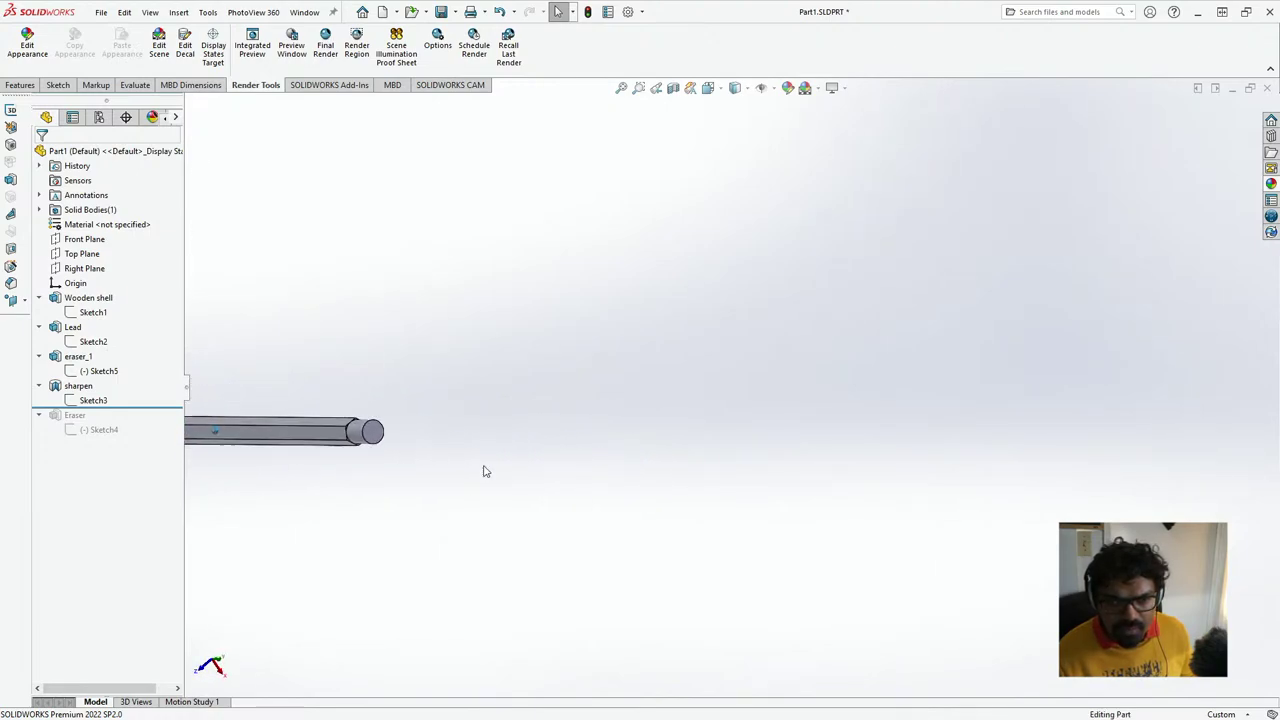
# - Edit the eraser_1 extrusion and turn off Merge result, making the eraser a separate solid body
pyautogui.click(79, 357)
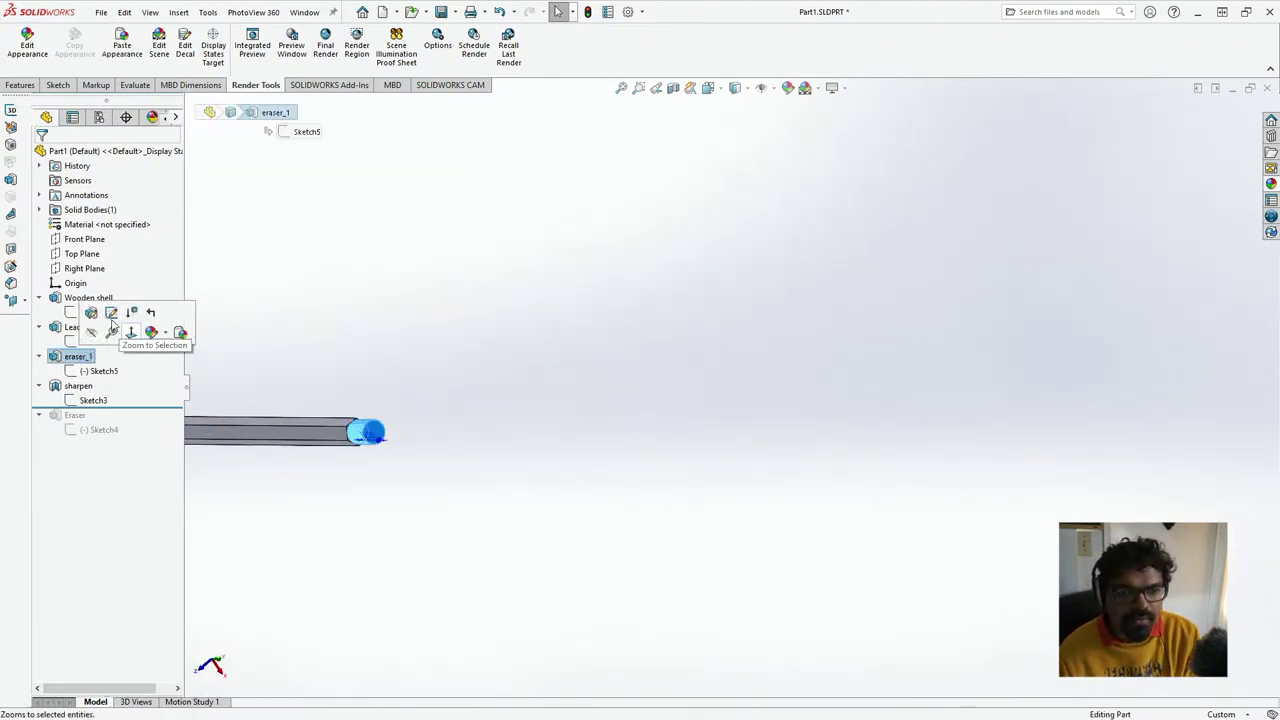
pyautogui.click(93, 314)
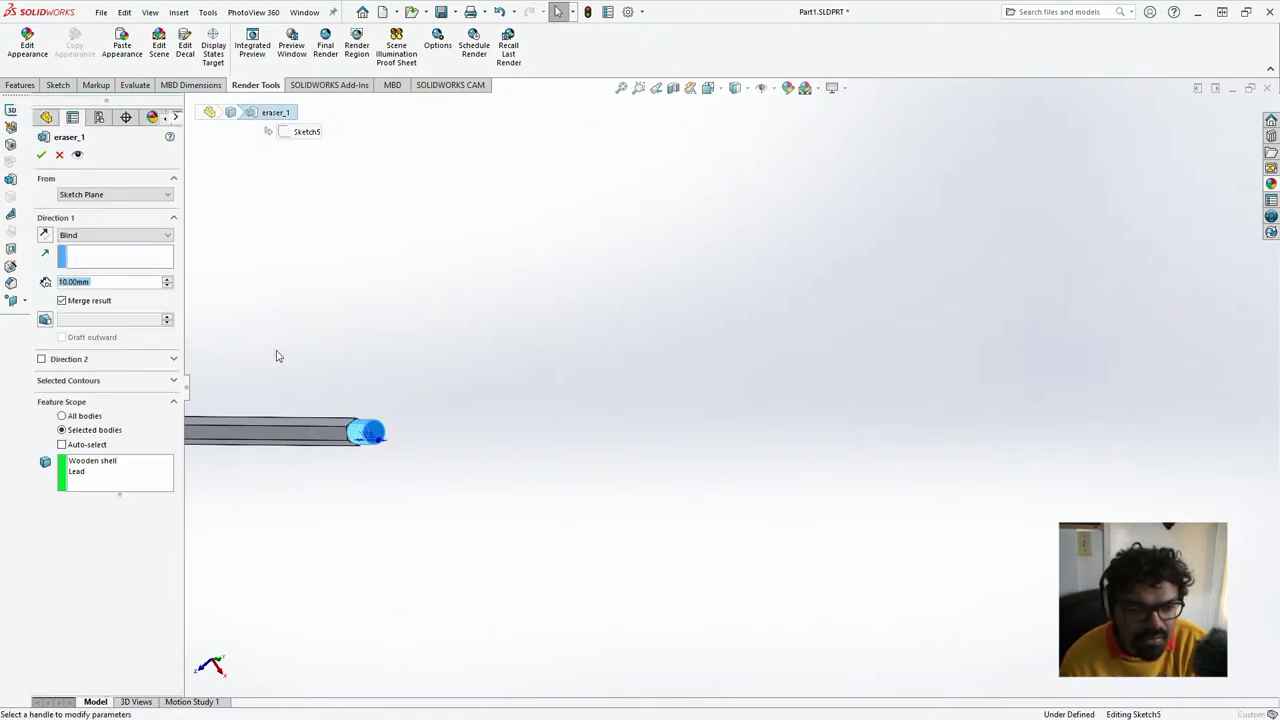
pyautogui.click(85, 302)
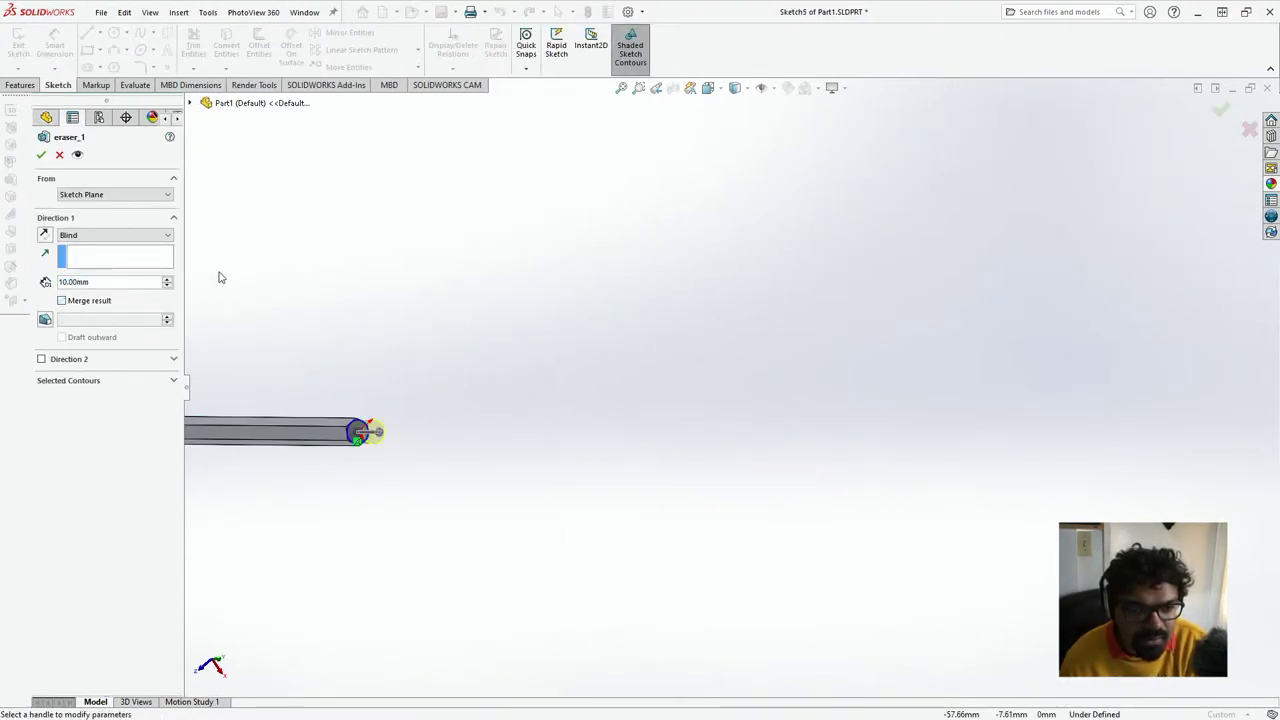
pyautogui.click(41, 155)
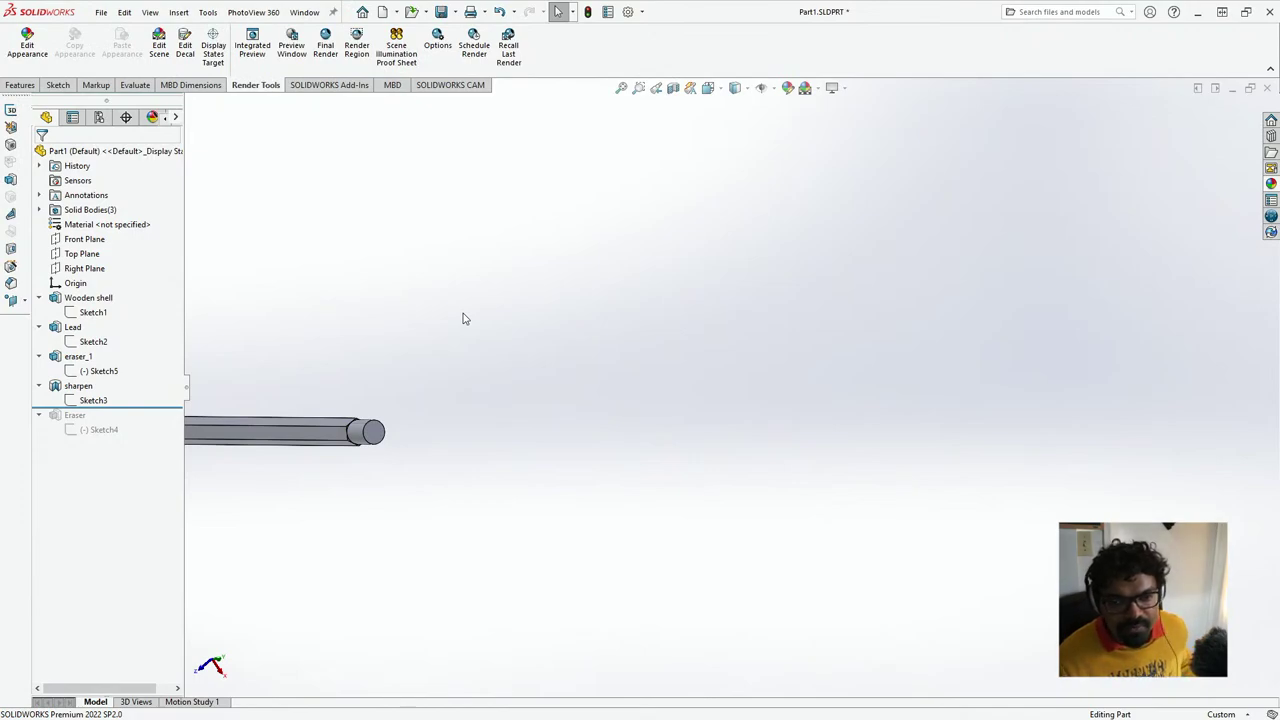
pyautogui.hotkey('ctrl', '7')
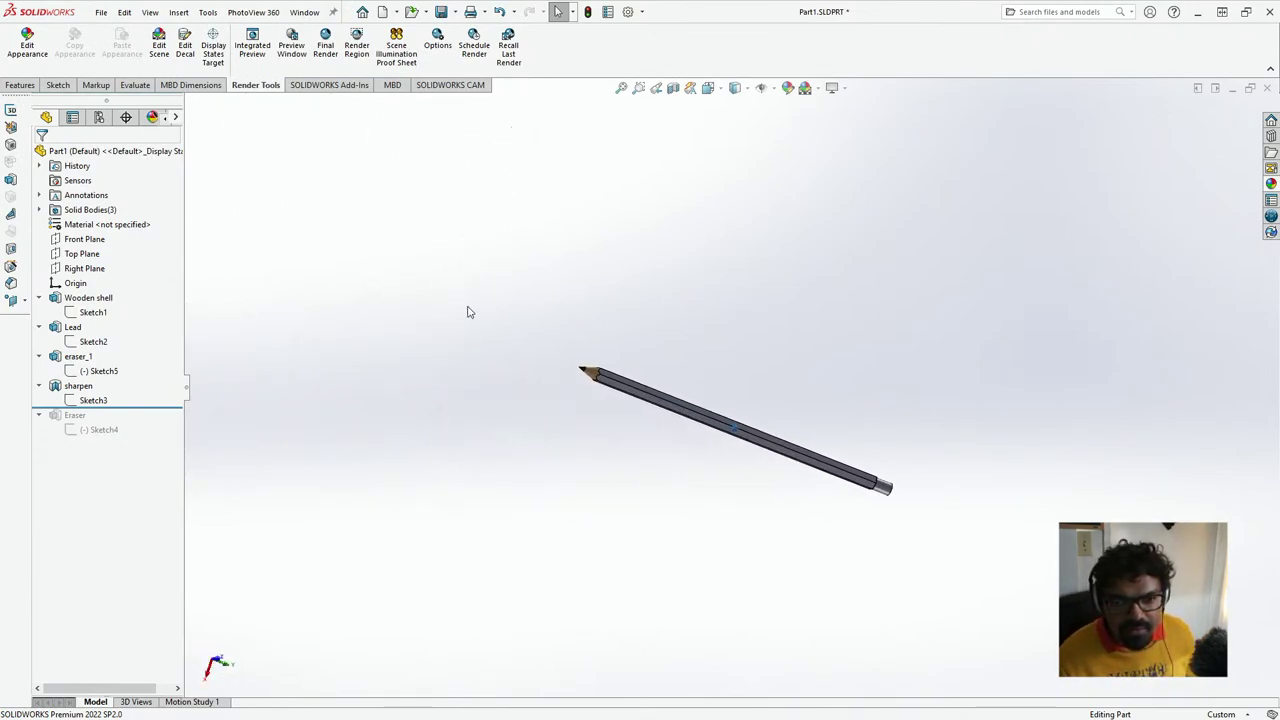
# - Roll the model forward past the old Eraser feature and delete that feature, keeping its sketch
pyautogui.rightClick(79, 421)
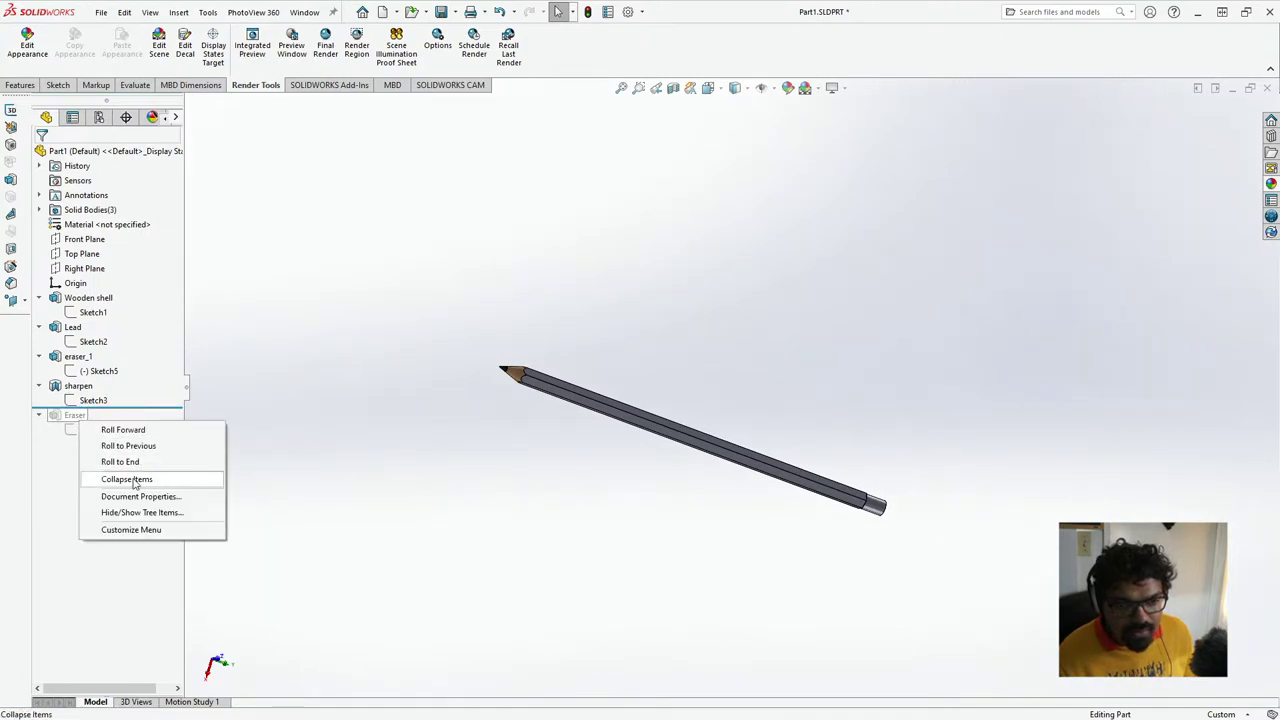
pyautogui.click(112, 422)
pyautogui.moveTo(129, 403); pyautogui.dragTo(126, 447)
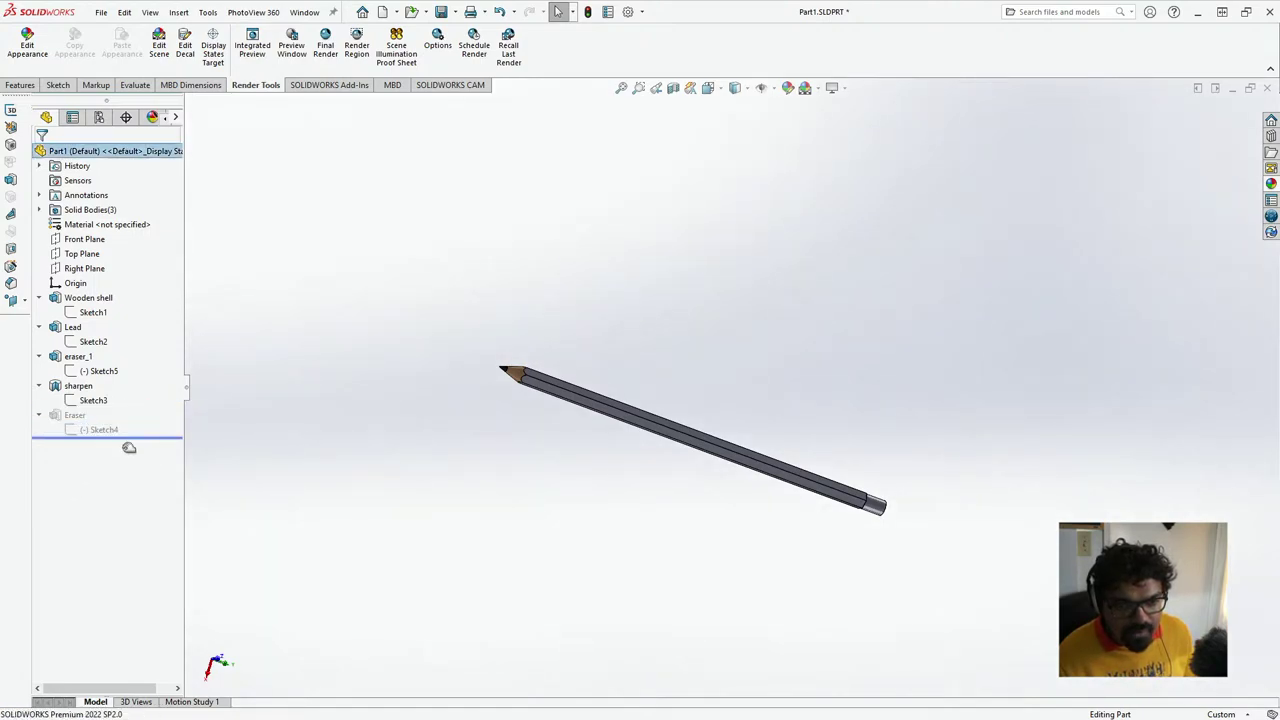
pyautogui.click(76, 415)
pyautogui.rightClick(78, 416)
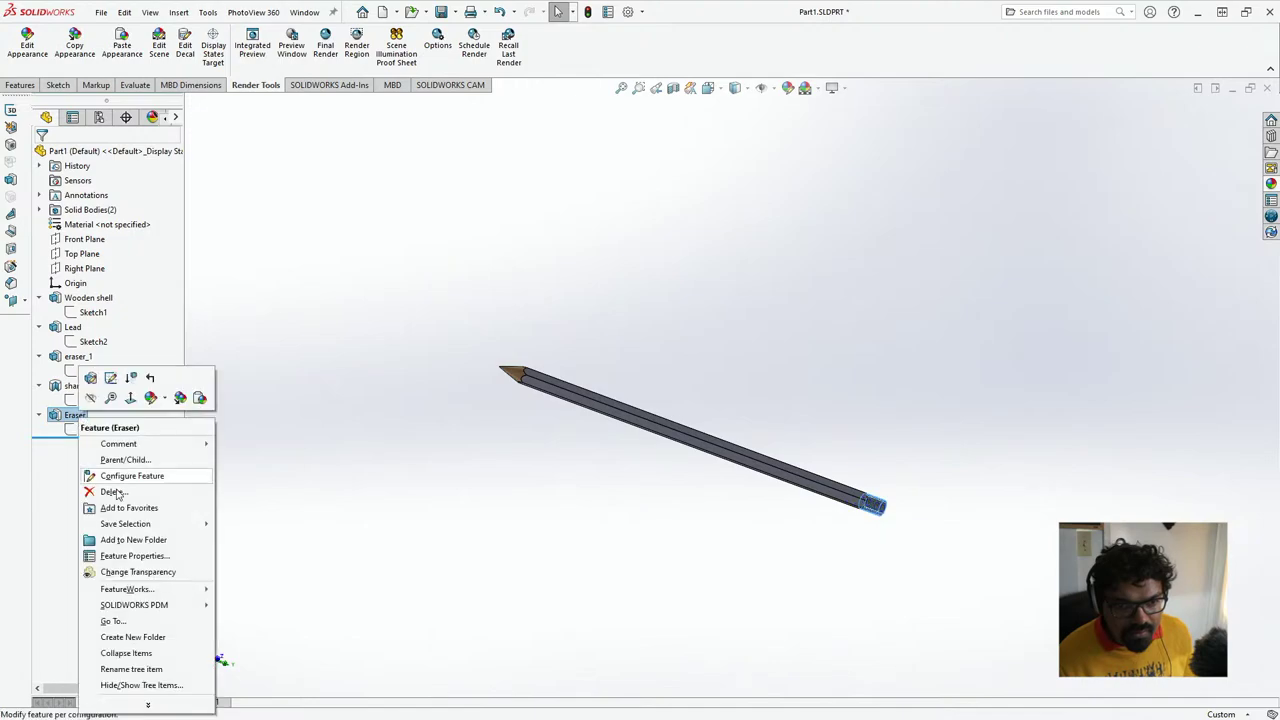
pyautogui.click(115, 491)
pyautogui.click(276, 384)
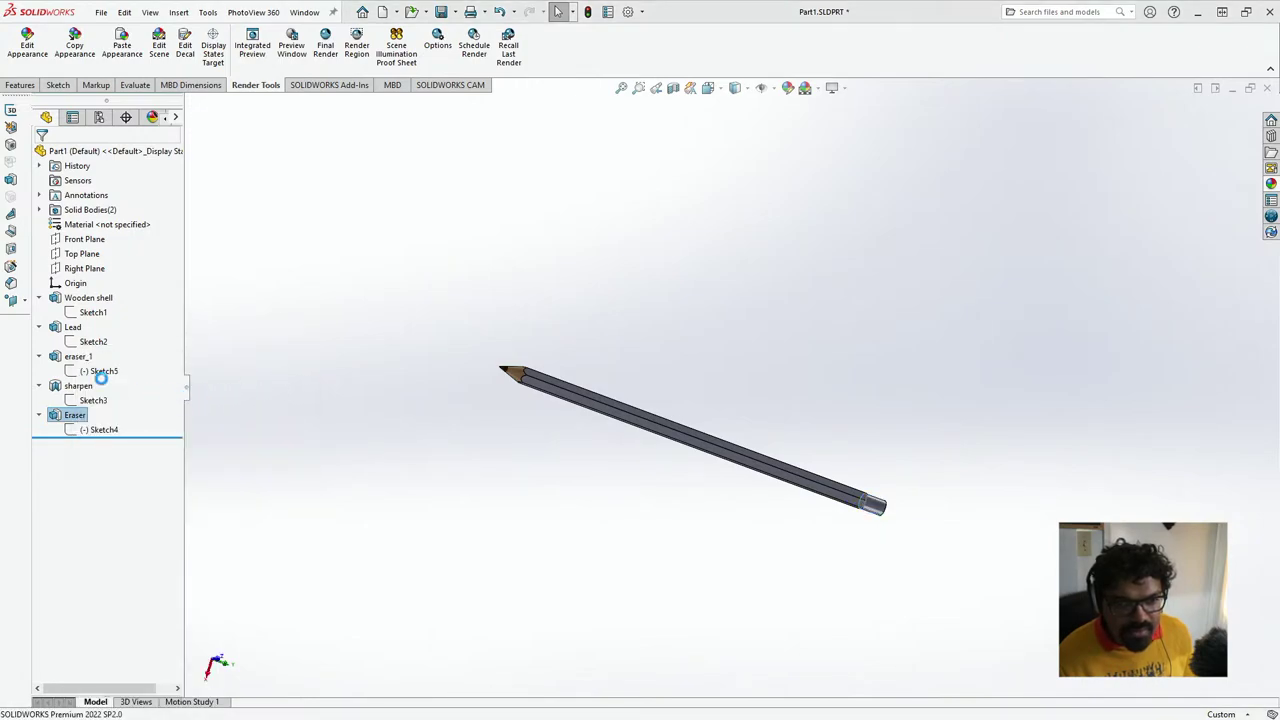
# - Rename the eraser_1 feature as eraser
pyautogui.click(79, 358)
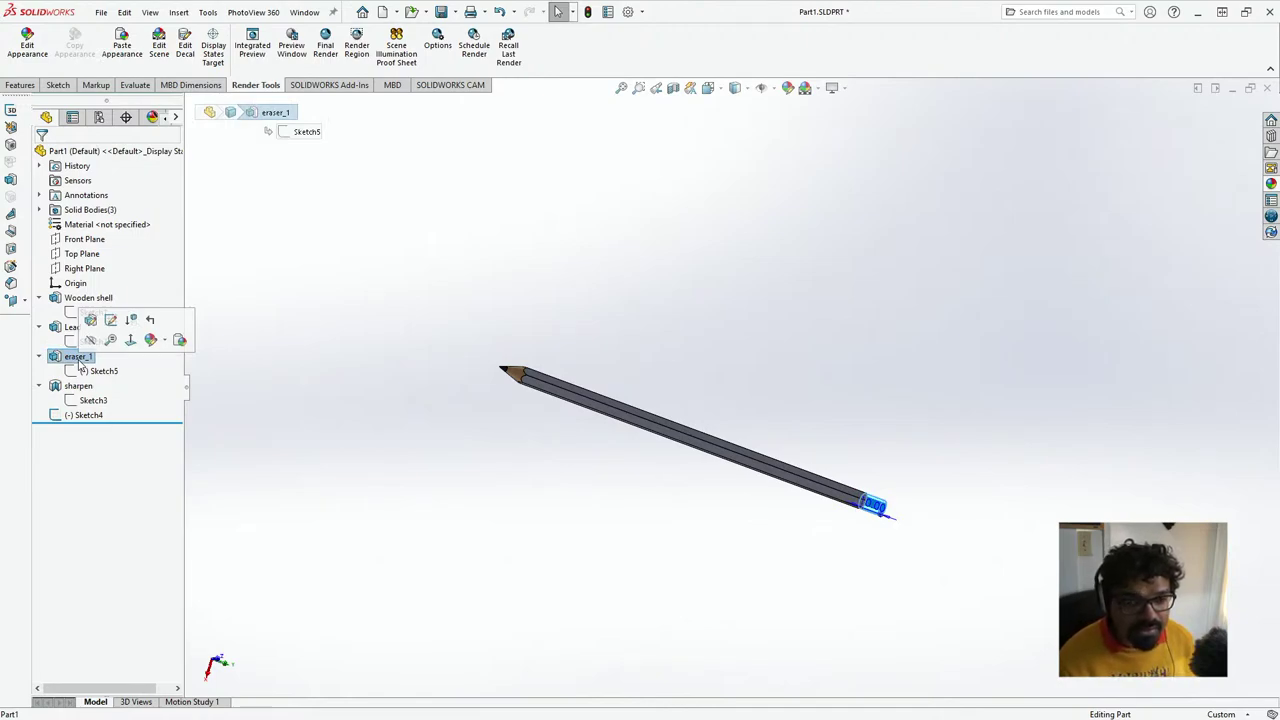
pyautogui.click(79, 360)
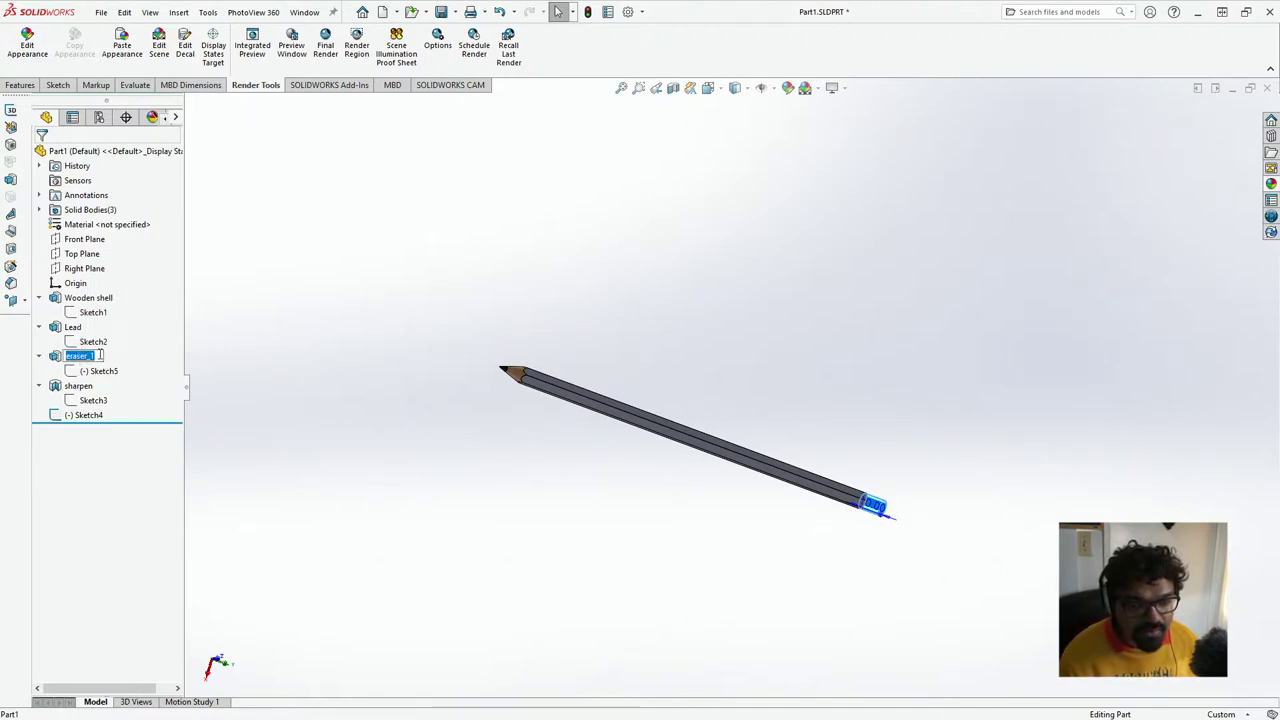
pyautogui.press('BackSpace')
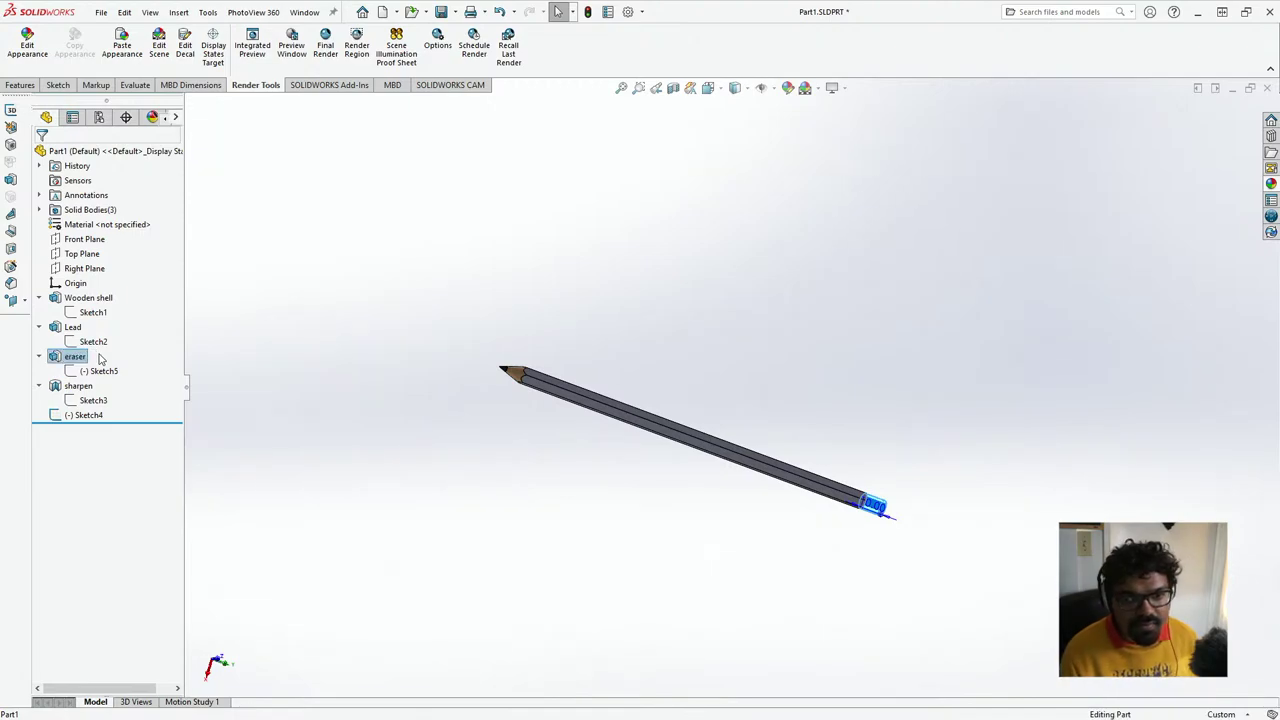
pyautogui.click(283, 339)
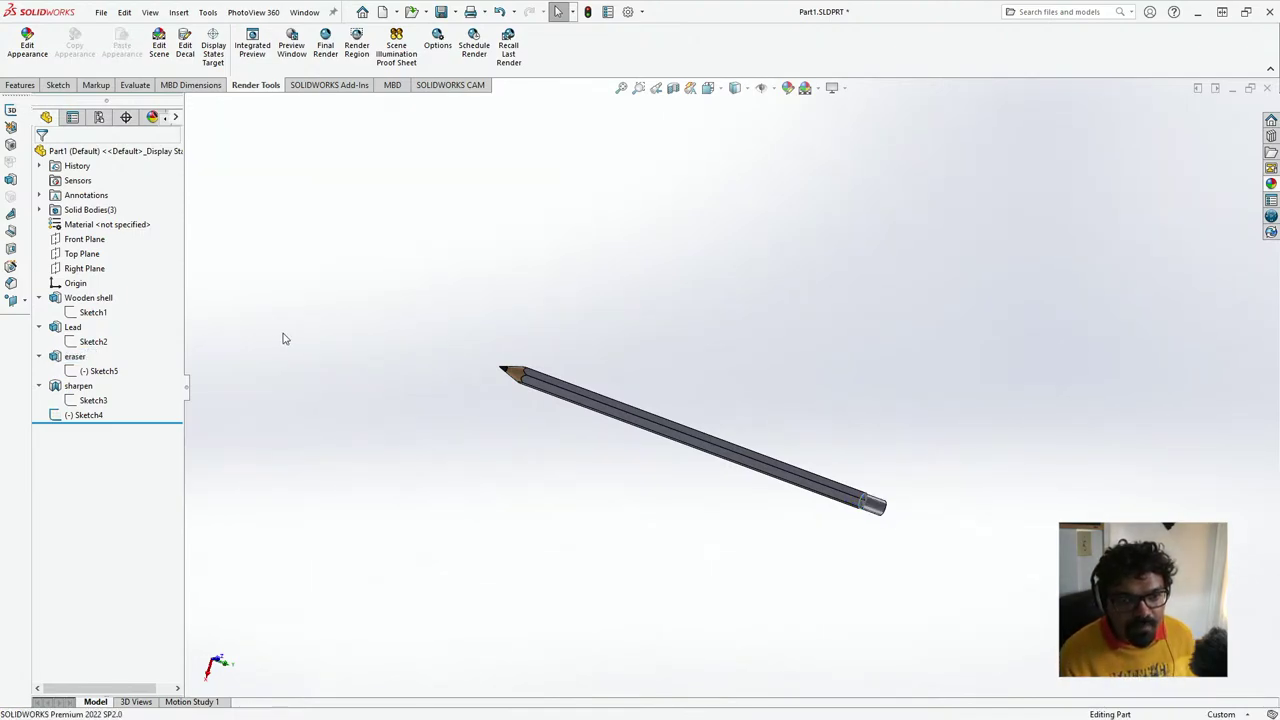
# - Expand the solid bodies list and highlight the eraser and both sharpened bodies to identify each in the model
pyautogui.click(40, 210)
pyautogui.click(85, 224)
pyautogui.click(97, 239)
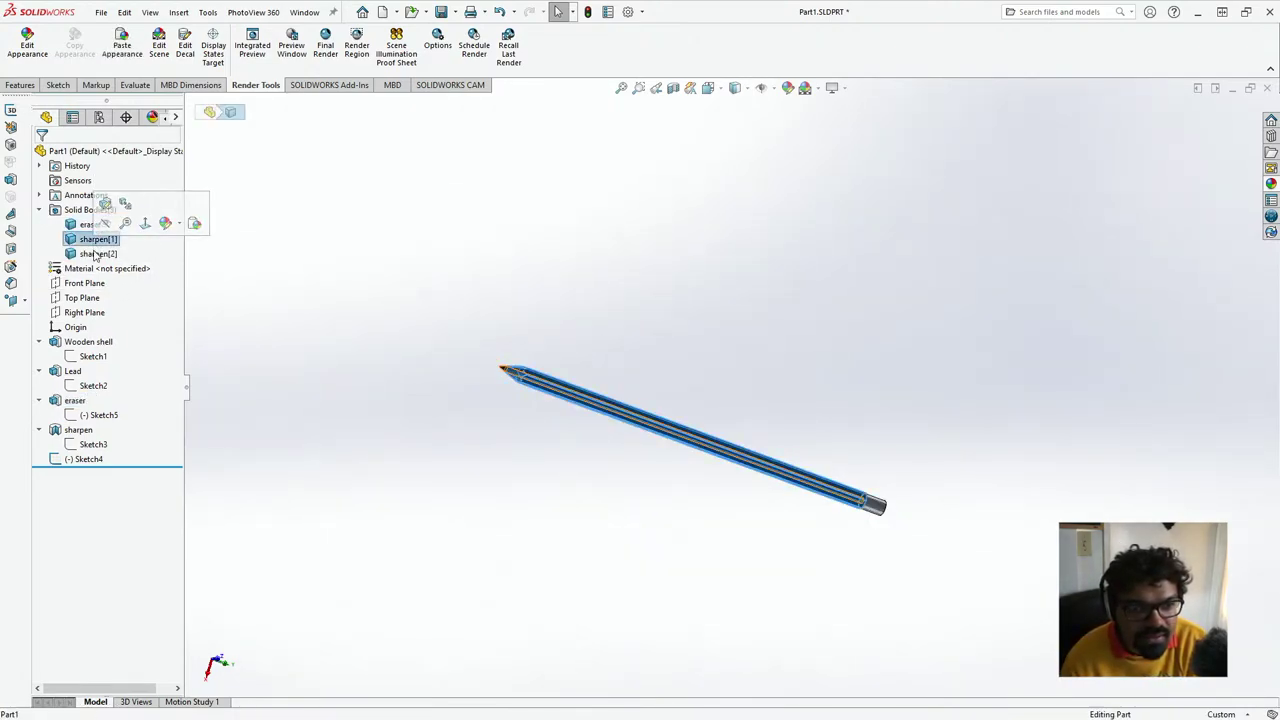
pyautogui.click(96, 254)
pyautogui.click(320, 324)
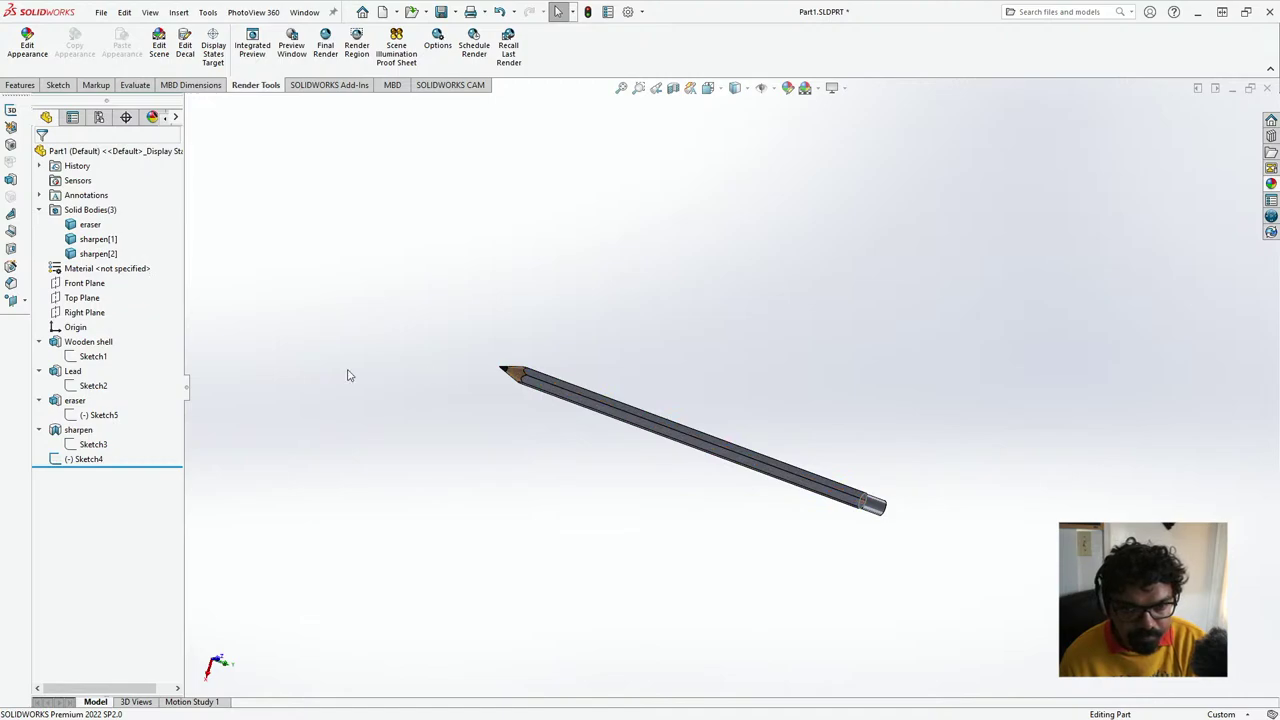
# - Highlight the Wooden shell feature and inspect the Lead extrusion's definition, leaving its settings as they are
pyautogui.click(88, 341)
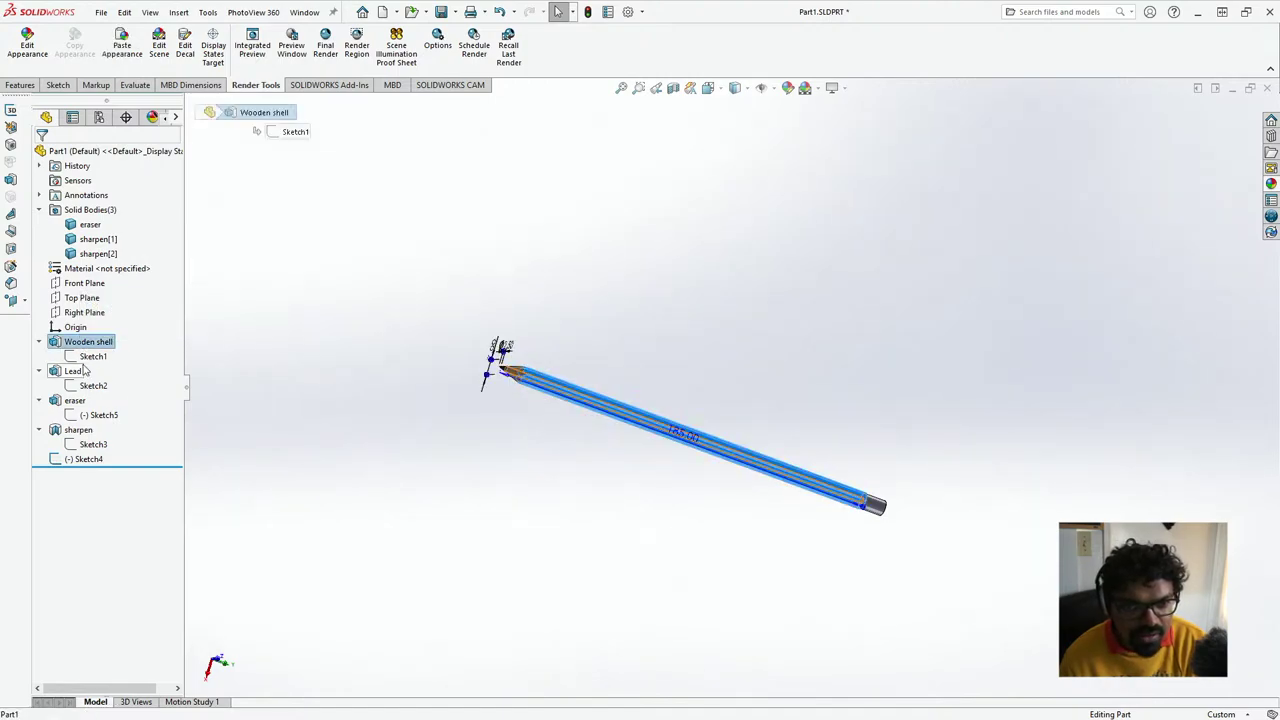
pyautogui.click(74, 371)
pyautogui.click(116, 328)
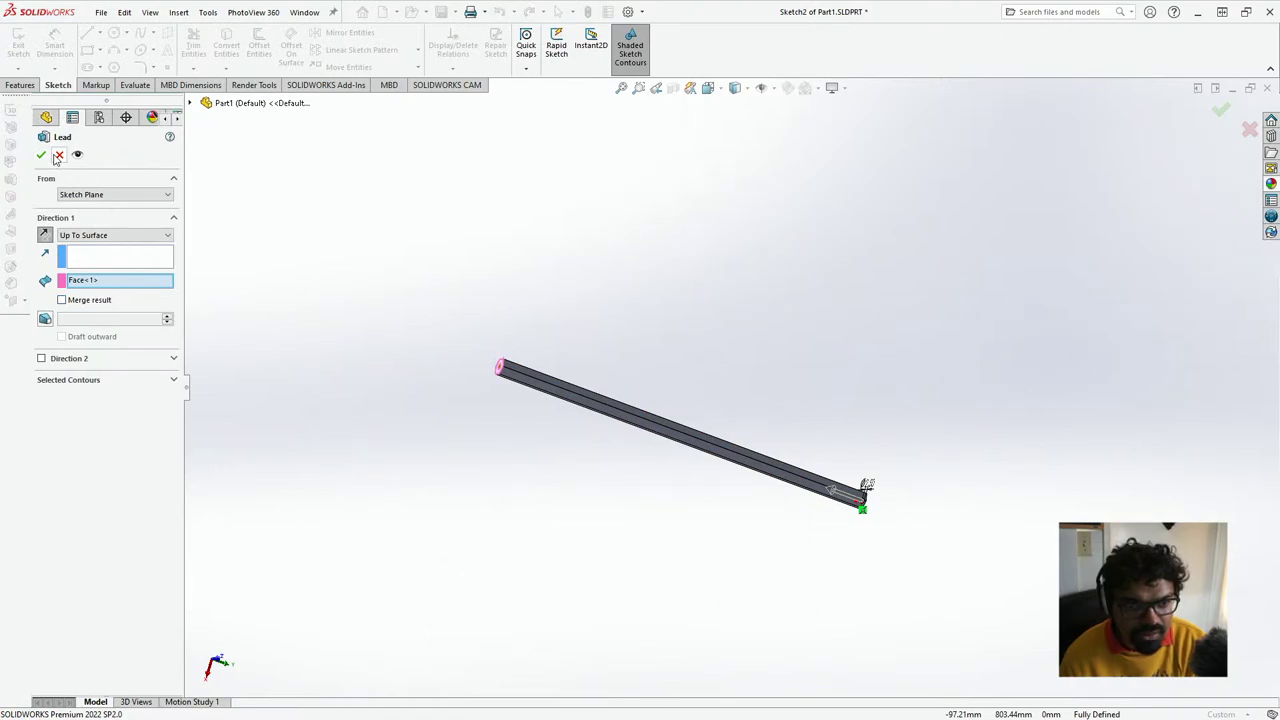
pyautogui.click(58, 156)
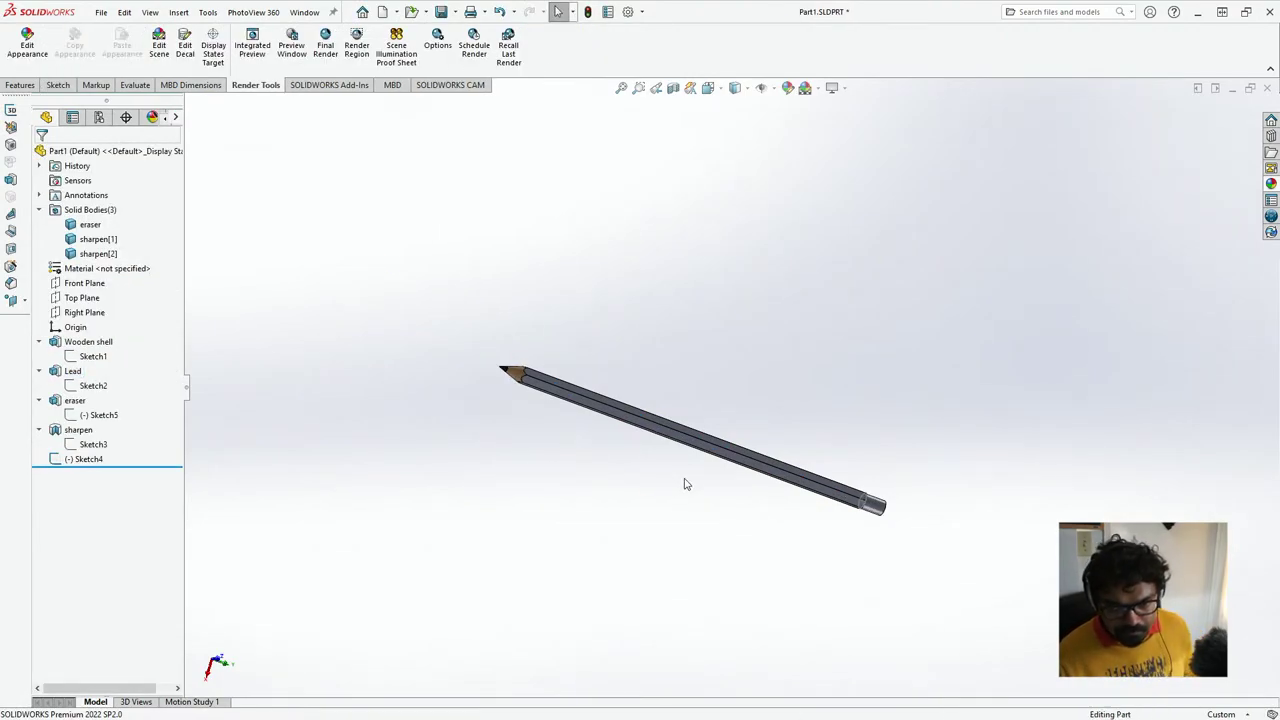
# - Orient the view normal to the Front Plane and cut a planar section view through it to expose the eraser joint
pyautogui.scroll(-5, 685, 484)
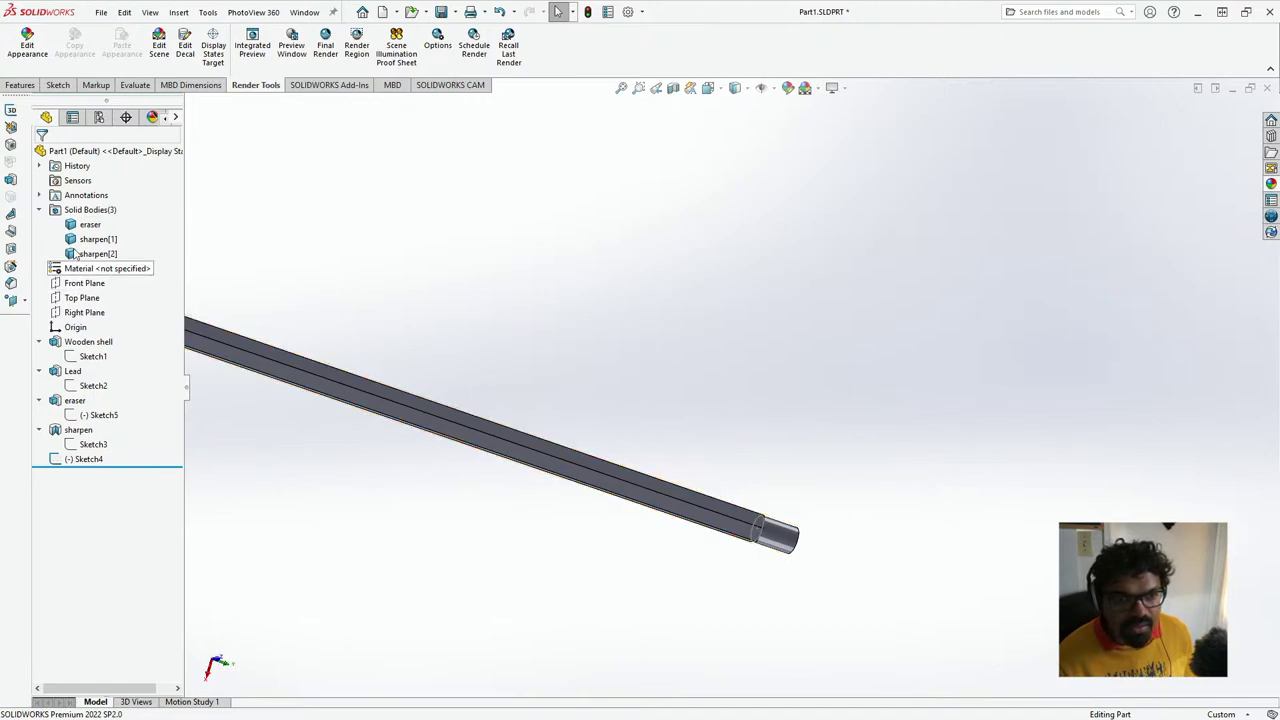
pyautogui.click(84, 285)
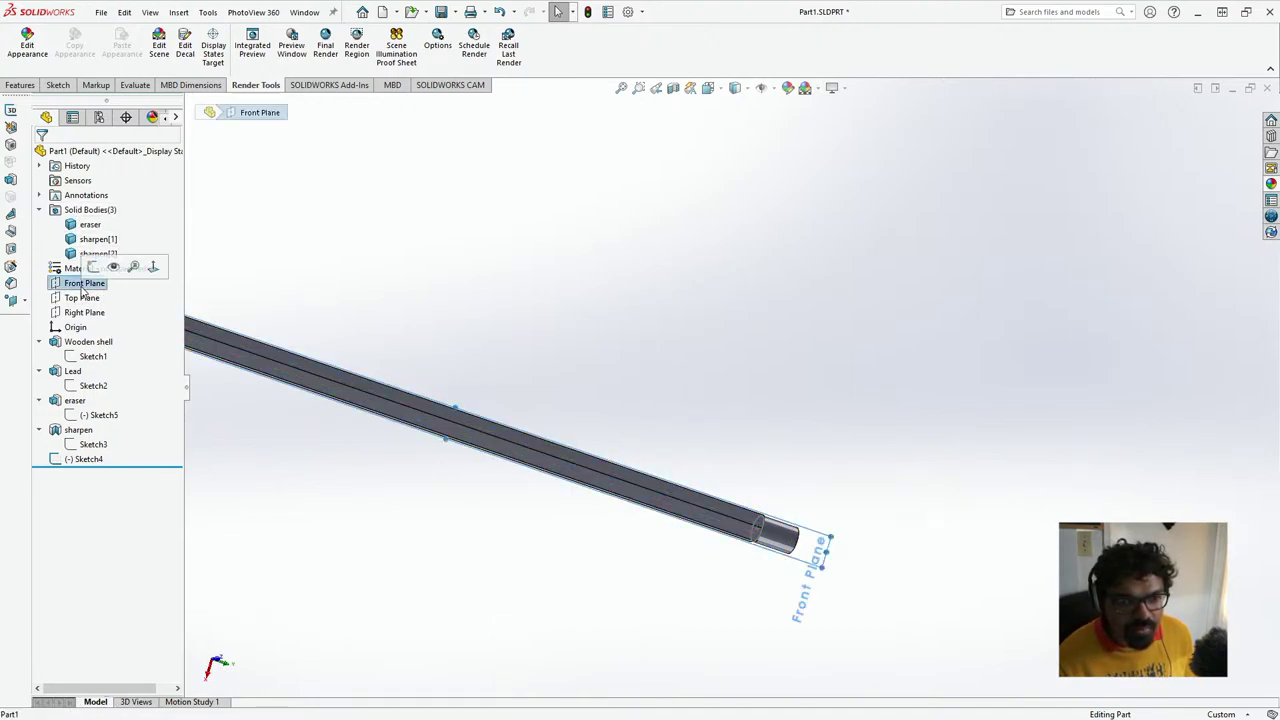
pyautogui.click(153, 267)
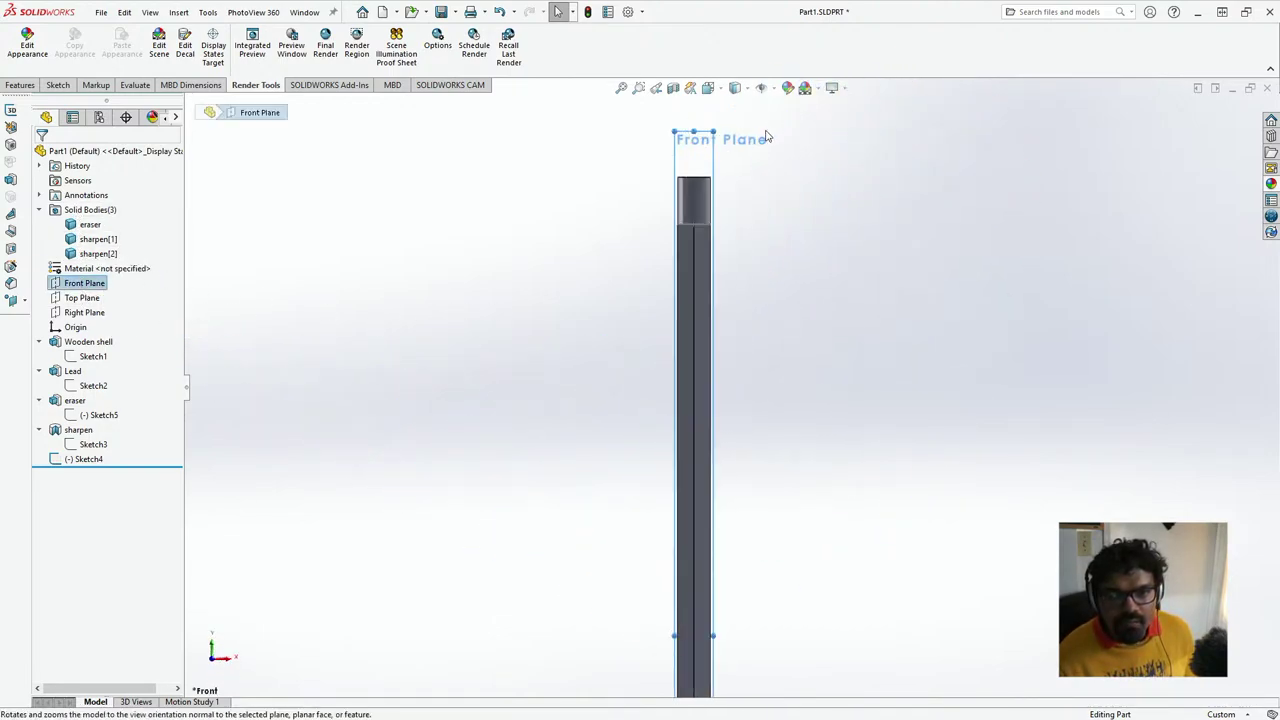
pyautogui.scroll(-8, 682, 302)
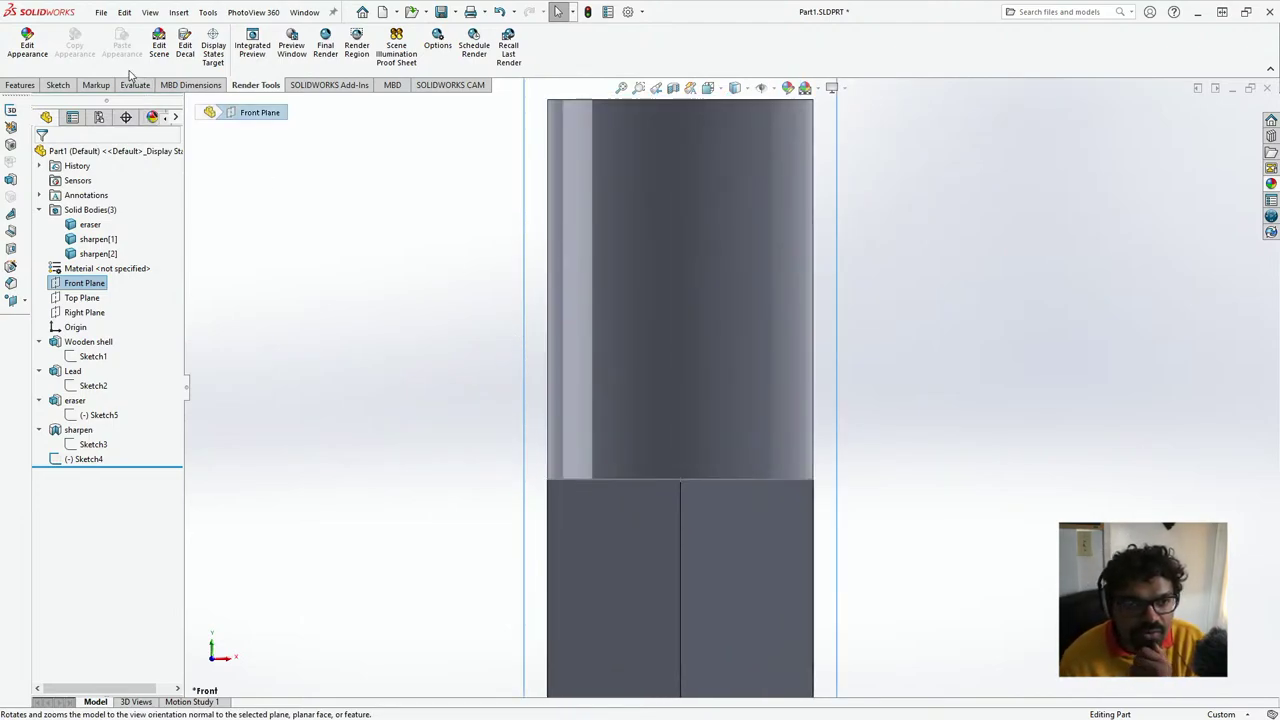
pyautogui.click(58, 85)
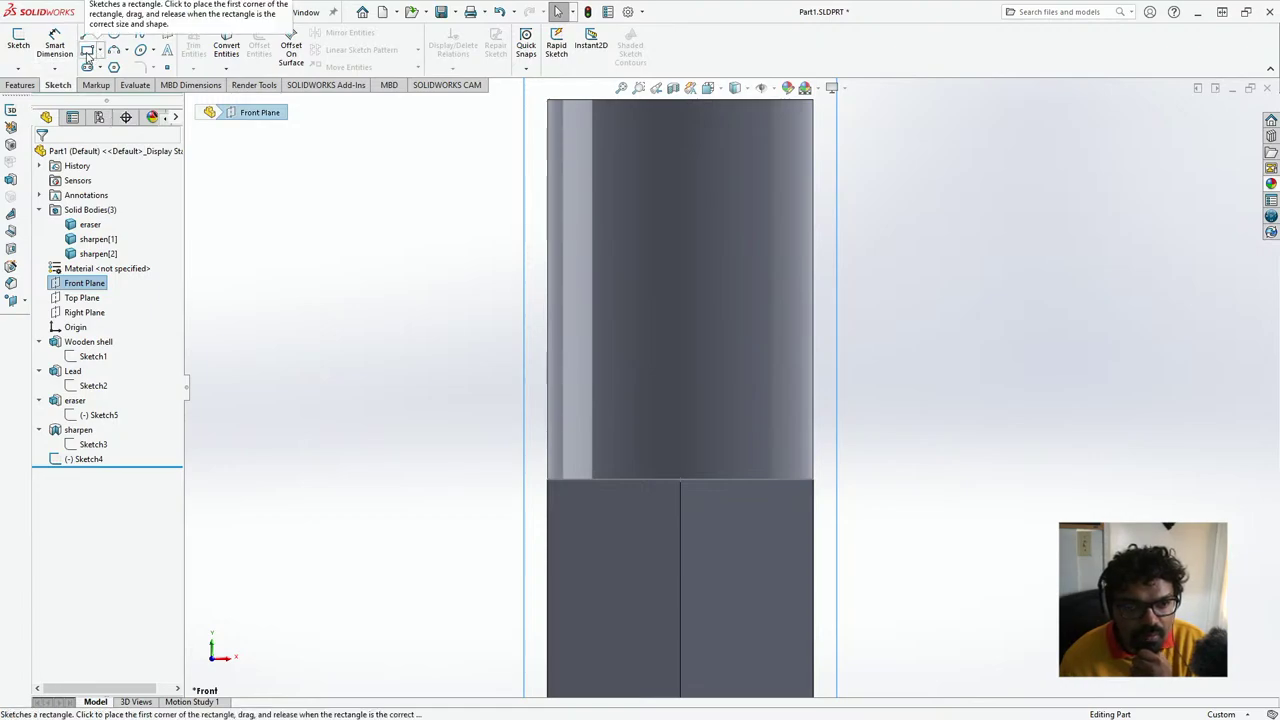
pyautogui.click(673, 89)
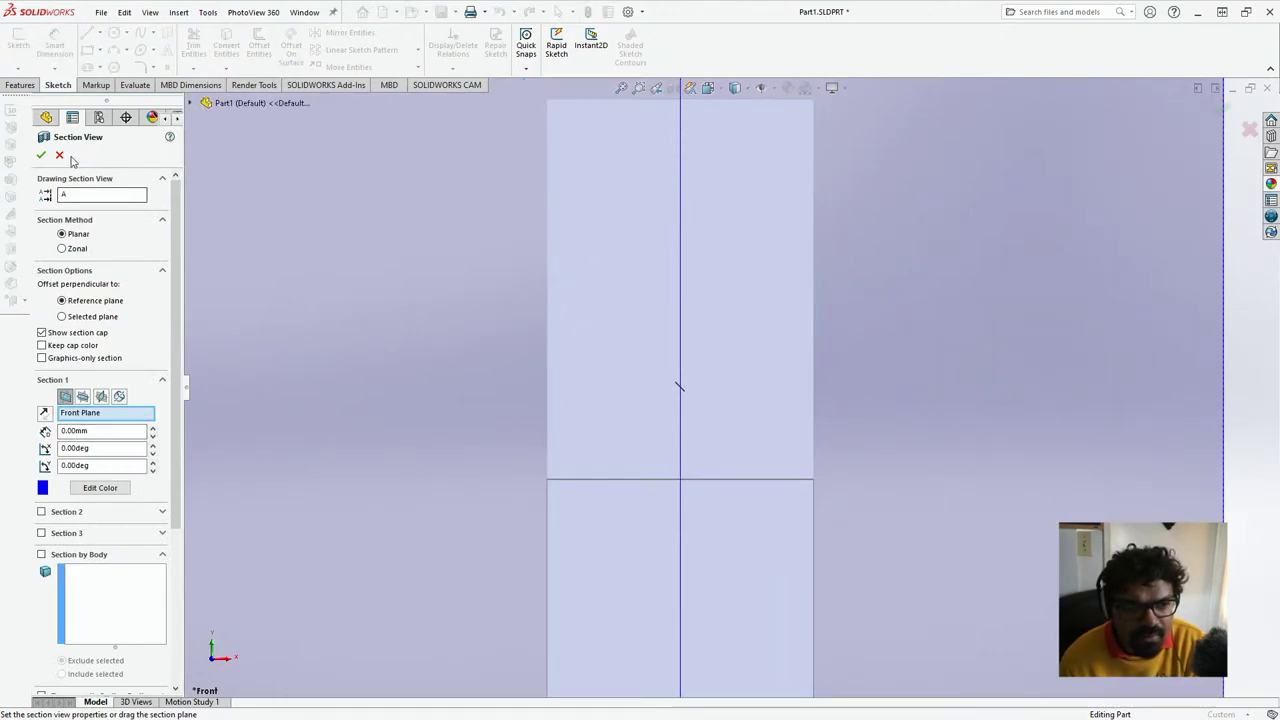
pyautogui.press('Escape')
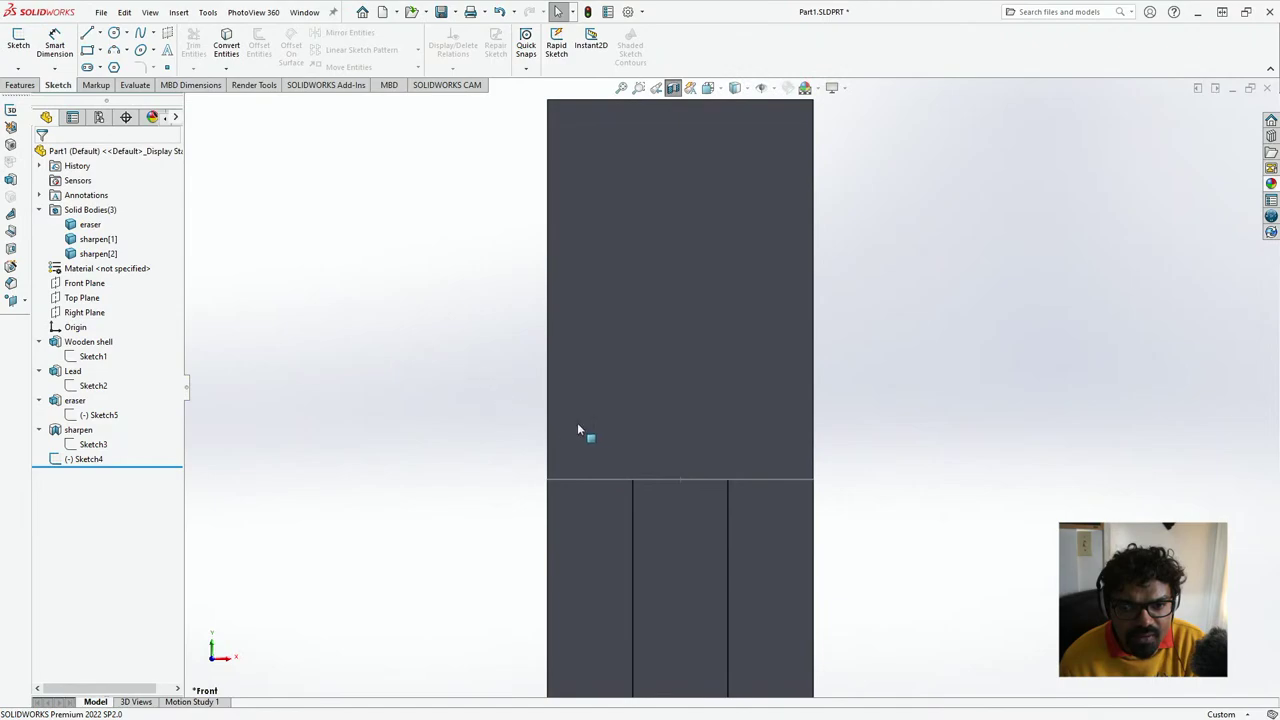
pyautogui.scroll(2, 577, 430)
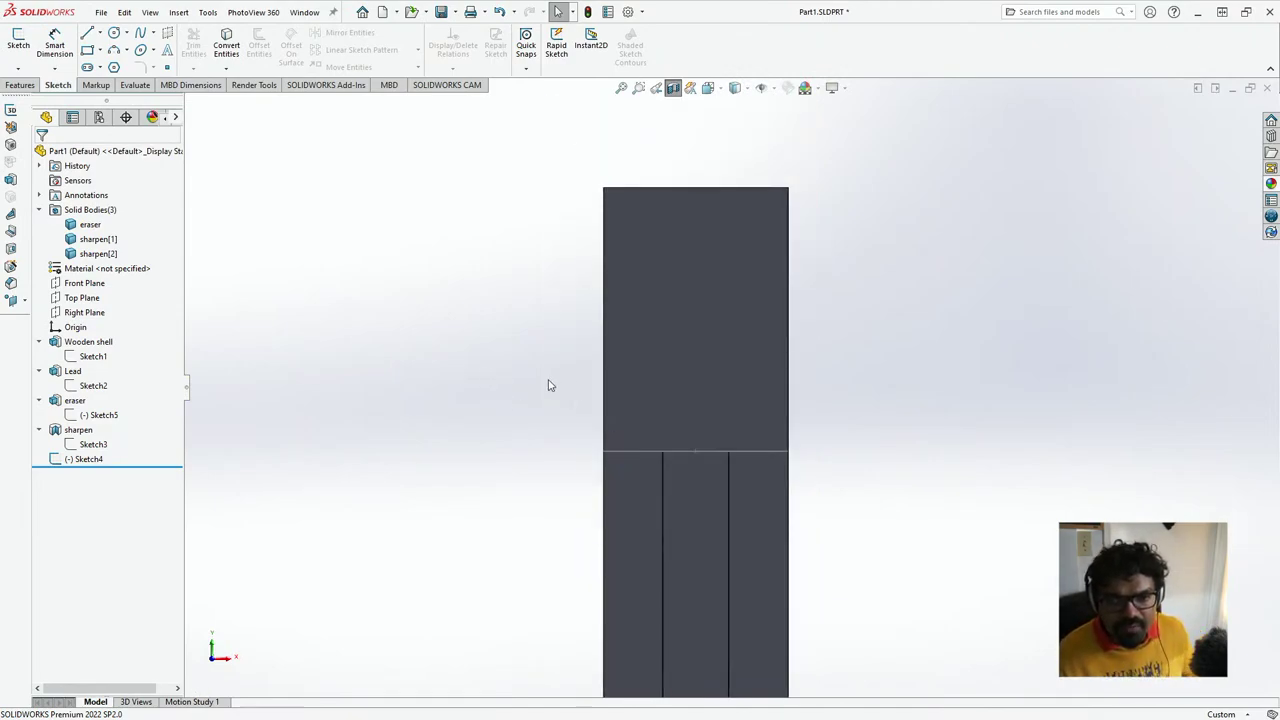
pyautogui.moveTo(550, 385); pyautogui.dragTo(524, 344, button='middle')
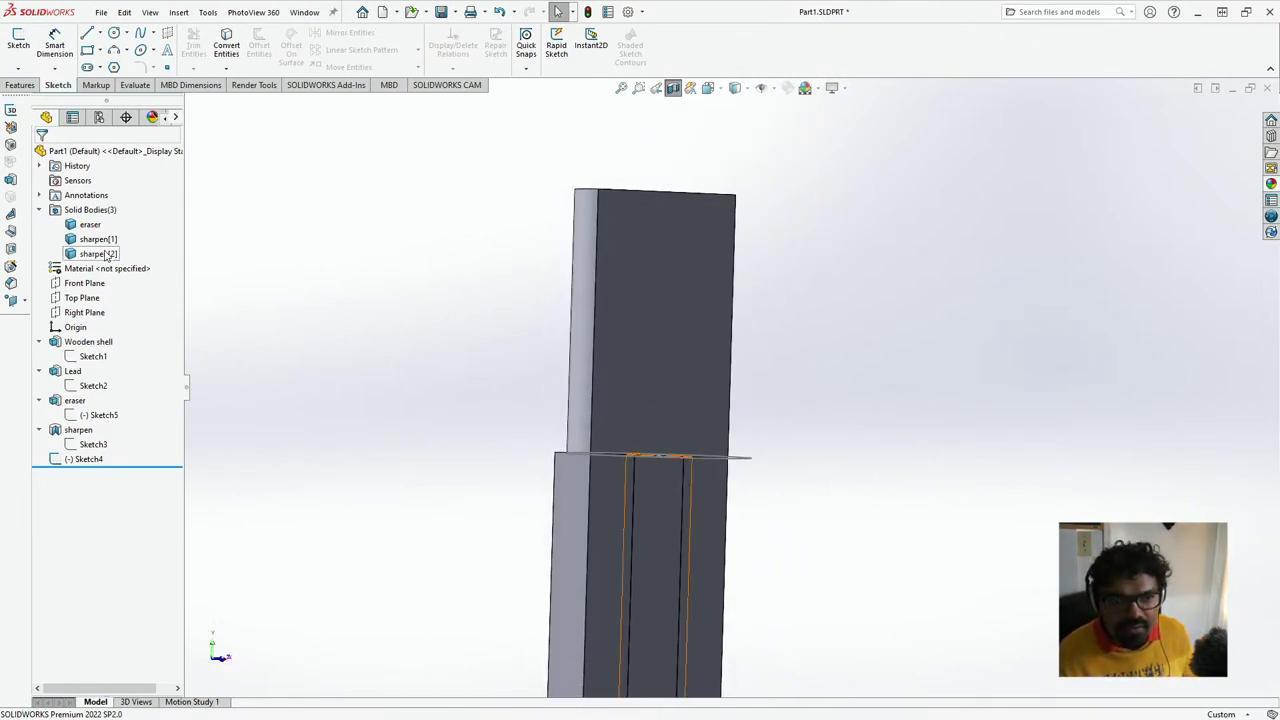
# - Sketch a corner rectangle about 2.6 mm wide and 12.5 mm tall on the Front Plane, beside the eraser and shell joint
pyautogui.rightClick(82, 298)
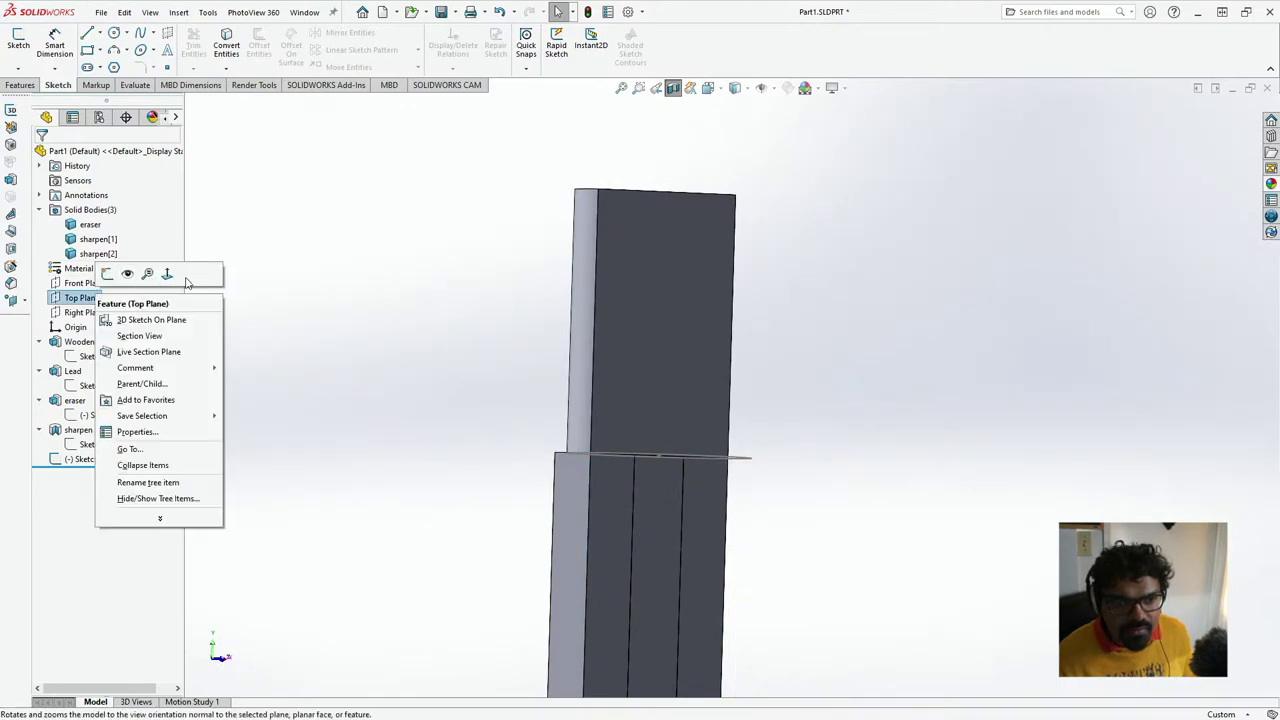
pyautogui.click(84, 283)
pyautogui.click(84, 283)
pyautogui.click(167, 259)
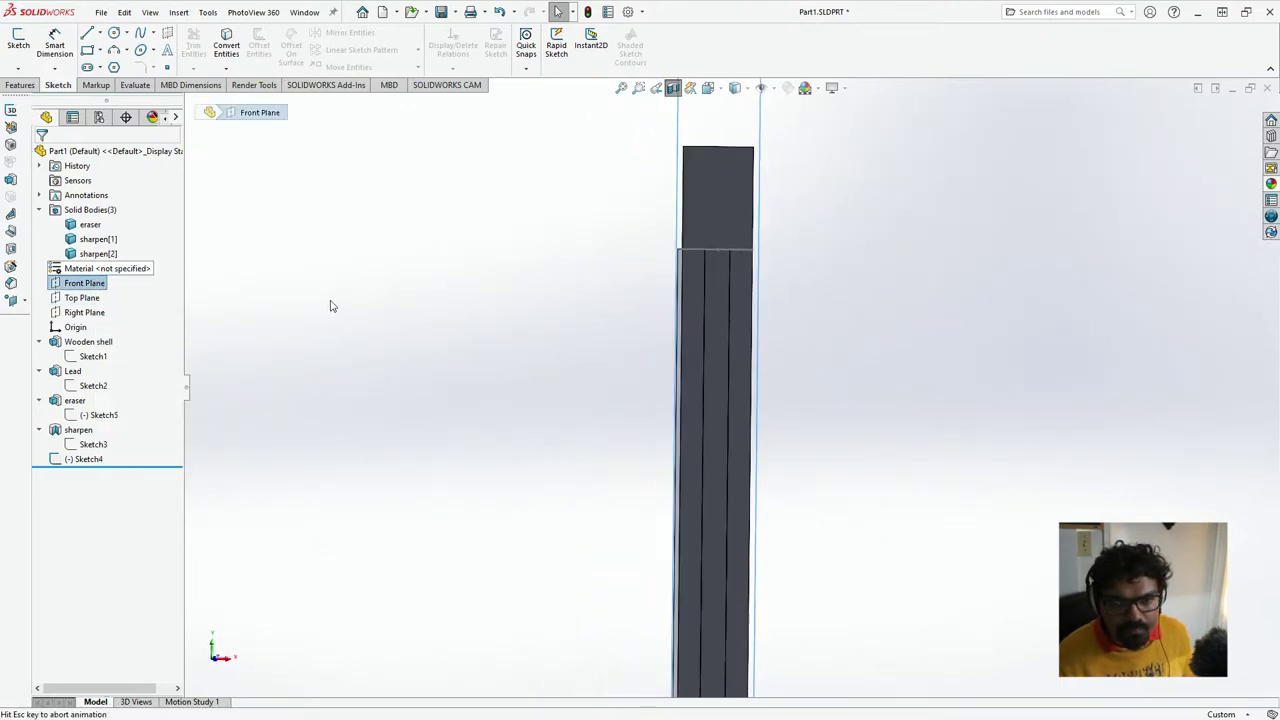
pyautogui.scroll(-5, 757, 229)
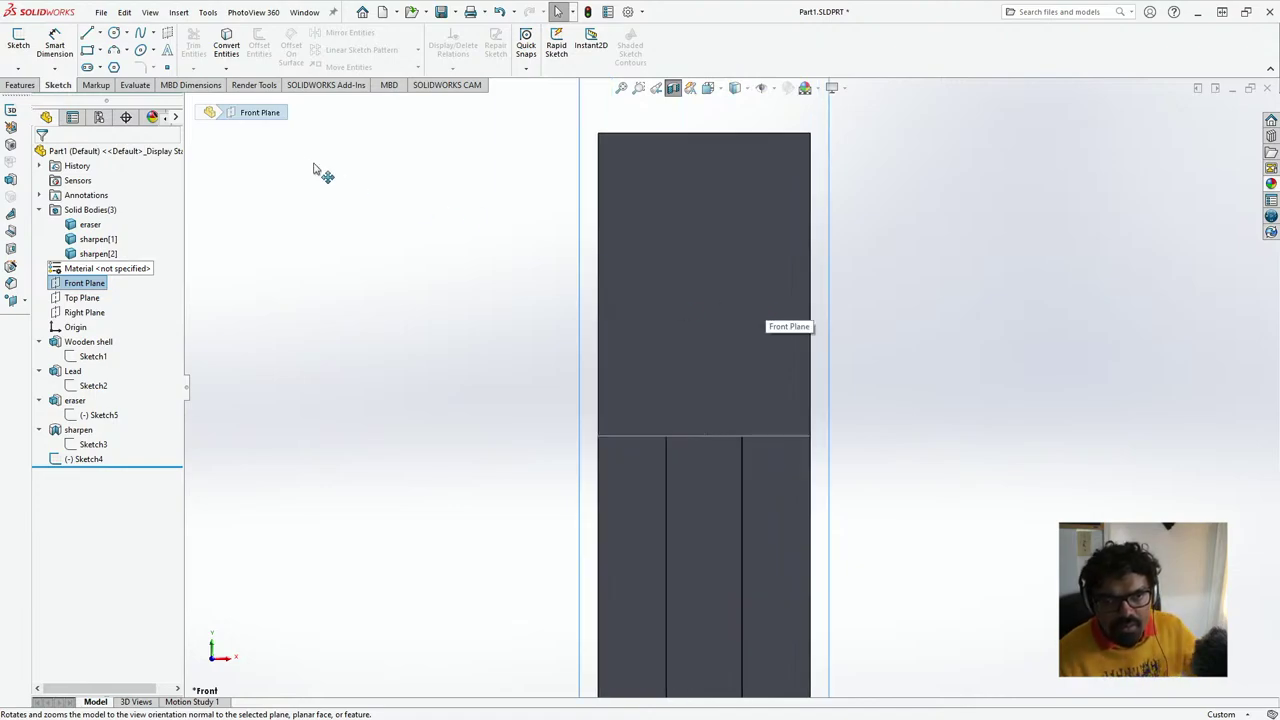
pyautogui.click(88, 51)
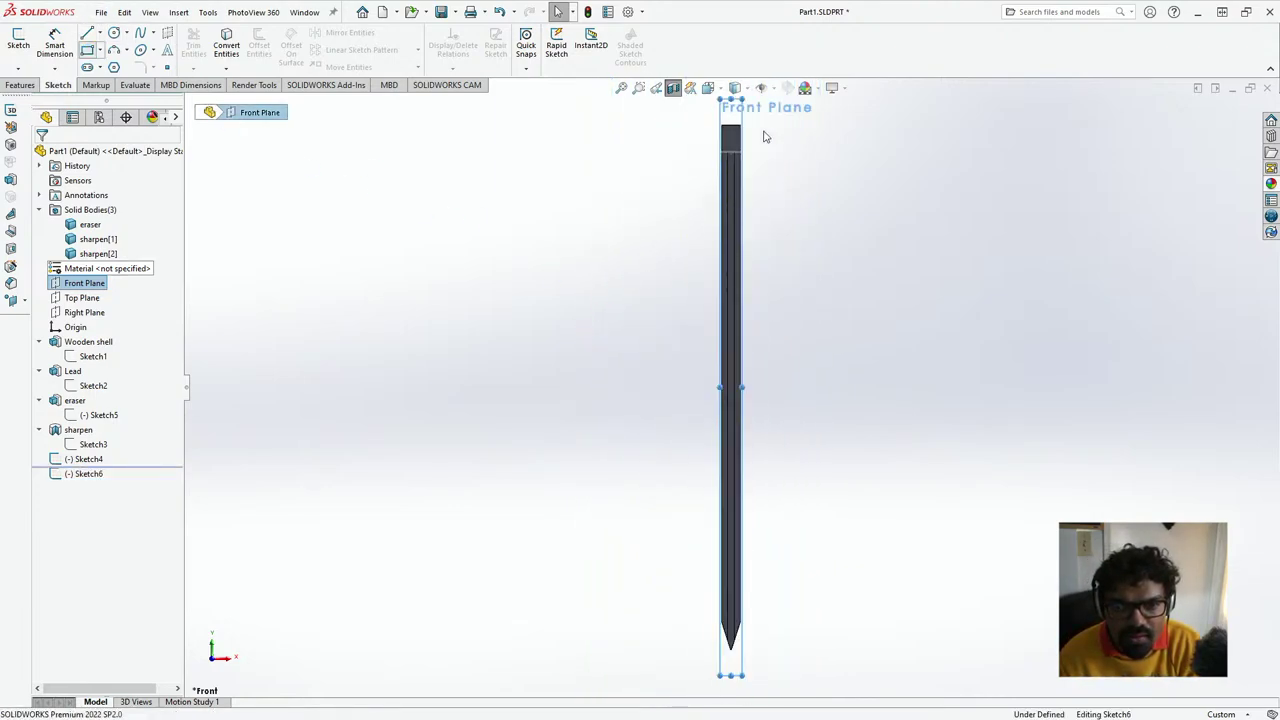
pyautogui.moveTo(410, 160)
pyautogui.mouseDown()
pyautogui.moveTo(506, 443)
pyautogui.moveTo(496, 570)
pyautogui.mouseUp()
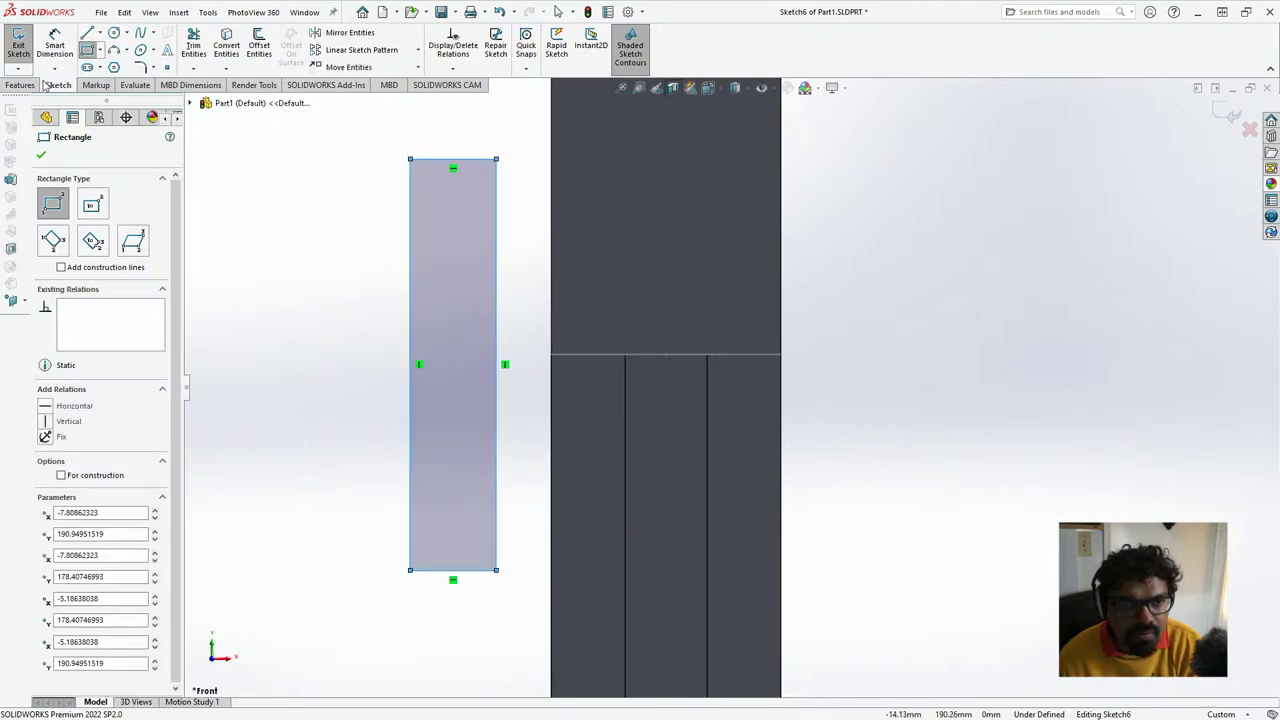
# - Dimension the rectangle's height as 10 mm
pyautogui.click(55, 50)
pyautogui.click(409, 320)
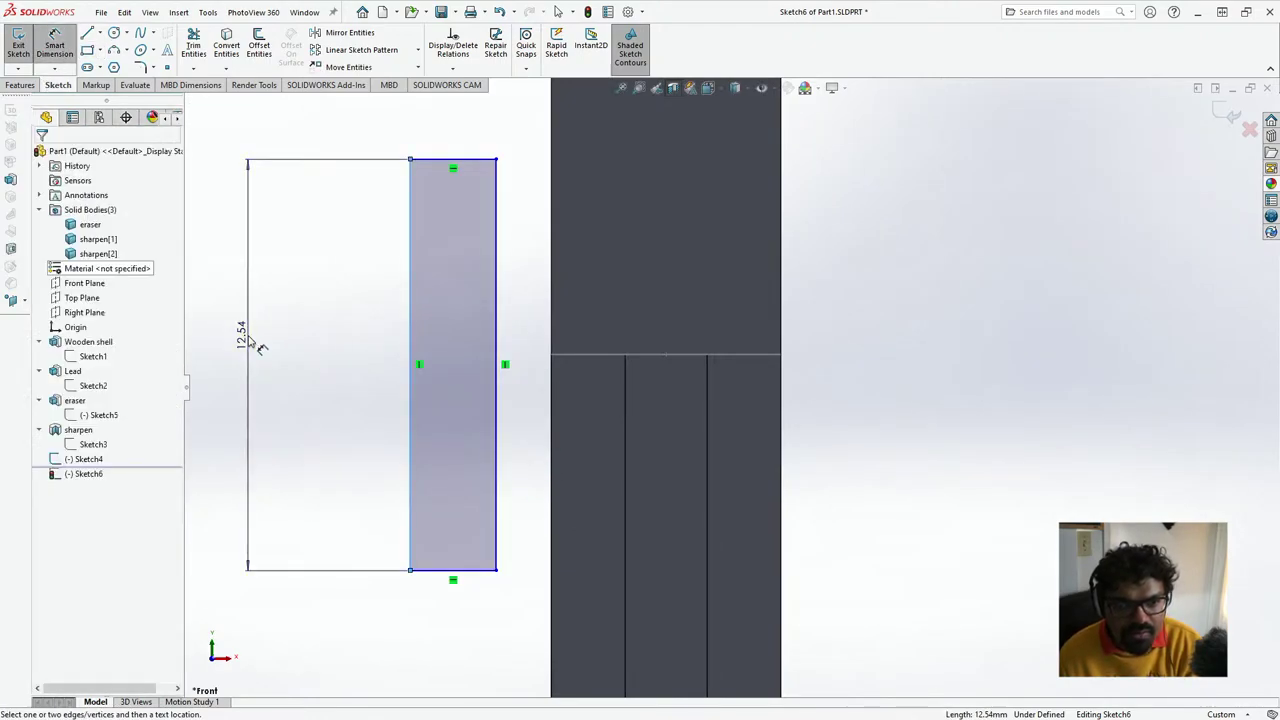
pyautogui.click(248, 341)
pyautogui.write('10mm')
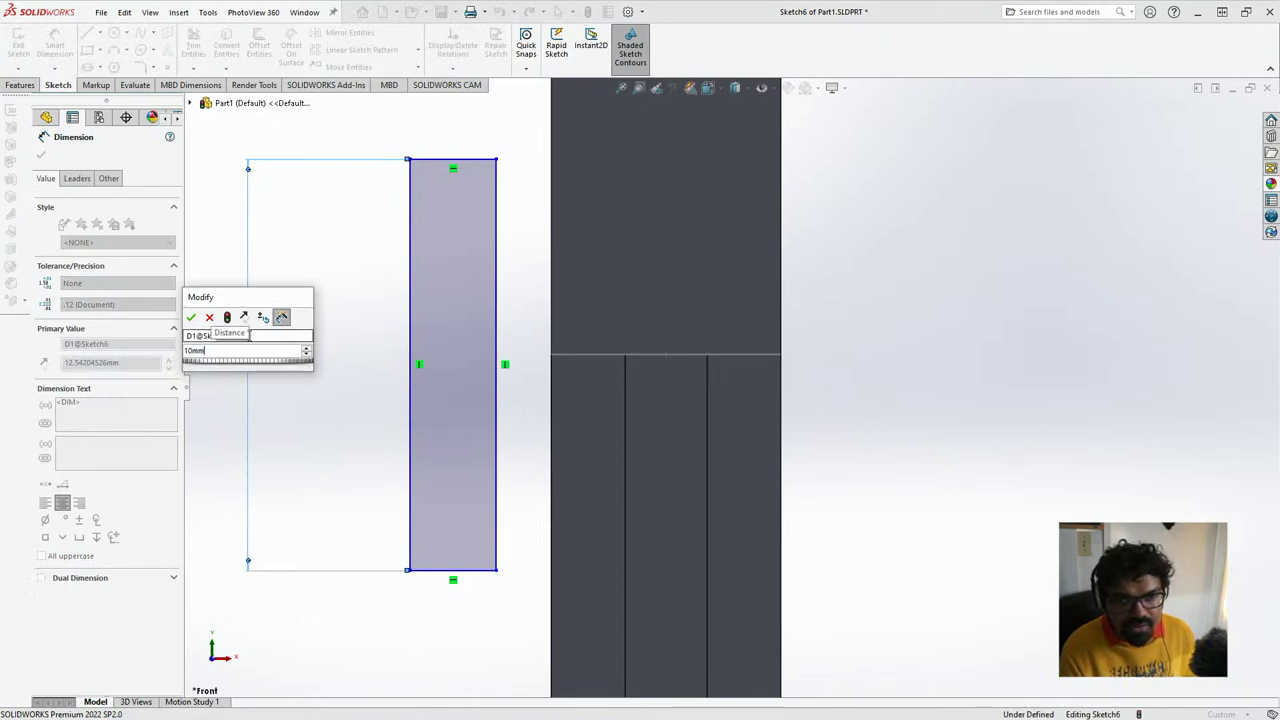
pyautogui.press('Return')
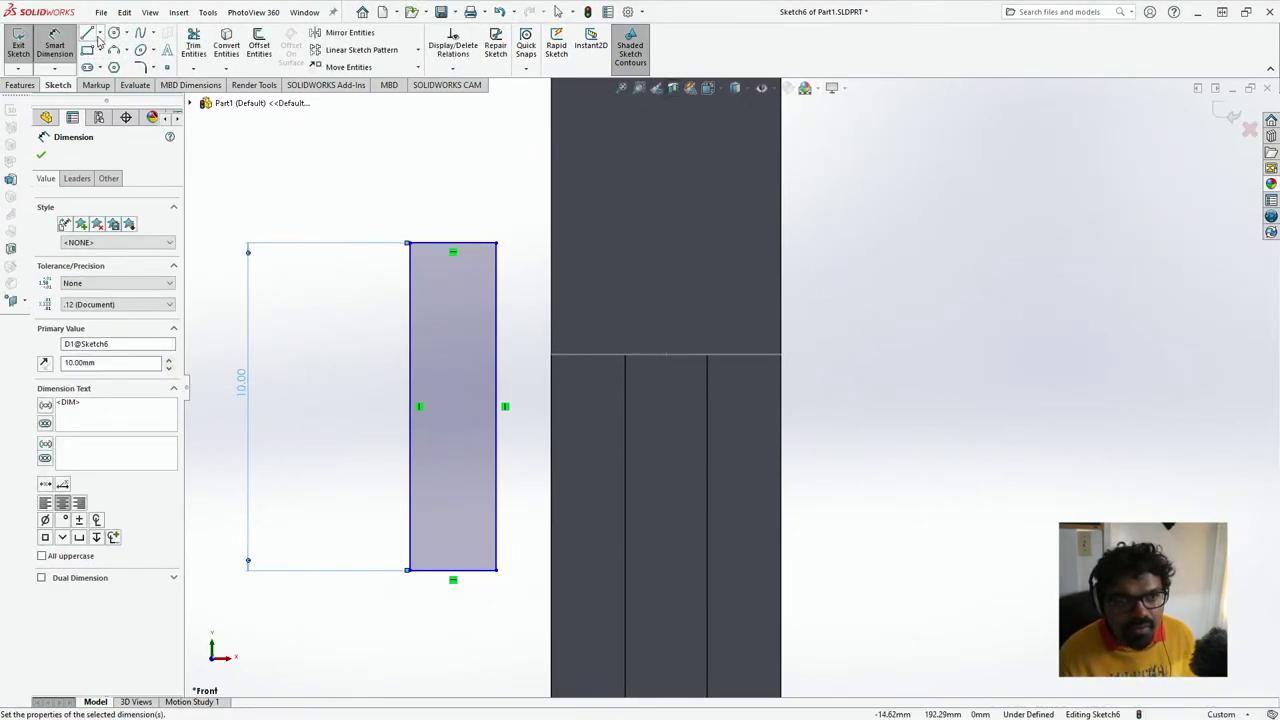
# - Draw a horizontal centerline from beyond the rectangle's outer side to the midpoint of the eraser and shell joint edge
pyautogui.click(99, 36)
pyautogui.click(120, 67)
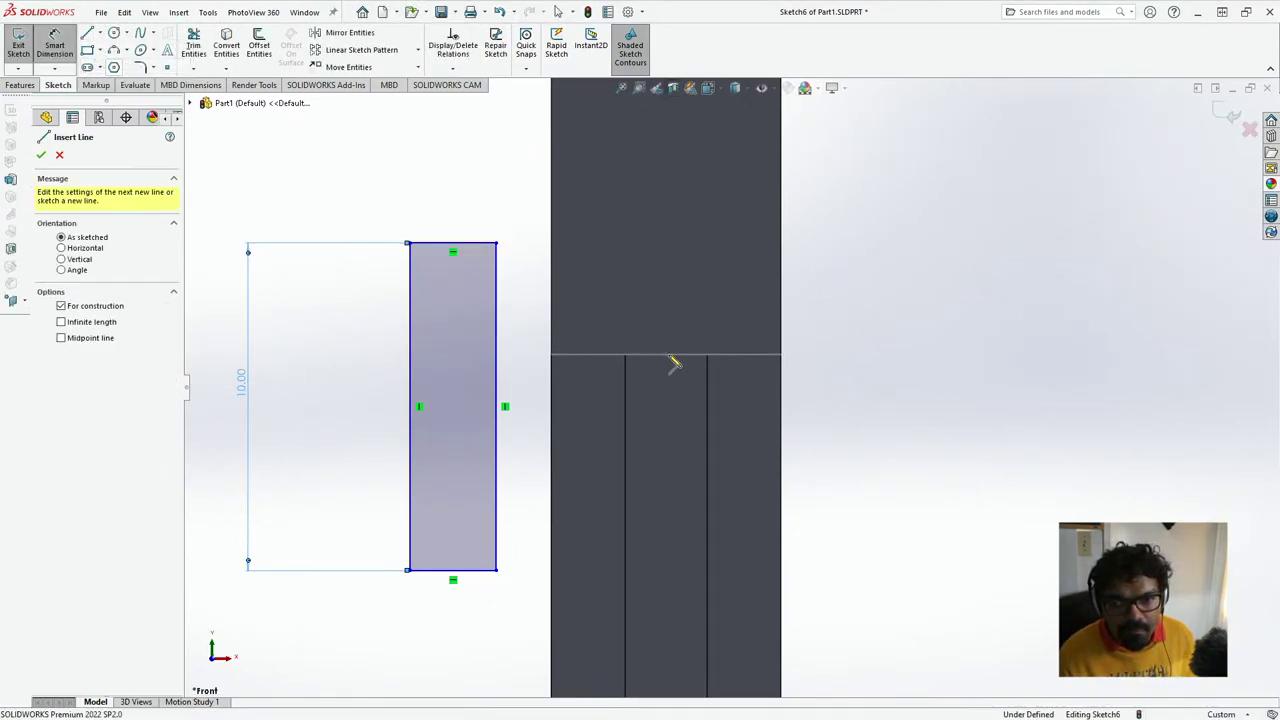
pyautogui.click(312, 354)
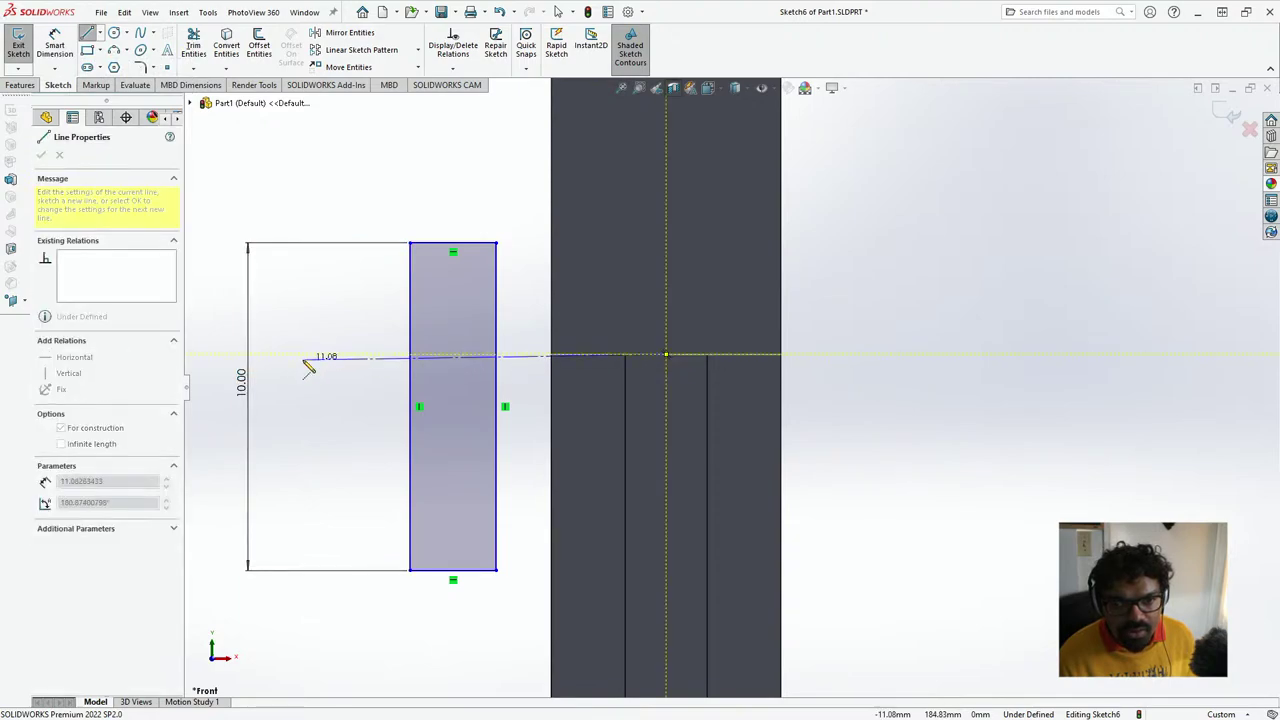
pyautogui.click(665, 354)
pyautogui.press('Escape')
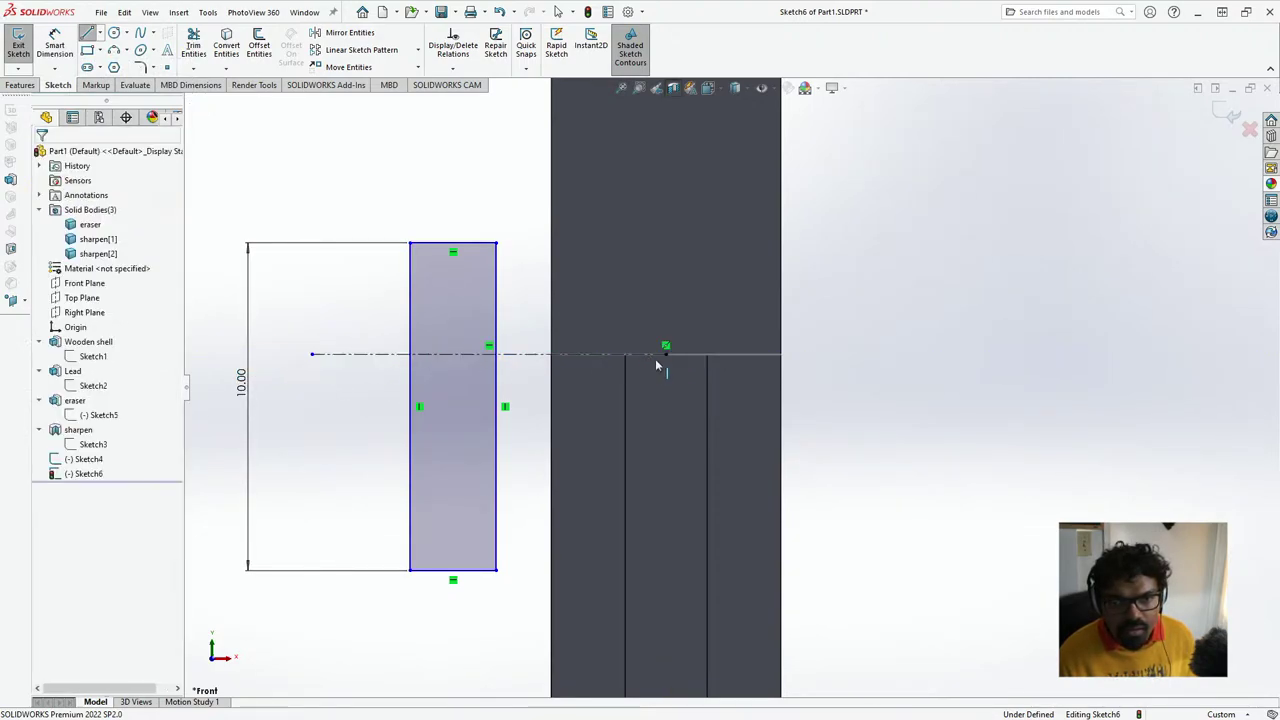
# - Draw a vertical centerline from the joint edge's midpoint up to the midpoint of the eraser's top edge
pyautogui.click(97, 33)
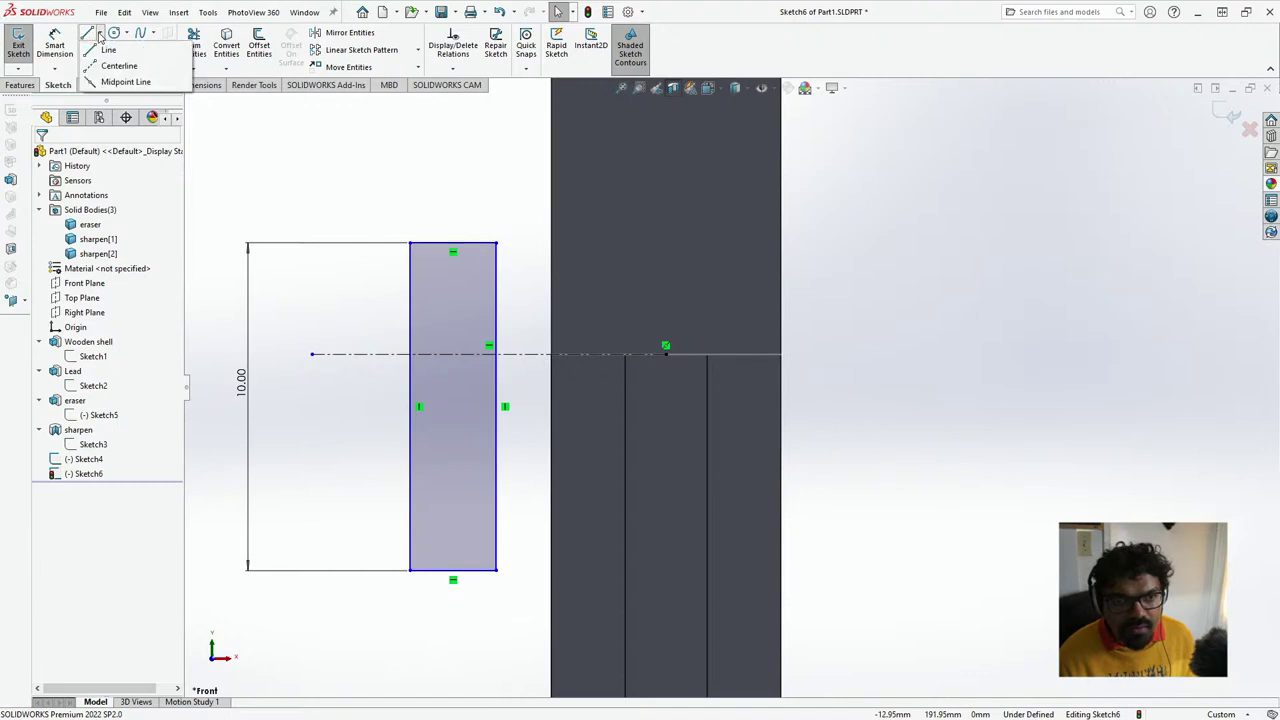
pyautogui.click(115, 63)
pyautogui.click(665, 354)
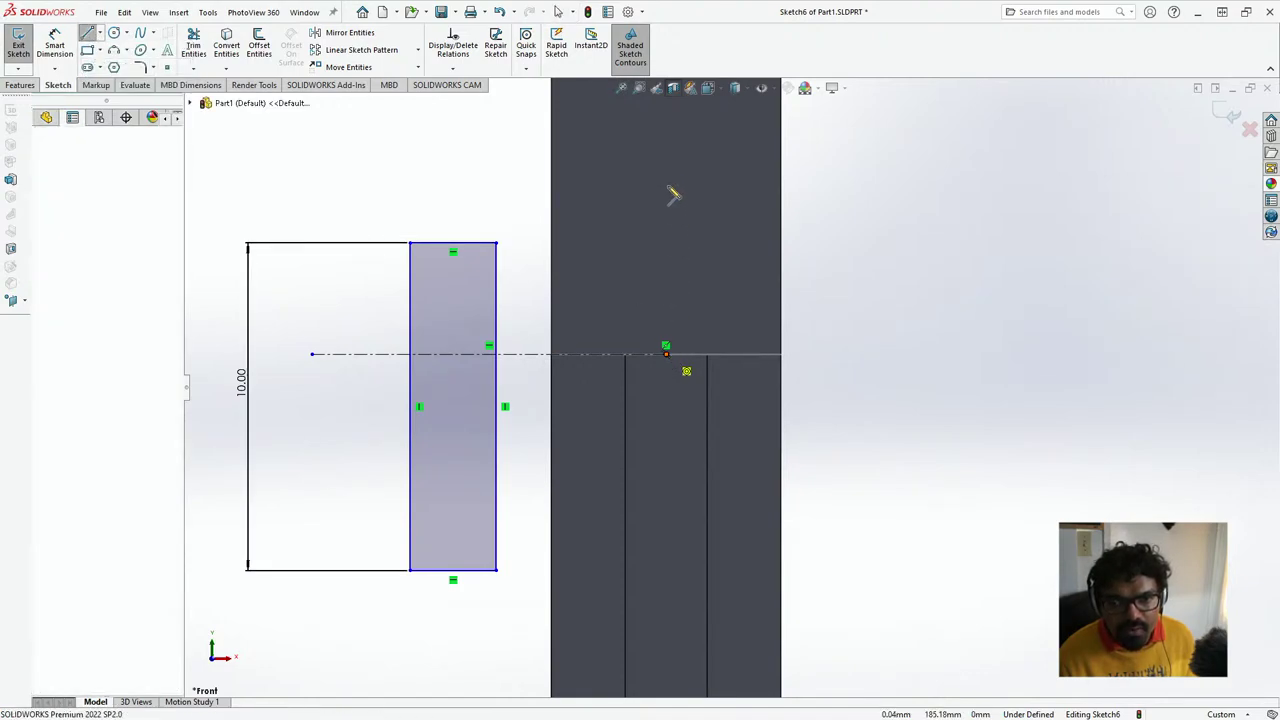
pyautogui.scroll(2, 674, 194)
pyautogui.click(685, 136)
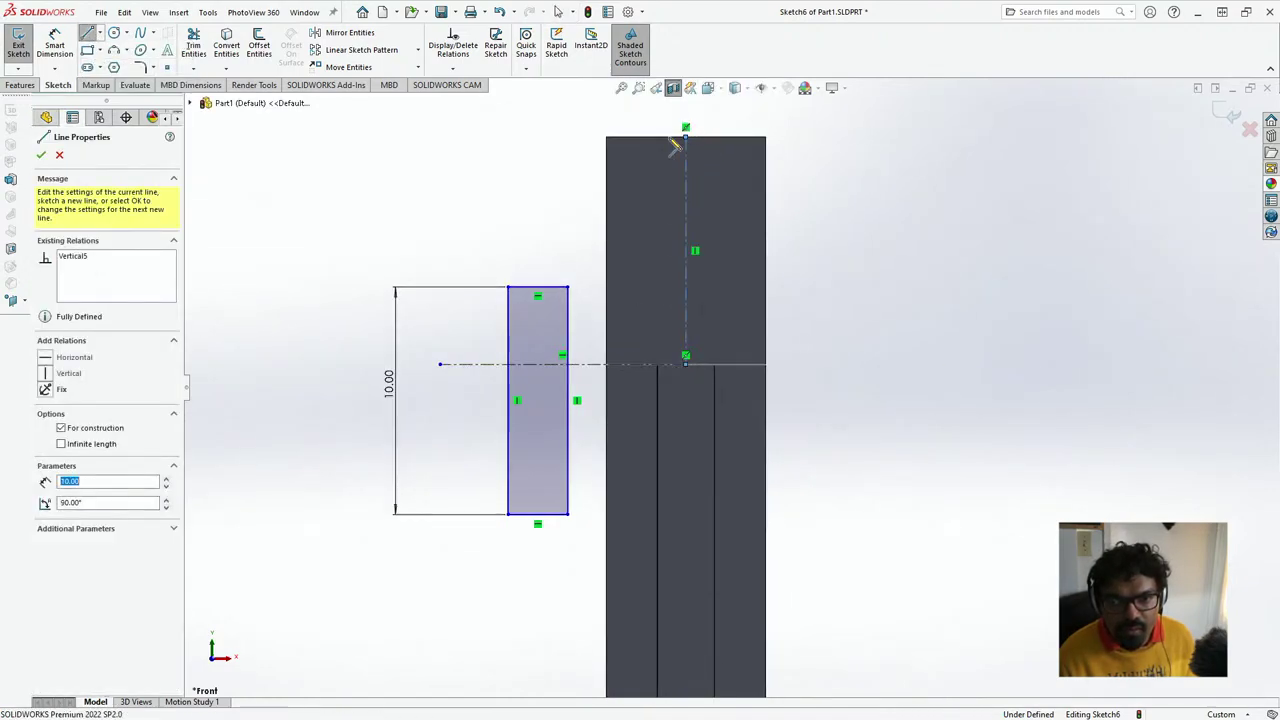
pyautogui.press('Escape')
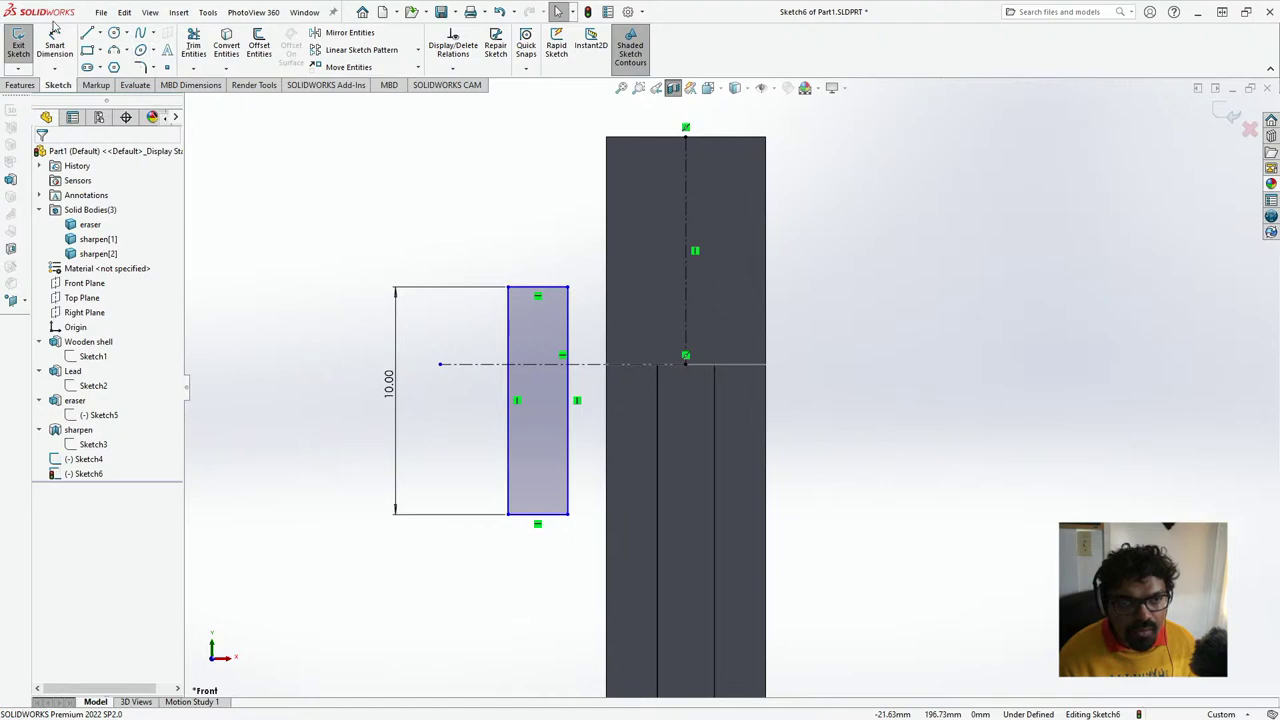
# - Dimension the rectangle's width along its top edge and set it to 0.5 mm
pyautogui.click(55, 32)
pyautogui.click(530, 293)
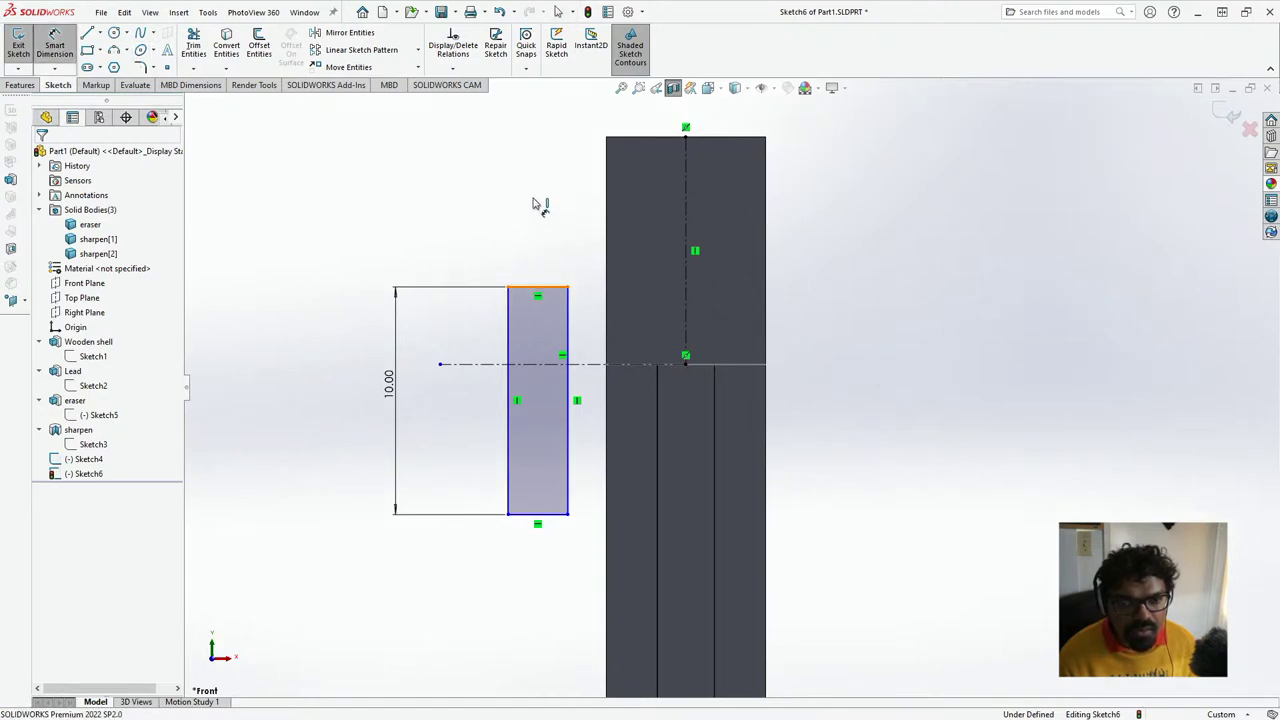
pyautogui.click(530, 180)
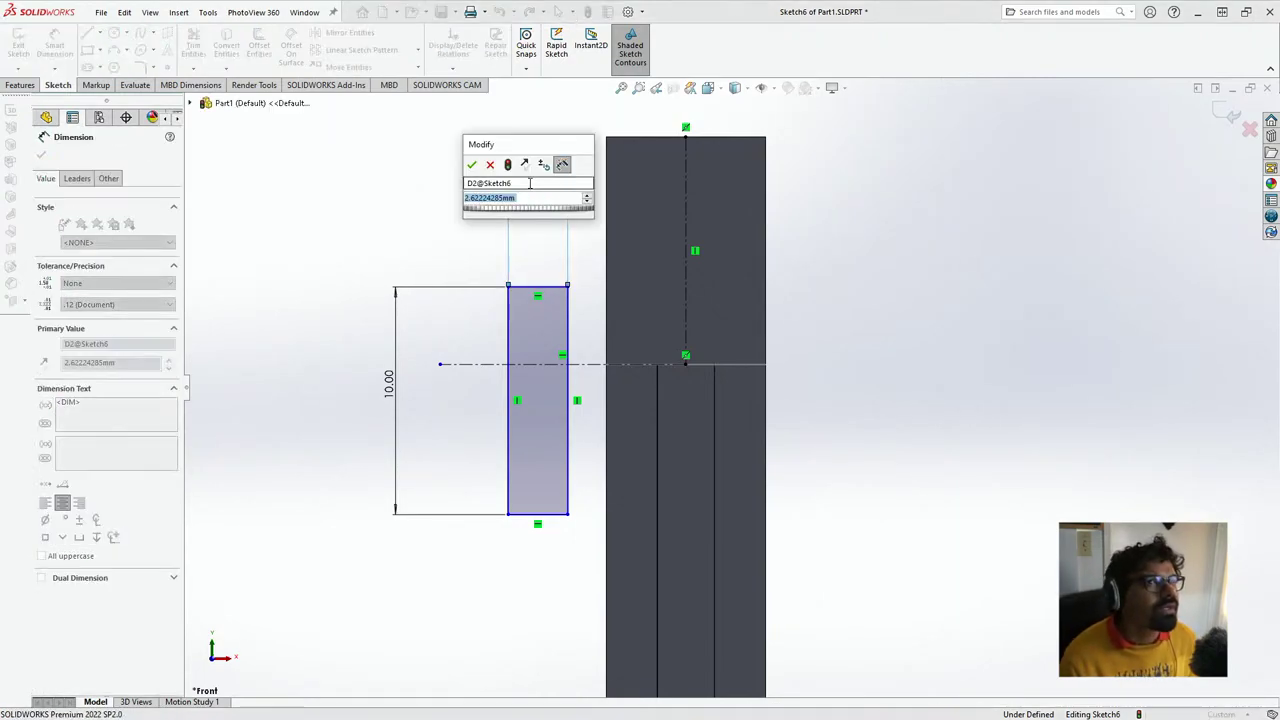
pyautogui.write('2.5')
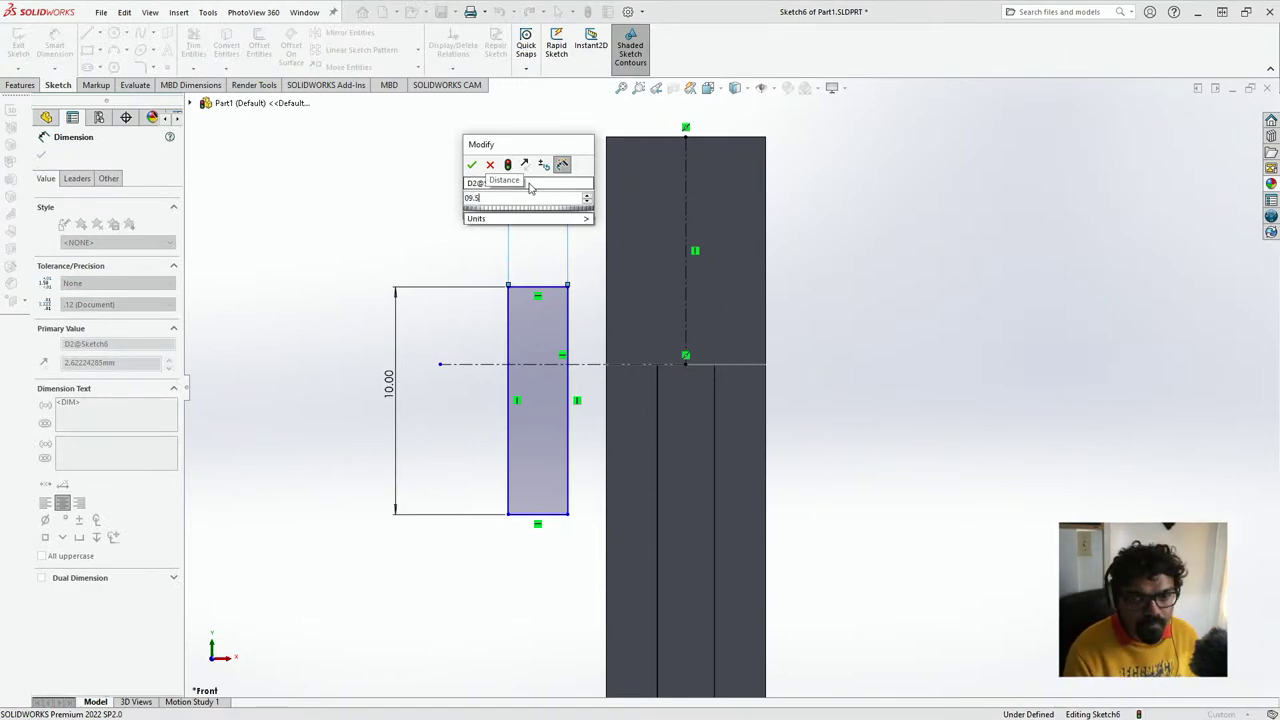
pyautogui.press('Return')
pyautogui.write('9.5')
pyautogui.press('Return')
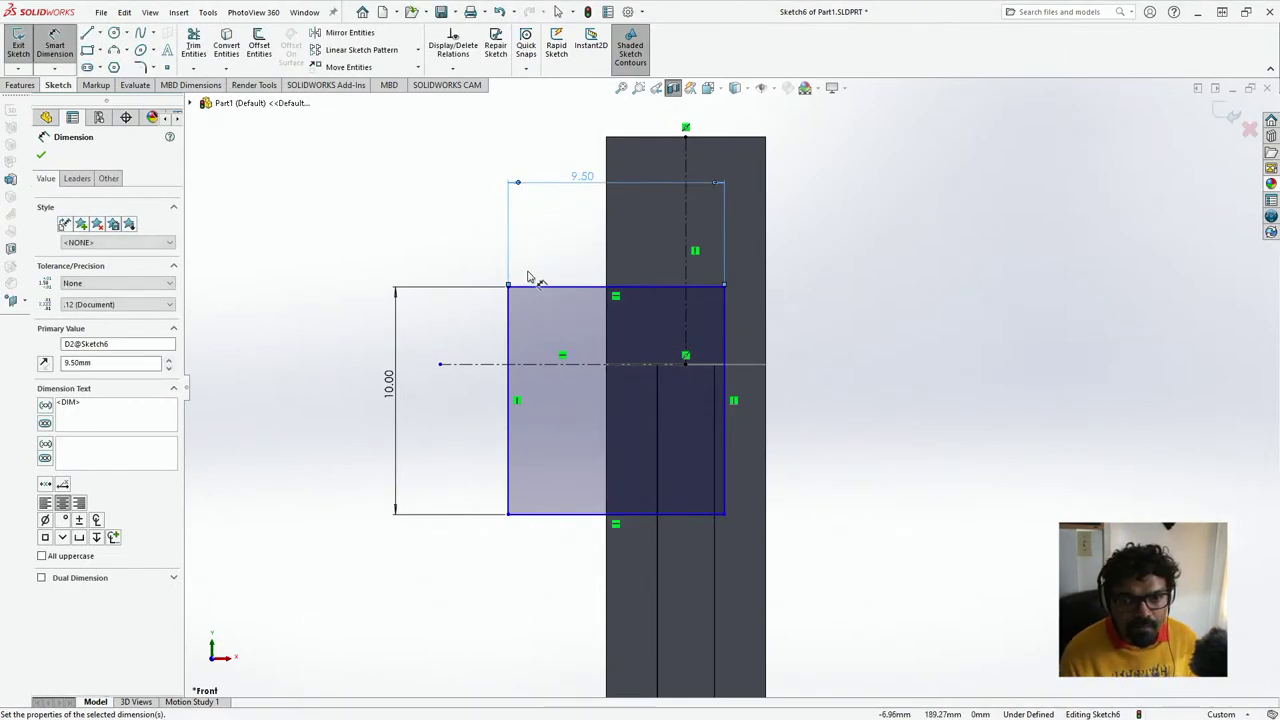
pyautogui.press('Escape')
pyautogui.hotkey('ctrl', 'z')
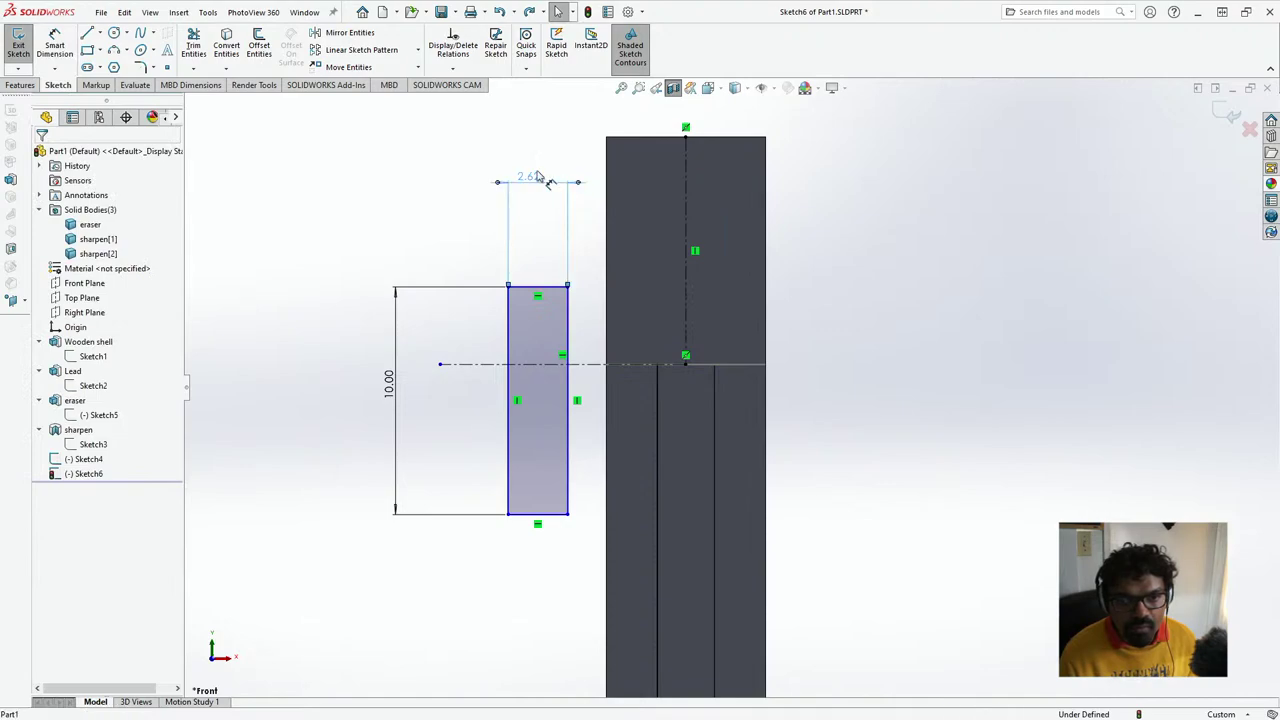
pyautogui.doubleClick(533, 175)
pyautogui.write('0.5')
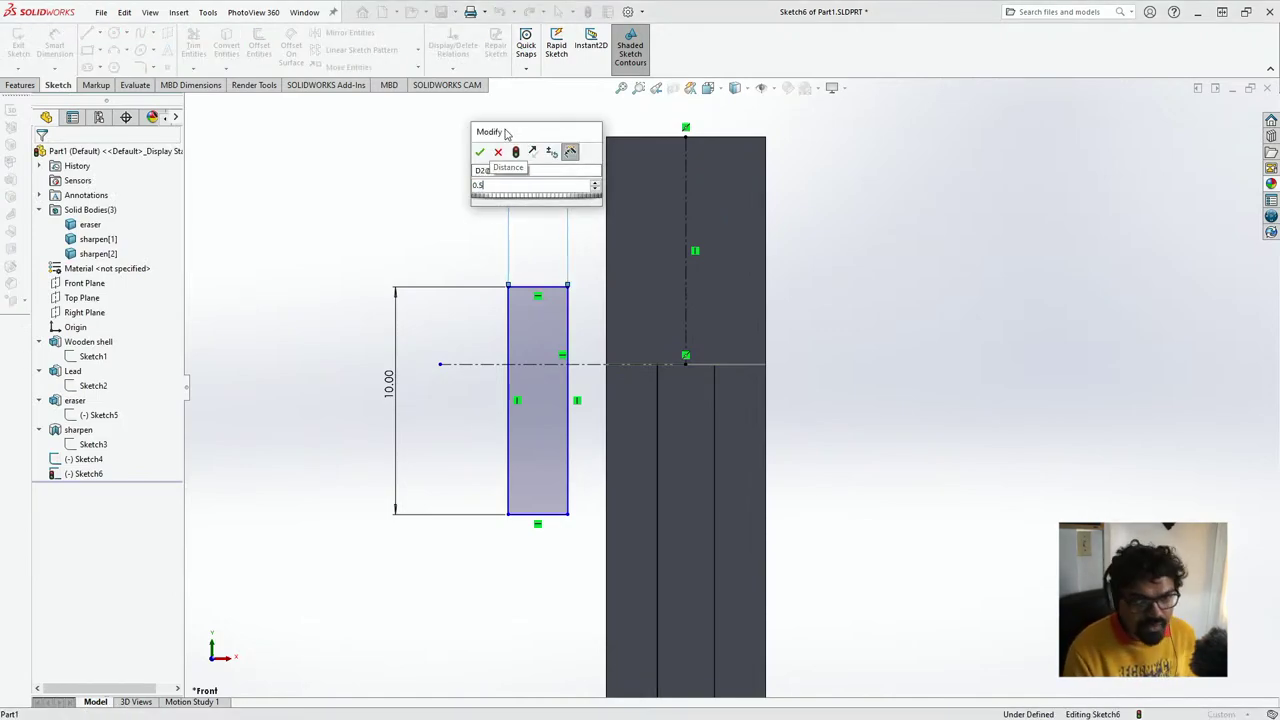
pyautogui.press('Return')
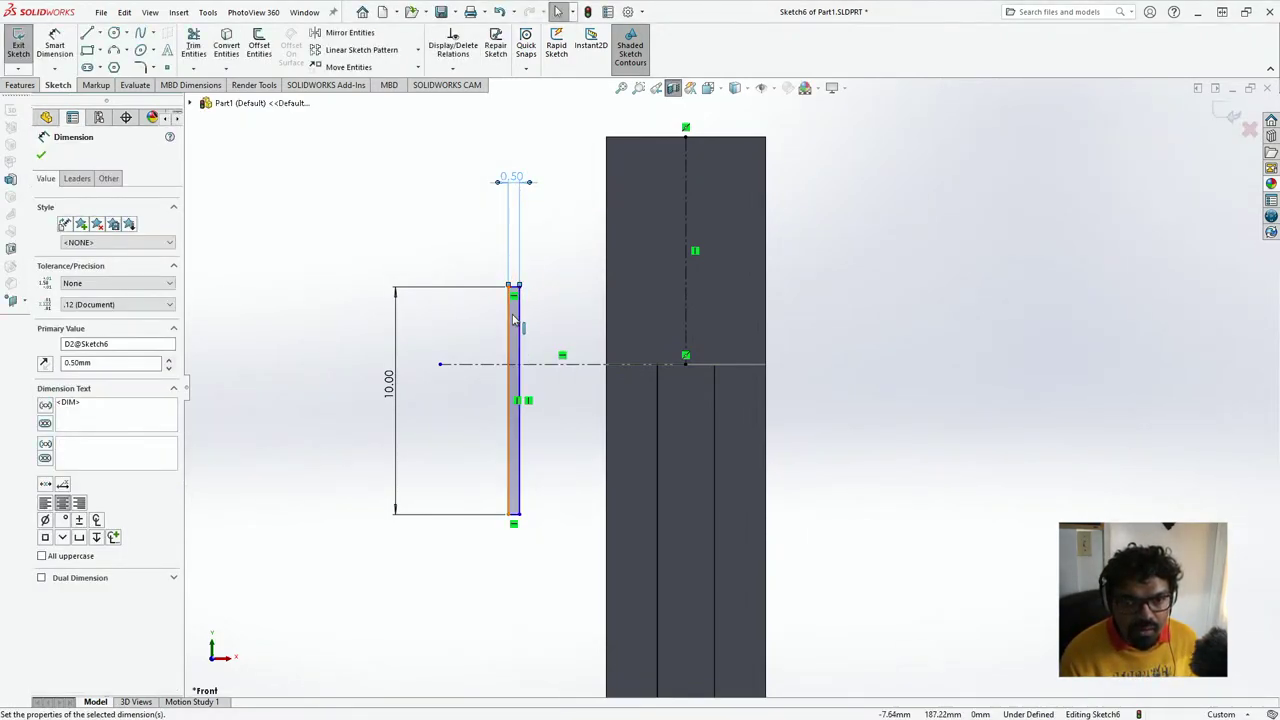
# - Dimension the distance from the rectangle's outer vertical edge to the vertical centerline as 4.1 mm
pyautogui.click(686, 338)
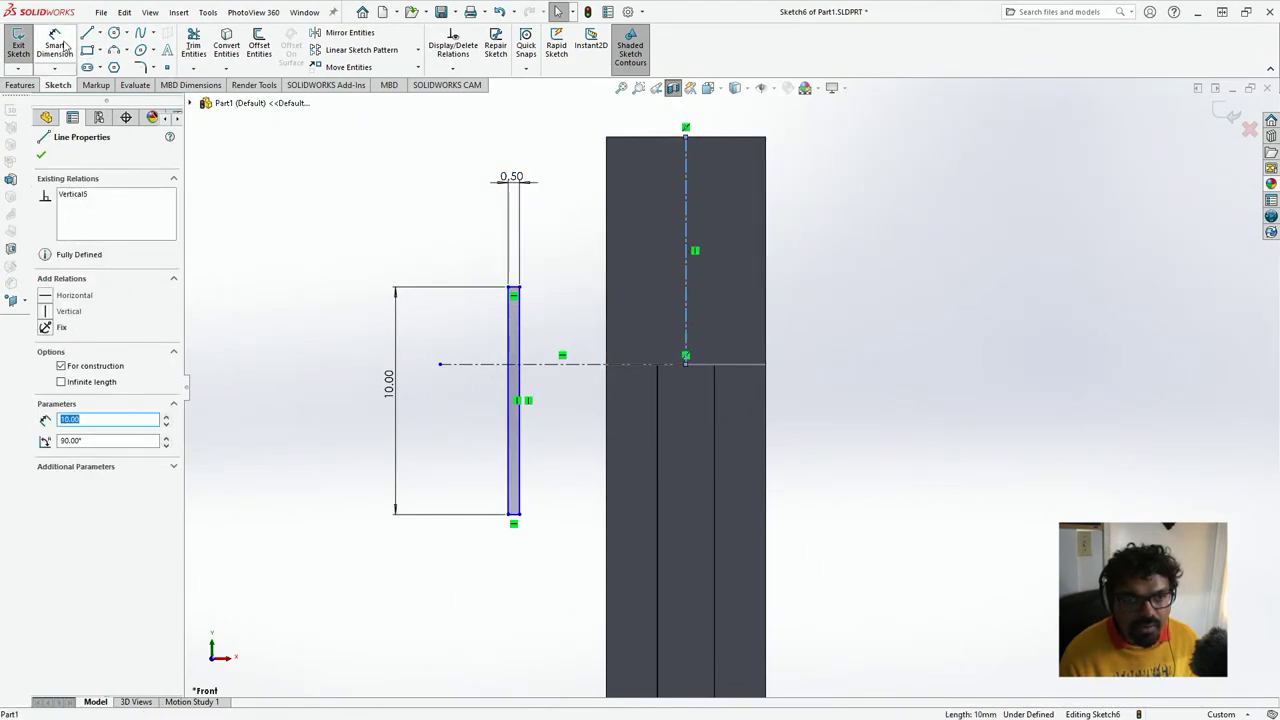
pyautogui.press('Escape')
pyautogui.click(684, 332)
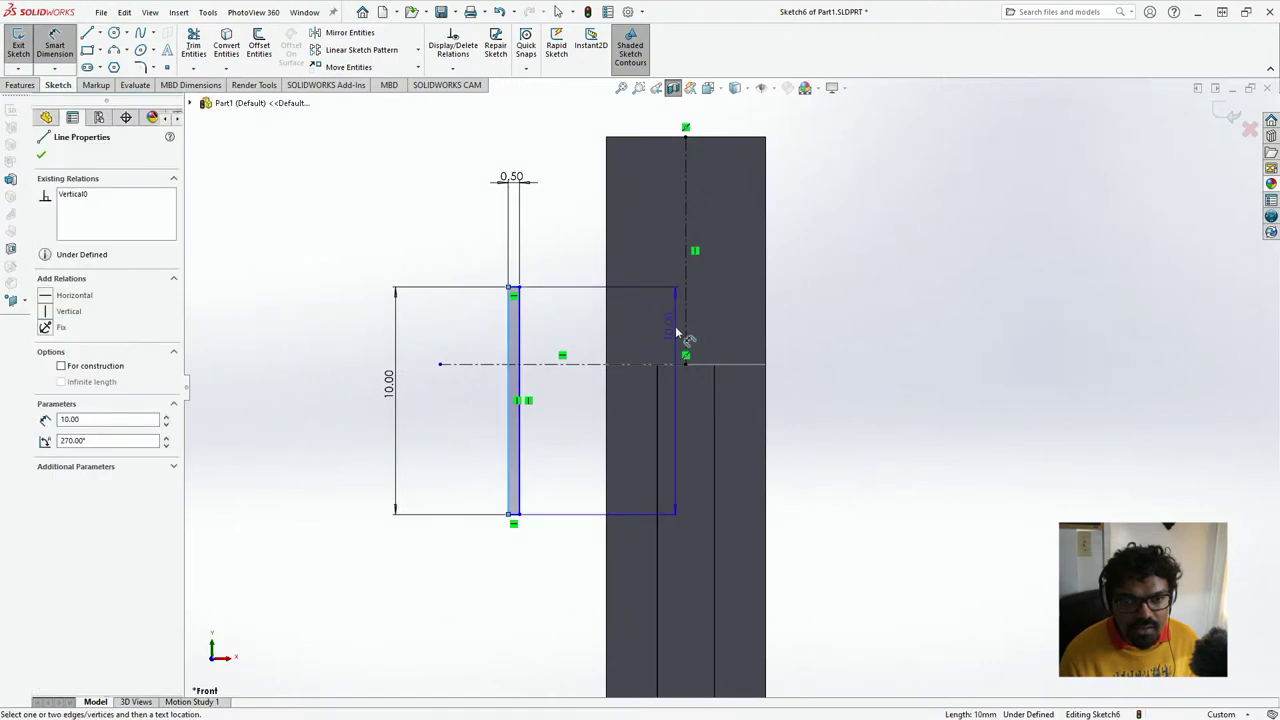
pyautogui.click(569, 121)
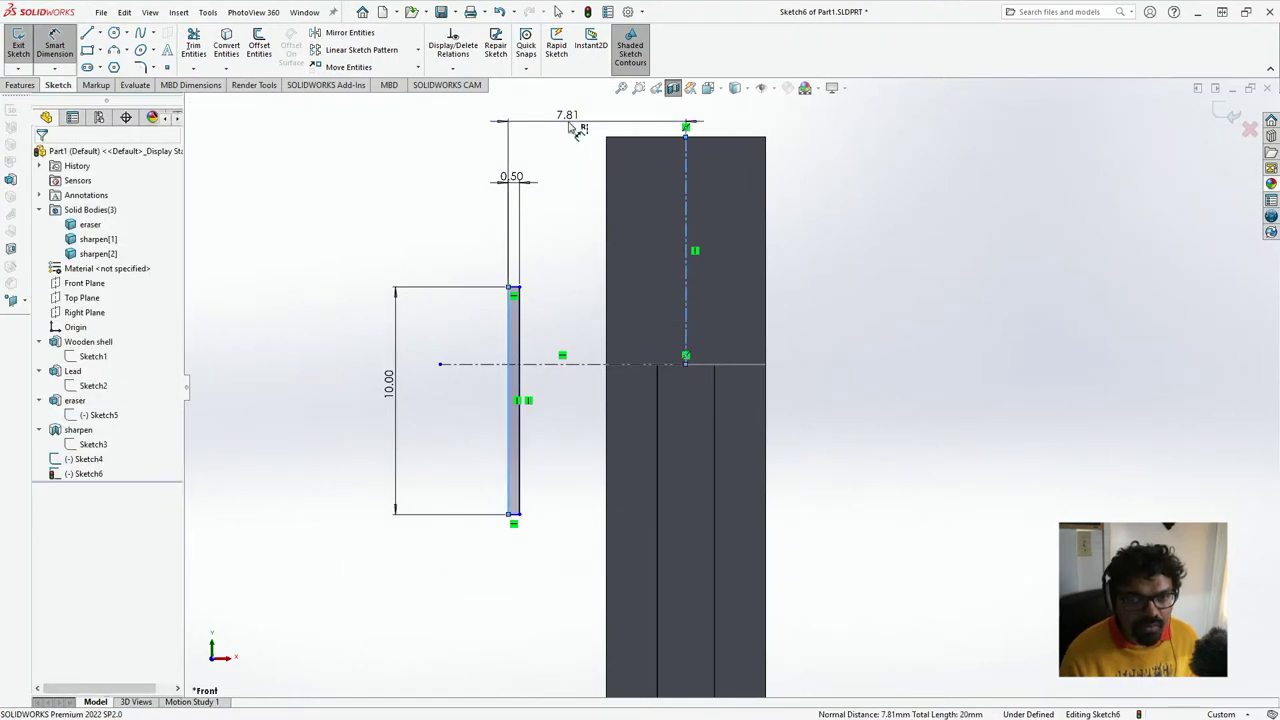
pyautogui.write('4.1')
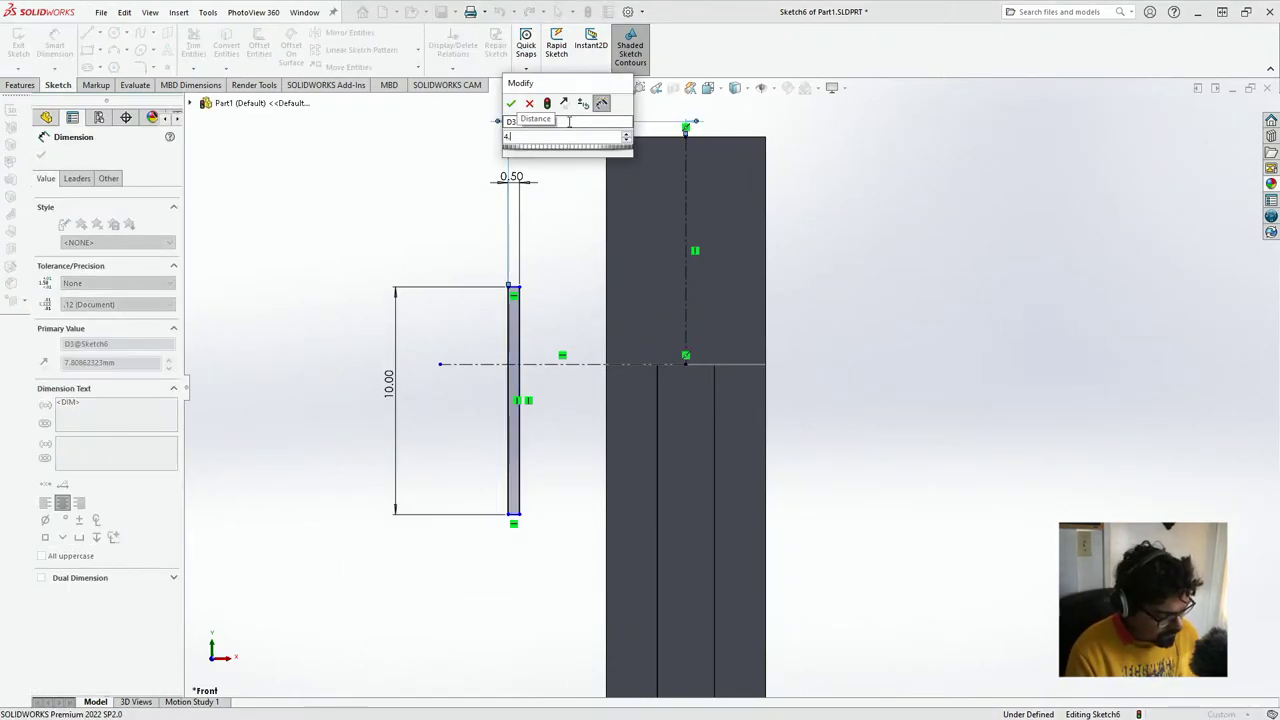
pyautogui.press('Return')
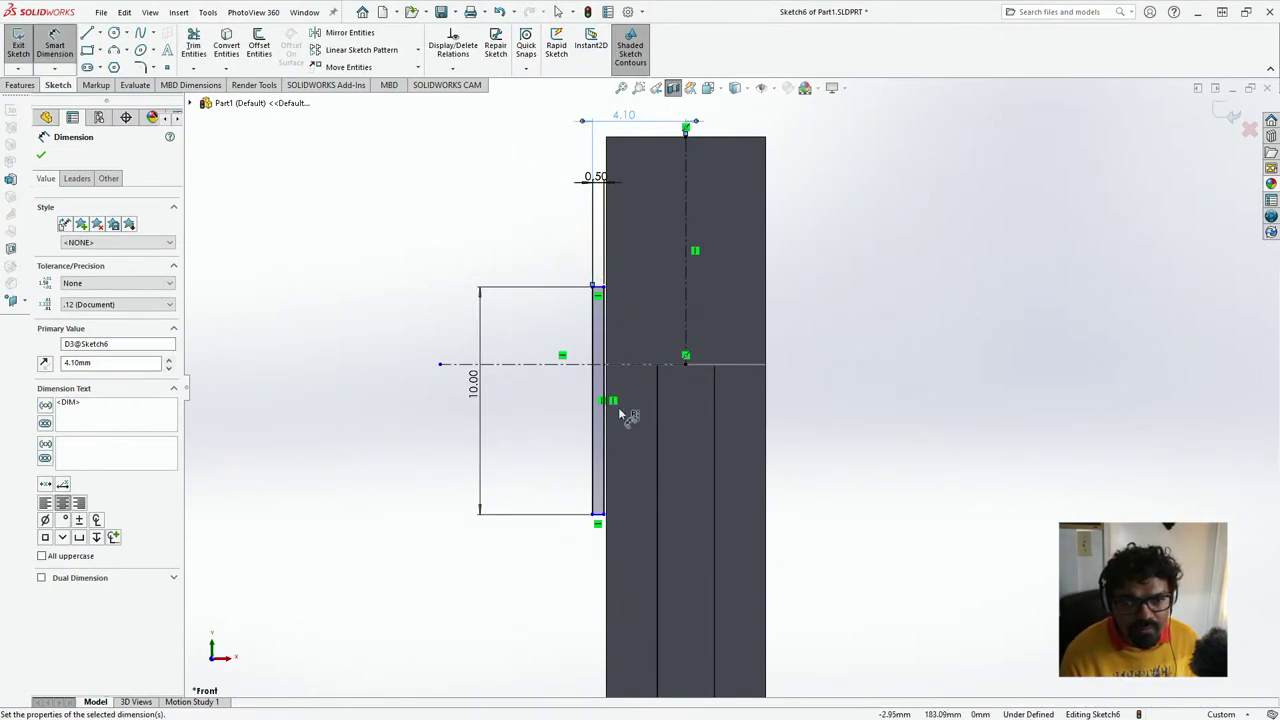
# - Dimension the distance from the rectangle's top edge to the horizontal centerline as 5 mm
pyautogui.scroll(-2, 620, 414)
pyautogui.click(600, 233)
pyautogui.click(668, 343)
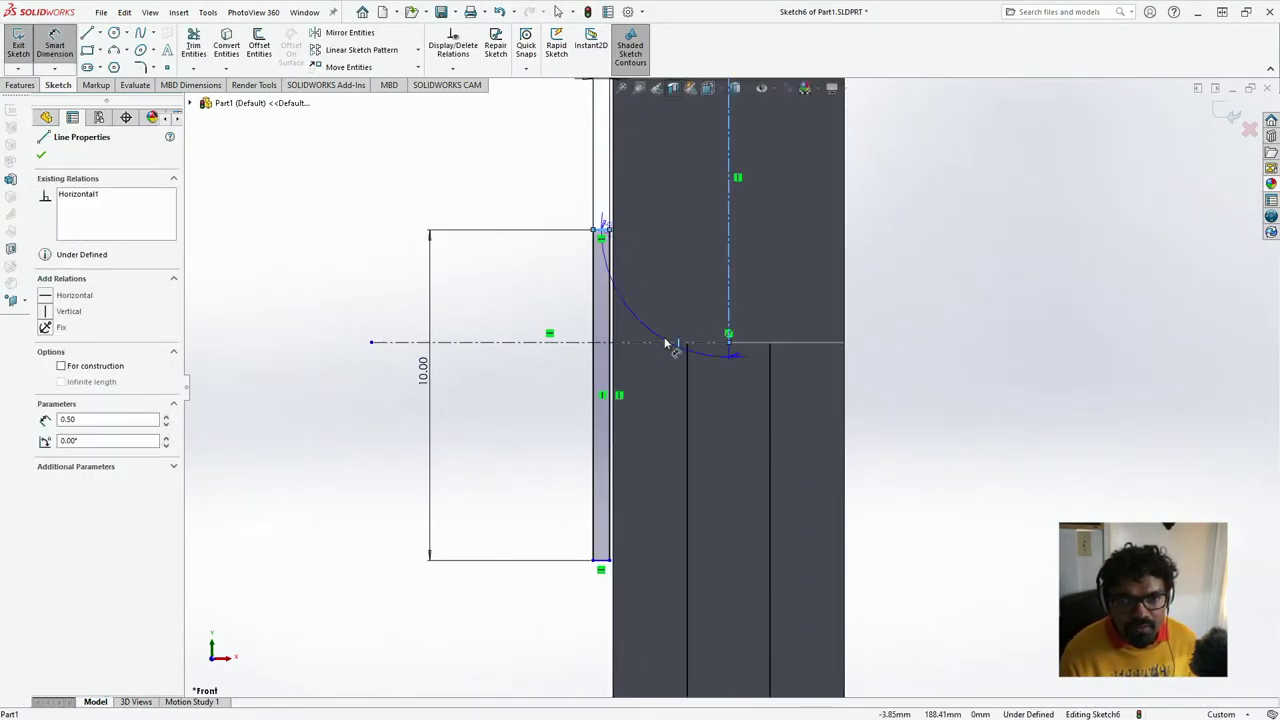
pyautogui.click(316, 306)
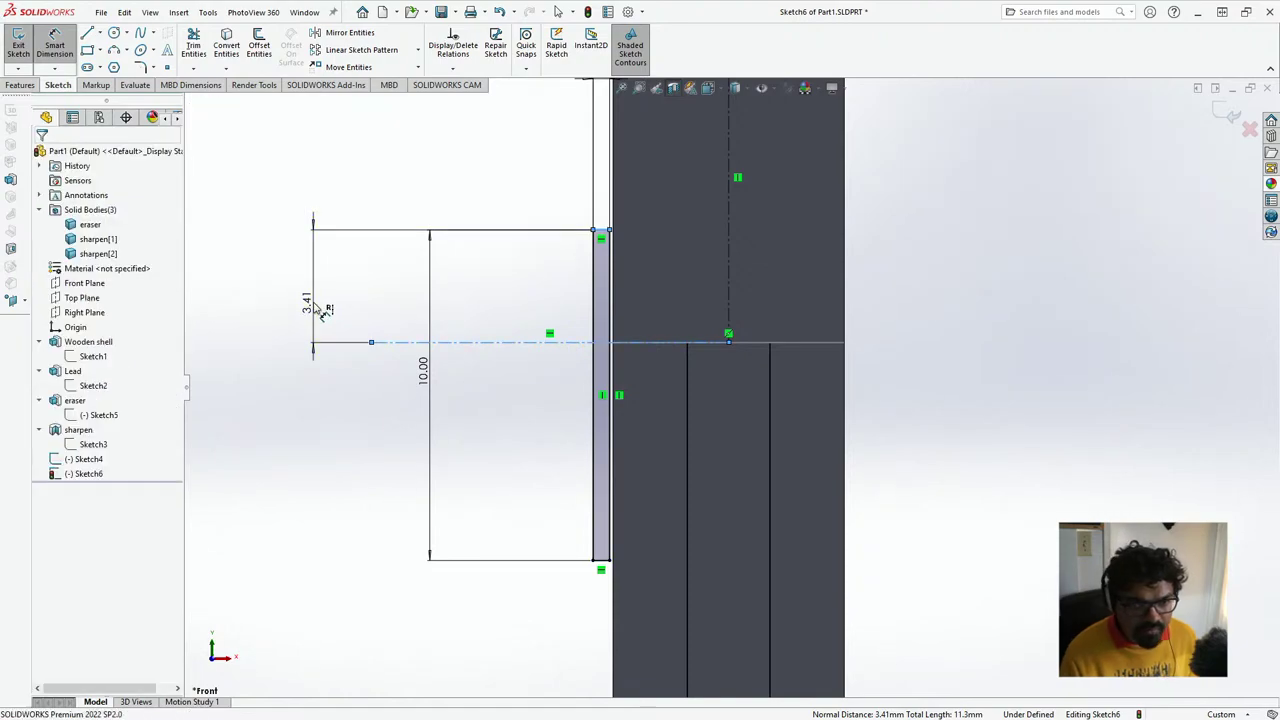
pyautogui.write('5')
pyautogui.press('Return')
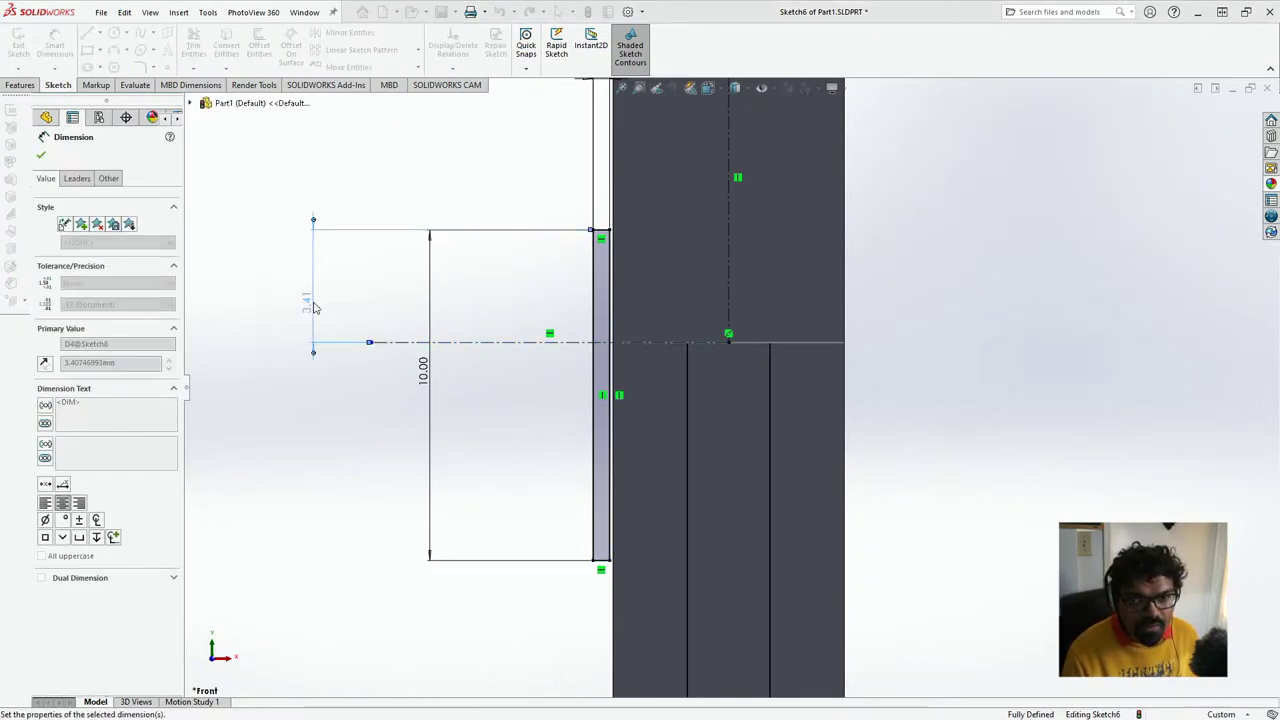
pyautogui.click(43, 139)
# - Convert the rectangle's outer vertical edge to construction geometry
pyautogui.scroll(-3, 591, 314)
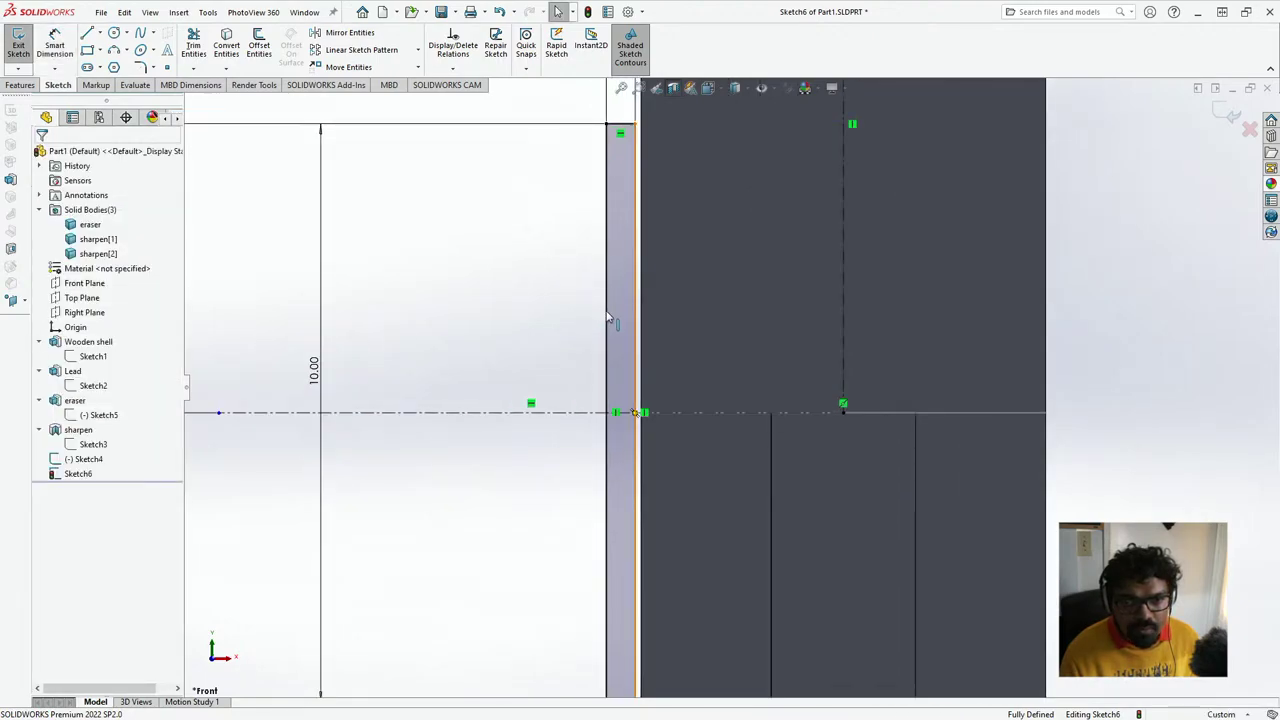
pyautogui.click(607, 318)
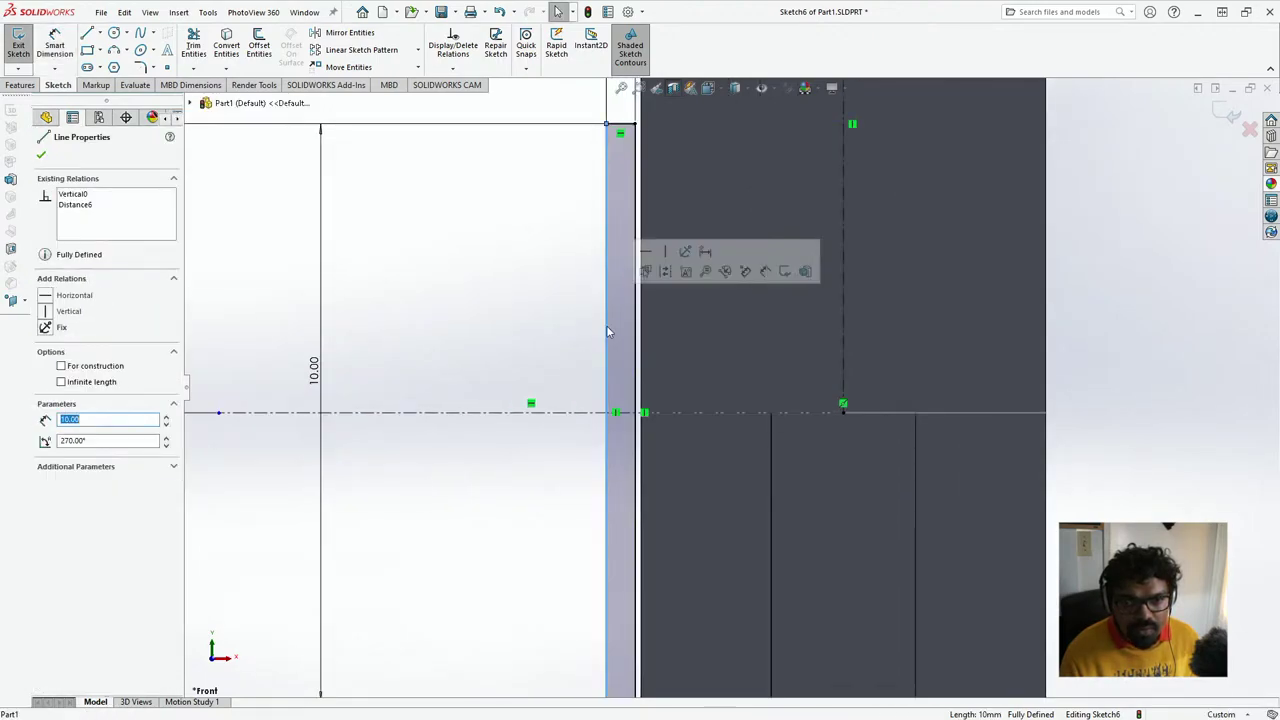
pyautogui.click(61, 366)
# - Sketch a circle about 0.53 mm in diameter, centred on the vertical construction edge near its lower end
pyautogui.scroll(10, 582, 608)
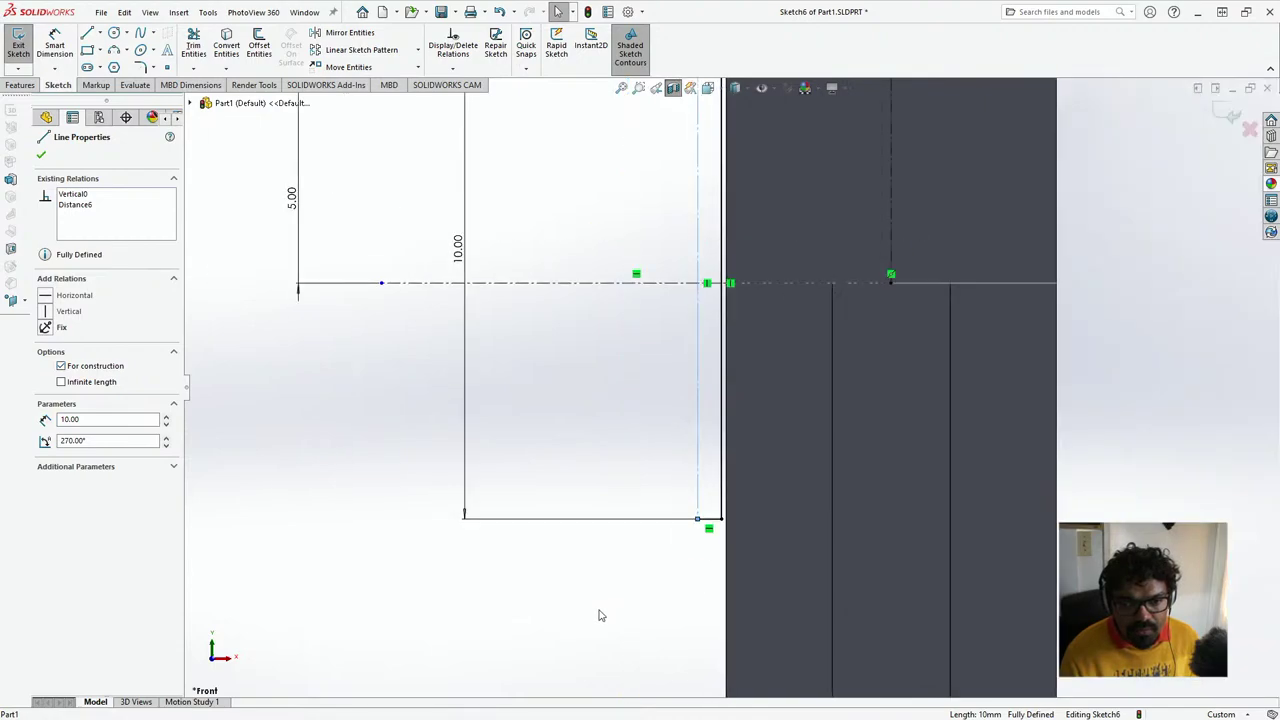
pyautogui.scroll(-9, 709, 463)
pyautogui.click(113, 32)
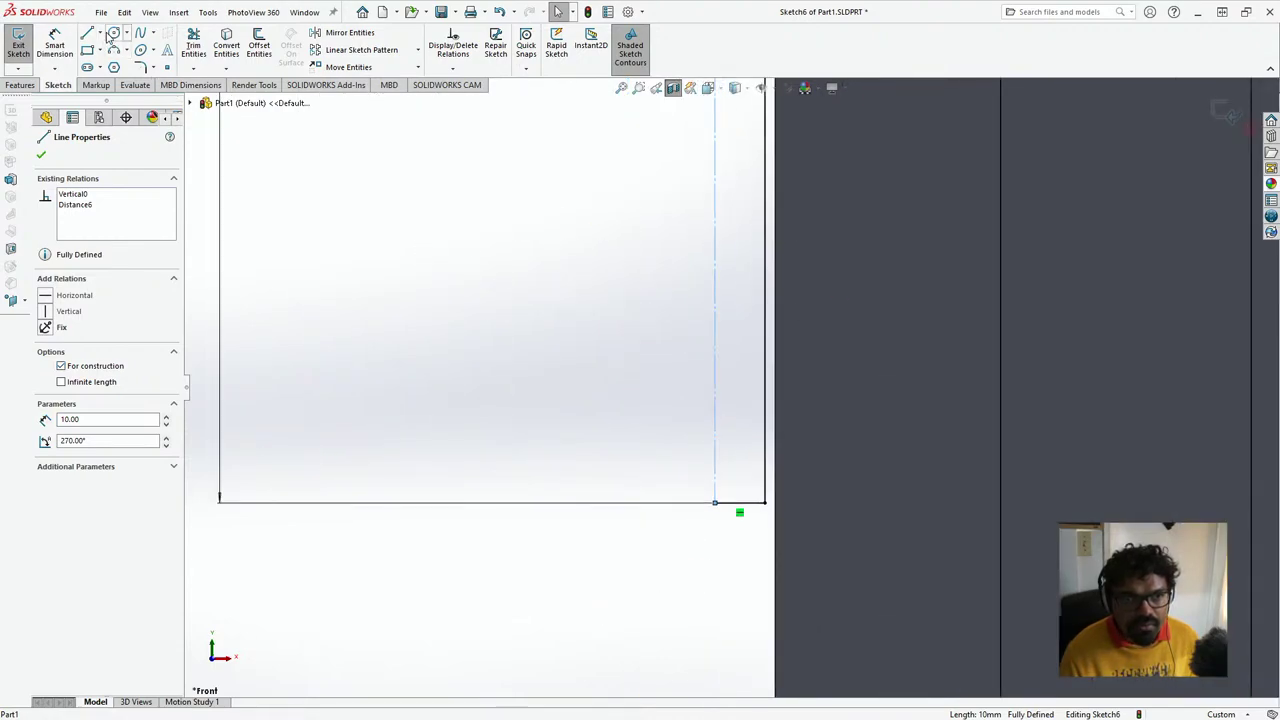
pyautogui.scroll(-4, 840, 440)
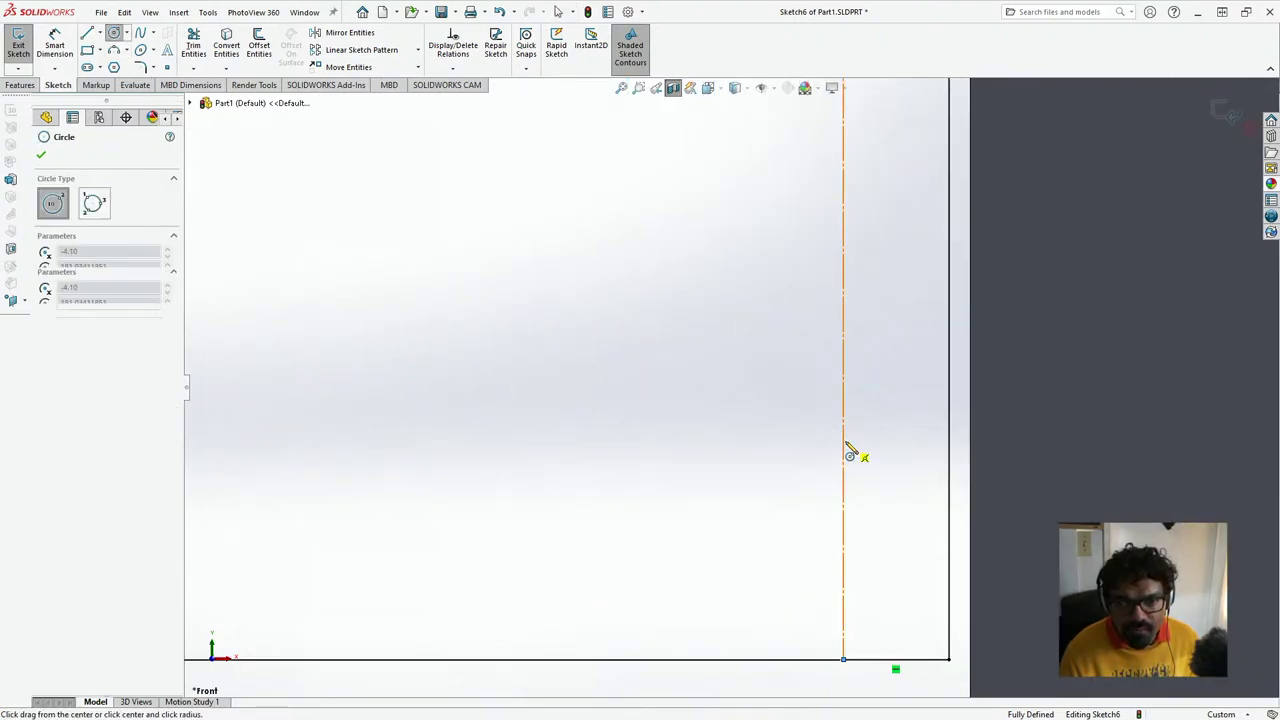
pyautogui.click(843, 441)
pyautogui.click(874, 490)
pyautogui.press('Escape')
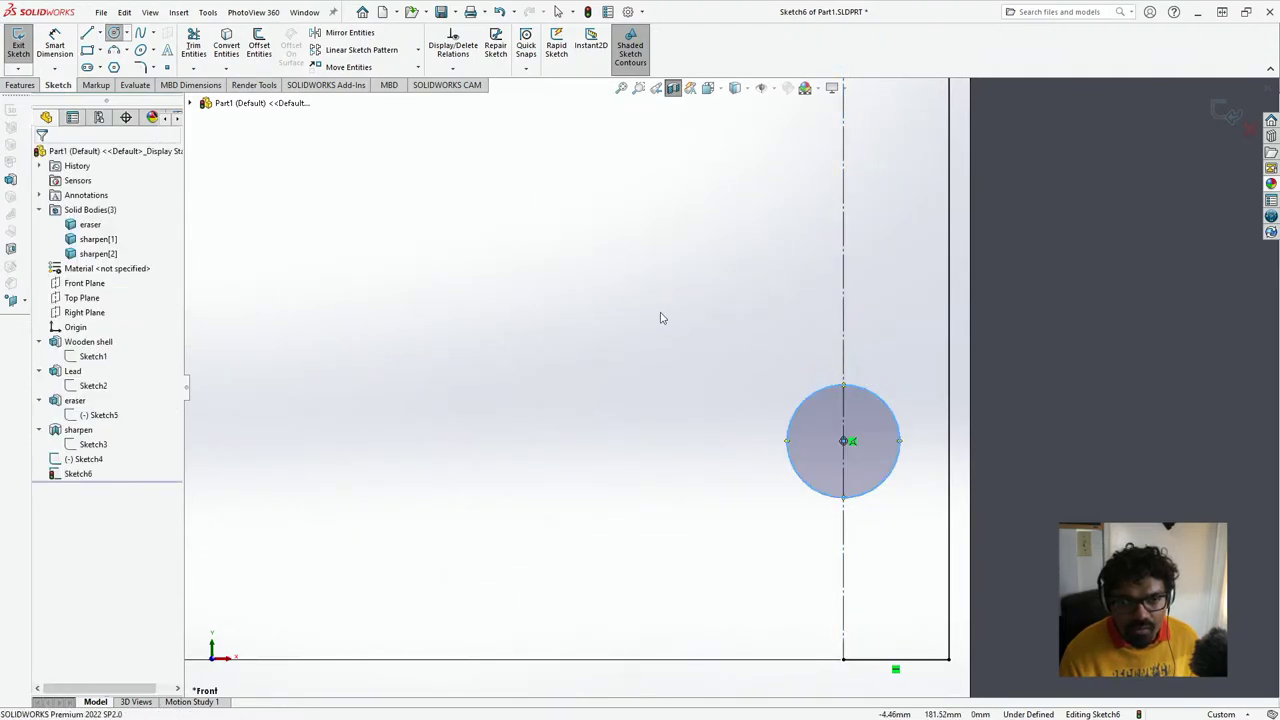
# - Dimension the circle's diameter as 0.2 mm
pyautogui.click(800, 418)
pyautogui.press('d')
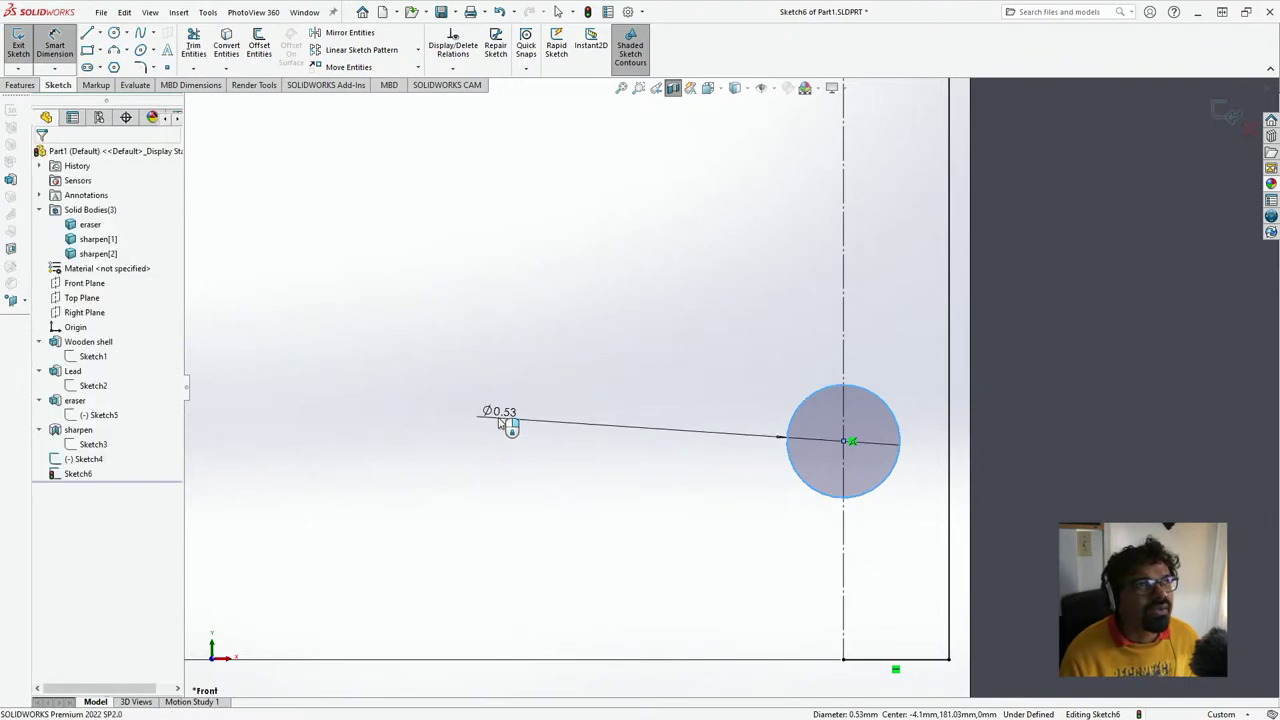
pyautogui.click(498, 421)
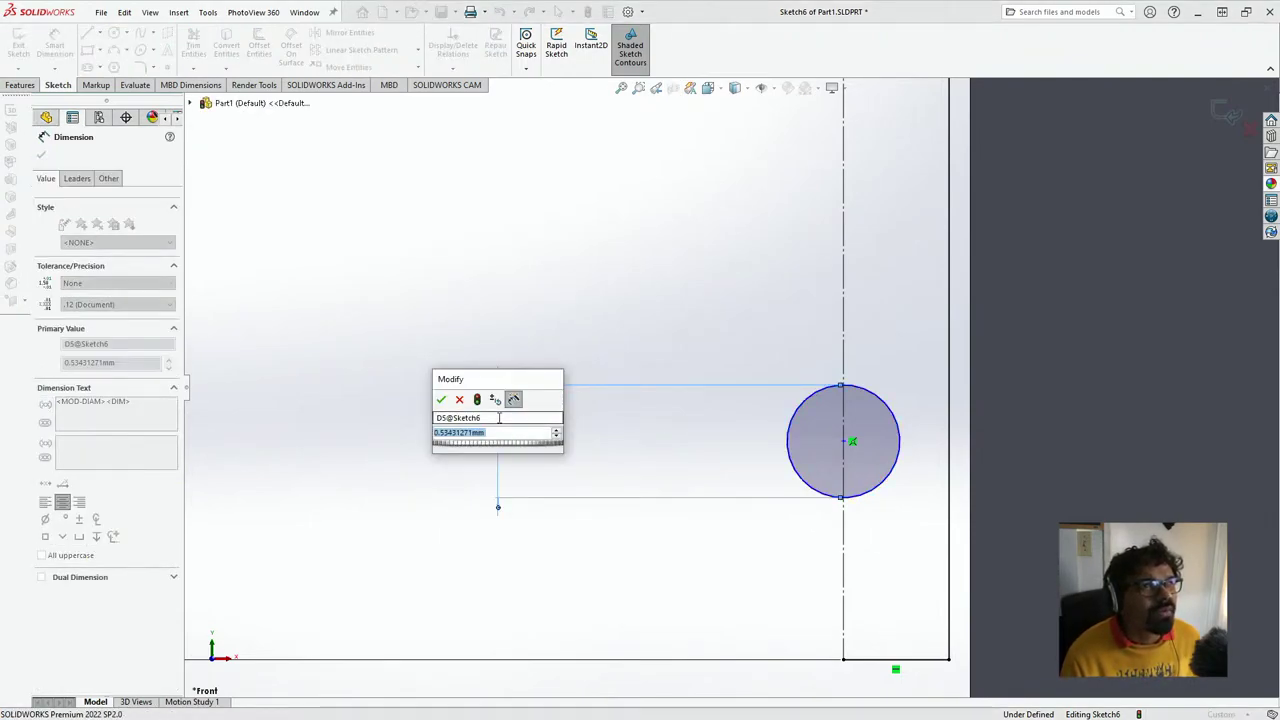
pyautogui.write('0.2')
pyautogui.press('Return')
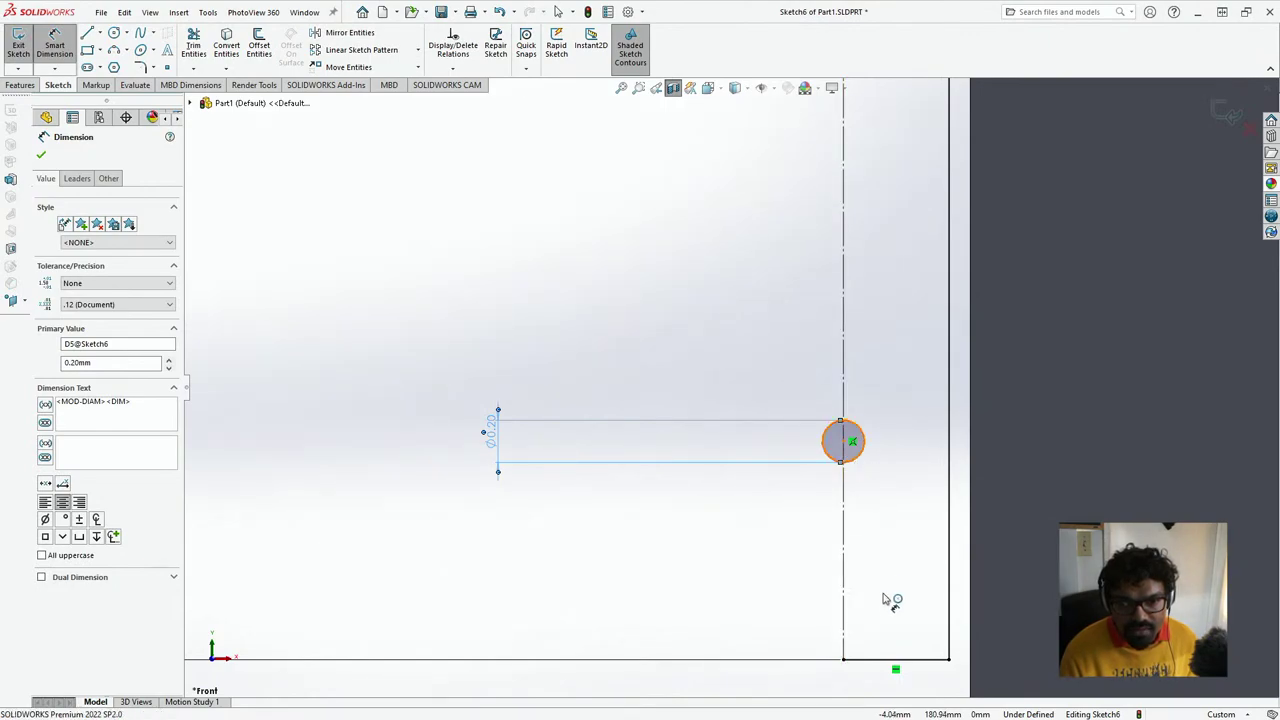
# - Dimension the gap between the circle's bottom and the rectangle's lower edge as 0.5 mm
pyautogui.click(885, 659)
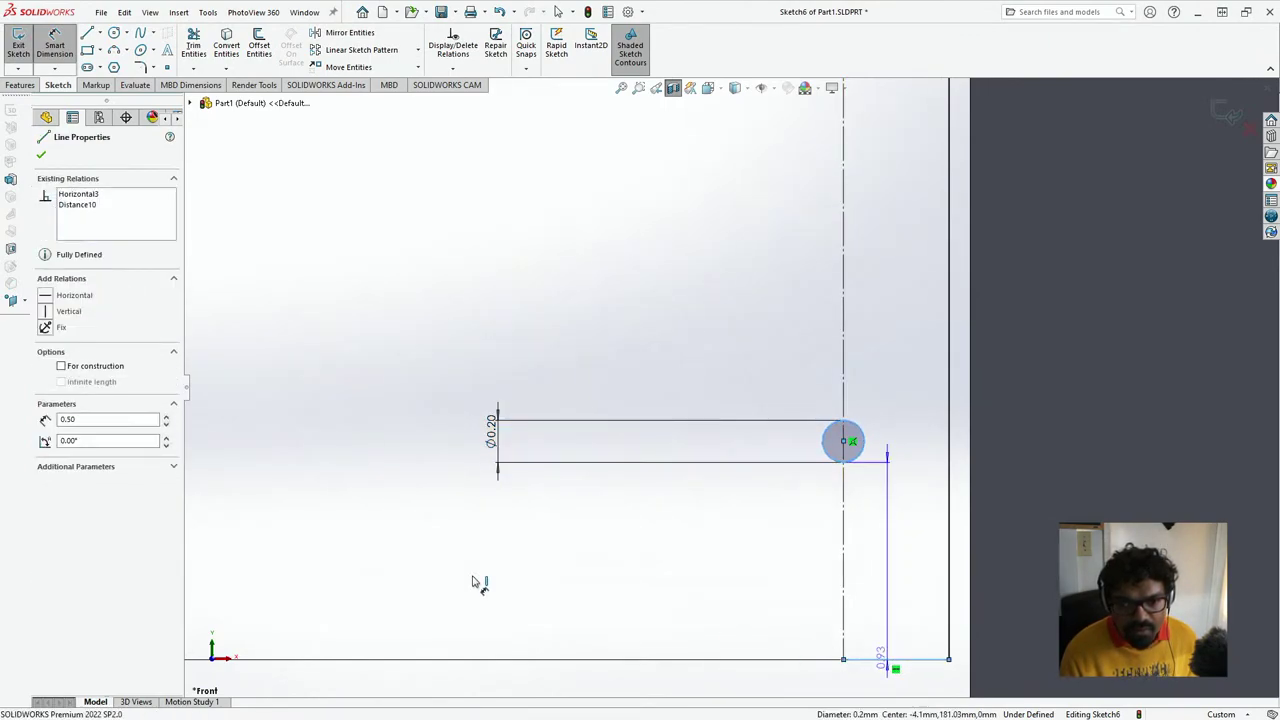
pyautogui.click(423, 563)
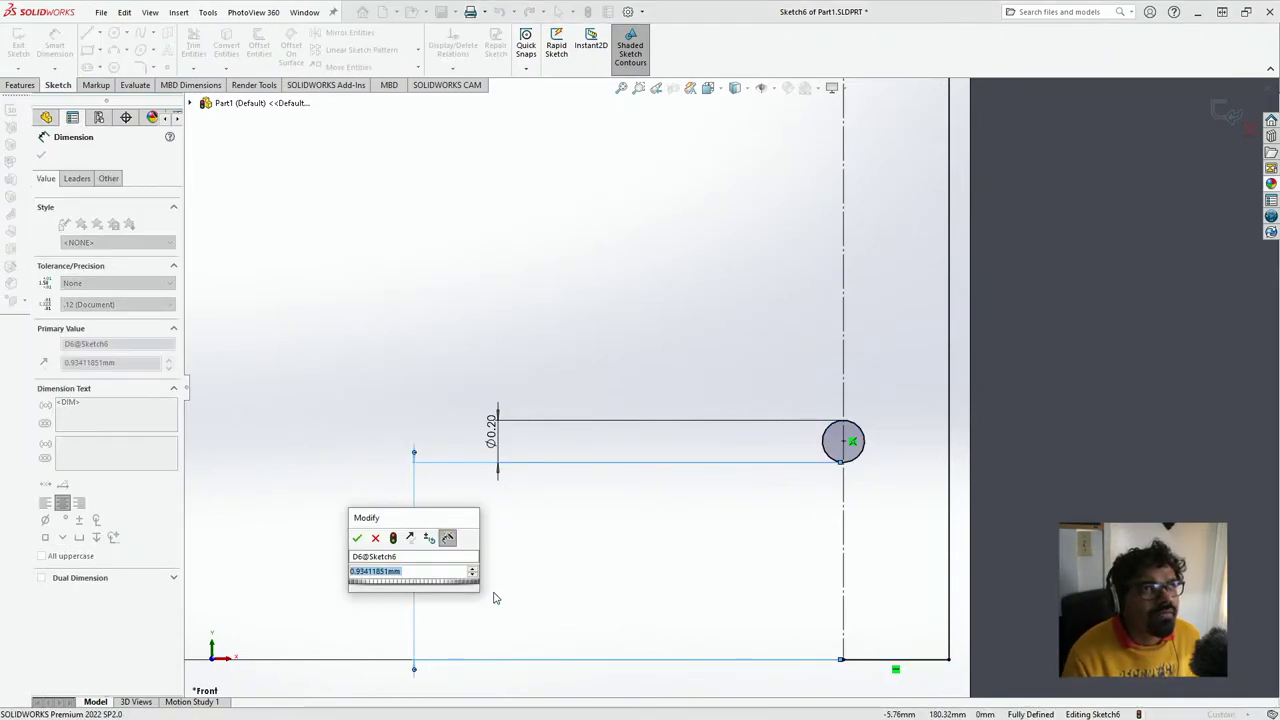
pyautogui.write('0.5')
pyautogui.press('Return')
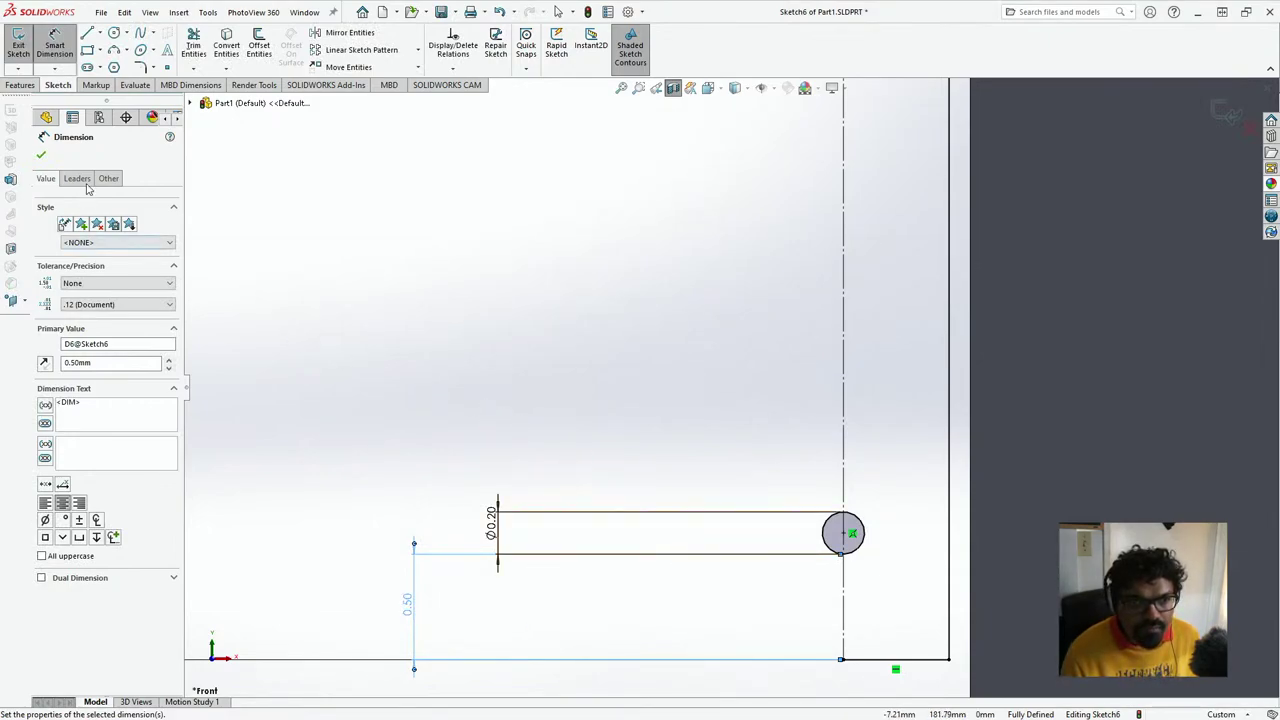
pyautogui.click(40, 153)
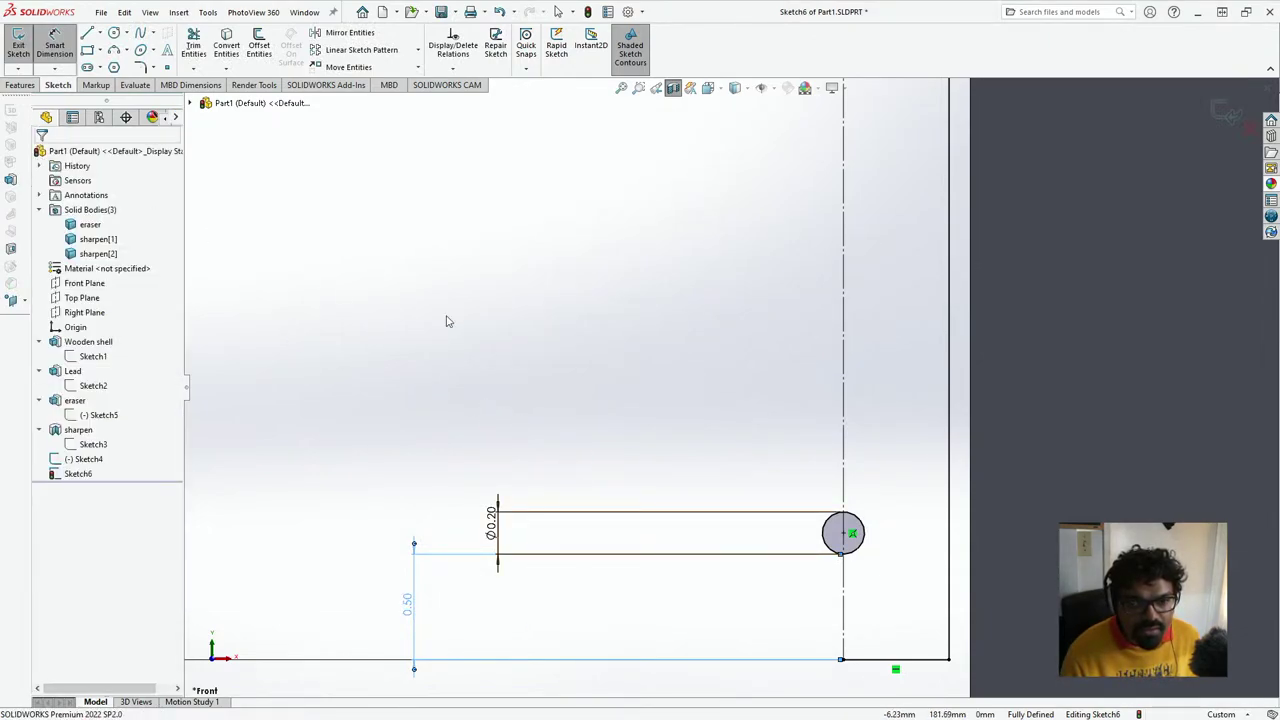
# - Pattern the circle linearly upward along the vertical construction edge with 4 instances spaced 0.2 mm apart
pyautogui.click(838, 545)
pyautogui.click(360, 50)
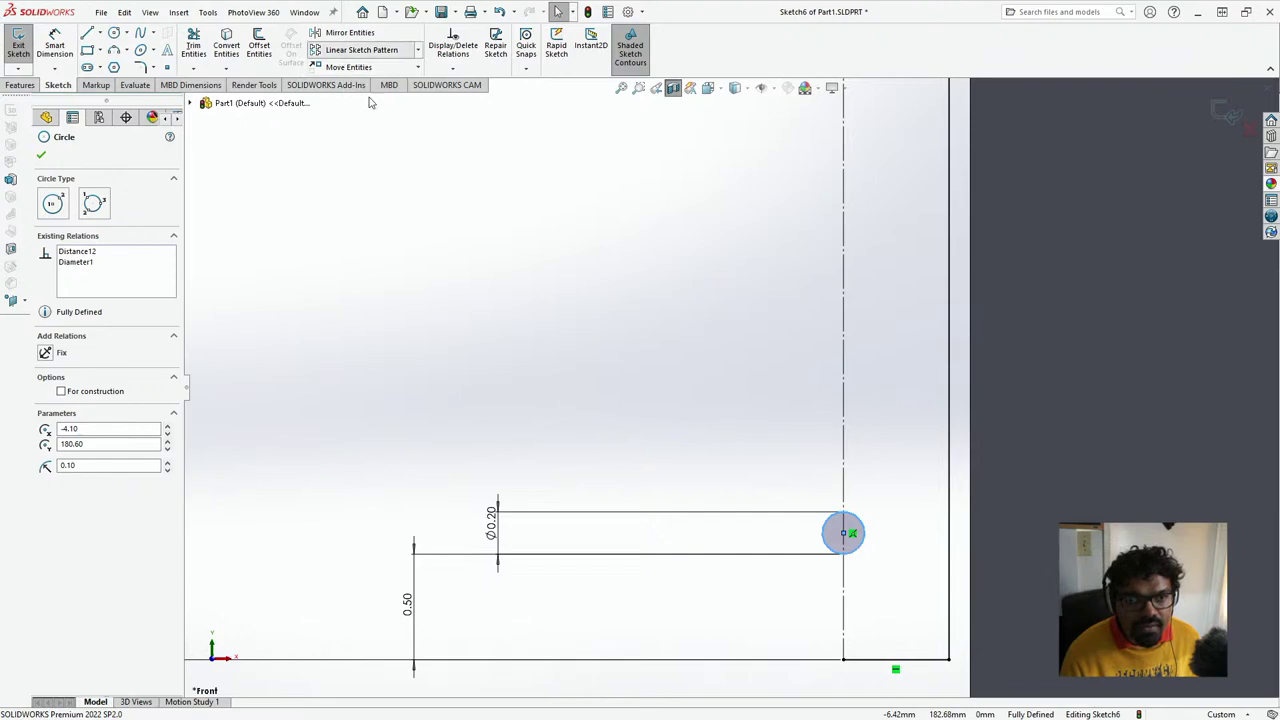
pyautogui.doubleClick(108, 251)
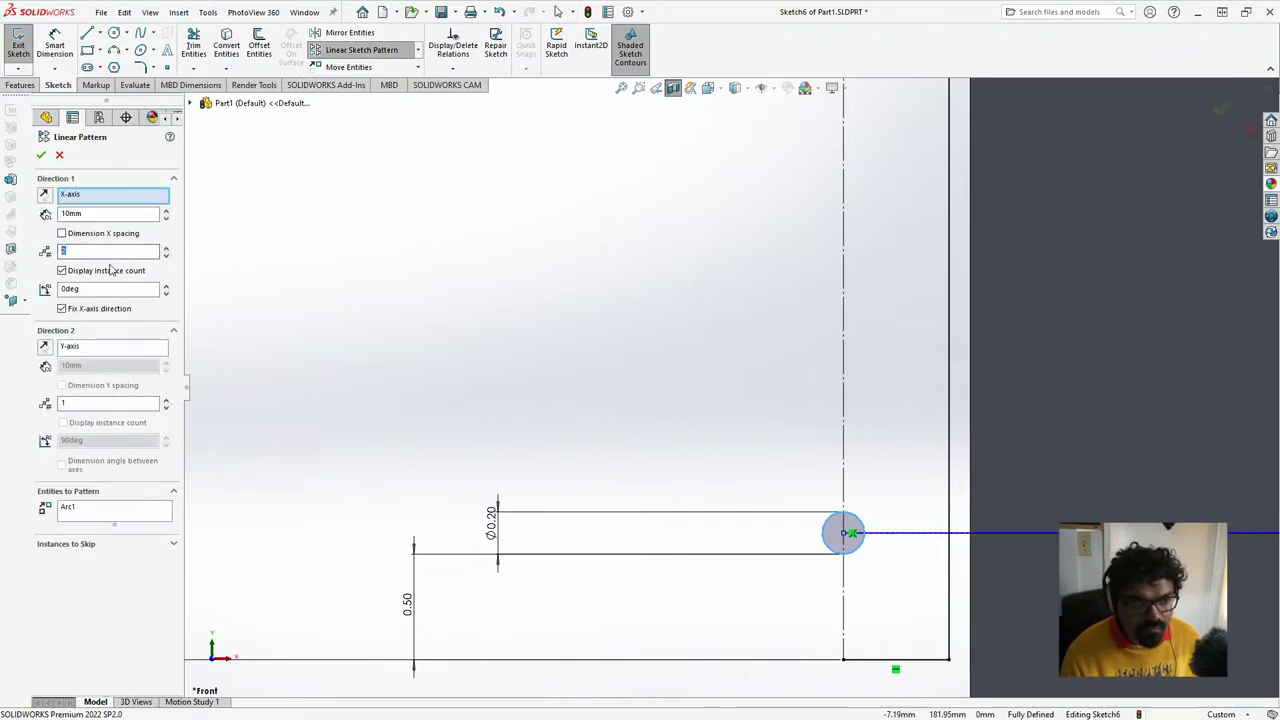
pyautogui.click(122, 198)
pyautogui.click(843, 400)
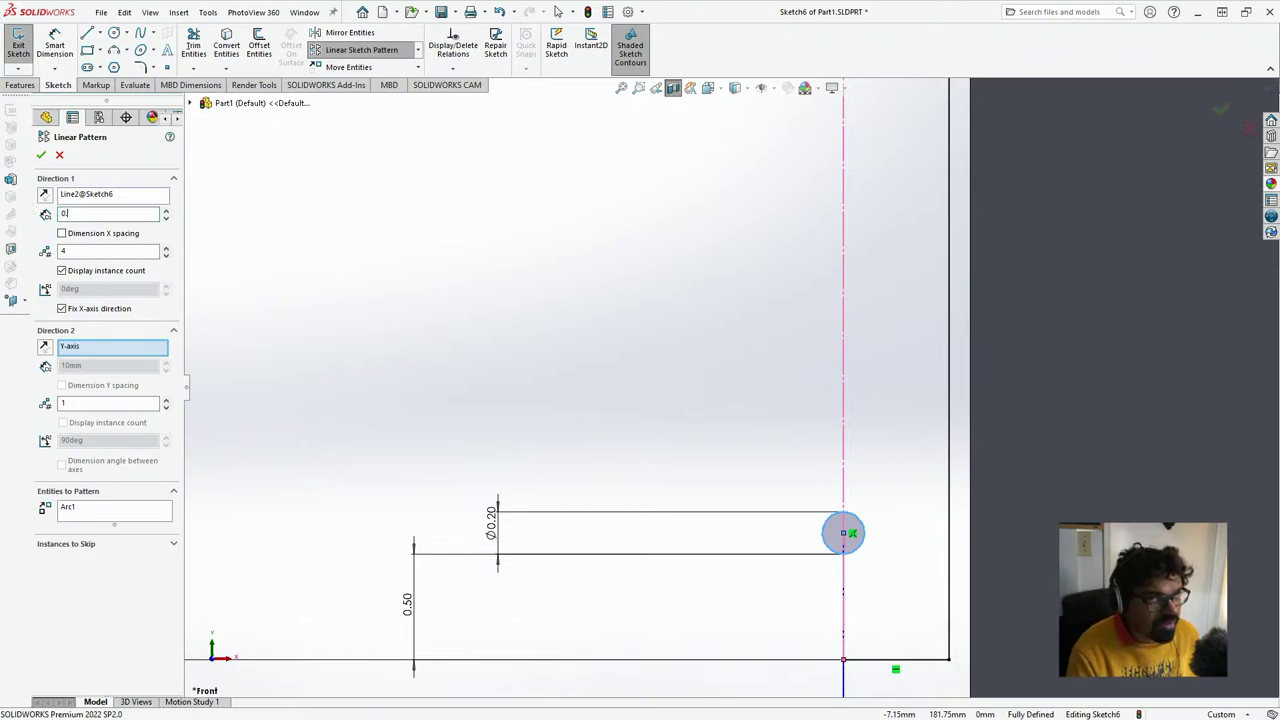
pyautogui.write('0.2')
pyautogui.press('Tab')
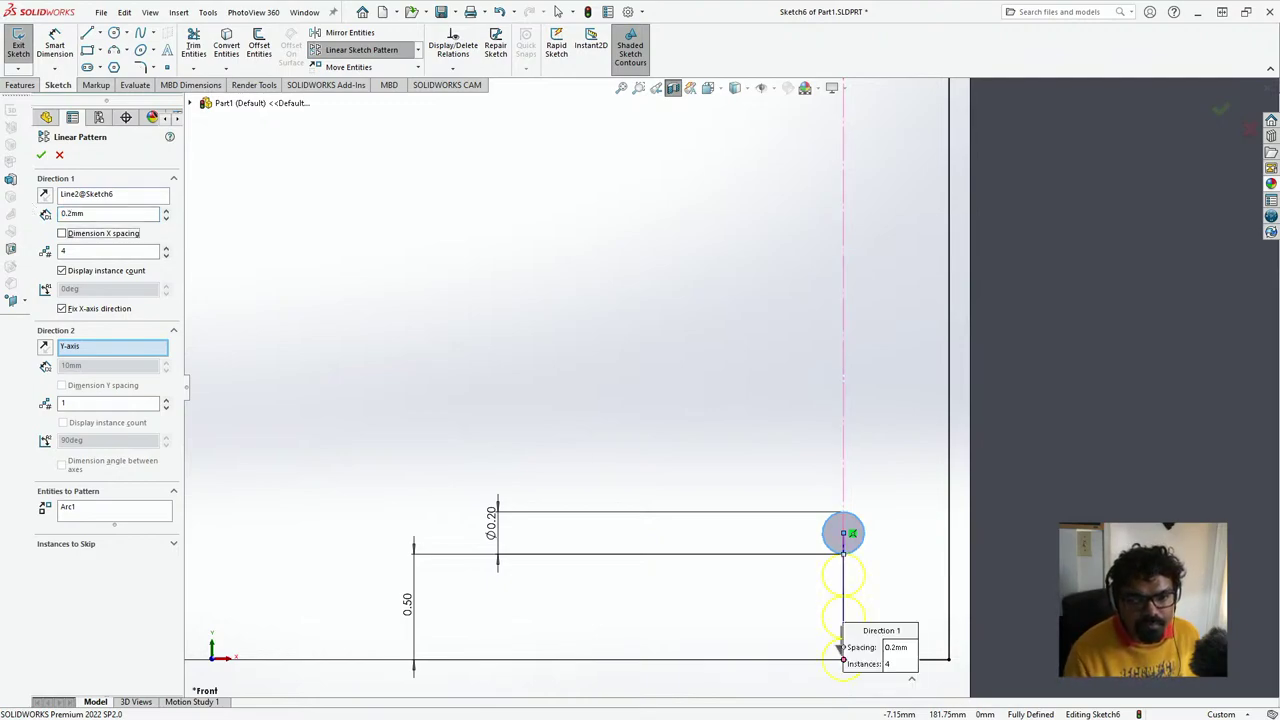
pyautogui.click(44, 196)
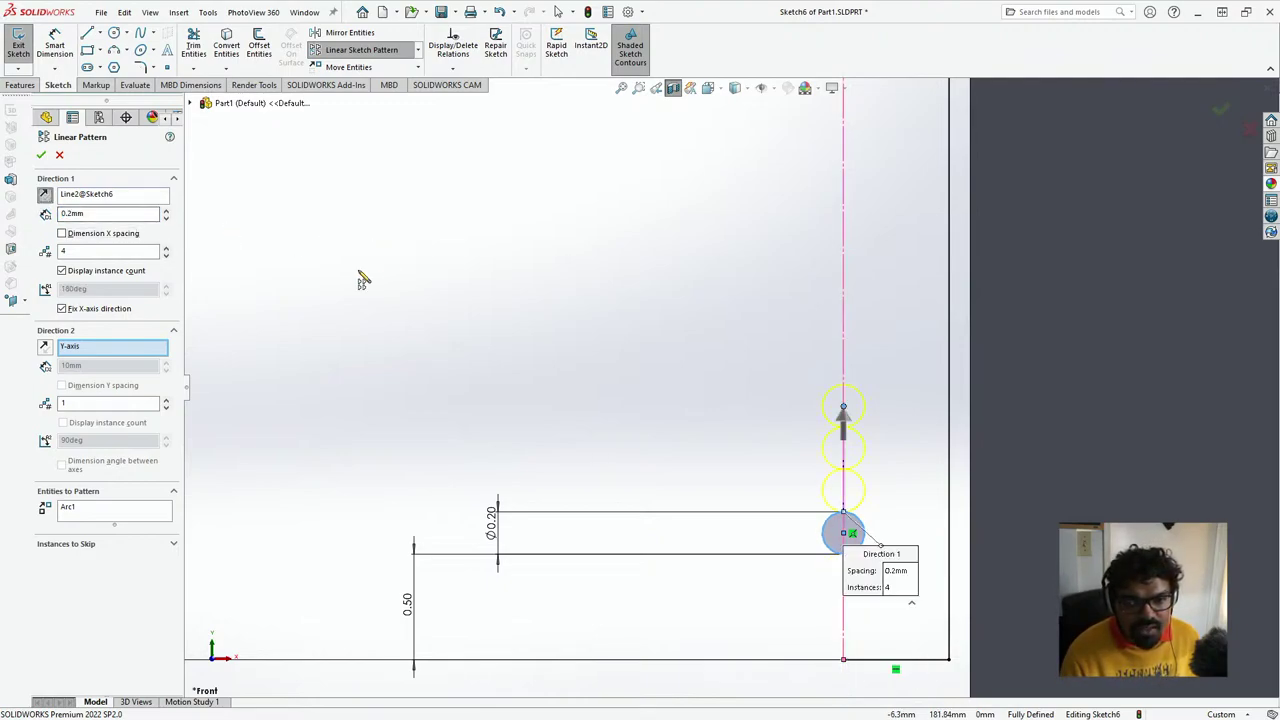
pyautogui.click(41, 156)
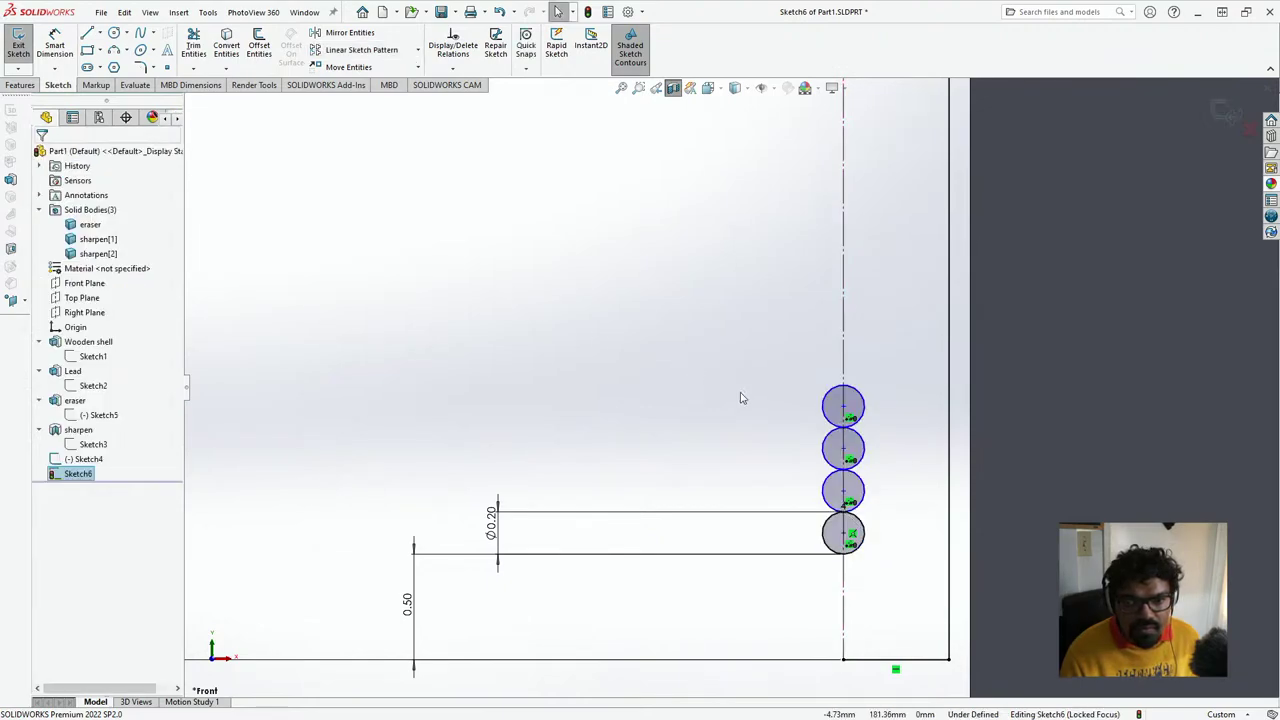
pyautogui.click(826, 398)
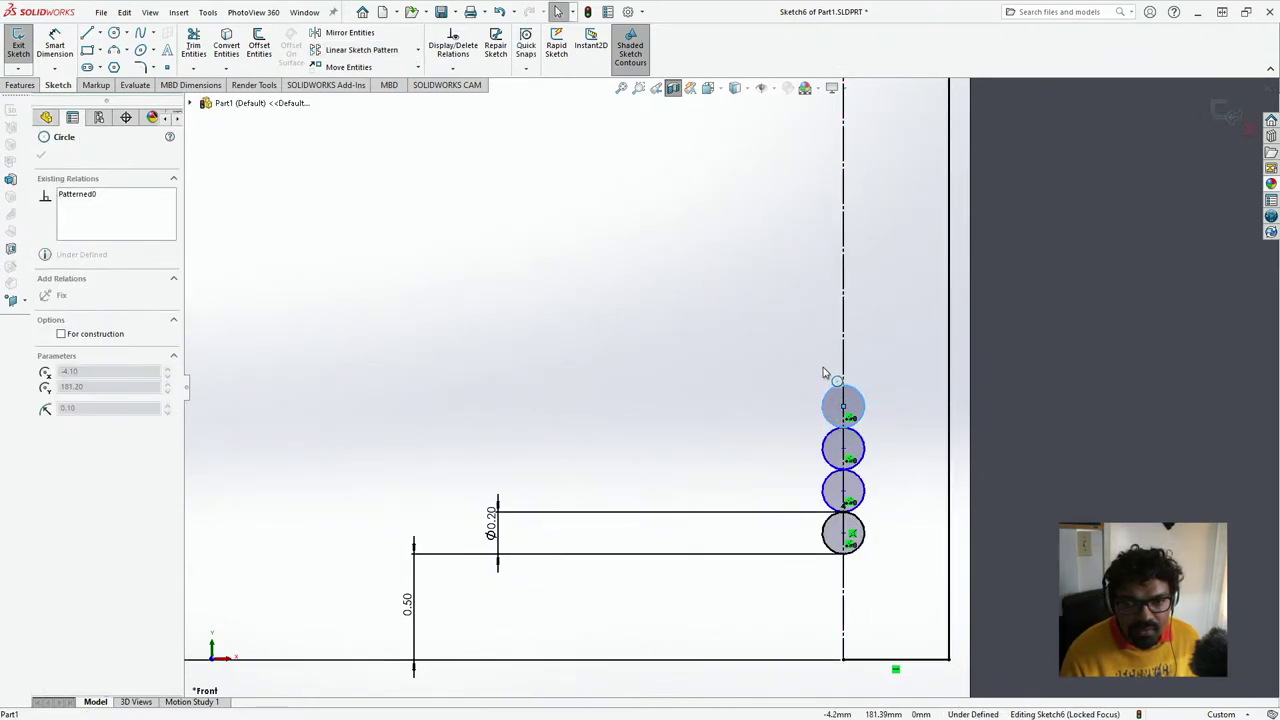
pyautogui.moveTo(823, 367); pyautogui.dragTo(829, 403)
pyautogui.hotkey('ctrl', 'z')
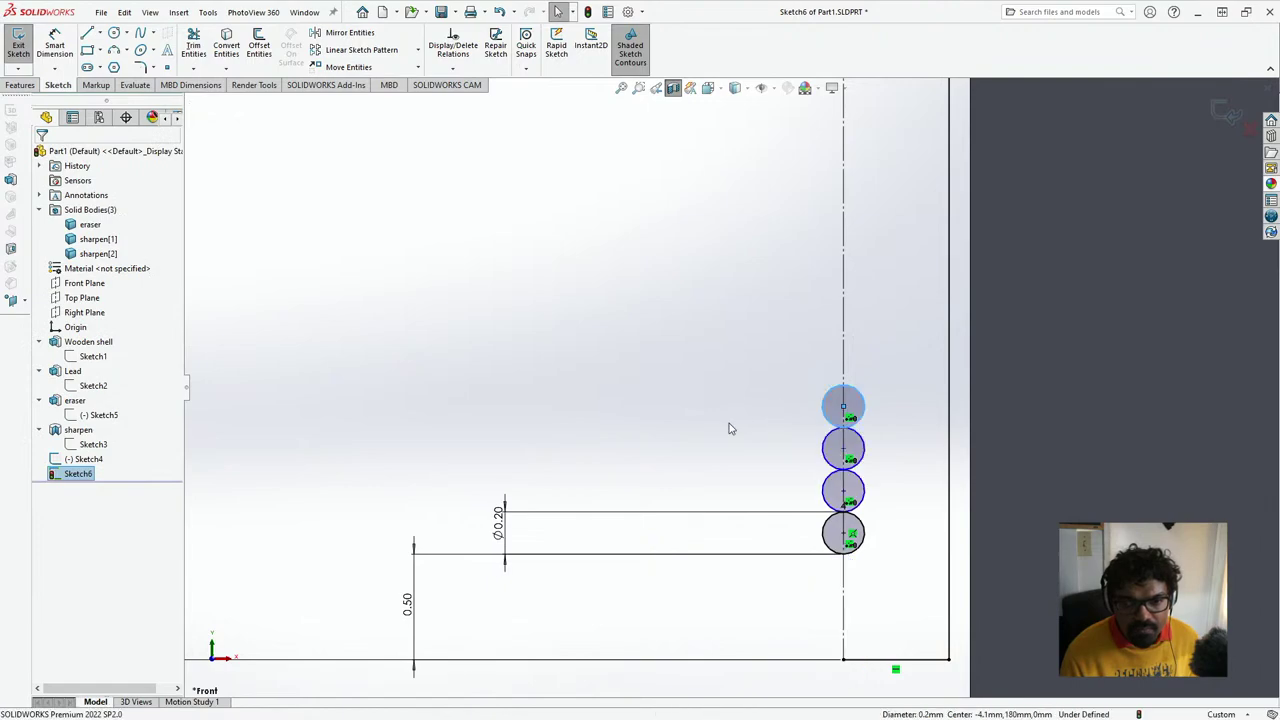
pyautogui.click(729, 428)
# - Dimension the centre distance between the two uppermost circles as 0.2 mm
pyautogui.scroll(-5, 833, 423)
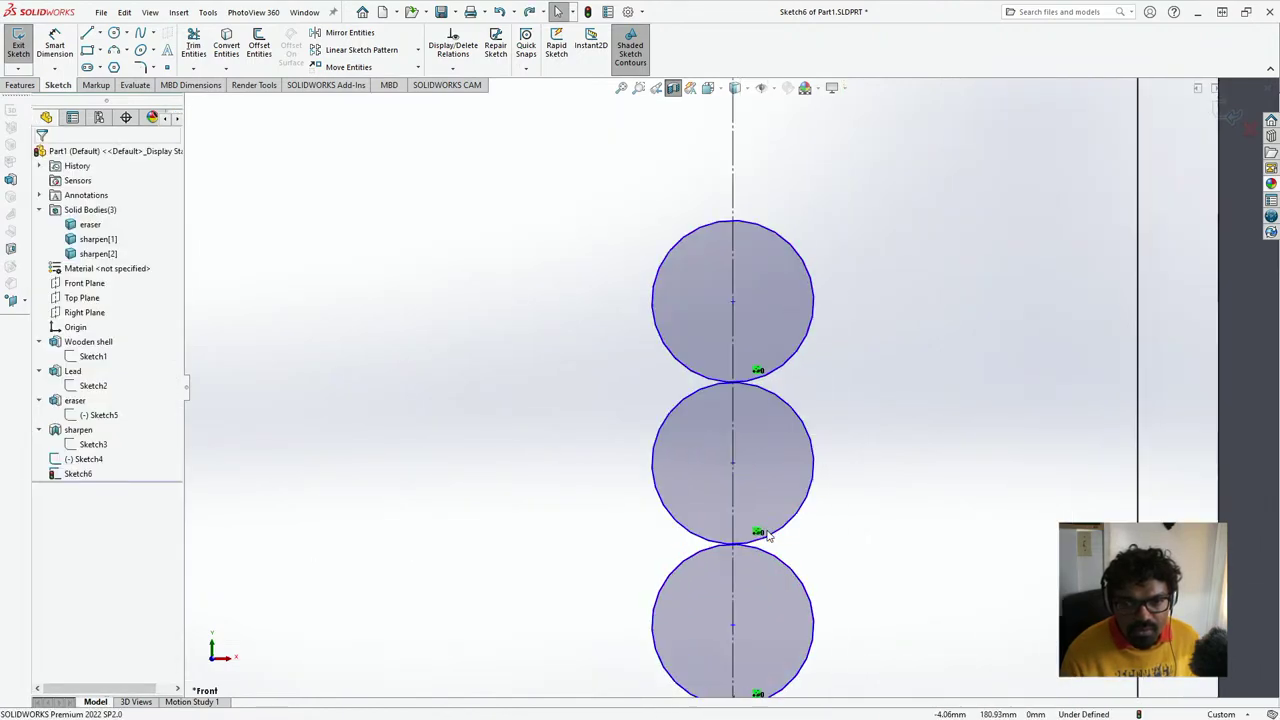
pyautogui.scroll(1, 760, 529)
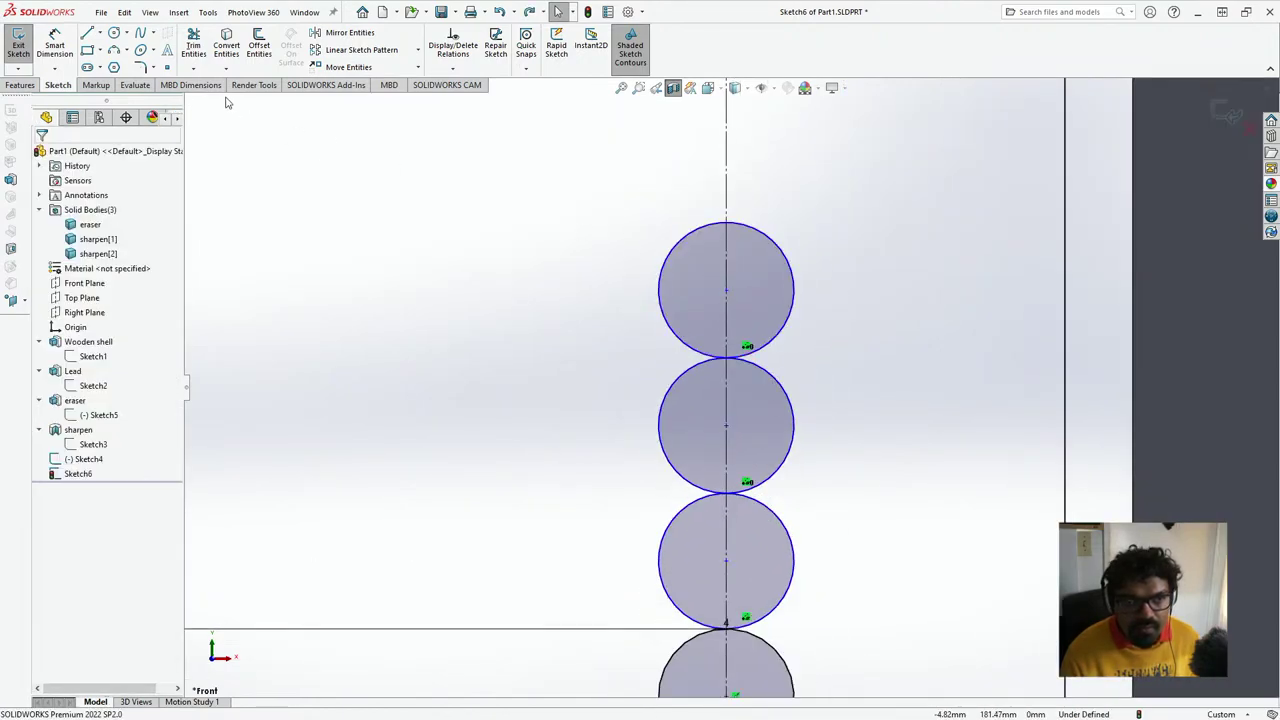
pyautogui.click(55, 48)
pyautogui.click(726, 291)
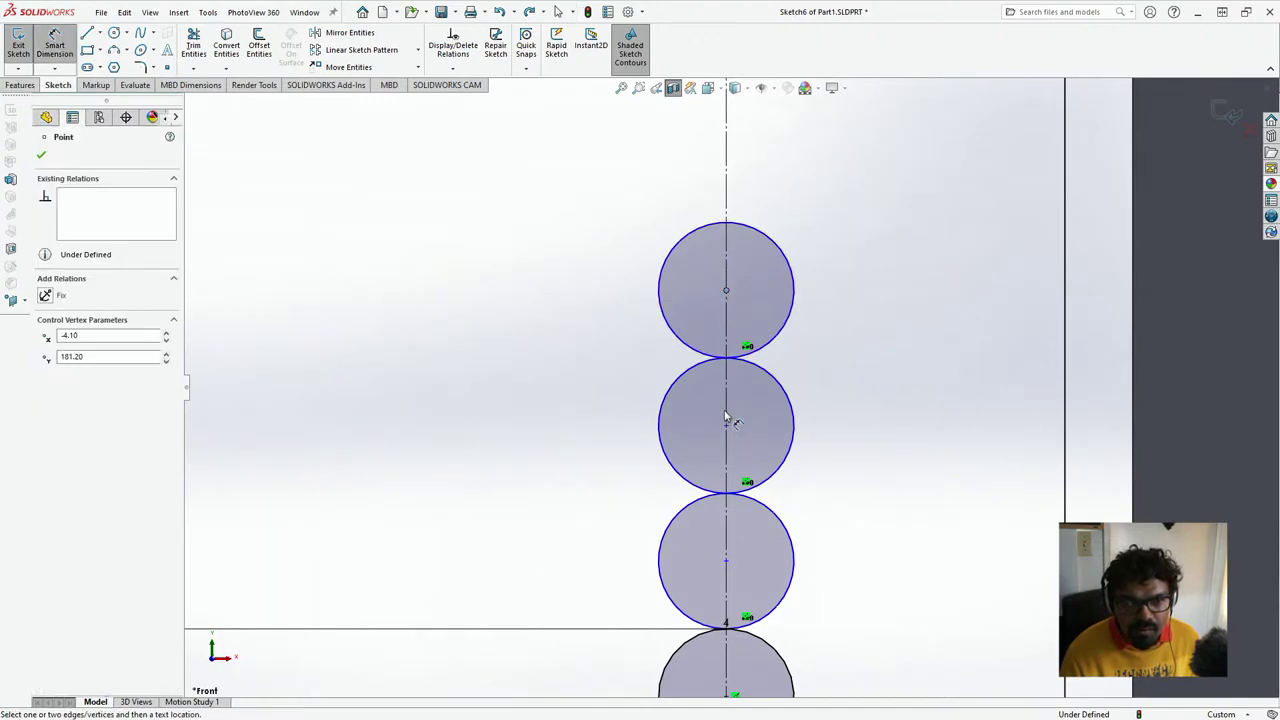
pyautogui.click(726, 425)
pyautogui.click(390, 375)
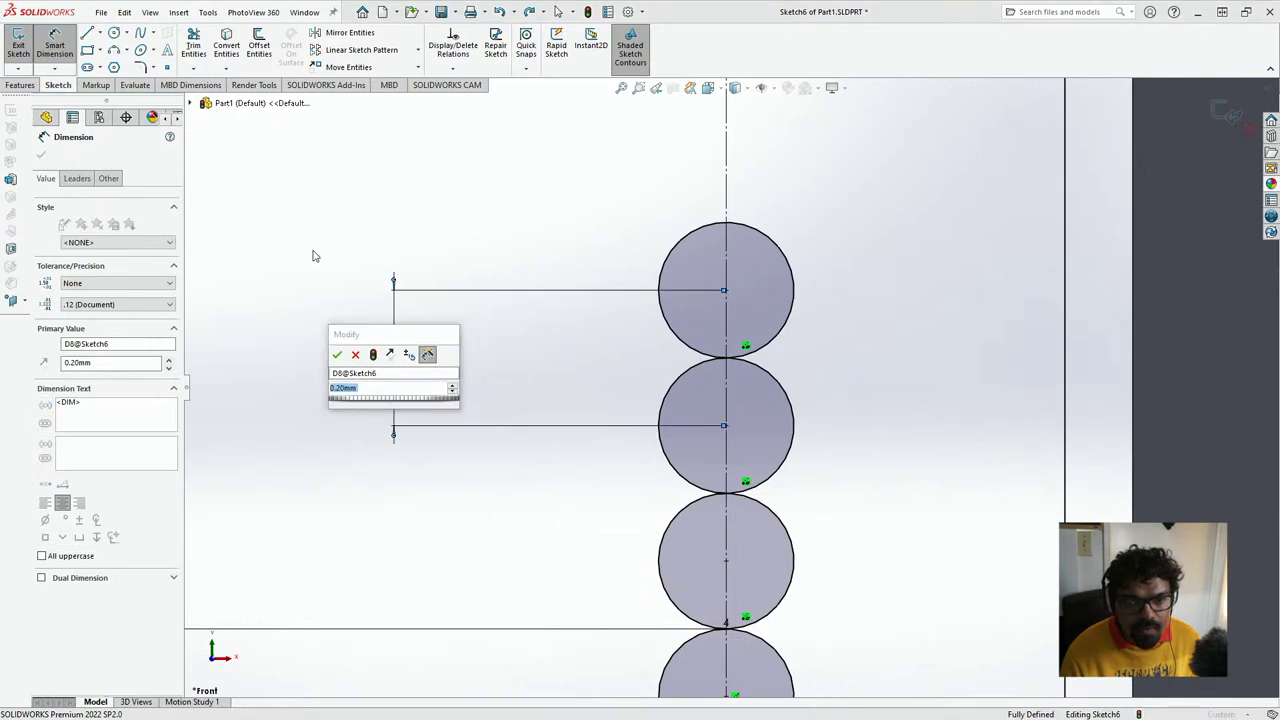
pyautogui.click(337, 355)
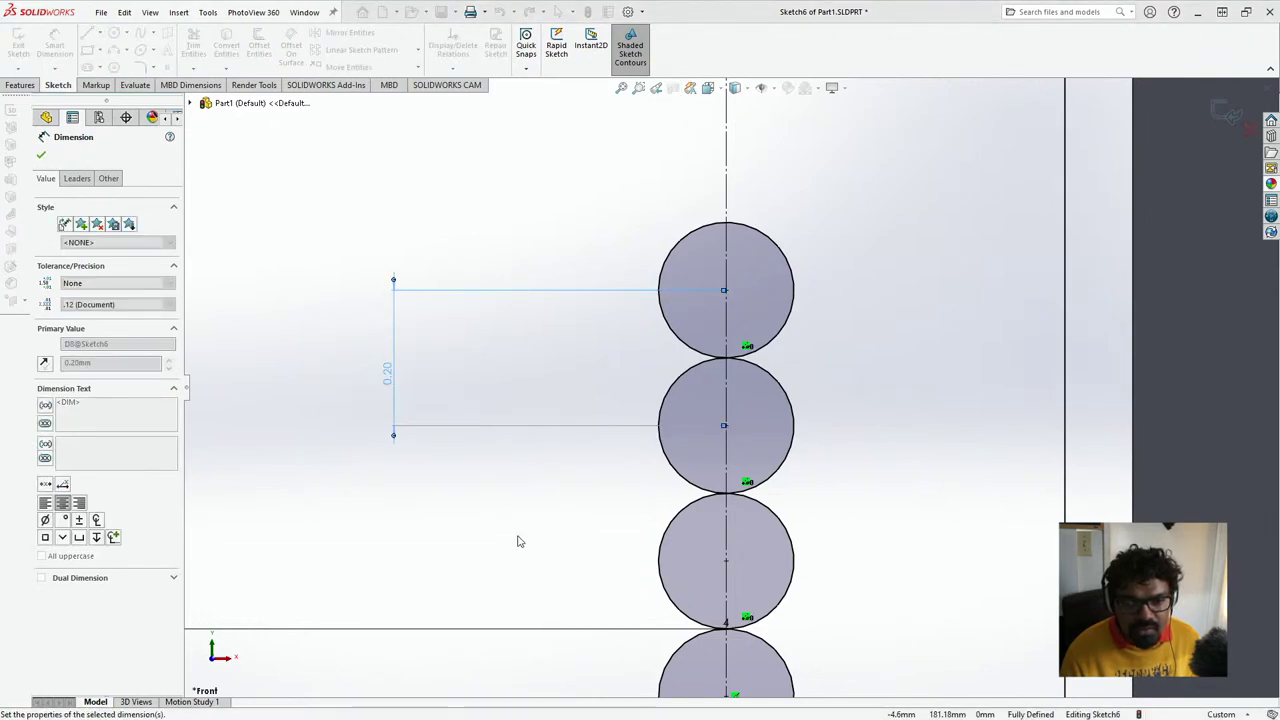
# - Power-trim the right-hand halves of all four circles to leave a column of semicircular arcs
pyautogui.scroll(-3, 520, 538)
pyautogui.scroll(3, 526, 534)
pyautogui.scroll(-3, 637, 501)
pyautogui.scroll(3, 642, 500)
pyautogui.scroll(2, 643, 503)
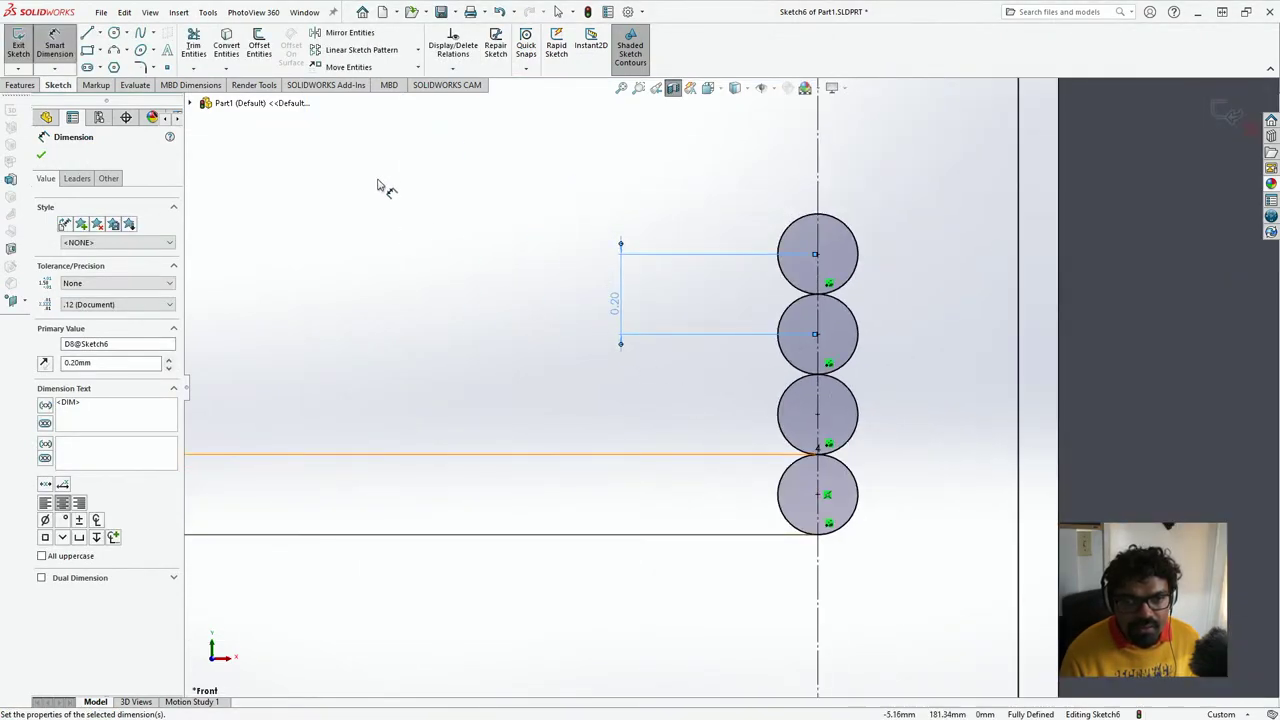
pyautogui.click(193, 47)
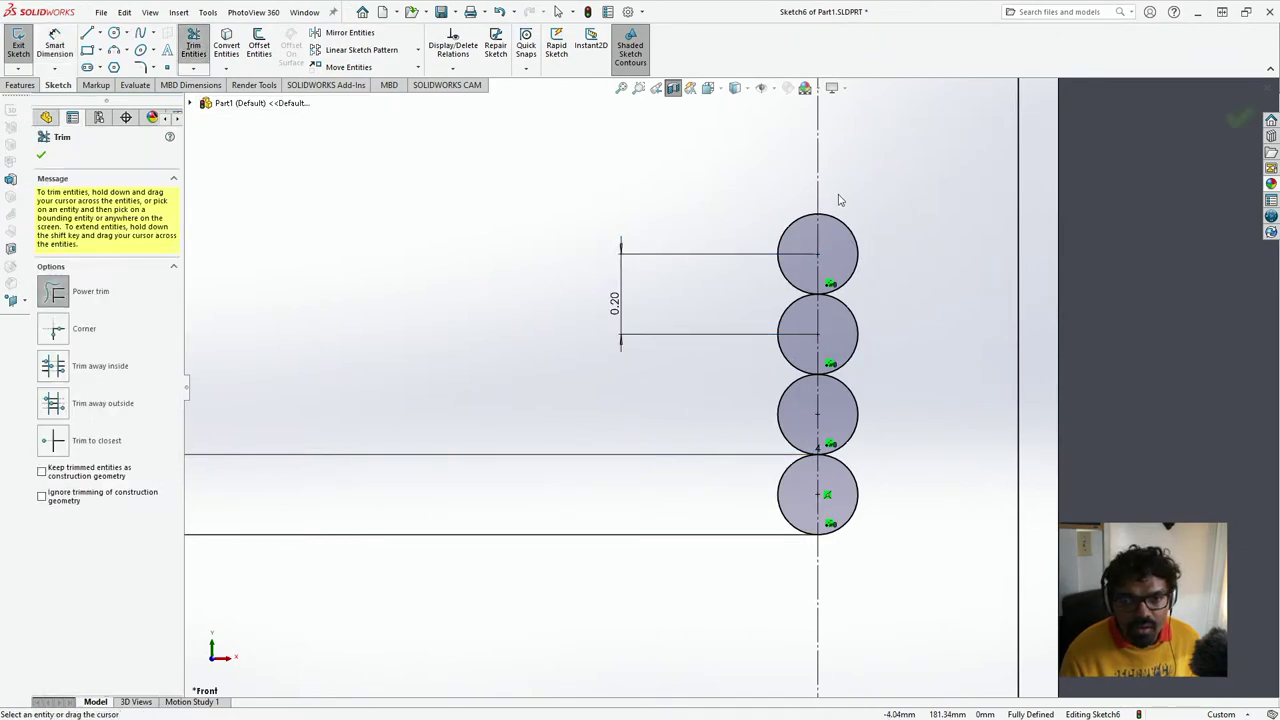
pyautogui.moveTo(837, 197); pyautogui.dragTo(846, 532)
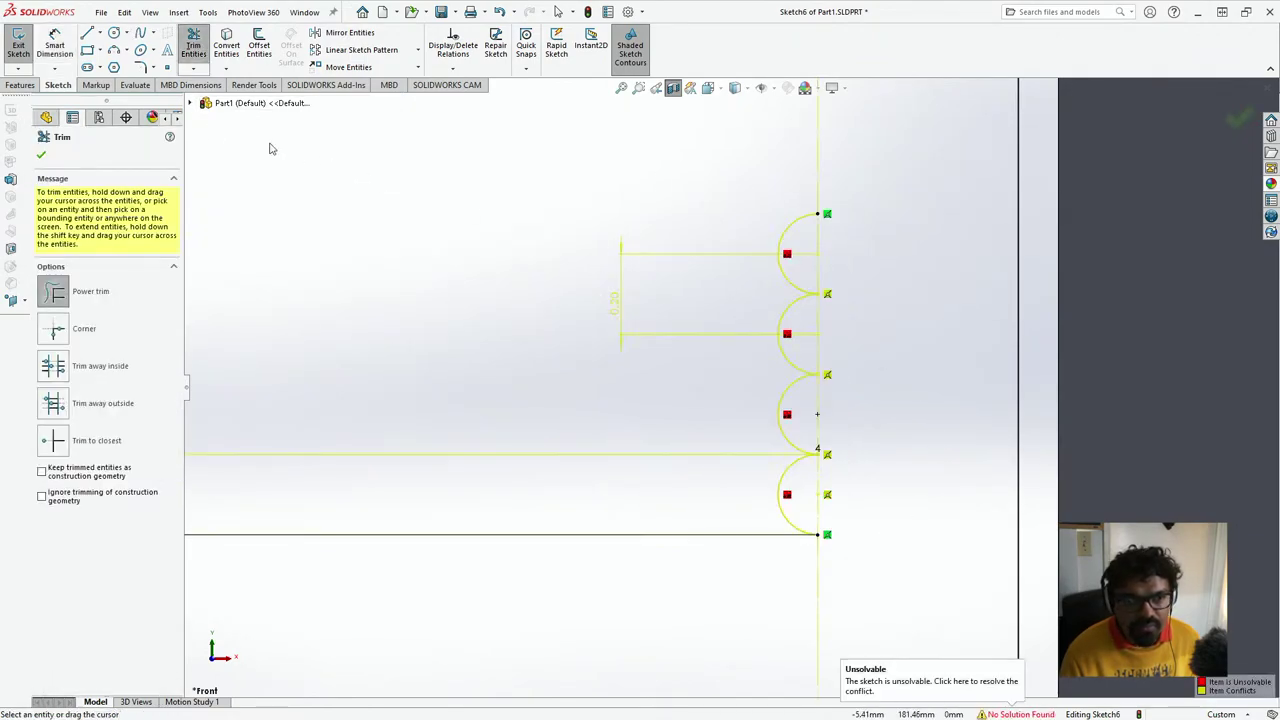
# - Diagnose the sketch conflict with SketchXpert and accept the solution that removes the arcs' pattern relation
pyautogui.click(1005, 714)
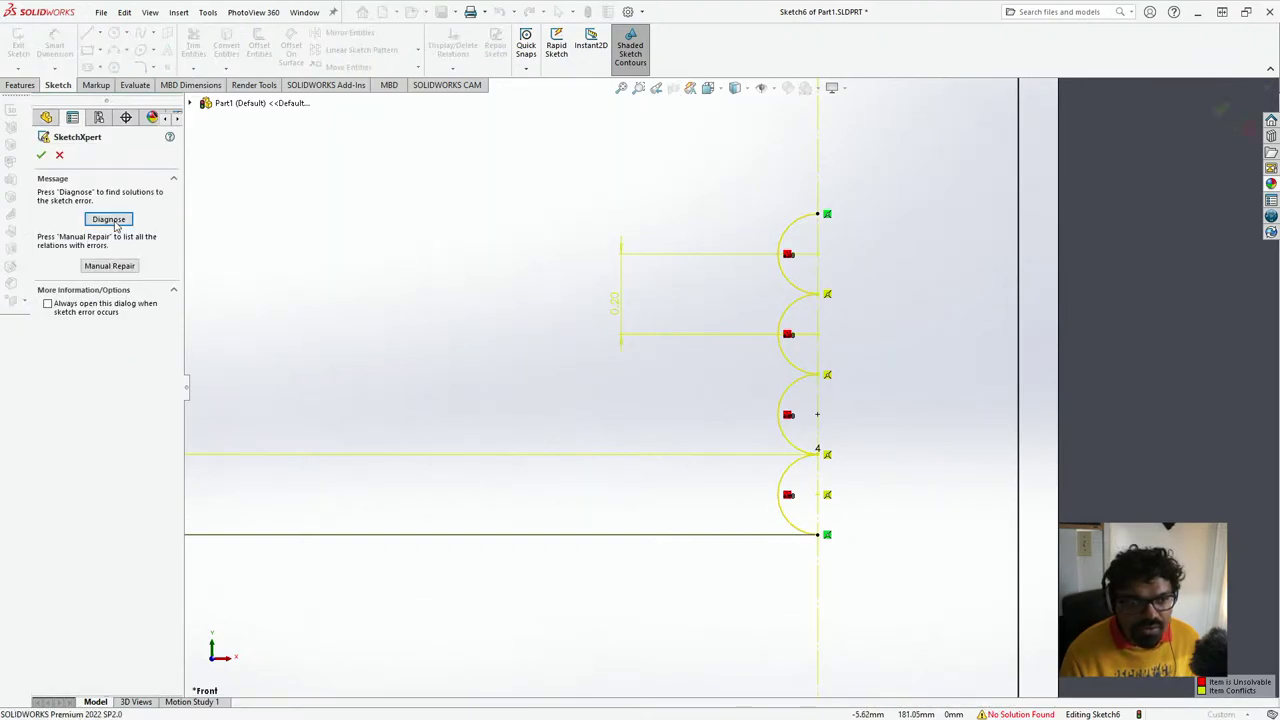
pyautogui.click(109, 265)
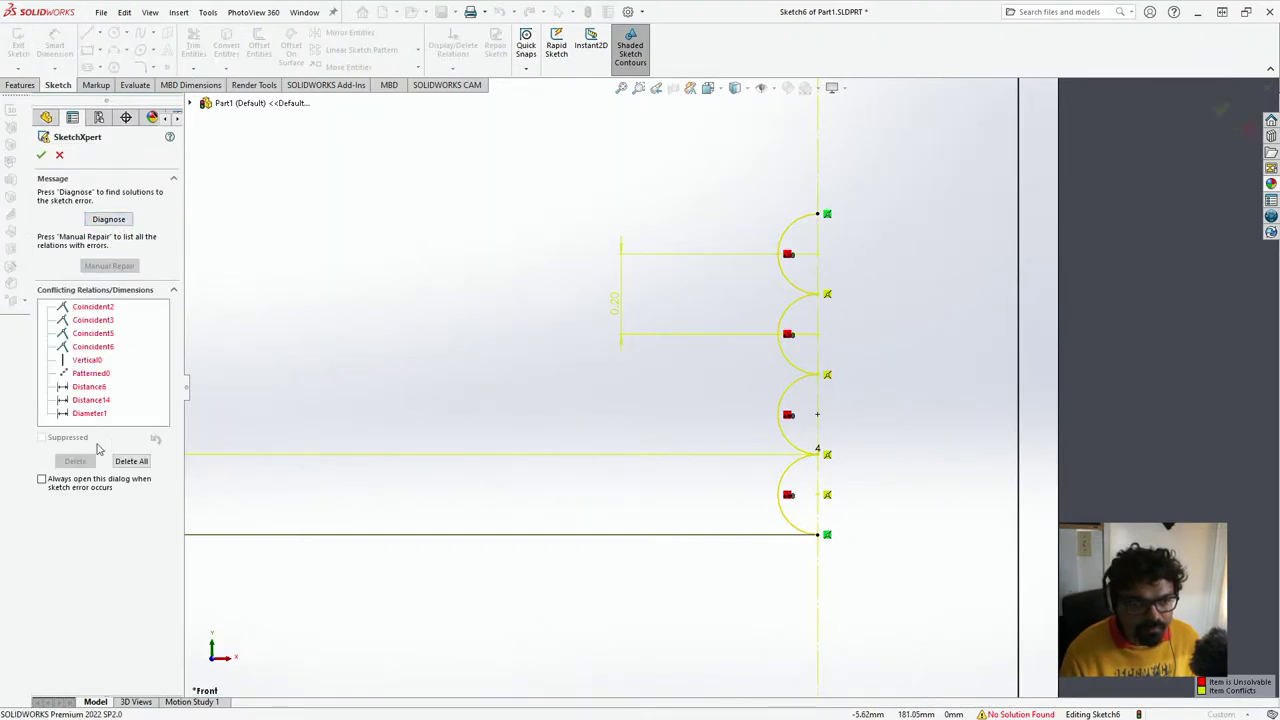
pyautogui.click(109, 219)
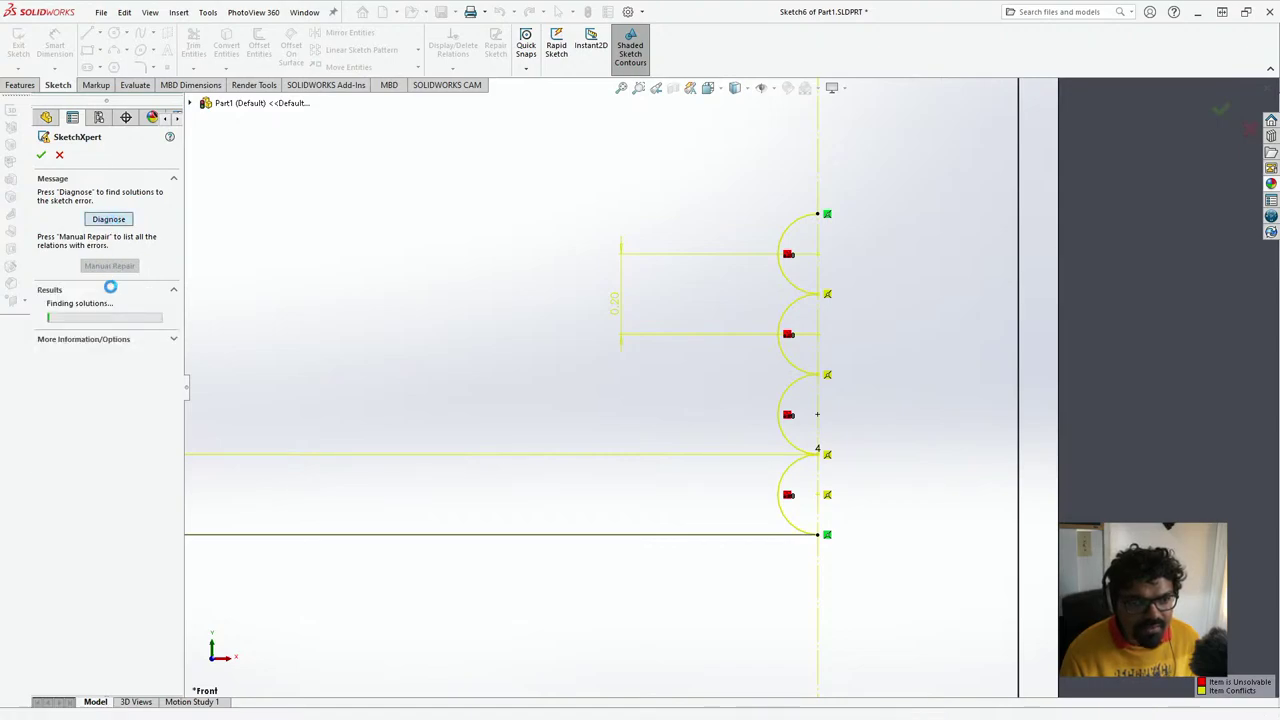
pyautogui.click(108, 366)
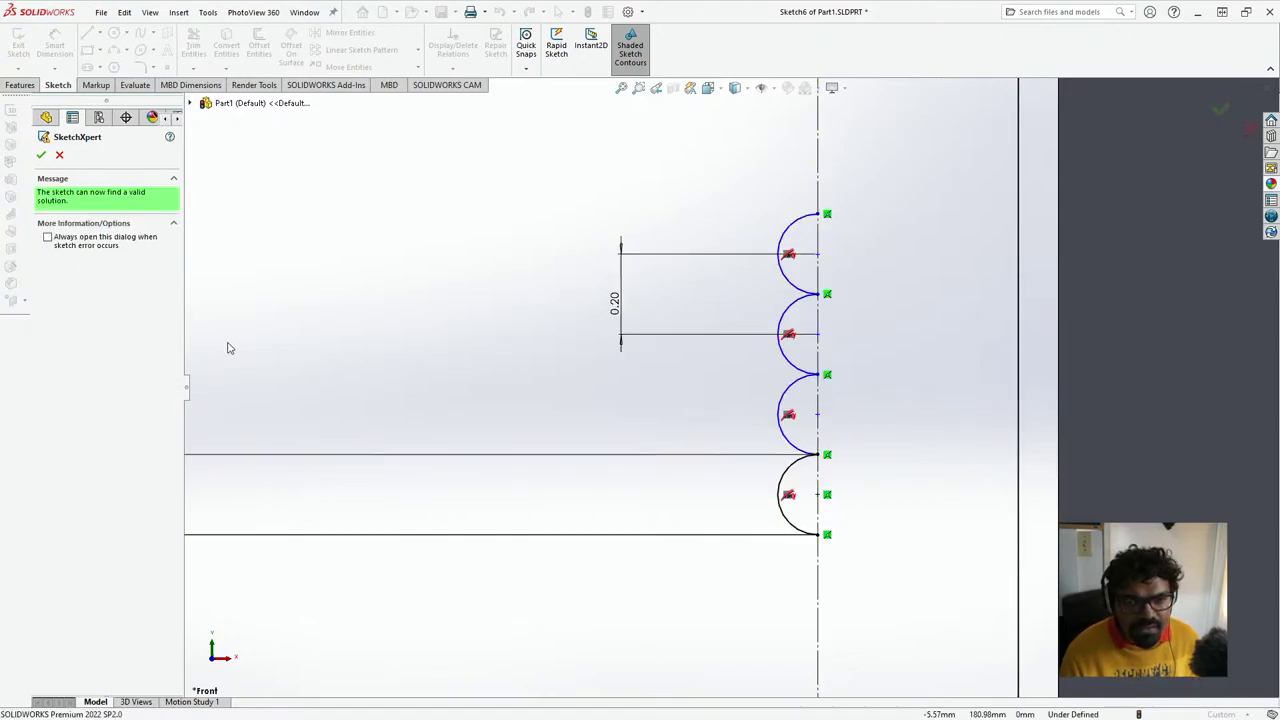
pyautogui.click(42, 153)
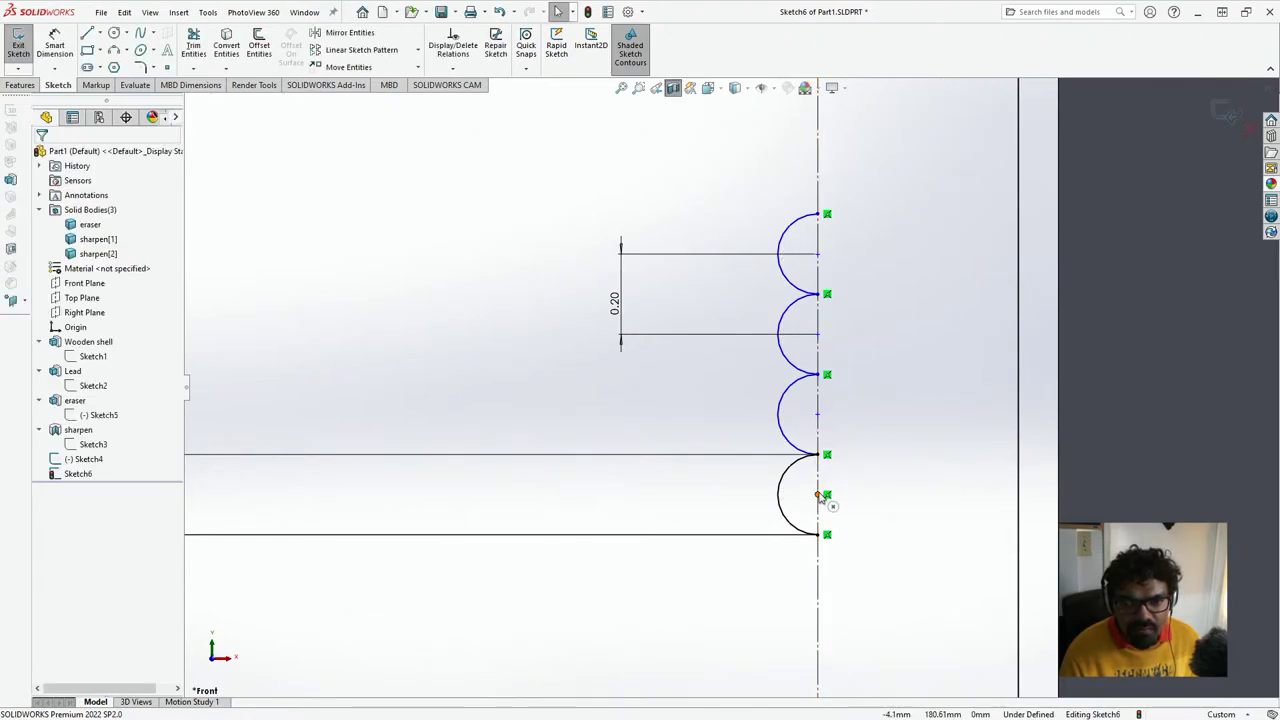
# - Dimension the centre distance between the two lowest arcs as 0.2 mm
pyautogui.click(818, 416)
pyautogui.click(818, 416)
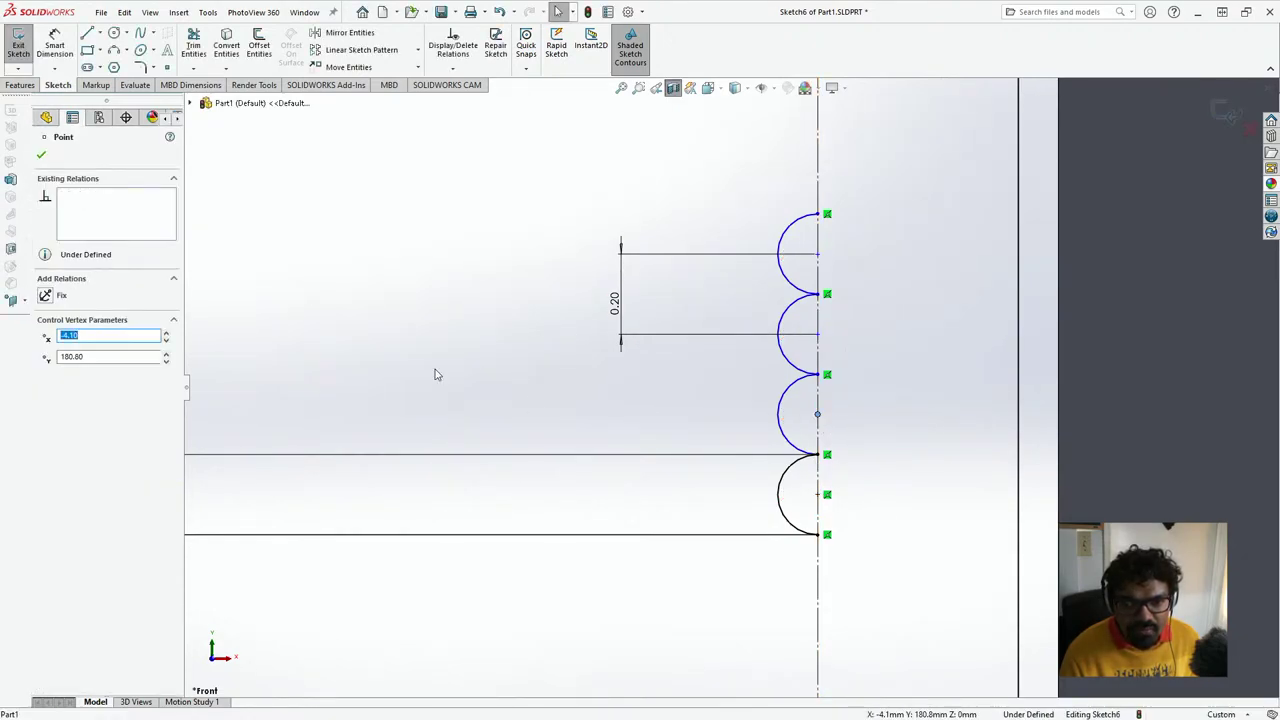
pyautogui.click(55, 45)
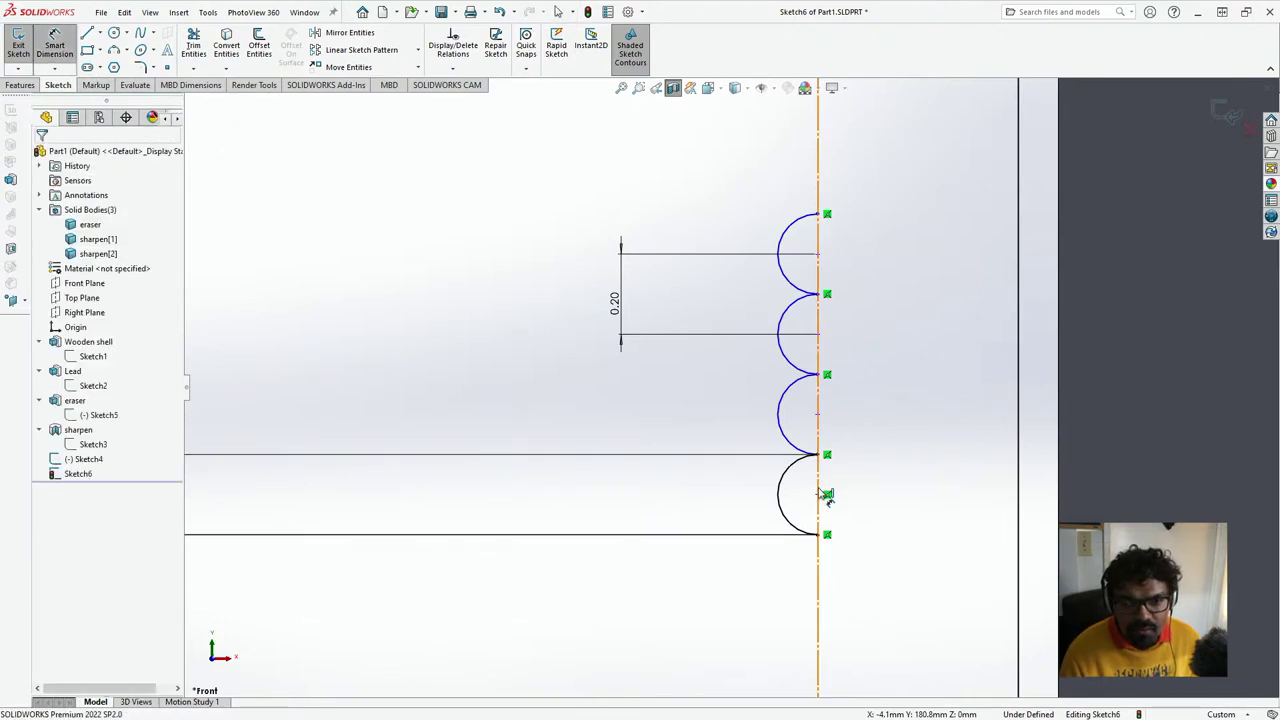
pyautogui.click(818, 413)
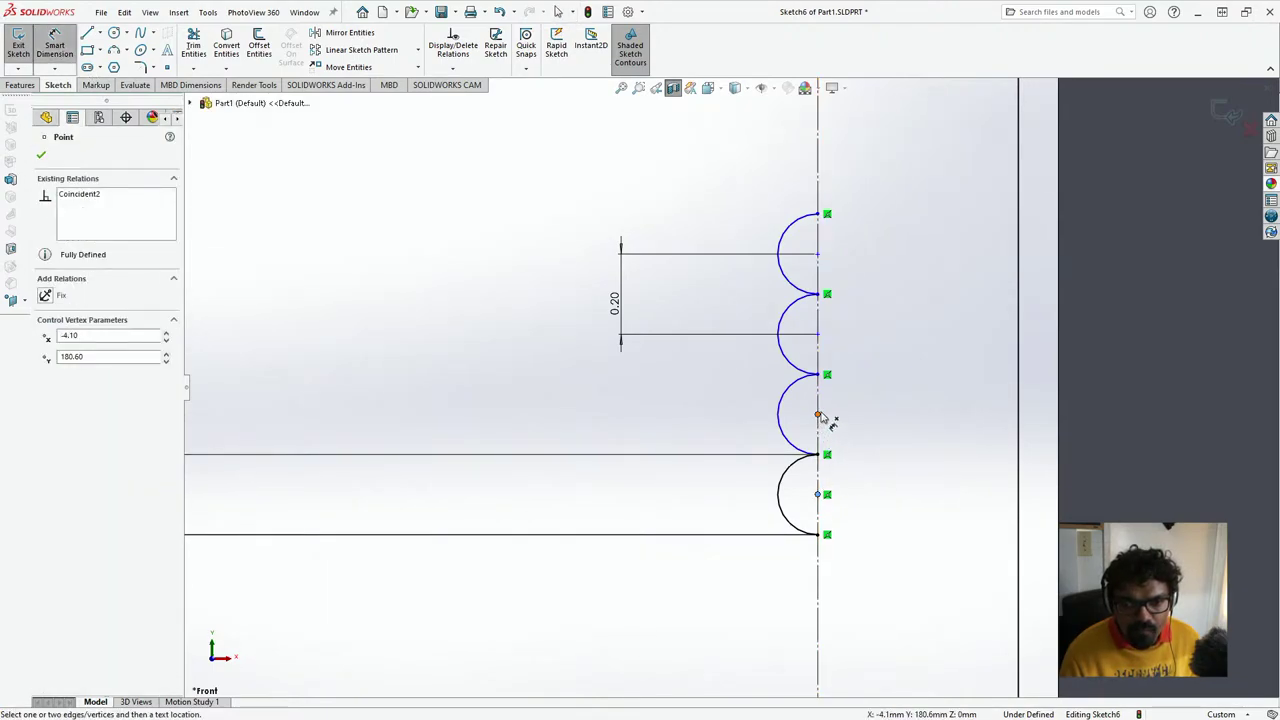
pyautogui.click(818, 494)
pyautogui.click(464, 414)
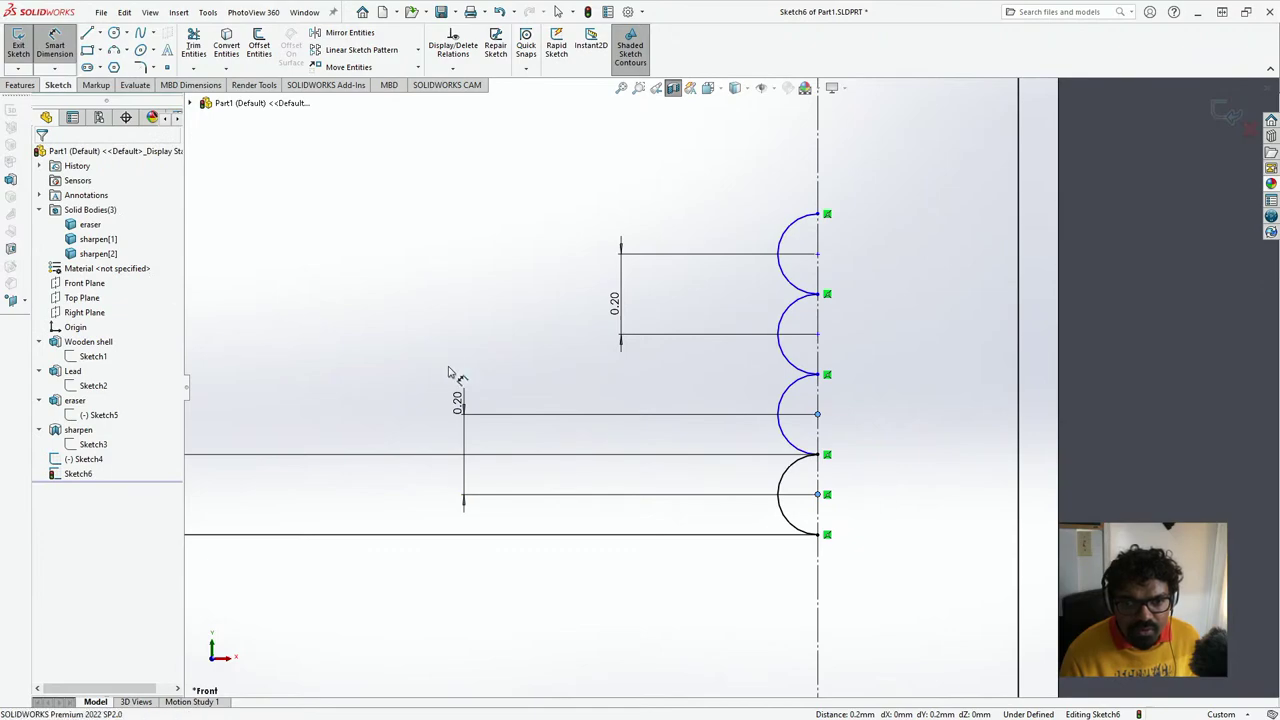
pyautogui.doubleClick(458, 403)
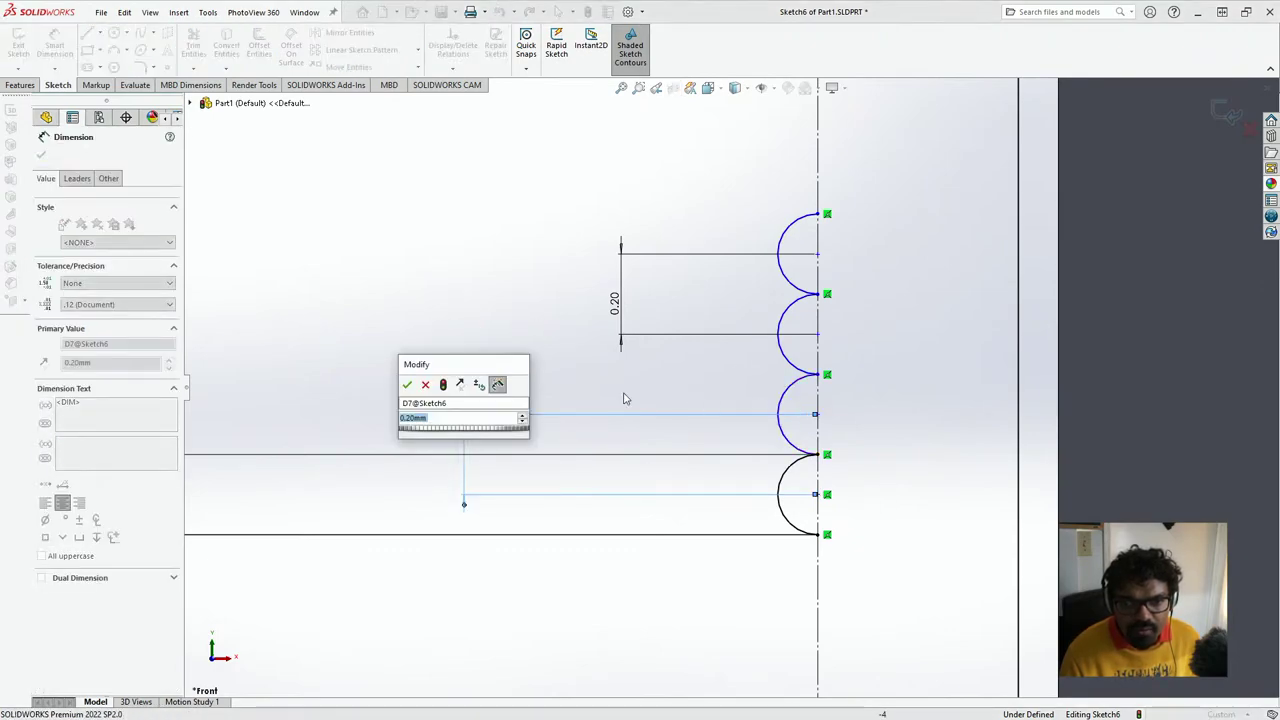
pyautogui.press('Return')
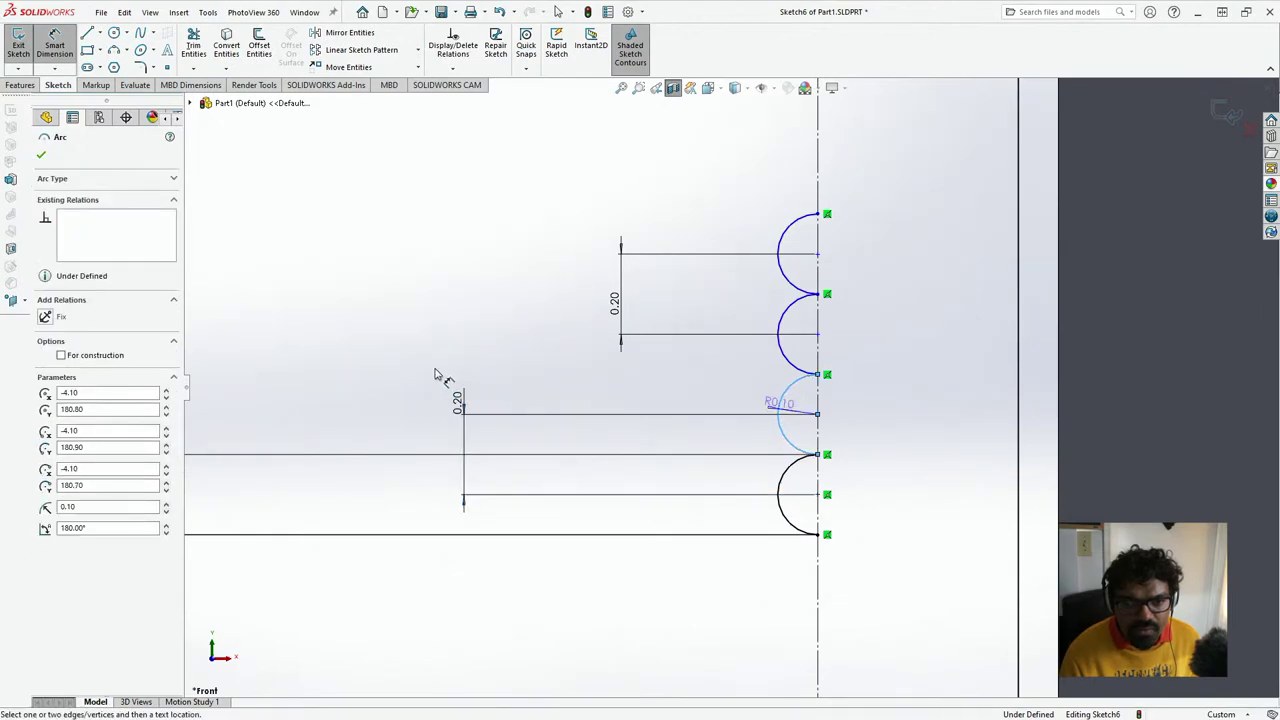
# - Dimension the radius of the second-lowest arc as 0.1 mm
pyautogui.click(382, 364)
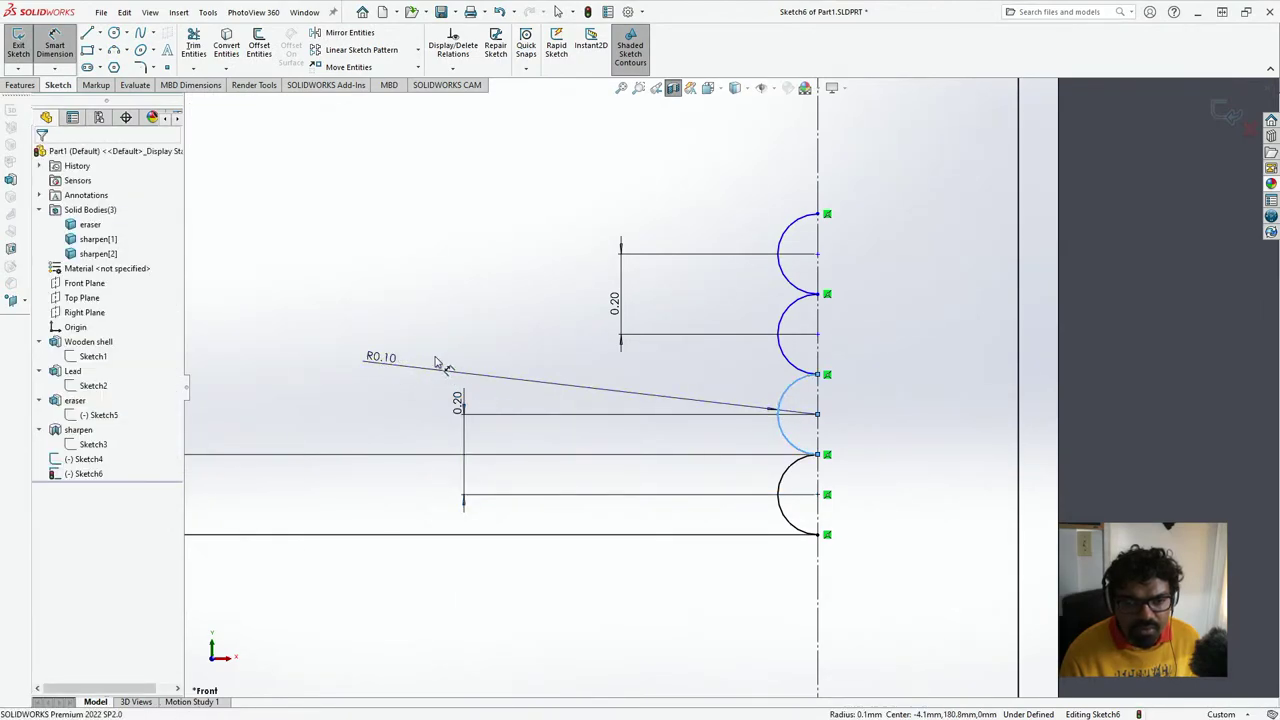
pyautogui.click(522, 332)
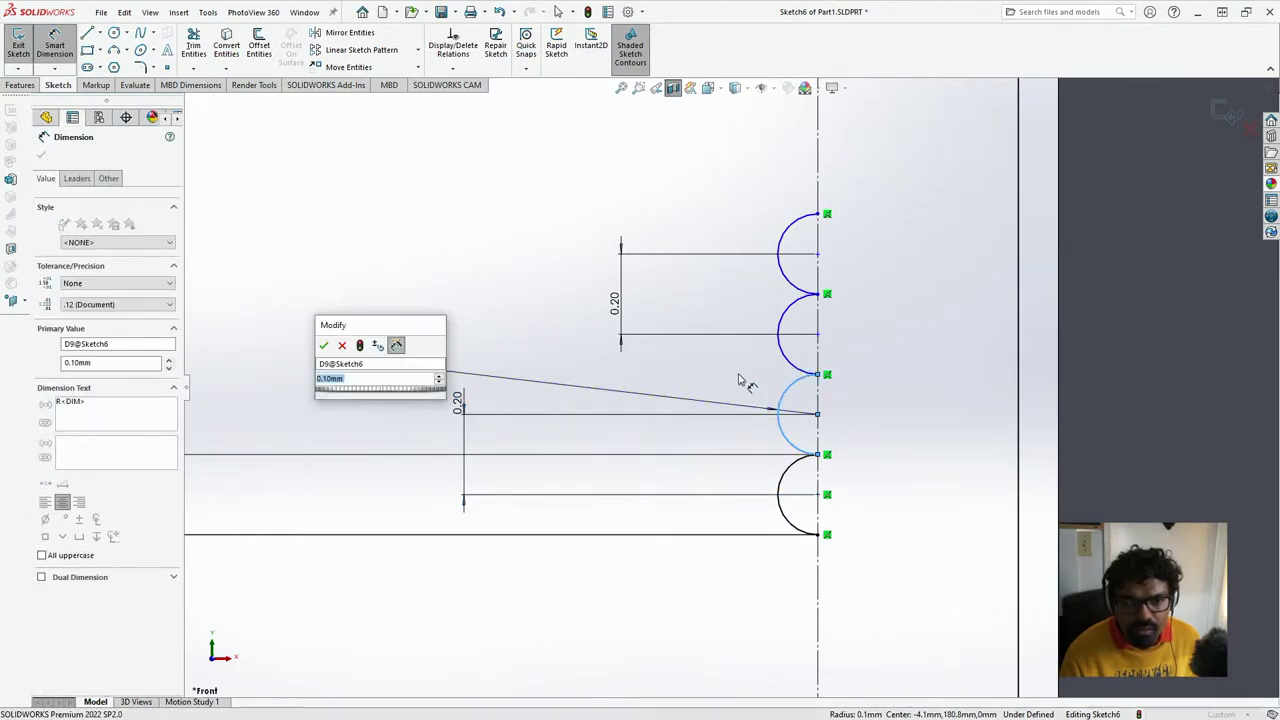
pyautogui.click(323, 345)
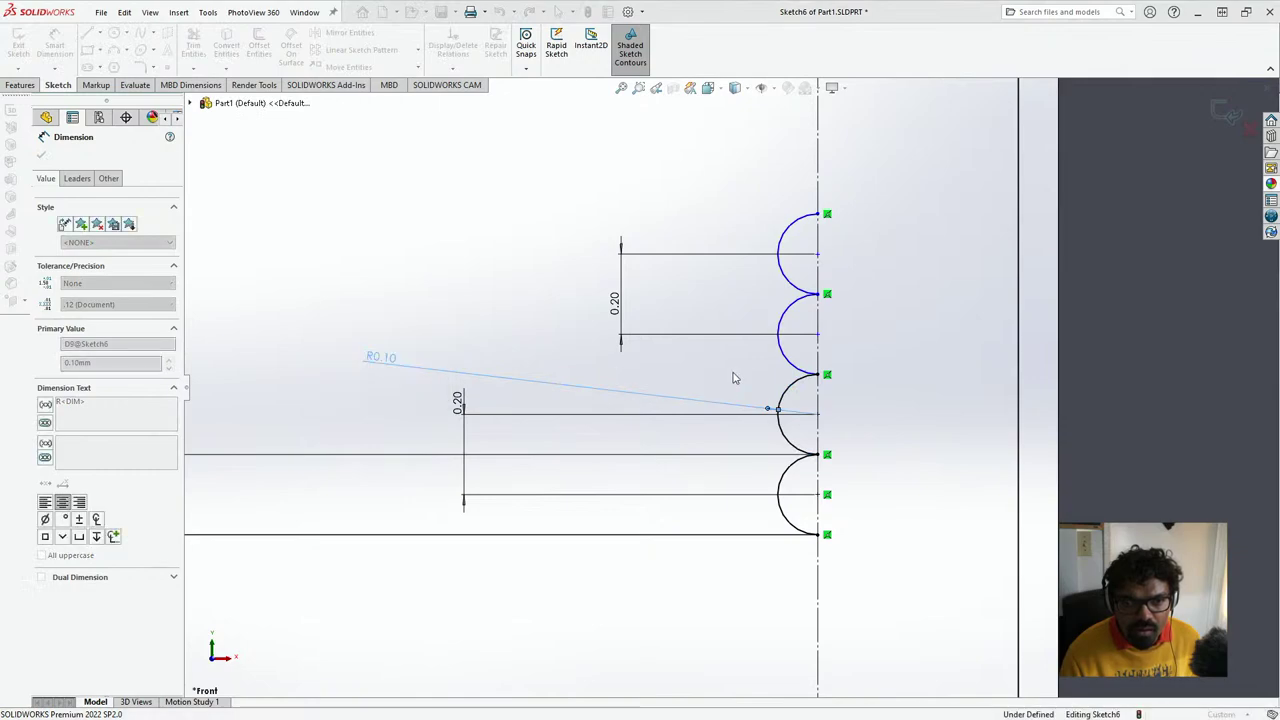
# - Add a radius dimension to the second arc from the top and set it to 0.2 mm
pyautogui.click(522, 300)
pyautogui.click(340, 278)
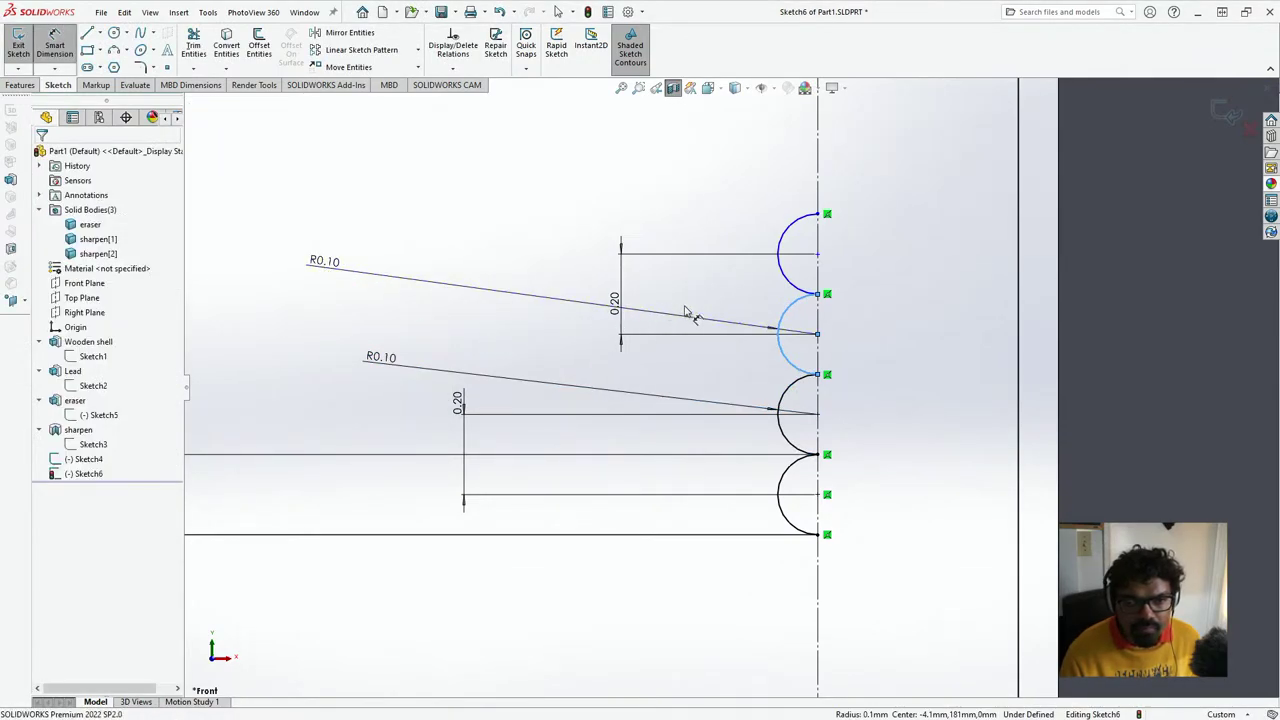
pyautogui.doubleClick(500, 287)
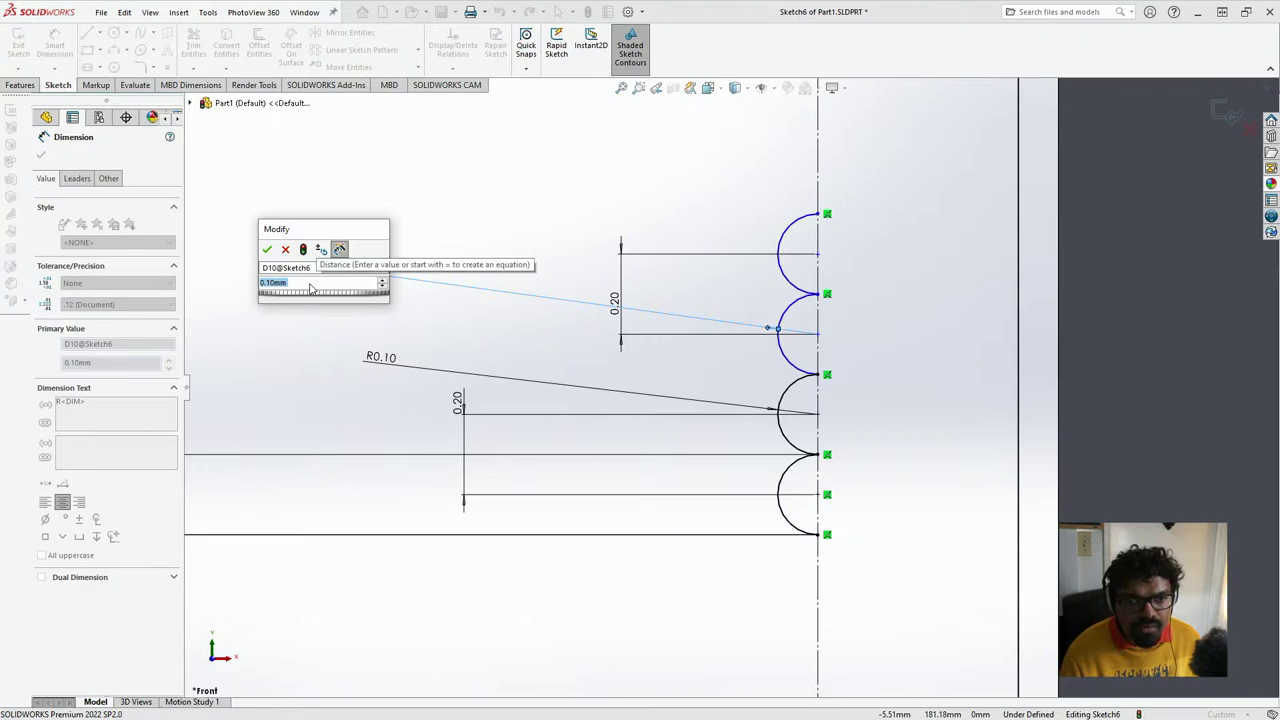
pyautogui.click(272, 284)
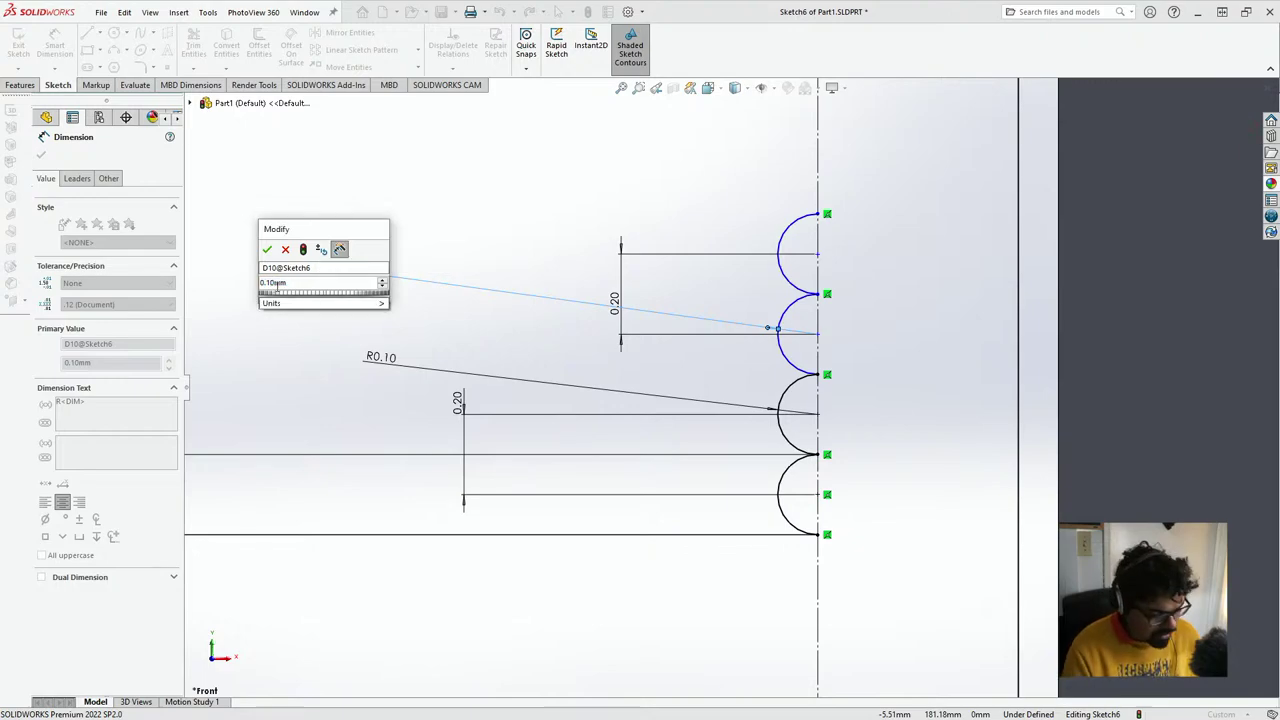
pyautogui.press('BackSpace')
pyautogui.write('2')
pyautogui.press('Return')
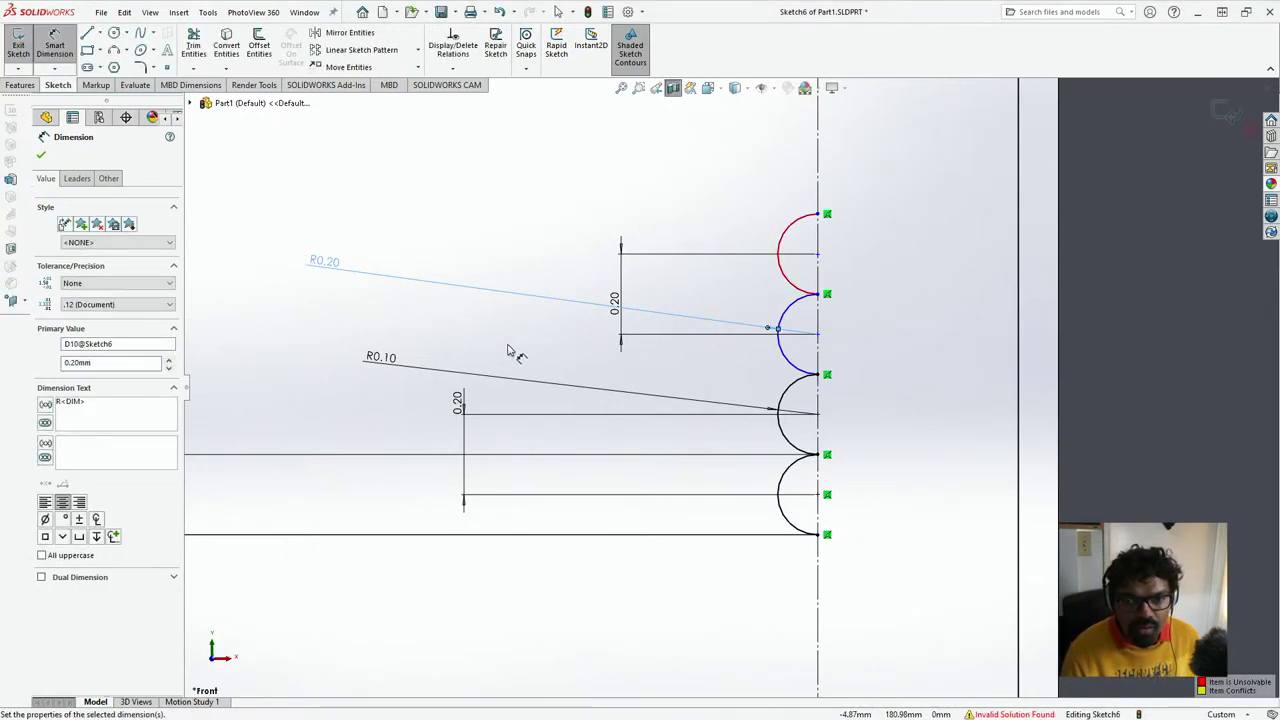
# - Set the radius dimension of the second-lowest arc to 0.2 mm
pyautogui.click(452, 310)
pyautogui.doubleClick(390, 358)
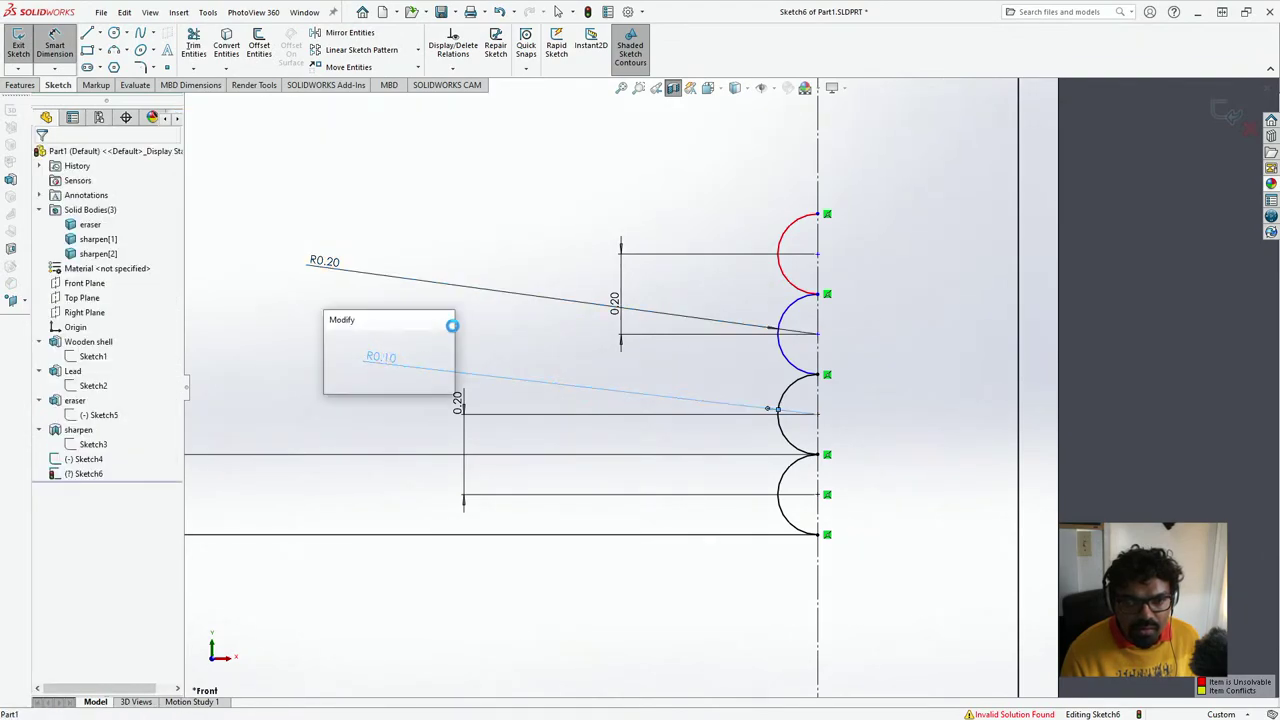
pyautogui.click(338, 373)
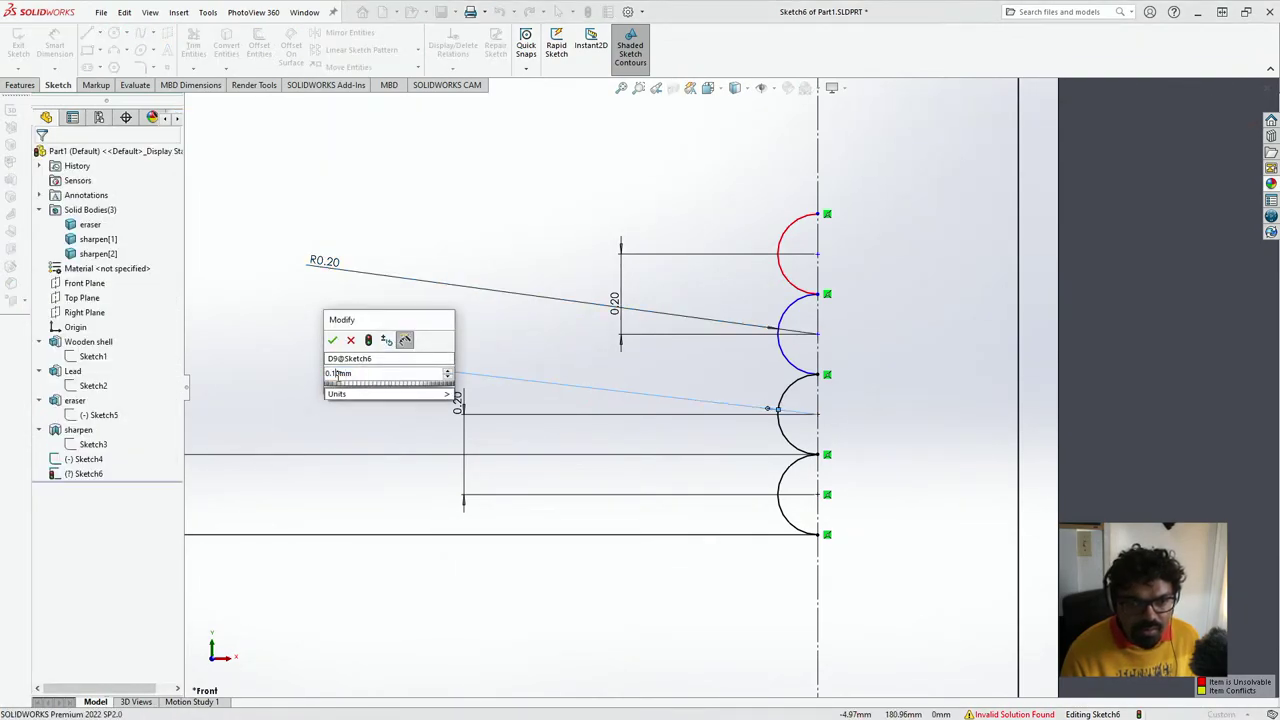
pyautogui.press('BackSpace')
pyautogui.write('2')
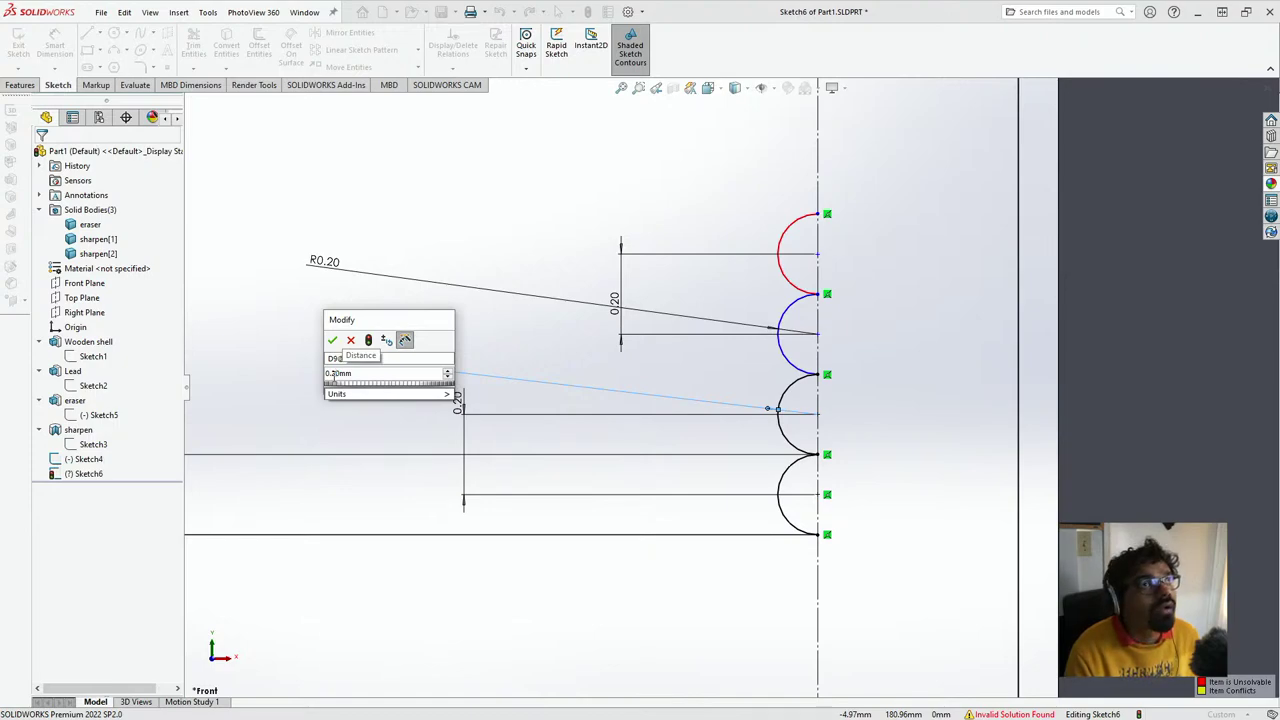
pyautogui.press('Return')
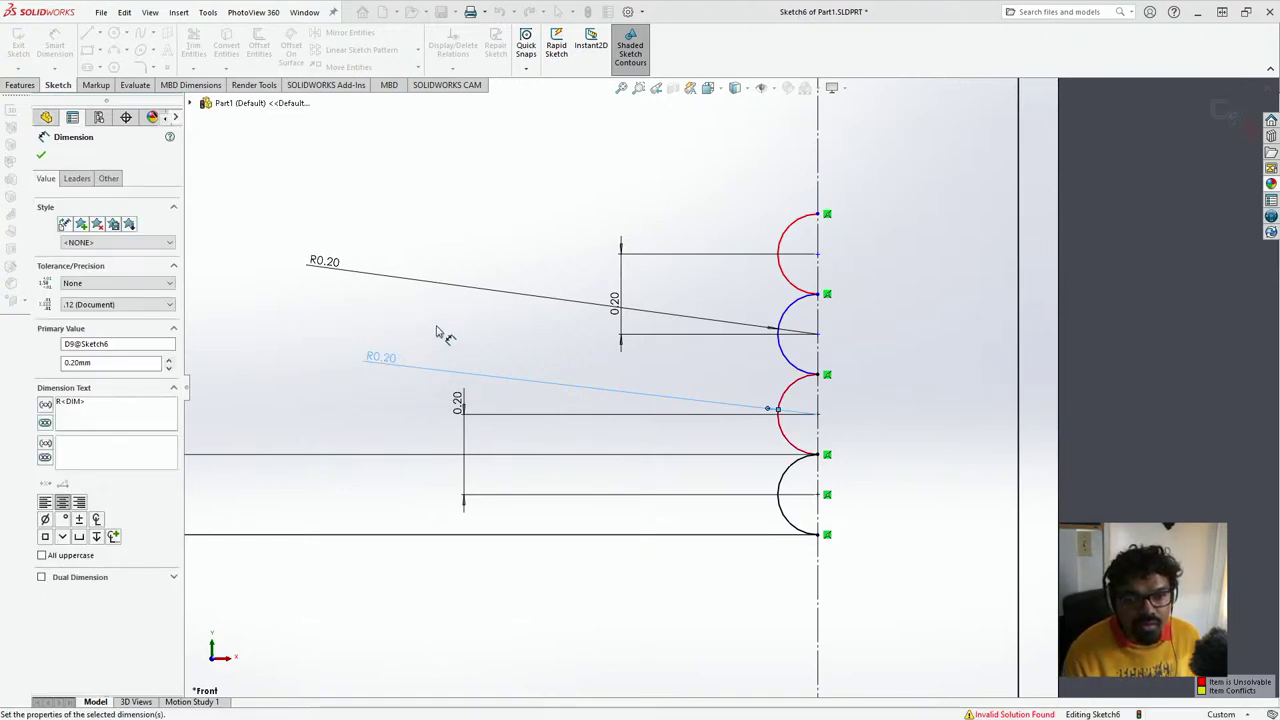
# - Try to dimension the radius of the lowest arc in the column
pyautogui.click(785, 507)
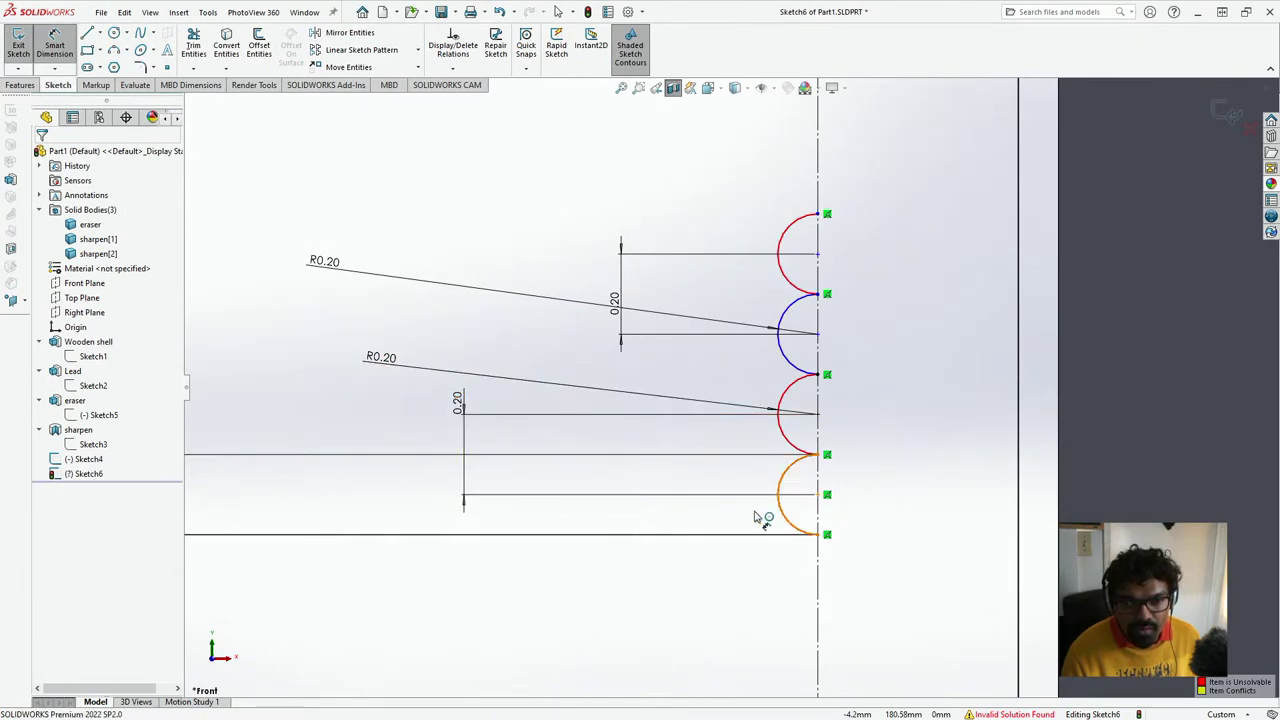
pyautogui.click(717, 593)
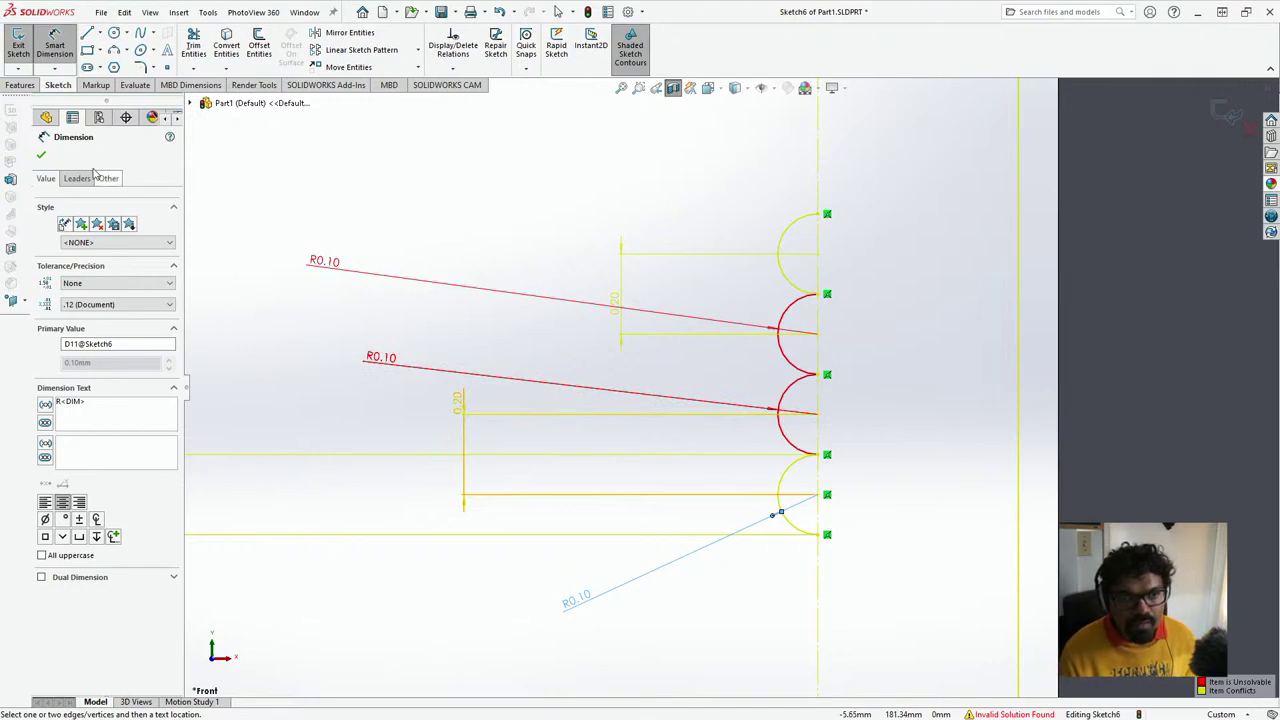
pyautogui.press('Escape')
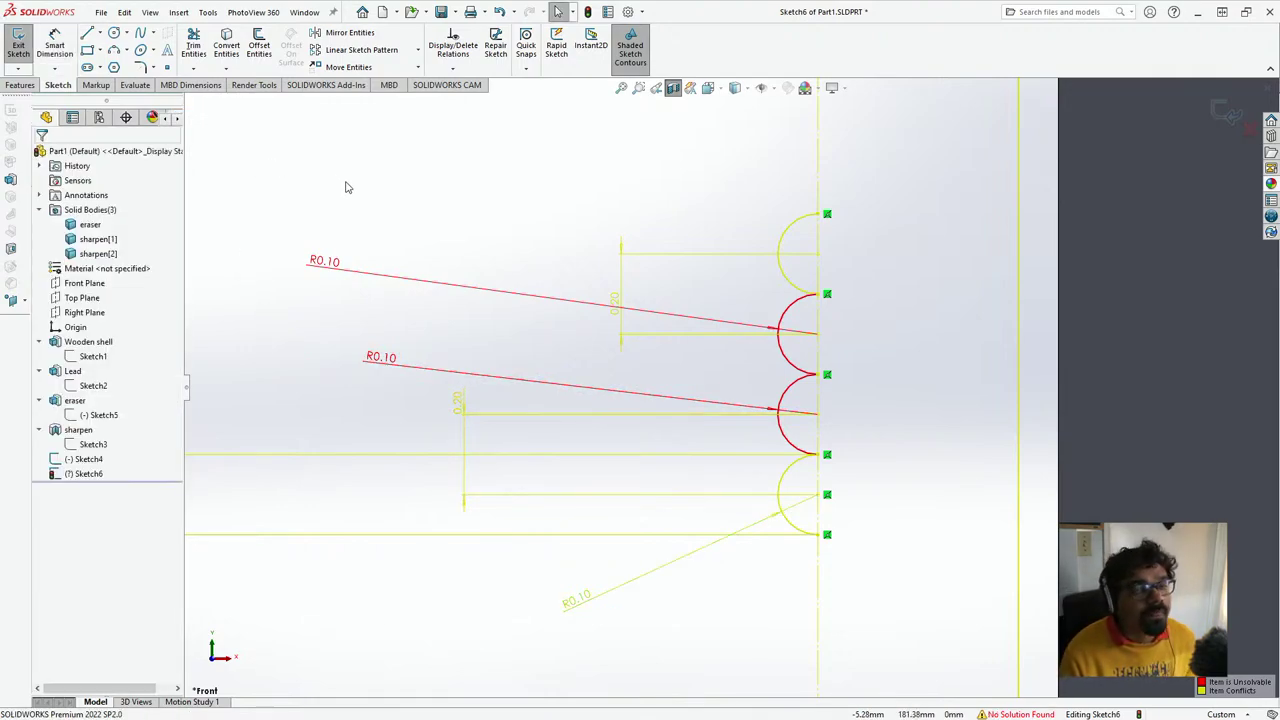
# - Undo the arc radius dimensions, the lower centre-distance dimension and the SketchXpert repair
pyautogui.hotkey('ctrl', 'z')
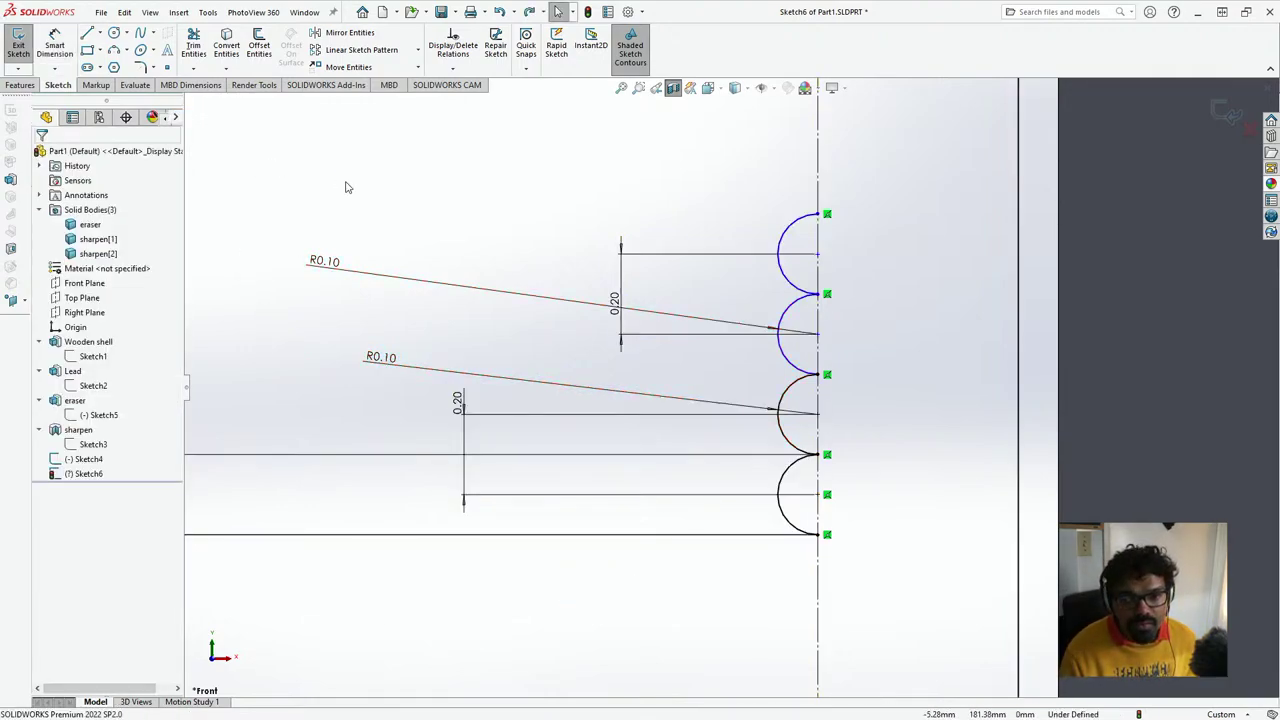
pyautogui.hotkey('ctrl', 'z')
pyautogui.hotkey('ctrl', 'z')
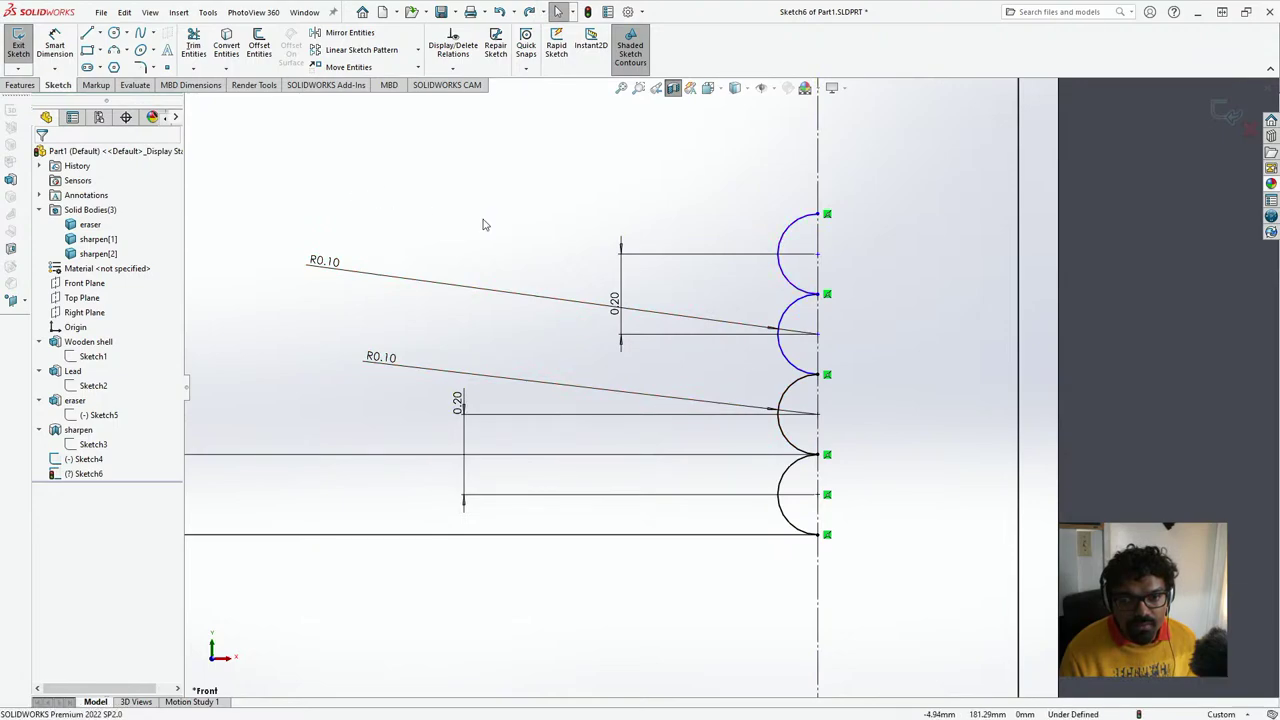
pyautogui.hotkey('ctrl', 'z')
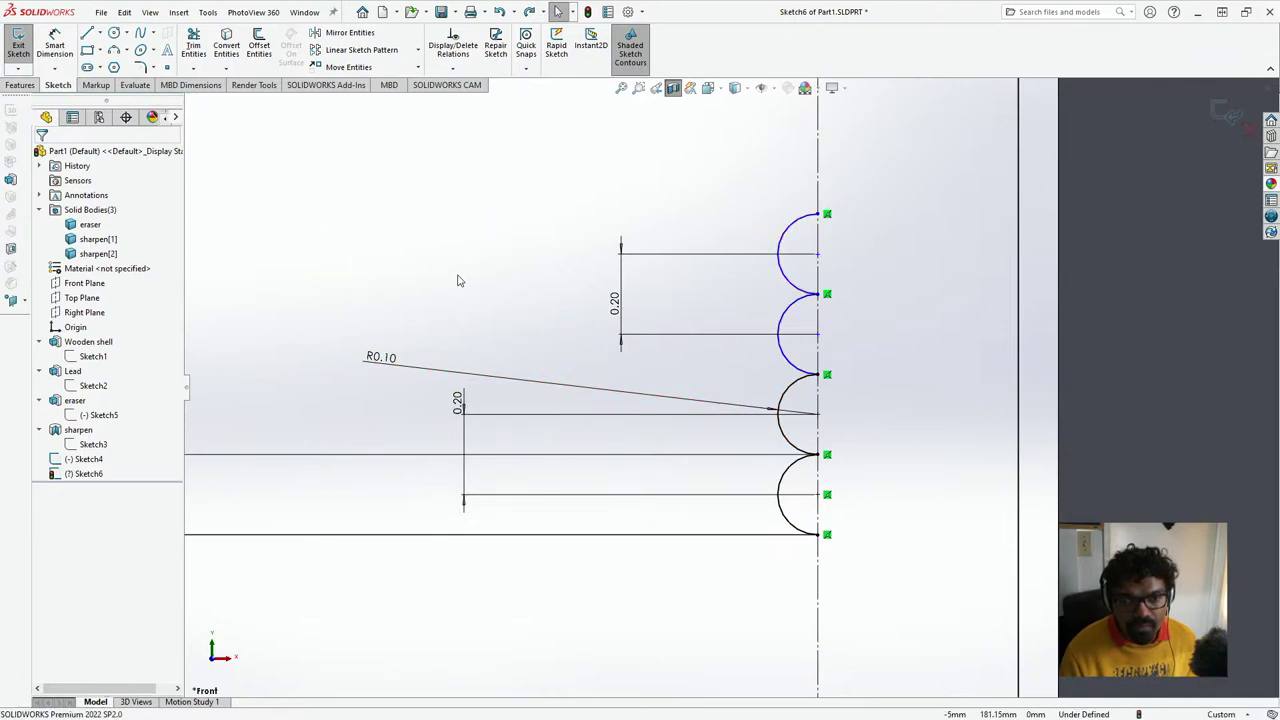
pyautogui.hotkey('ctrl', 'z')
pyautogui.hotkey('ctrl', 'z')
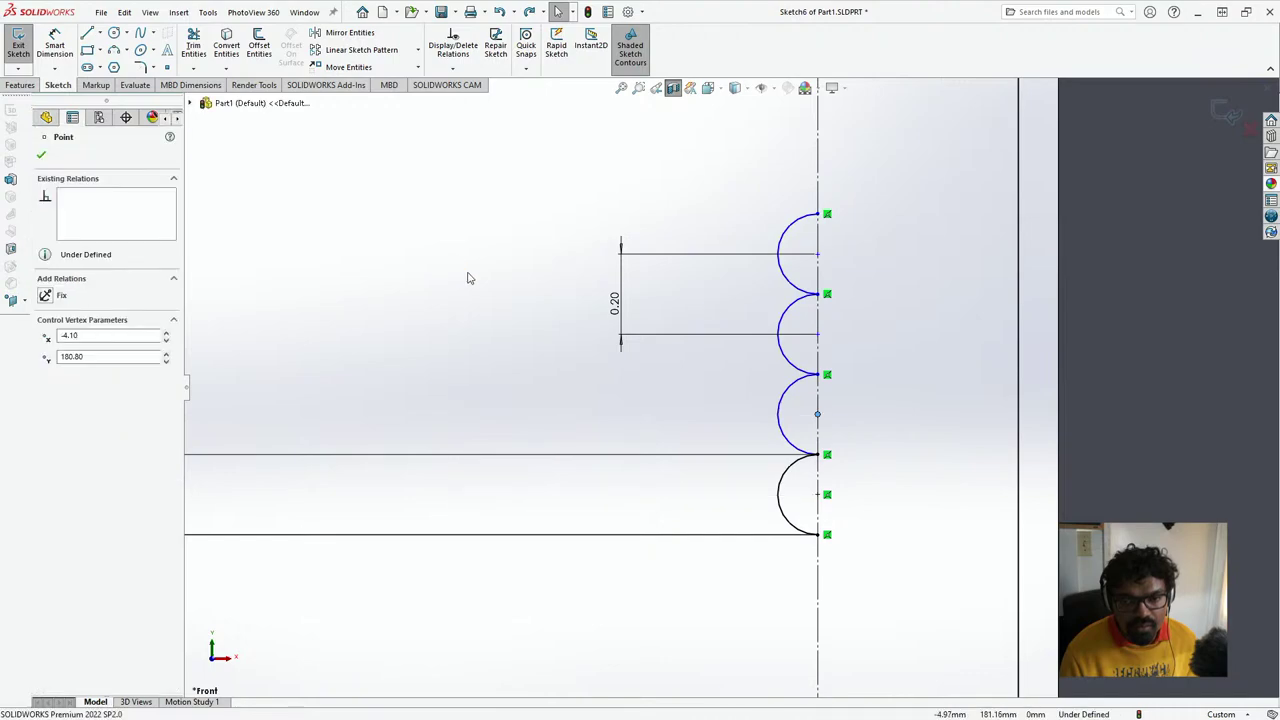
# - Examine the conflicting dimensions around the arc column, including the diameter dimension of the lowest arc
pyautogui.scroll(-1, 383, 460)
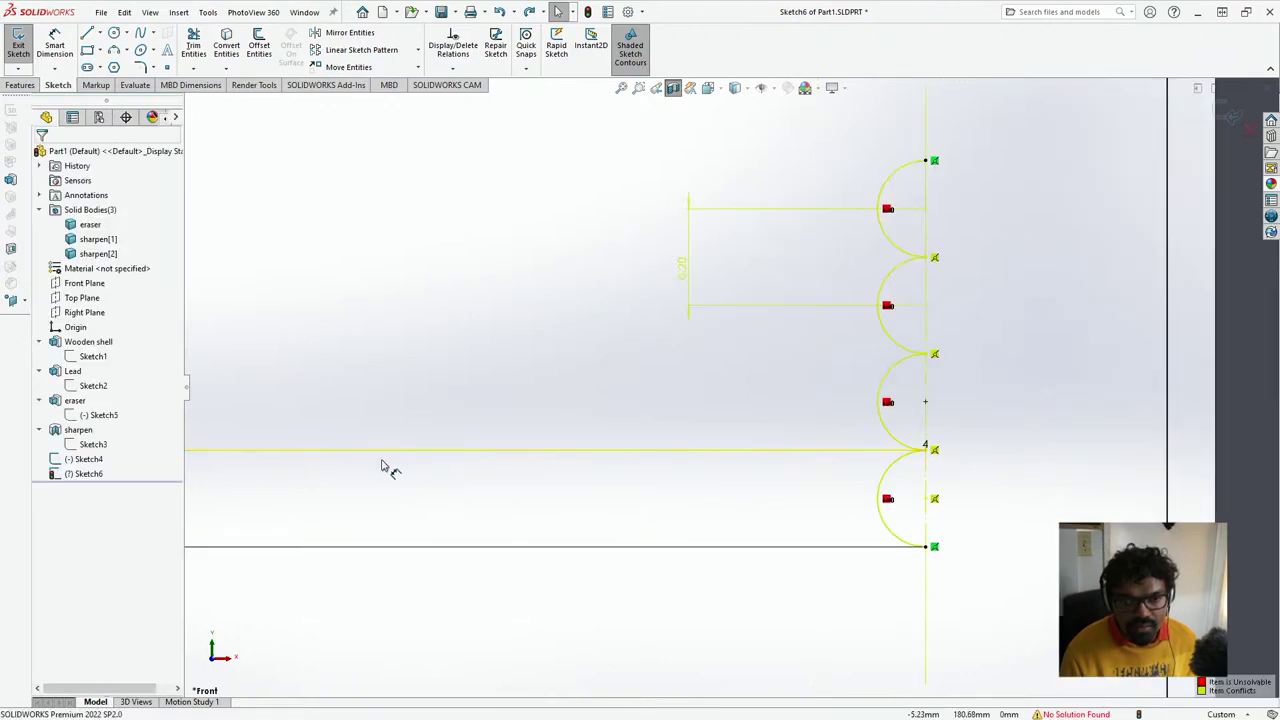
pyautogui.scroll(5, 462, 458)
pyautogui.scroll(-2, 579, 437)
pyautogui.scroll(-2, 549, 433)
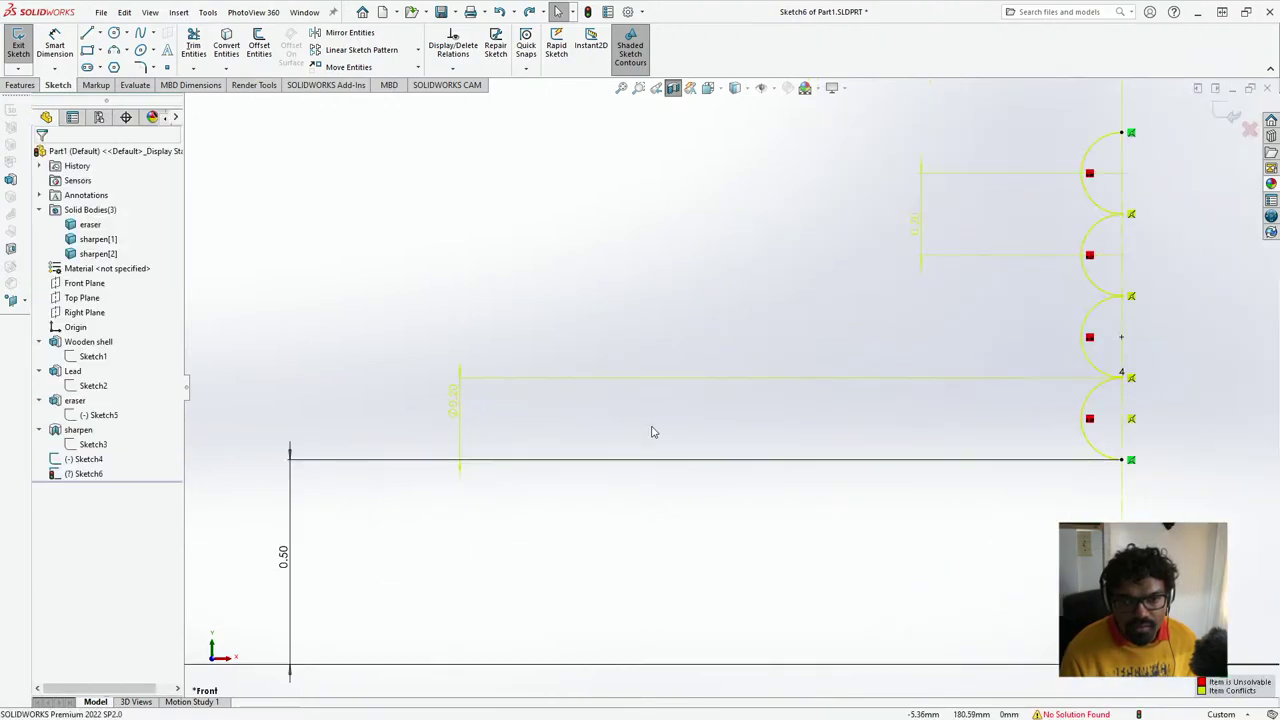
pyautogui.click(455, 408)
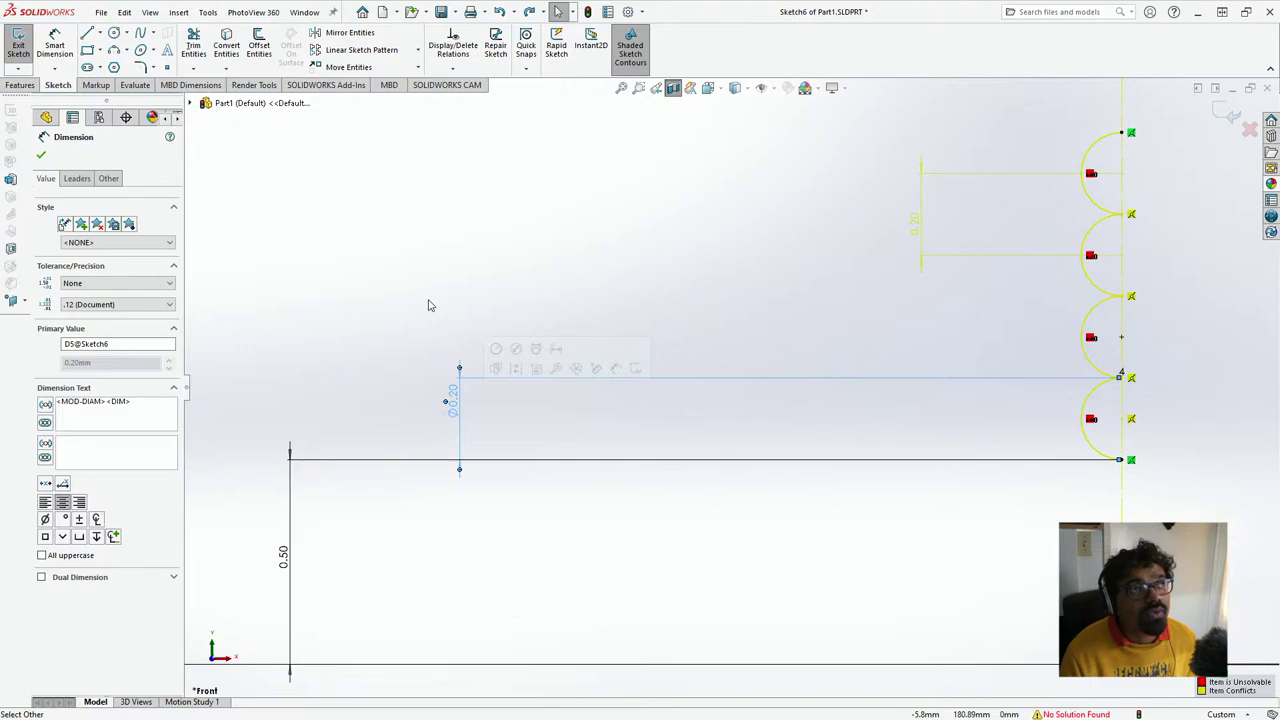
pyautogui.click(757, 283)
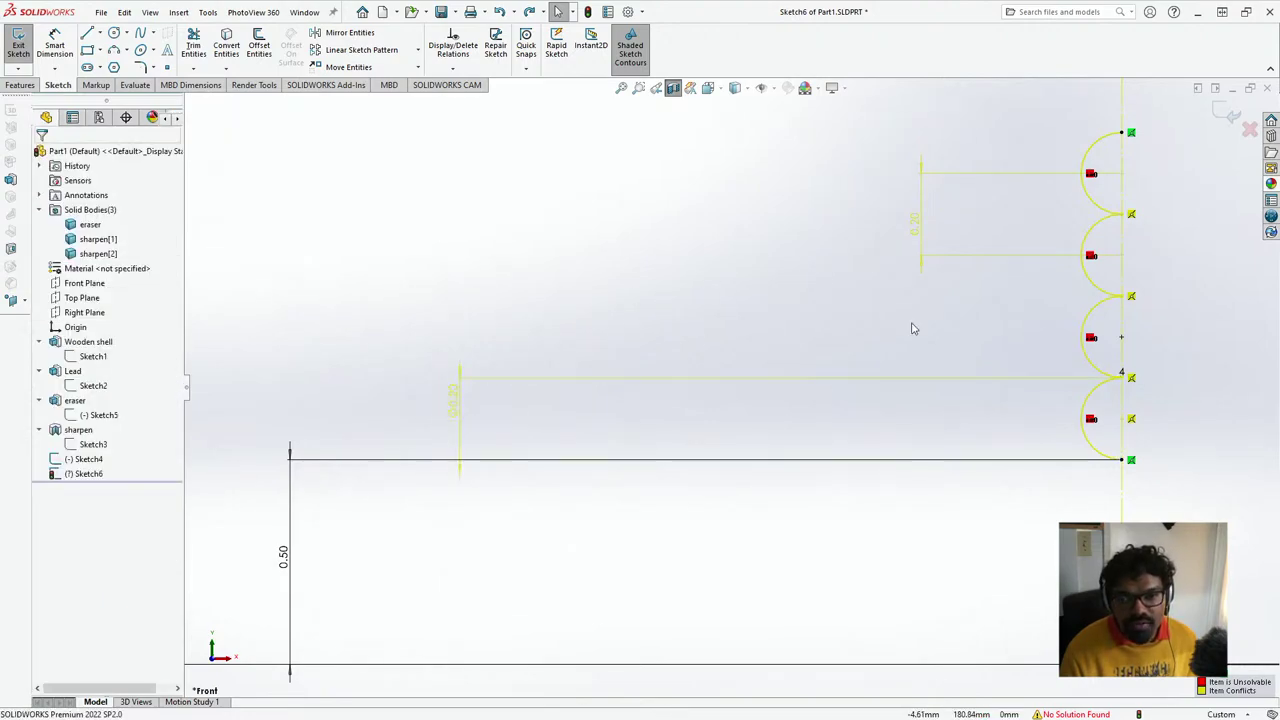
pyautogui.scroll(3, 922, 330)
pyautogui.scroll(-4, 1006, 335)
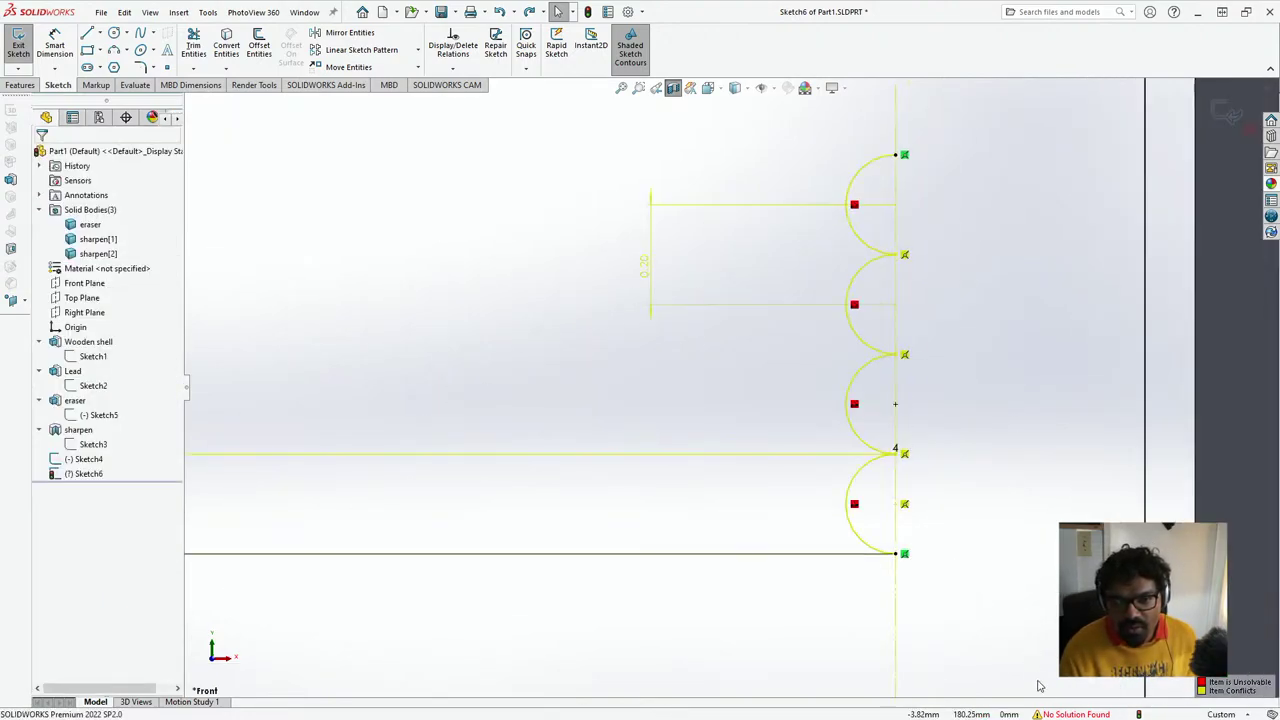
# - Diagnose the sketch conflict with SketchXpert and accept the first solution, which deletes the Patterned0 relation
pyautogui.click(1050, 714)
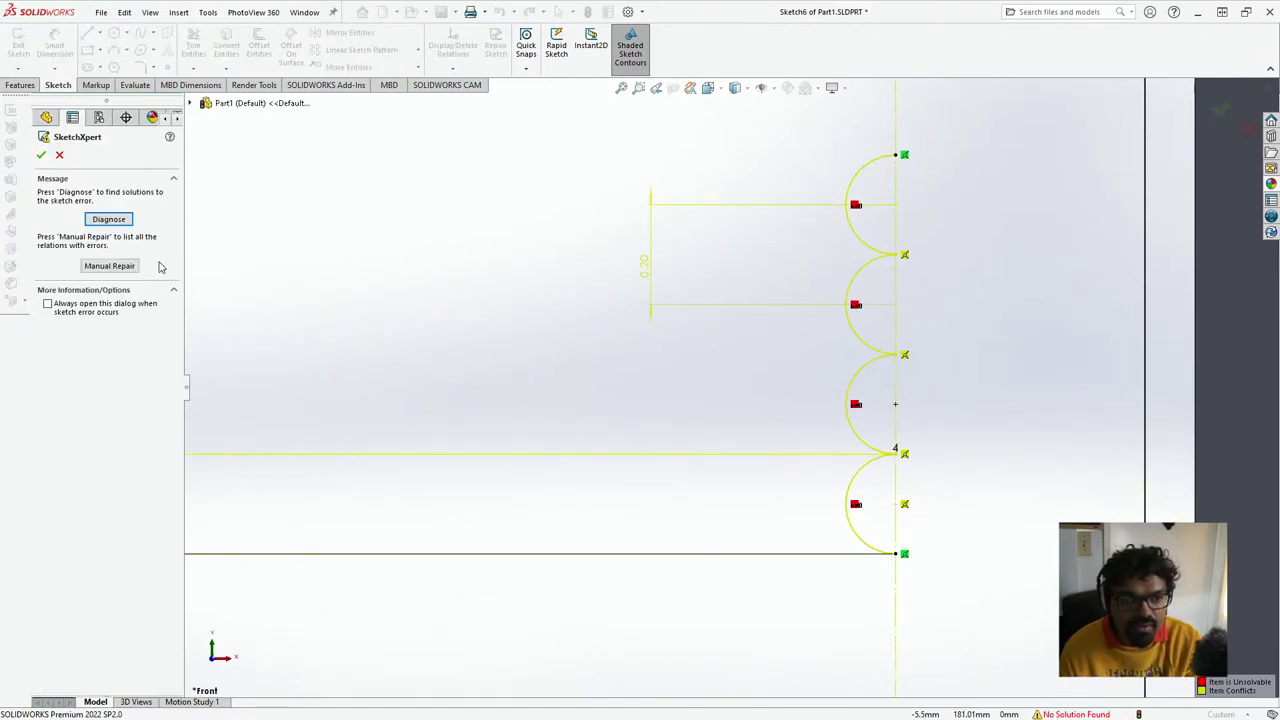
pyautogui.click(109, 220)
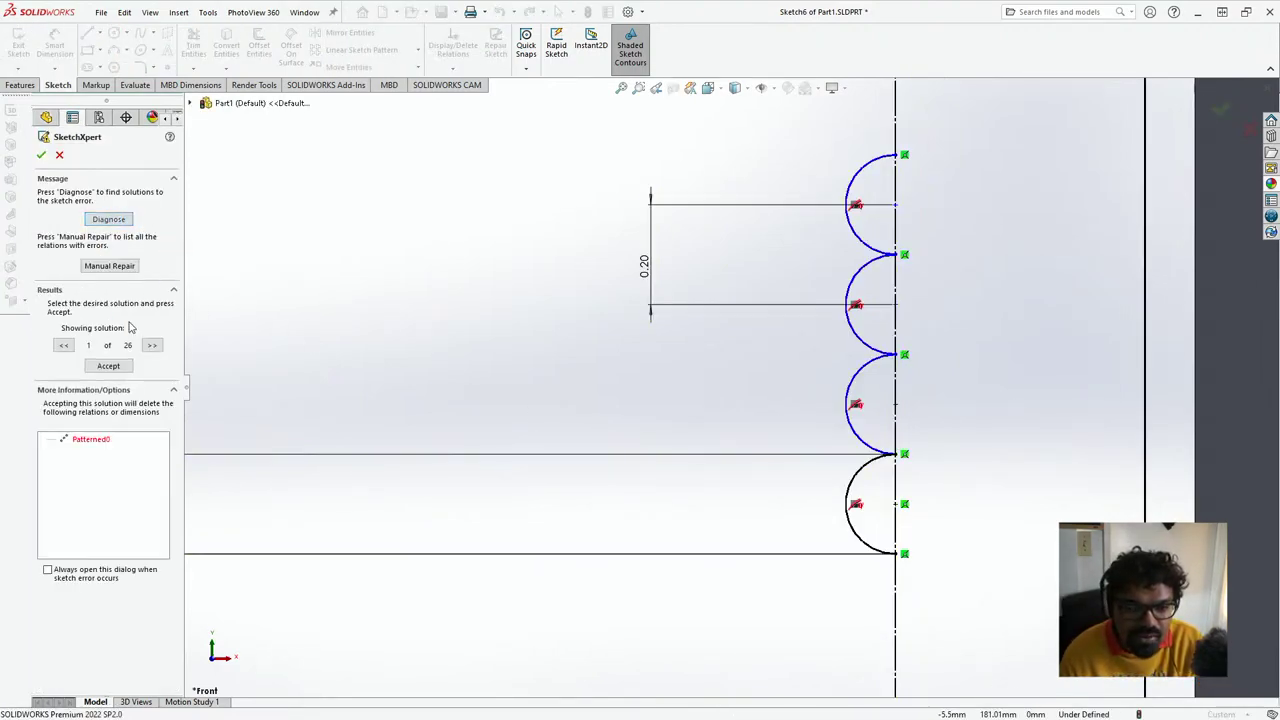
pyautogui.click(108, 366)
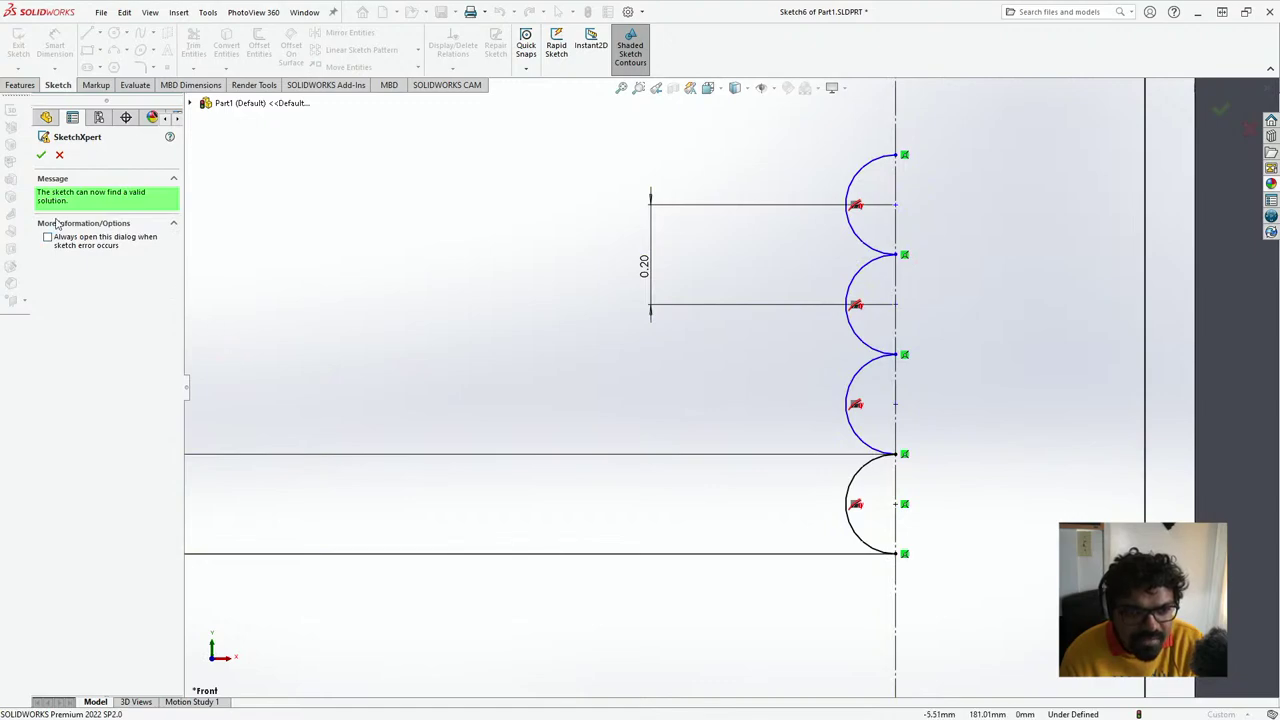
pyautogui.click(38, 154)
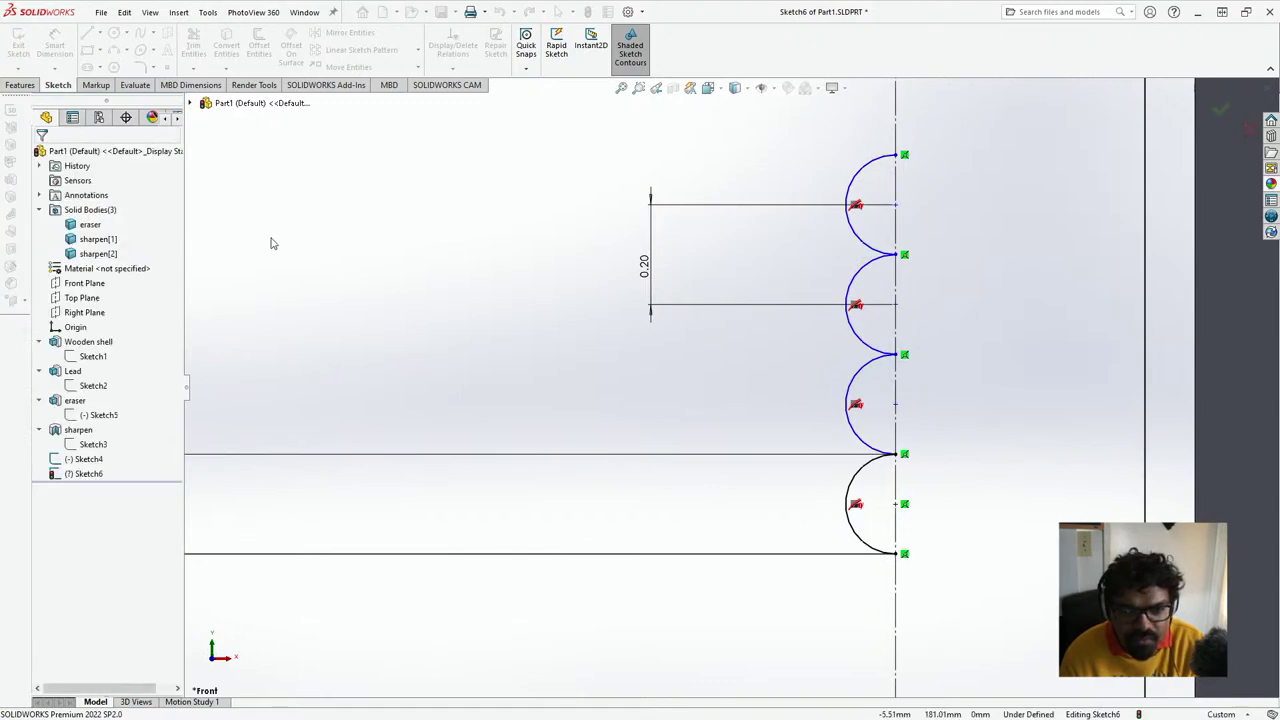
# - Add a 0.1 mm radius dimension to the arc directly above the lowest one
pyautogui.click(851, 397)
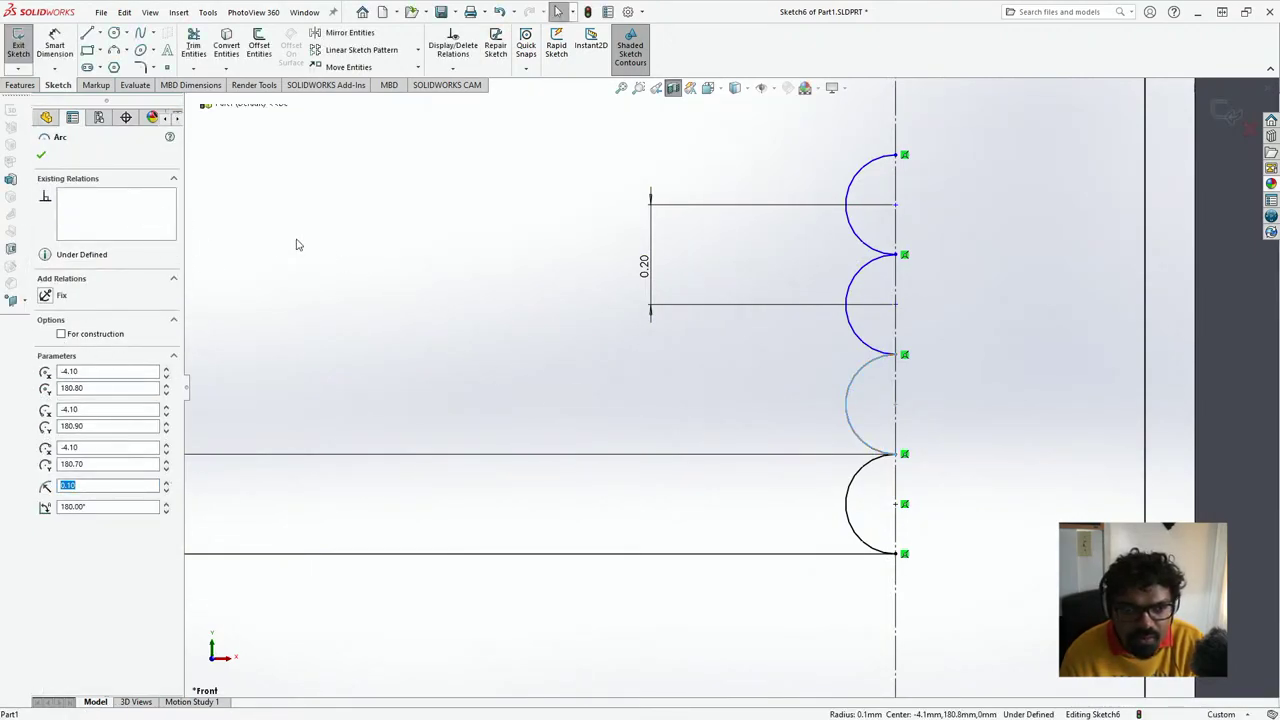
pyautogui.click(46, 155)
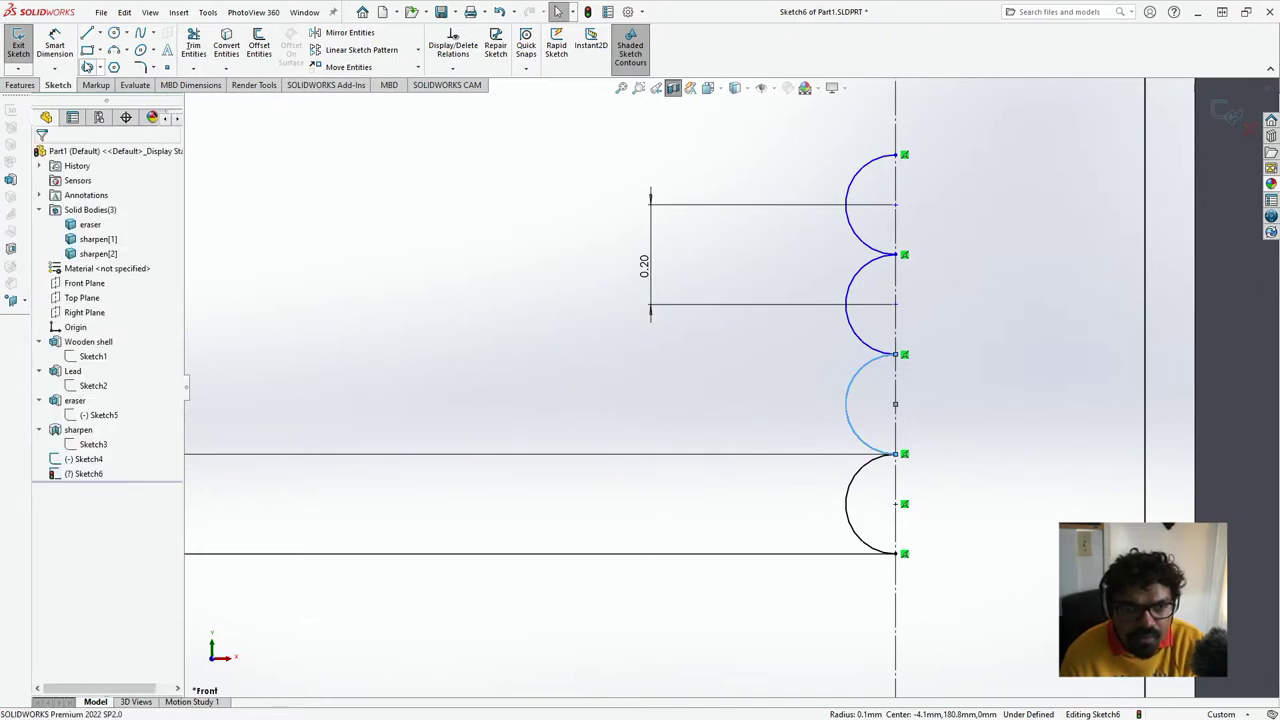
pyautogui.click(55, 48)
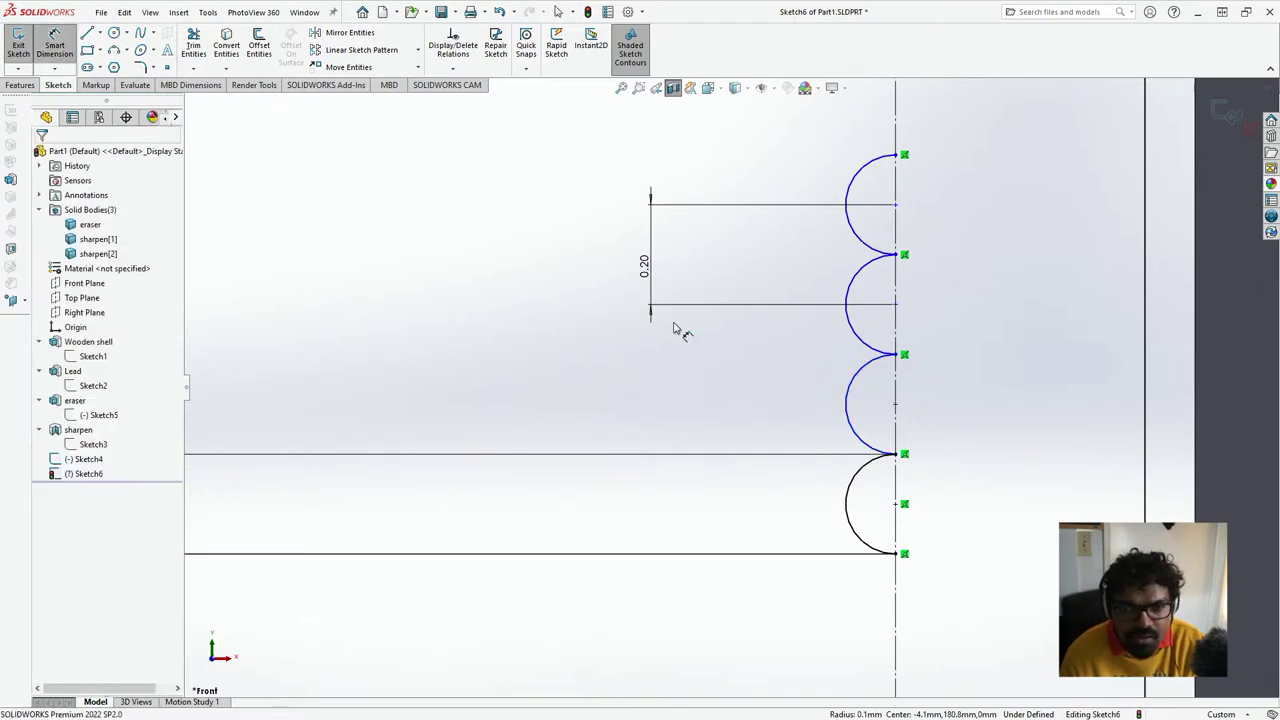
pyautogui.click(806, 401)
pyautogui.click(560, 390)
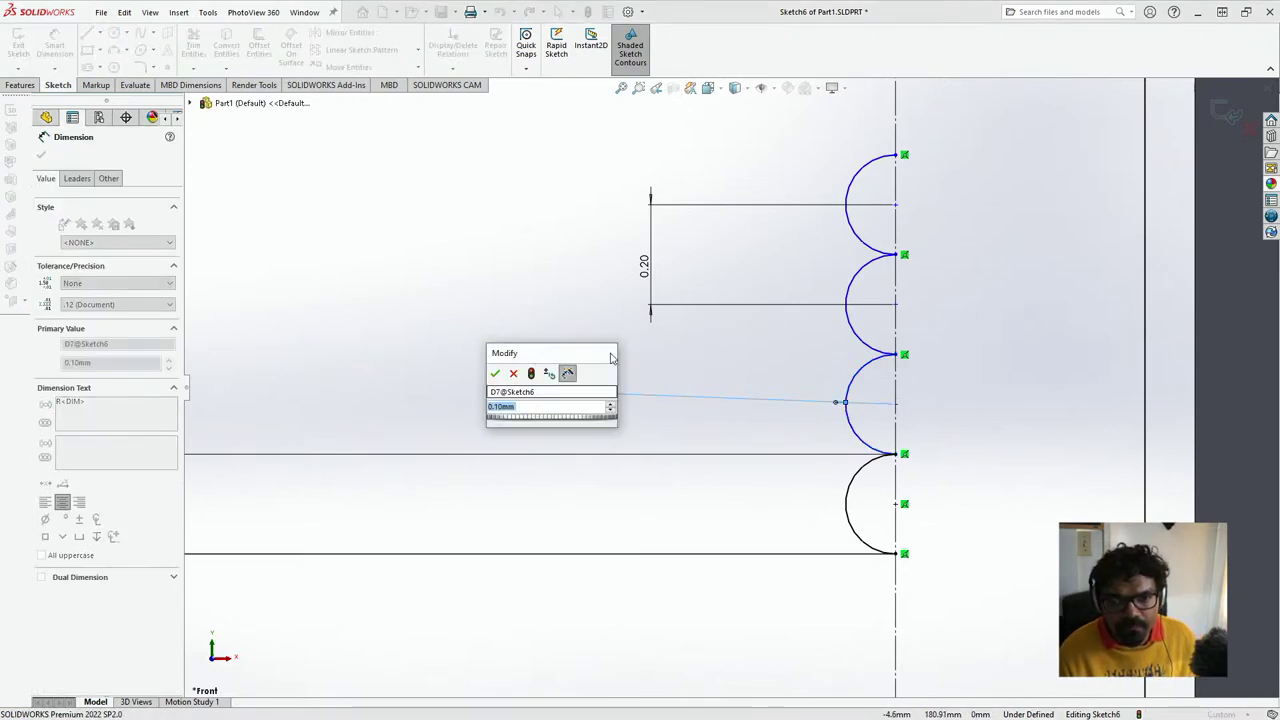
pyautogui.press('Return')
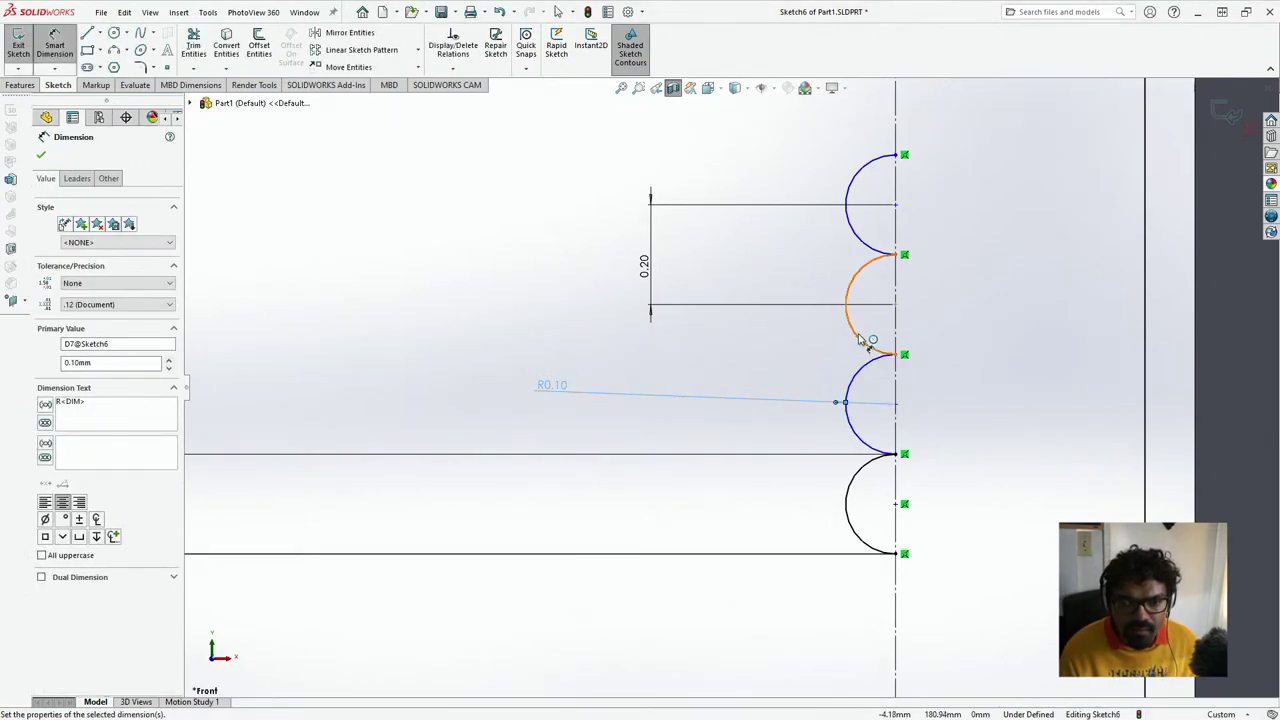
# - Dimension the radius of the second arc from the top as 0.1 mm
pyautogui.click(852, 338)
pyautogui.click(437, 294)
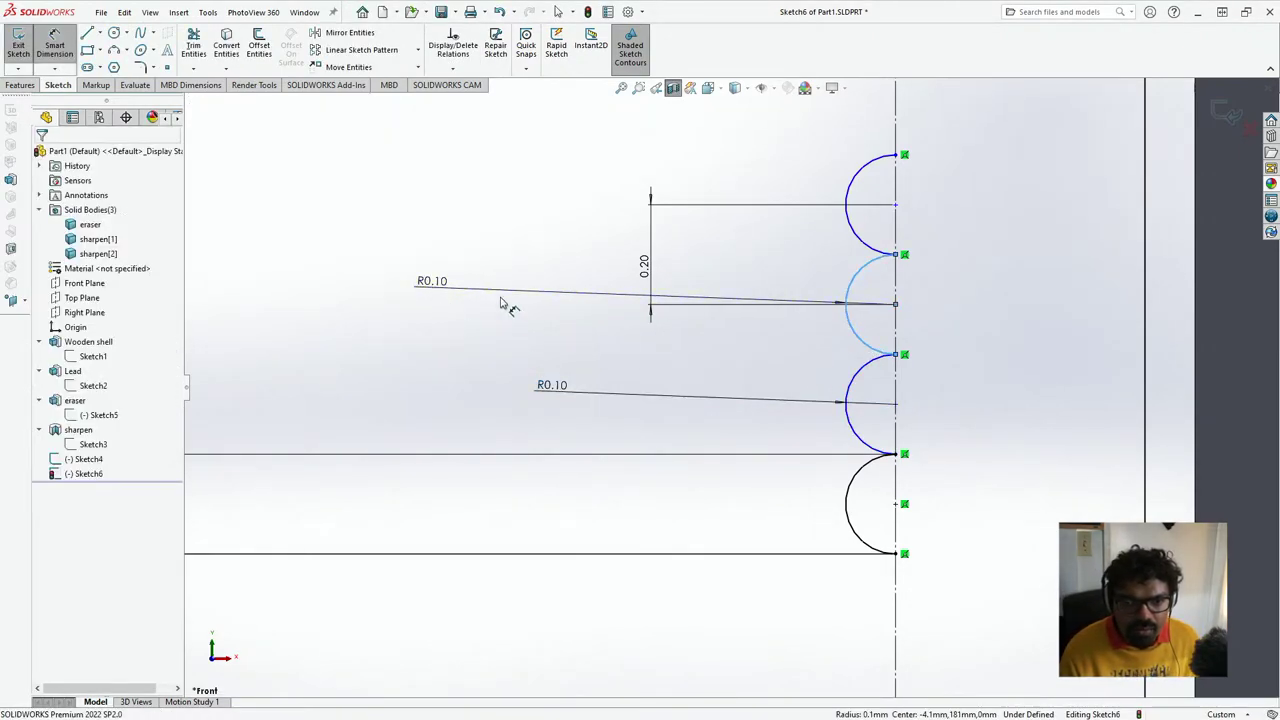
pyautogui.press('Return')
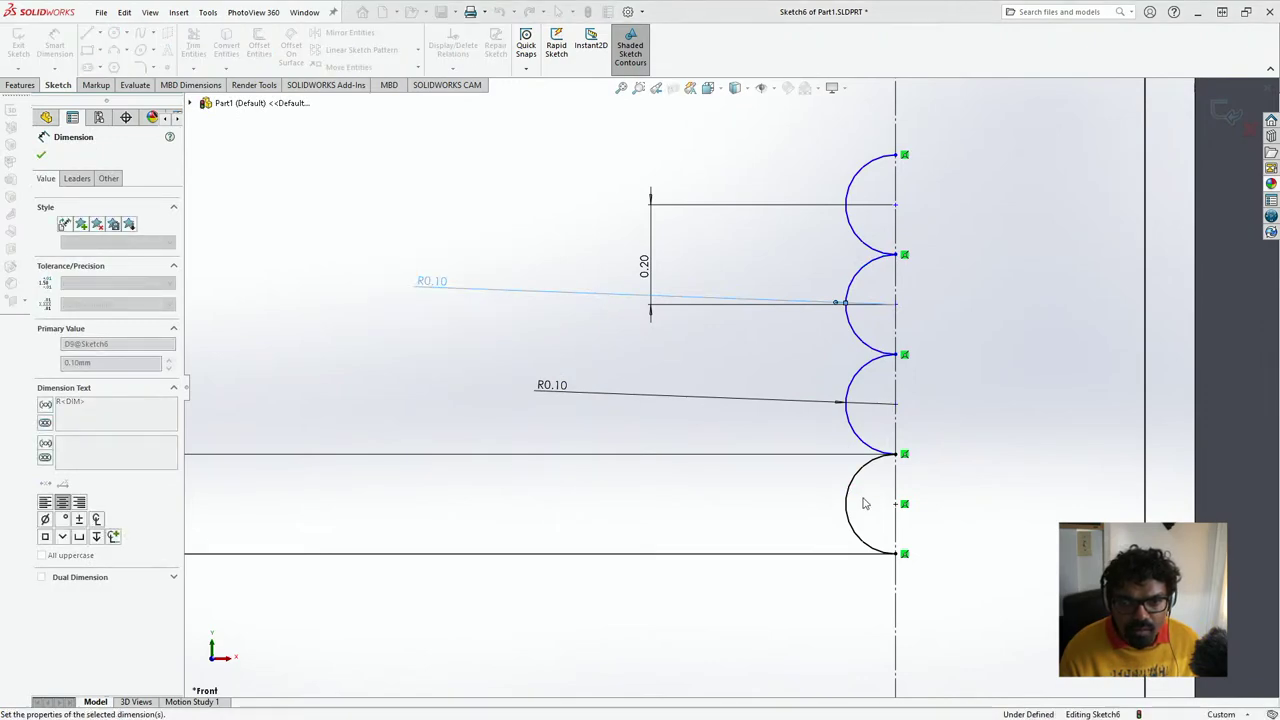
pyautogui.press('Escape')
# - Dimension the vertical distance between the centres of the two lowest arcs as 0.20 mm
pyautogui.click(896, 504)
pyautogui.click(897, 405)
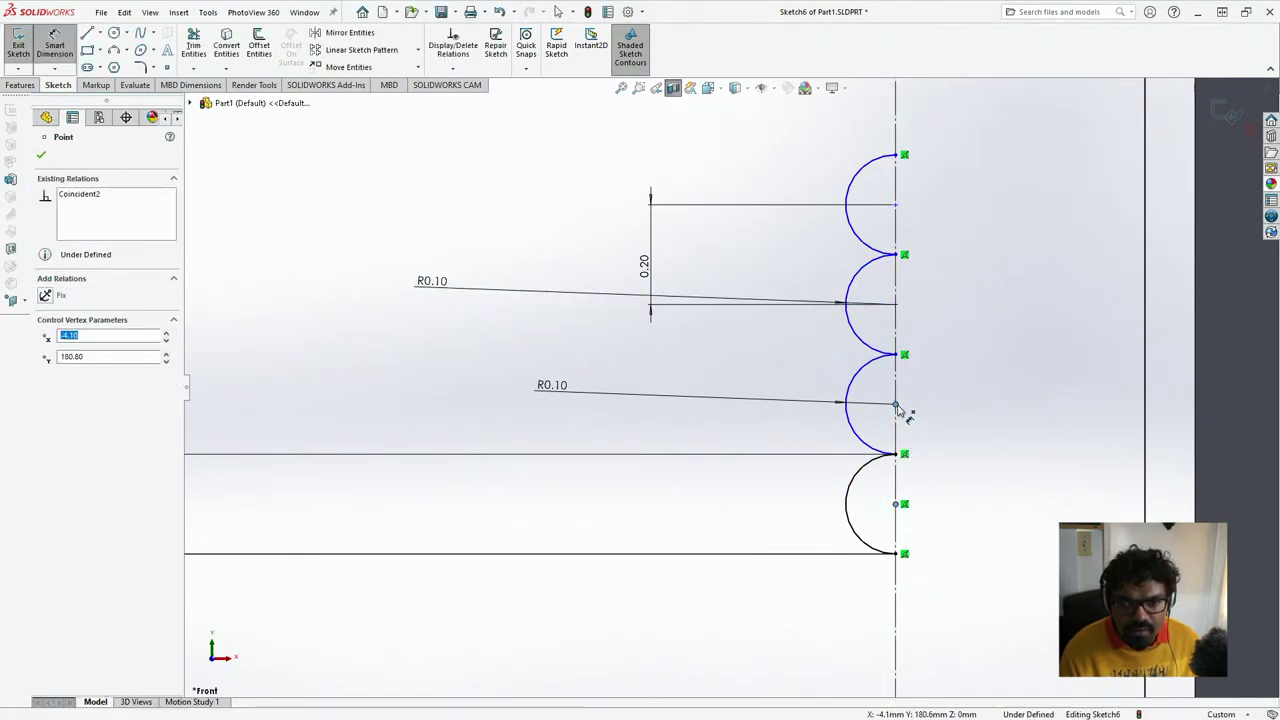
pyautogui.click(418, 383)
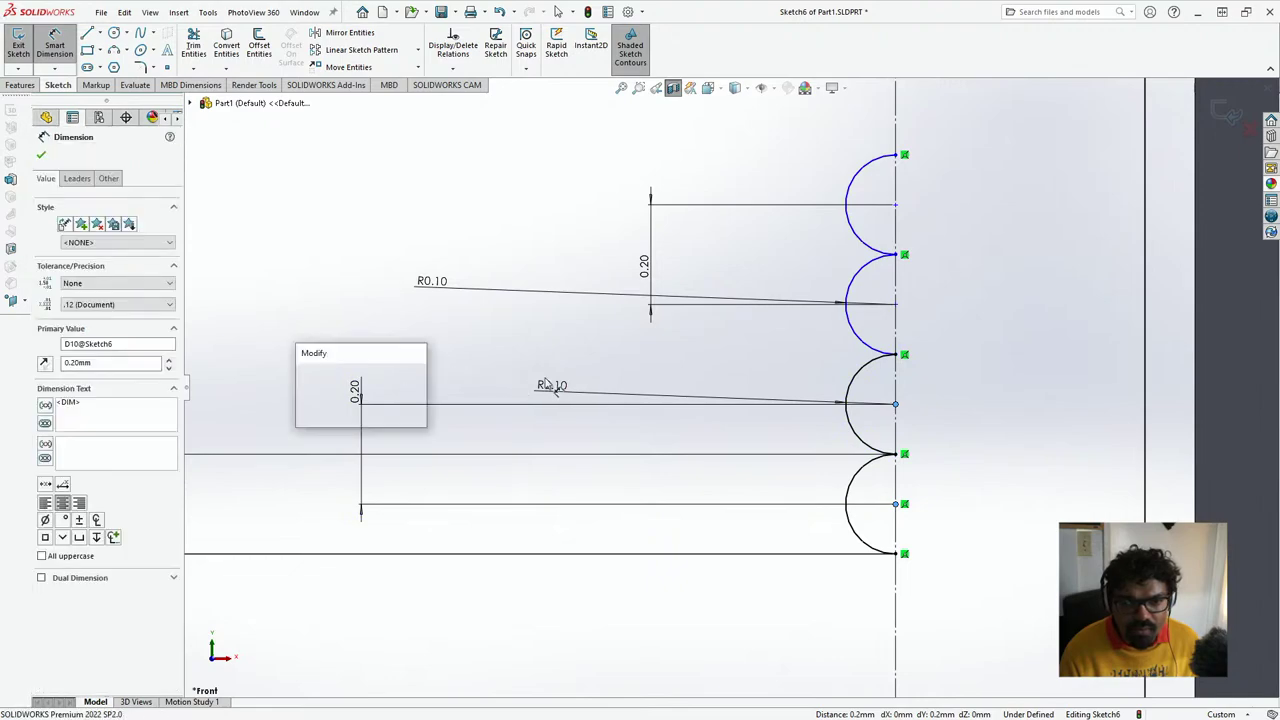
pyautogui.click(306, 373)
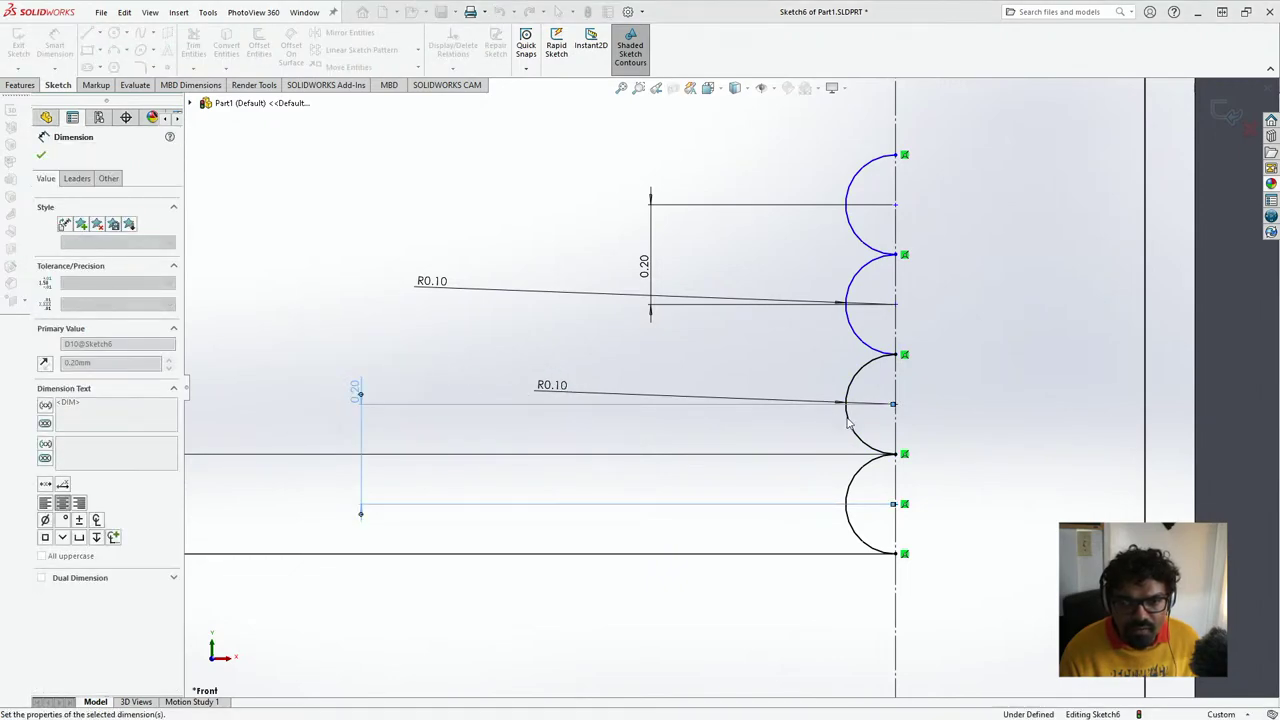
# - Dimension upward from the second-lowest arc's centre to the next centre, and reattach the dimension to the topmost arc's centre so it spans 0.40 mm
pyautogui.click(895, 404)
pyautogui.click(896, 305)
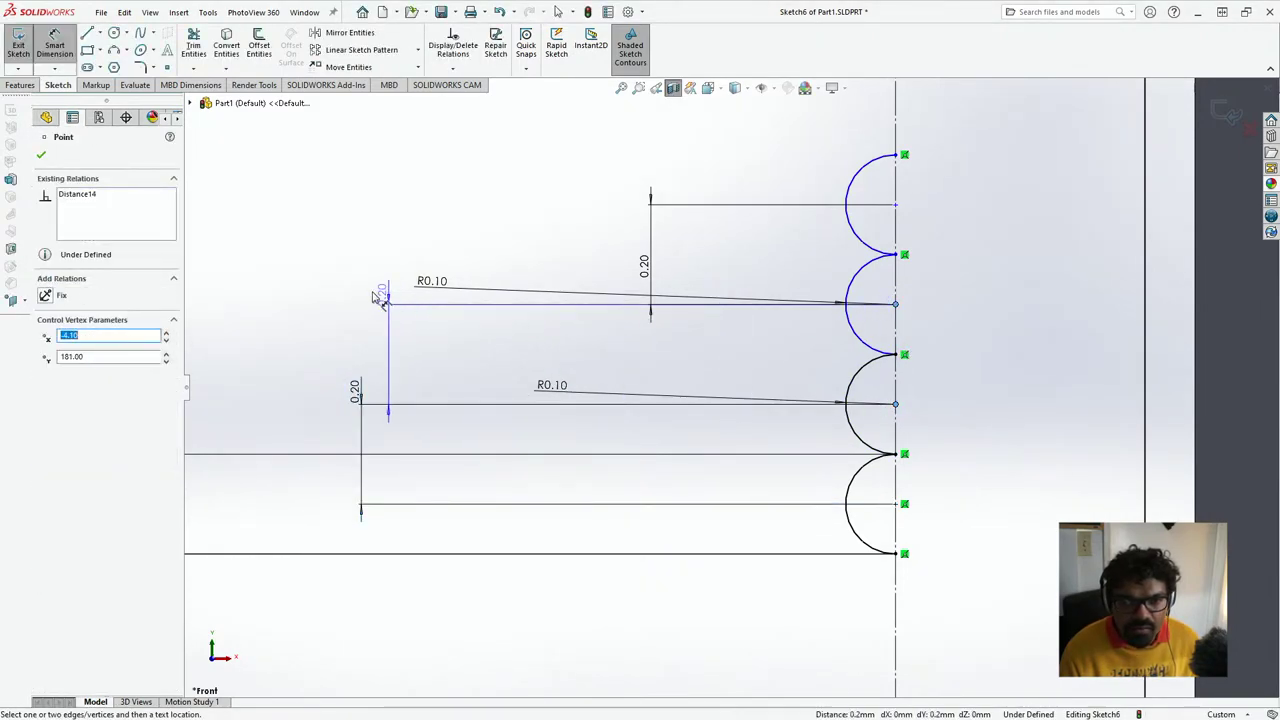
pyautogui.click(306, 303)
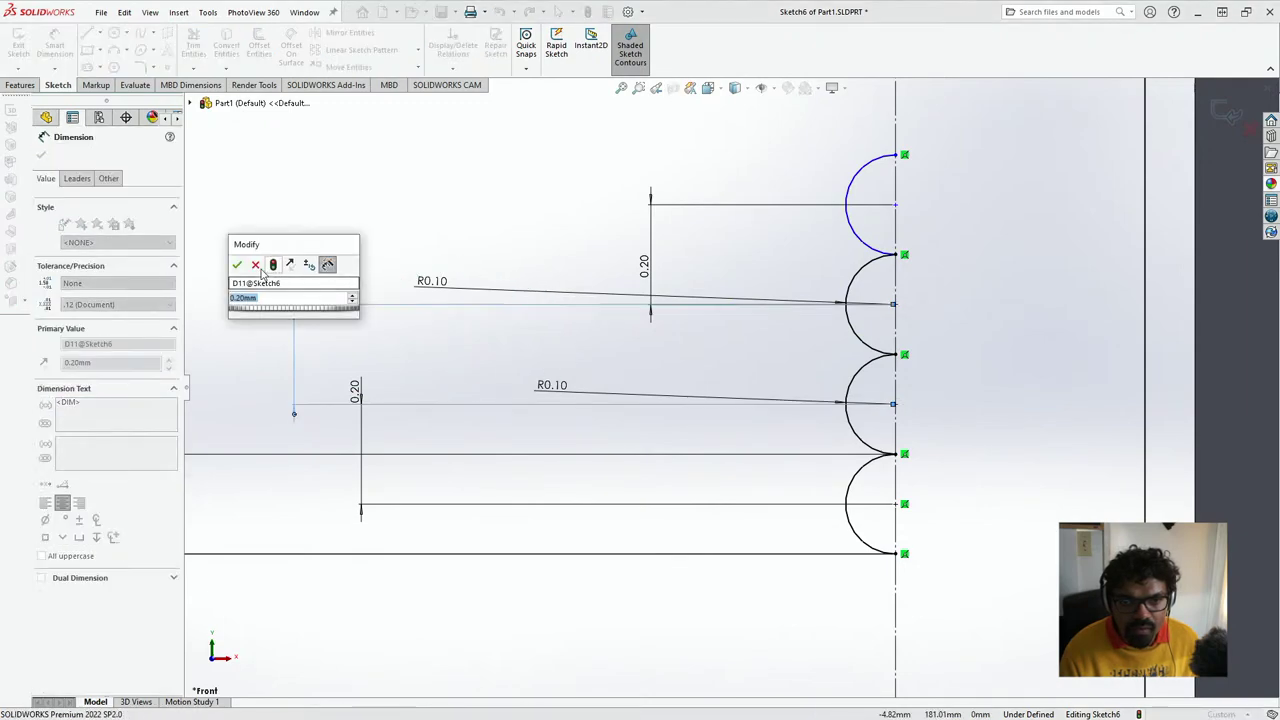
pyautogui.click(239, 265)
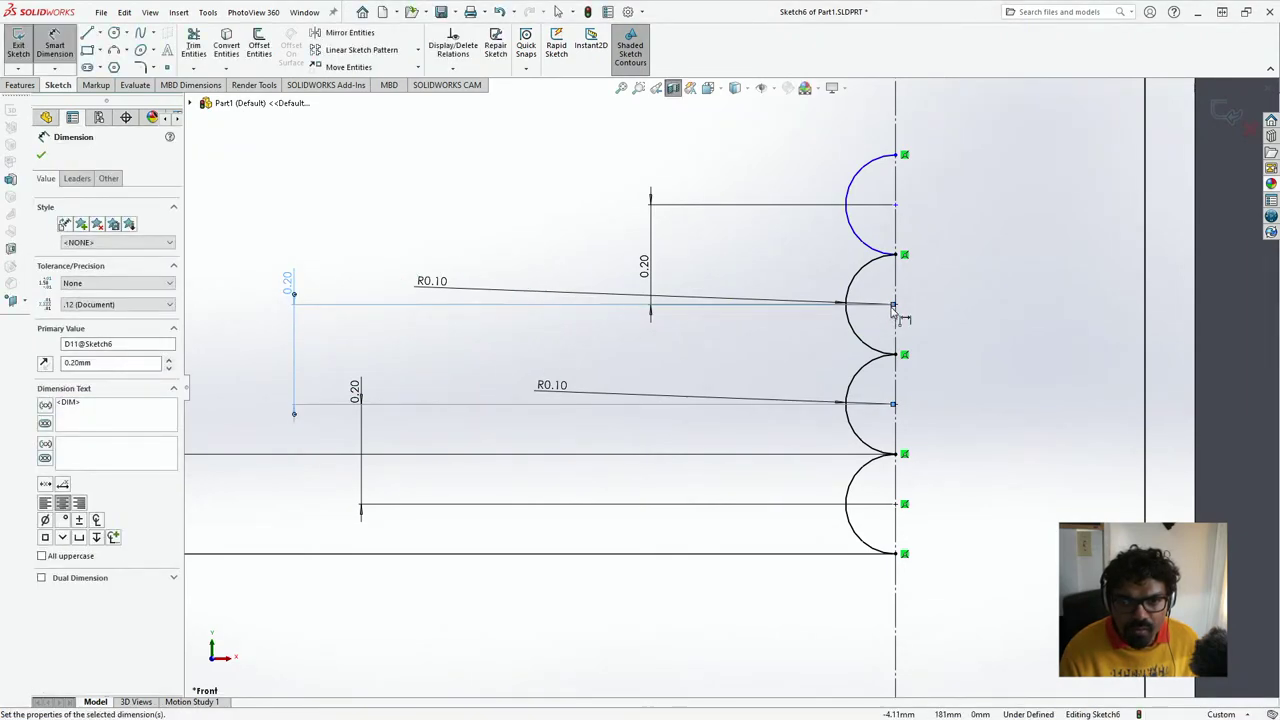
pyautogui.click(896, 206)
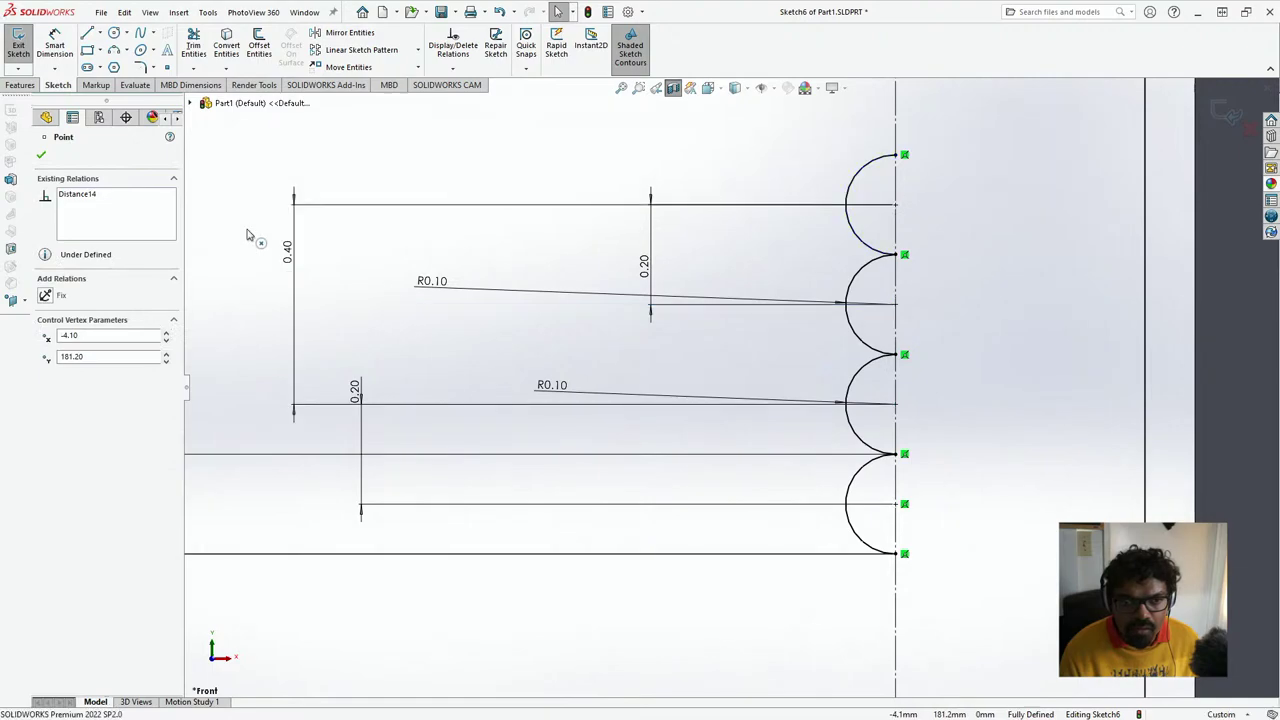
pyautogui.click(41, 154)
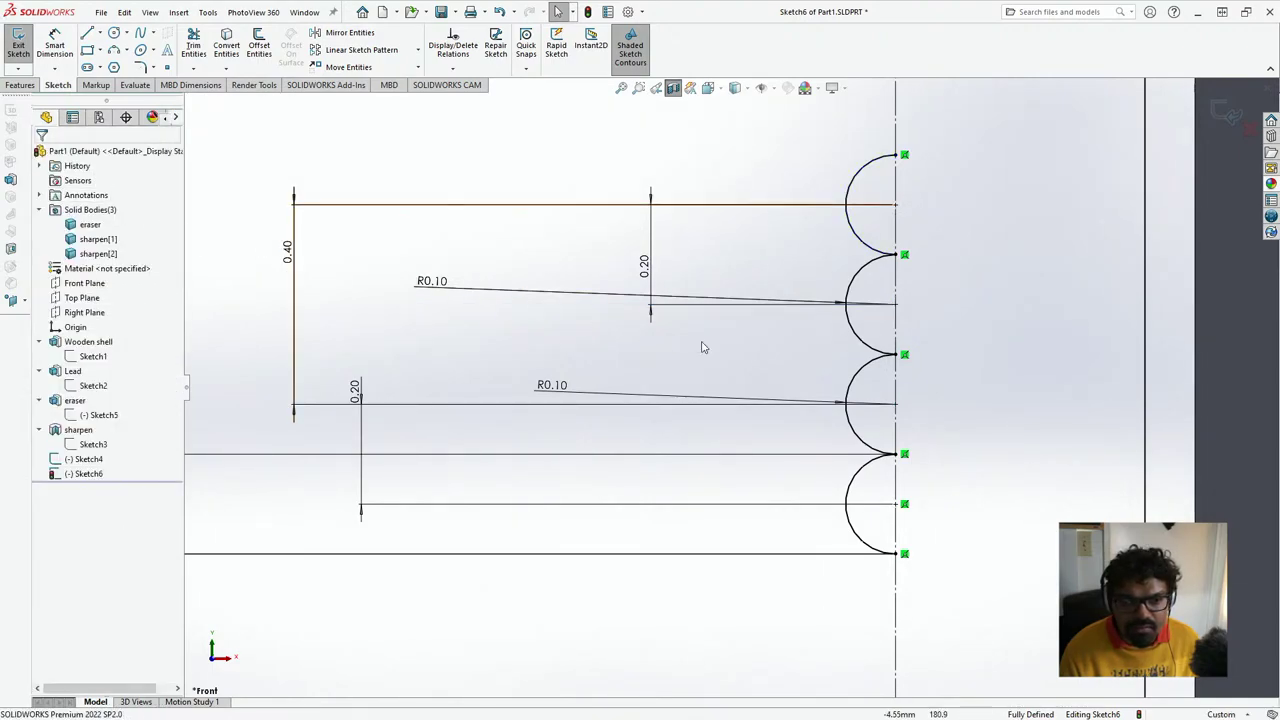
# - Mirror the four ridge arcs, as copies, about the horizontal centerline to the upper end of the ferrule profile
pyautogui.scroll(-3, 822, 458)
pyautogui.scroll(-4, 830, 495)
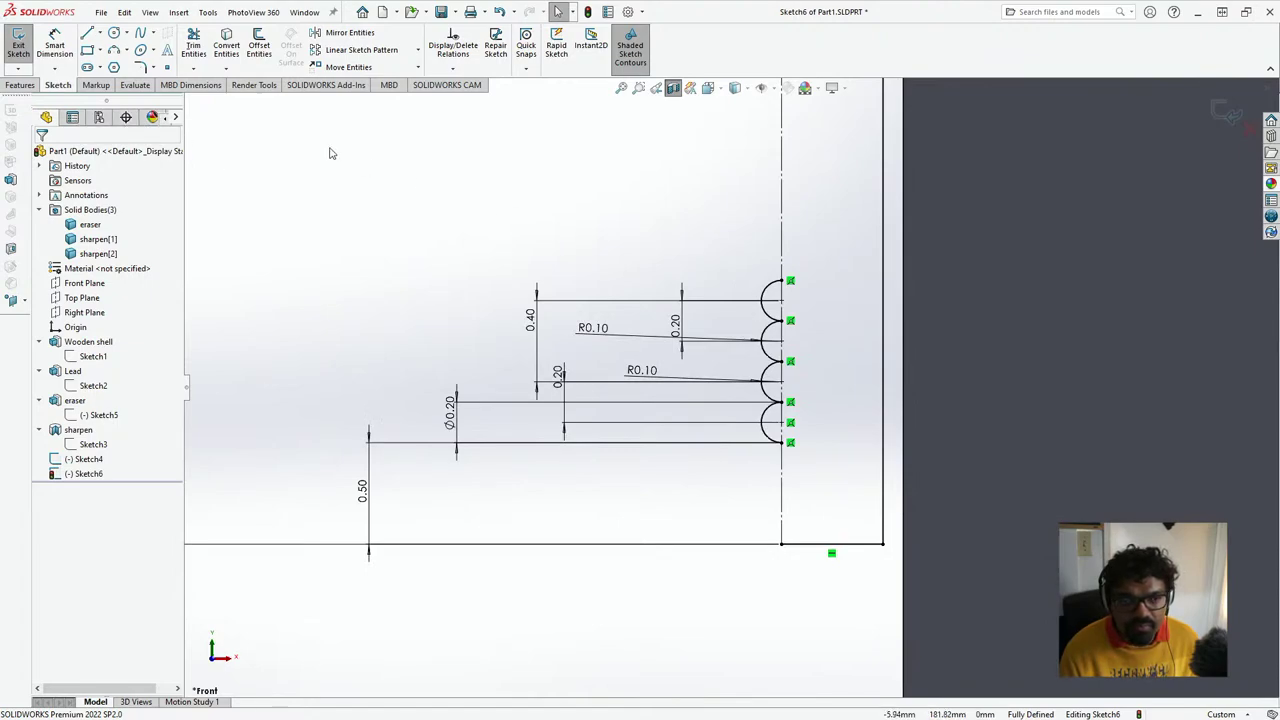
pyautogui.moveTo(714, 242); pyautogui.dragTo(832, 482)
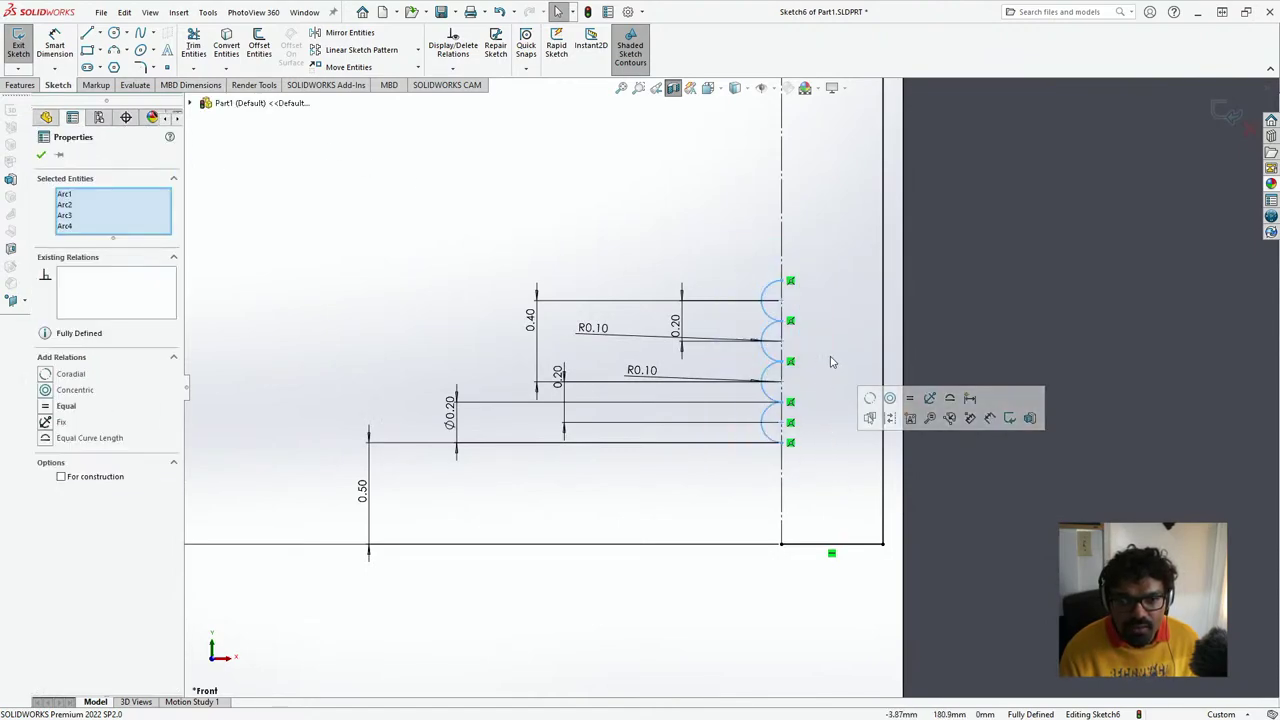
pyautogui.scroll(-6, 830, 360)
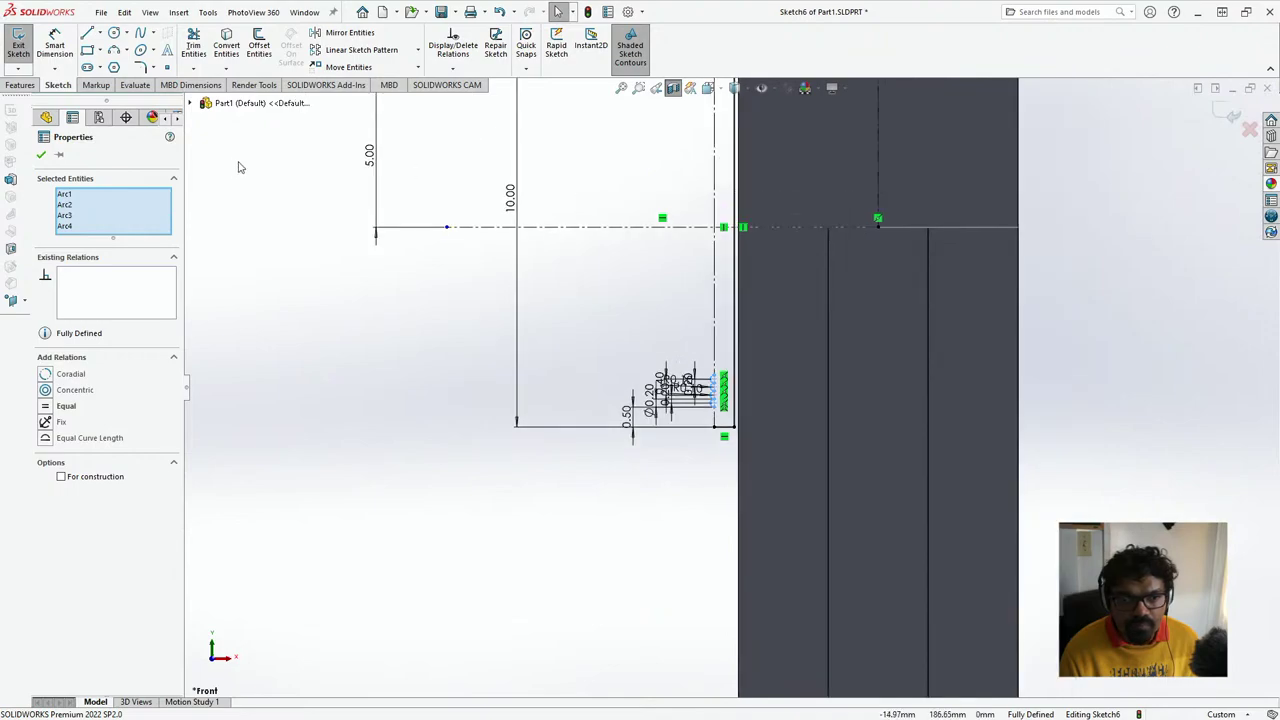
pyautogui.click(349, 32)
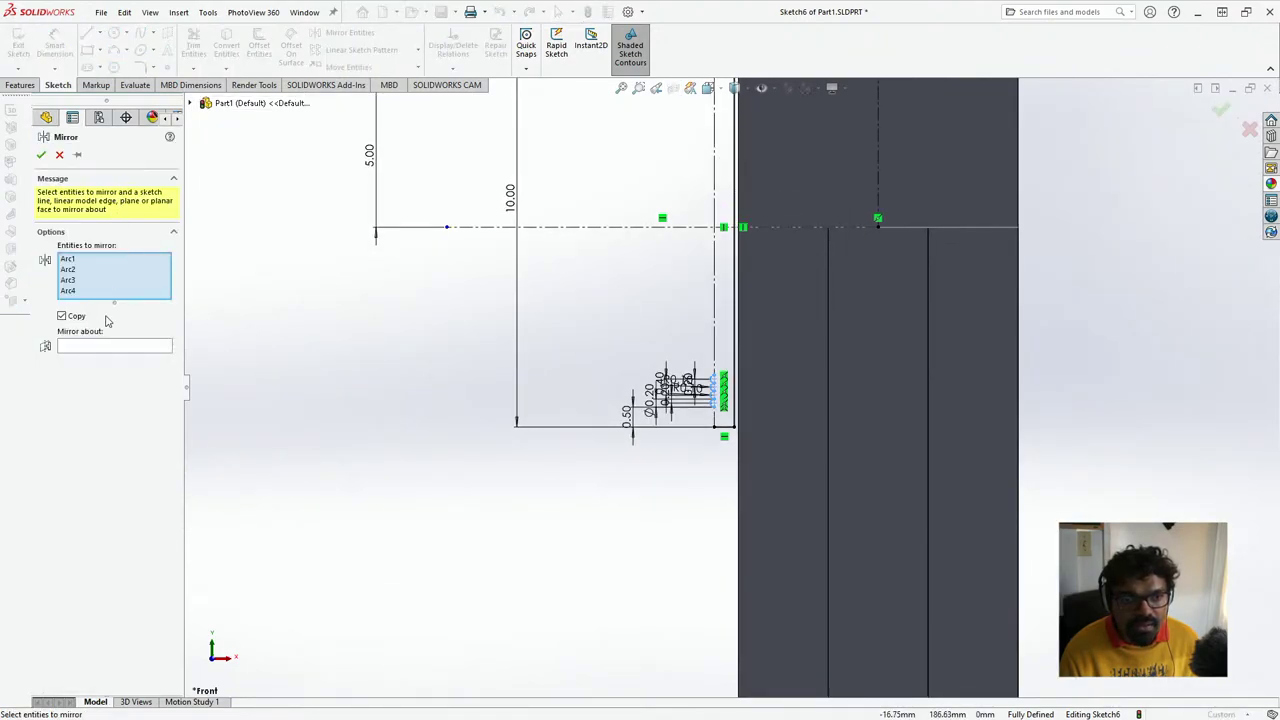
pyautogui.click(112, 347)
pyautogui.click(617, 228)
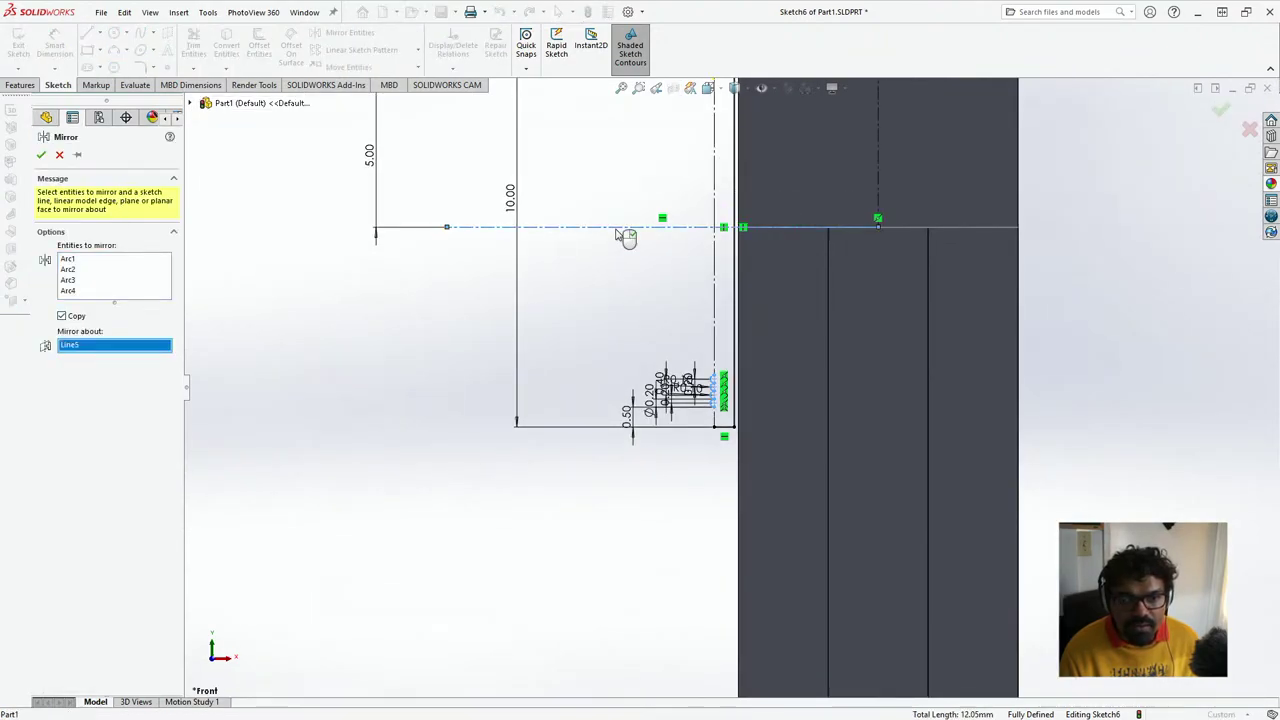
pyautogui.scroll(-4, 521, 196)
pyautogui.scroll(7, 691, 203)
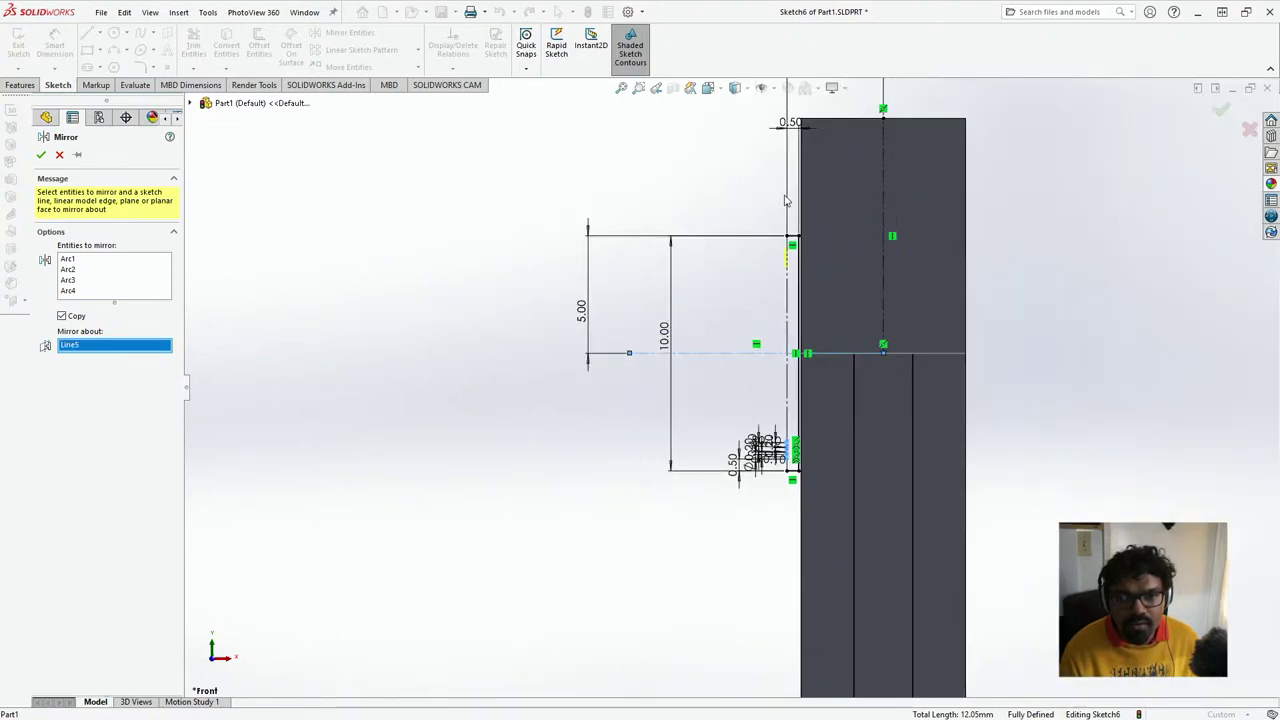
pyautogui.scroll(-3, 780, 203)
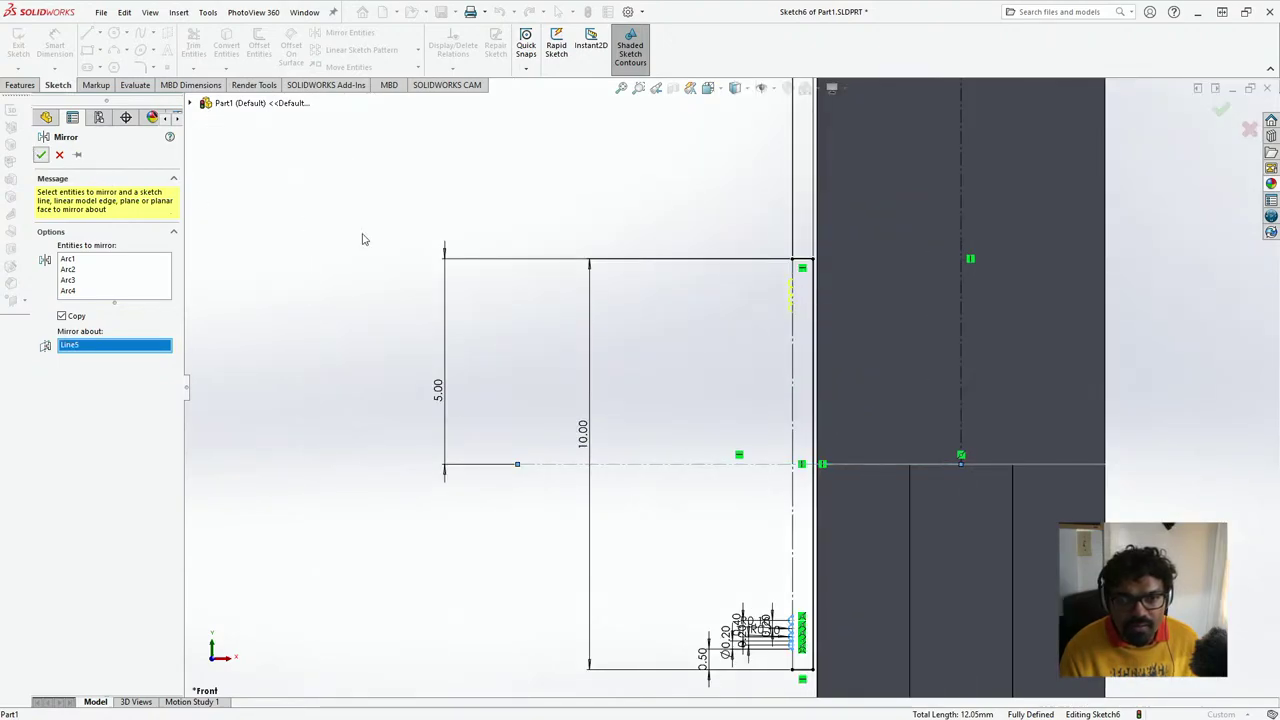
pyautogui.press('Return')
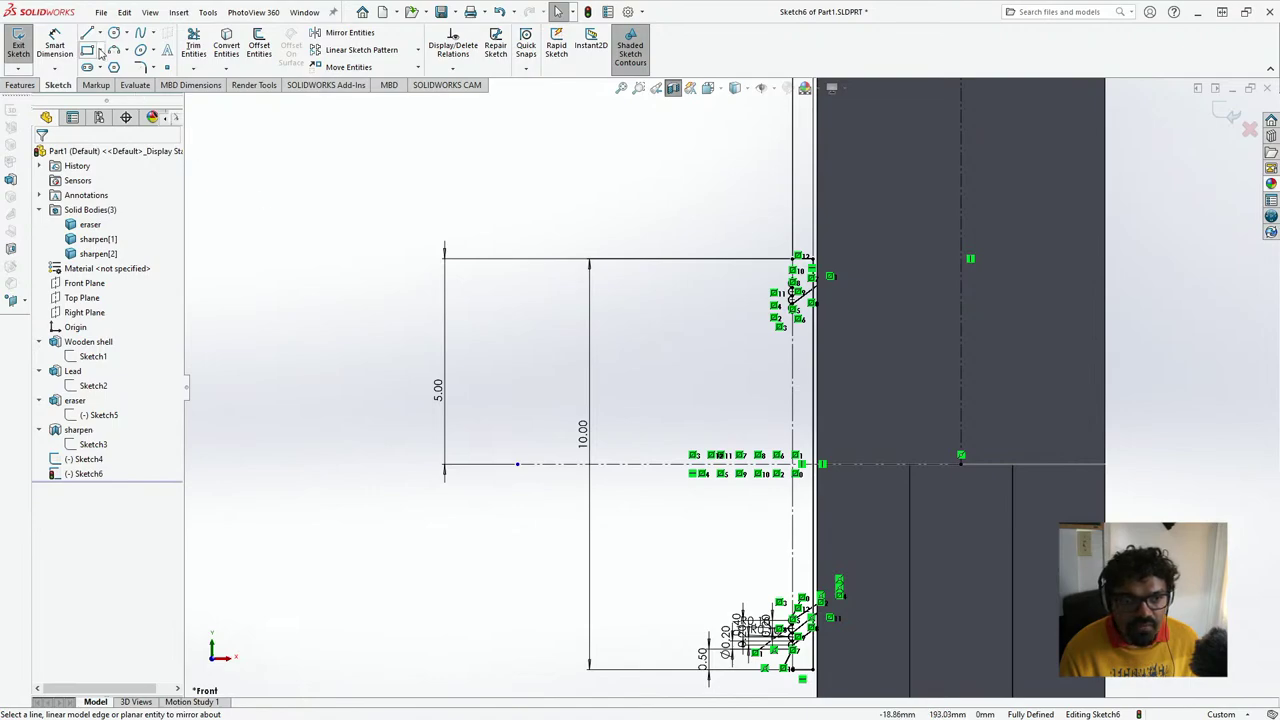
# - Draw a 0.5 mm vertical line from the profile's upper outer corner down to the start of the upper arc column
pyautogui.click(87, 34)
pyautogui.scroll(-2, 797, 277)
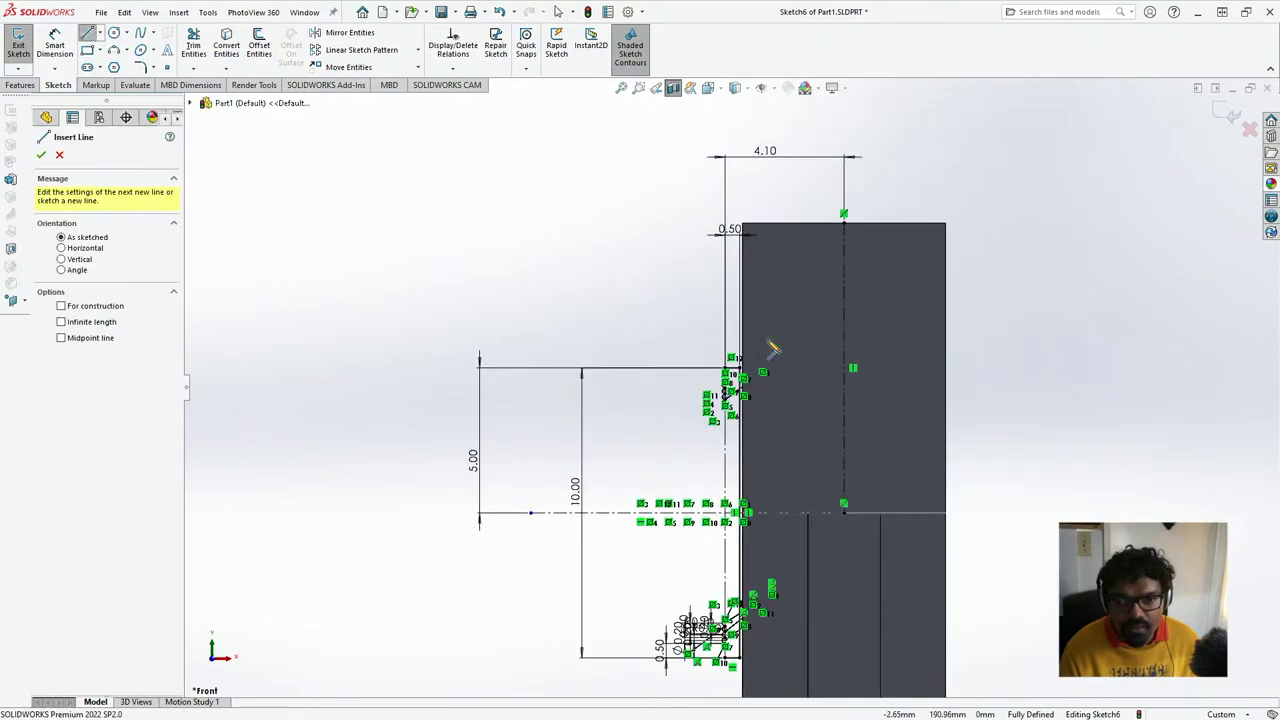
pyautogui.scroll(5, 771, 349)
pyautogui.scroll(1, 681, 462)
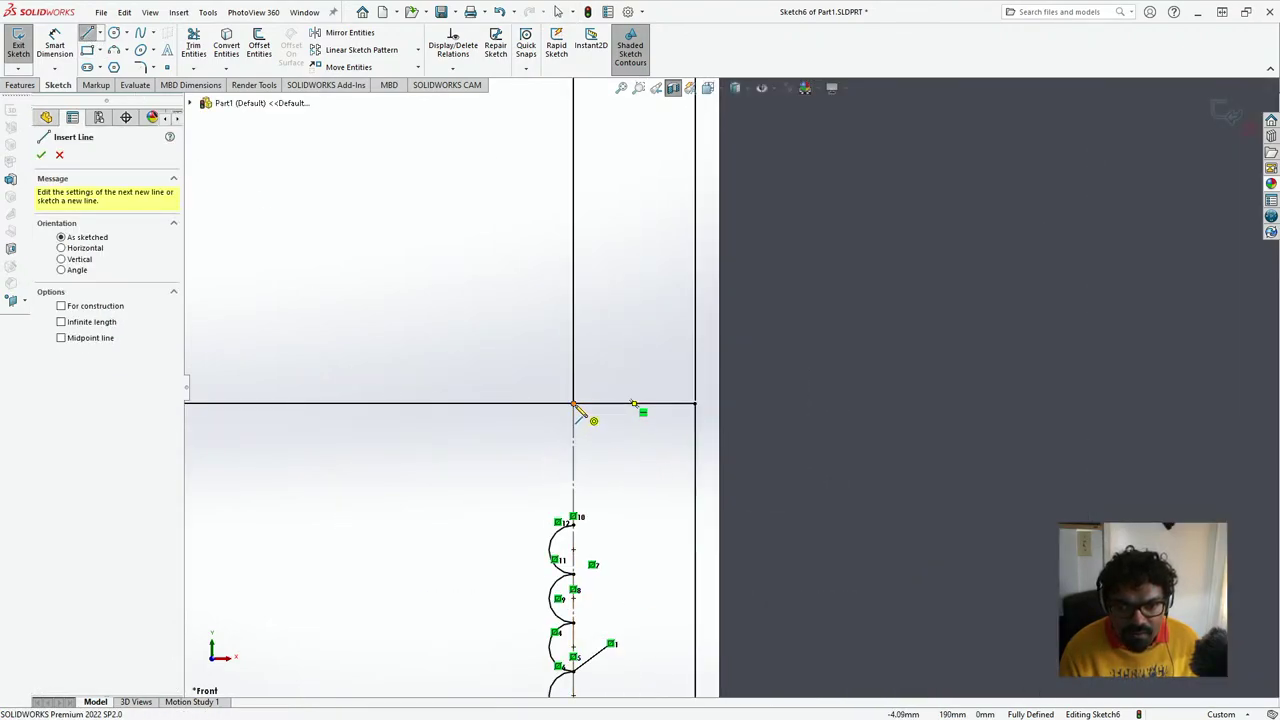
pyautogui.moveTo(573, 405); pyautogui.dragTo(573, 525)
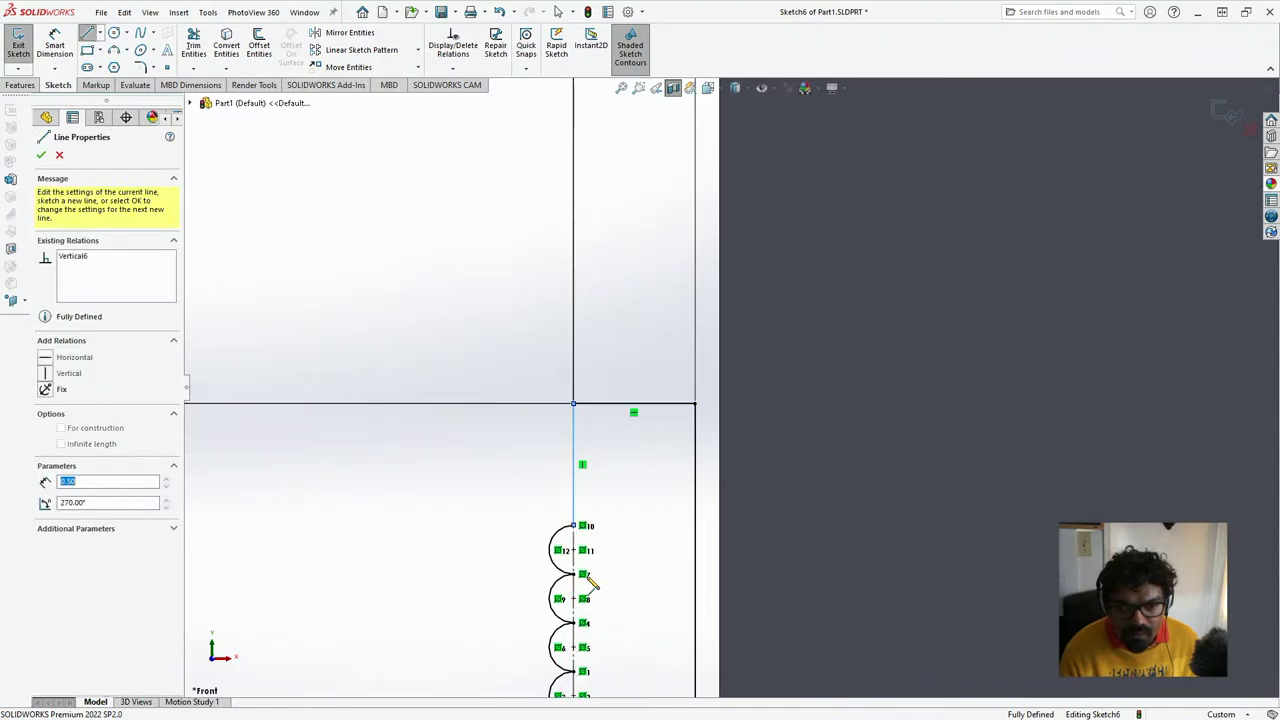
# - Draw a 7.4 mm vertical line joining the lower end of the upper arc column to the top of the lower arc column
pyautogui.scroll(2, 585, 600)
pyautogui.scroll(-3, 583, 606)
pyautogui.click(745, 500)
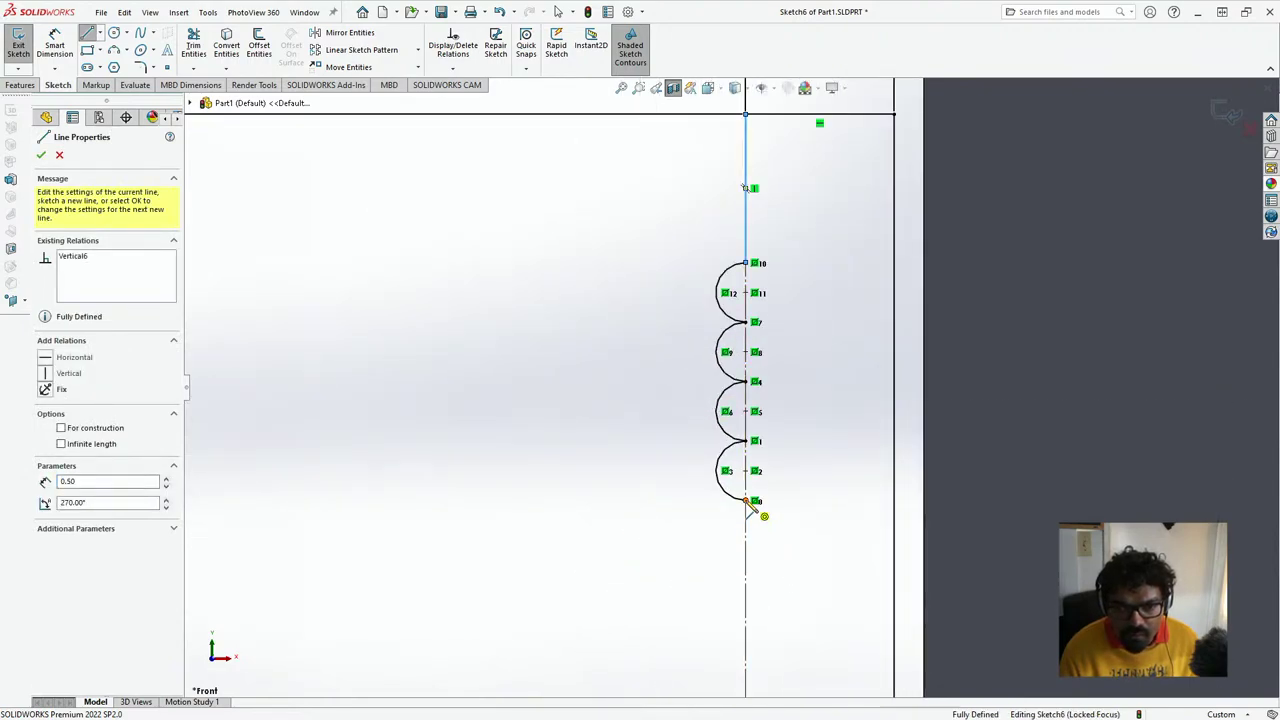
pyautogui.click(751, 507)
pyautogui.scroll(-3, 757, 606)
pyautogui.scroll(6, 751, 614)
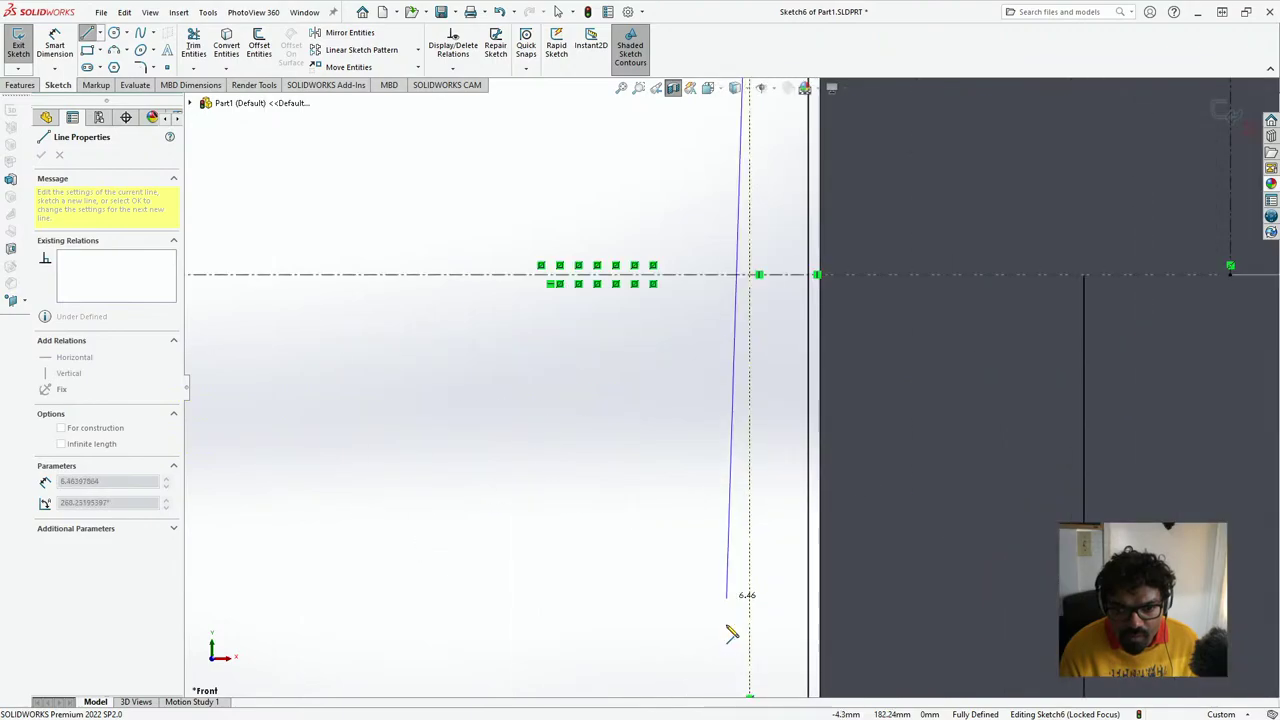
pyautogui.scroll(-5, 735, 610)
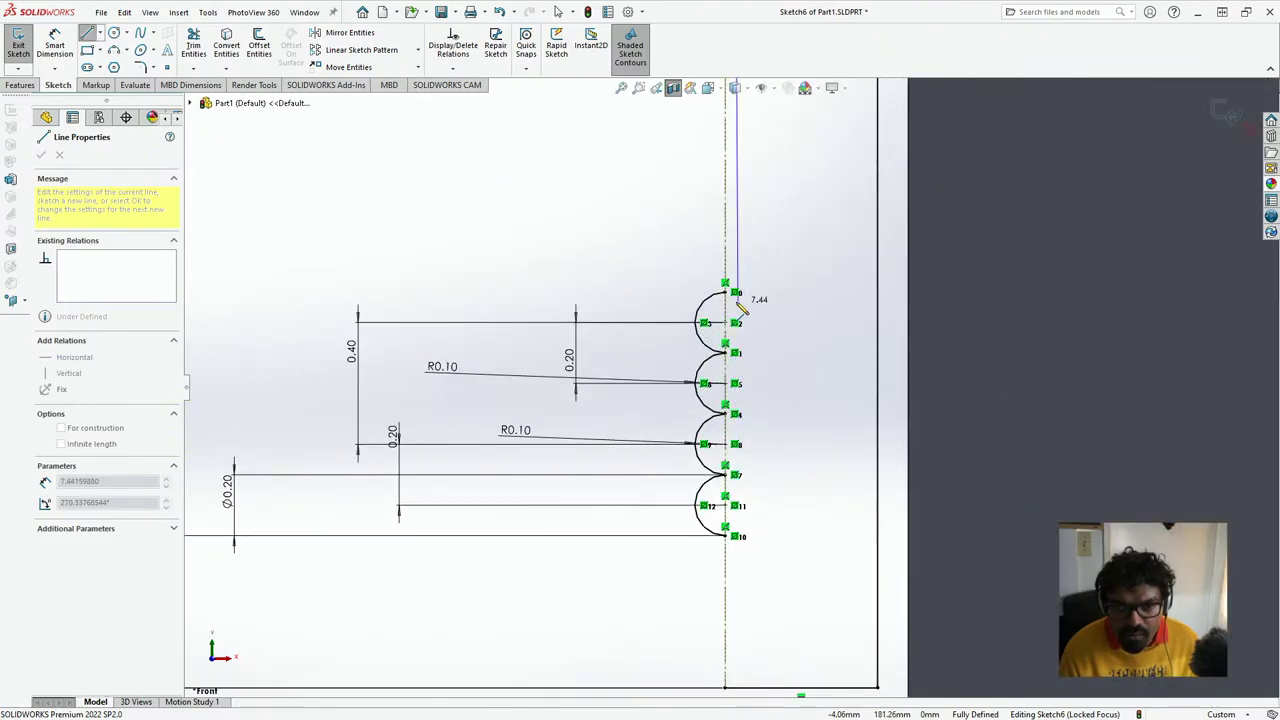
pyautogui.click(726, 292)
# - Draw a 0.5 mm vertical line from the lowest arc's end down to the profile's lower outer corner, closing the profile
pyautogui.scroll(2, 758, 516)
pyautogui.scroll(-6, 738, 516)
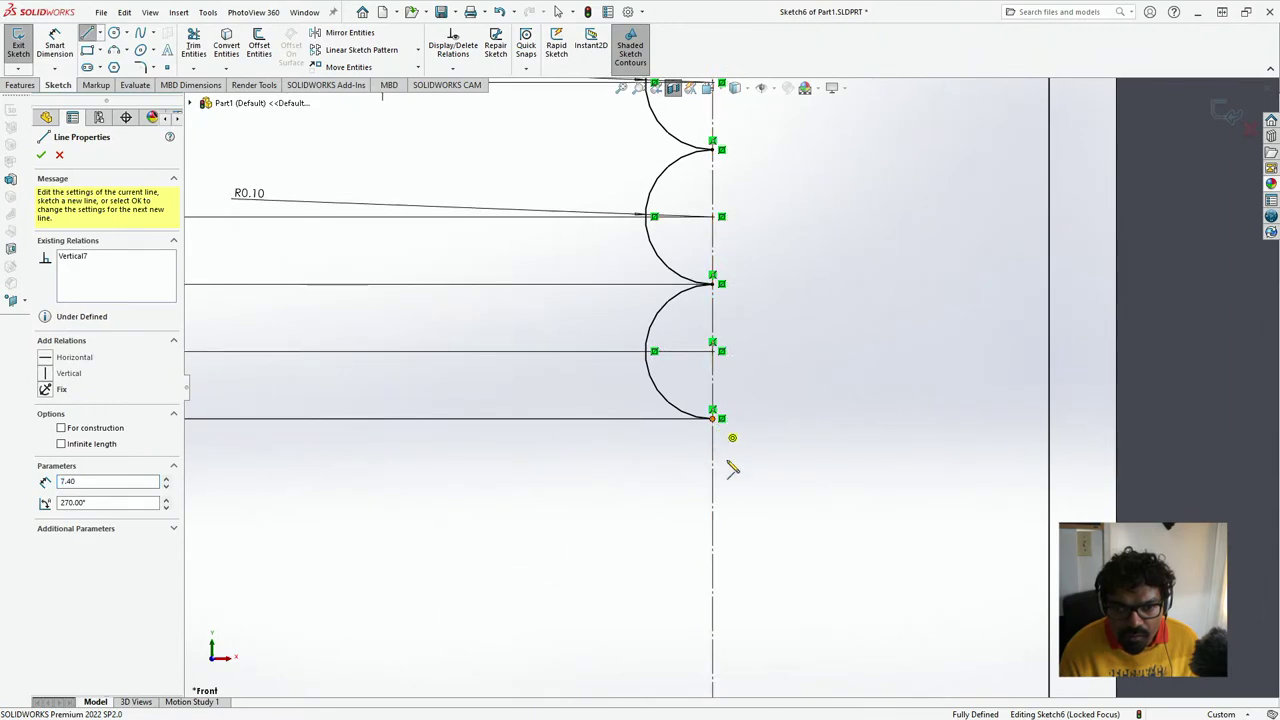
pyautogui.scroll(-3, 729, 540)
pyautogui.scroll(5, 745, 490)
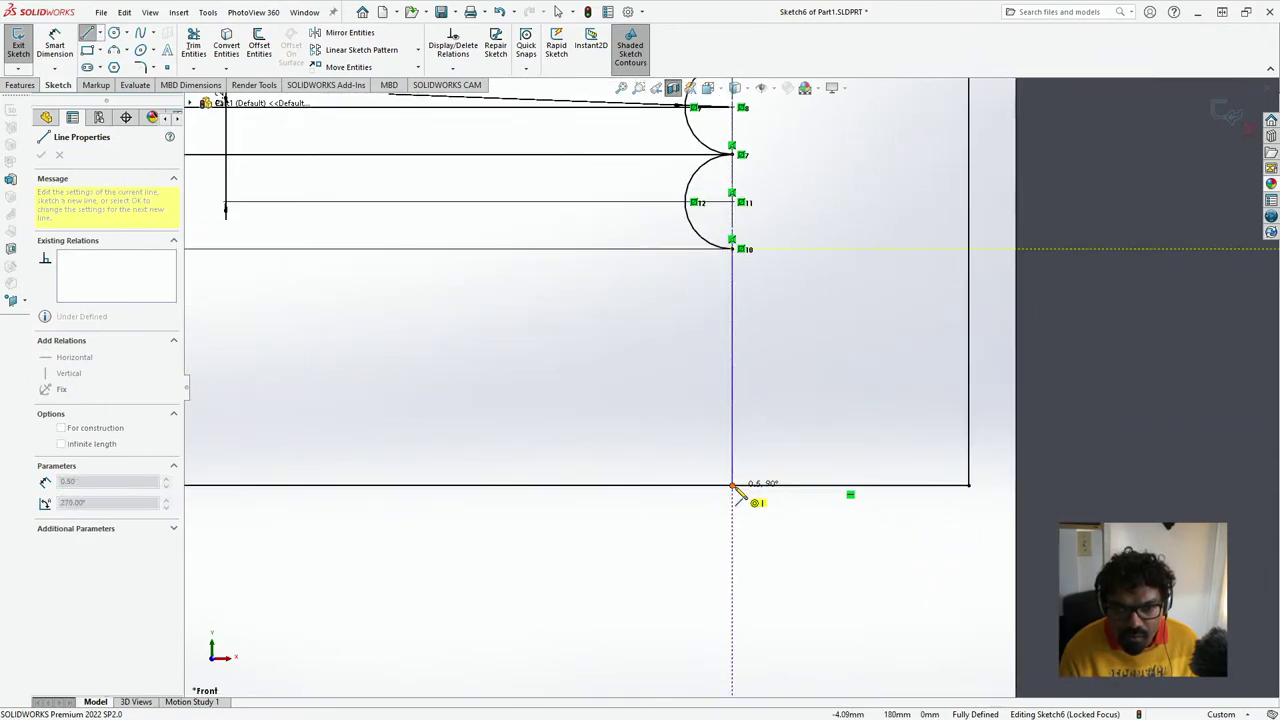
pyautogui.click(740, 488)
pyautogui.rightClick(657, 349)
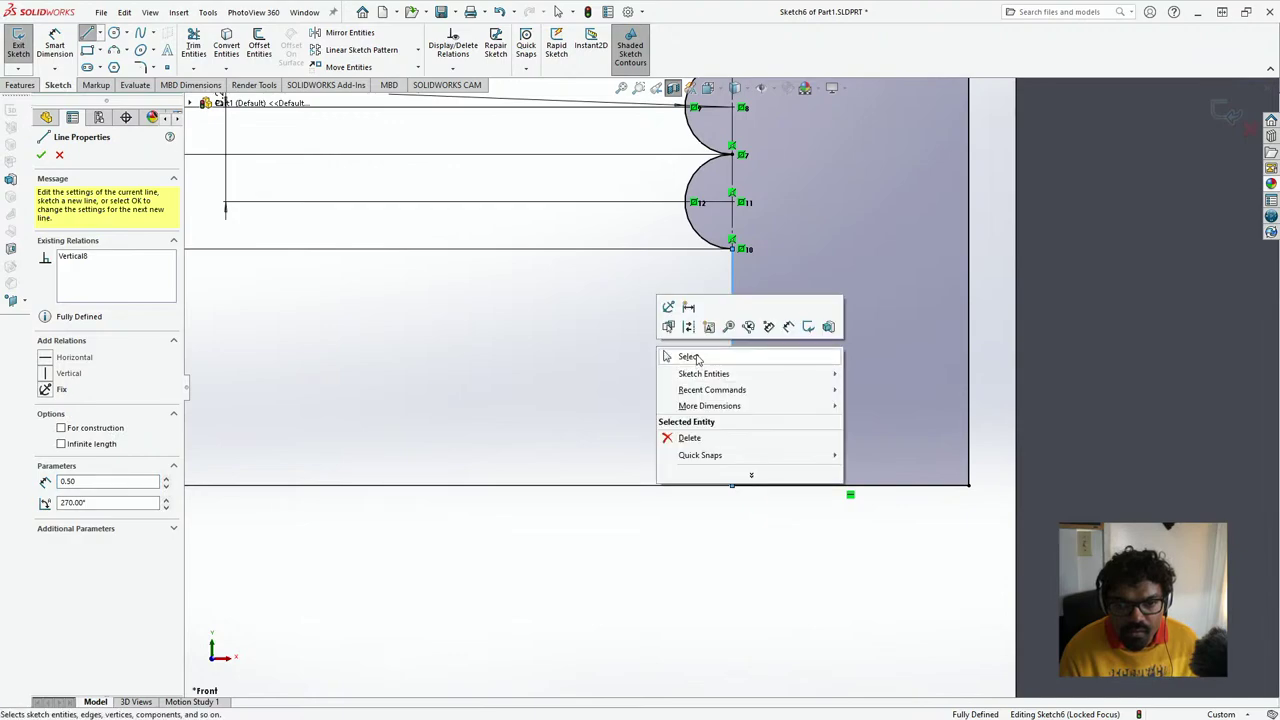
pyautogui.click(665, 357)
# - Draw a vertical centerline through the ferrule wall from the midpoint of its short top edge to the midpoint of its bottom edge
pyautogui.scroll(-3, 610, 350)
pyautogui.scroll(4, 691, 263)
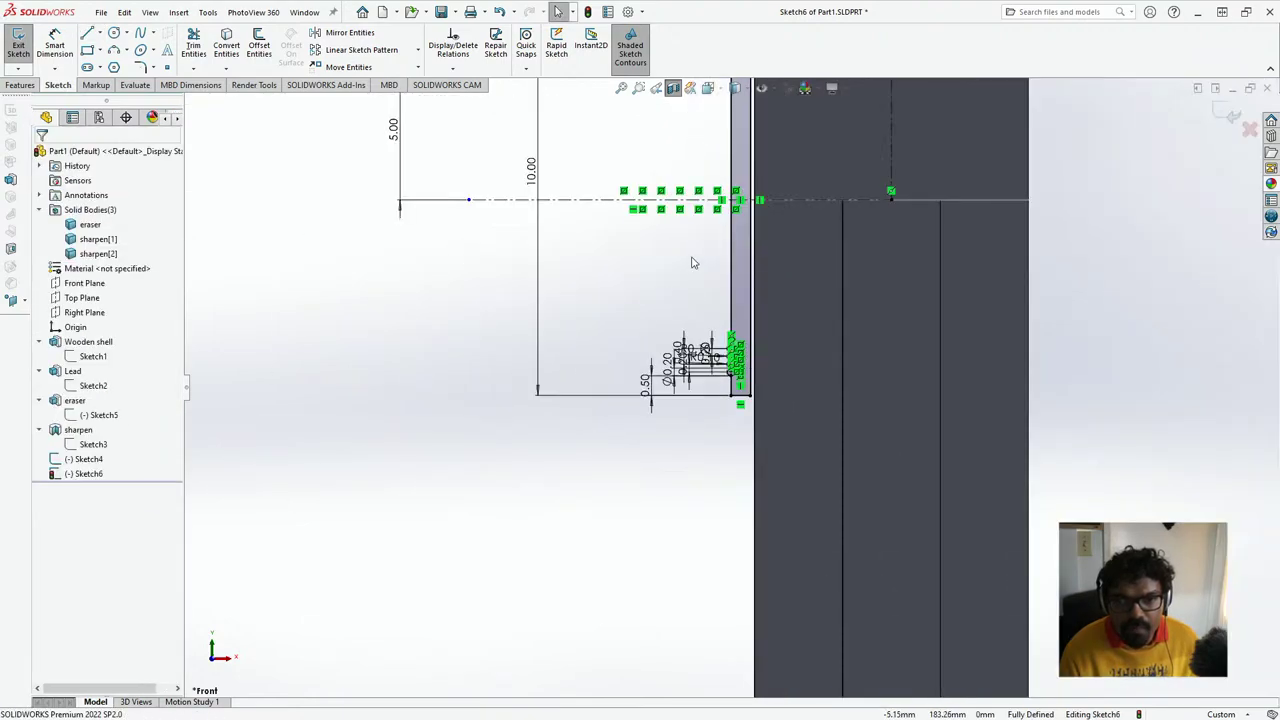
pyautogui.scroll(2, 784, 269)
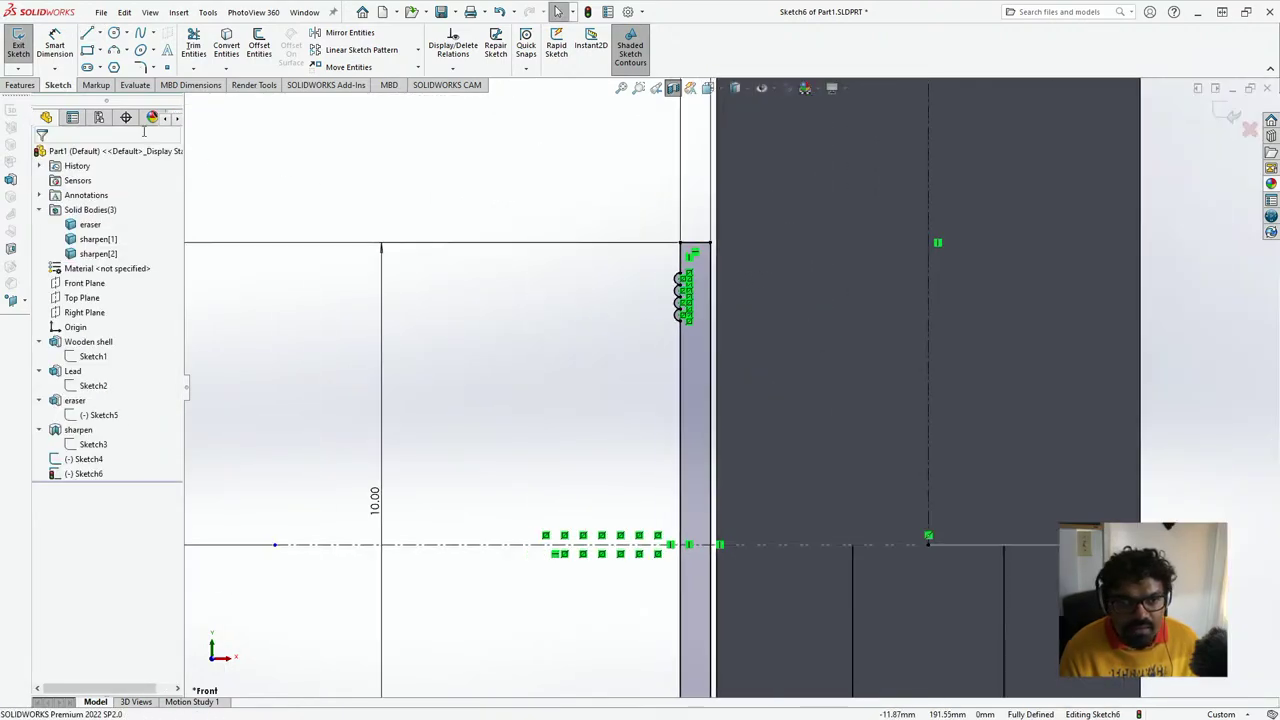
pyautogui.click(99, 33)
pyautogui.click(110, 63)
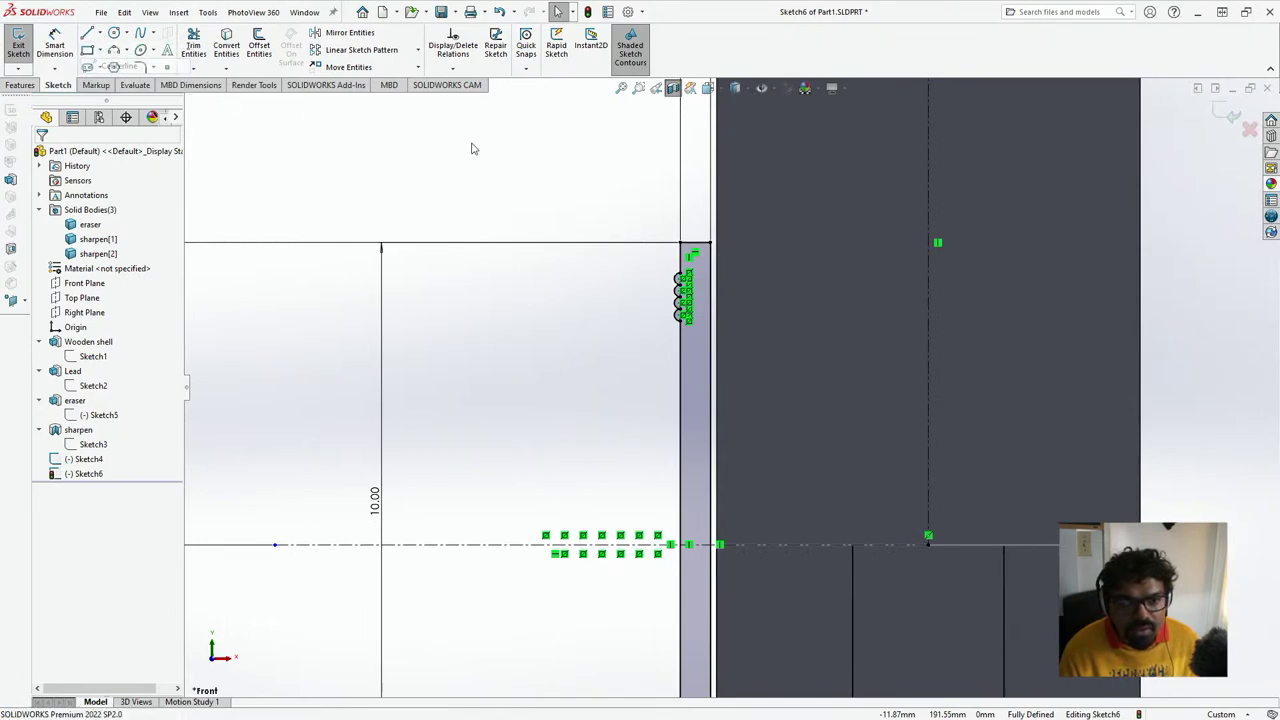
pyautogui.click(695, 242)
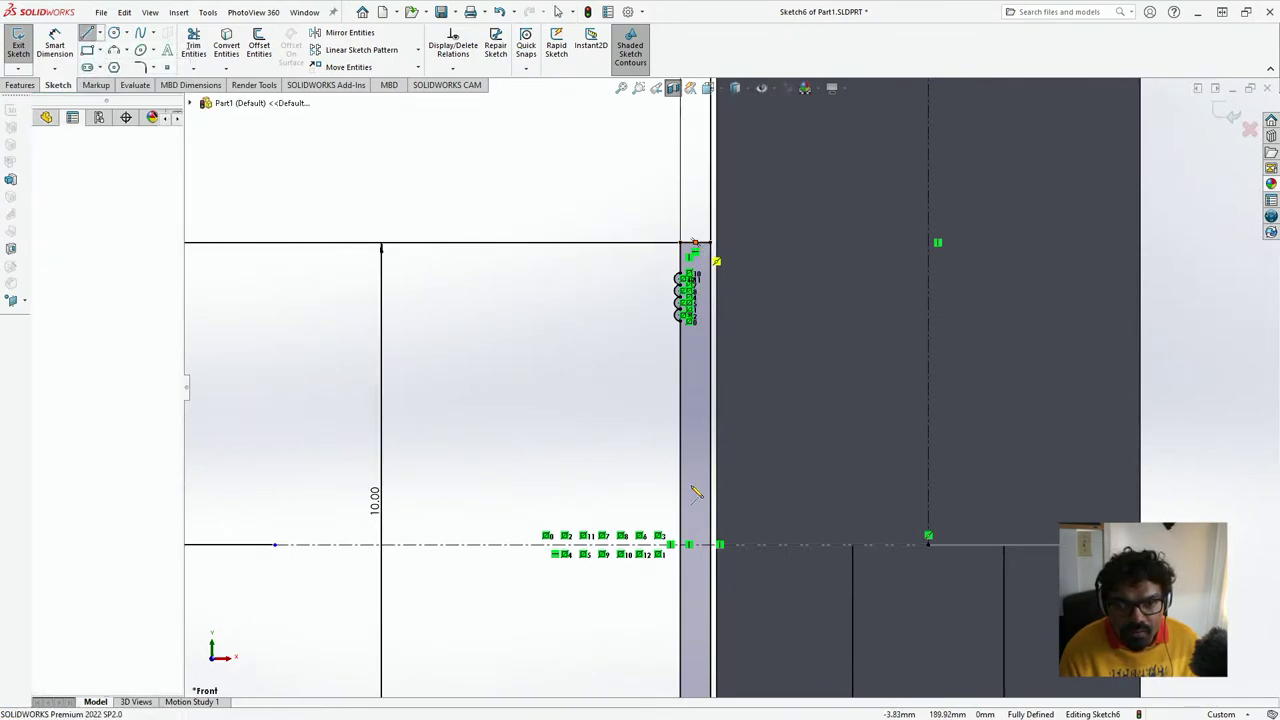
pyautogui.scroll(-5, 695, 495)
pyautogui.scroll(3, 702, 592)
pyautogui.scroll(-2, 706, 597)
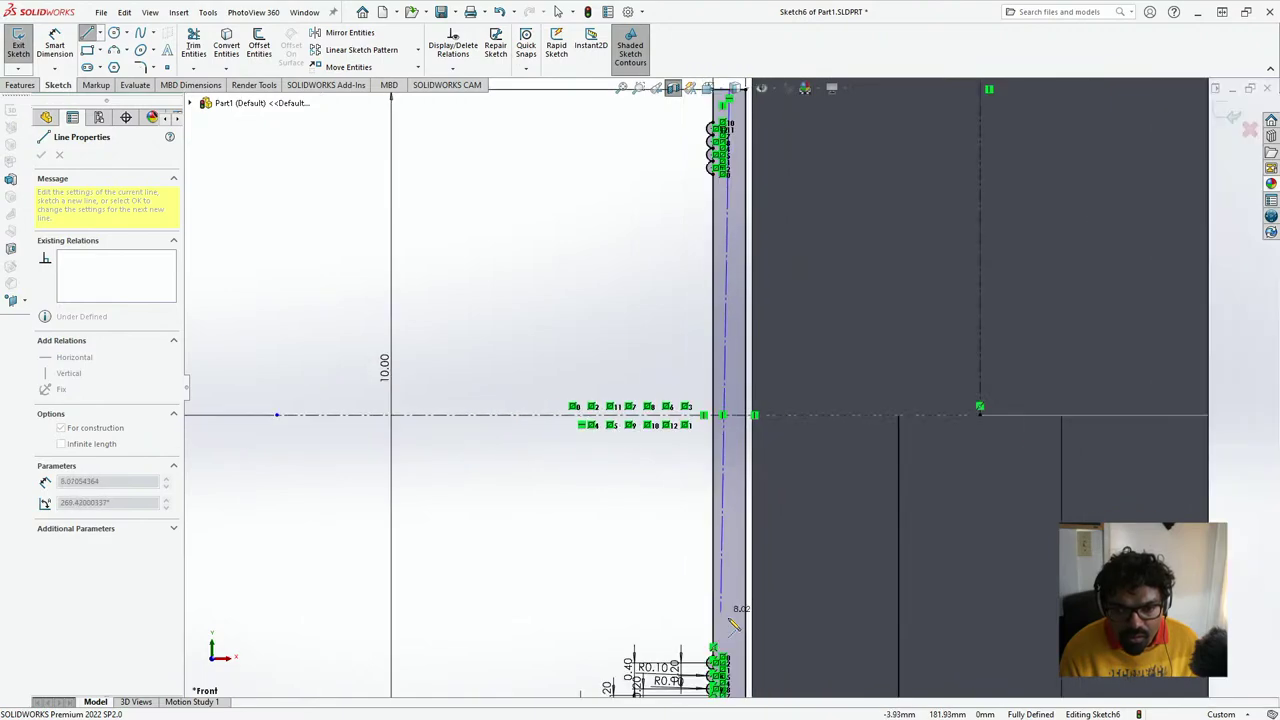
pyautogui.scroll(-2, 740, 590)
pyautogui.scroll(2, 741, 425)
pyautogui.scroll(3, 741, 425)
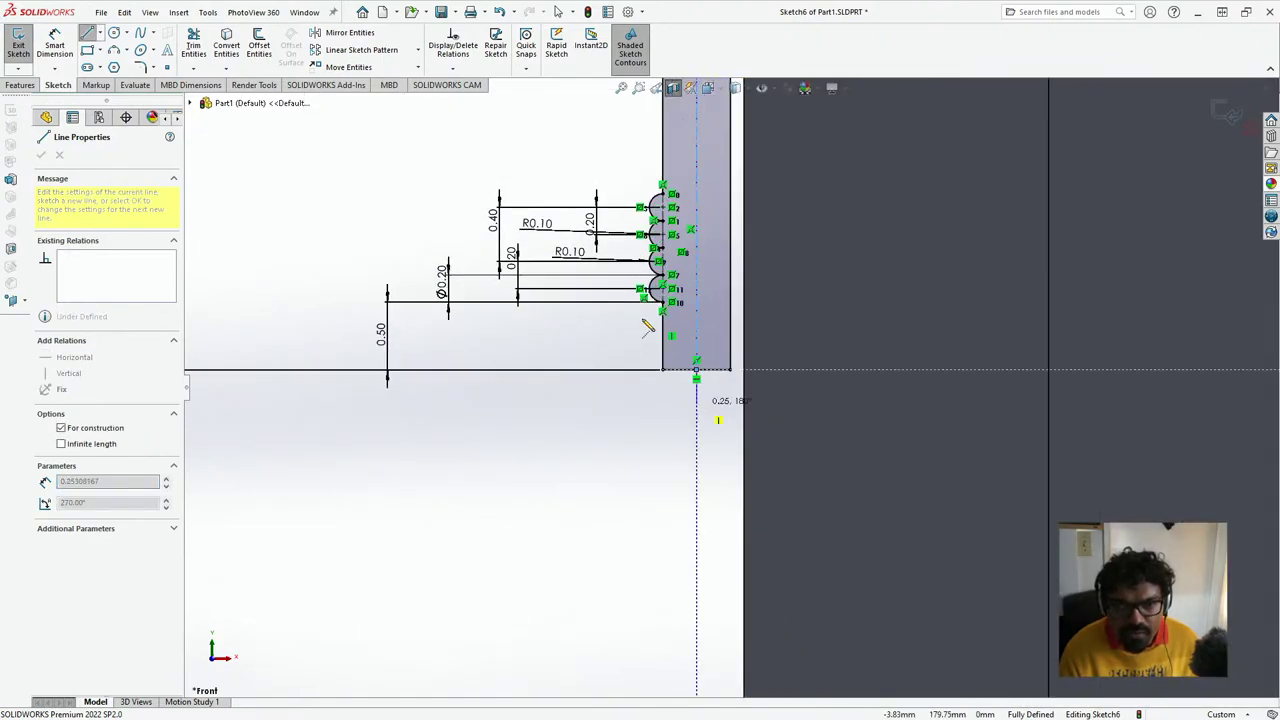
pyautogui.click(697, 370)
pyautogui.rightClick(315, 181)
pyautogui.click(352, 191)
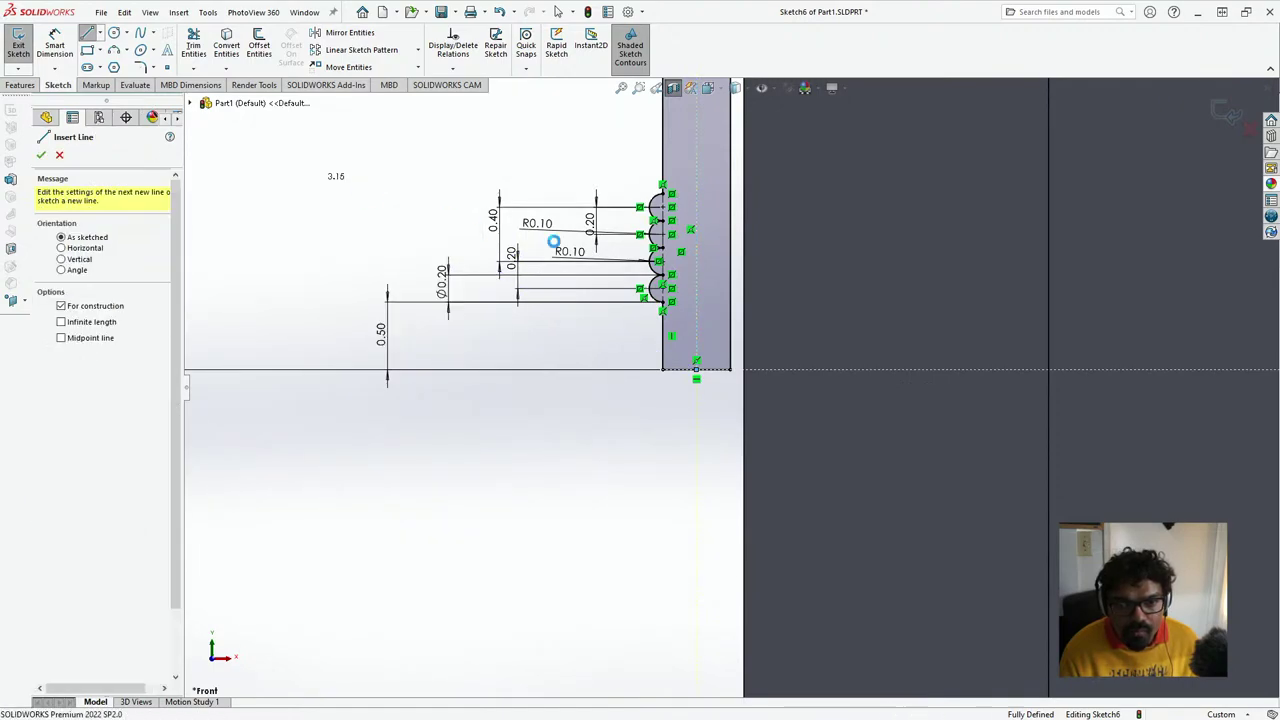
# - Delete the straight 10 mm vertical line on the ferrule profile's inner side, next to the pencil body
pyautogui.click(731, 330)
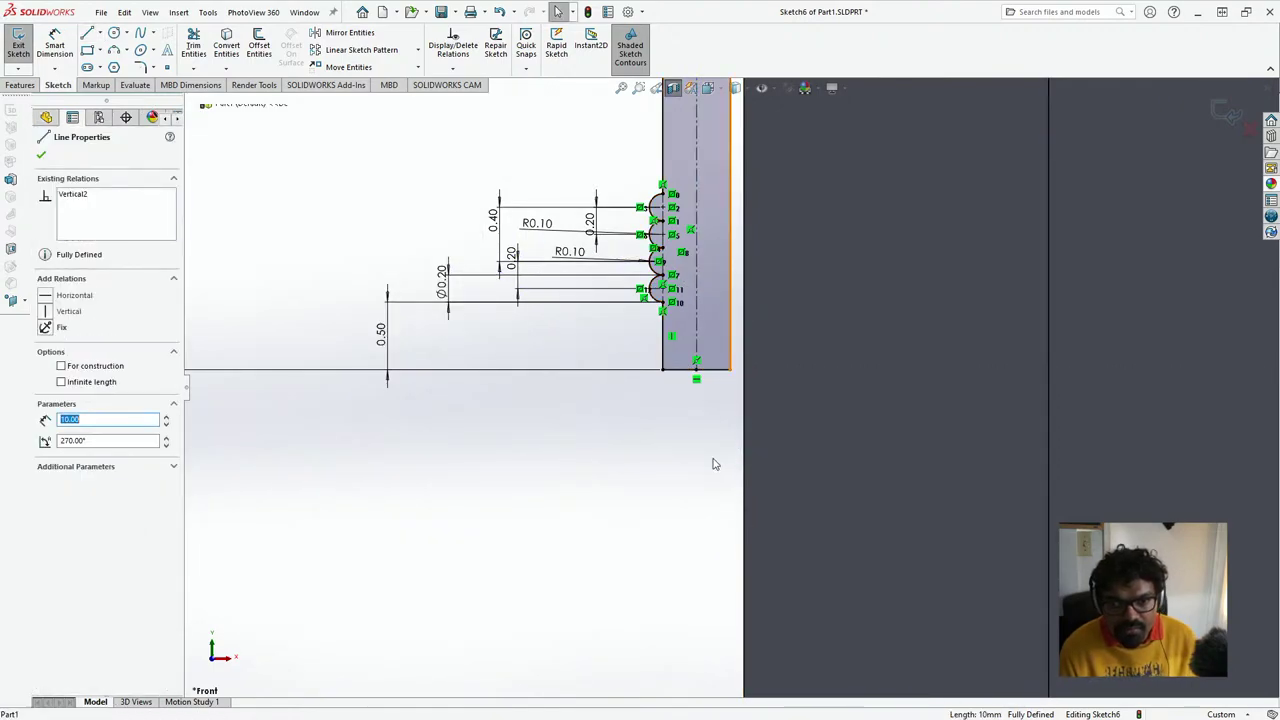
pyautogui.press('Delete')
pyautogui.scroll(7, 732, 390)
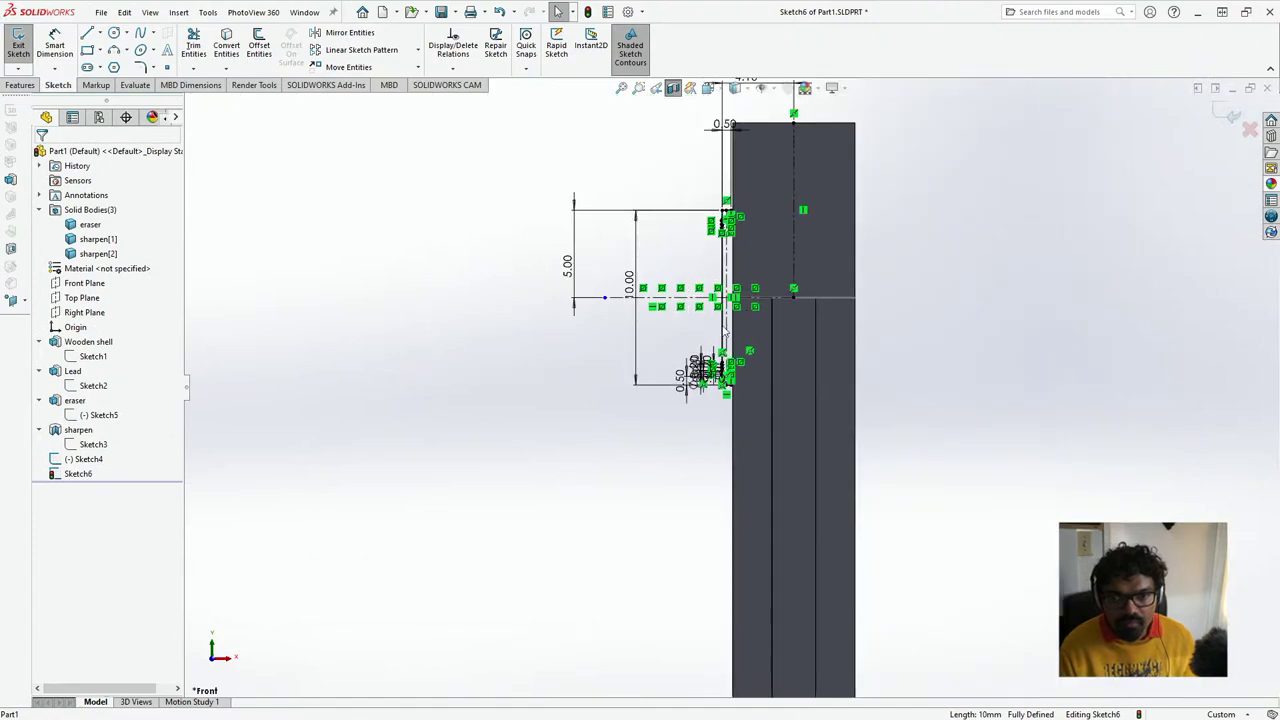
pyautogui.moveTo(694, 181); pyautogui.dragTo(724, 424)
pyautogui.scroll(-5, 740, 354)
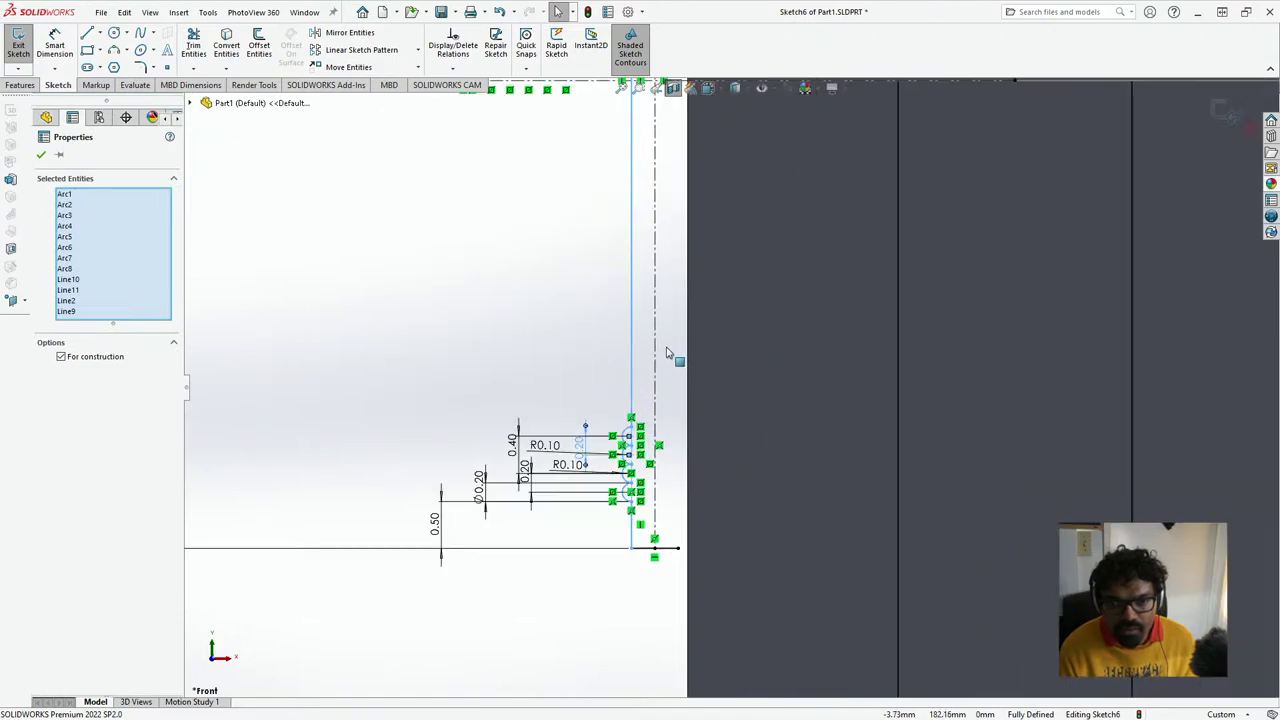
pyautogui.click(462, 191)
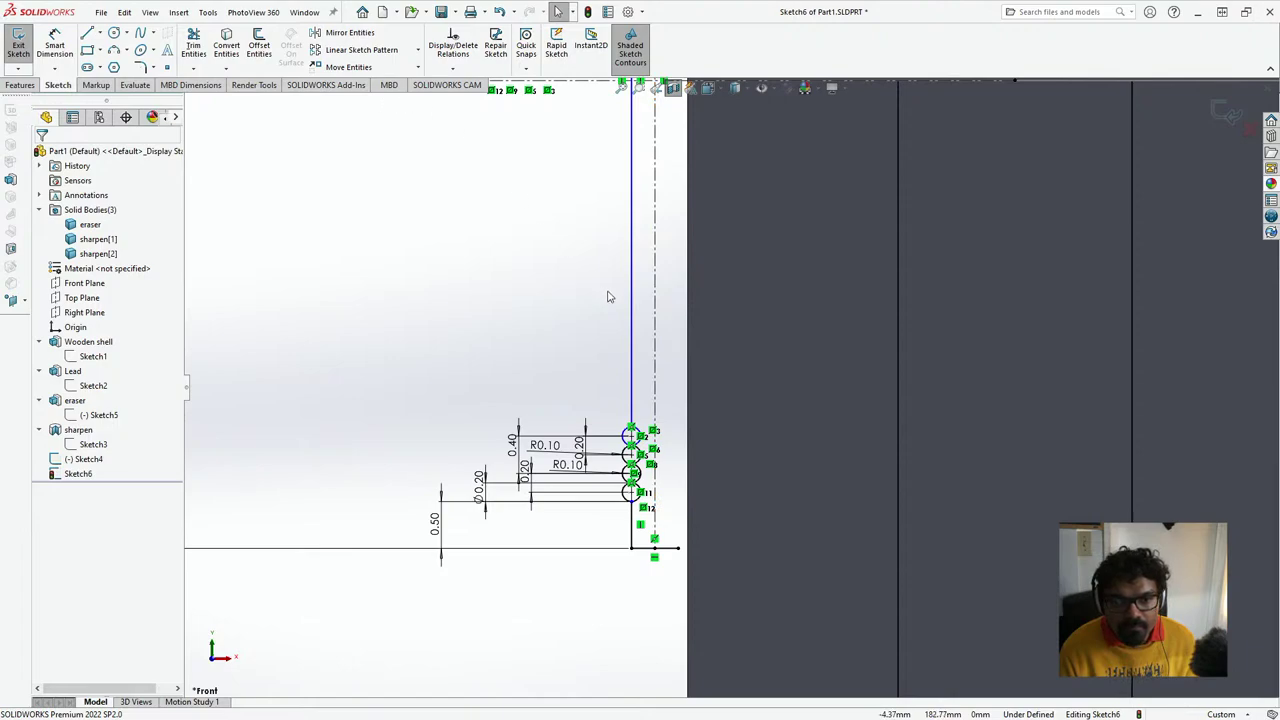
pyautogui.scroll(5, 655, 370)
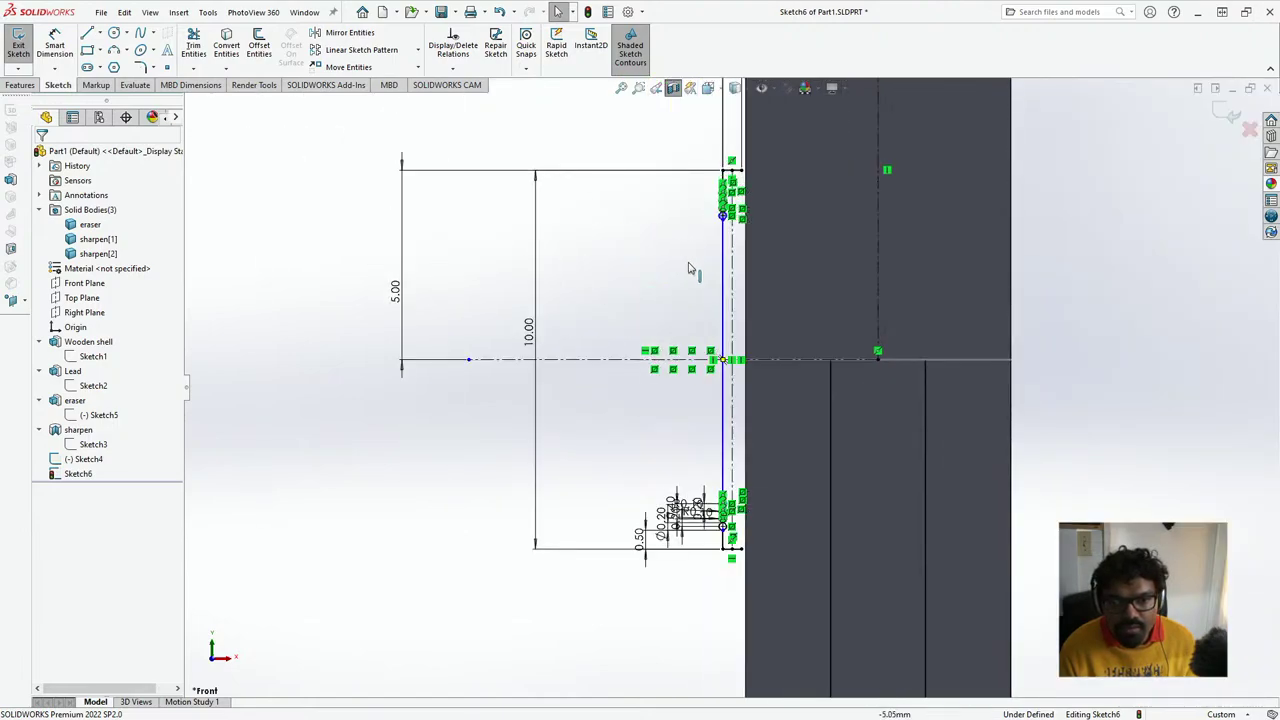
pyautogui.hotkey('ctrl', 'z')
pyautogui.click(697, 154)
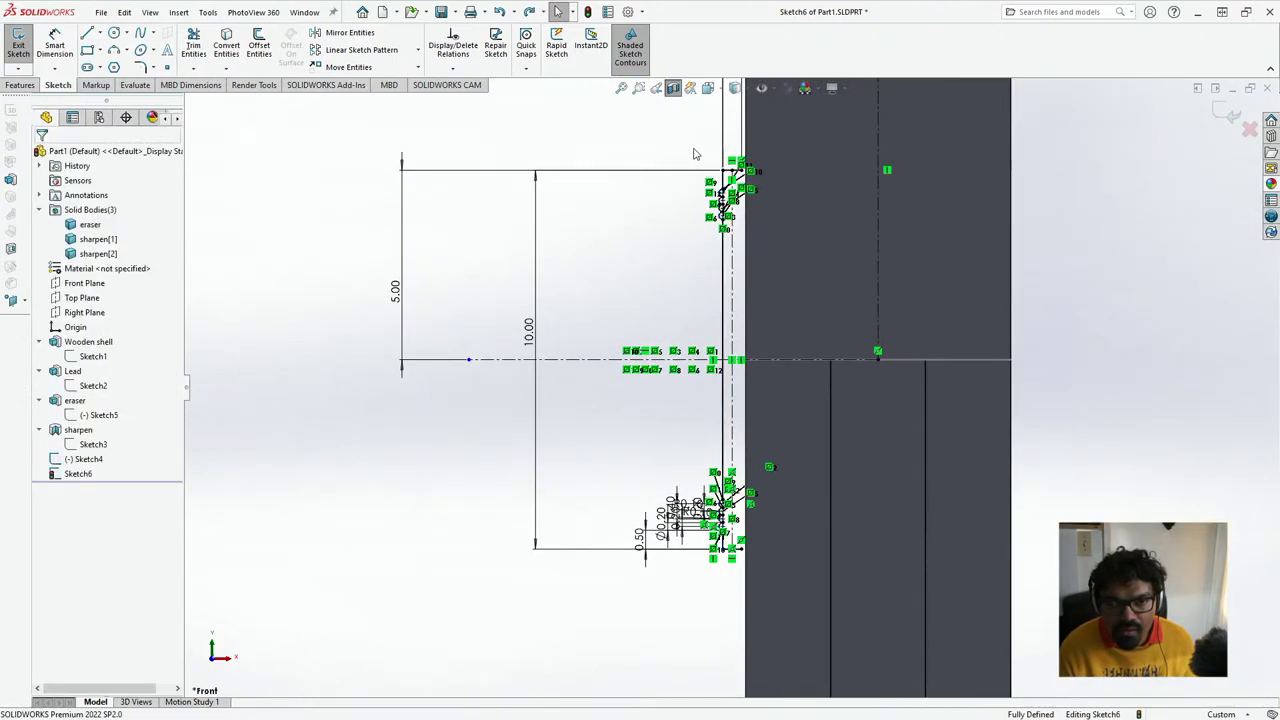
pyautogui.moveTo(697, 142); pyautogui.dragTo(728, 573)
pyautogui.hotkey('ctrl', 'z')
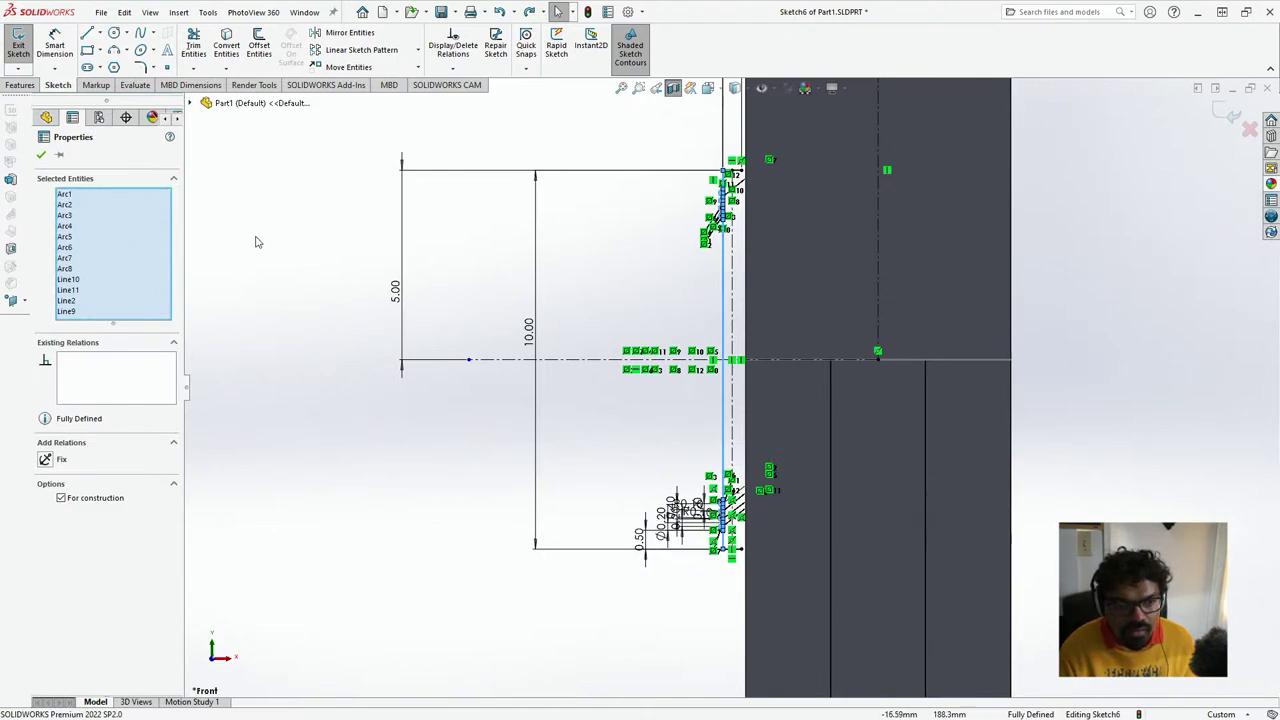
pyautogui.click(298, 191)
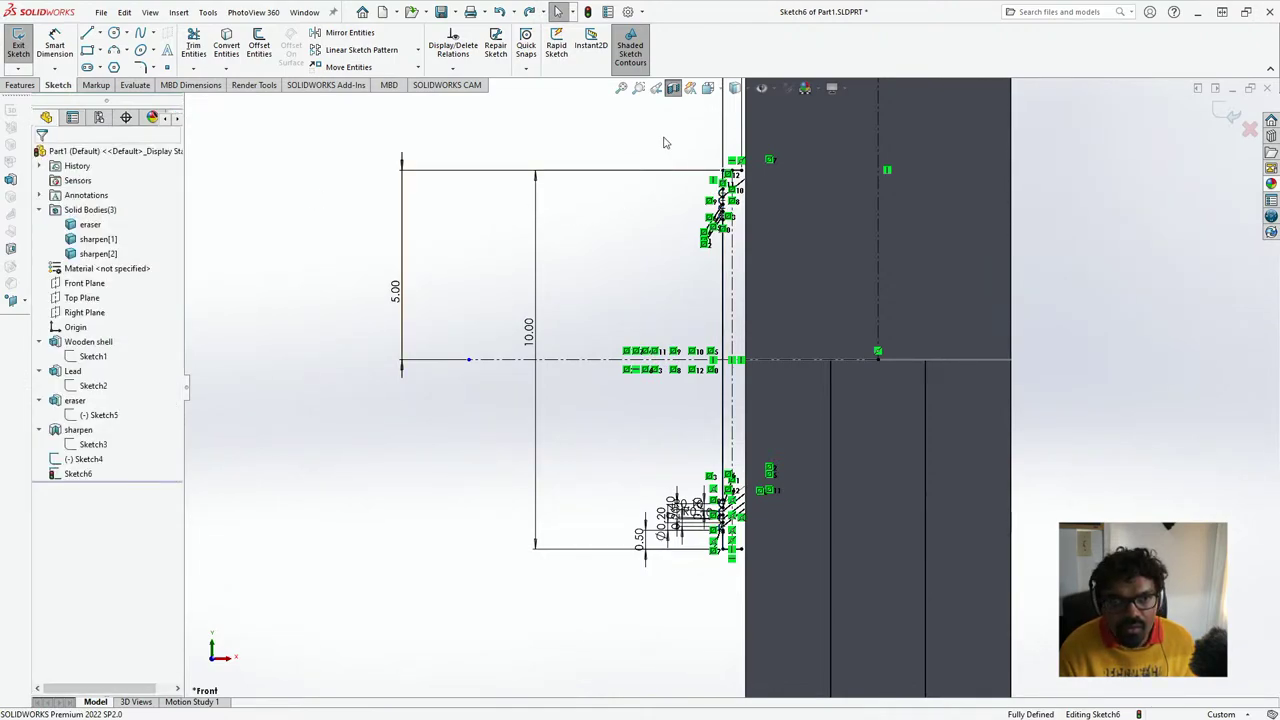
pyautogui.moveTo(687, 133); pyautogui.dragTo(733, 576)
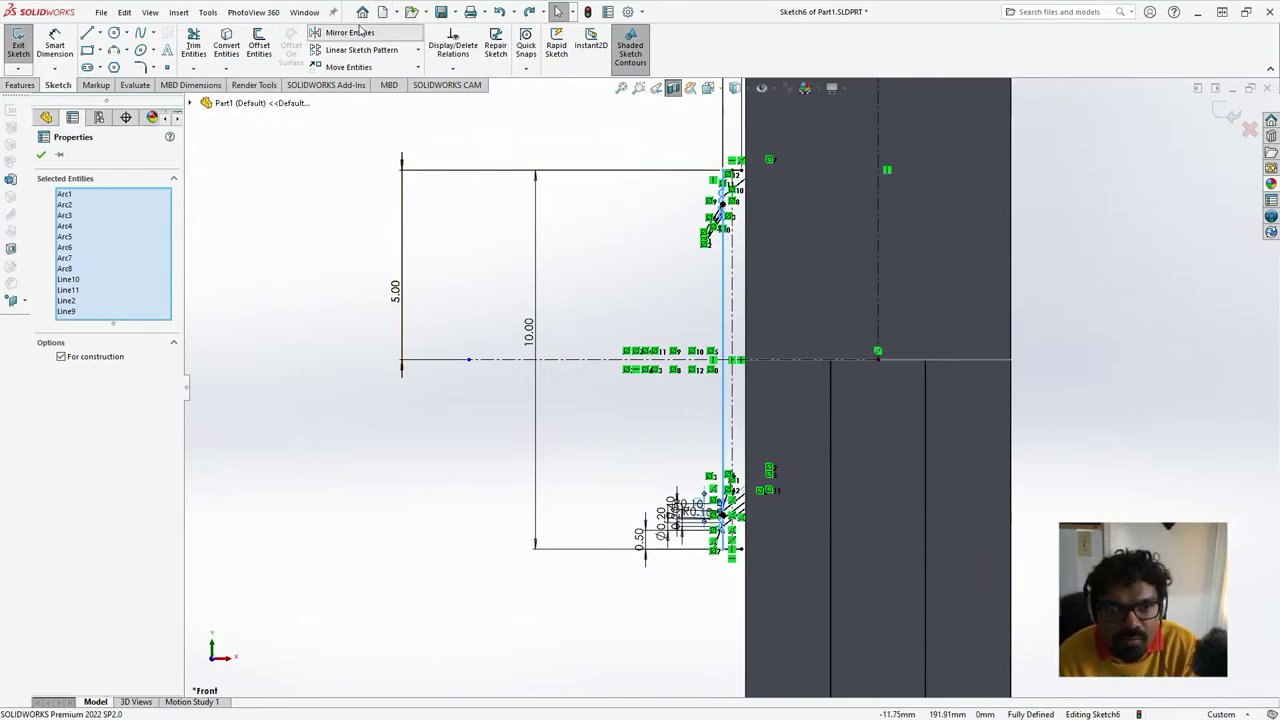
pyautogui.hotkey('ctrl', 'z')
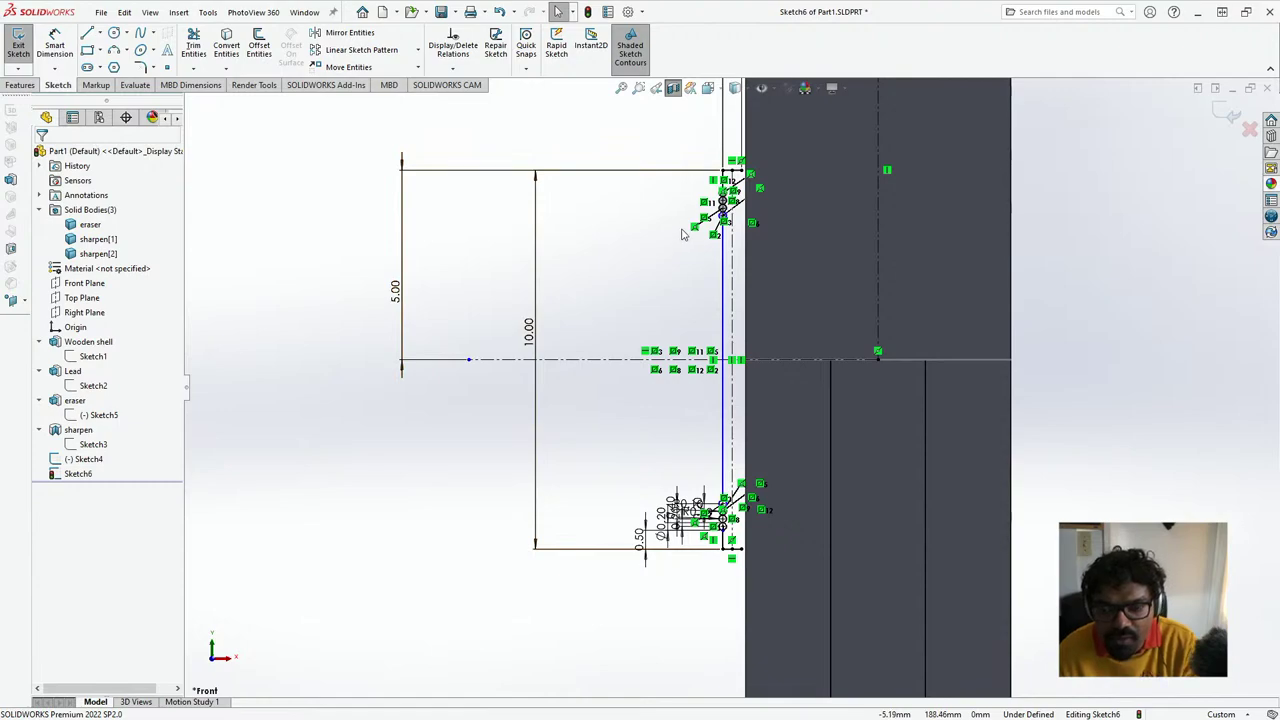
pyautogui.hotkey('ctrl', 'z')
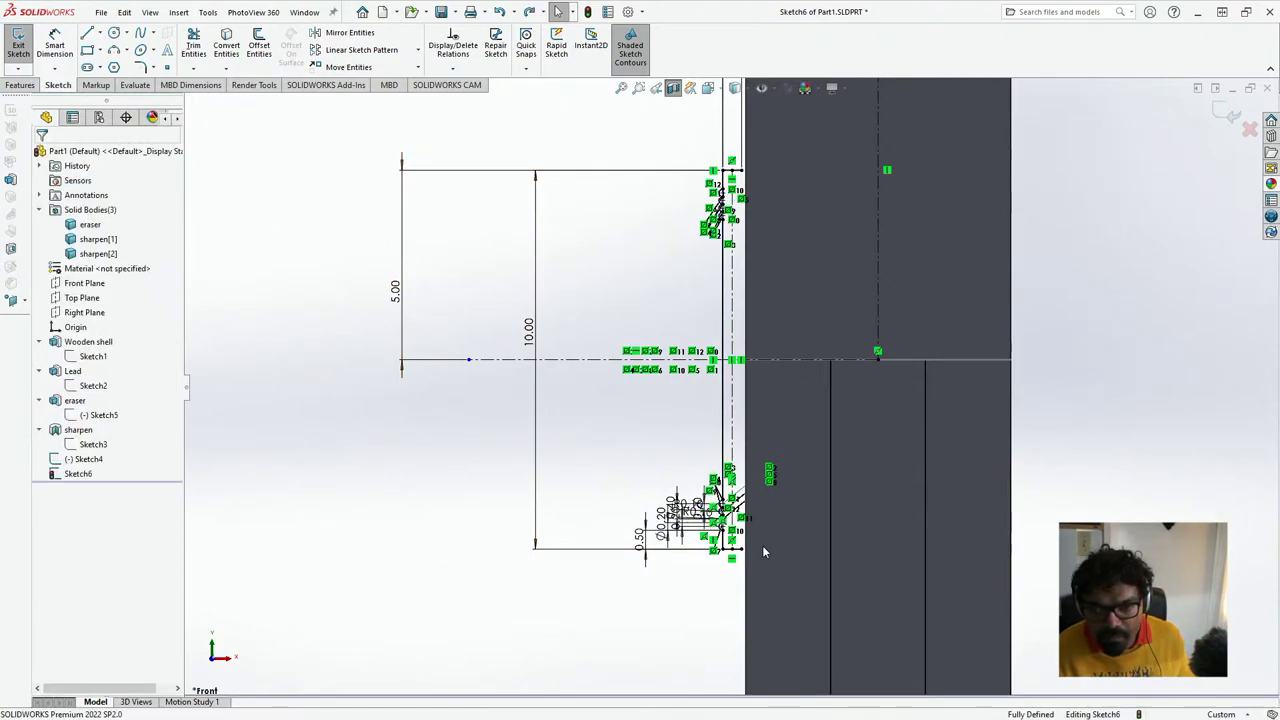
pyautogui.scroll(-5, 762, 550)
pyautogui.scroll(3, 671, 522)
pyautogui.scroll(-3, 705, 375)
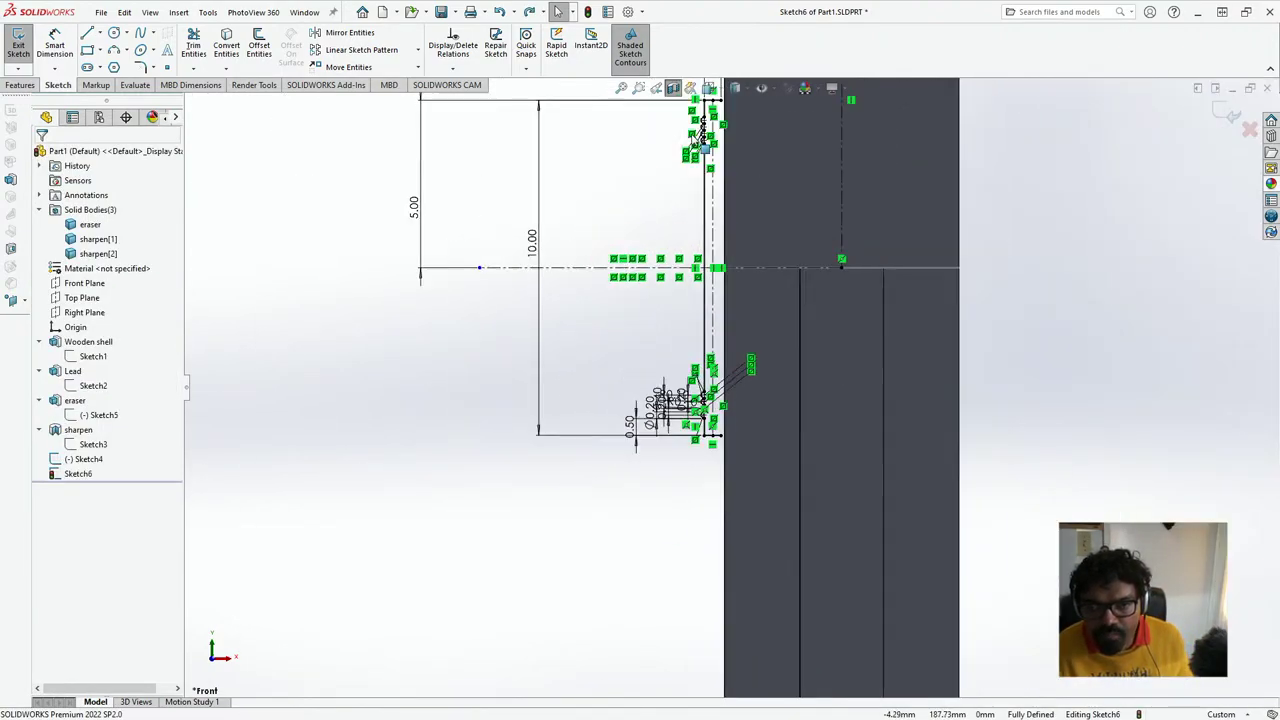
pyautogui.moveTo(679, 129); pyautogui.dragTo(712, 478)
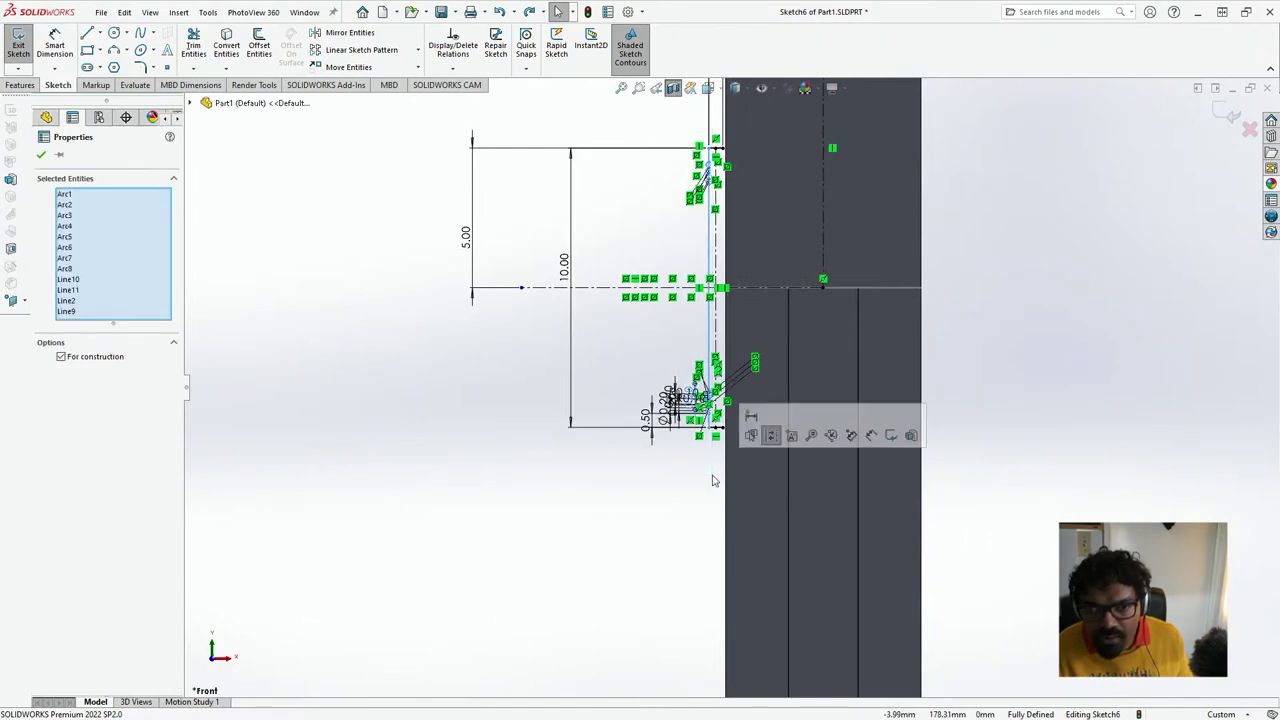
pyautogui.scroll(2, 745, 335)
pyautogui.scroll(-3, 712, 333)
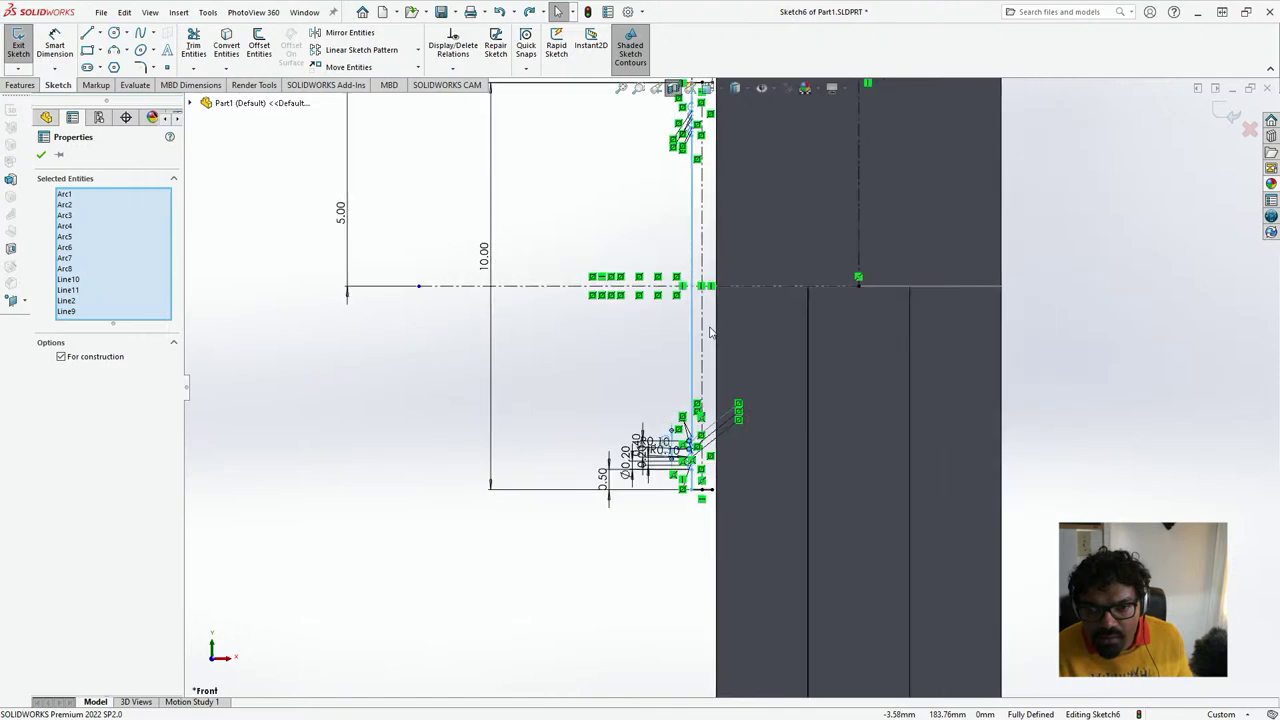
pyautogui.scroll(-6, 716, 254)
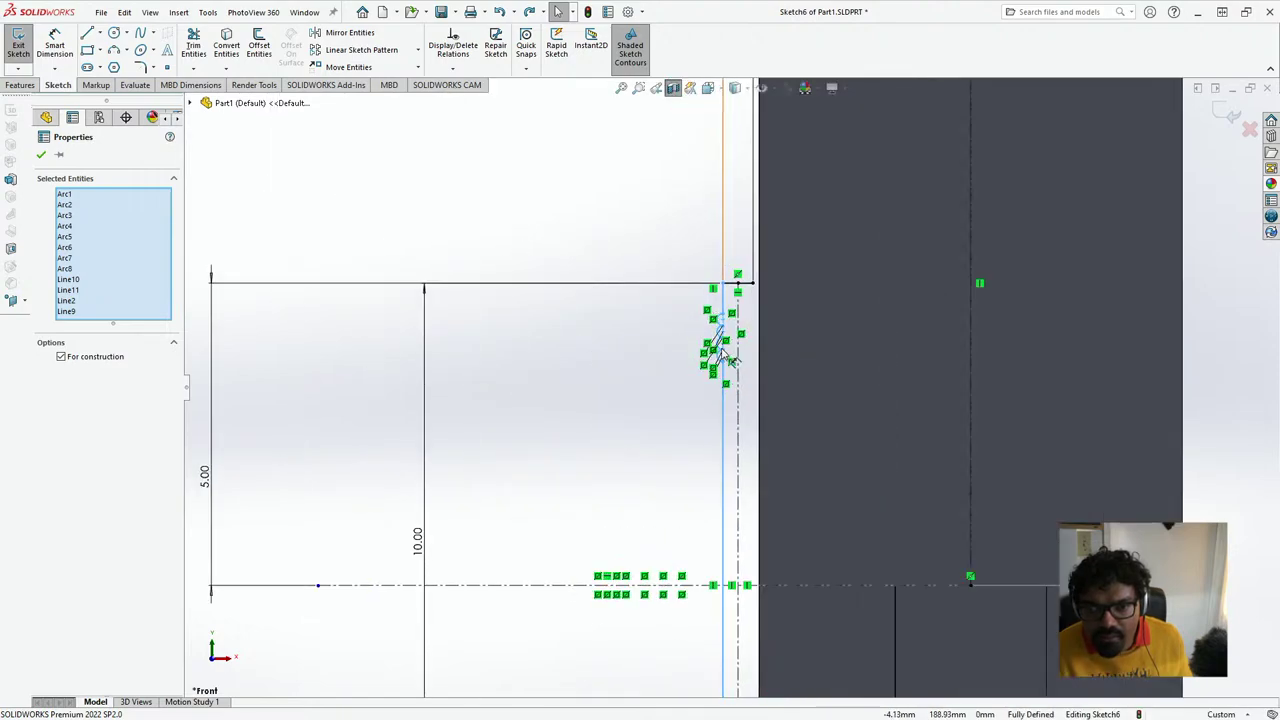
pyautogui.scroll(3, 728, 358)
pyautogui.scroll(-3, 729, 356)
pyautogui.scroll(5, 730, 372)
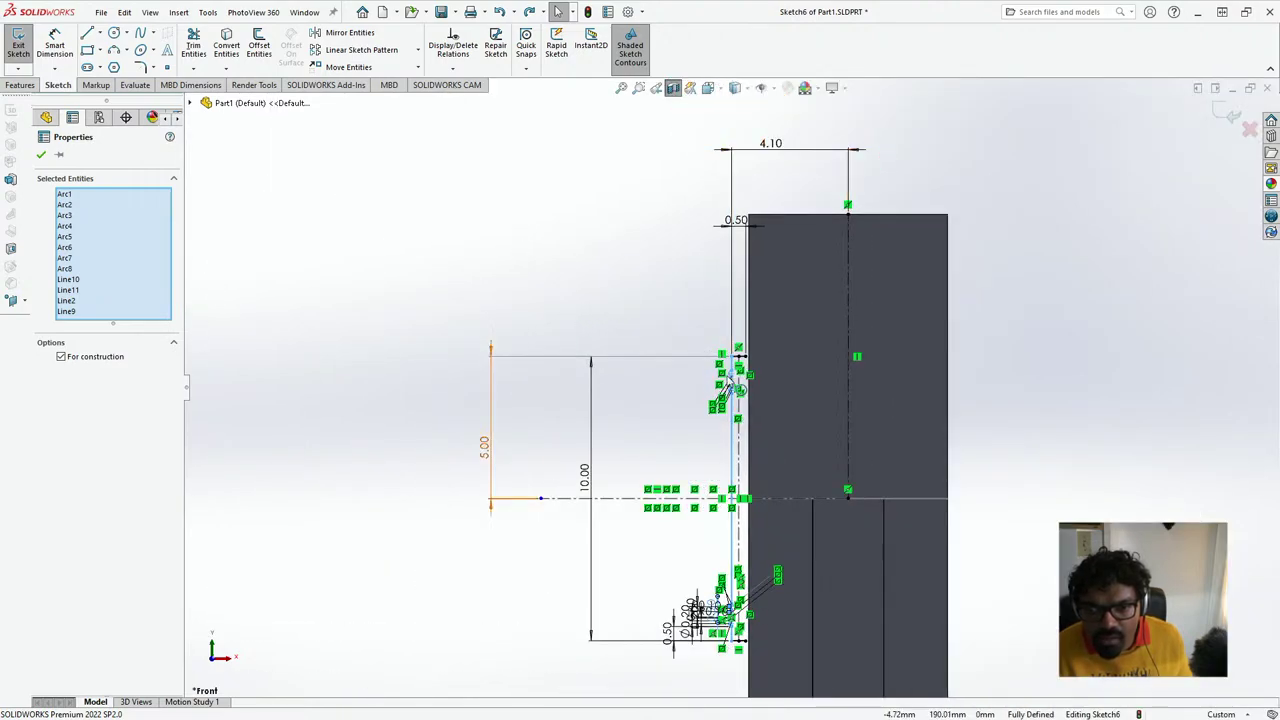
pyautogui.scroll(-1, 600, 400)
pyautogui.scroll(4, 668, 456)
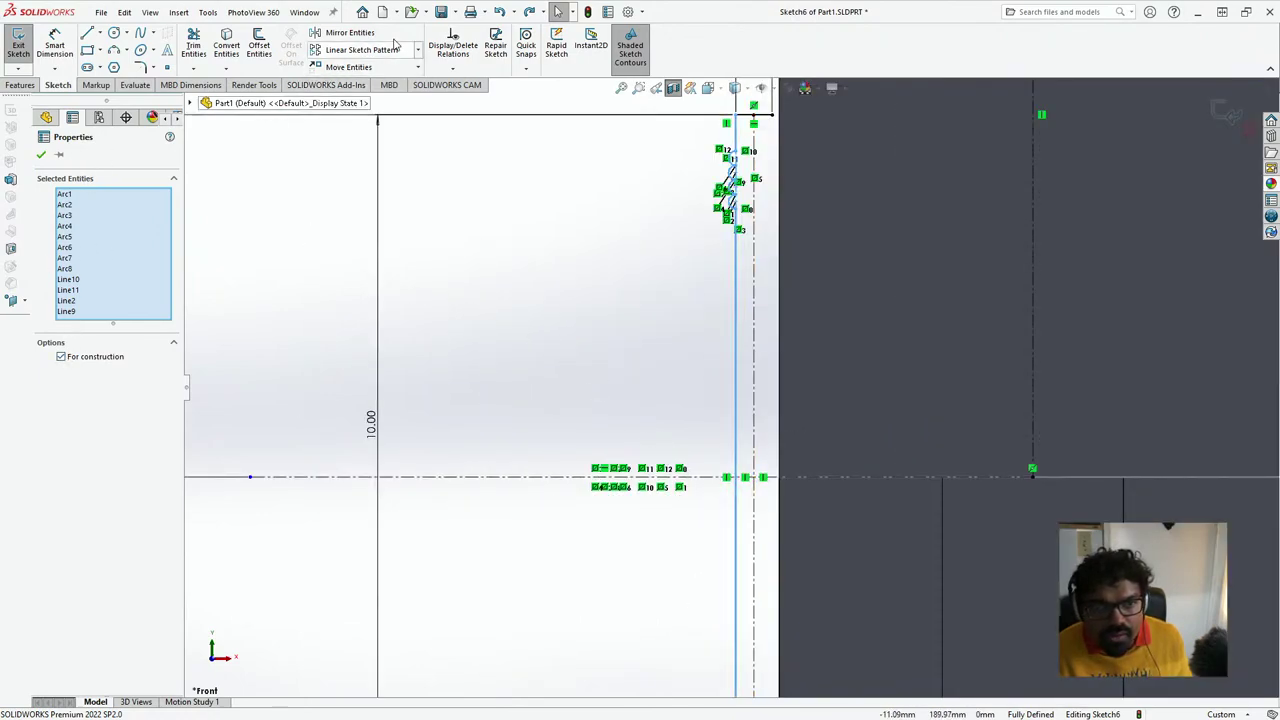
pyautogui.click(278, 283)
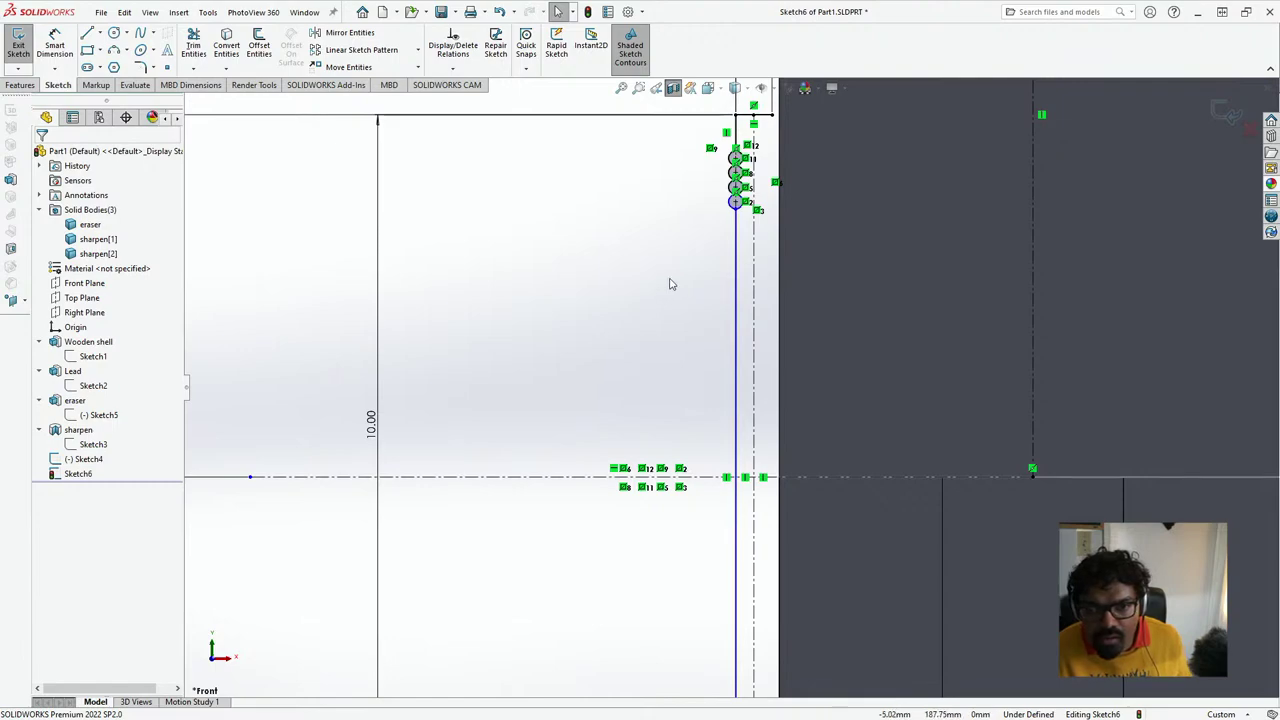
pyautogui.hotkey('ctrl', 'z')
pyautogui.click(660, 309)
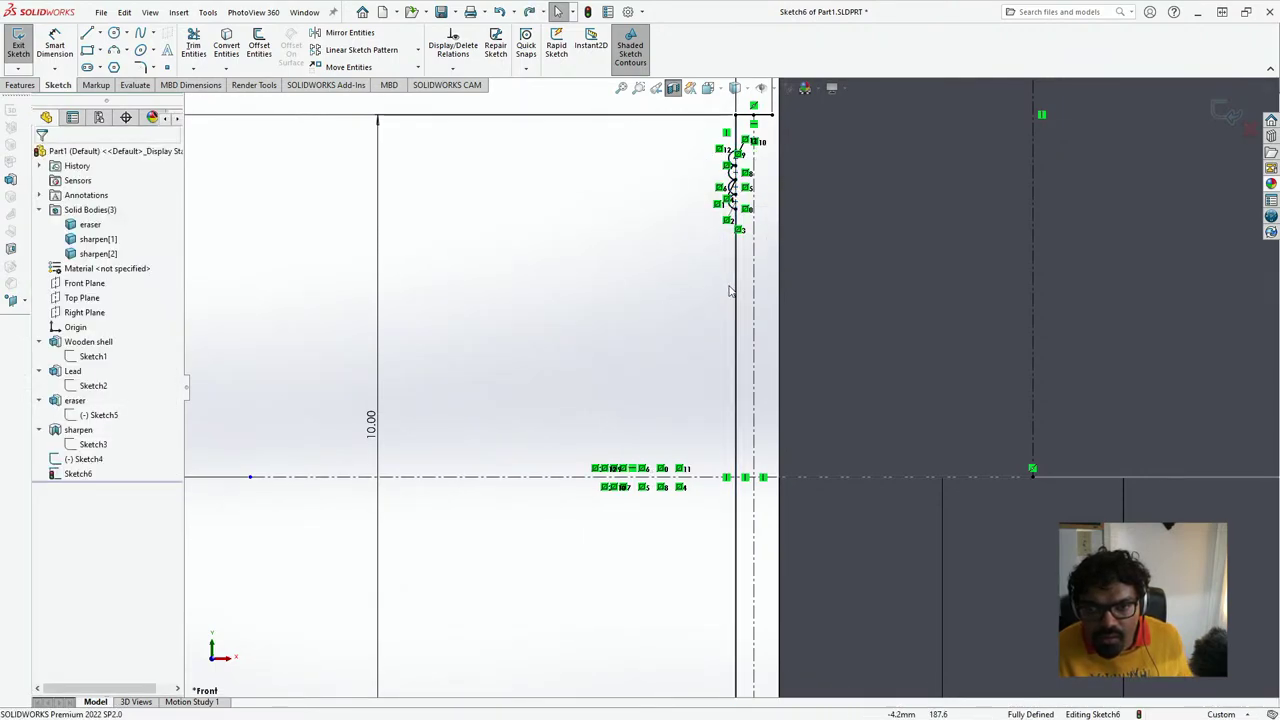
# - Mirror the lines and ridge arcs of the ferrule profile's outer side about the vertical centerline through its wall, keeping the originals
pyautogui.scroll(2, 648, 270)
pyautogui.scroll(-2, 674, 422)
pyautogui.moveTo(684, 170)
pyautogui.mouseDown()
pyautogui.moveTo(741, 329)
pyautogui.moveTo(741, 697)
pyautogui.mouseUp()
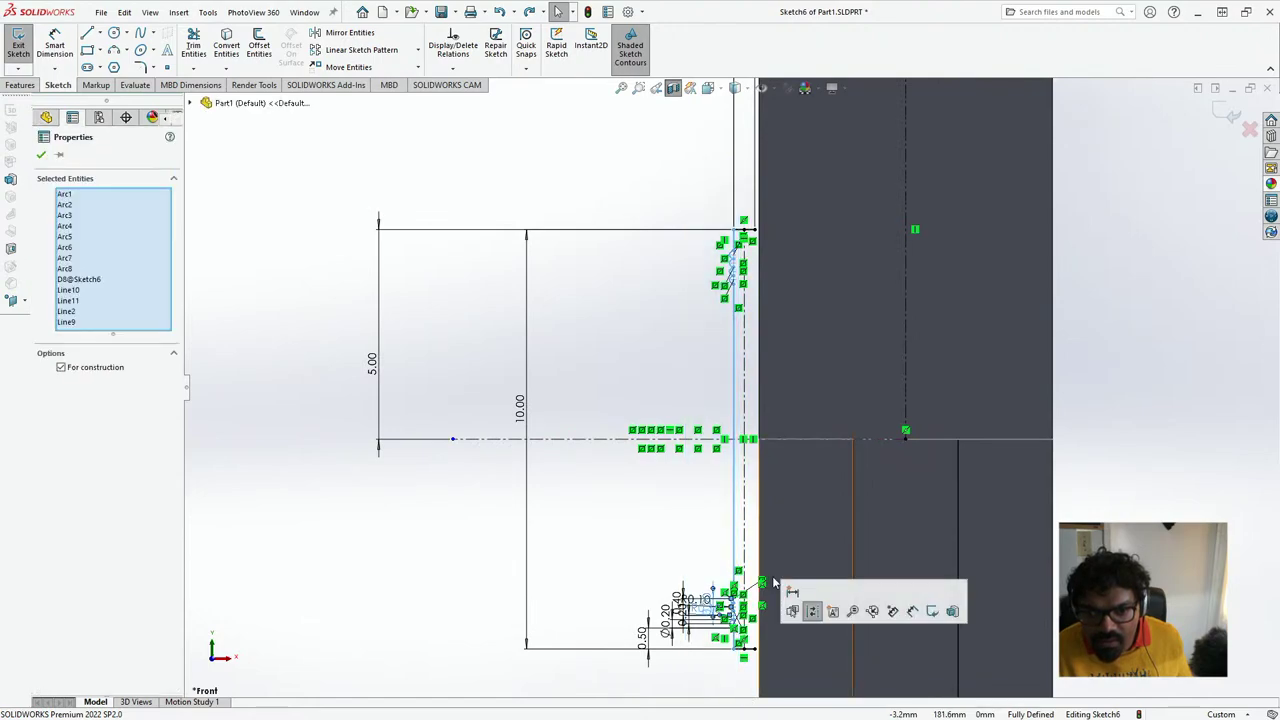
pyautogui.keyDown('ctrl'); pyautogui.click(742, 482); pyautogui.keyUp('ctrl')
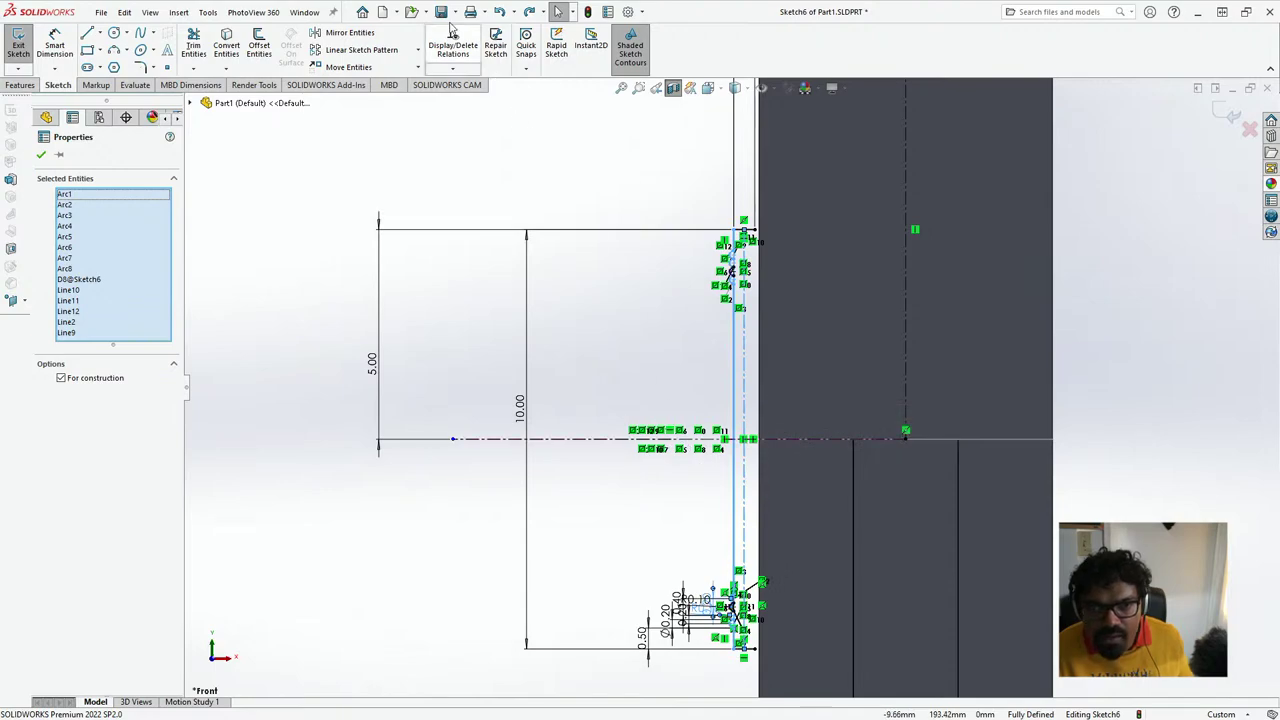
pyautogui.click(349, 32)
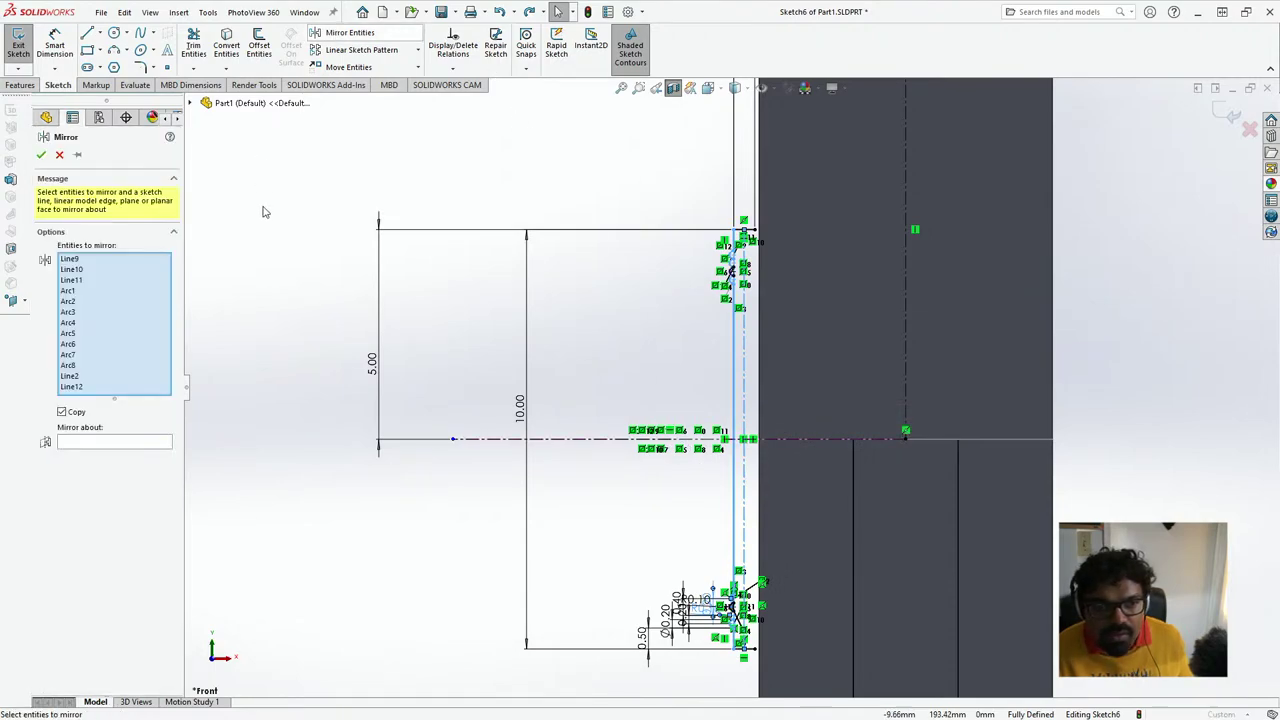
pyautogui.click(94, 443)
pyautogui.click(745, 412)
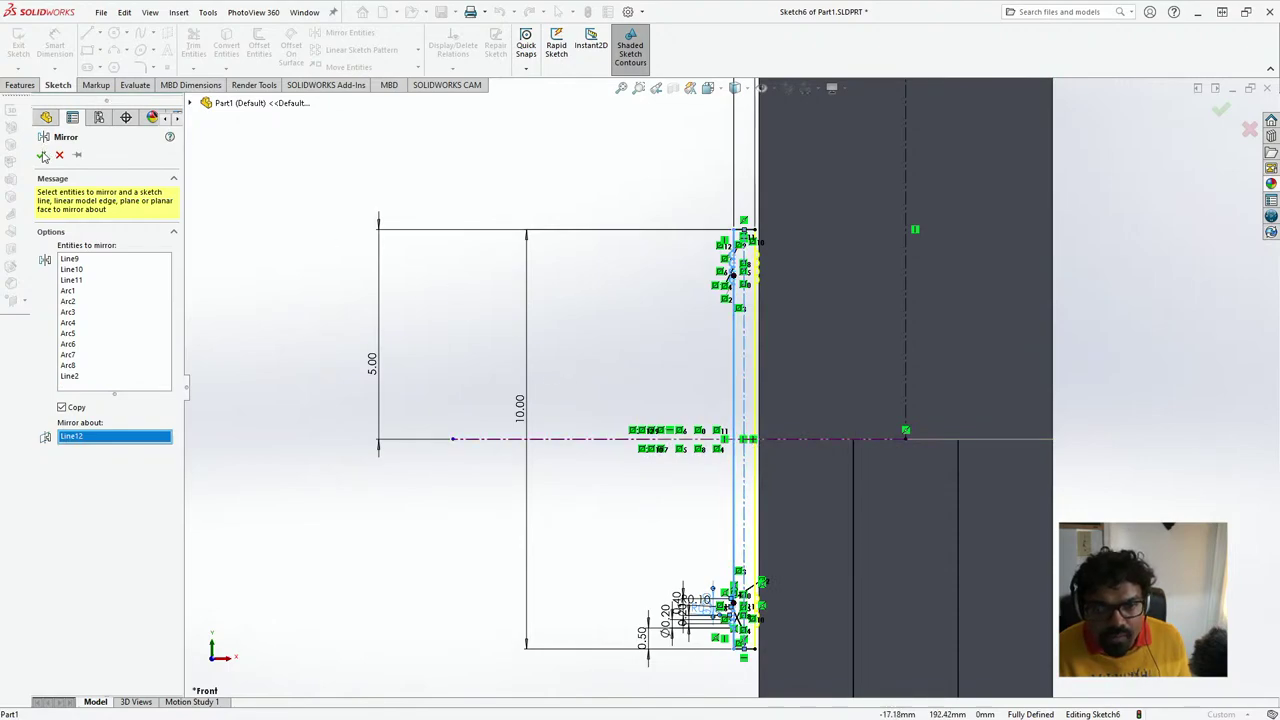
pyautogui.click(43, 157)
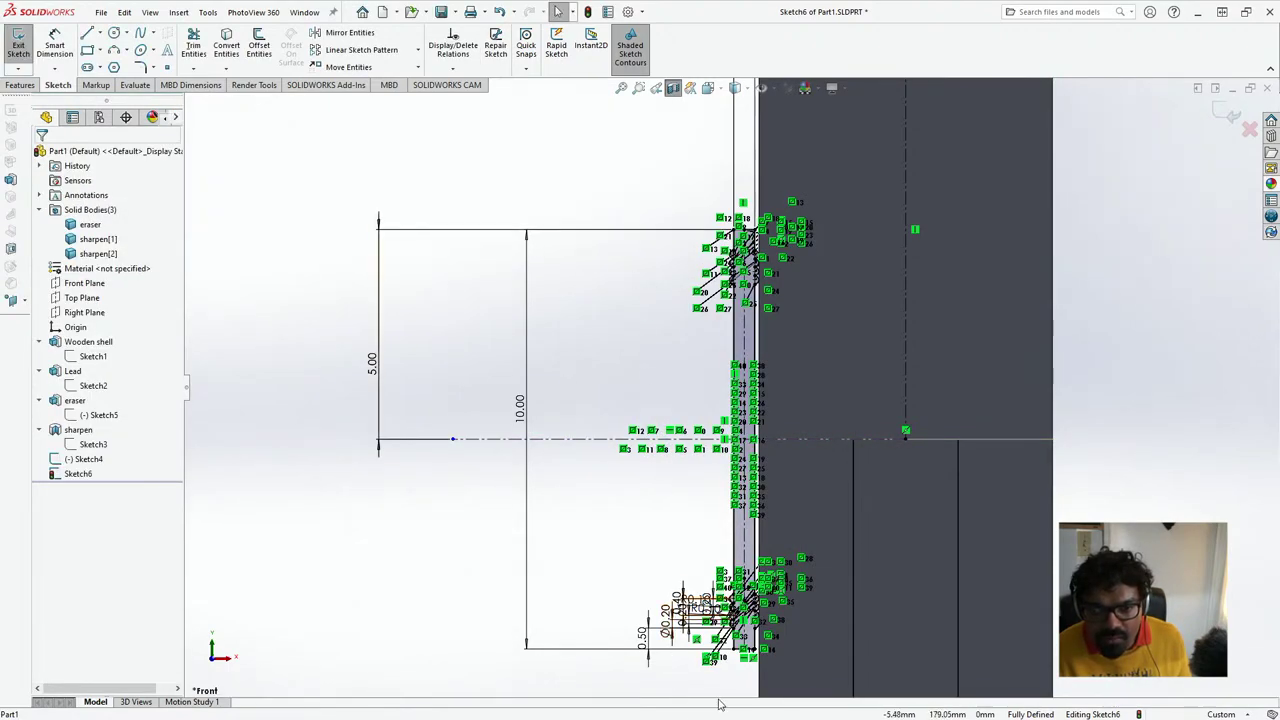
pyautogui.scroll(-4, 712, 367)
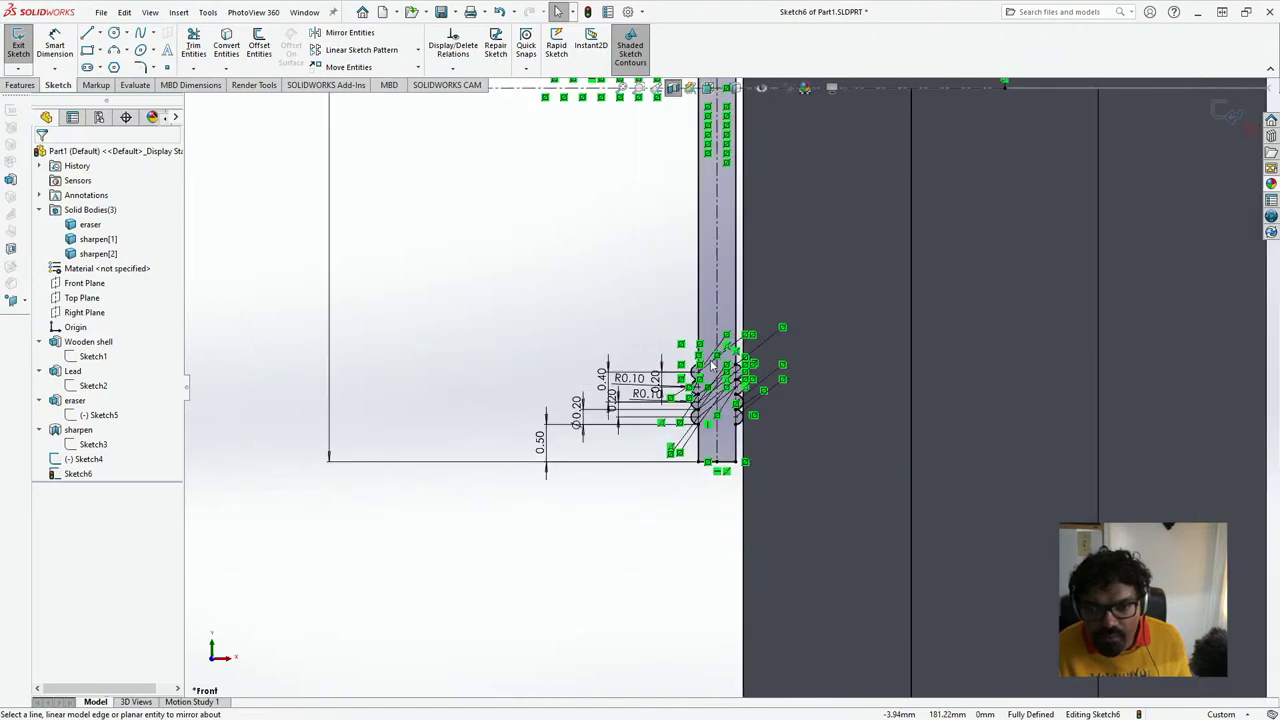
pyautogui.scroll(5, 712, 367)
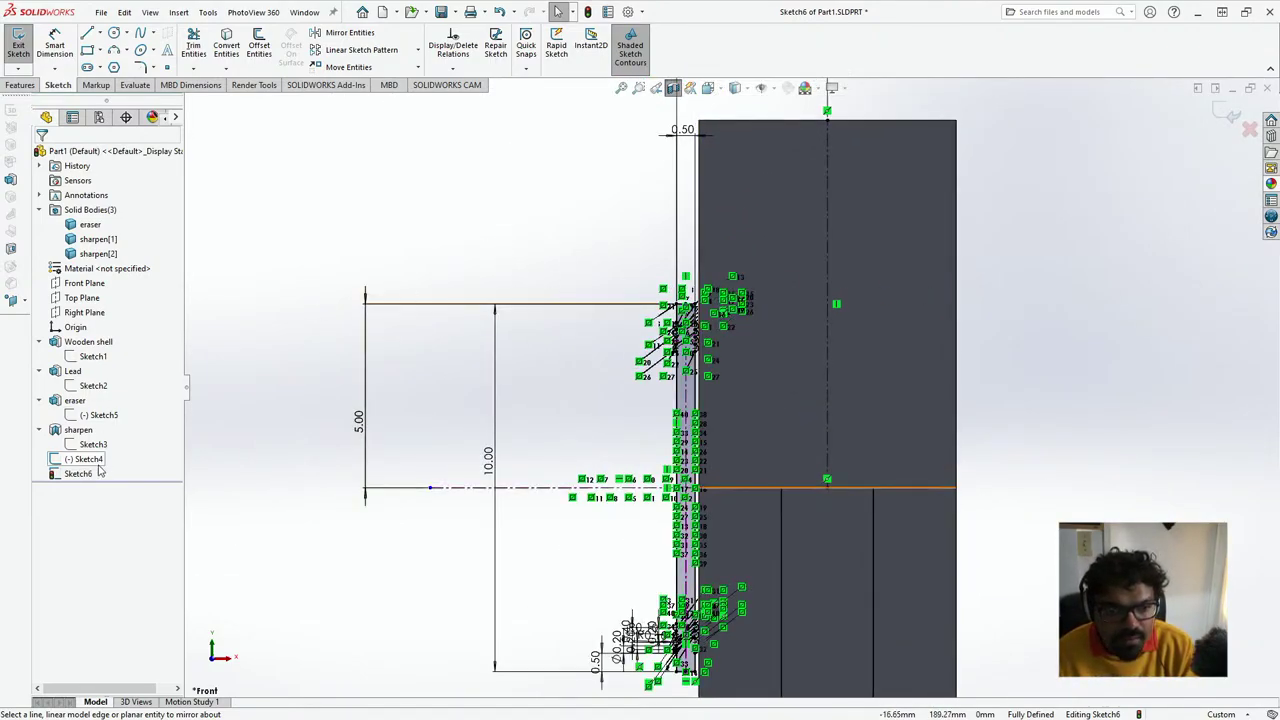
# - Revolve the ferrule profile 360° about the pencil's vertical center axis as a separate body, with merging of results turned off
pyautogui.click(20, 85)
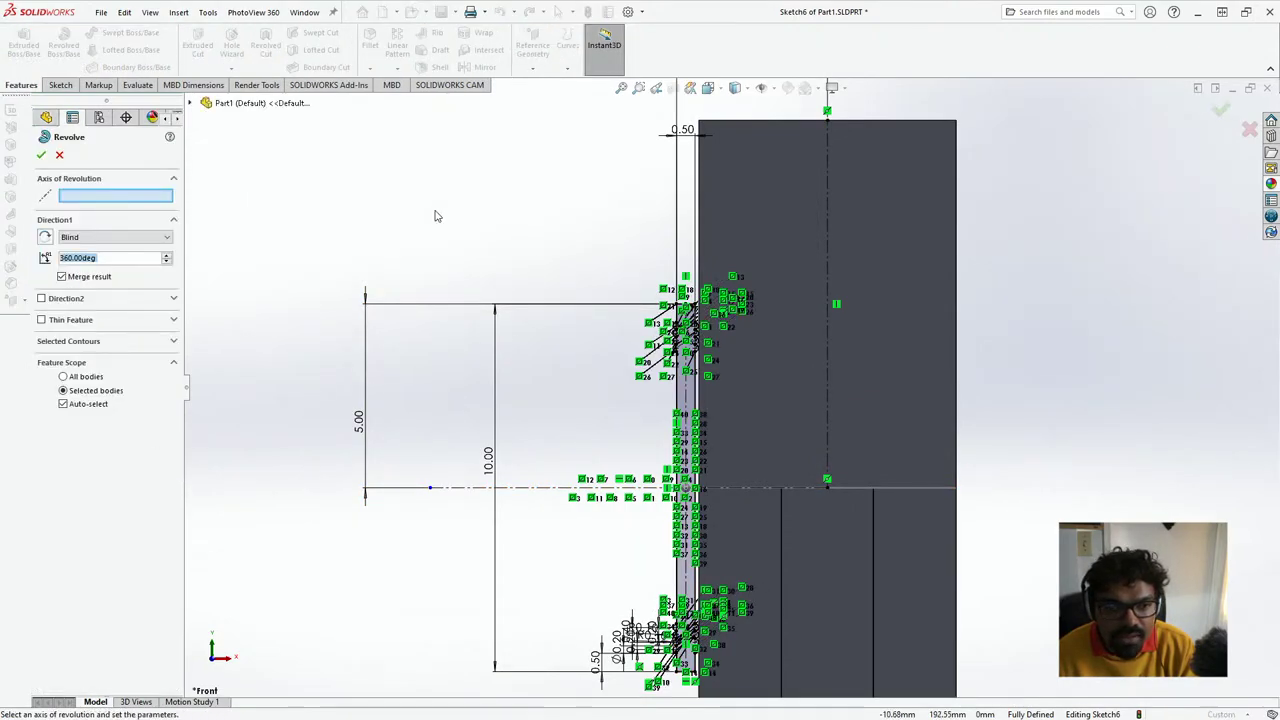
pyautogui.click(98, 197)
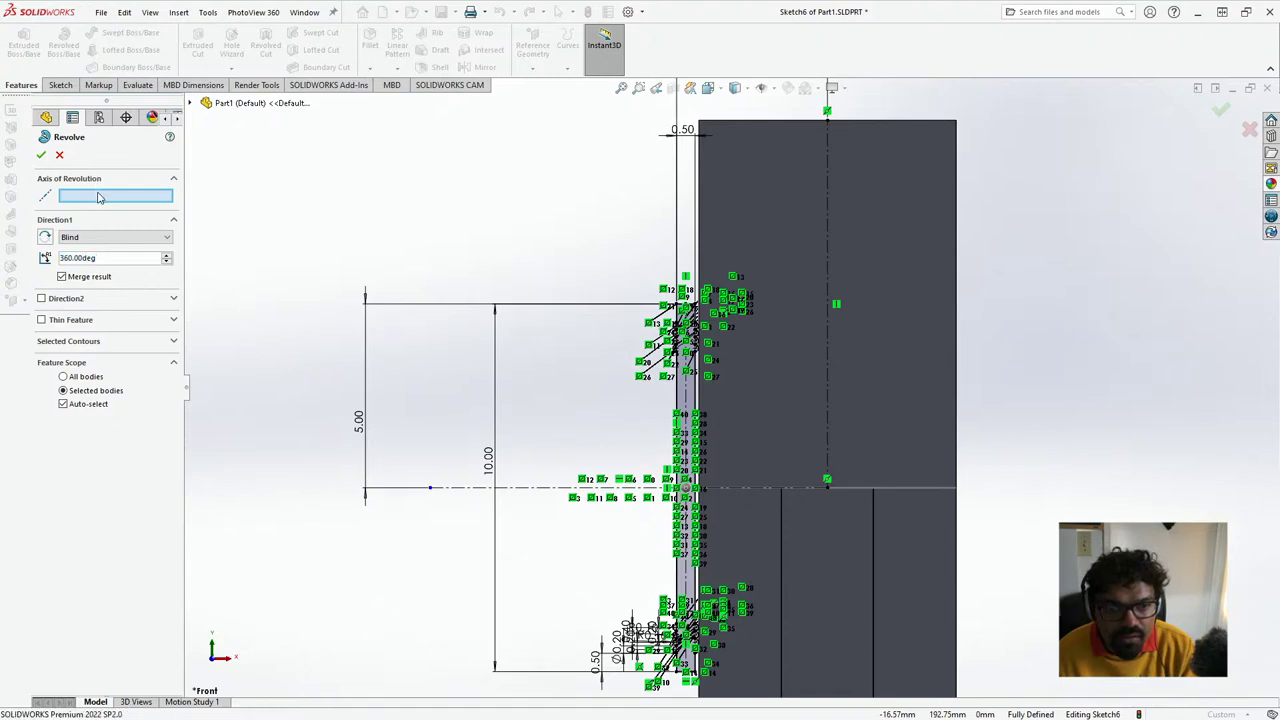
pyautogui.click(827, 346)
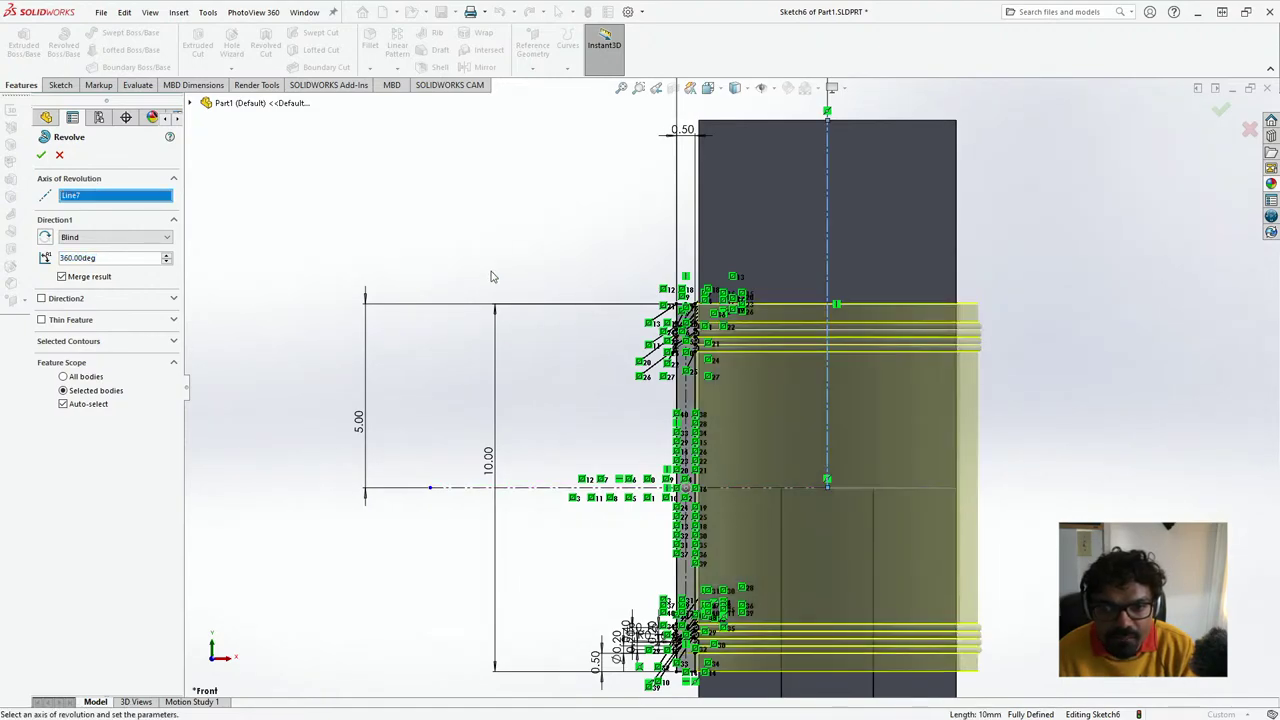
pyautogui.click(61, 277)
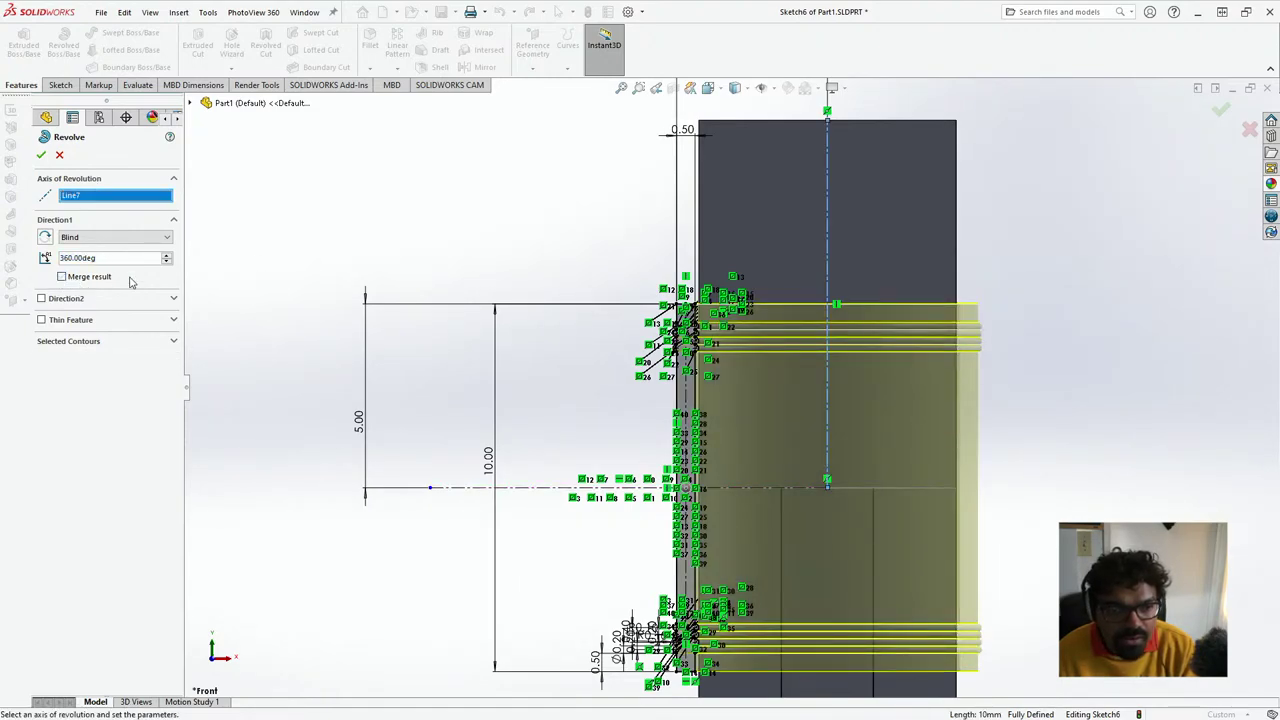
pyautogui.click(41, 156)
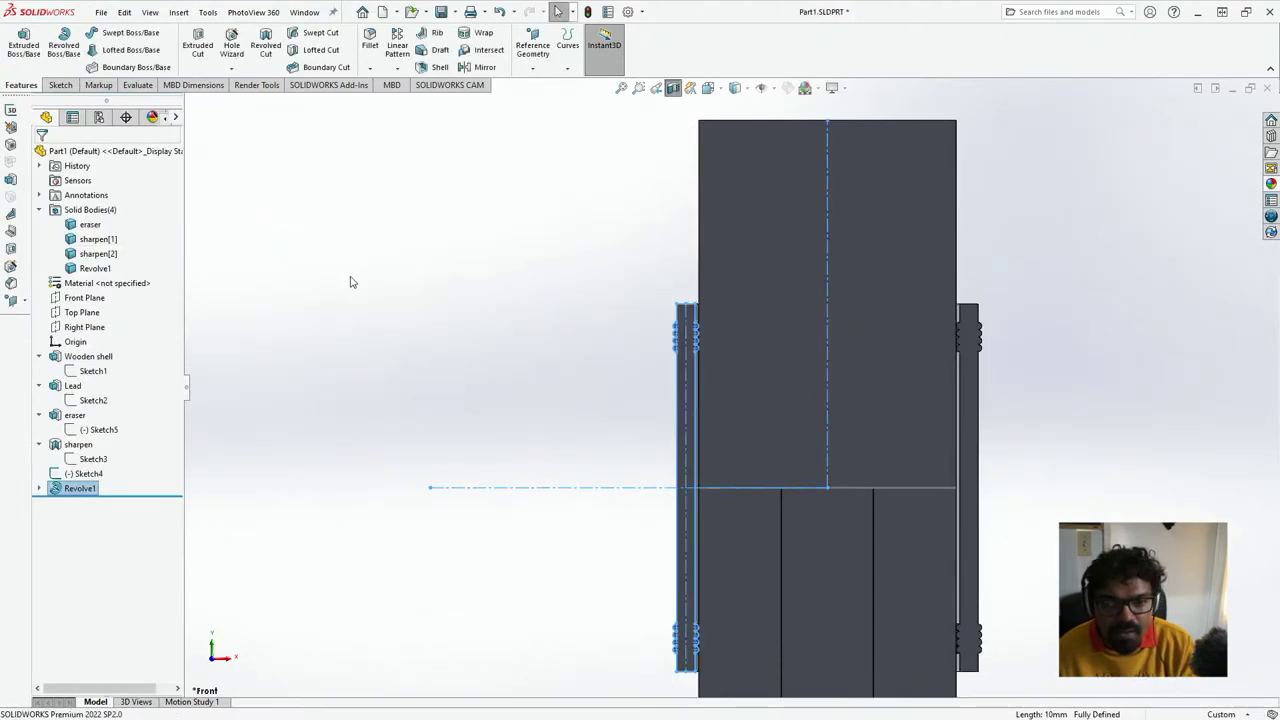
# - Turn off the section view and examine the revolved ferrule around the pencil and eraser from an angled view
pyautogui.click(673, 87)
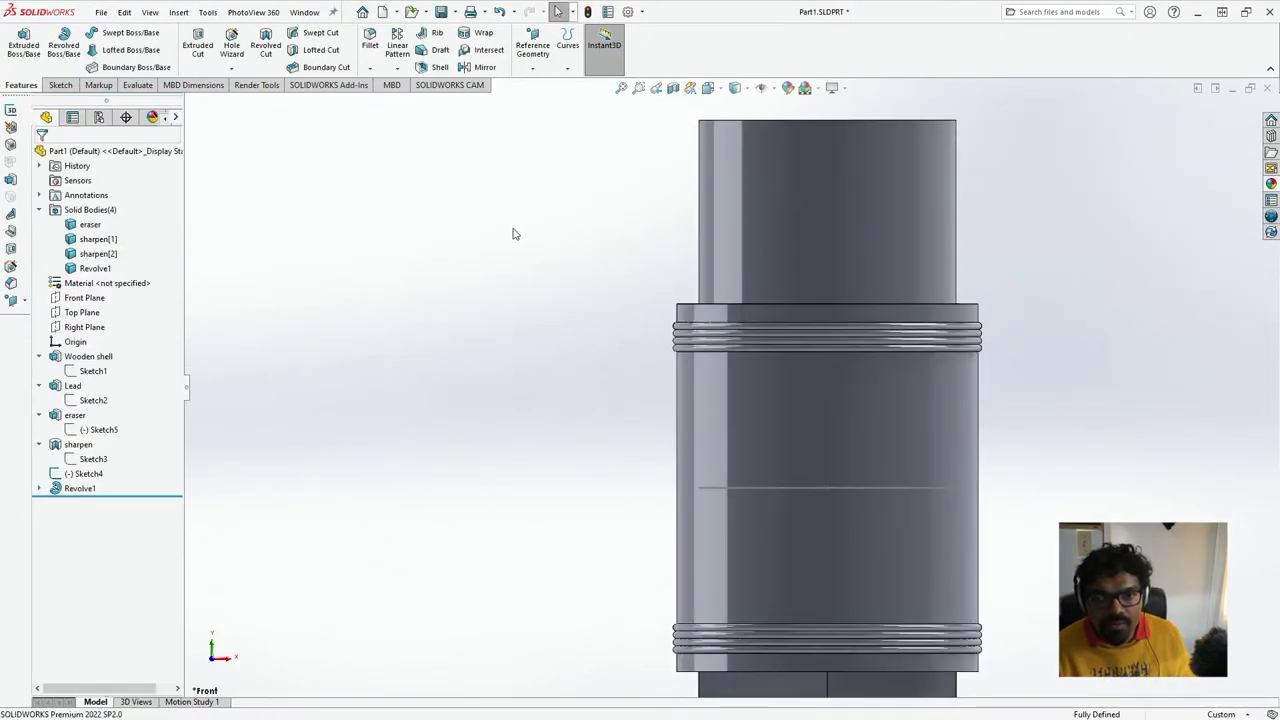
pyautogui.hotkey('alt', 'Right')
pyautogui.hotkey('alt', 'Right')
pyautogui.hotkey('alt', 'Right')
pyautogui.hotkey('alt', 'Right')
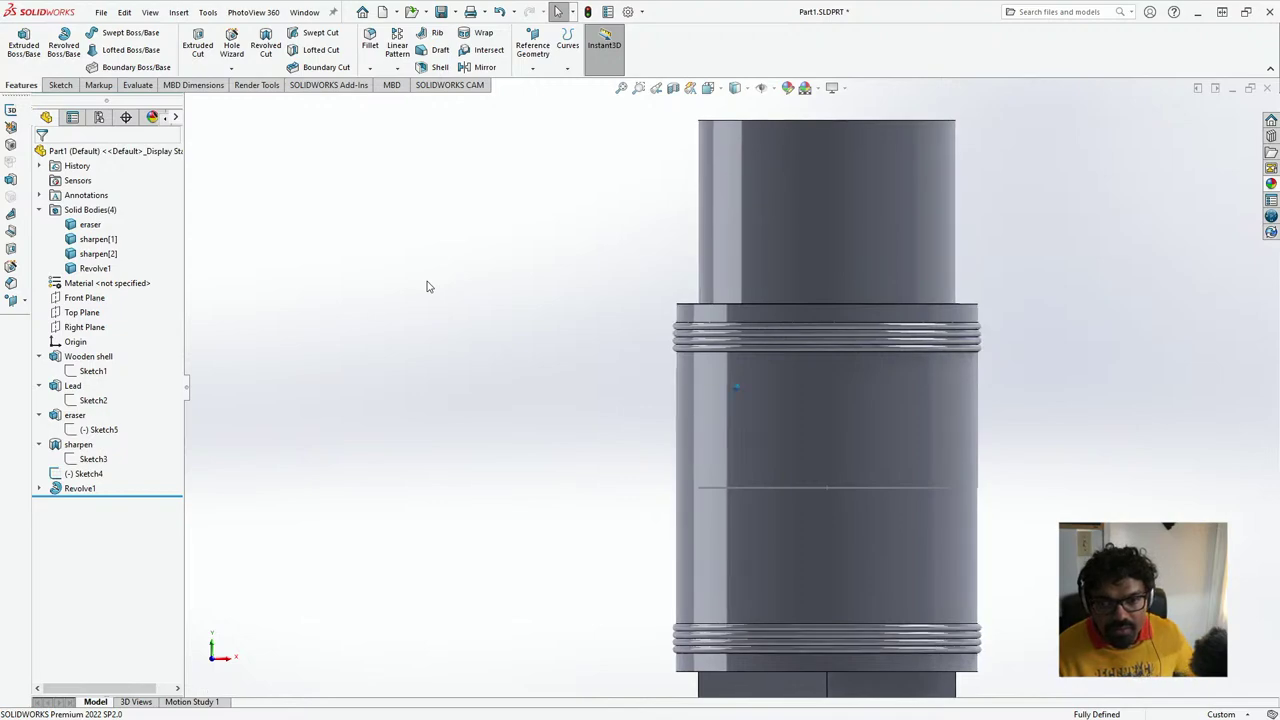
pyautogui.press('Left')
pyautogui.press('Left')
pyautogui.press('Left')
pyautogui.press('Left')
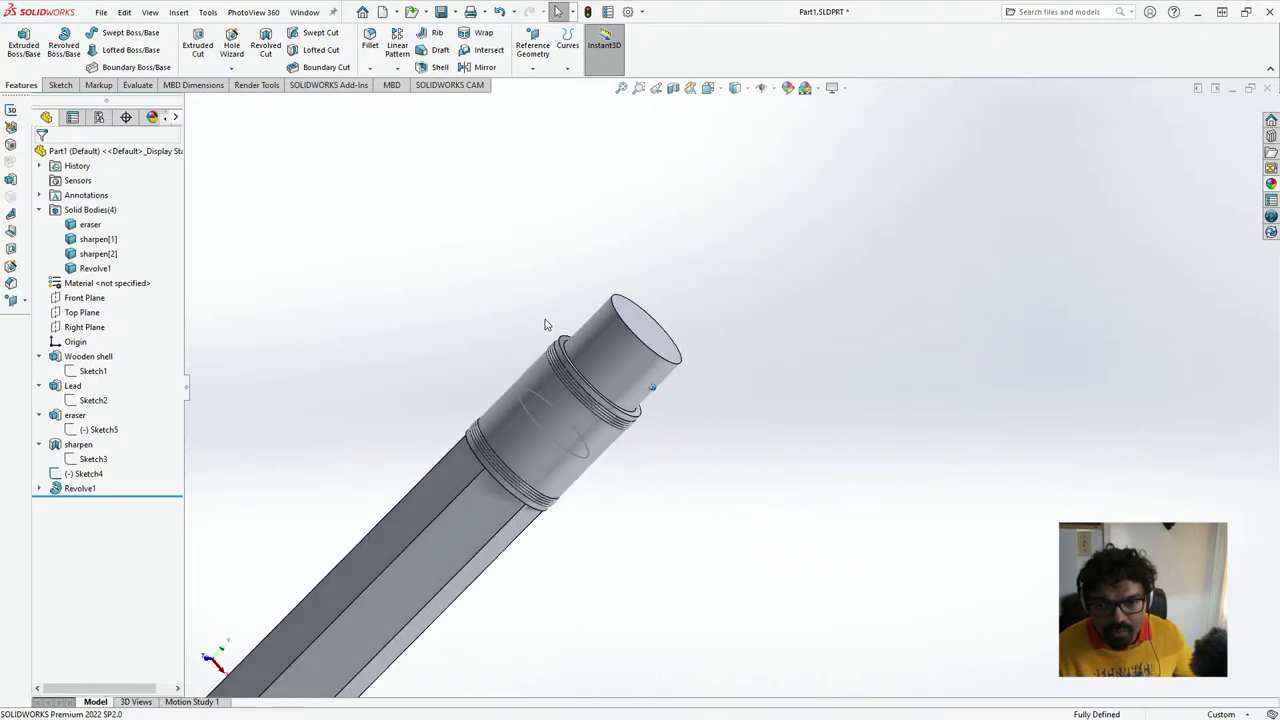
# - Apply the matte rubber appearance to the eraser feature
pyautogui.scroll(-2, 561, 348)
pyautogui.click(596, 337)
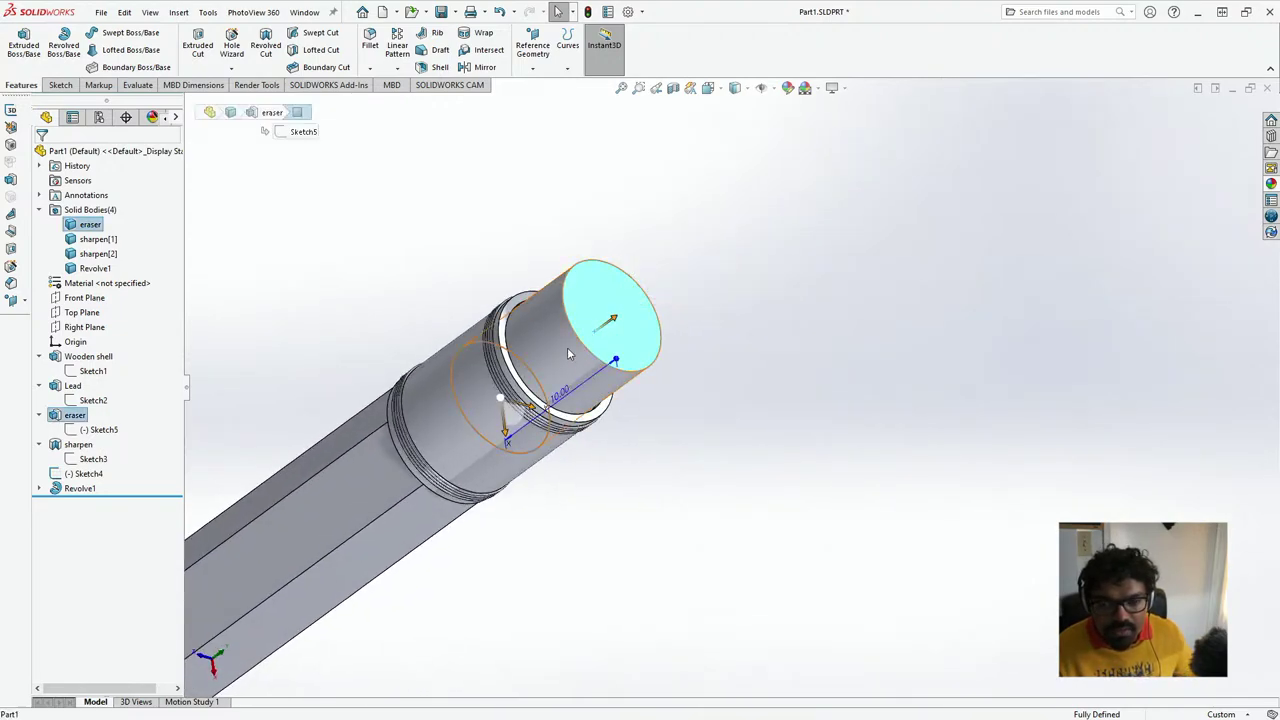
pyautogui.click(567, 347)
pyautogui.click(76, 416)
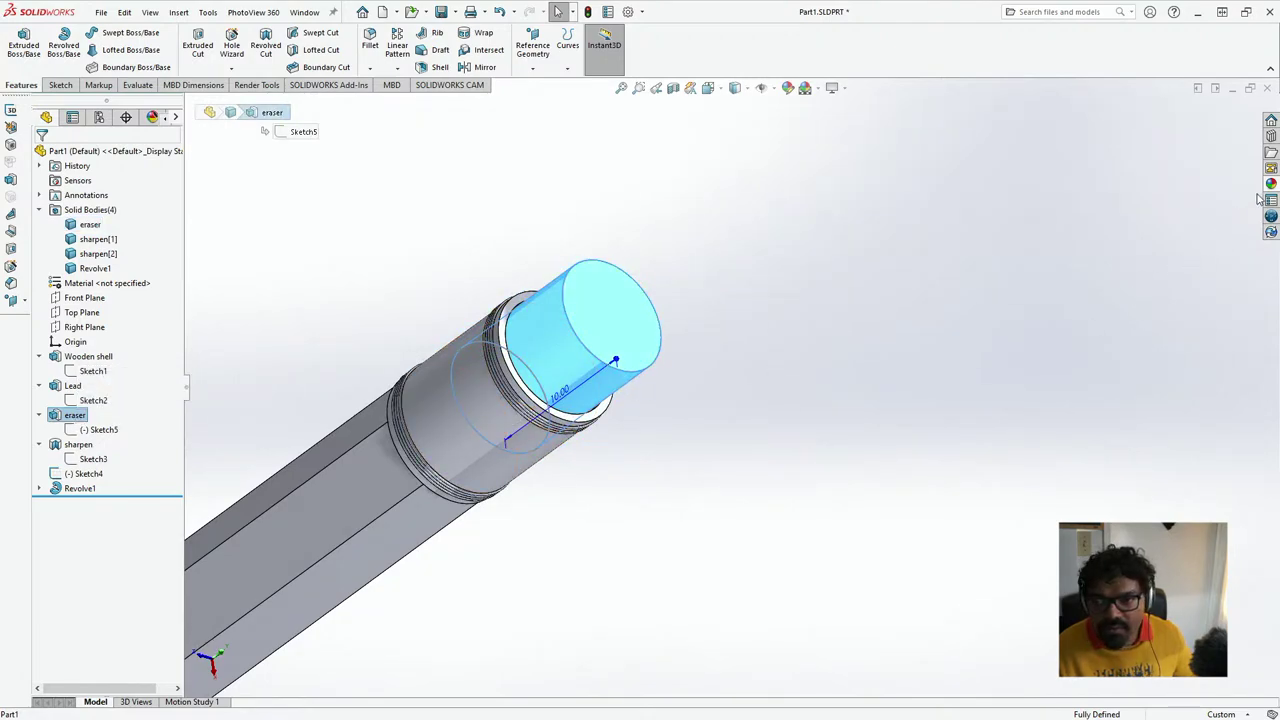
pyautogui.click(1271, 183)
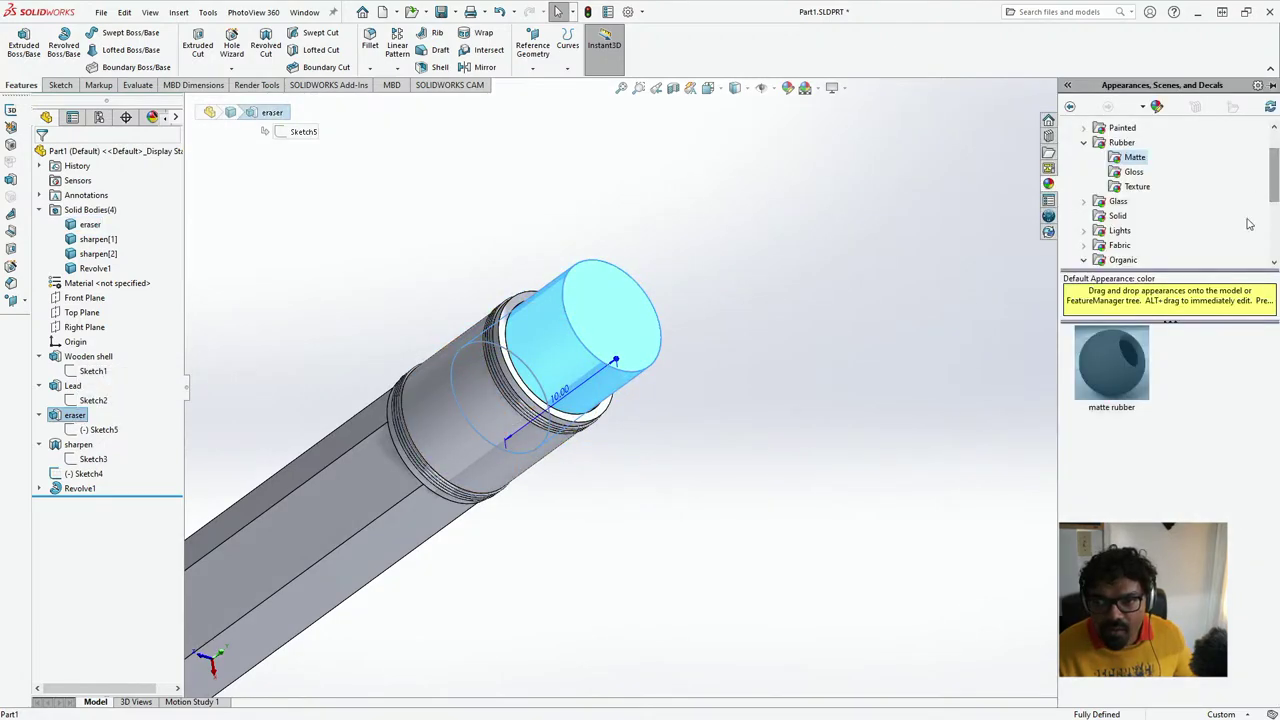
pyautogui.click(151, 117)
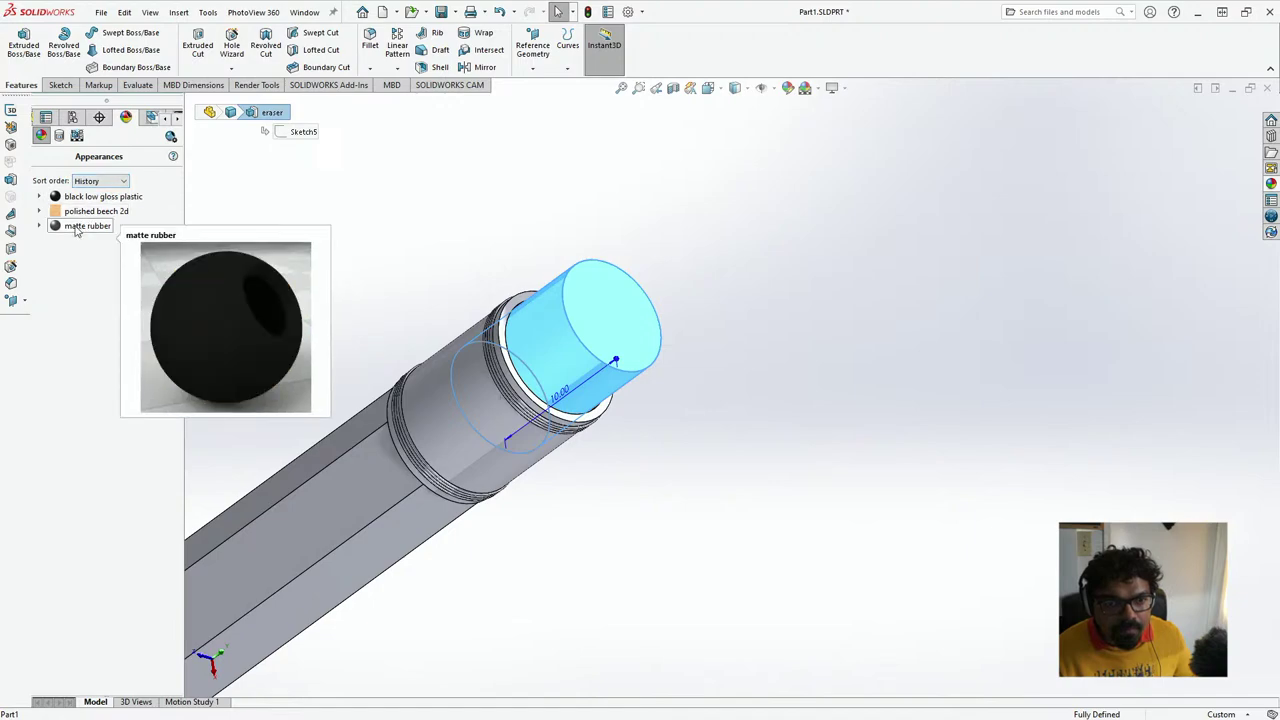
pyautogui.click(162, 119)
pyautogui.click(47, 118)
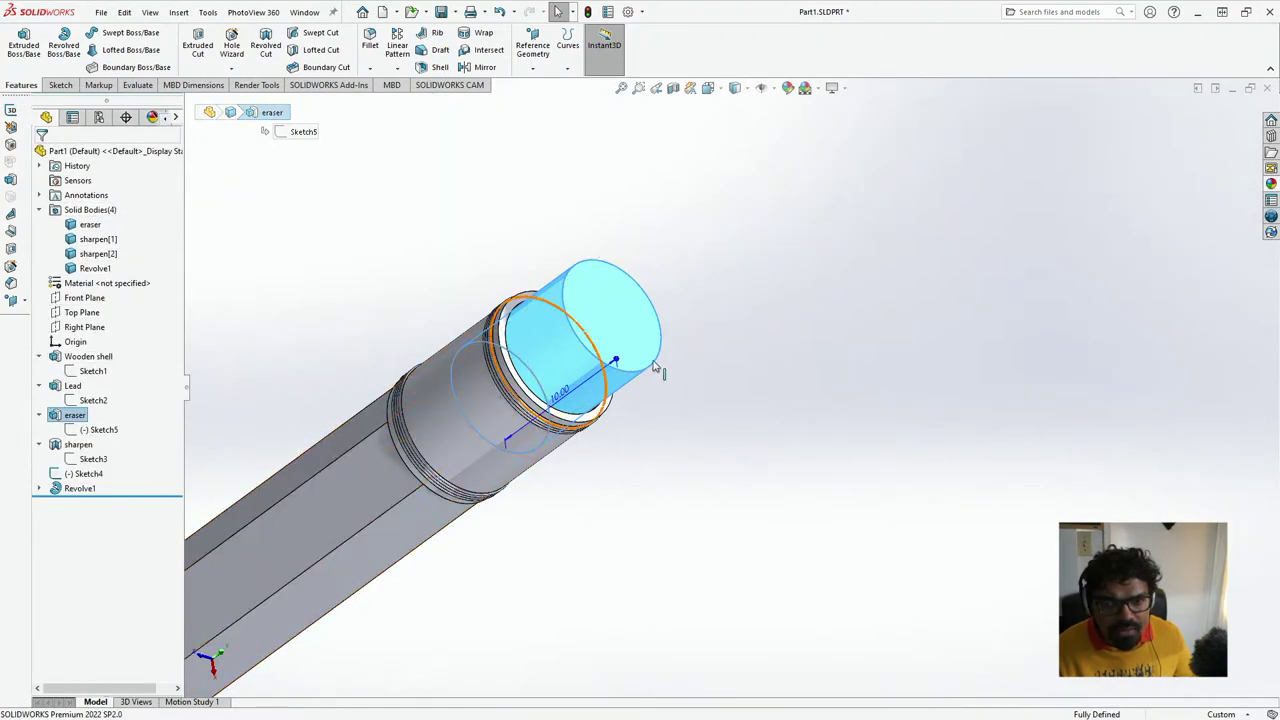
pyautogui.click(1272, 185)
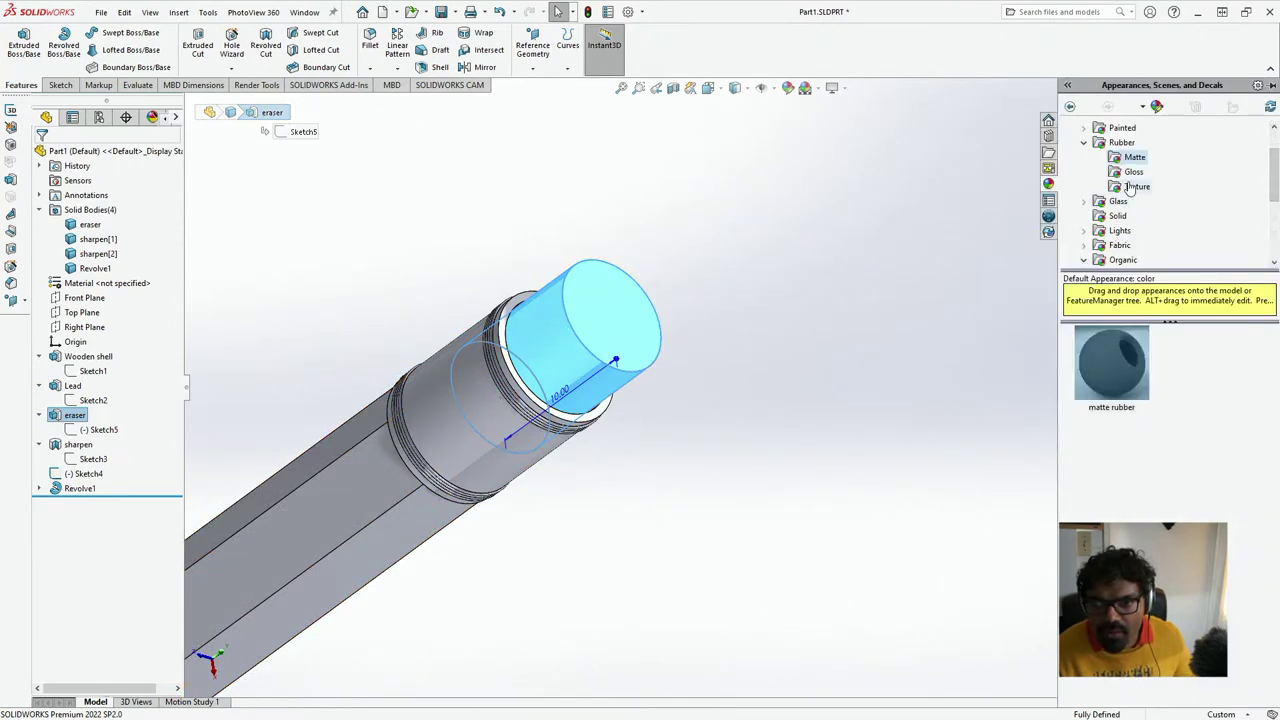
pyautogui.click(1120, 364)
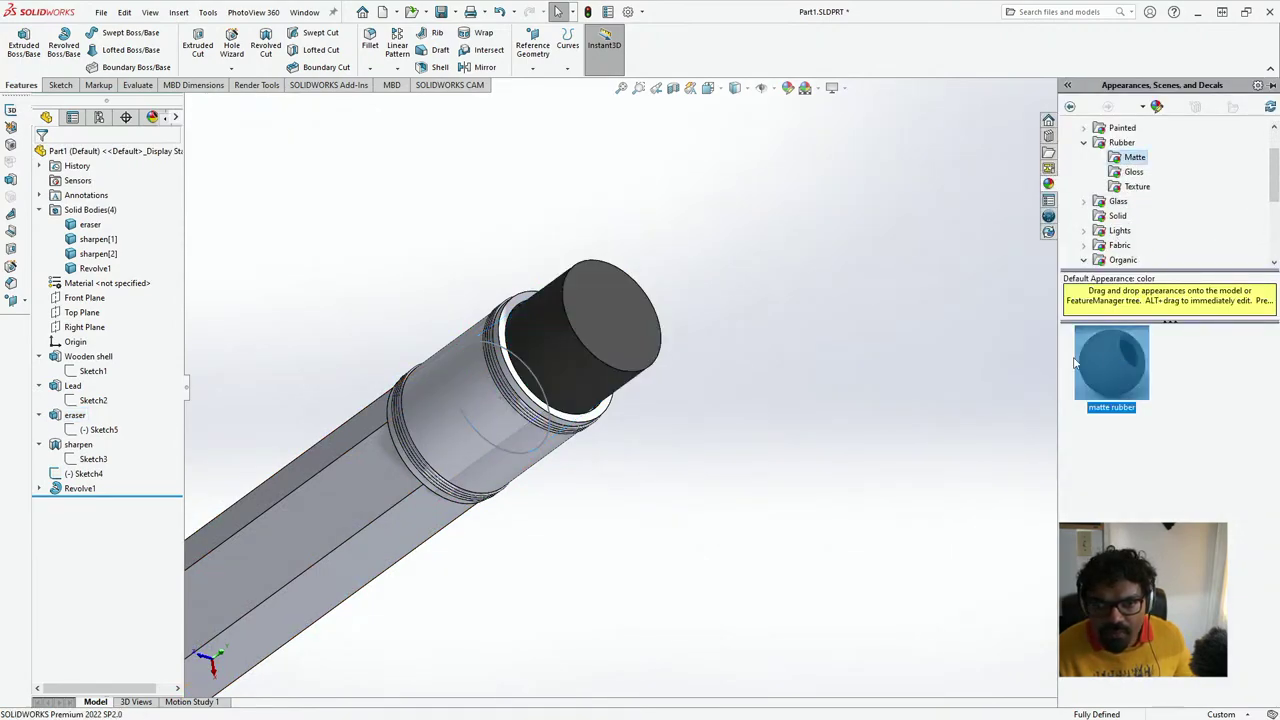
# - Recolour the matte rubber appearance shared by the eraser and lead to white, raising red, green and blue to their maximum
pyautogui.click(152, 118)
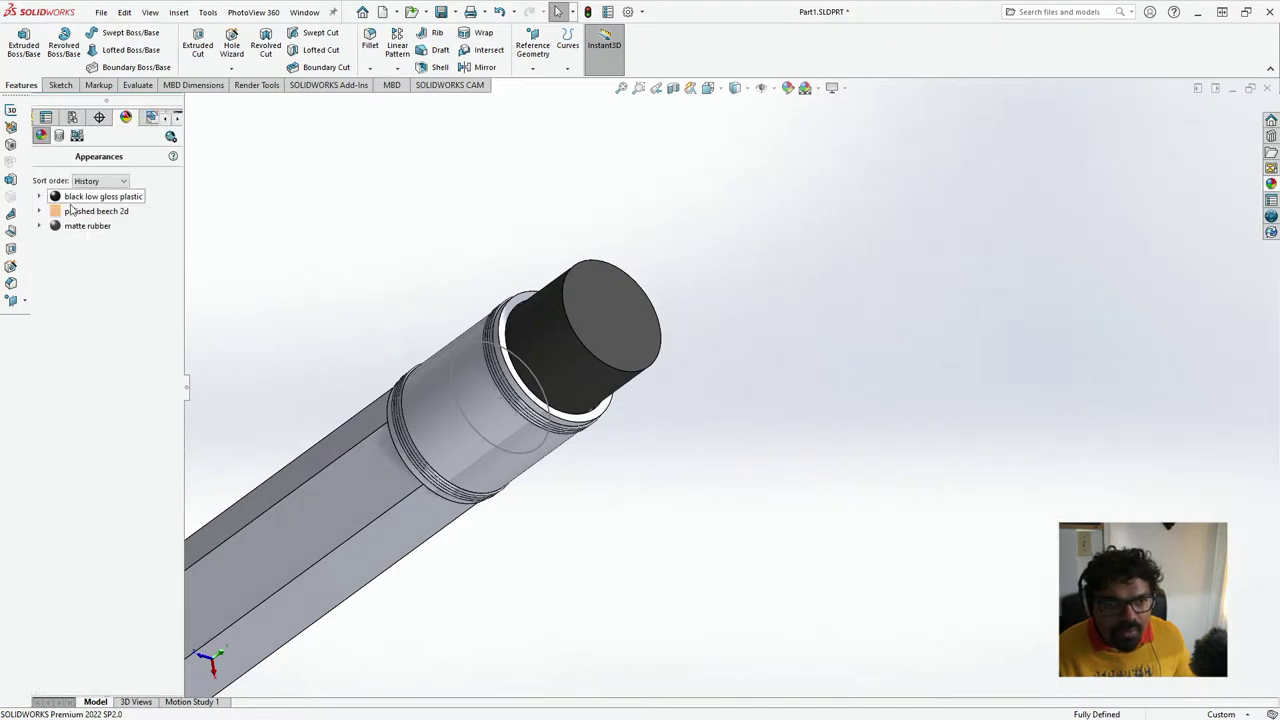
pyautogui.click(87, 229)
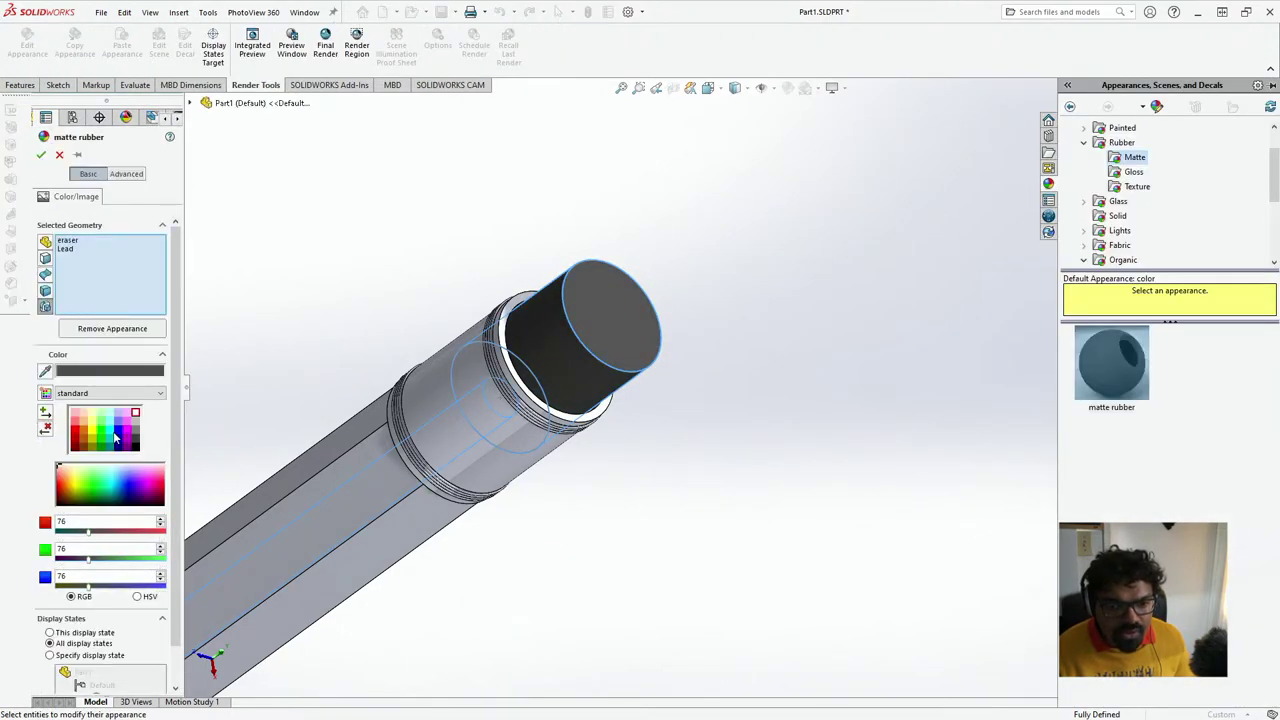
pyautogui.moveTo(87, 538); pyautogui.dragTo(185, 535)
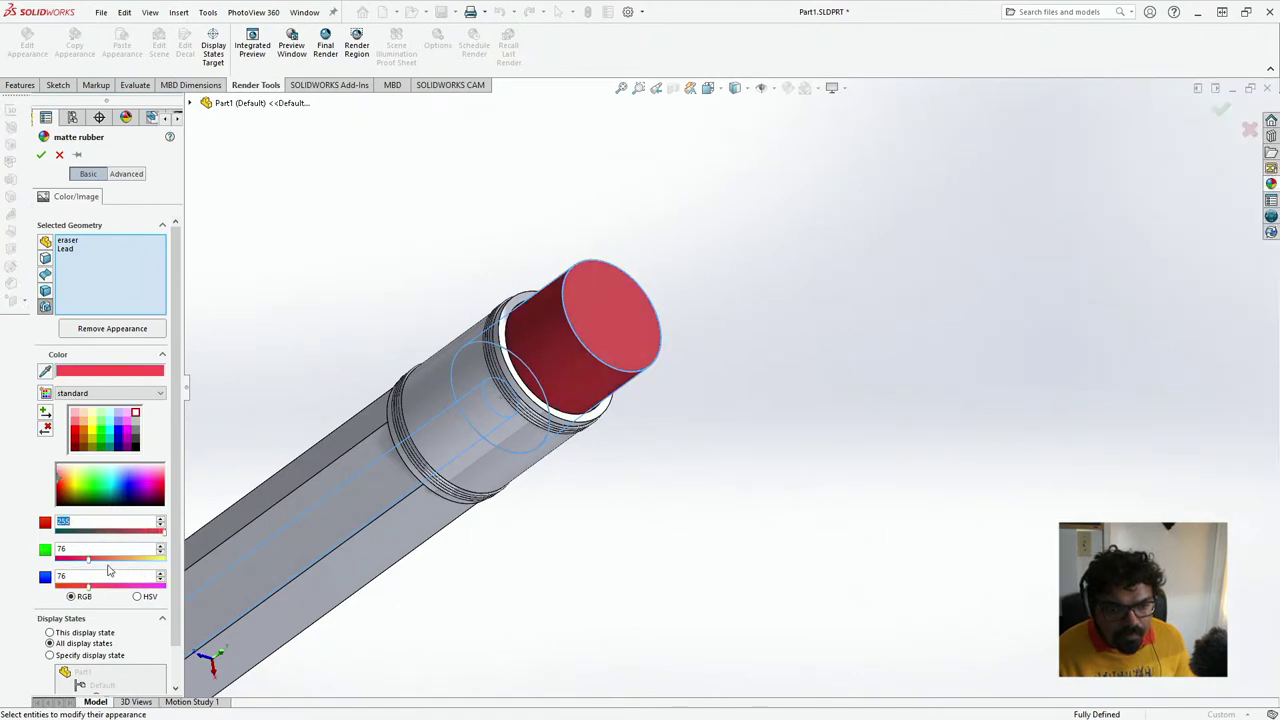
pyautogui.moveTo(90, 559); pyautogui.dragTo(170, 563)
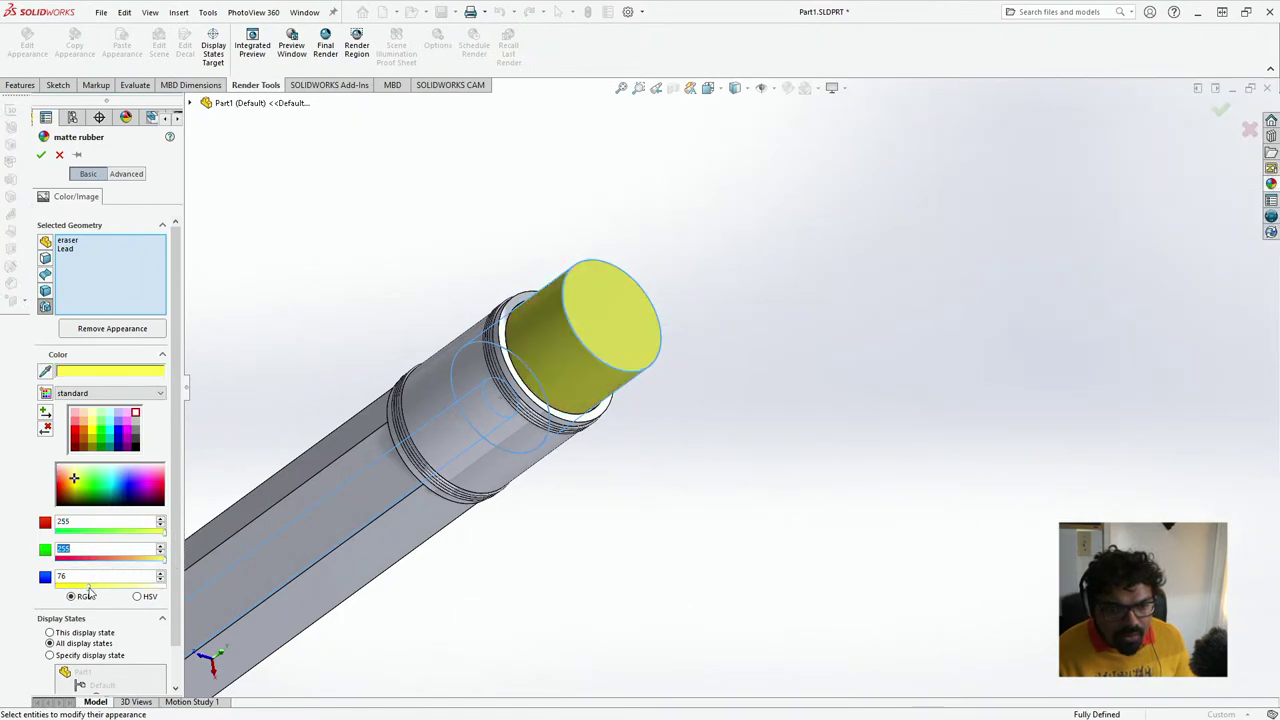
pyautogui.moveTo(88, 588); pyautogui.dragTo(178, 594)
pyautogui.click(59, 157)
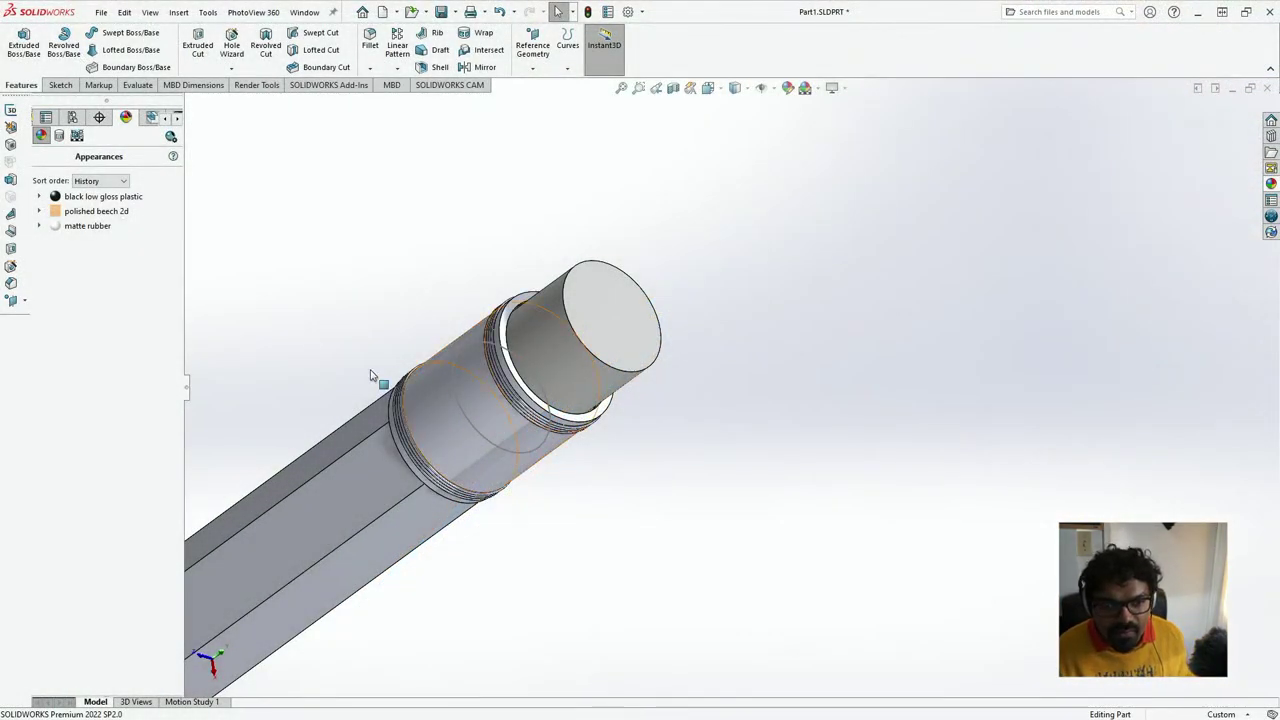
# - Collapse the sharpen feature's entries and rename the Revolve1 feature as ferrule
pyautogui.click(165, 118)
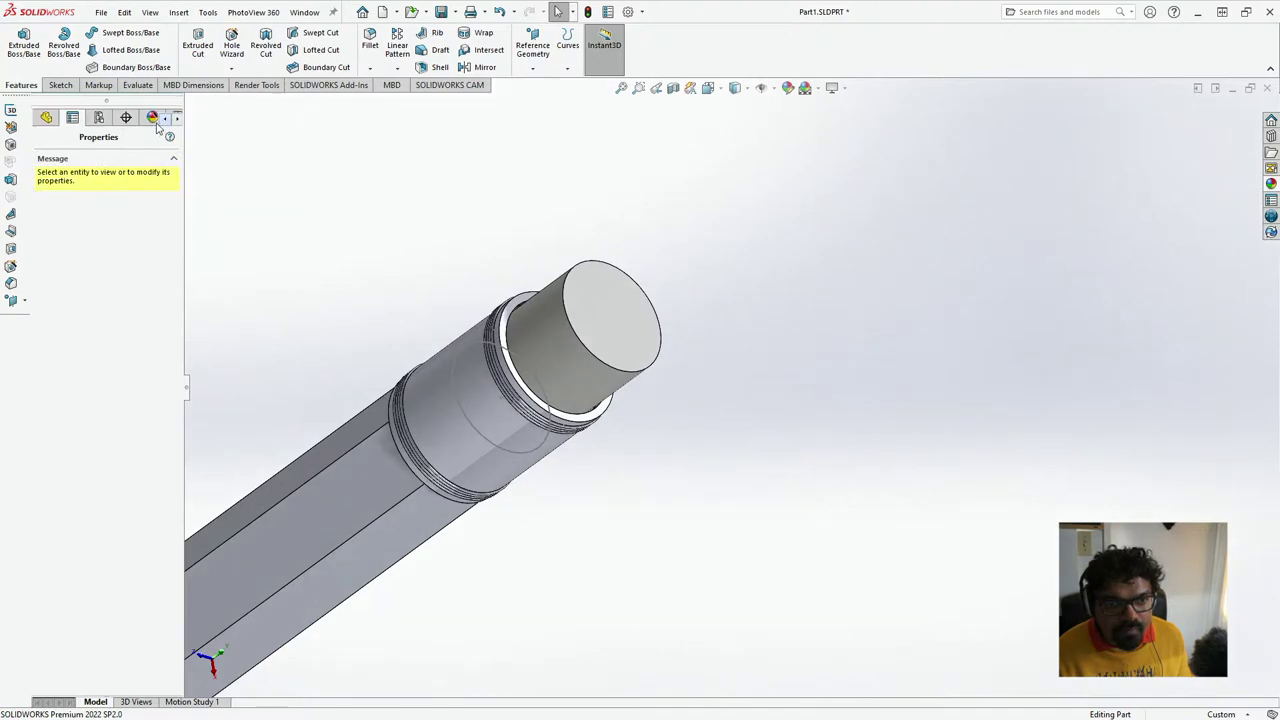
pyautogui.click(46, 117)
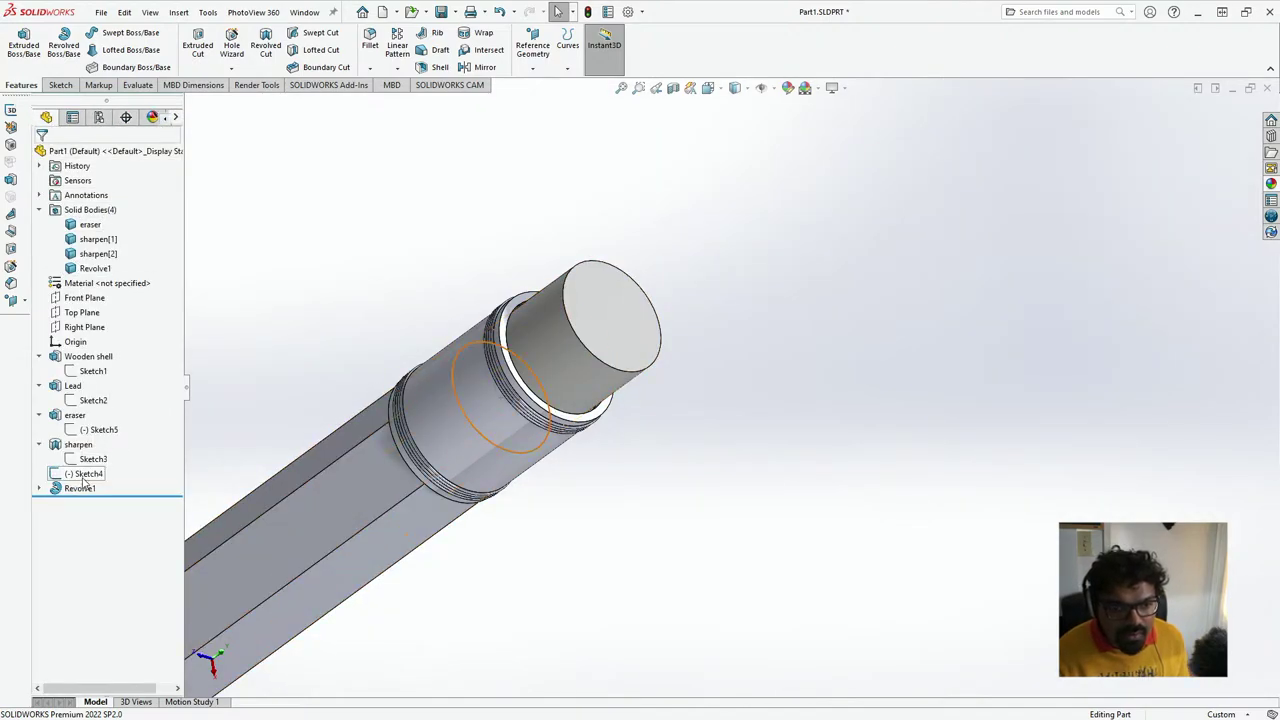
pyautogui.click(86, 474)
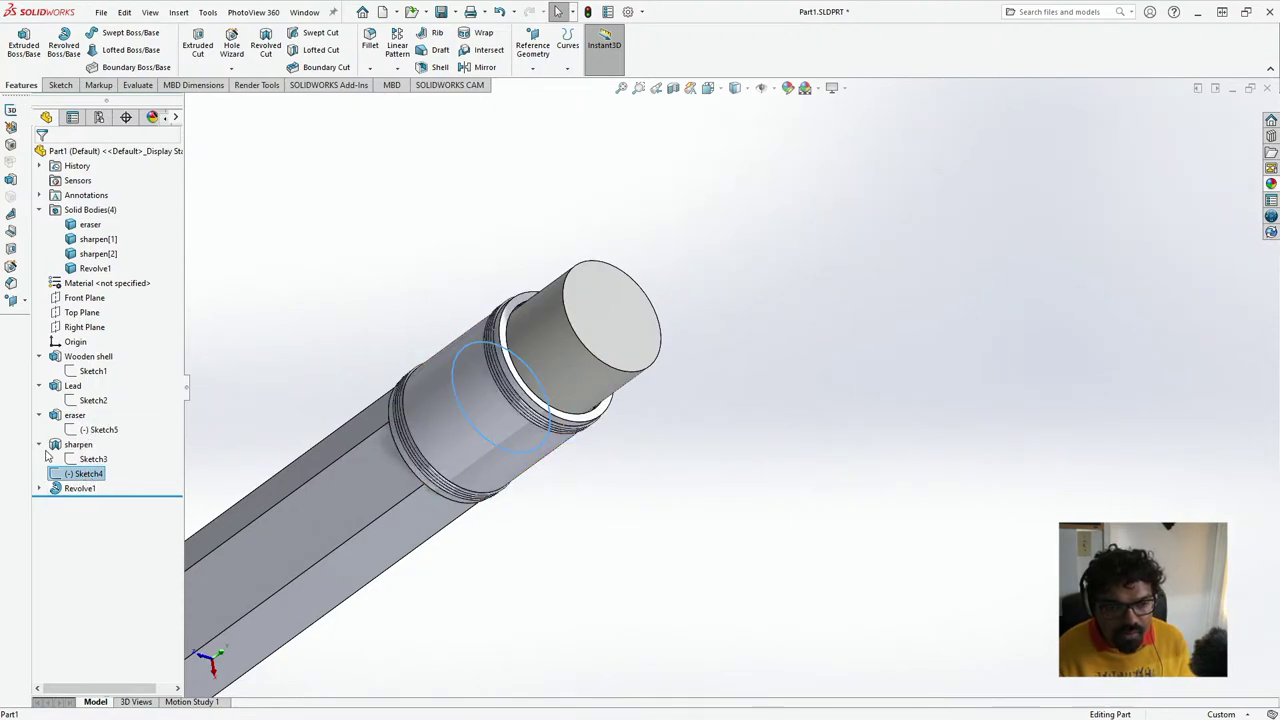
pyautogui.click(40, 446)
pyautogui.click(80, 474)
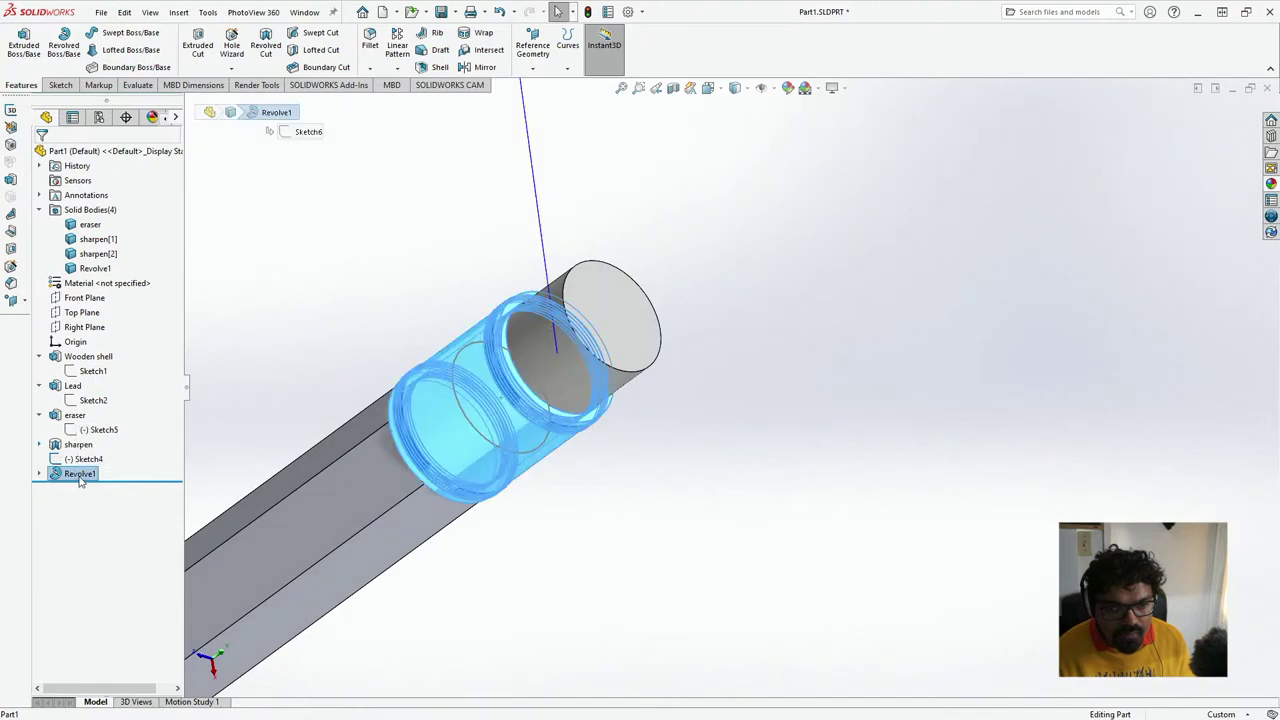
pyautogui.write('Fer')
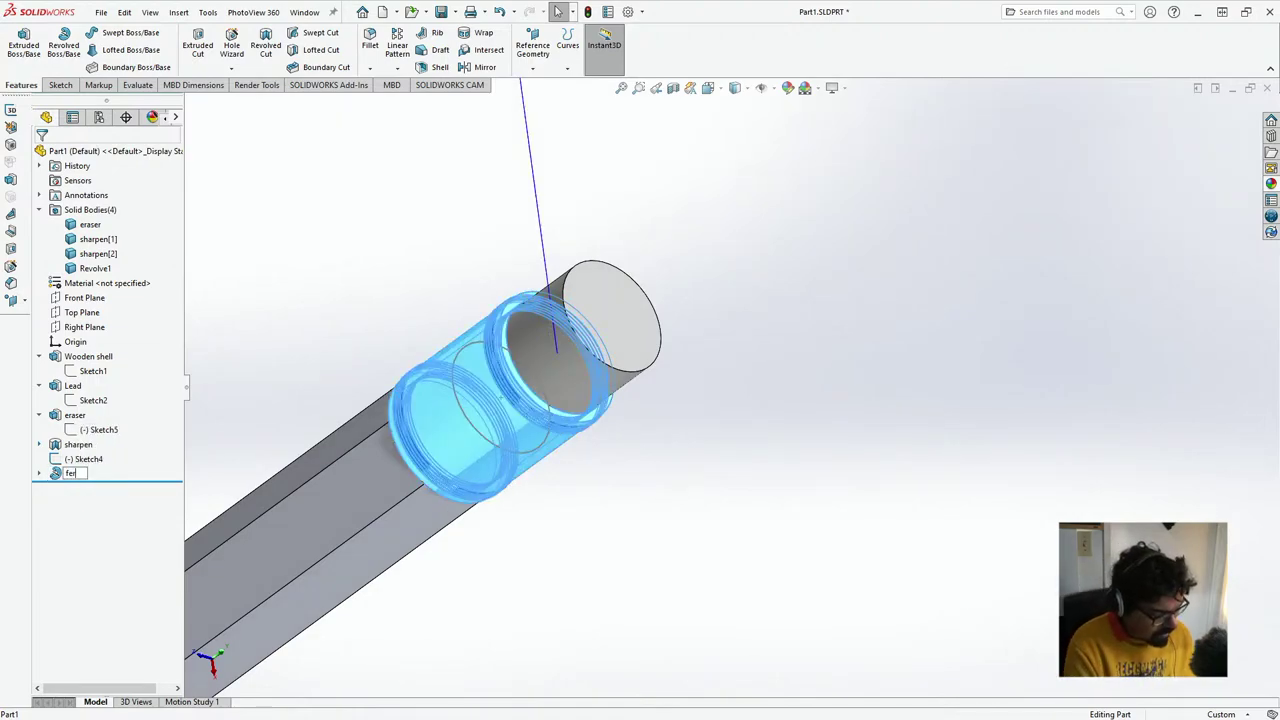
pyautogui.write('rule')
pyautogui.press('Return')
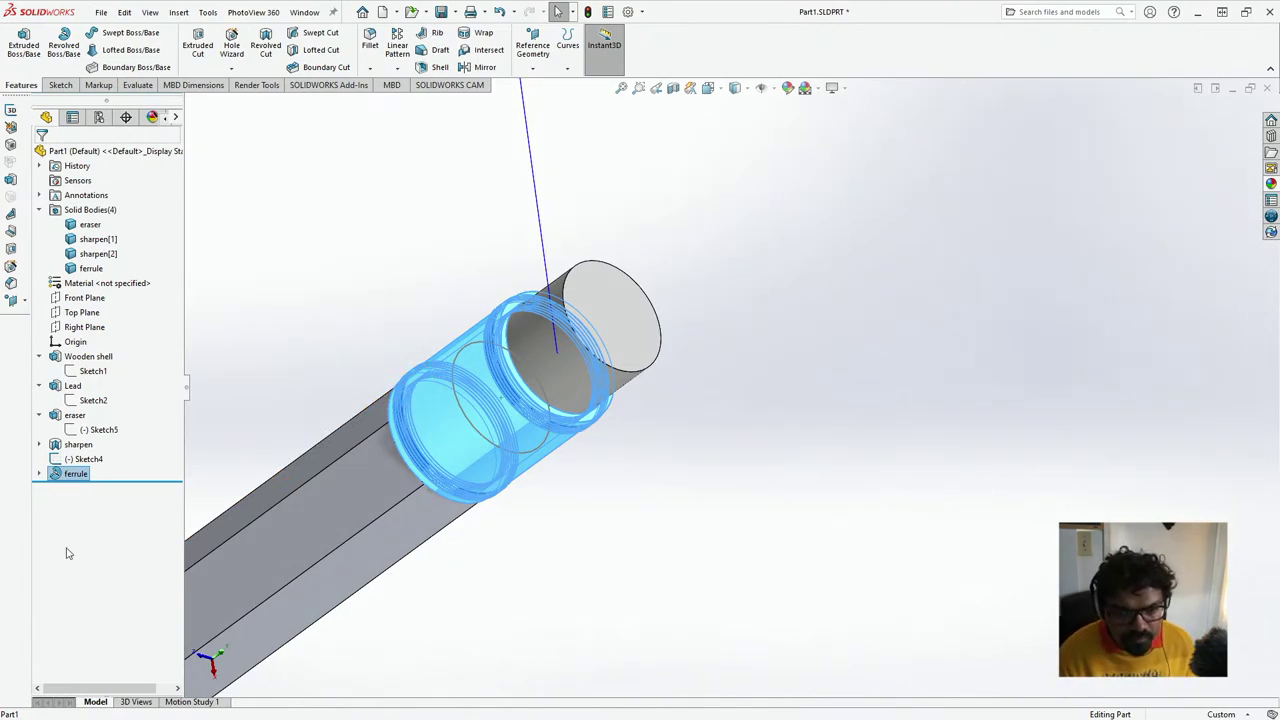
# - Apply the polished aluminum appearance to the ferrule feature
pyautogui.click(1269, 184)
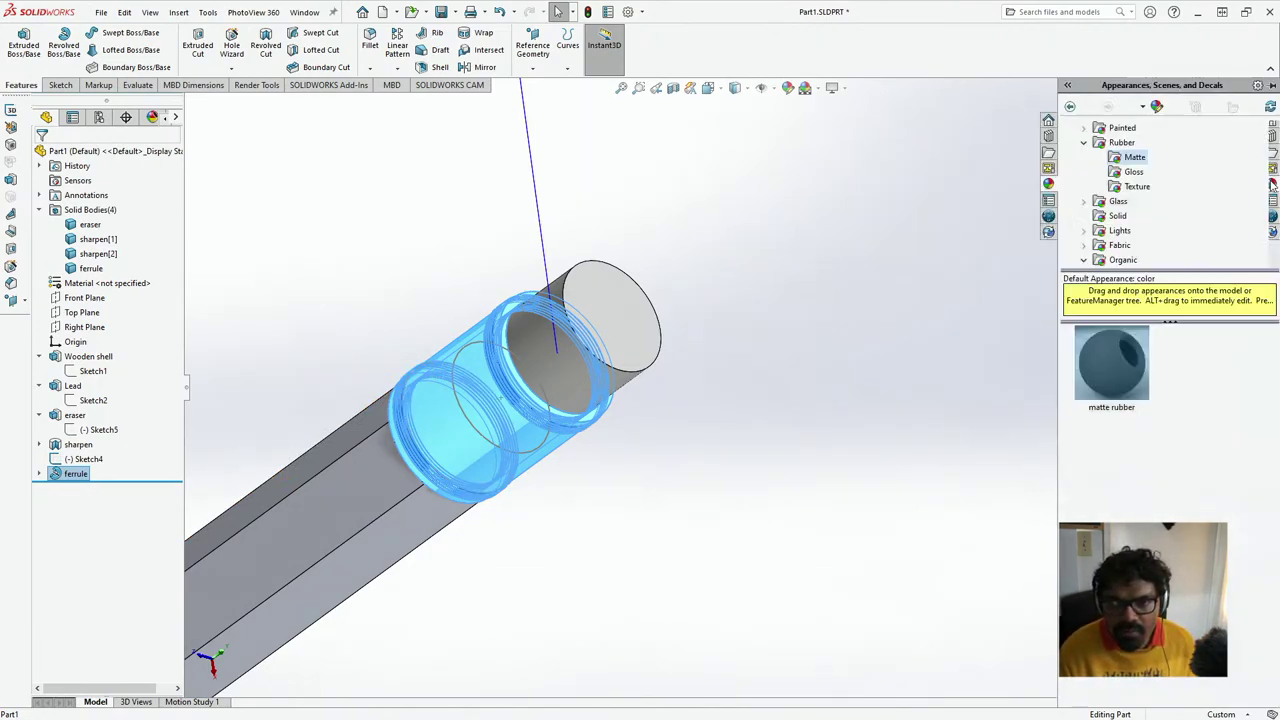
pyautogui.scroll(1, 1112, 167)
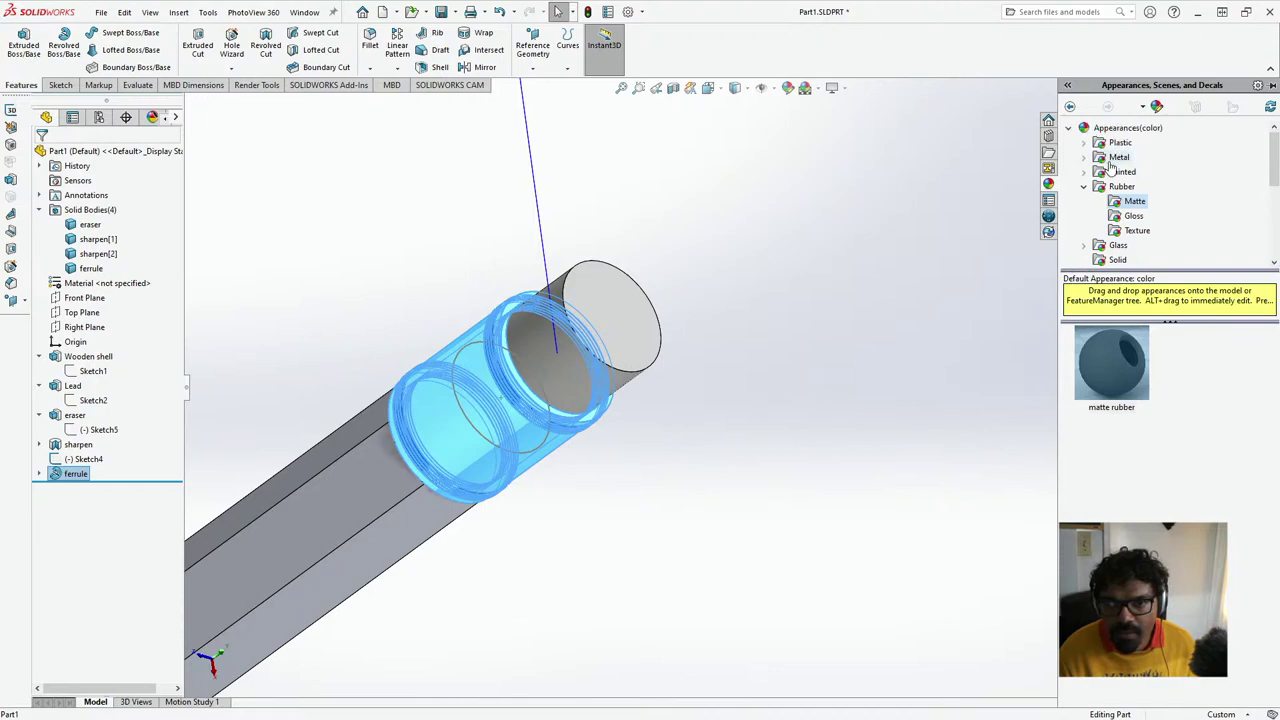
pyautogui.click(1088, 159)
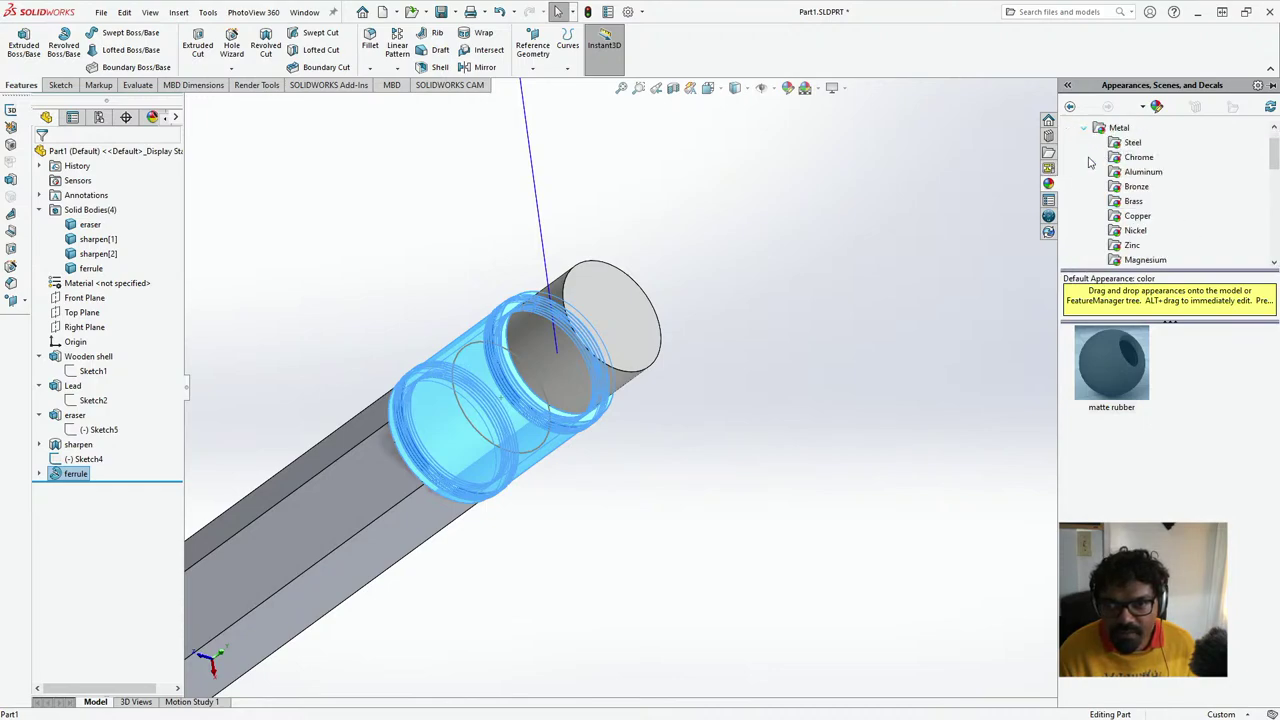
pyautogui.click(1138, 173)
pyautogui.click(1137, 380)
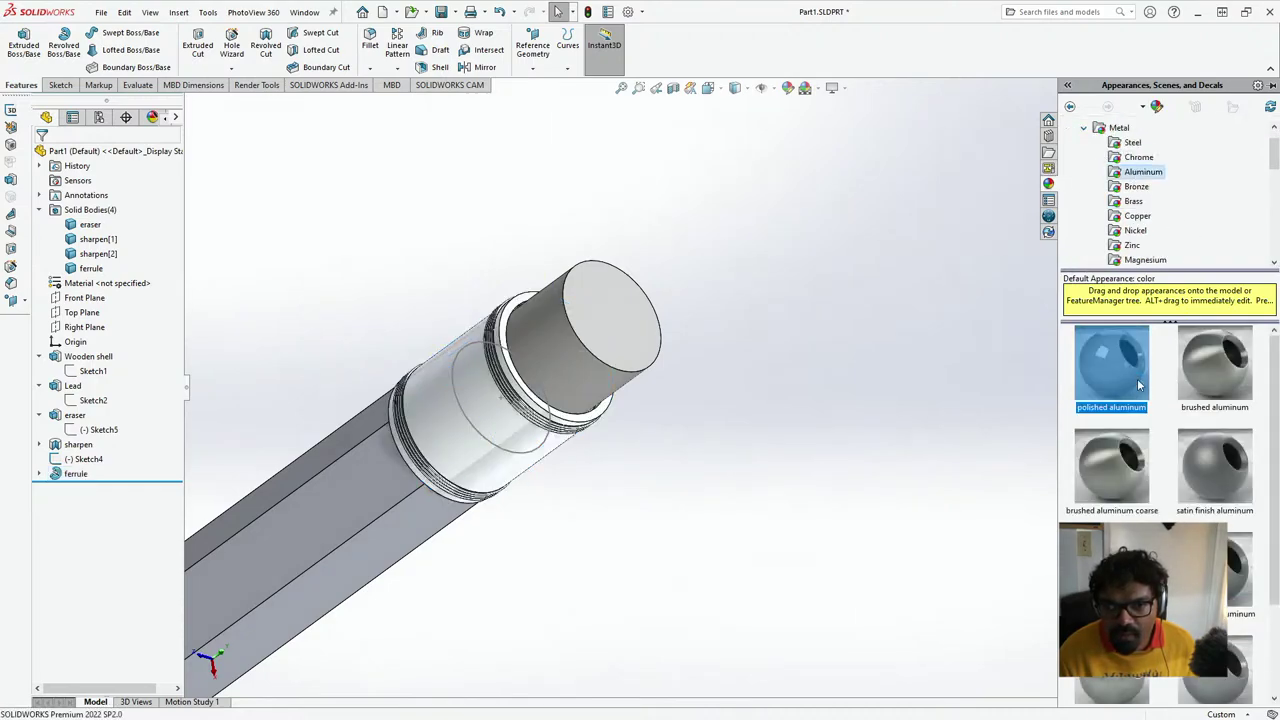
pyautogui.click(272, 166)
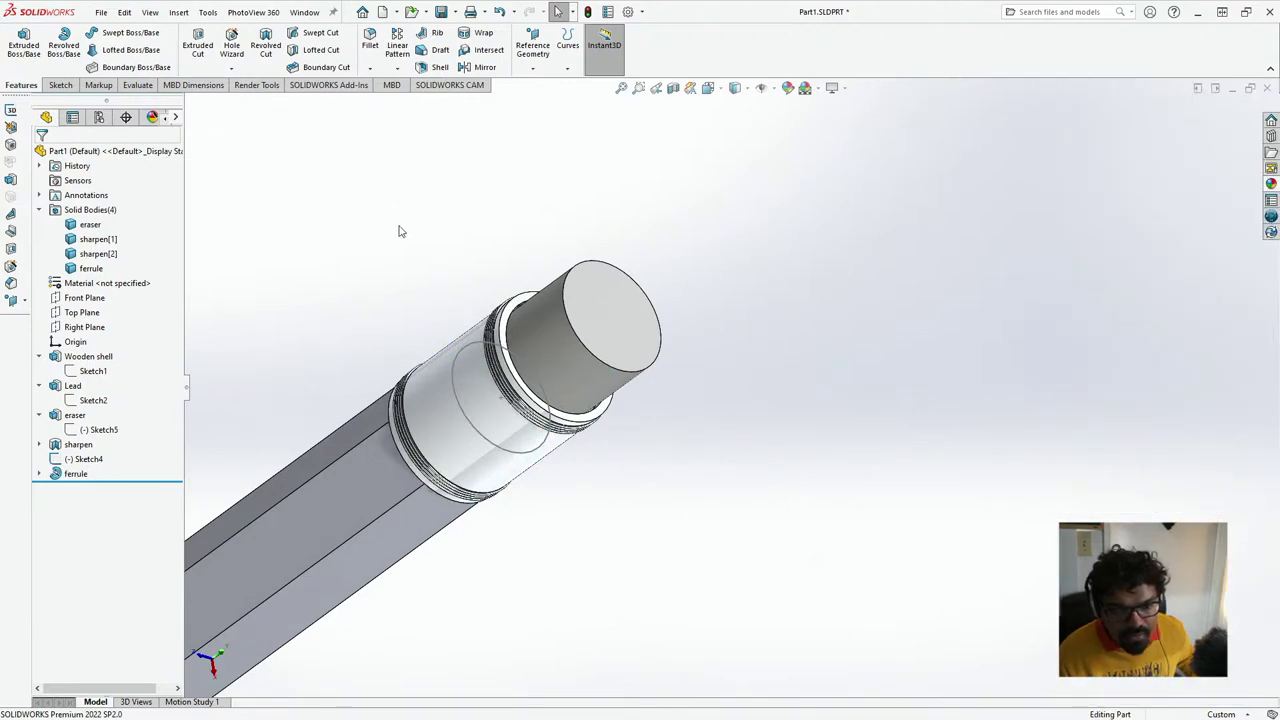
# - Examine the whole pencil from several angles and select the Wooden shell feature
pyautogui.hotkey('ctrl', '1')
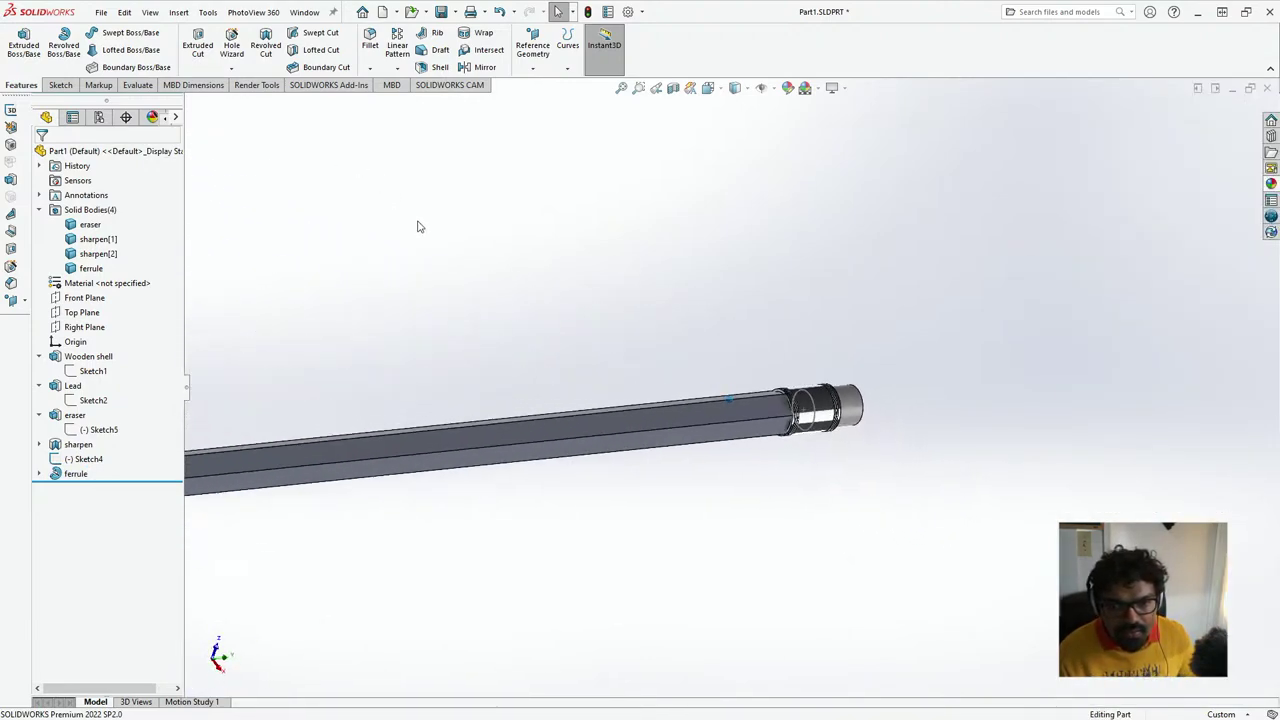
pyautogui.hotkey('ctrl', '7')
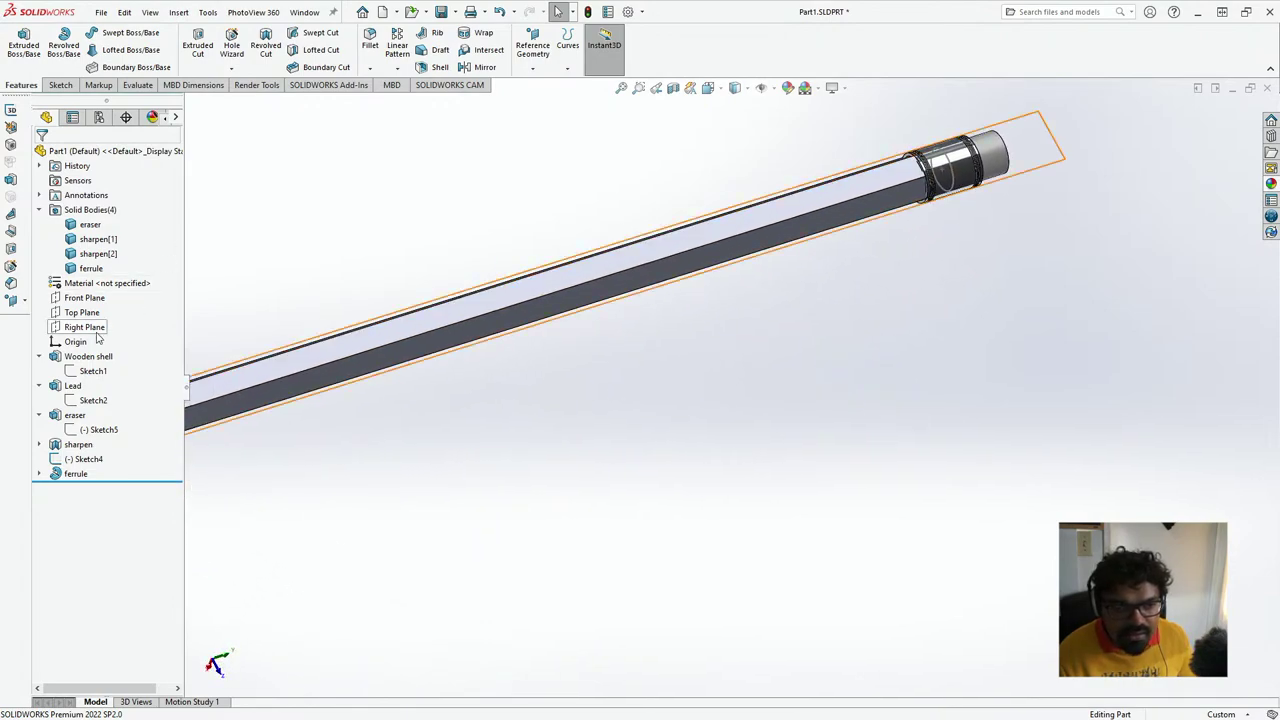
pyautogui.click(88, 356)
pyautogui.hotkey('ctrl', '8')
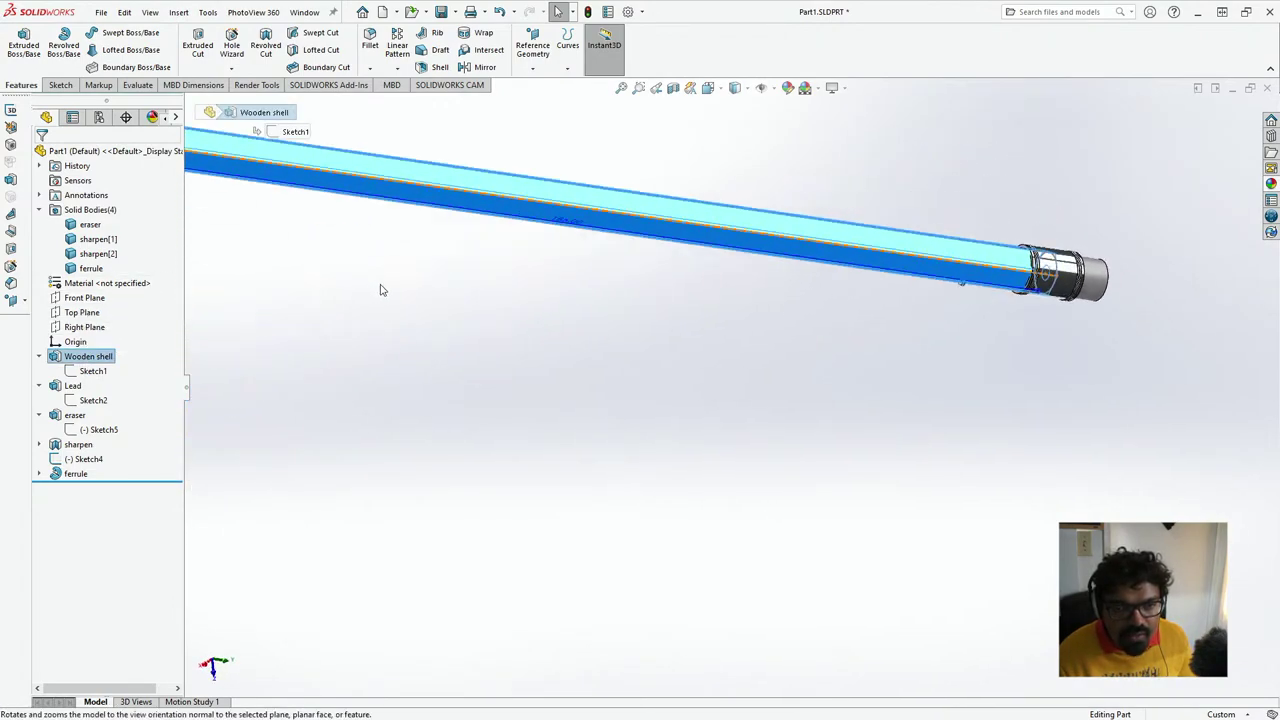